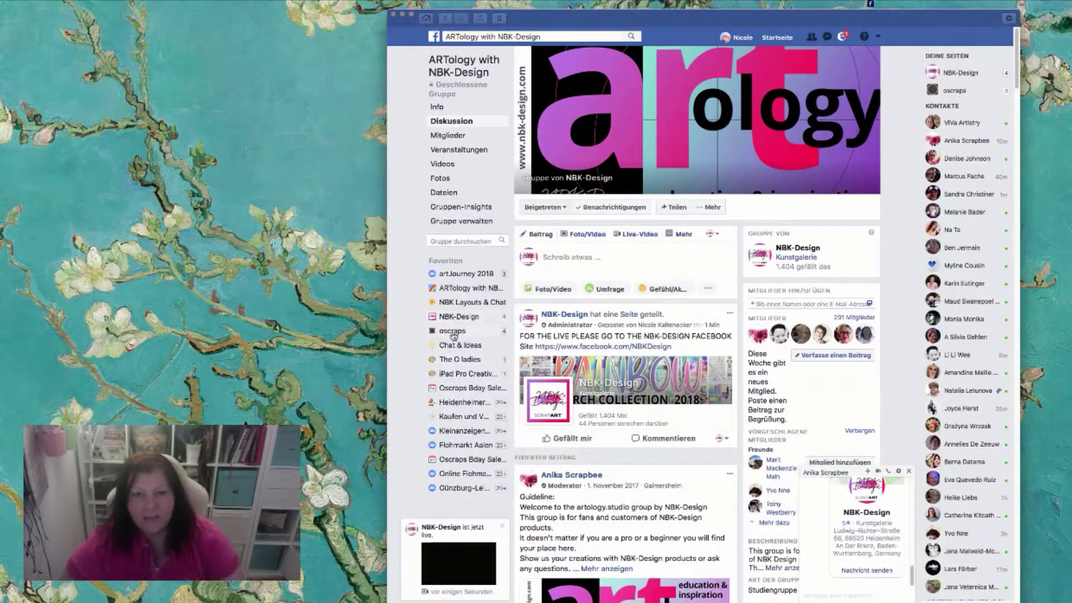
- Switch to Adobe Bridge, narrow its window and look over the artCRUSH No3 preview images
{"action": "key", "text": "super+Tab"}
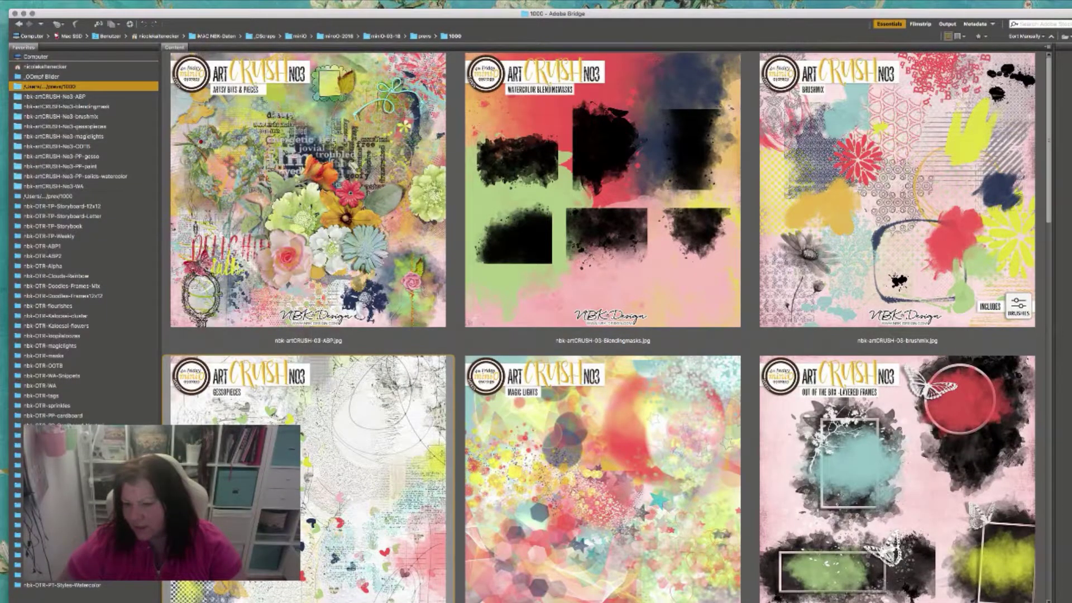
{"action": "left_click_drag", "start_coordinate": [1071, 335], "coordinate": [916, 336]}
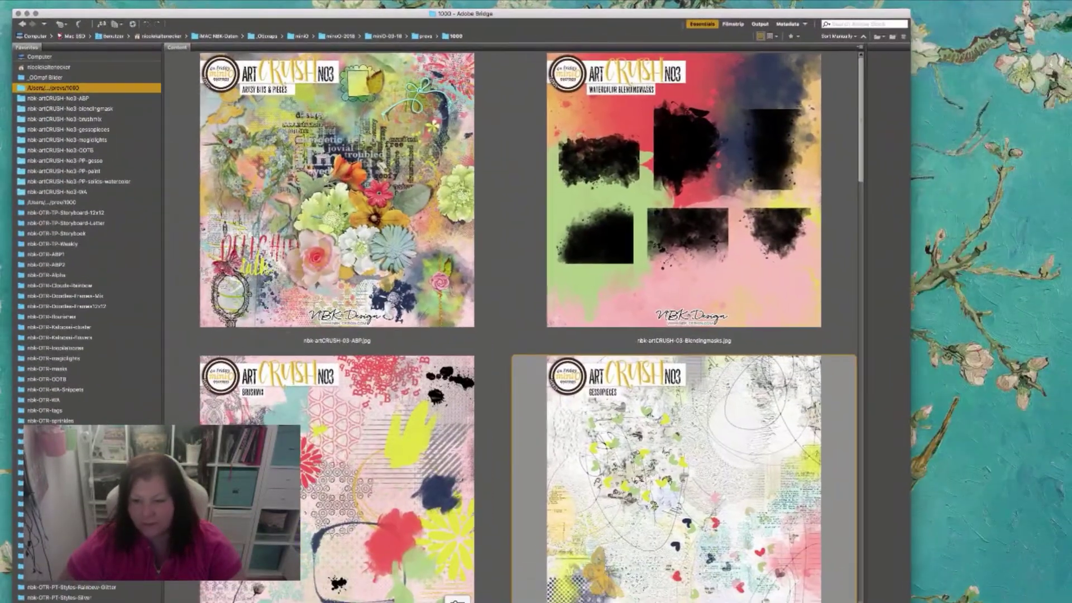
{"action": "scroll", "coordinate": [514, 329], "scroll_direction": "down", "scroll_amount": 4}
- Switch to Finder, open the 1000 folder of 03-over-the-rainbow and browse its preview images
{"action": "key", "text": "super+Tab"}
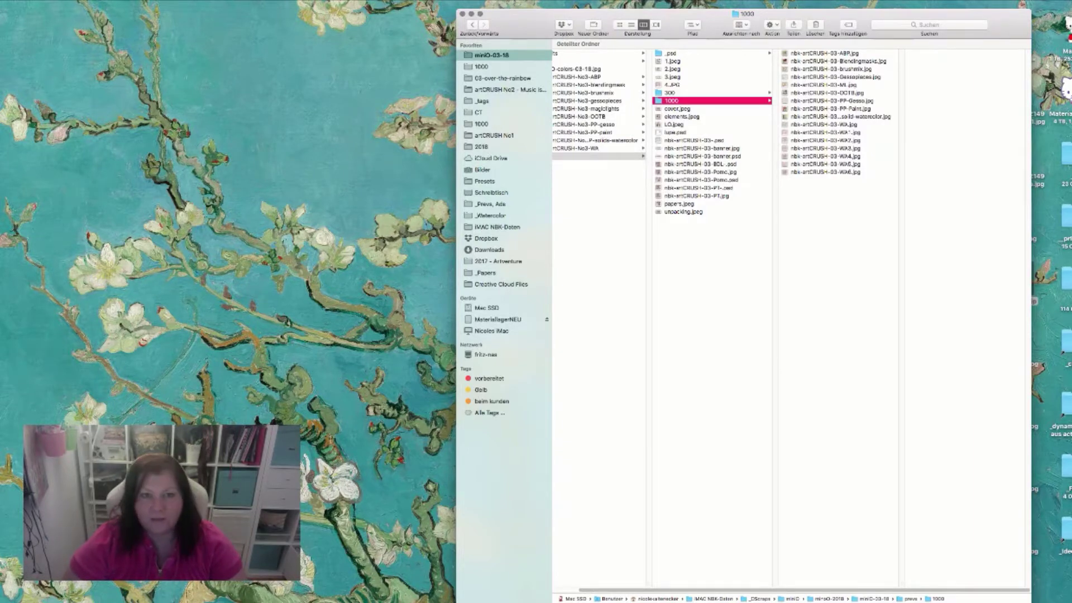
{"action": "left_click", "coordinate": [511, 67]}
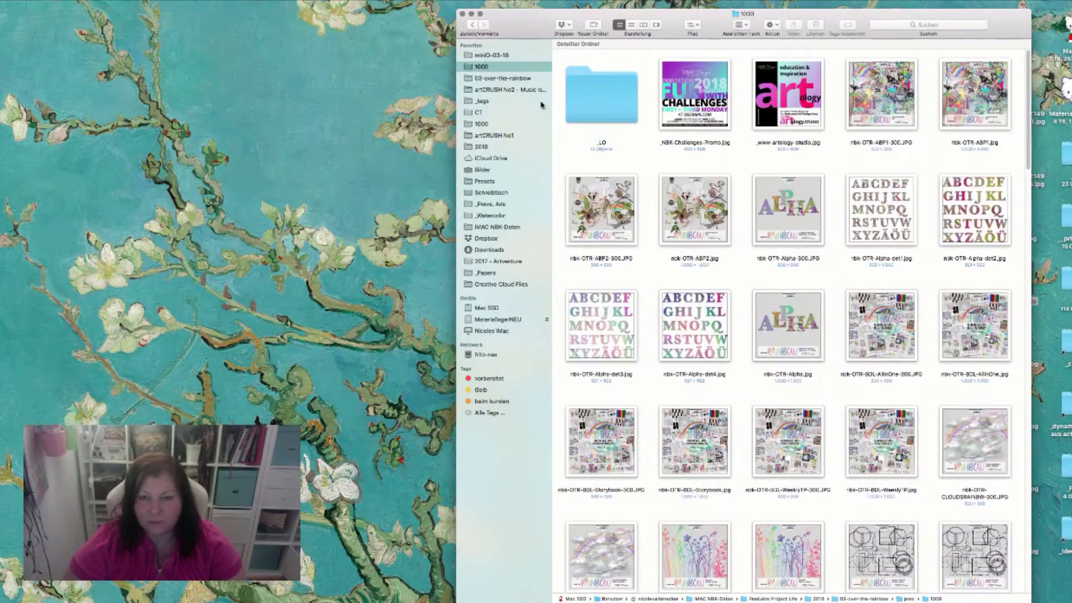
{"action": "left_click_drag", "start_coordinate": [1030, 76], "coordinate": [1002, 207]}
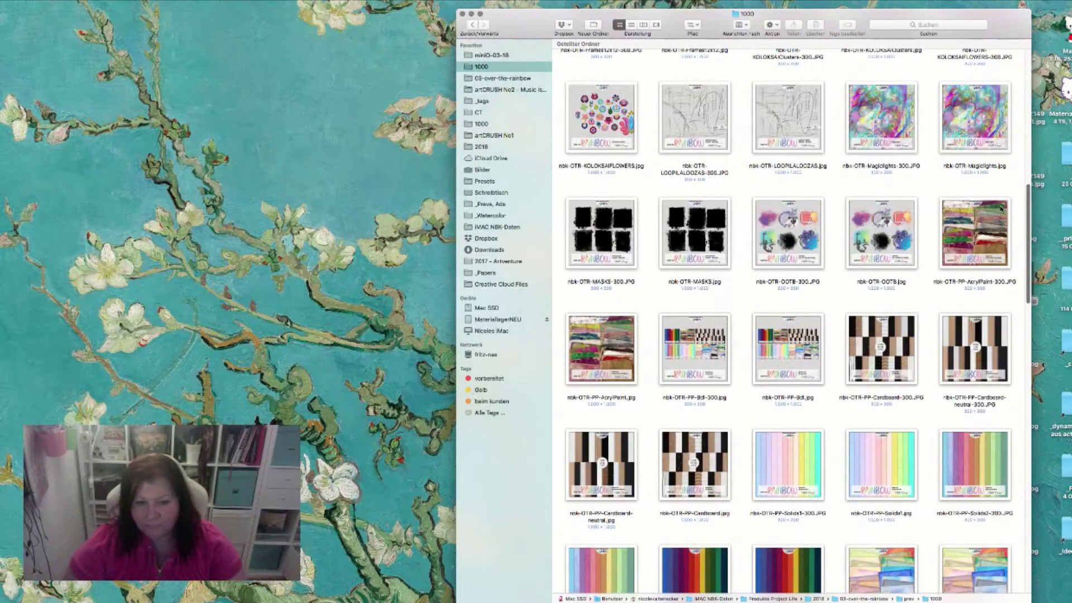
{"action": "scroll", "coordinate": [1001, 209], "scroll_direction": "down", "scroll_amount": 3}
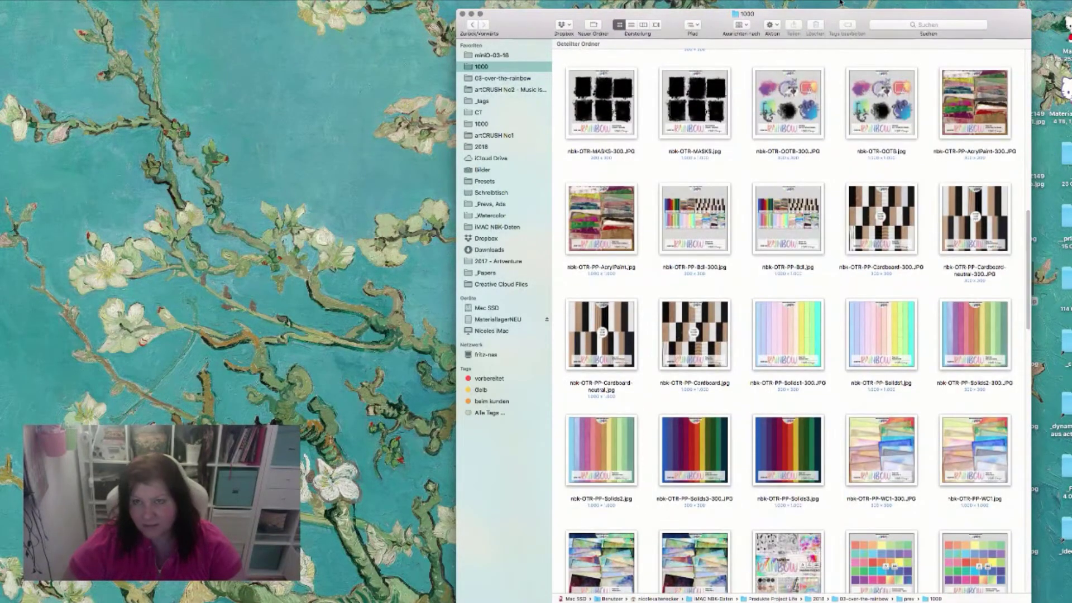
{"action": "left_click_drag", "start_coordinate": [872, 18], "coordinate": [873, 17]}
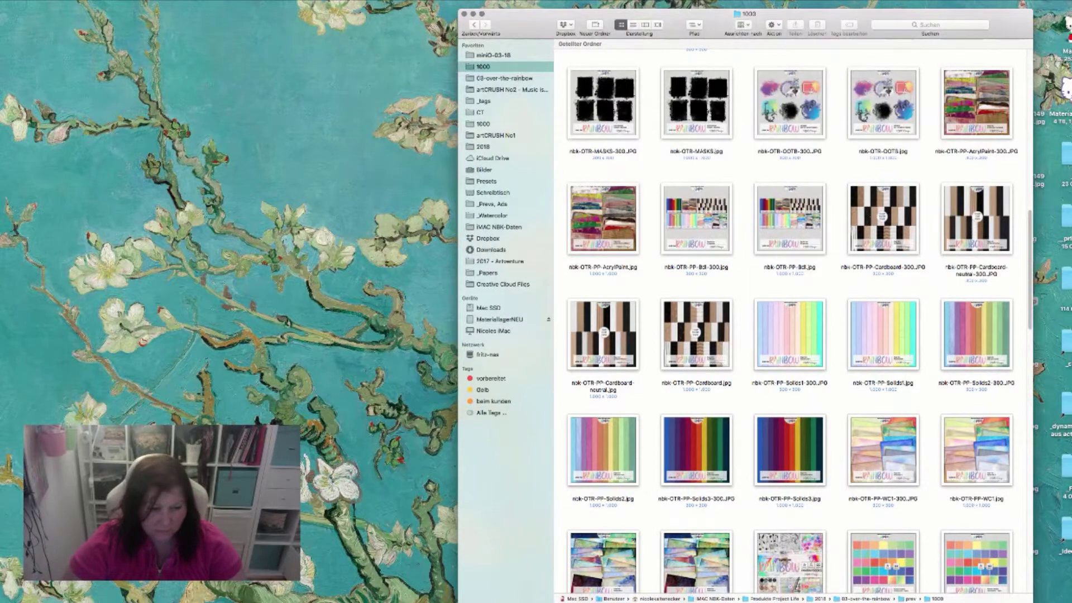
- Return to Adobe Bridge, widen its window to three preview columns and go back to the first artCRUSH No3 previews
{"action": "key", "text": "super+Tab"}
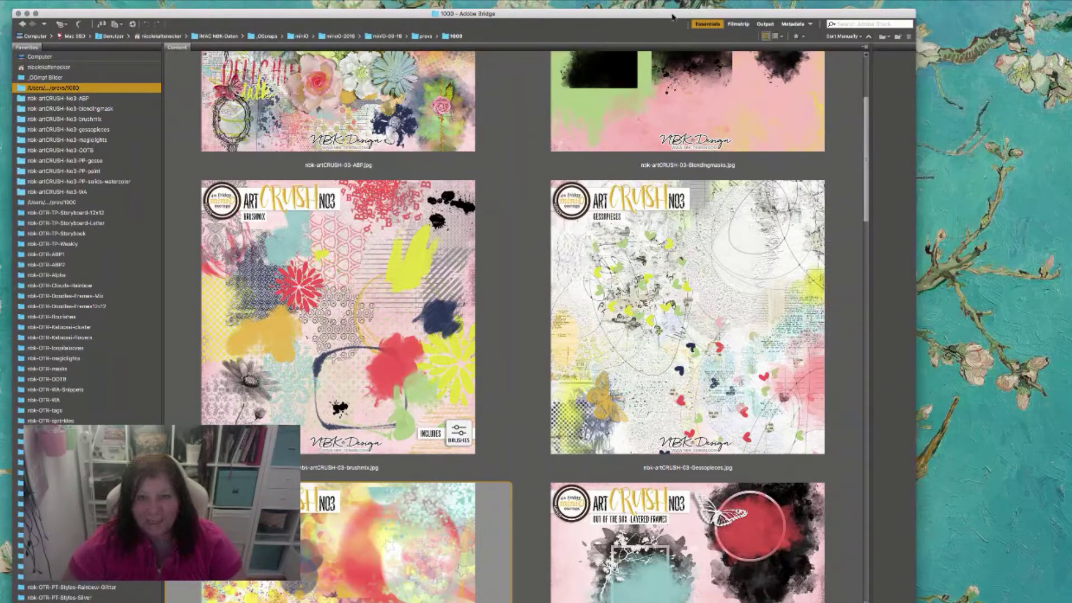
{"action": "mouse_move", "coordinate": [672, 14]}
{"action": "left_mouse_down"}
{"action": "mouse_move", "coordinate": [686, 14]}
{"action": "mouse_move", "coordinate": [662, 14]}
{"action": "left_mouse_up"}
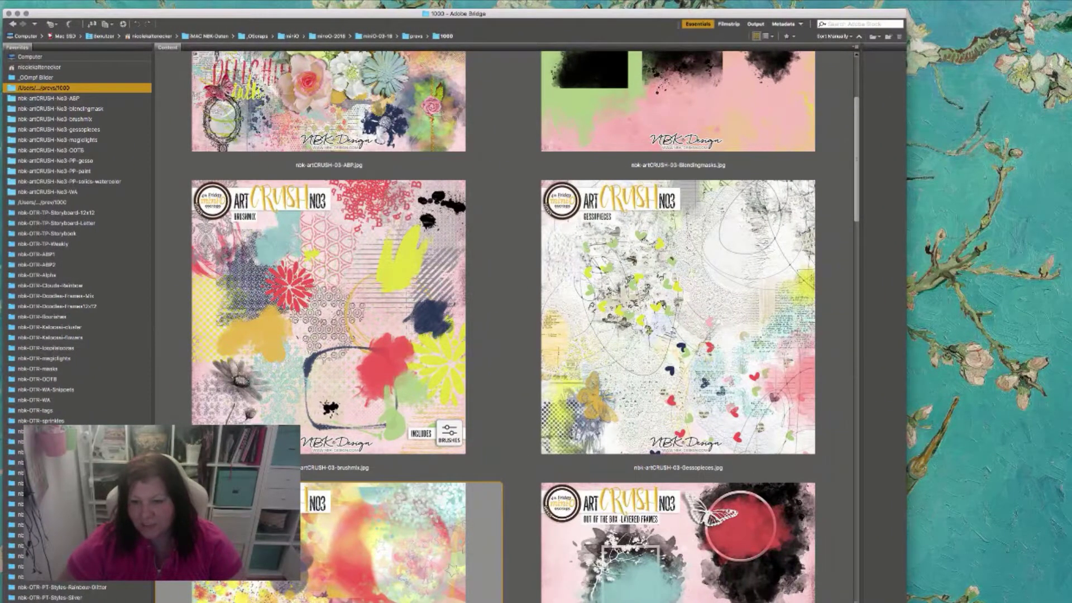
{"action": "left_click_drag", "start_coordinate": [907, 602], "coordinate": [1071, 602]}
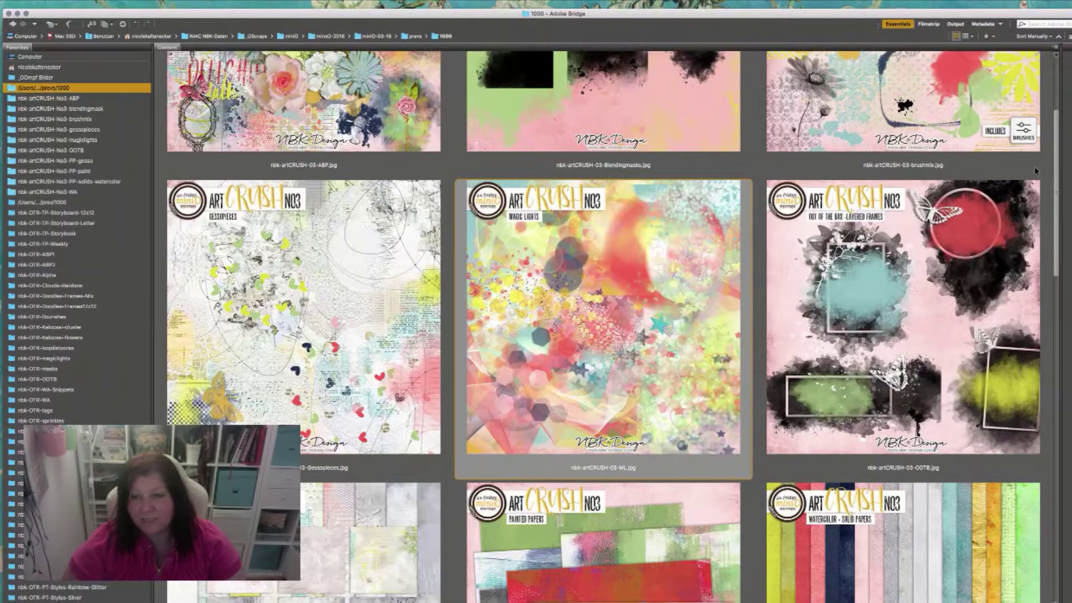
{"action": "scroll", "coordinate": [1058, 145], "scroll_direction": "up", "scroll_amount": 1}
{"action": "scroll", "coordinate": [1057, 145], "scroll_direction": "up", "scroll_amount": 5}
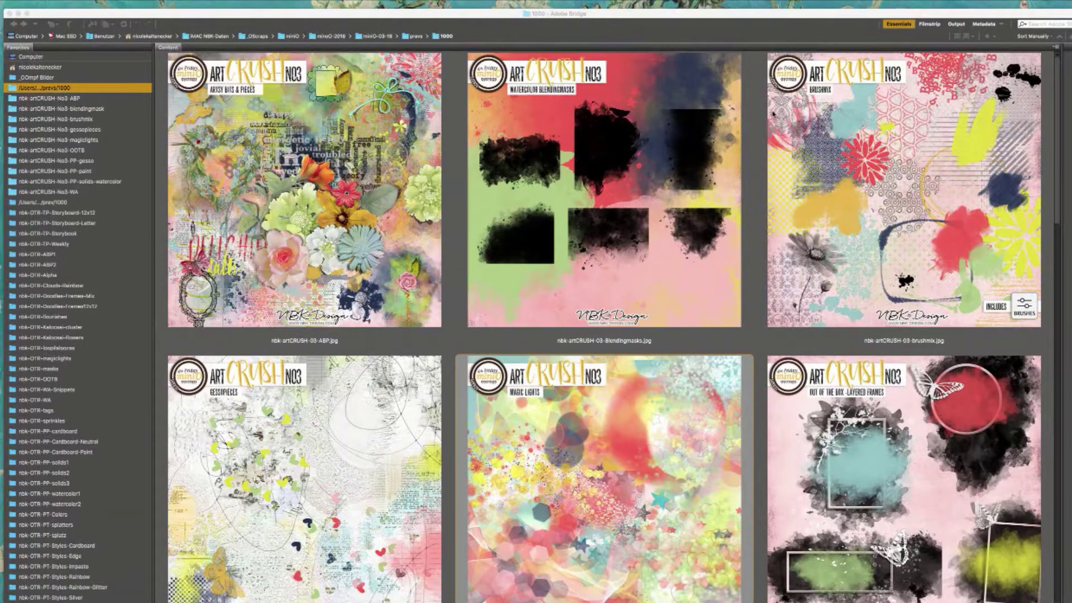
- Examine the magic lights, watercolor blending masks and brushmix previews by selecting them
{"action": "left_click", "coordinate": [604, 519]}
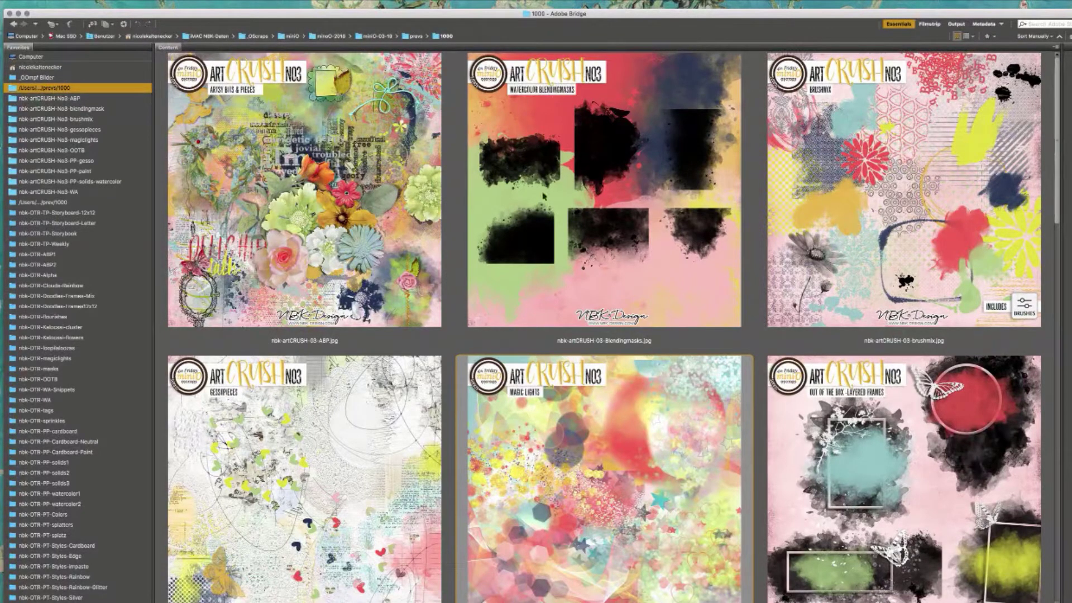
{"action": "left_click", "coordinate": [423, 199]}
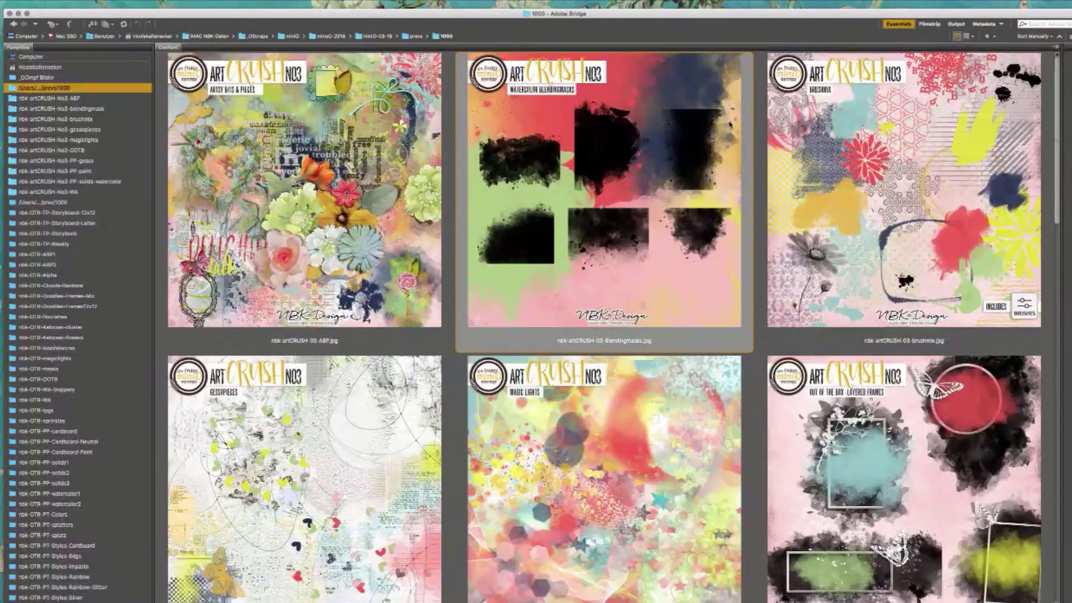
{"action": "key", "text": "Right"}
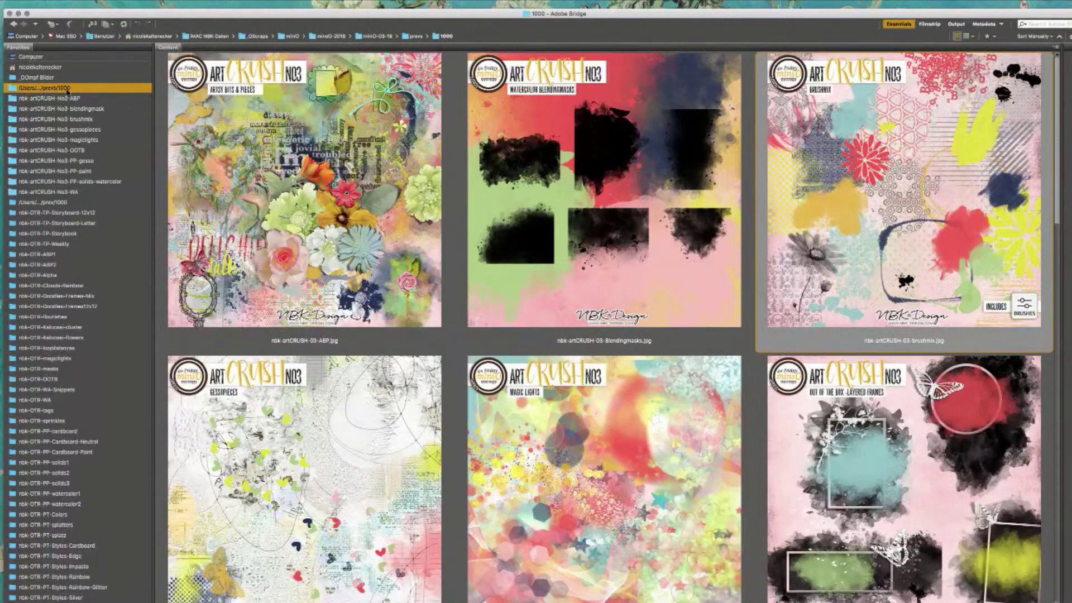
- Open the nbk-artCRUSH-No3-ABP folder and browse its artsybit images down to the flowers
{"action": "left_click", "coordinate": [91, 99]}
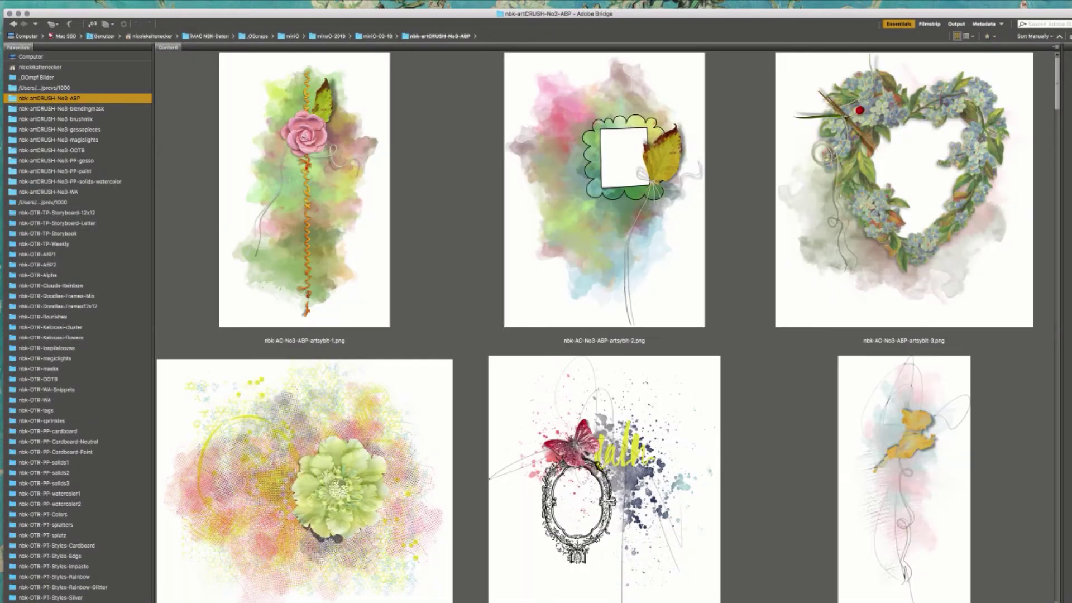
{"action": "left_click_drag", "start_coordinate": [1057, 68], "coordinate": [1055, 94]}
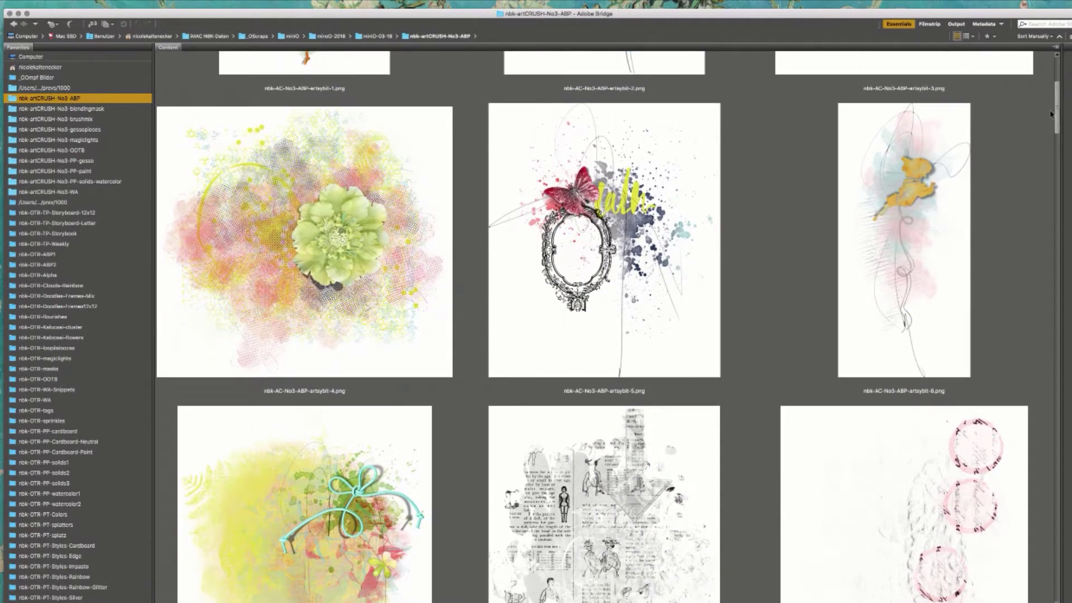
{"action": "left_click_drag", "start_coordinate": [1051, 114], "coordinate": [1056, 154]}
{"action": "scroll", "coordinate": [809, 233], "scroll_direction": "up", "scroll_amount": 2}
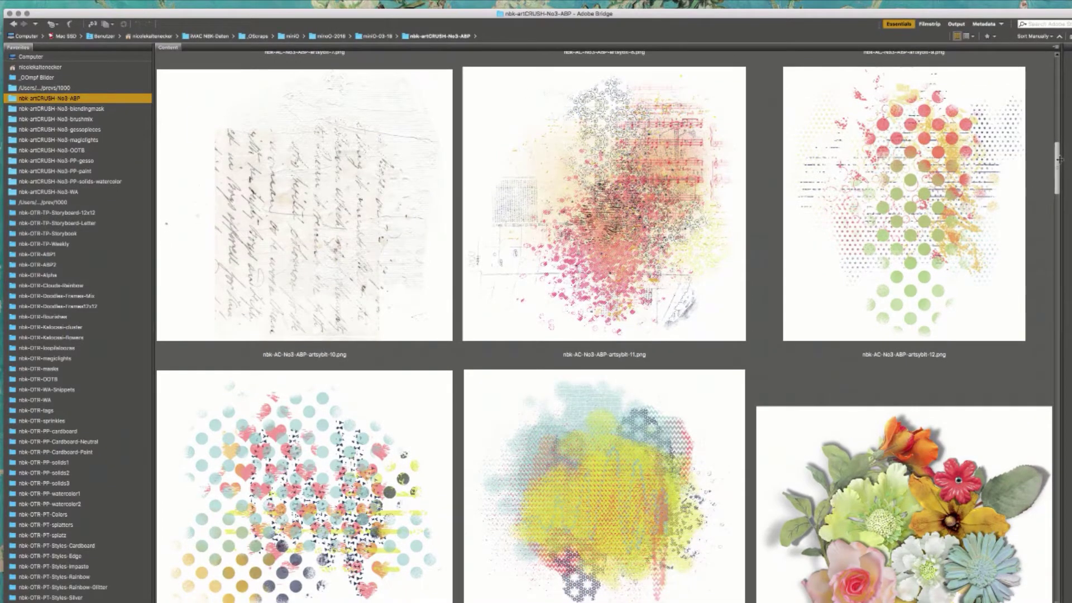
{"action": "left_click_drag", "start_coordinate": [1057, 161], "coordinate": [1052, 189]}
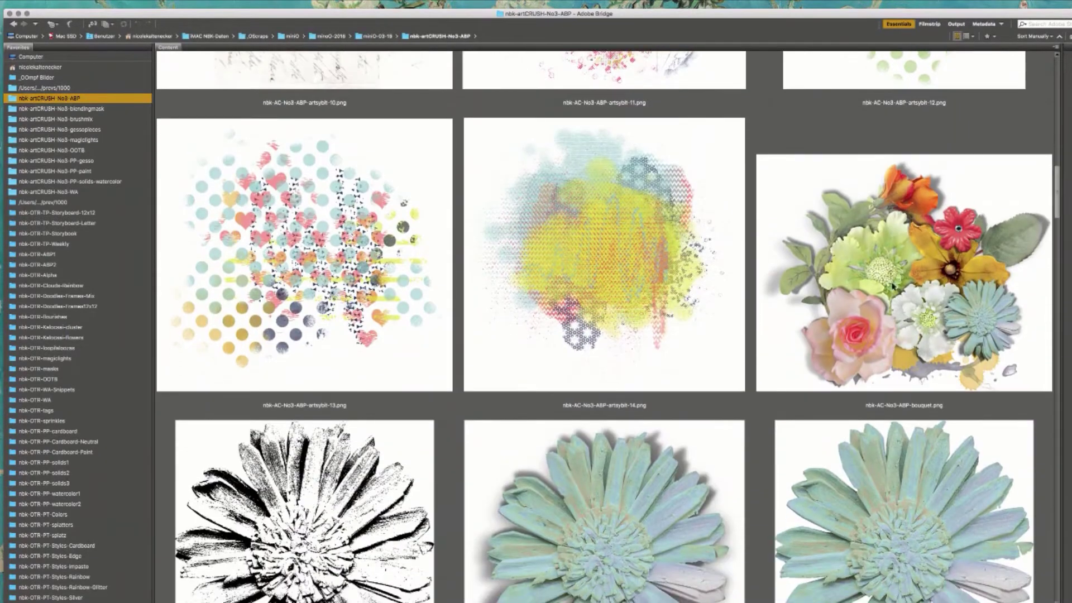
- Inspect the bouquet image and the blue flower's plain, shadow and stamp versions
{"action": "left_click", "coordinate": [895, 286]}
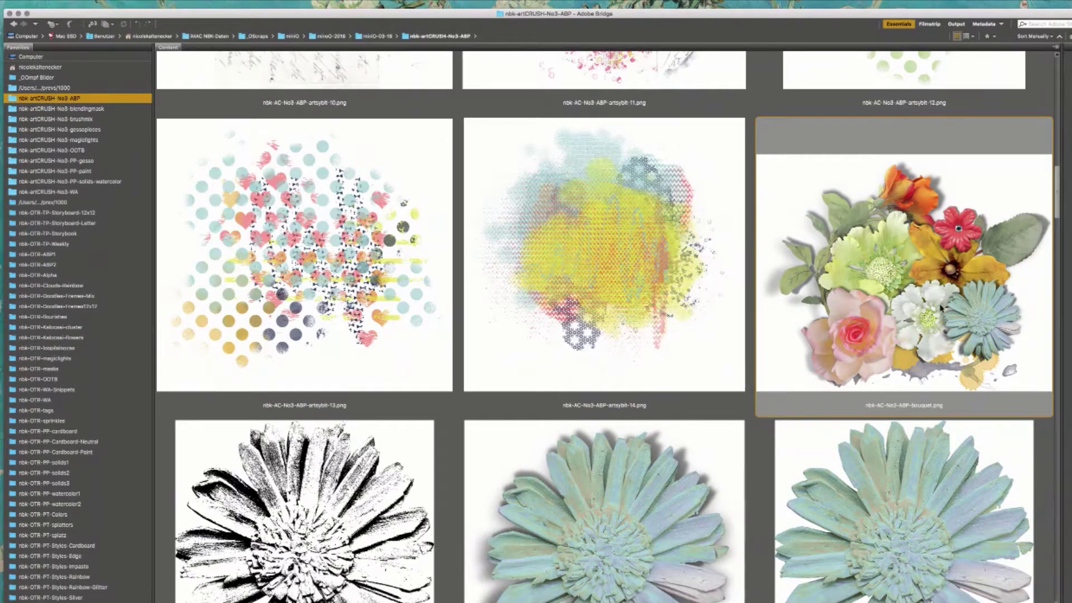
{"action": "left_click_drag", "start_coordinate": [1058, 185], "coordinate": [1058, 203]}
{"action": "left_click", "coordinate": [938, 292]}
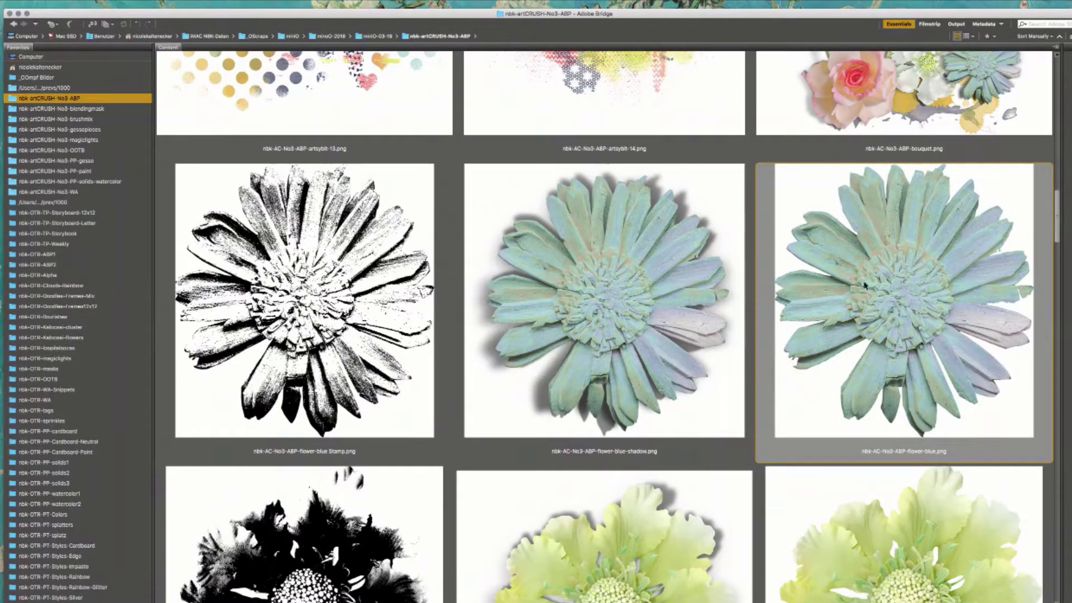
{"action": "left_click", "coordinate": [644, 352]}
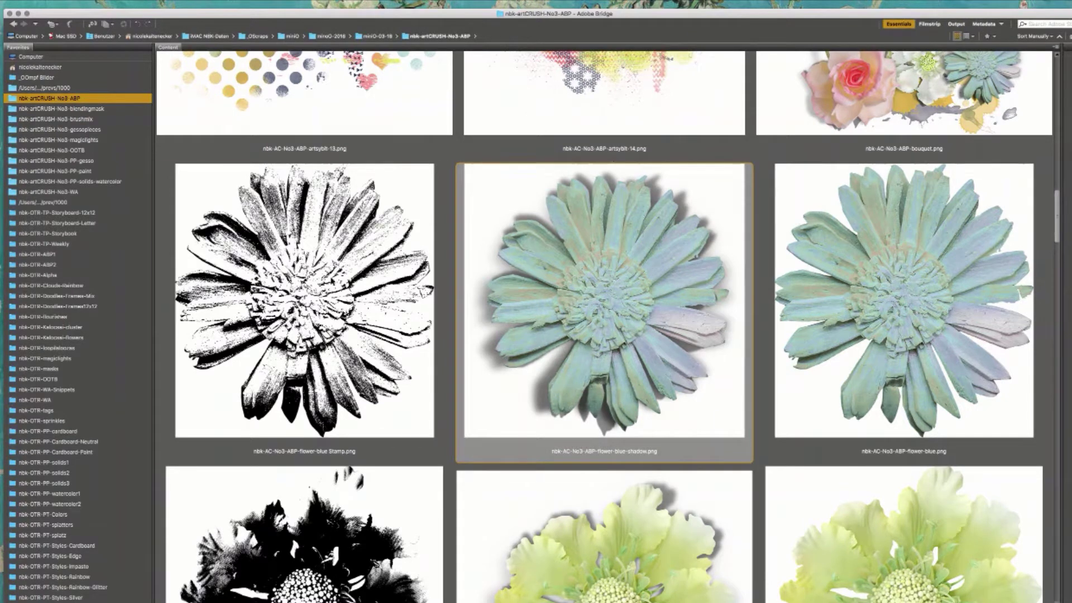
{"action": "left_click", "coordinate": [342, 297]}
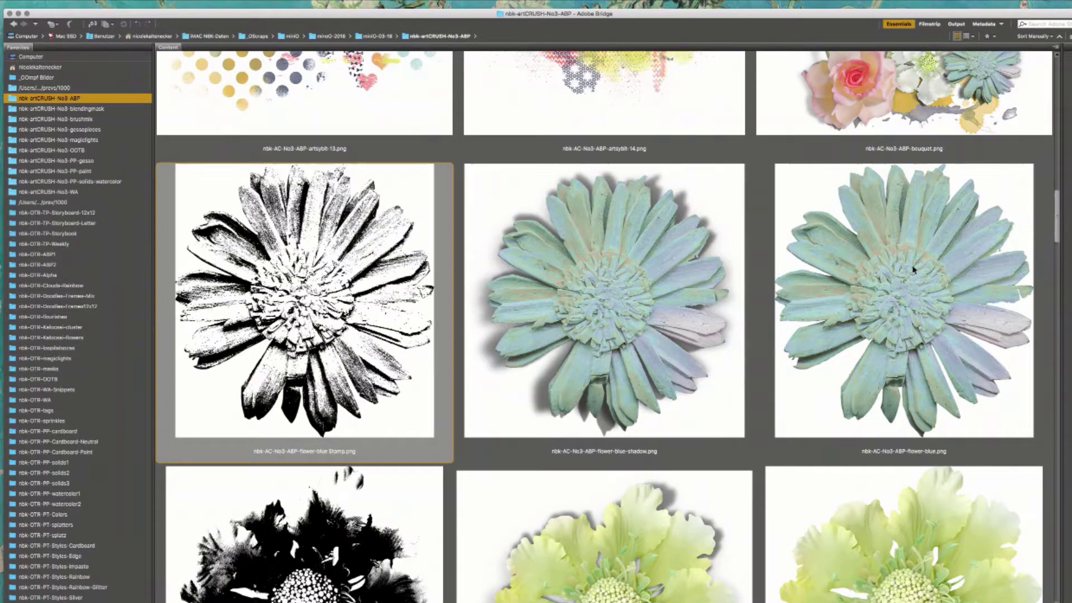
- Open nbk-AC-No3-ABP-flower-blue.png in Photoshop and place its window over the blank Untitled-1 document
{"action": "left_click", "coordinate": [910, 289]}
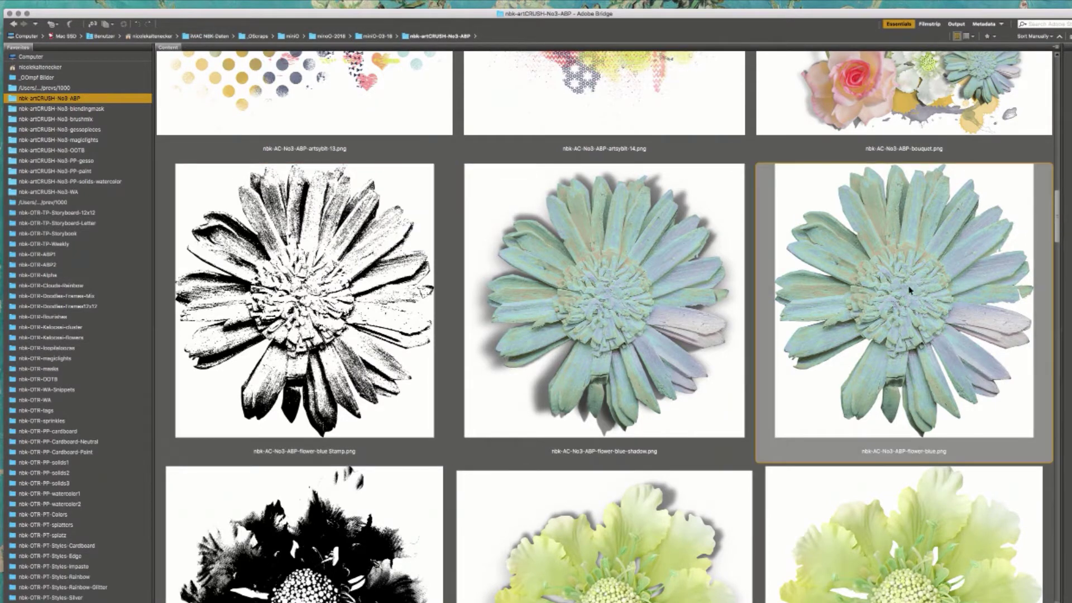
{"action": "left_click", "coordinate": [384, 366]}
{"action": "left_click", "coordinate": [890, 278]}
{"action": "key", "text": "super+Tab"}
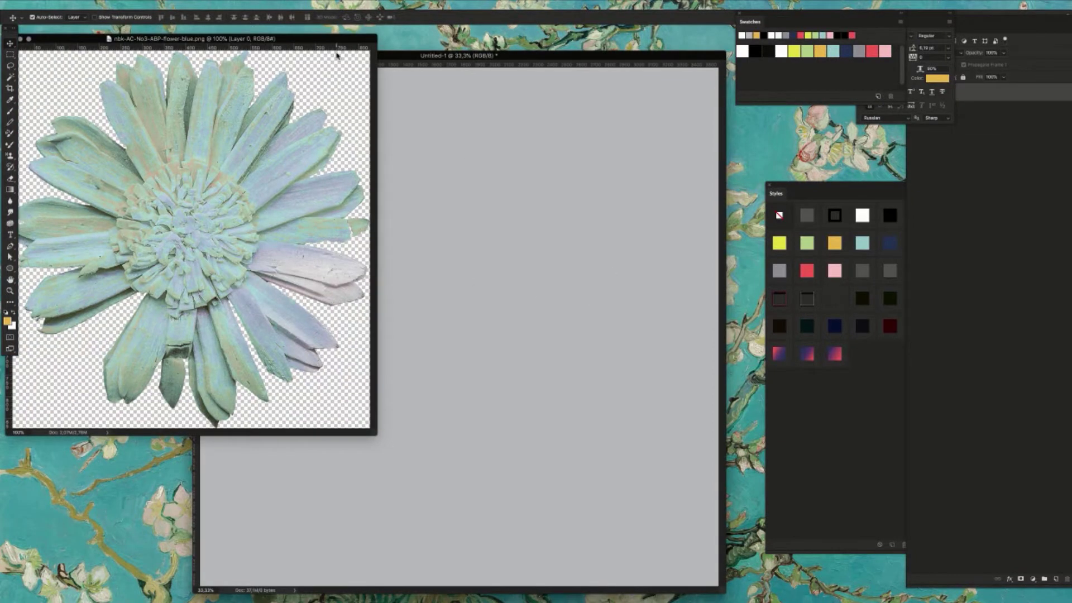
{"action": "left_click_drag", "start_coordinate": [337, 39], "coordinate": [635, 111]}
- Open the blue flower's Stamp PNG from Bridge, copy all of it, close it and paste it over the blue flower
{"action": "key", "text": "super+Tab"}
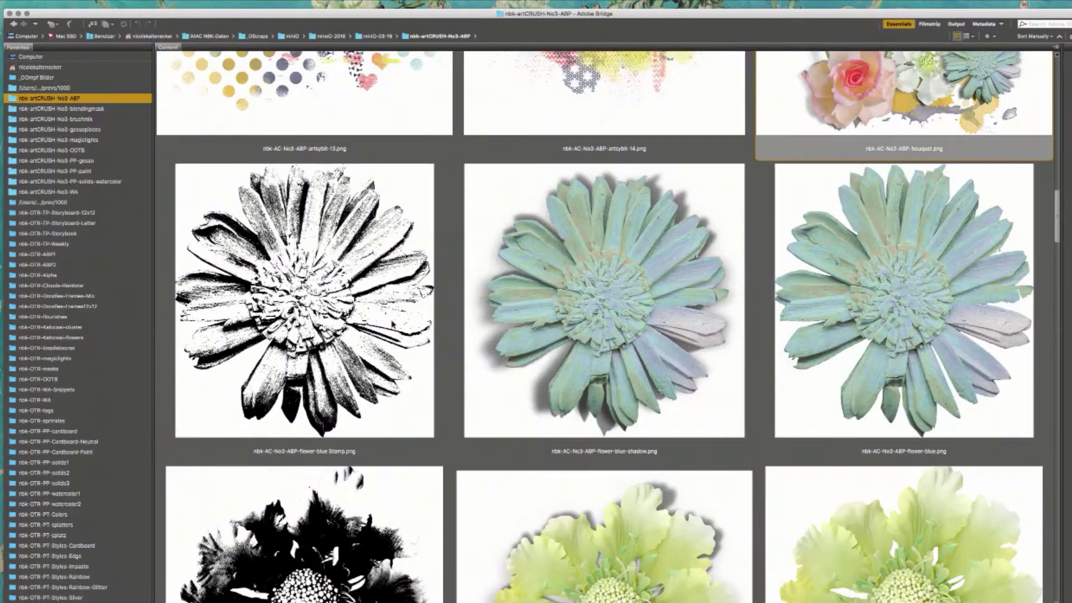
{"action": "double_click", "coordinate": [367, 335]}
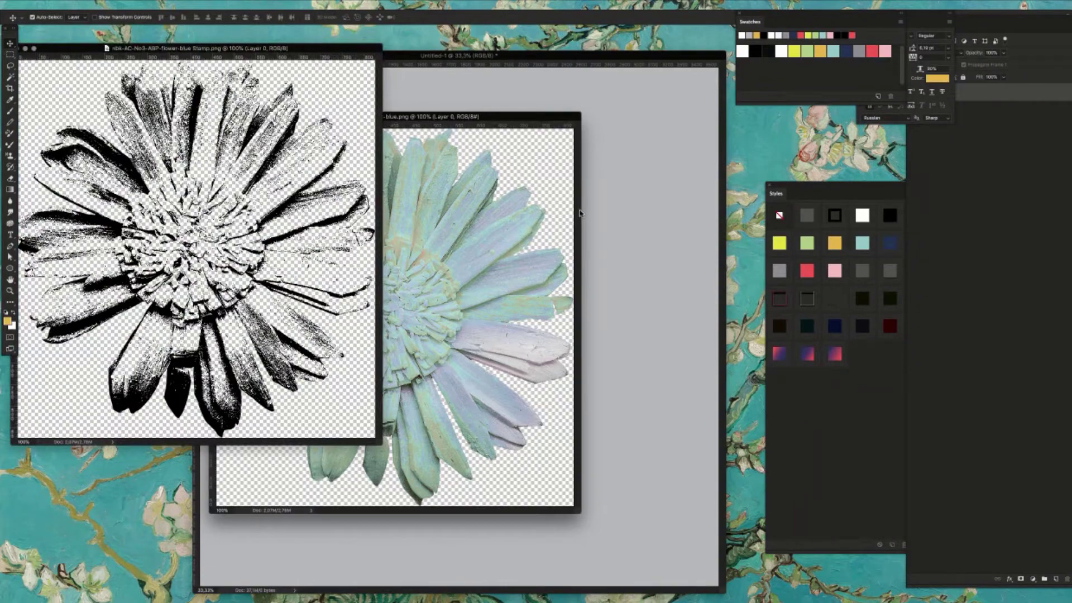
{"action": "key", "text": "ctrl+a"}
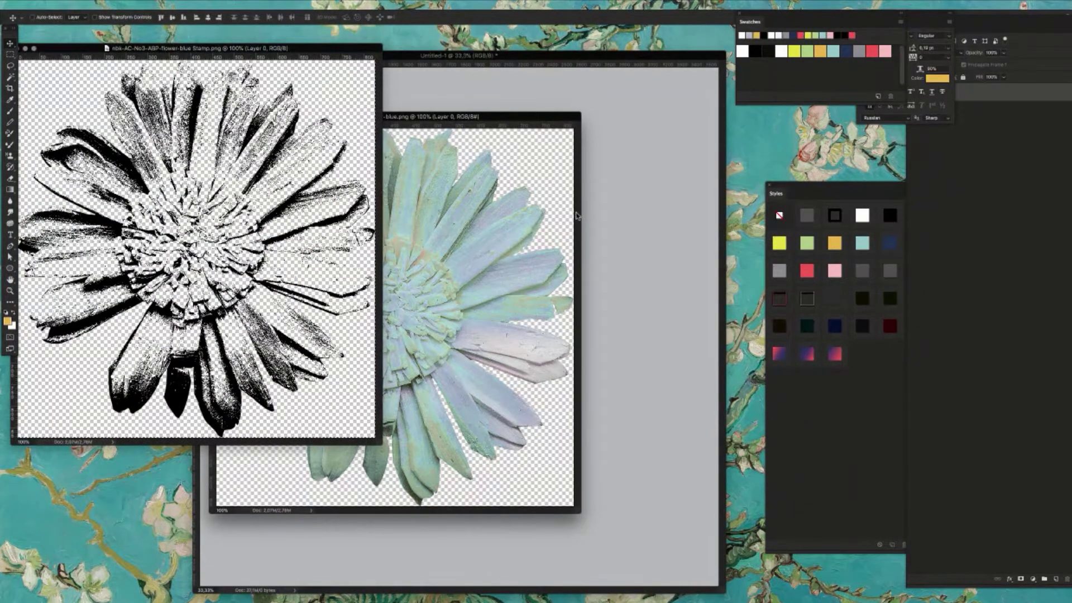
{"action": "key", "text": "ctrl+w"}
{"action": "key", "text": "ctrl+v"}
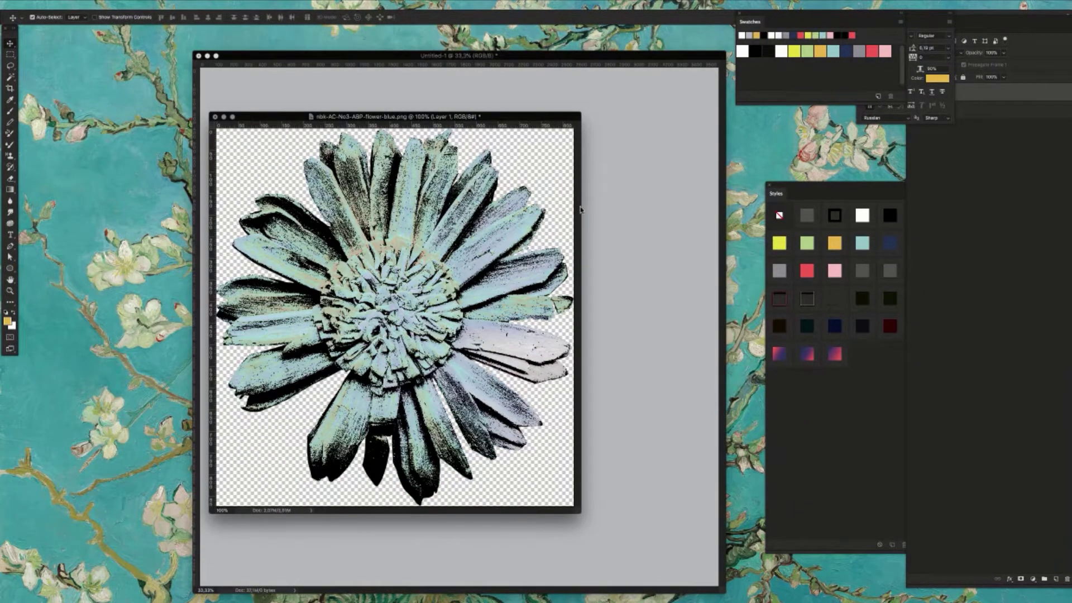
- Try the green, red and pink color overlay styles on the pasted stamp layer, ending with the golden orange one
{"action": "left_click_drag", "start_coordinate": [537, 121], "coordinate": [635, 99]}
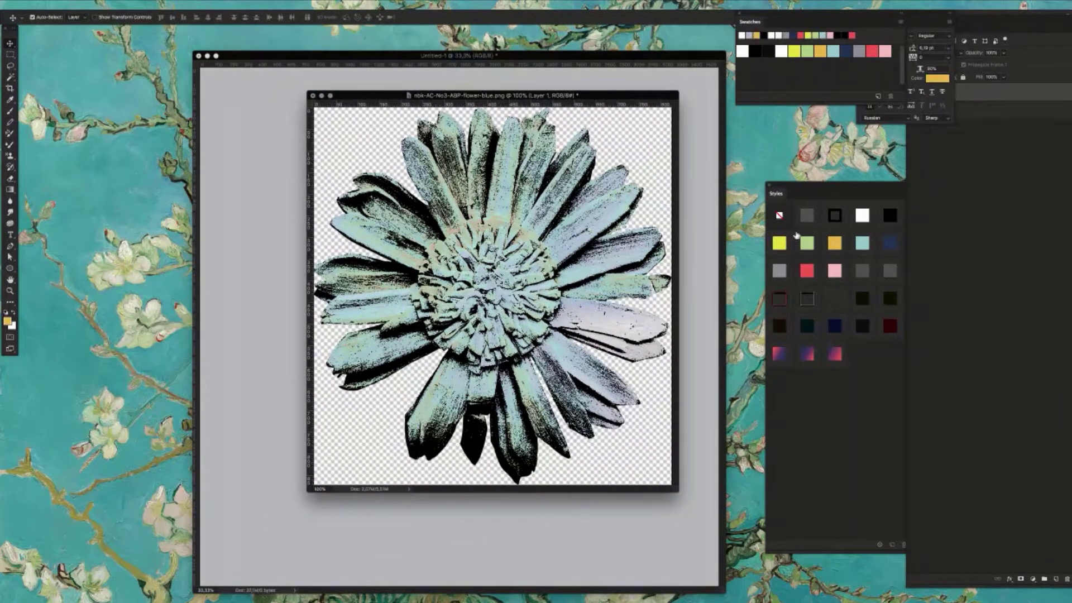
{"action": "left_click_drag", "start_coordinate": [809, 193], "coordinate": [796, 156]}
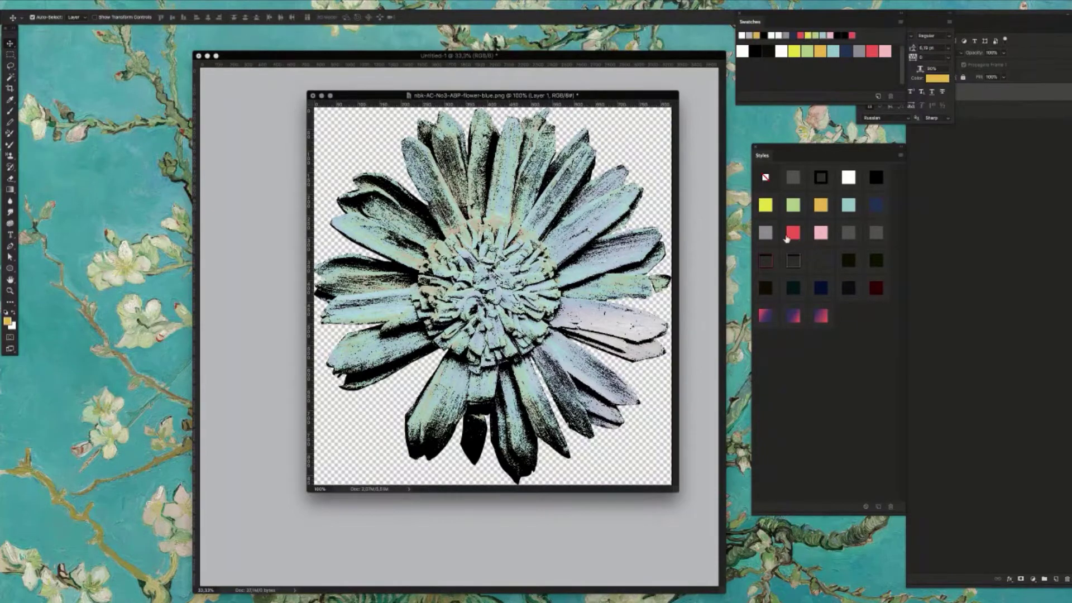
{"action": "left_click", "coordinate": [794, 207]}
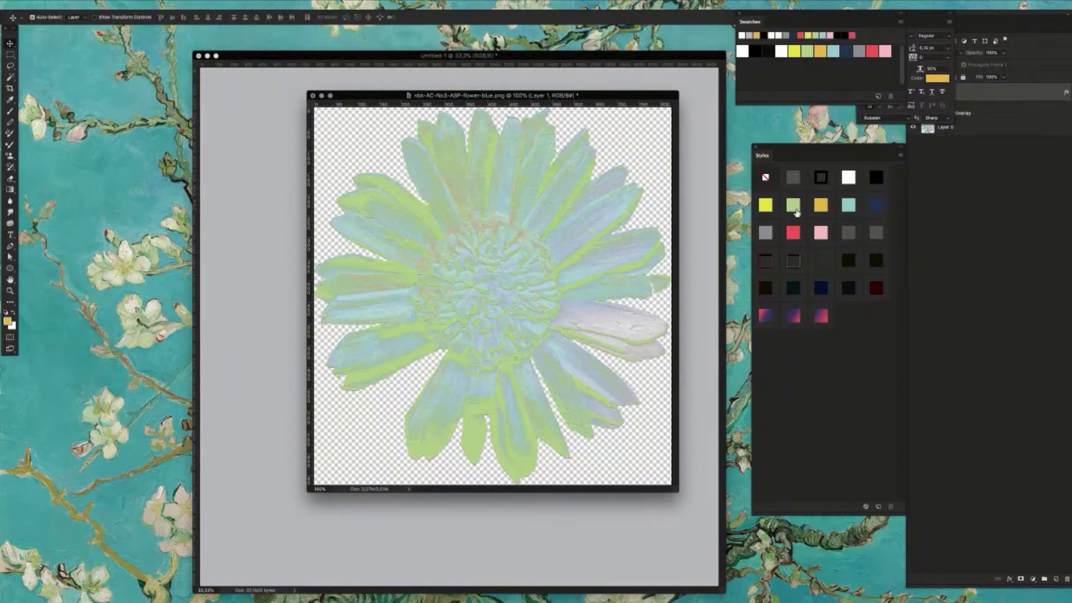
{"action": "left_click", "coordinate": [796, 235]}
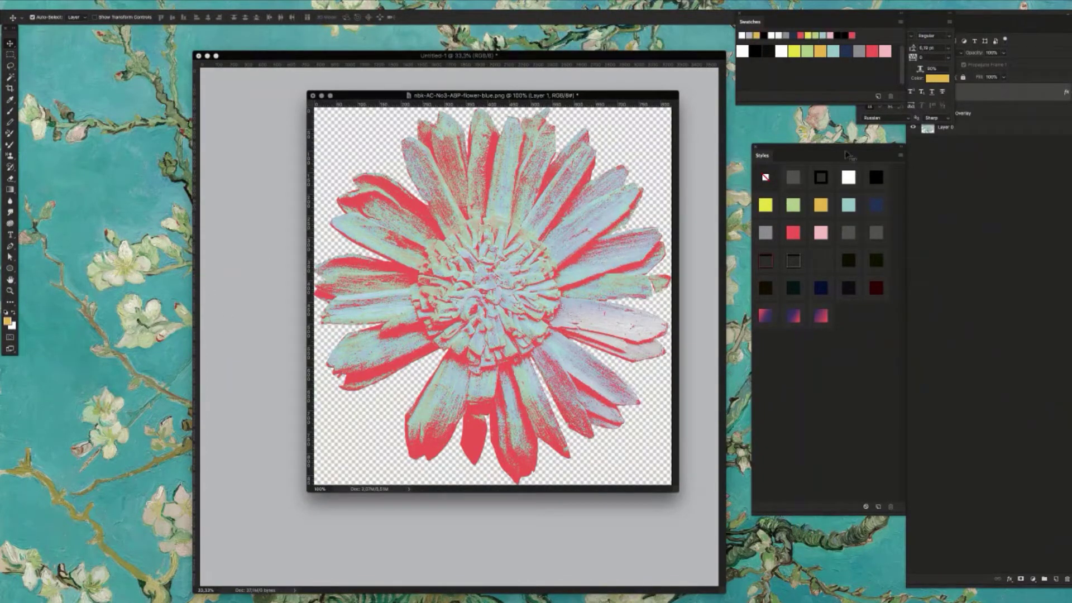
{"action": "left_click", "coordinate": [1007, 90]}
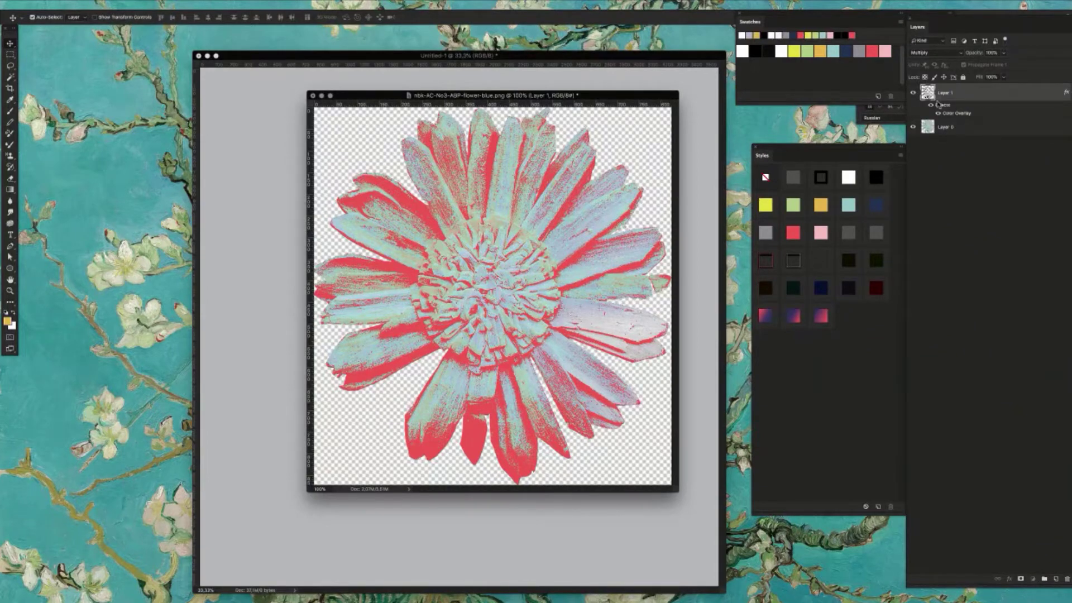
{"action": "left_click", "coordinate": [820, 234]}
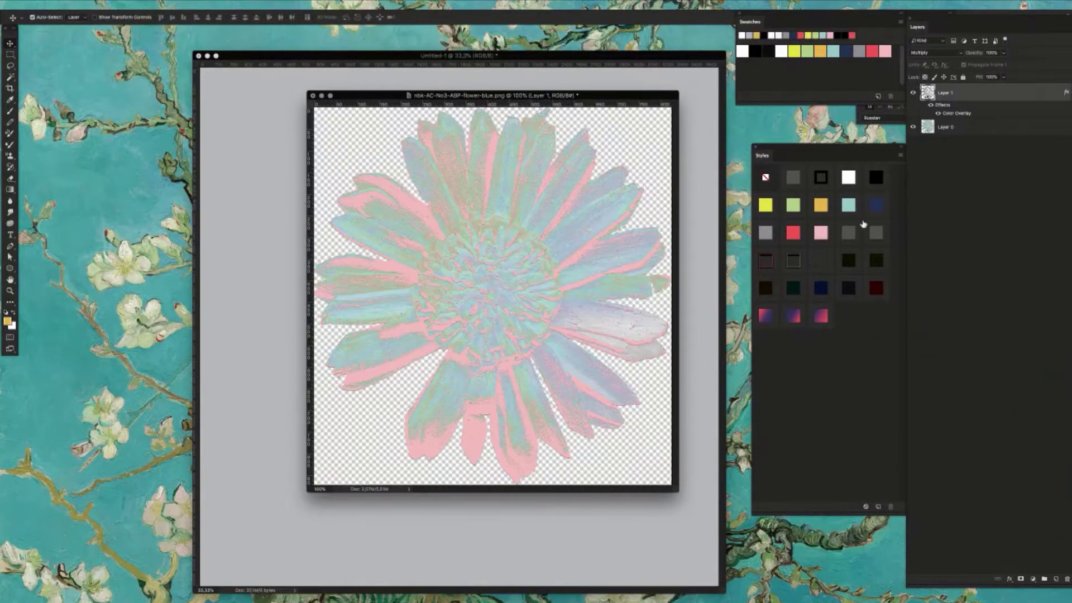
{"action": "left_click", "coordinate": [823, 208]}
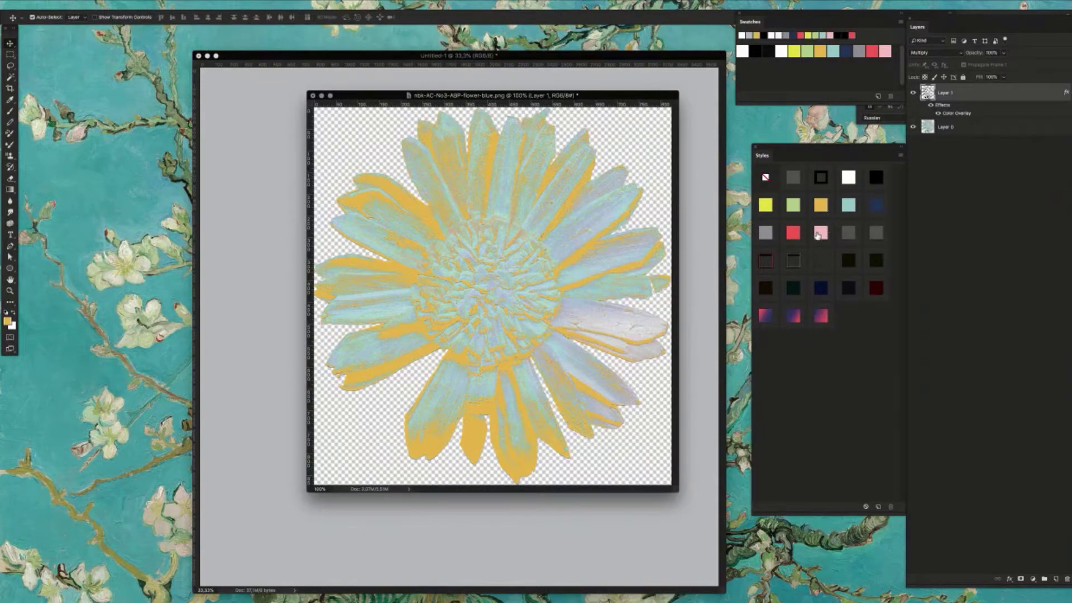
- Try the pink, red, grey, yellow, green, golden orange and light blue styles on the blue flower's stamp layer, ending with navy
{"action": "left_click", "coordinate": [819, 235]}
{"action": "left_click", "coordinate": [793, 233]}
{"action": "left_click", "coordinate": [764, 236]}
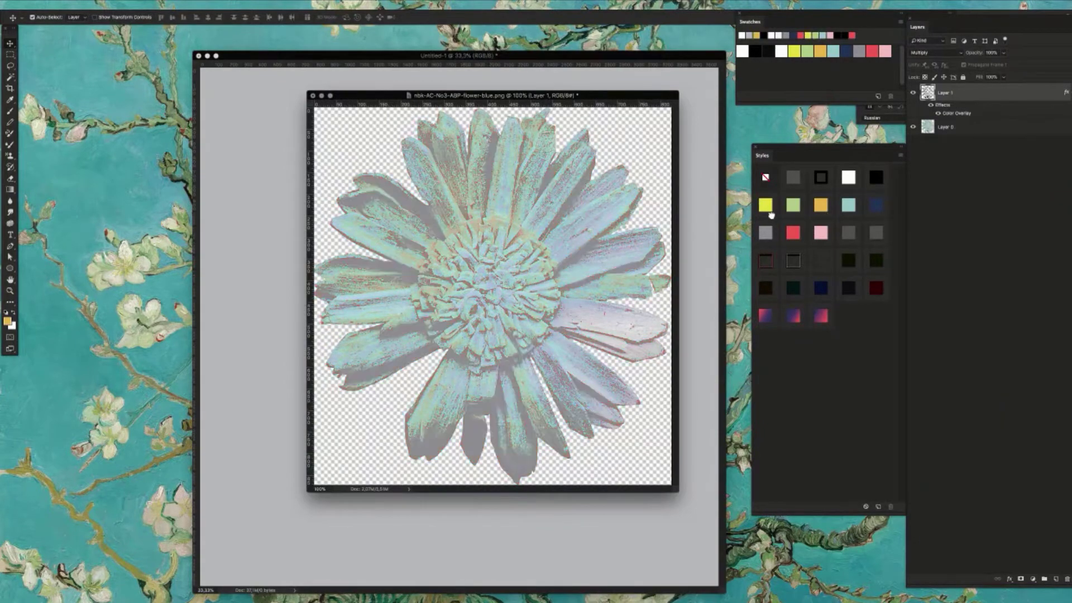
{"action": "left_click", "coordinate": [766, 208]}
{"action": "left_click", "coordinate": [794, 207]}
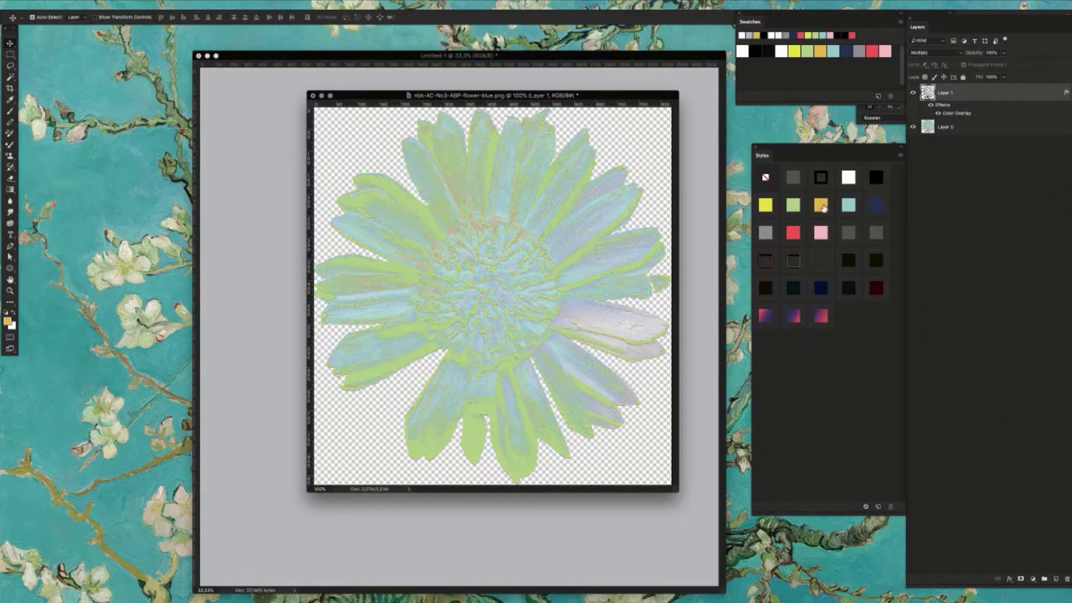
{"action": "left_click", "coordinate": [821, 208]}
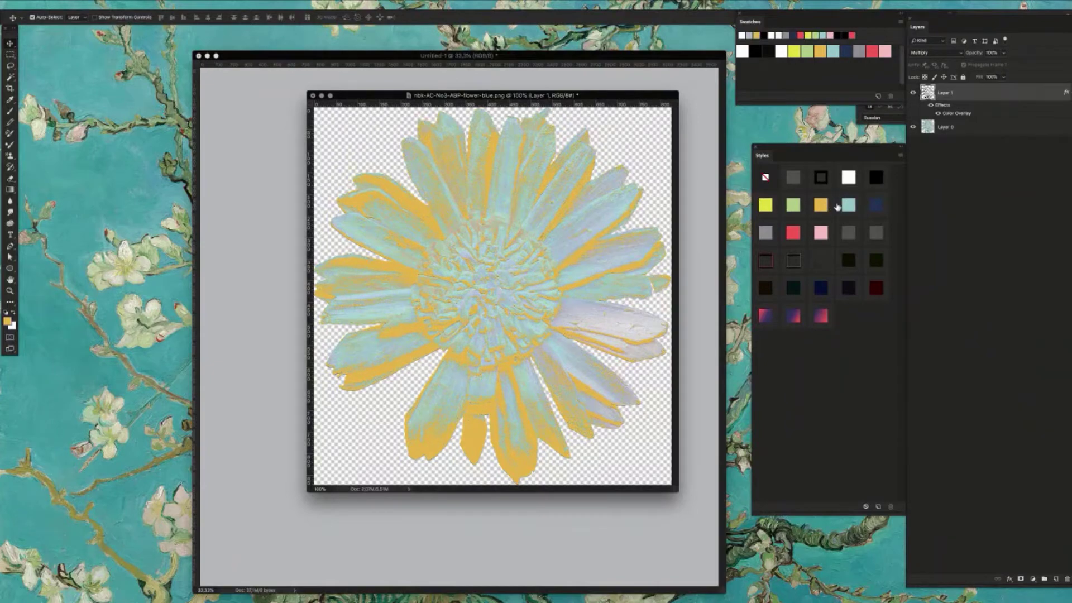
{"action": "left_click", "coordinate": [849, 206]}
{"action": "left_click", "coordinate": [878, 205]}
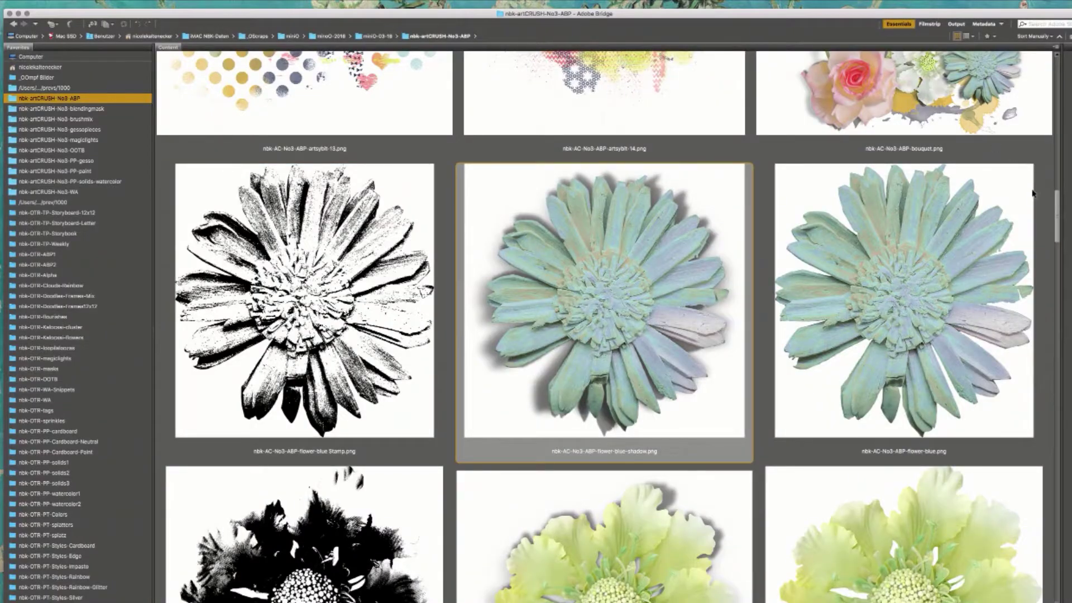
- Open nbk-AC-No3-ABP-flower-bright-green.png from Bridge in Photoshop and move its window over the blue flower document
{"action": "scroll", "coordinate": [1055, 207], "scroll_direction": "down", "scroll_amount": 2}
{"action": "scroll", "coordinate": [1055, 206], "scroll_direction": "down", "scroll_amount": 5}
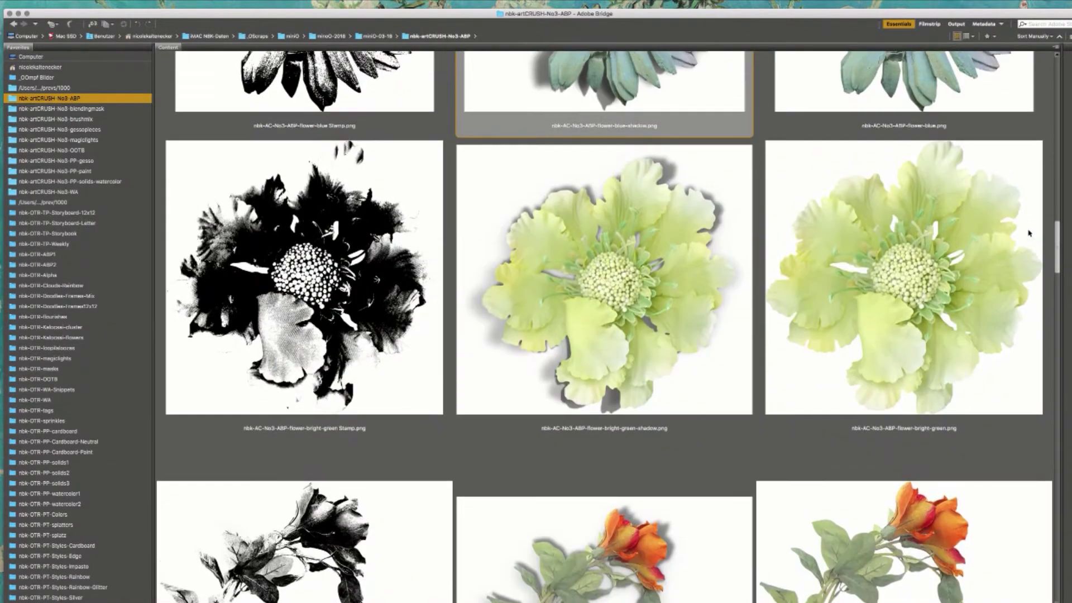
{"action": "left_click", "coordinate": [888, 257]}
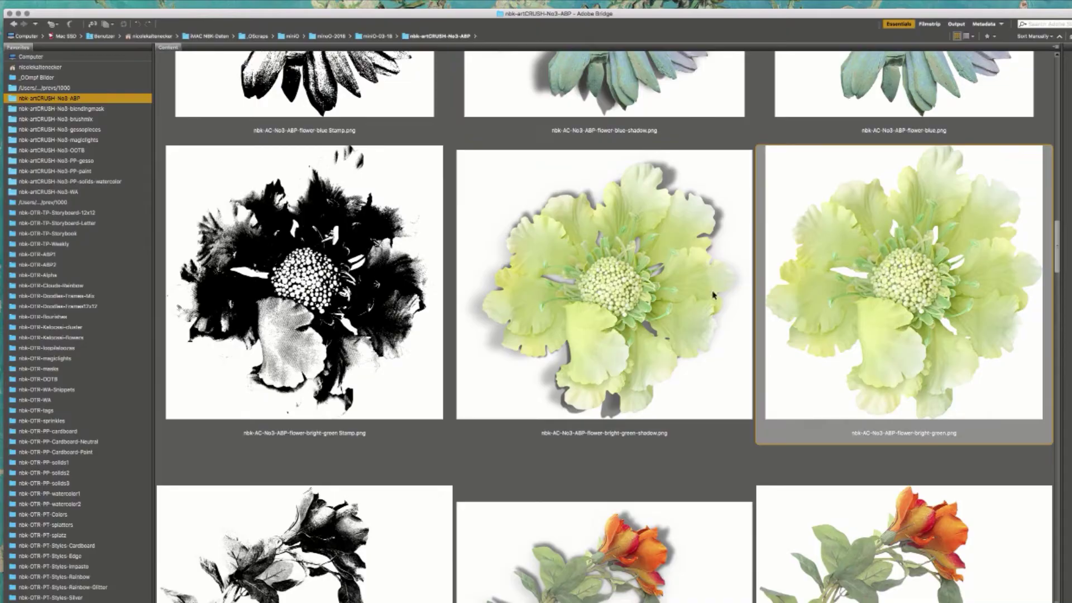
{"action": "double_click", "coordinate": [857, 254]}
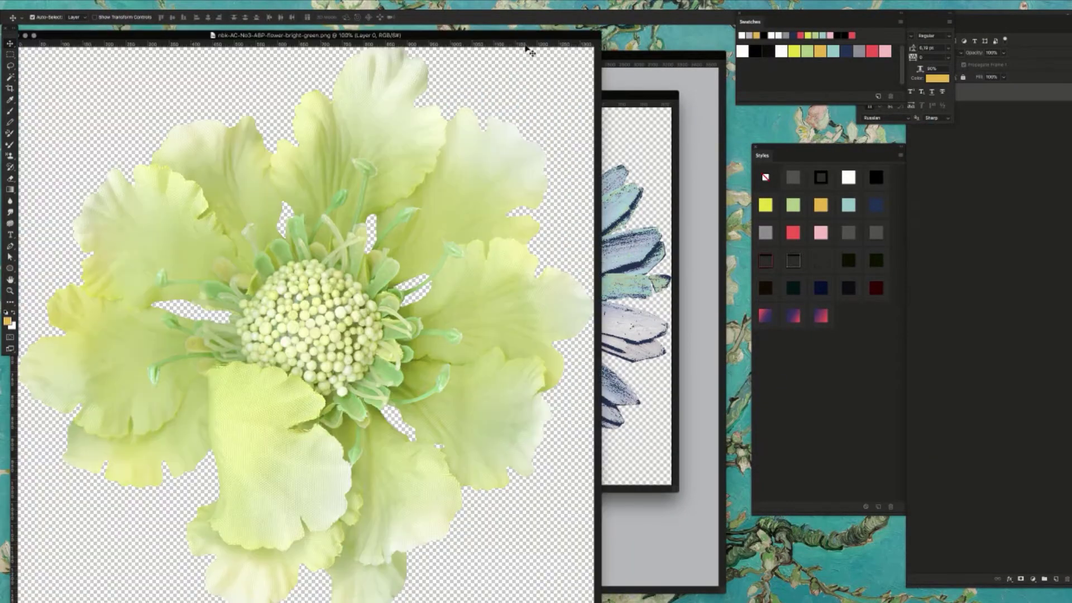
{"action": "left_click_drag", "start_coordinate": [518, 35], "coordinate": [687, 30]}
{"action": "key", "text": "super+Tab"}
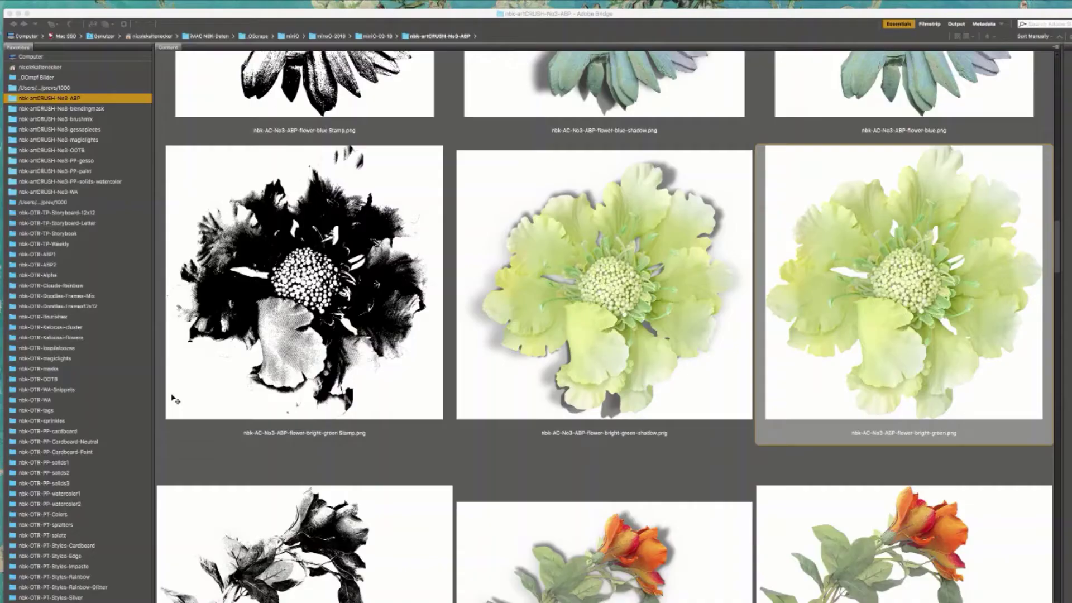
{"action": "left_click", "coordinate": [239, 347]}
{"action": "double_click", "coordinate": [311, 306]}
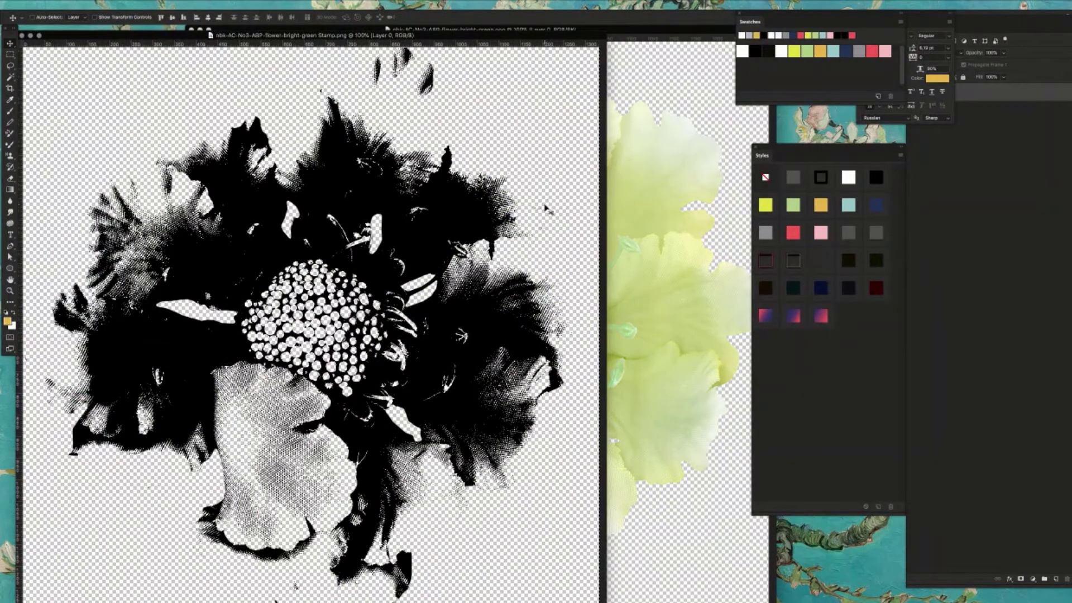
{"action": "key", "text": "super+w"}
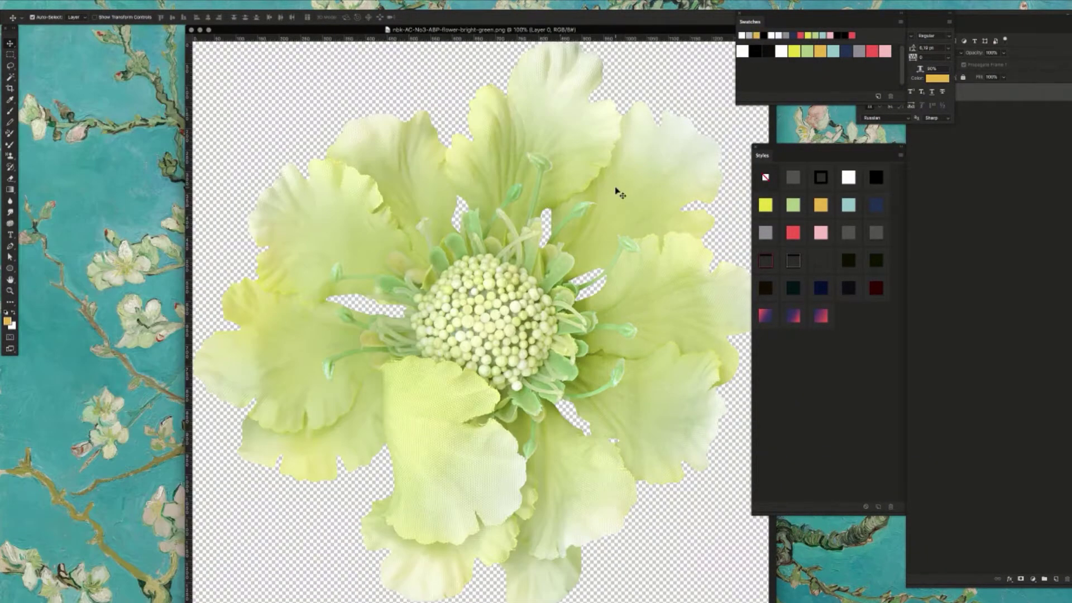
{"action": "key", "text": "super+v"}
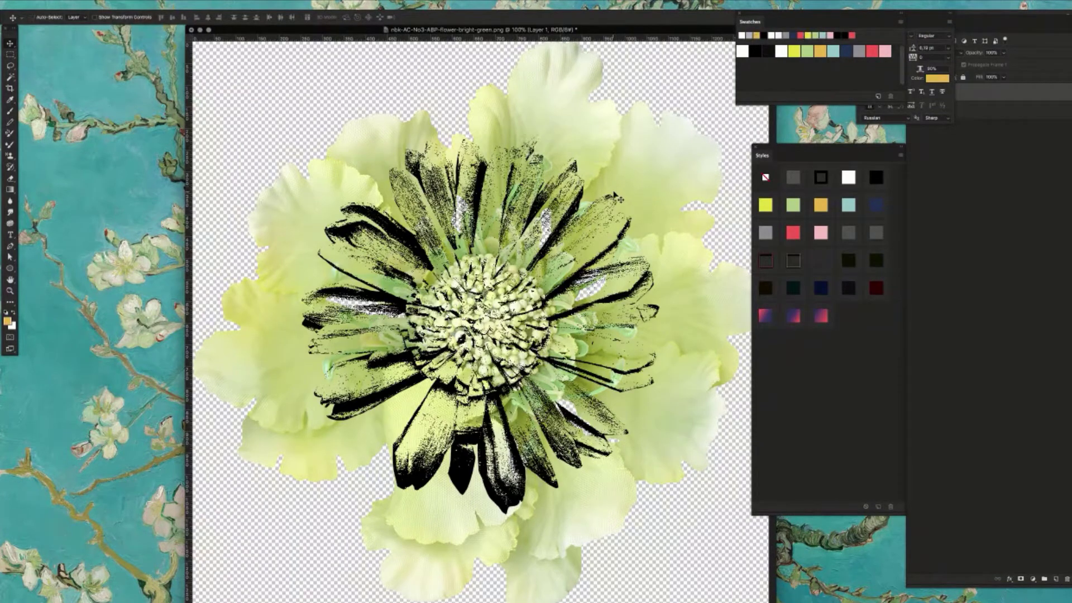
{"action": "key", "text": "super+z"}
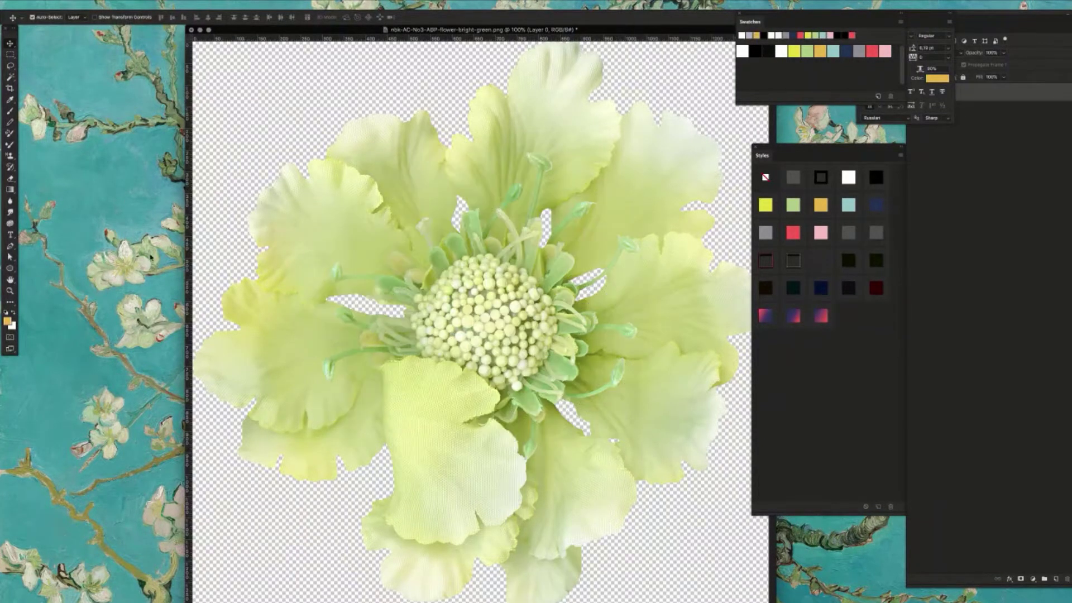
- Open nbk-AC-No3-ABP-flower-bright-green Stamp.png from Bridge, copy all of it and paste it over the bright green flower
{"action": "key", "text": "super+alt+o"}
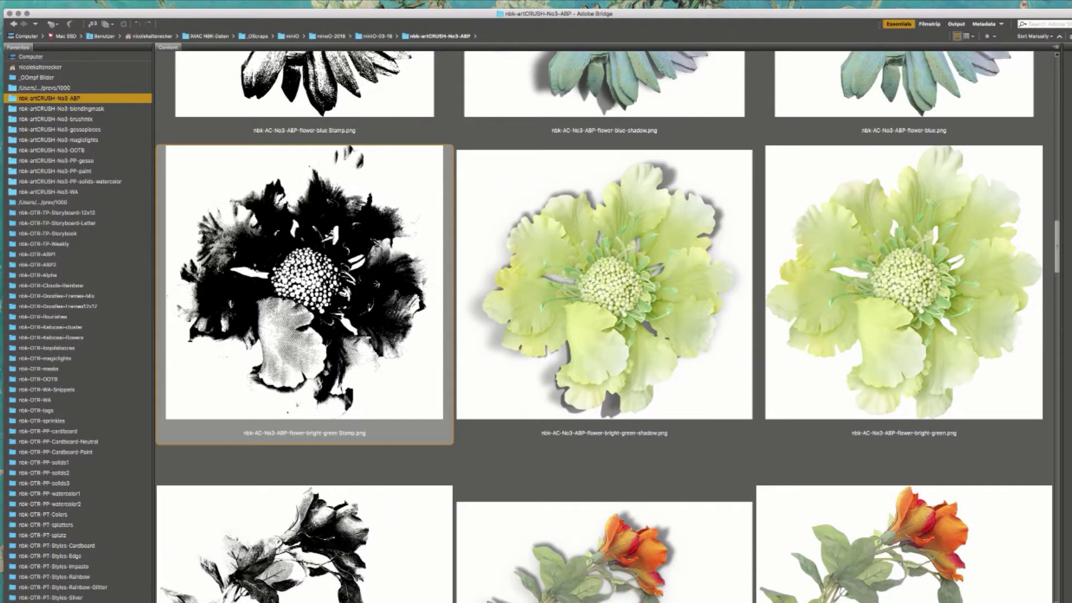
{"action": "key", "text": "super+alt+o"}
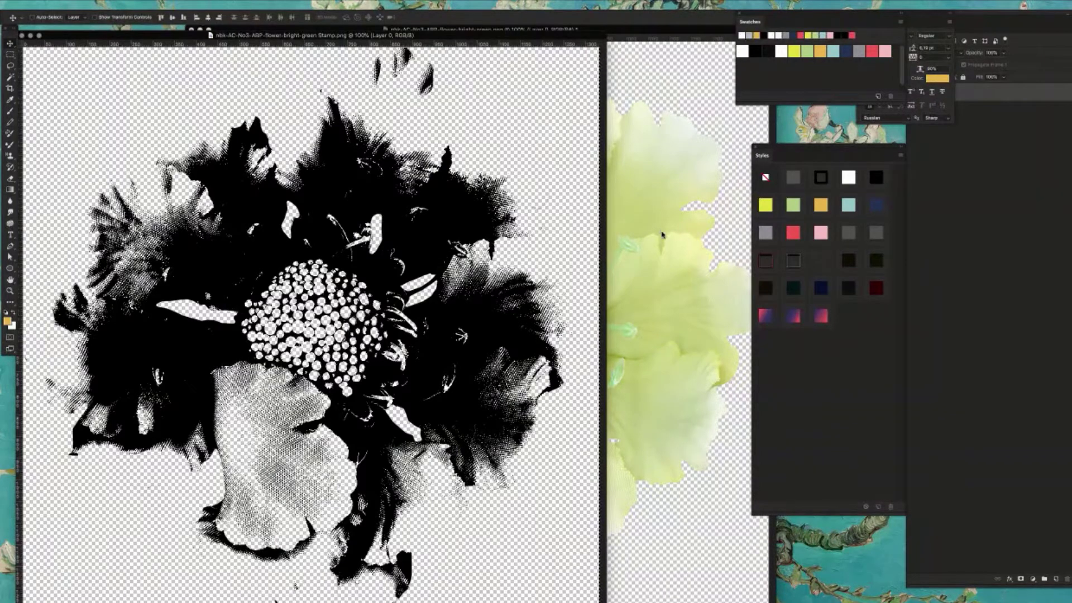
{"action": "left_click", "coordinate": [681, 243]}
{"action": "key", "text": "ctrl+v"}
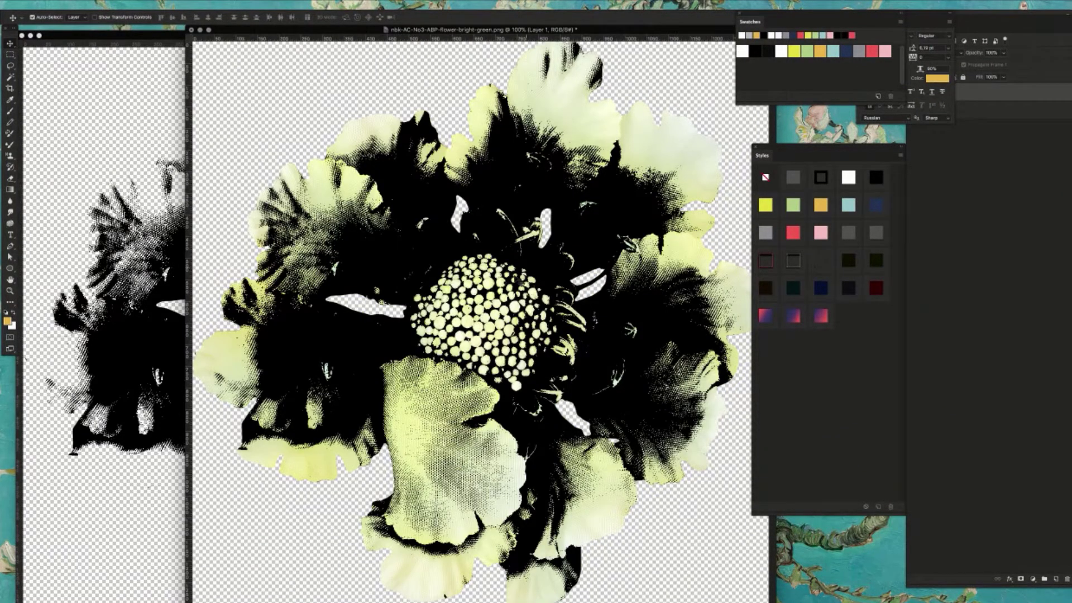
- Try the green, golden orange, light blue, yellow, grey, red and pink overlay styles on the bright green flower's stamp, ending with navy
{"action": "key", "text": "ctrl+minus"}
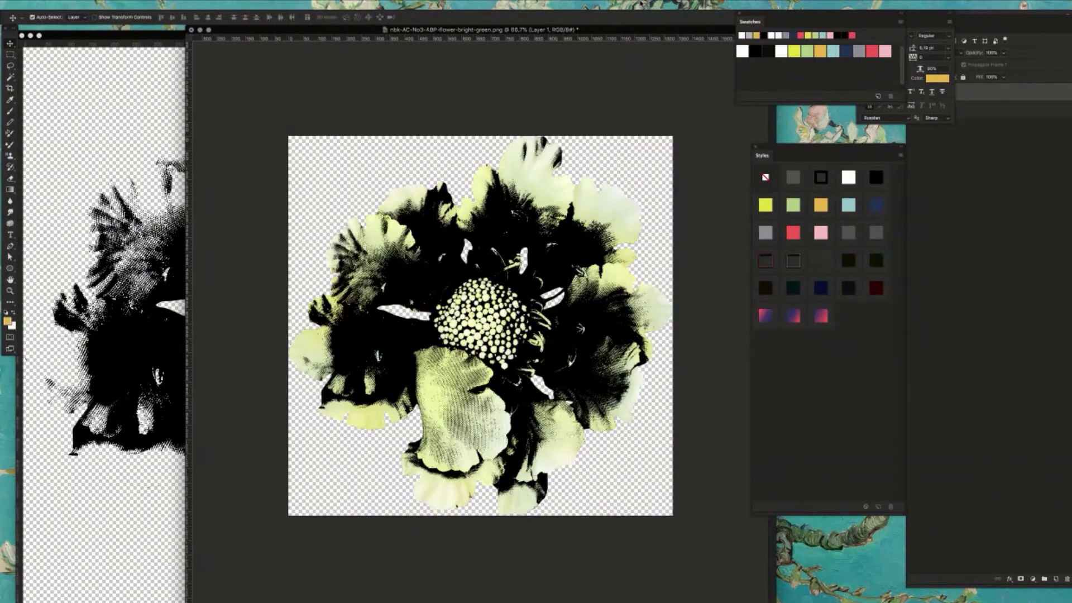
{"action": "left_click", "coordinate": [796, 204]}
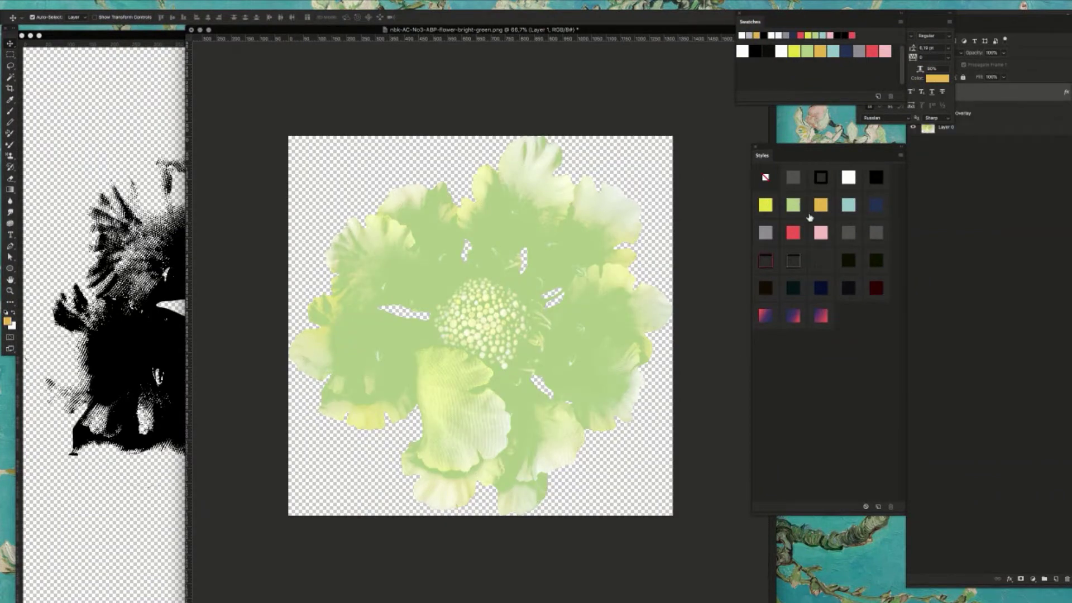
{"action": "left_click", "coordinate": [828, 208]}
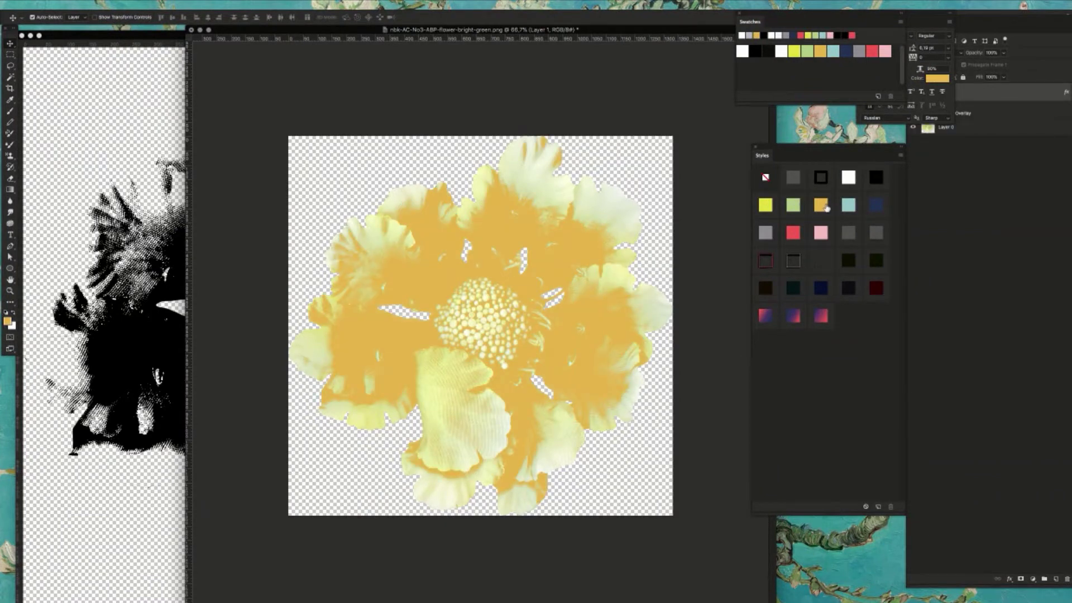
{"action": "left_click", "coordinate": [856, 206]}
{"action": "left_click", "coordinate": [875, 204]}
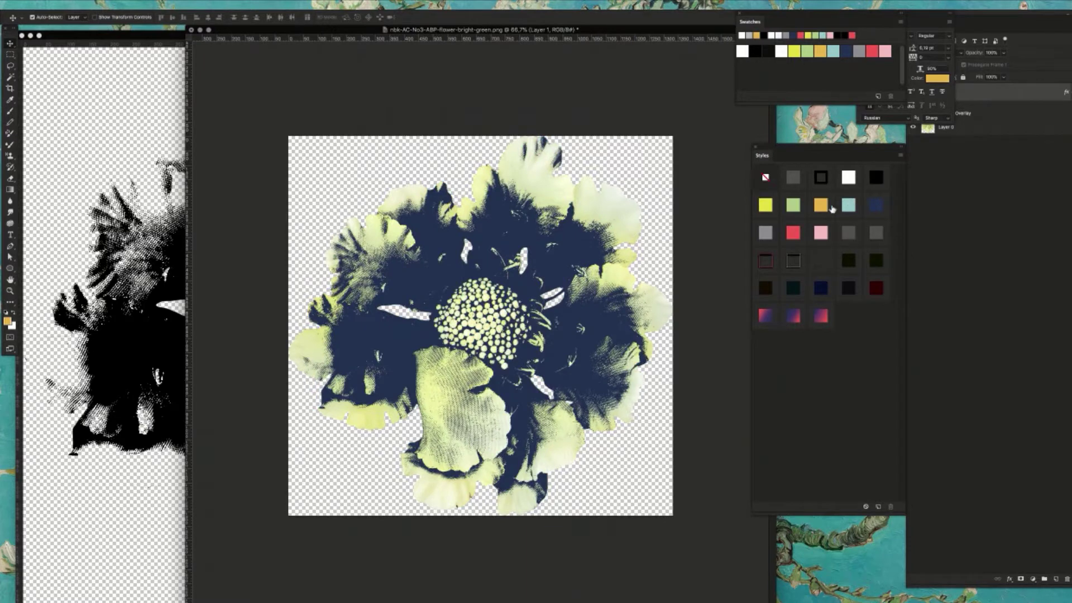
{"action": "left_click", "coordinate": [768, 204]}
{"action": "left_click", "coordinate": [765, 232]}
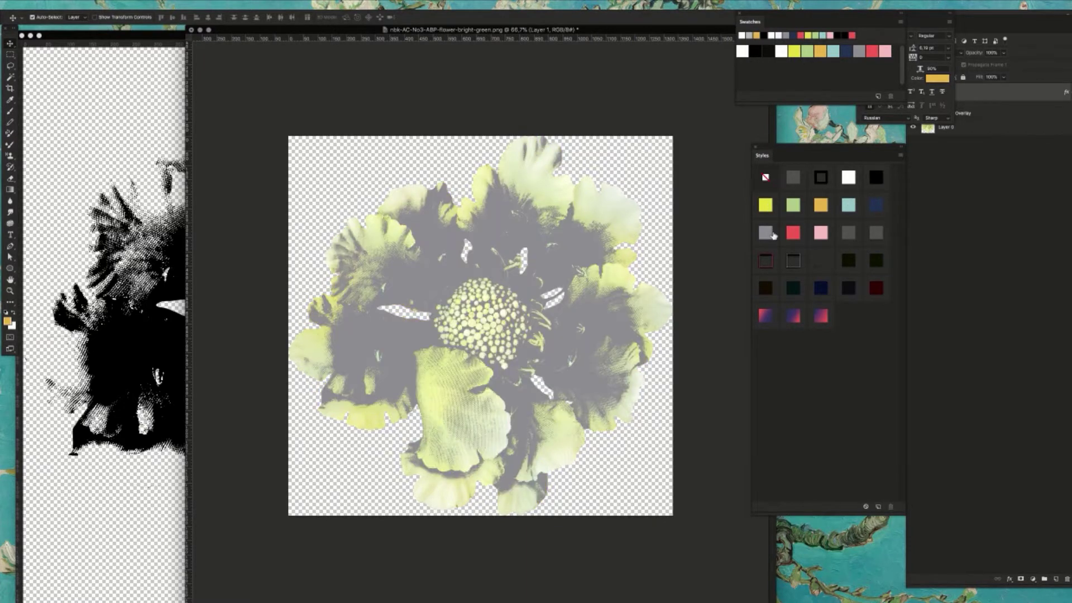
{"action": "left_click", "coordinate": [793, 235]}
{"action": "left_click", "coordinate": [821, 233]}
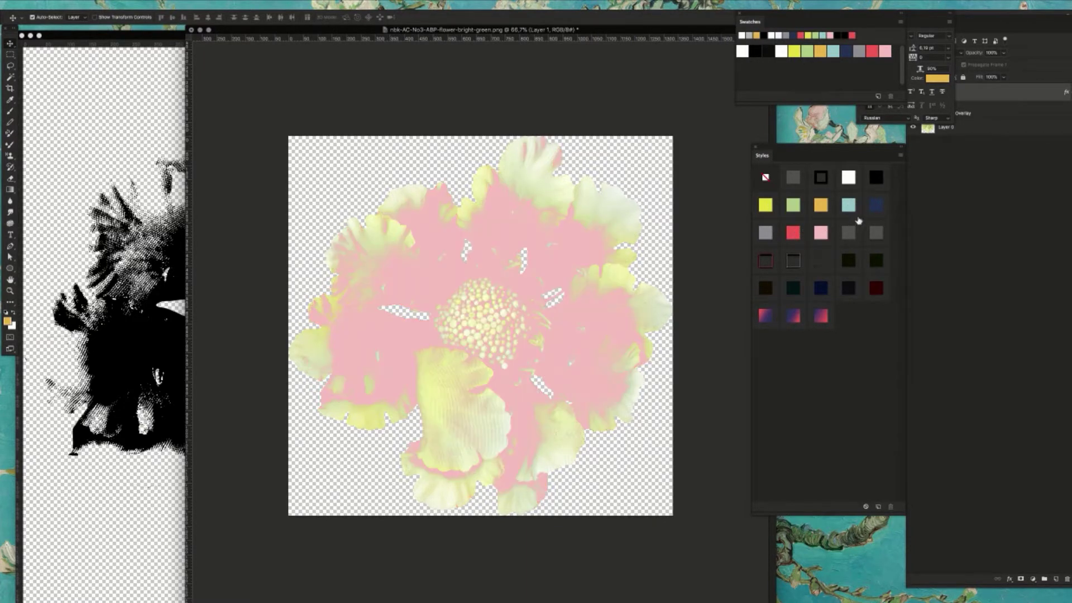
{"action": "left_click", "coordinate": [876, 207]}
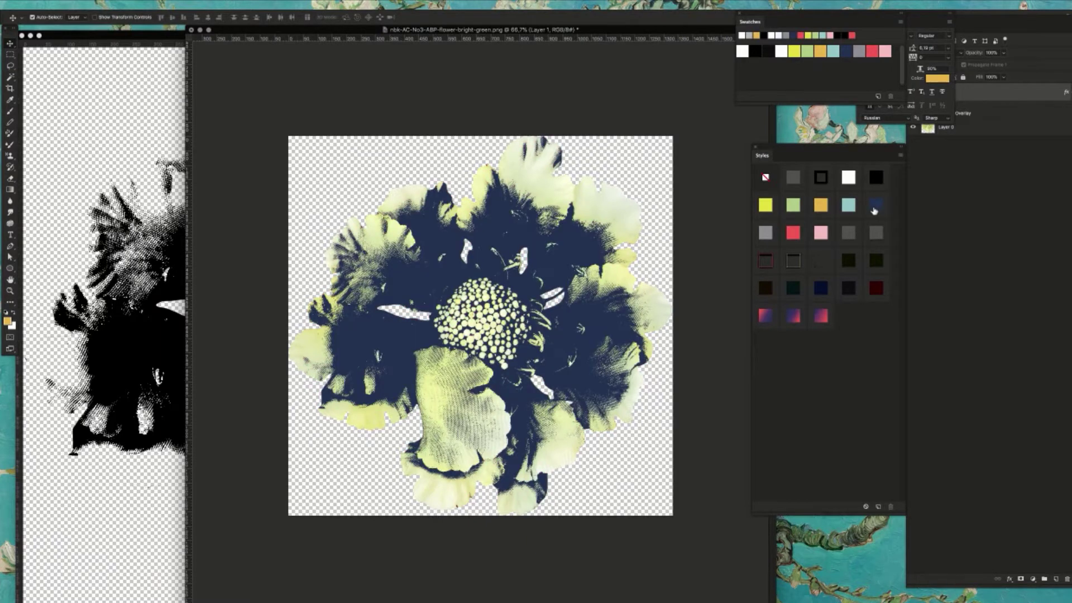
- Try the three red-blue gradient overlay styles on the bright green flower's stamp, ending with the light blue color overlay
{"action": "left_click", "coordinate": [822, 317]}
{"action": "left_click", "coordinate": [796, 318]}
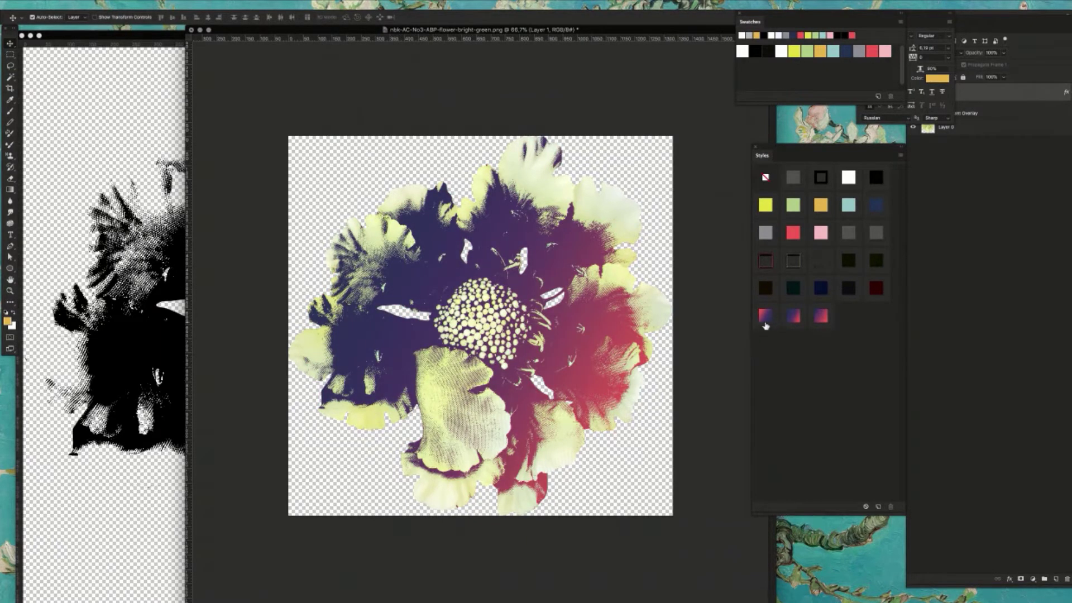
{"action": "left_click", "coordinate": [766, 317]}
{"action": "left_click", "coordinate": [850, 205]}
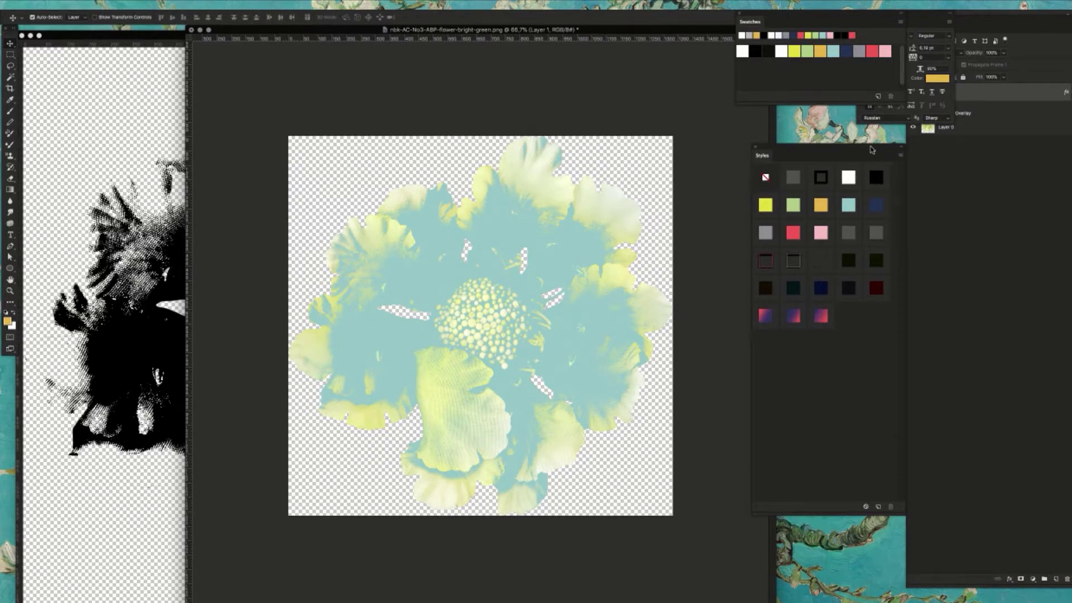
{"action": "left_click_drag", "start_coordinate": [872, 150], "coordinate": [877, 134]}
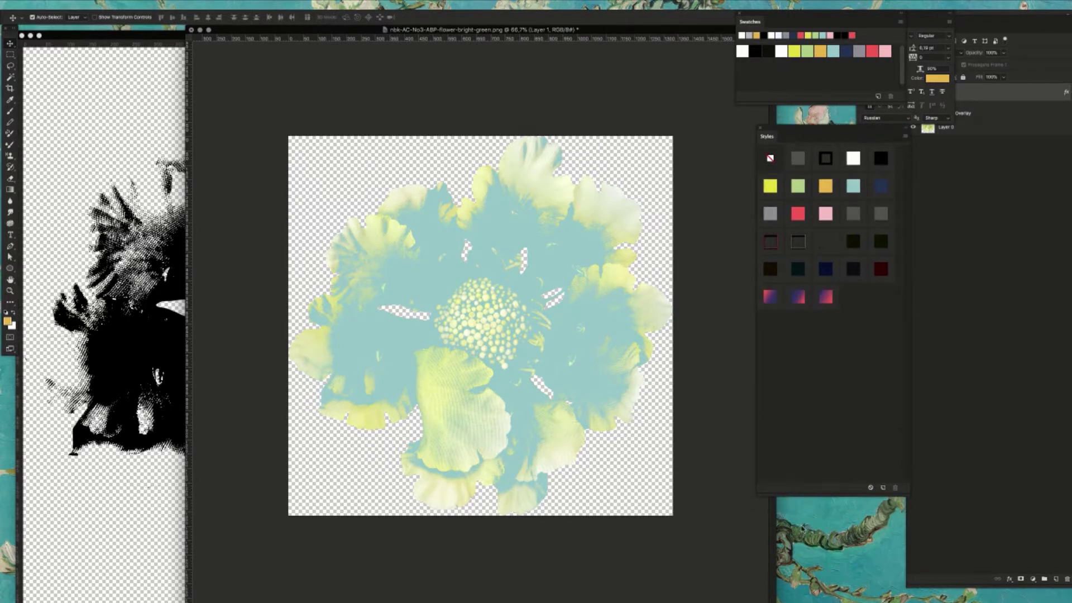
- Load nbk-OTR-Styles-Watercolor.asl into Photoshop from the nbk-OTR-PT-Styles-Watercolor folder in Bridge
{"action": "left_click", "coordinate": [763, 466]}
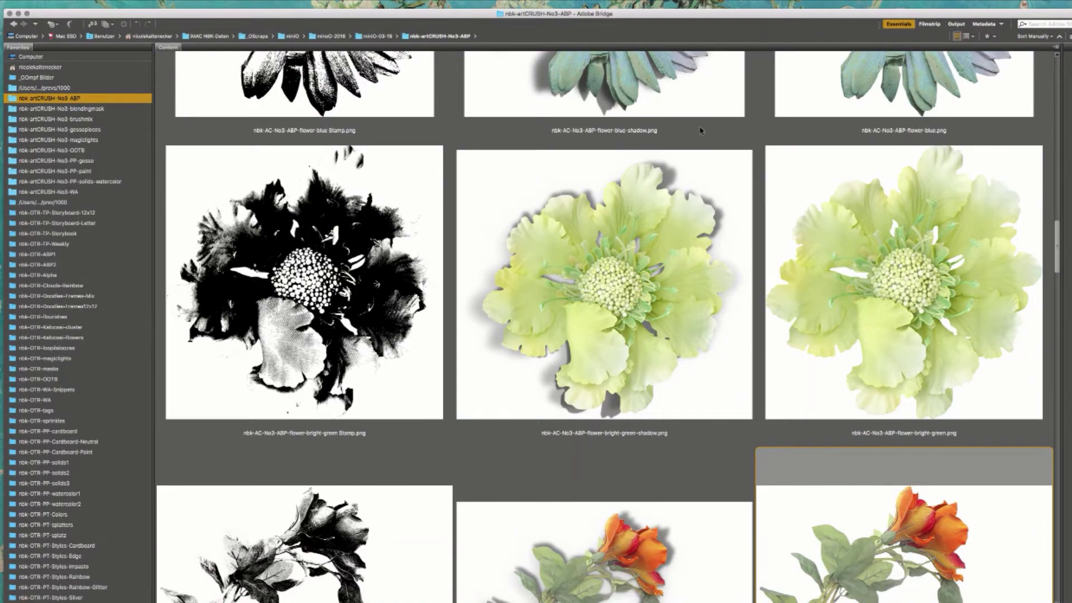
{"action": "left_click_drag", "start_coordinate": [1055, 235], "coordinate": [1053, 262]}
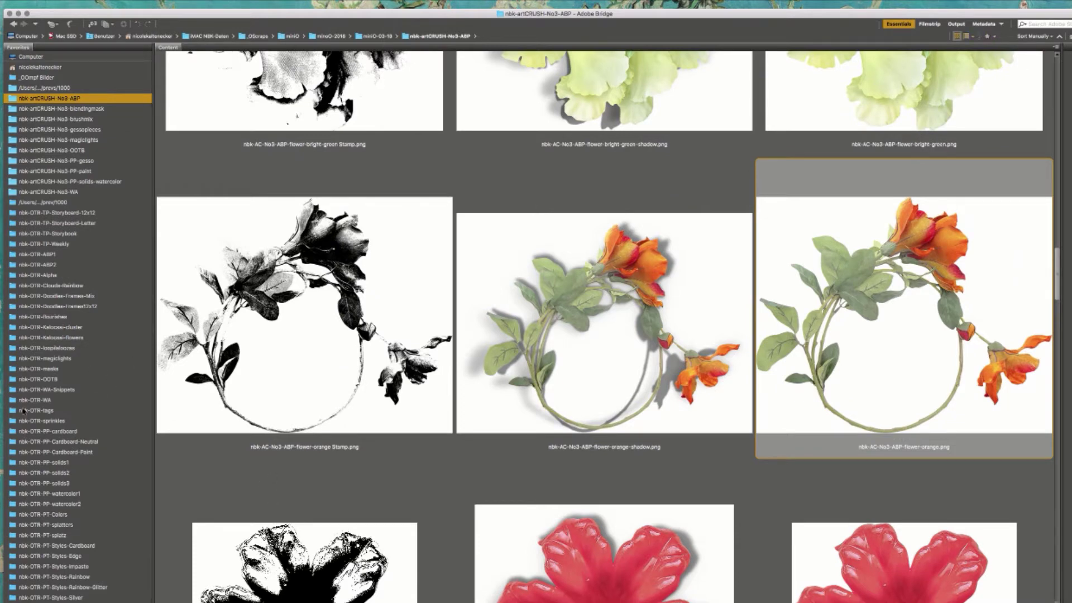
{"action": "left_click", "coordinate": [88, 557]}
{"action": "left_click", "coordinate": [95, 602]}
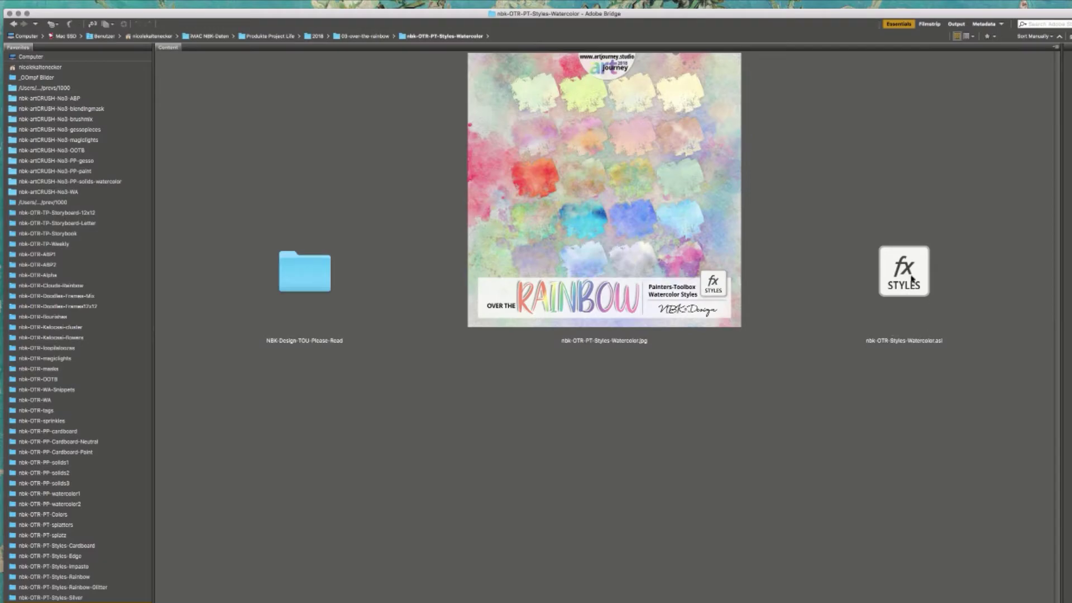
{"action": "double_click", "coordinate": [912, 279]}
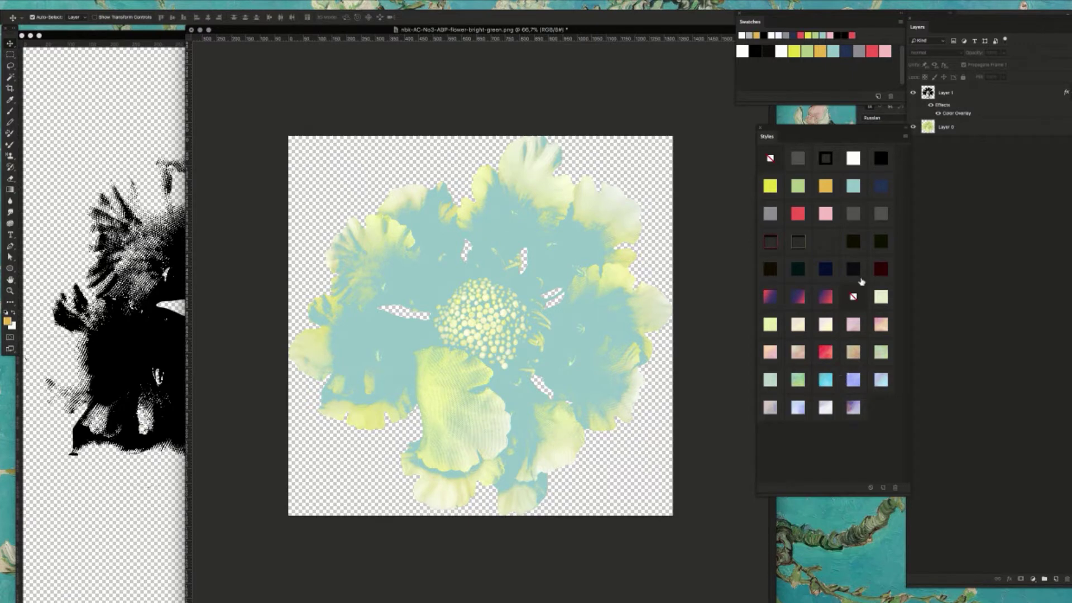
- Try the tan, green, peach and pale green watercolor styles on Layer 1 of the bright green flower, ending with the dark purple one
{"action": "left_click", "coordinate": [961, 96]}
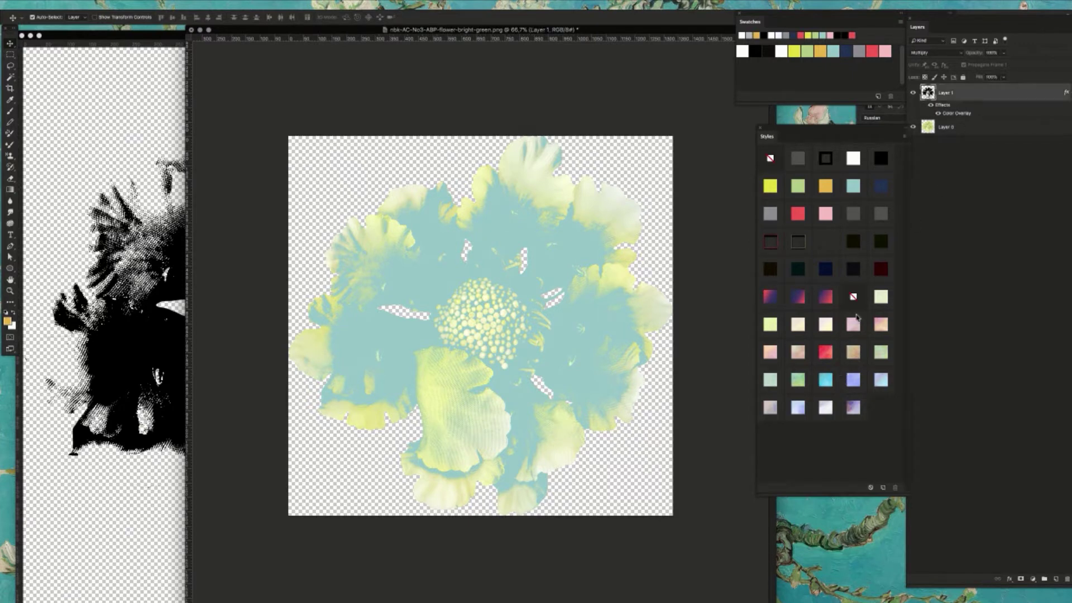
{"action": "left_click", "coordinate": [857, 353]}
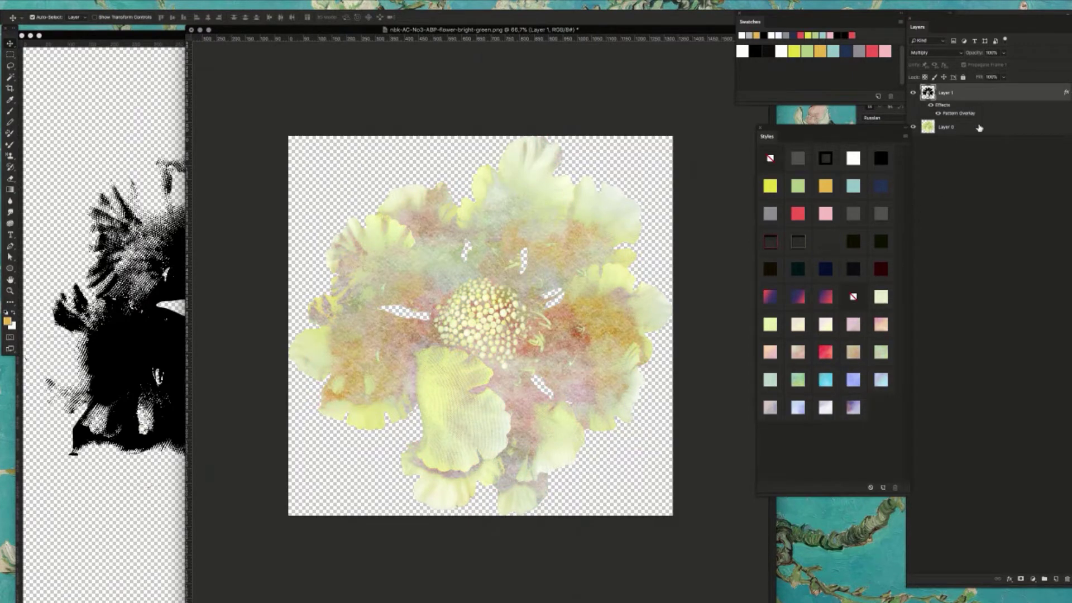
{"action": "left_click", "coordinate": [880, 352]}
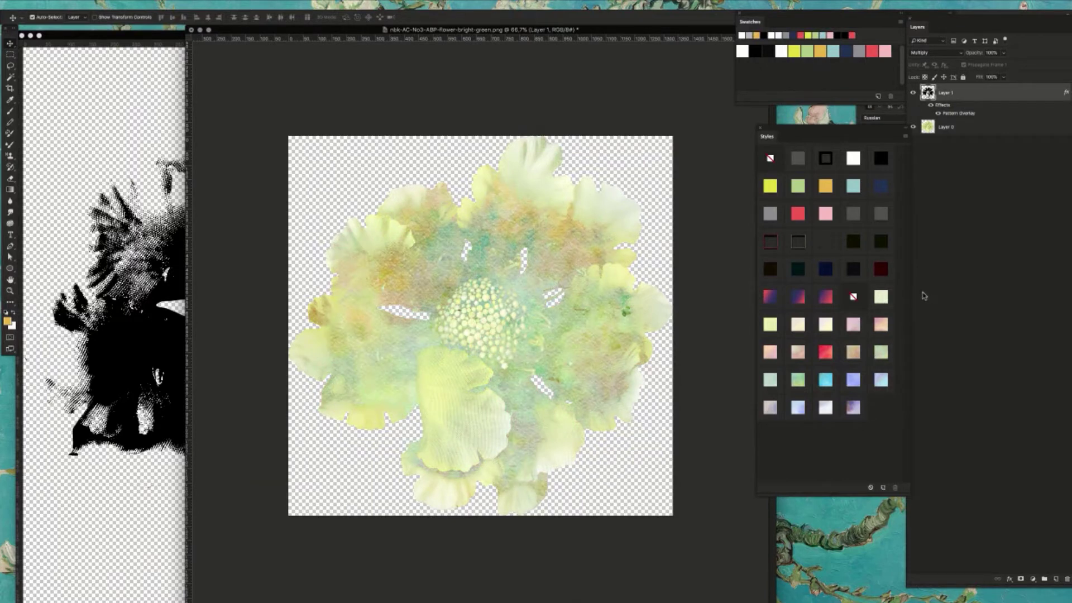
{"action": "left_click", "coordinate": [879, 327]}
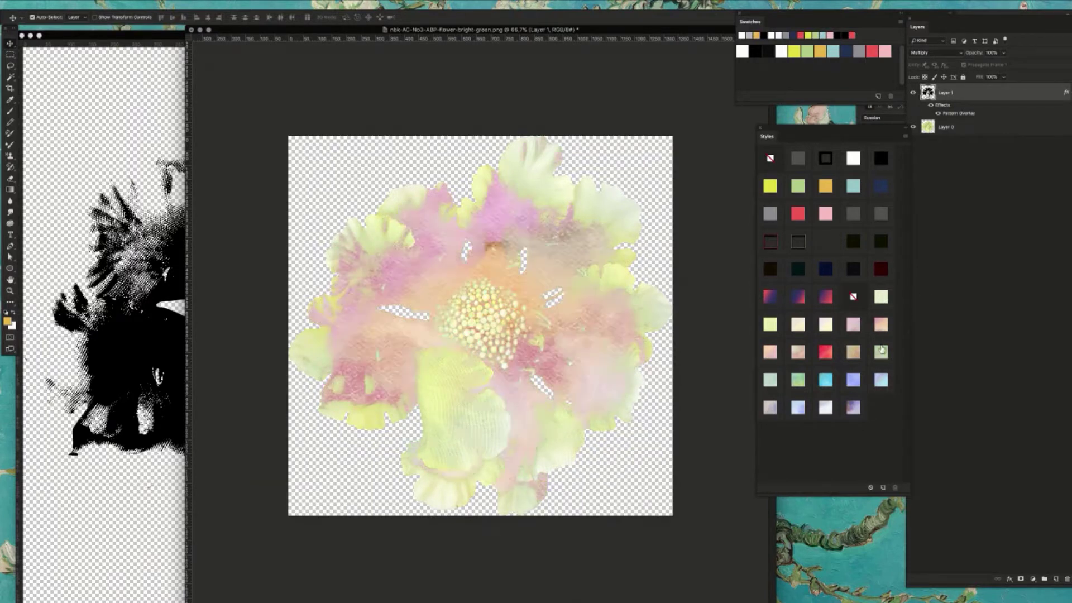
{"action": "left_click", "coordinate": [883, 299]}
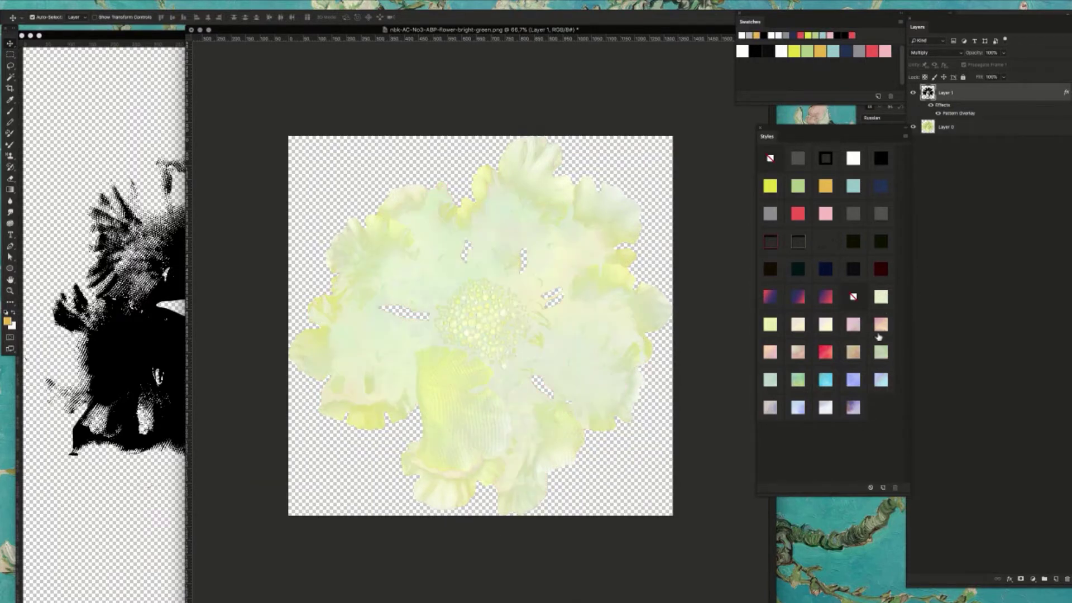
{"action": "left_click", "coordinate": [853, 407]}
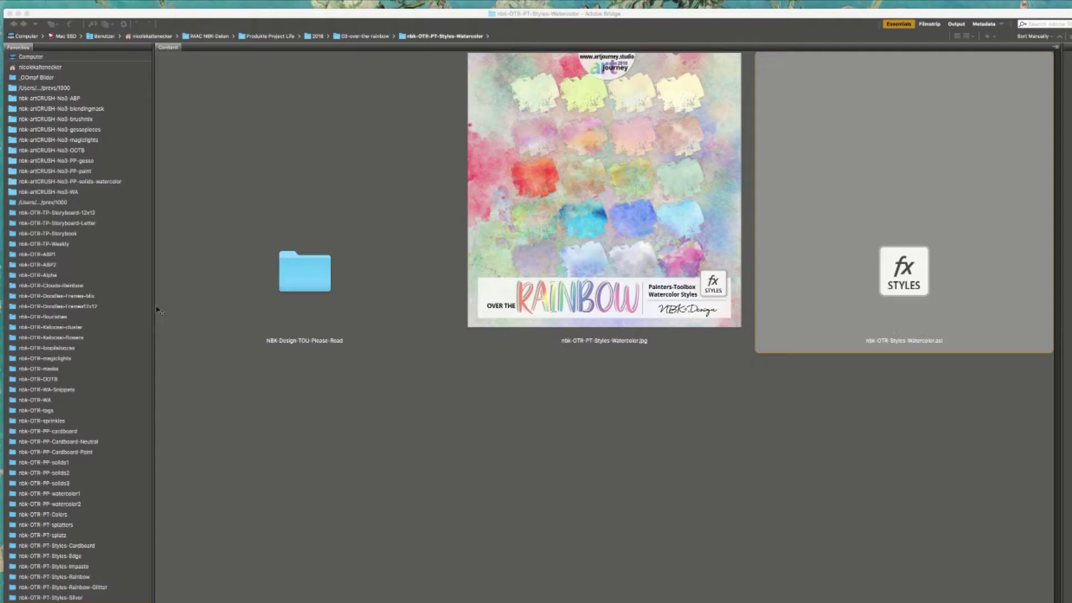
- Browse the nbk-artCRUSH-No3-ABP folder in Bridge and open nbk-AC-No3-ABP-flower-orange-shadow.png in Photoshop
{"action": "left_click", "coordinate": [346, 248]}
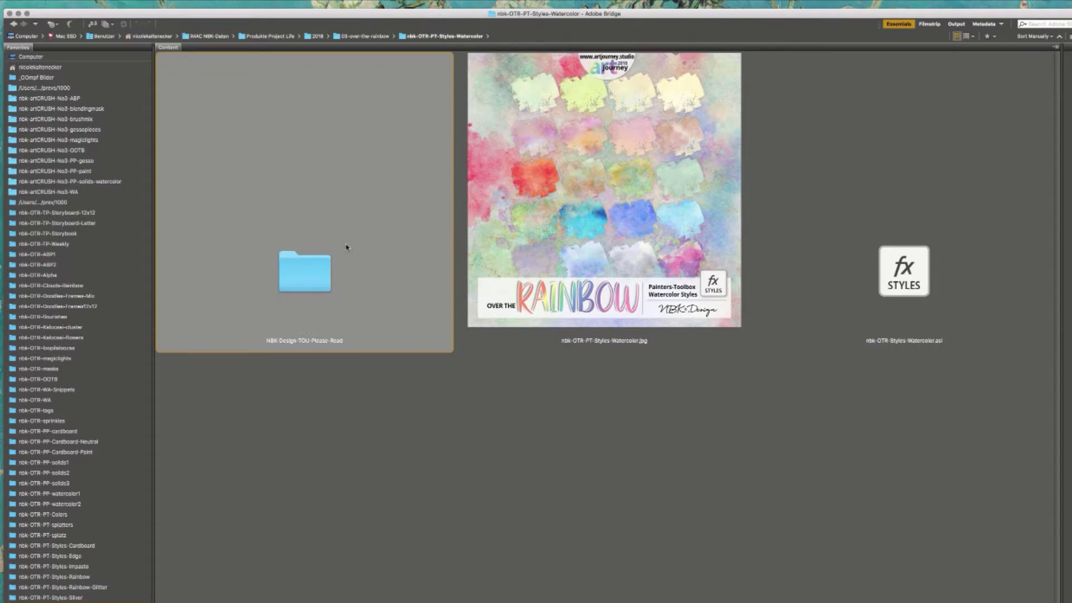
{"action": "left_click", "coordinate": [81, 99]}
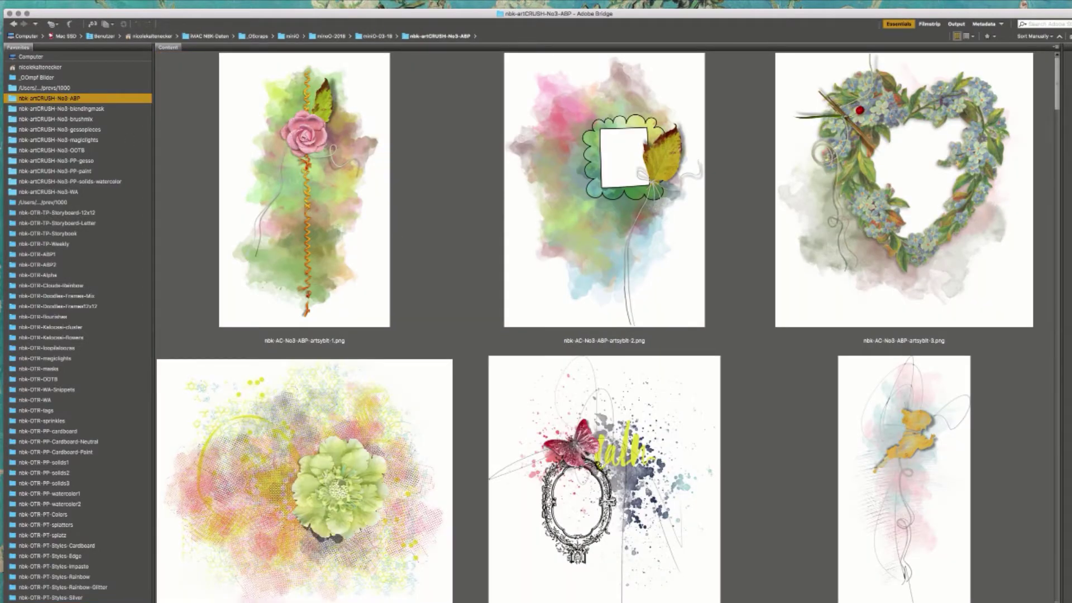
{"action": "scroll", "coordinate": [1032, 241], "scroll_direction": "down", "scroll_amount": 15}
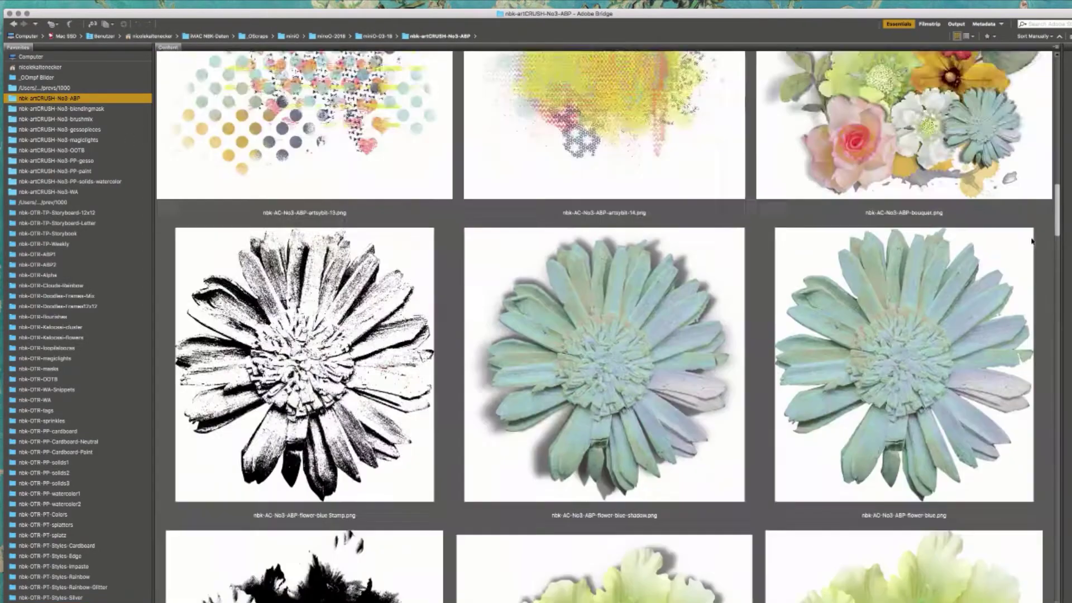
{"action": "scroll", "coordinate": [1032, 241], "scroll_direction": "down", "scroll_amount": 5}
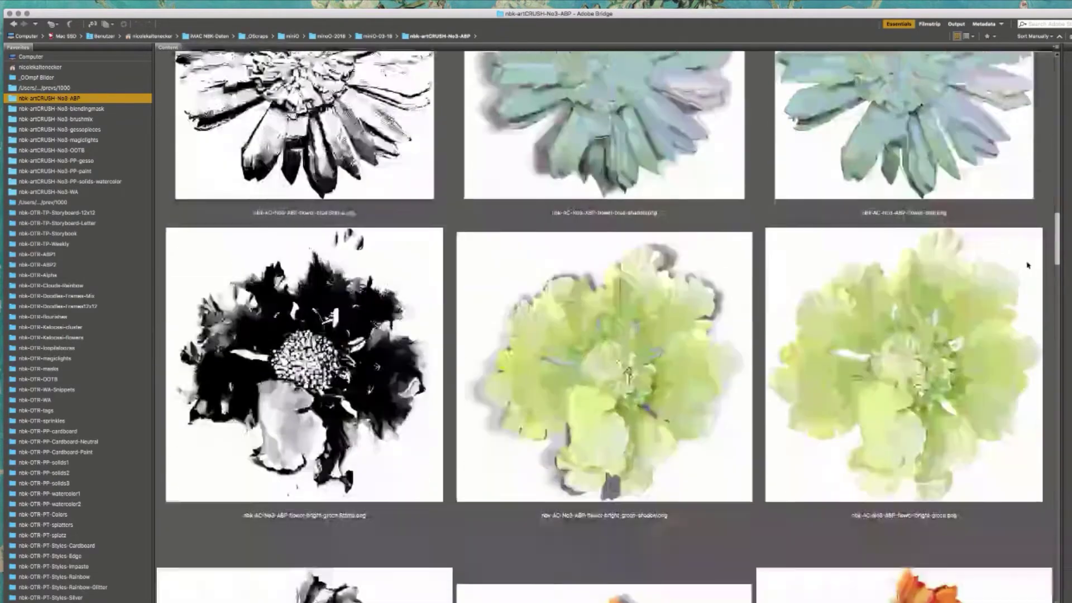
{"action": "scroll", "coordinate": [1028, 266], "scroll_direction": "down", "scroll_amount": 4}
{"action": "scroll", "coordinate": [1025, 295], "scroll_direction": "down", "scroll_amount": 4}
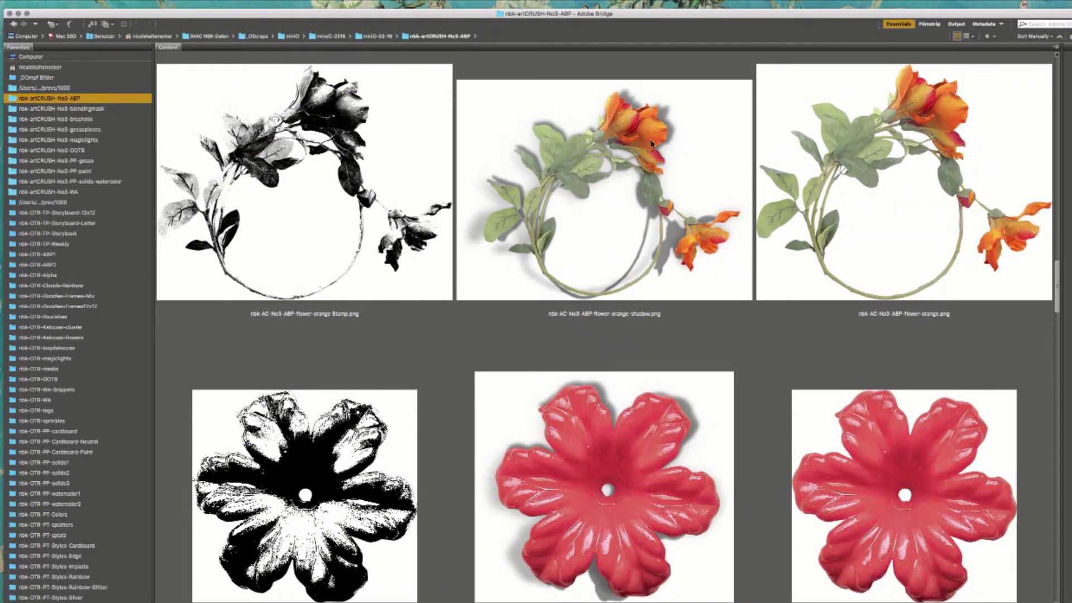
{"action": "left_click", "coordinate": [663, 161]}
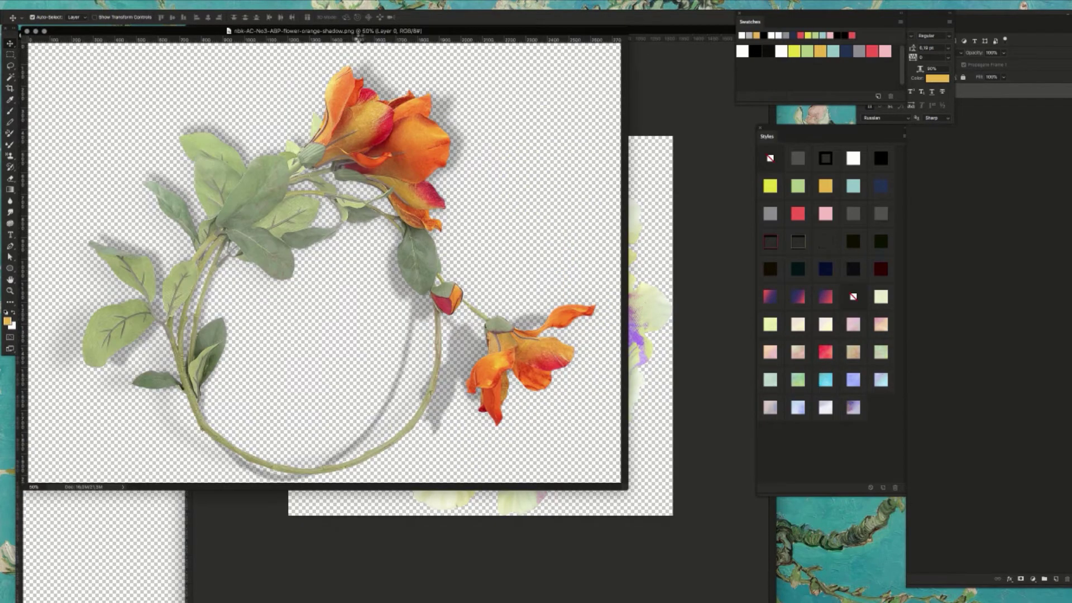
- Add the orange flower's black stamp as a new layer over the orange flower wreath with shadow
{"action": "left_click_drag", "start_coordinate": [353, 46], "coordinate": [519, 137]}
{"action": "left_click", "coordinate": [272, 246]}
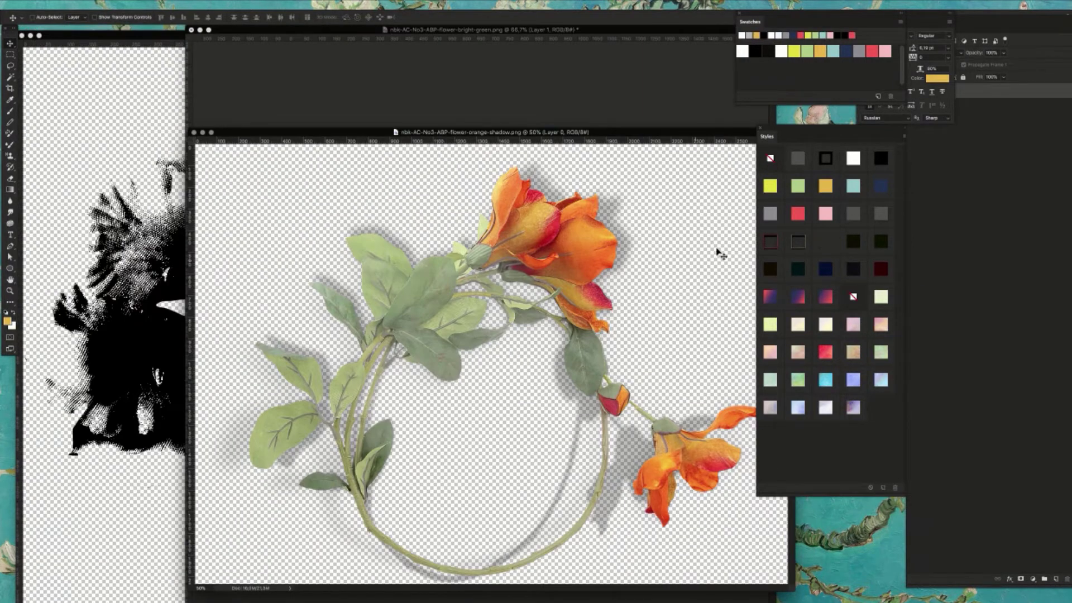
{"action": "left_click_drag", "start_coordinate": [720, 254], "coordinate": [689, 250]}
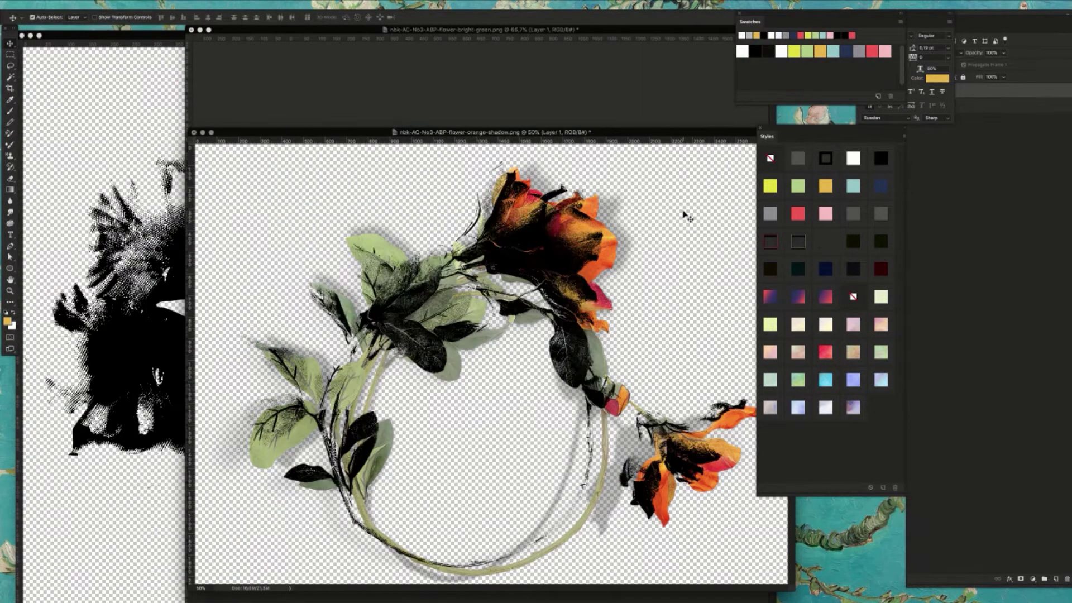
{"action": "left_click_drag", "start_coordinate": [668, 134], "coordinate": [613, 80]}
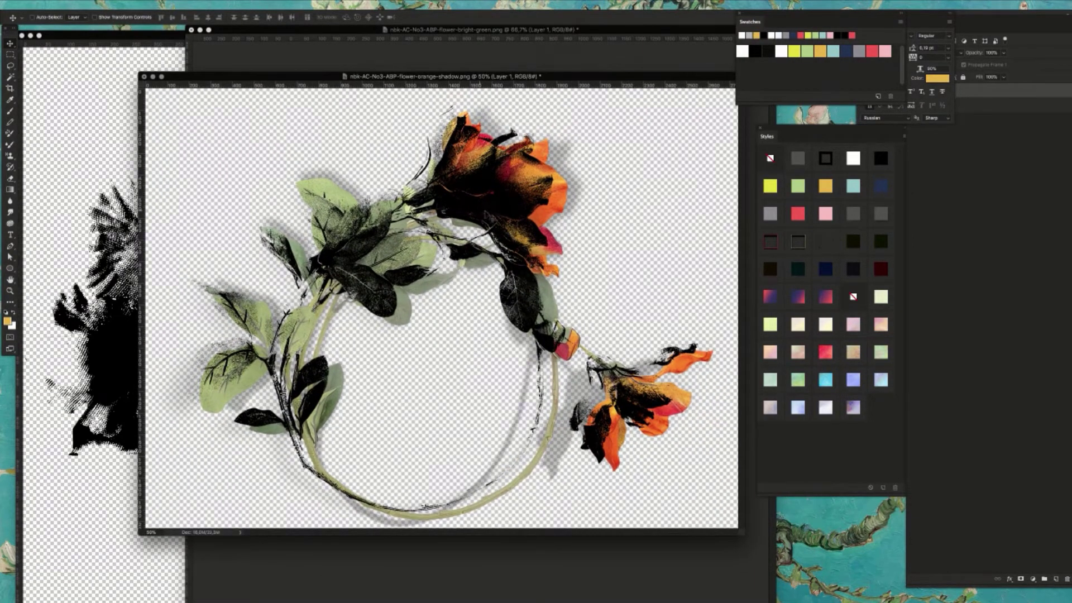
- Align the stamp layer exactly with the orange flower wreath beneath it using Free Transform
{"action": "key", "text": "ctrl+t"}
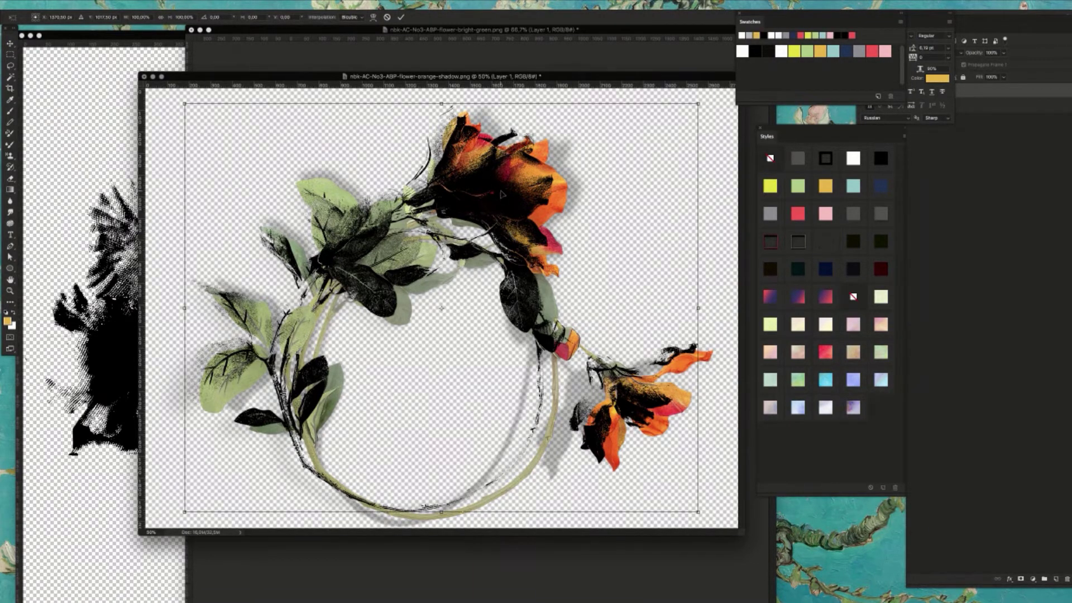
{"action": "left_click_drag", "start_coordinate": [501, 189], "coordinate": [513, 195]}
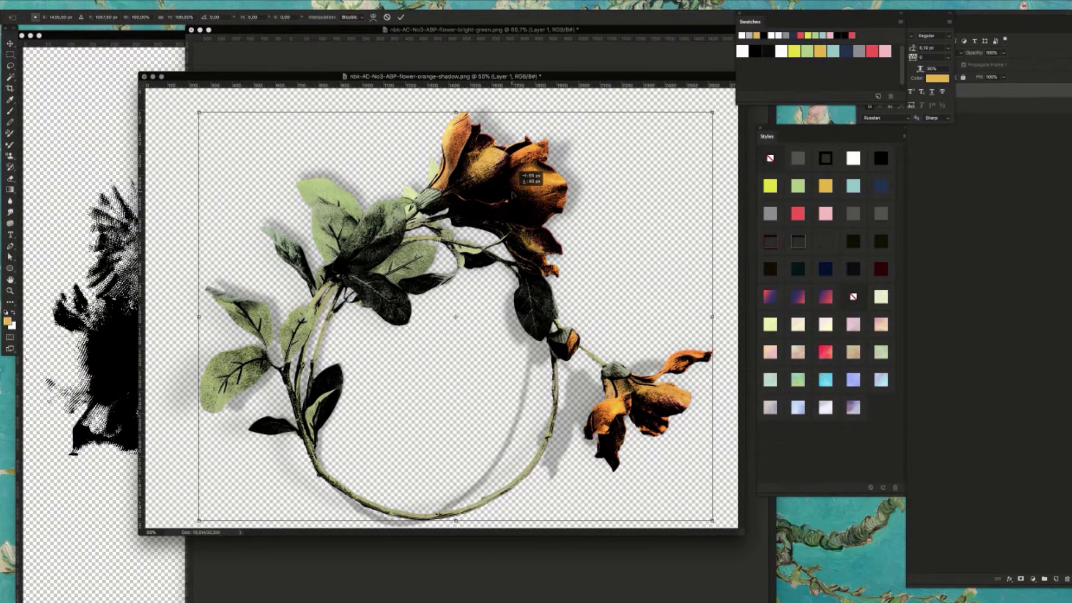
{"action": "left_click_drag", "start_coordinate": [513, 194], "coordinate": [513, 195]}
{"action": "key", "text": "Return"}
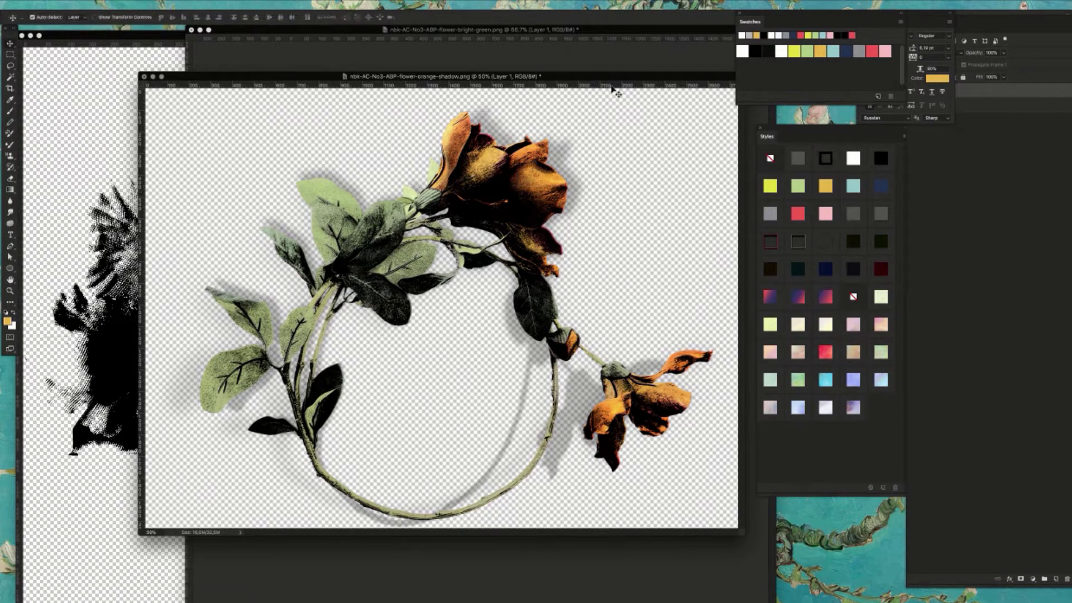
{"action": "left_click_drag", "start_coordinate": [609, 79], "coordinate": [602, 57]}
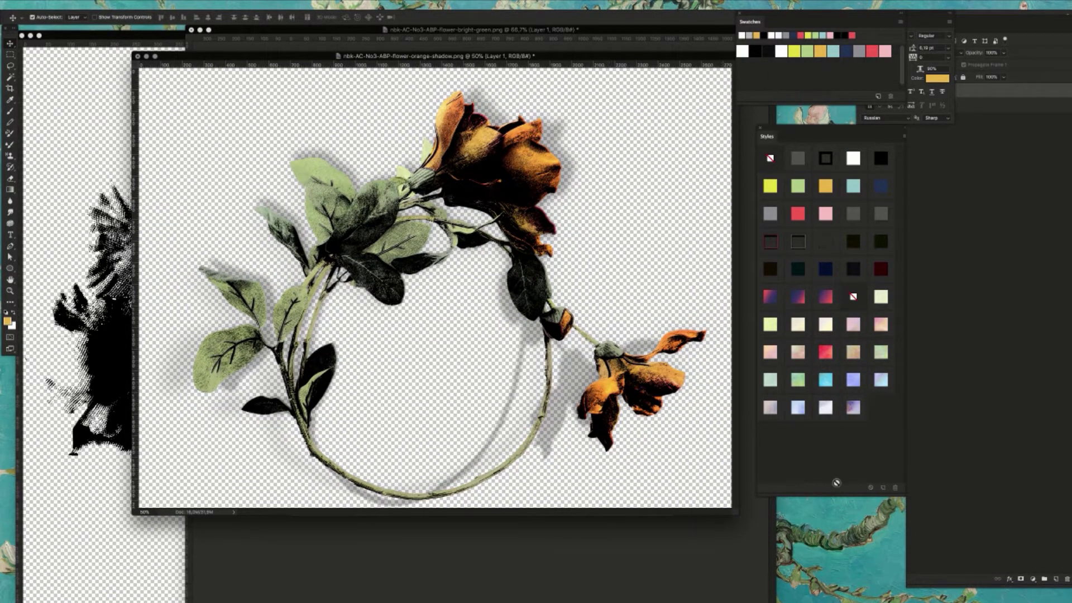
- Try the red, golden orange, light blue and navy overlay styles on the orange flower's stamp, ending with red
{"action": "left_click", "coordinate": [799, 216]}
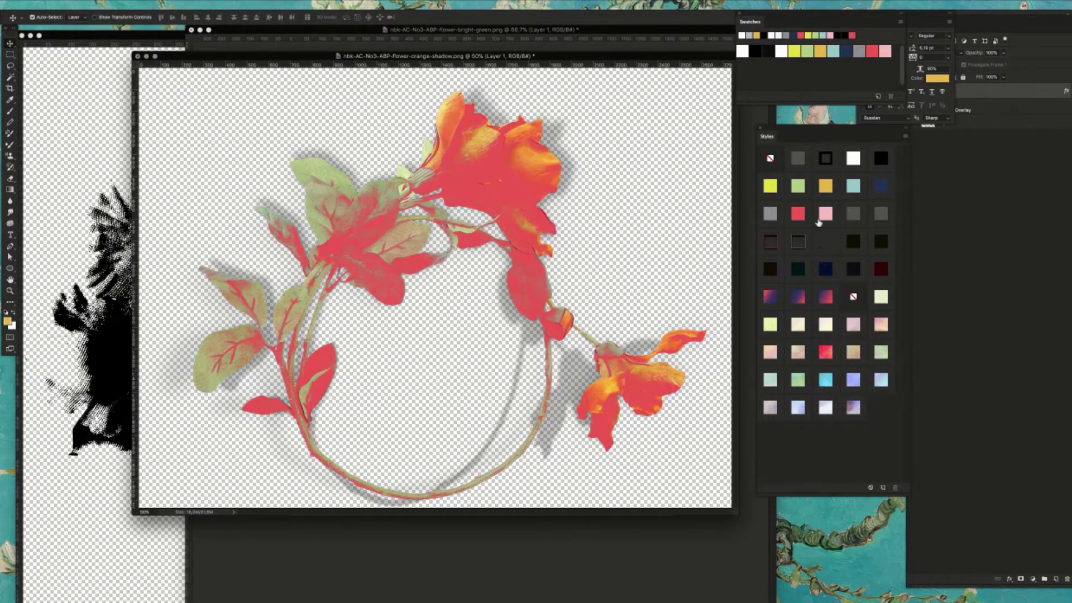
{"action": "left_click", "coordinate": [829, 192]}
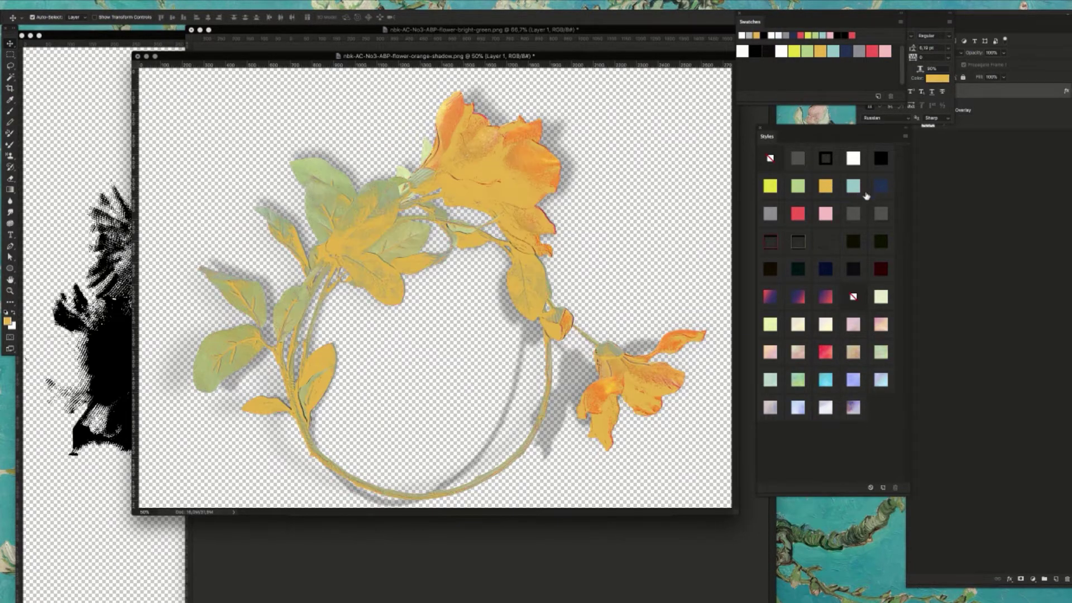
{"action": "left_click", "coordinate": [856, 189]}
{"action": "left_click", "coordinate": [878, 188]}
{"action": "left_click", "coordinate": [800, 212]}
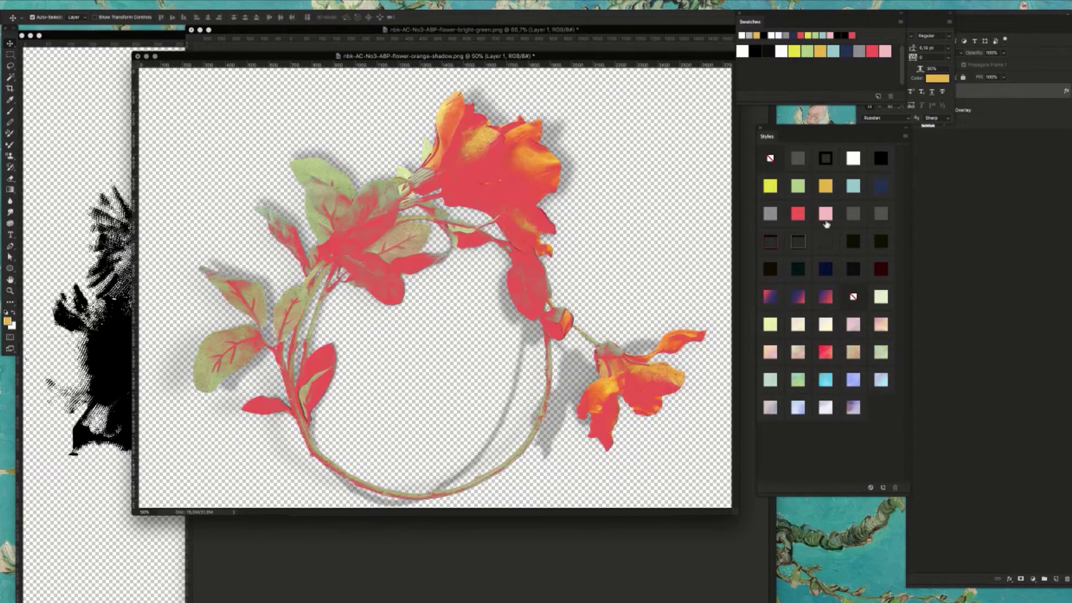
- Try the green, tan, blue, purple and pale mint watercolor styles on the orange flower's stamp, ending with the bright green one
{"action": "left_click", "coordinate": [799, 381]}
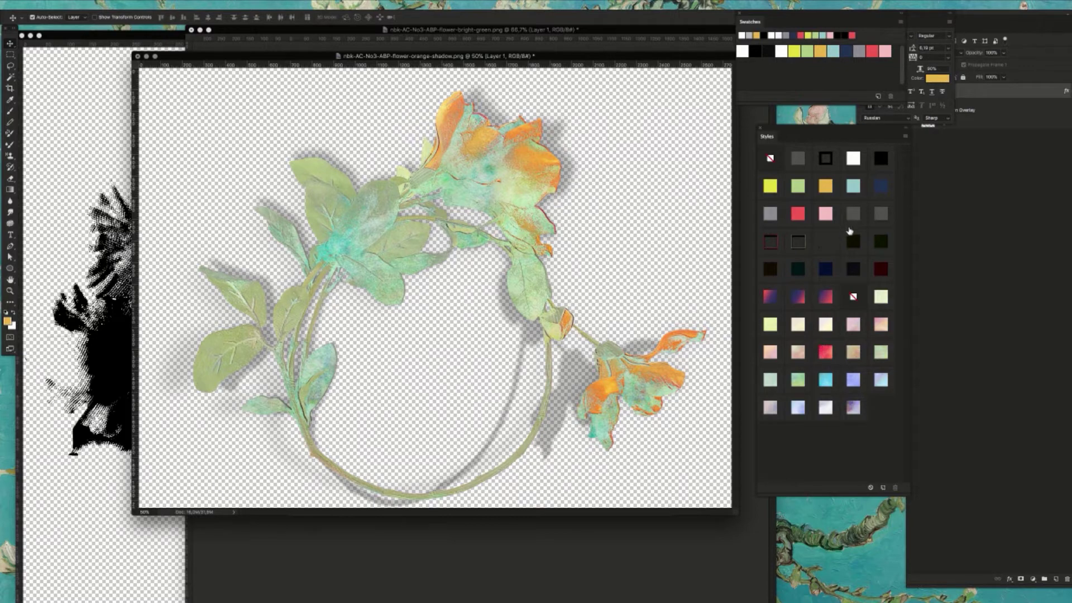
{"action": "left_click", "coordinate": [859, 356]}
{"action": "left_click", "coordinate": [881, 354]}
{"action": "left_click", "coordinate": [879, 384]}
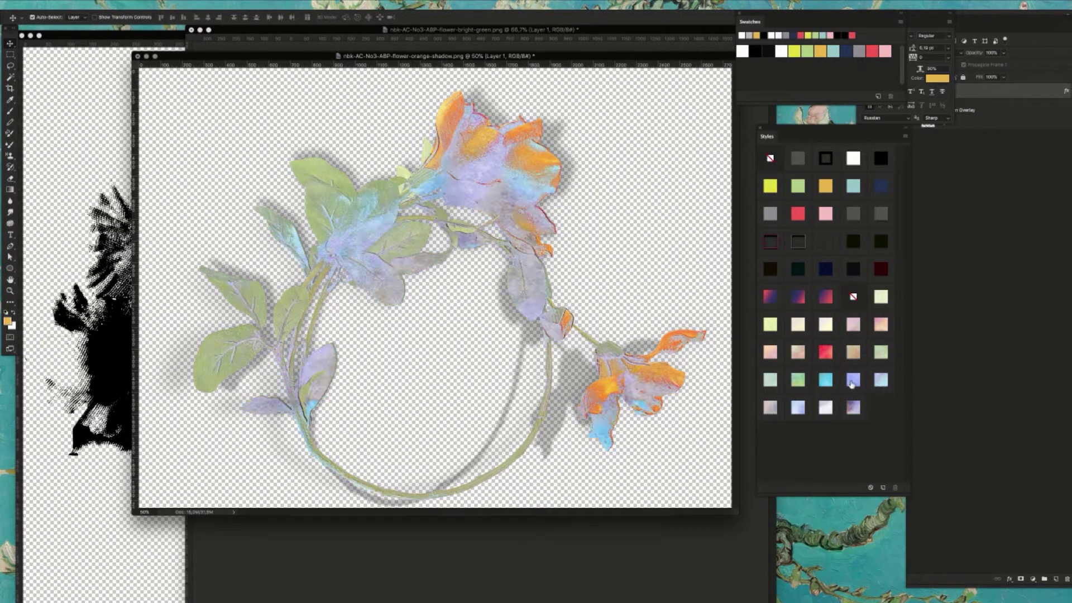
{"action": "left_click", "coordinate": [852, 409]}
{"action": "left_click", "coordinate": [798, 384]}
{"action": "left_click", "coordinate": [773, 388]}
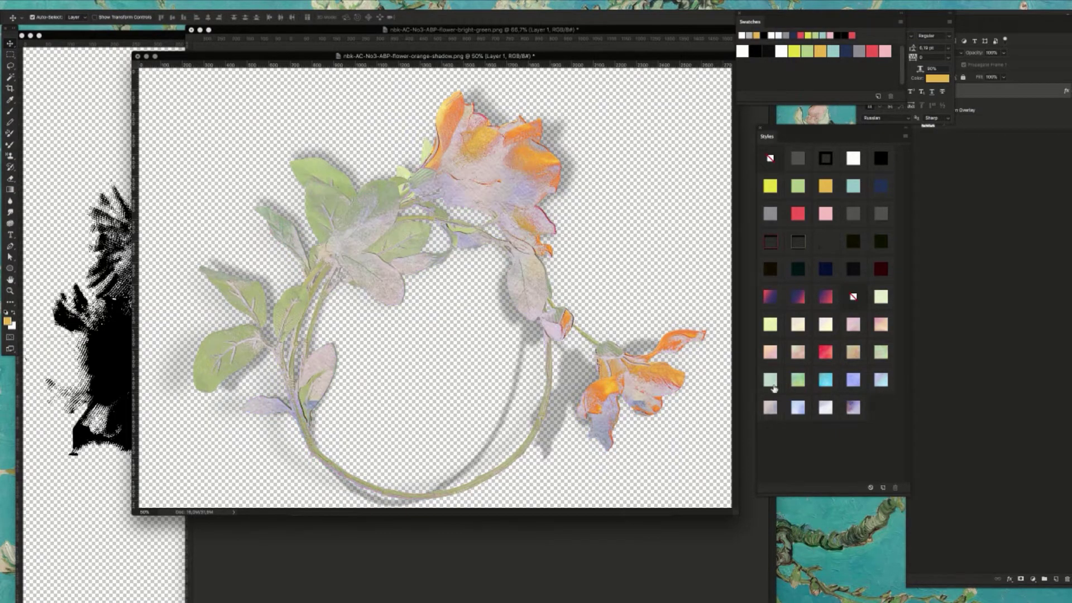
{"action": "left_click", "coordinate": [773, 387]}
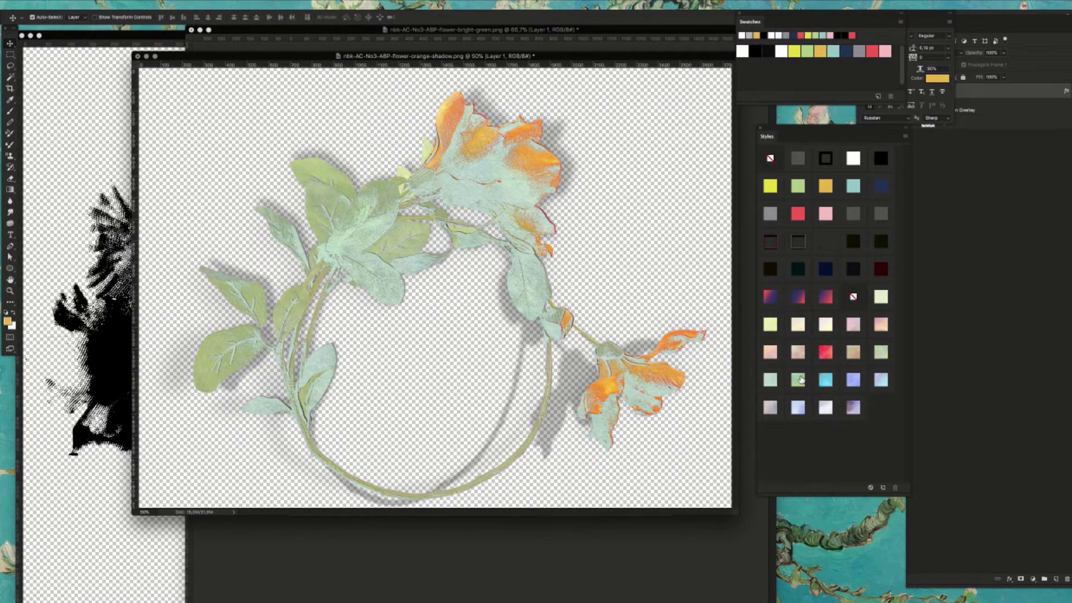
{"action": "left_click", "coordinate": [799, 381]}
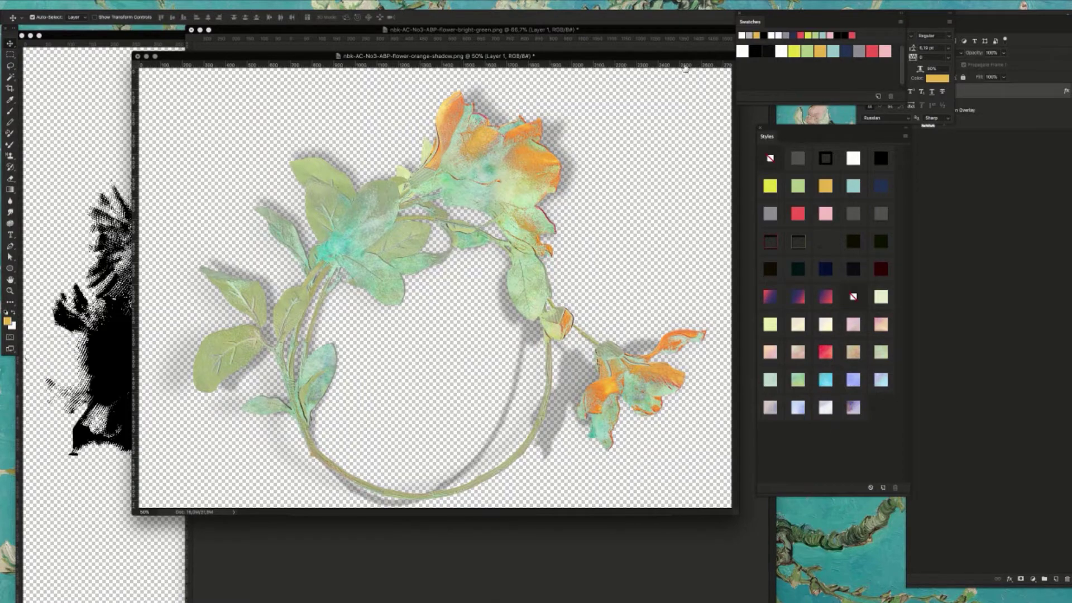
{"action": "left_click_drag", "start_coordinate": [680, 59], "coordinate": [687, 62]}
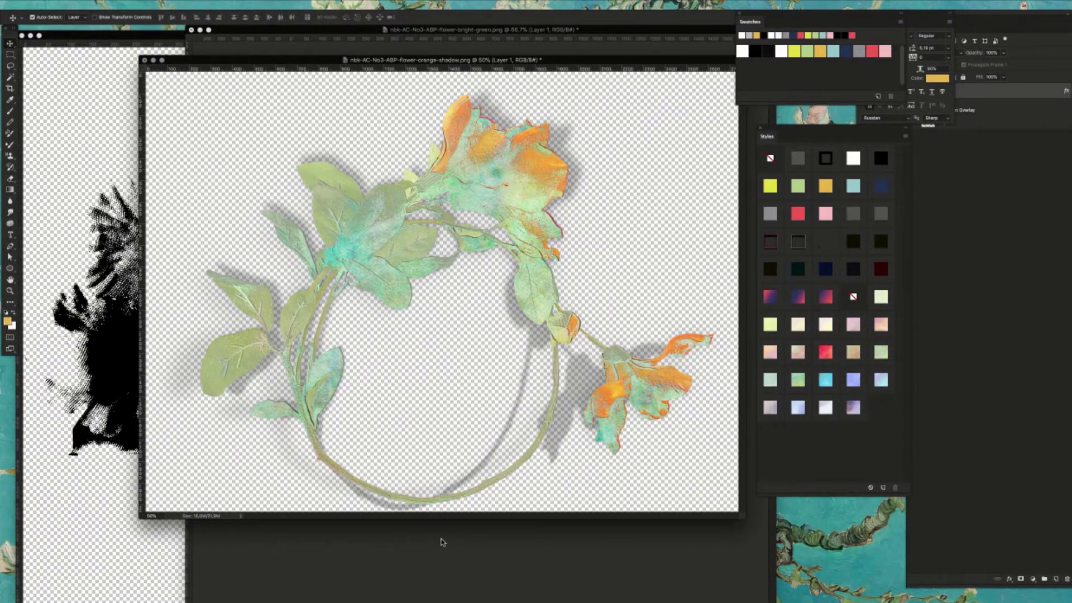
- Switch to Bridge, find the string leaves in the nbk-artCRUSH-No3-ABP folder and open nbk-AC-No3-ABP-leaf-shadow2.png in Photoshop
{"action": "key", "text": "super+Tab"}
{"action": "left_click", "coordinate": [184, 556]}
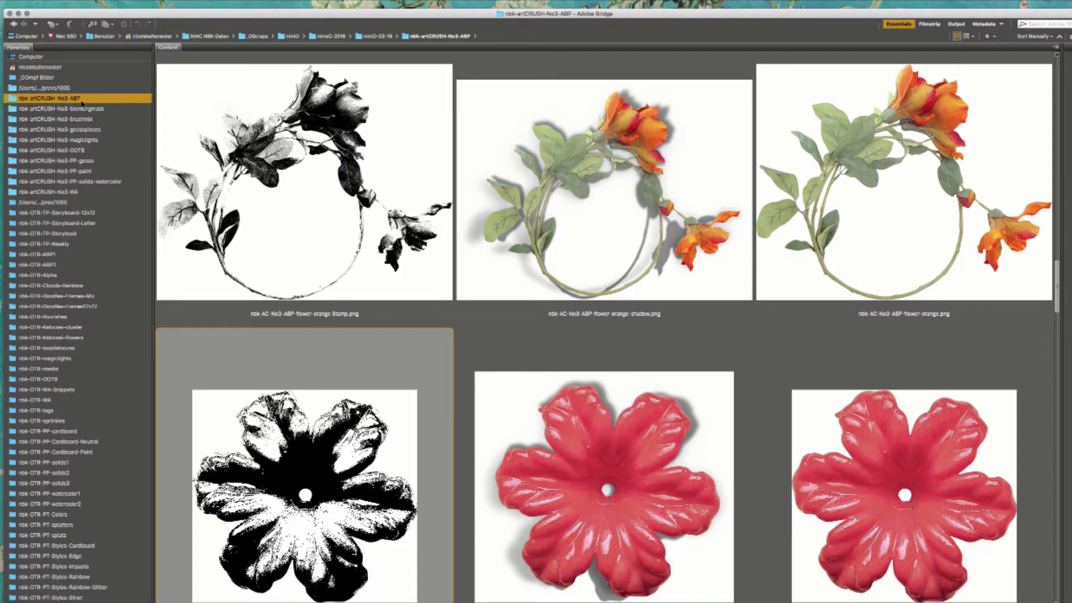
{"action": "left_click_drag", "start_coordinate": [1057, 257], "coordinate": [1057, 375]}
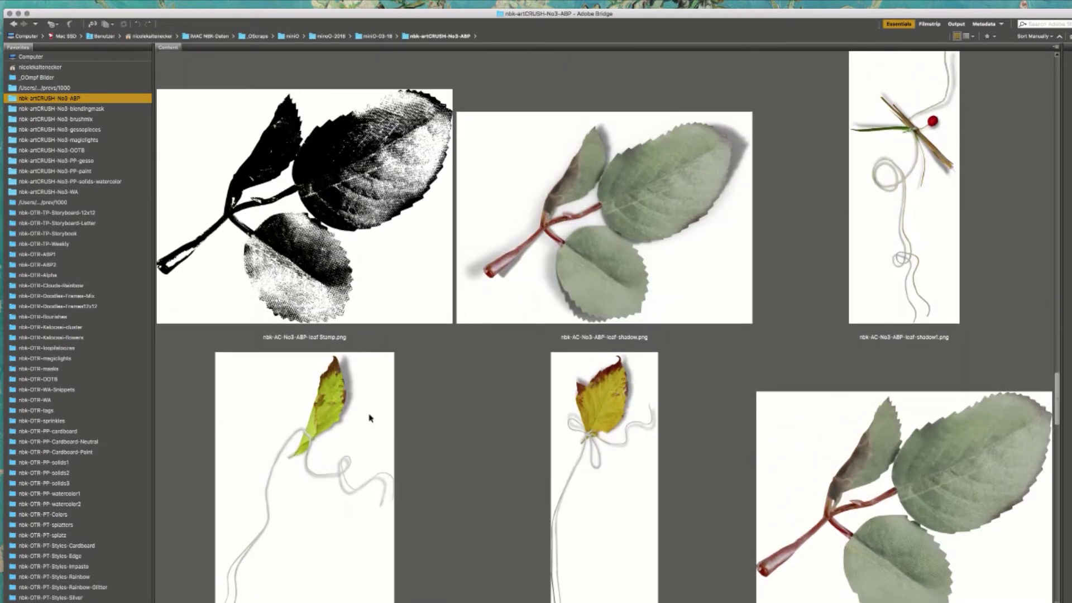
{"action": "left_click", "coordinate": [314, 434]}
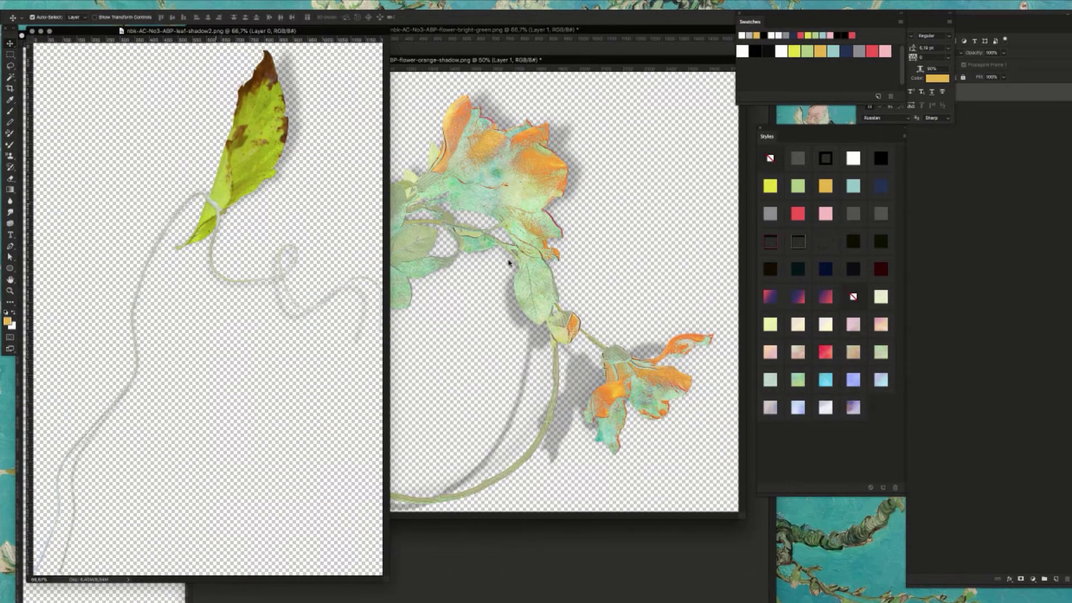
- Close the green leaf document, keeping the orange flower document open
{"action": "left_click_drag", "start_coordinate": [510, 262], "coordinate": [400, 200]}
{"action": "key", "text": "Delete"}
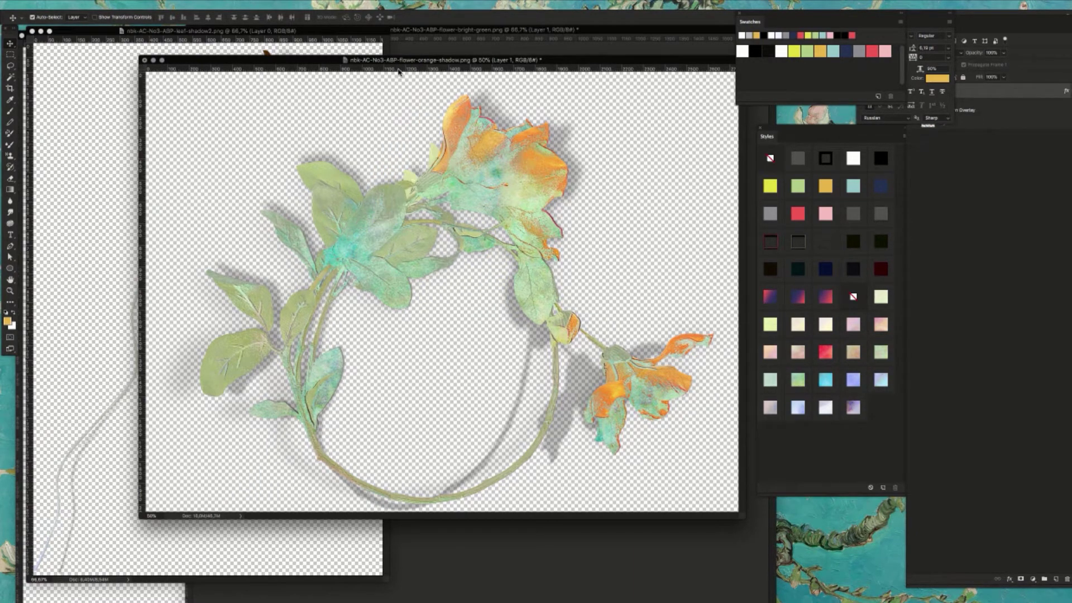
{"action": "left_click", "coordinate": [46, 294]}
{"action": "key", "text": "super+w"}
- Return to Bridge and look through the leaf, rose, splatter and watercolor elements in the nbk-artCRUSH-No3-ABP folder
{"action": "key", "text": "super+Tab"}
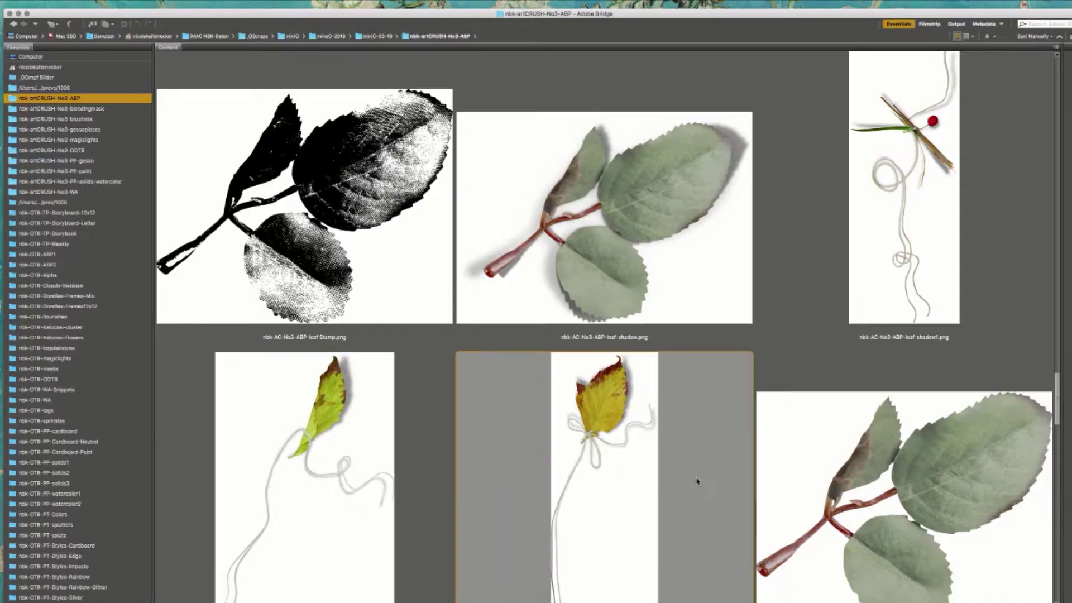
{"action": "left_click_drag", "start_coordinate": [1057, 394], "coordinate": [1056, 444]}
{"action": "scroll", "coordinate": [1044, 438], "scroll_direction": "up", "scroll_amount": 7}
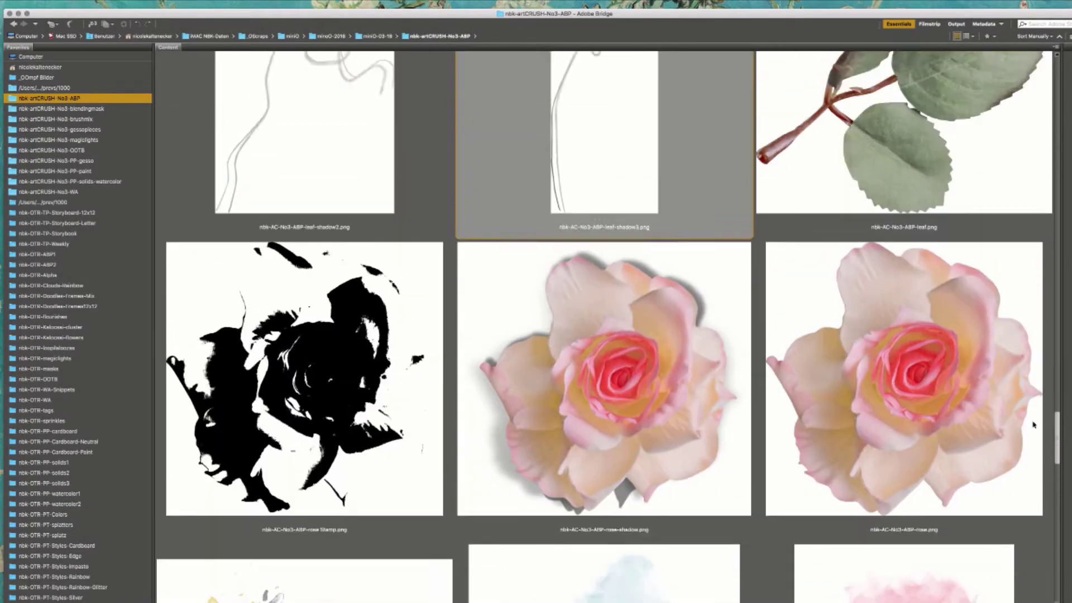
{"action": "scroll", "coordinate": [1005, 441], "scroll_direction": "down", "scroll_amount": 8}
{"action": "scroll", "coordinate": [990, 442], "scroll_direction": "down", "scroll_amount": 5}
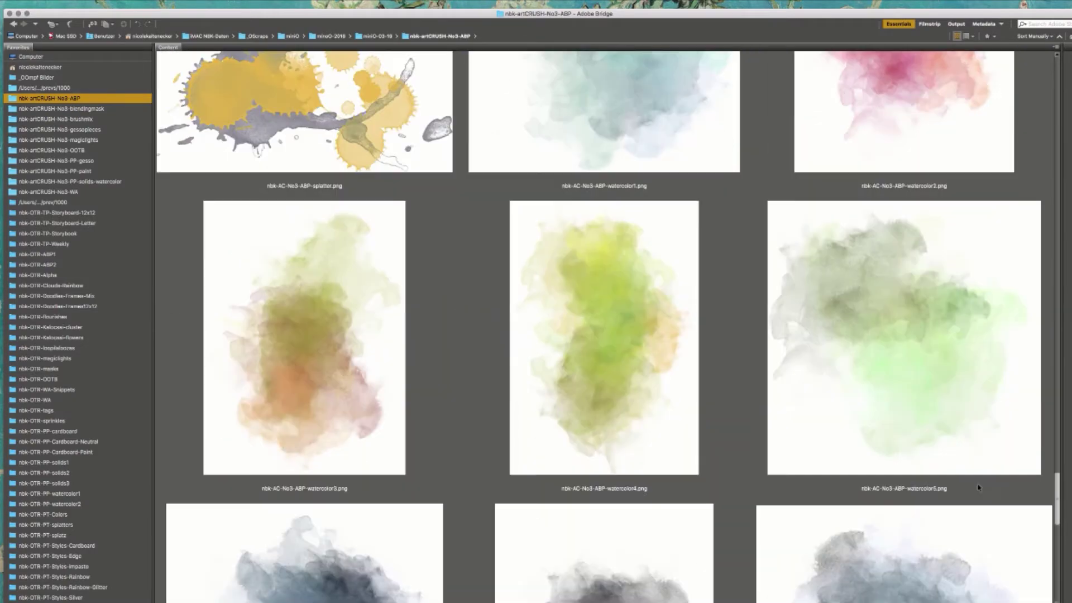
{"action": "scroll", "coordinate": [972, 419], "scroll_direction": "up", "scroll_amount": 10}
{"action": "scroll", "coordinate": [962, 403], "scroll_direction": "down", "scroll_amount": 10}
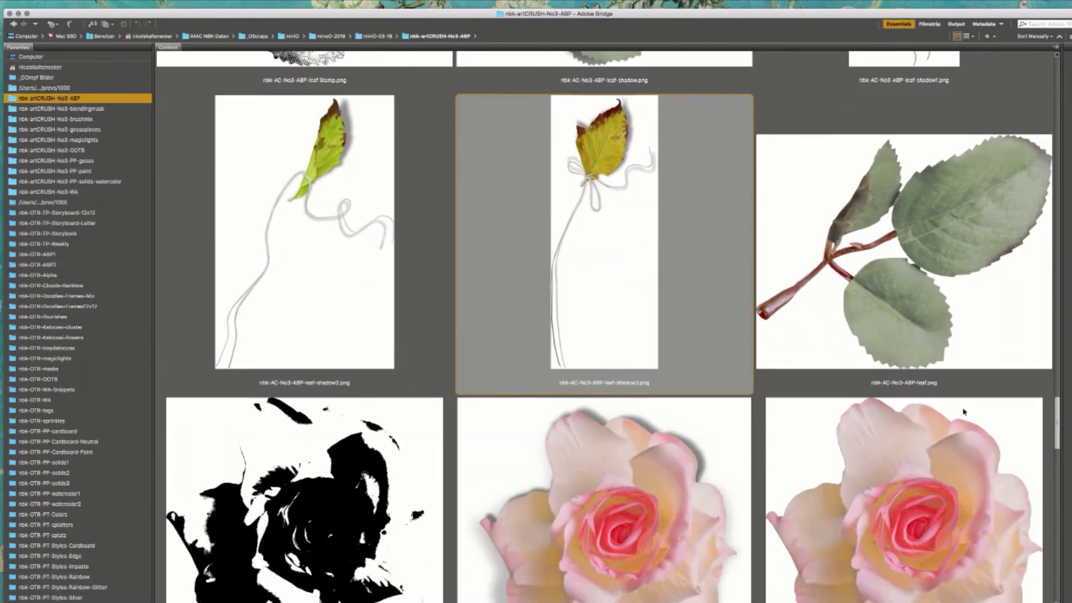
{"action": "scroll", "coordinate": [958, 439], "scroll_direction": "up", "scroll_amount": 1}
{"action": "scroll", "coordinate": [957, 450], "scroll_direction": "down", "scroll_amount": 1}
{"action": "scroll", "coordinate": [957, 450], "scroll_direction": "down", "scroll_amount": 3}
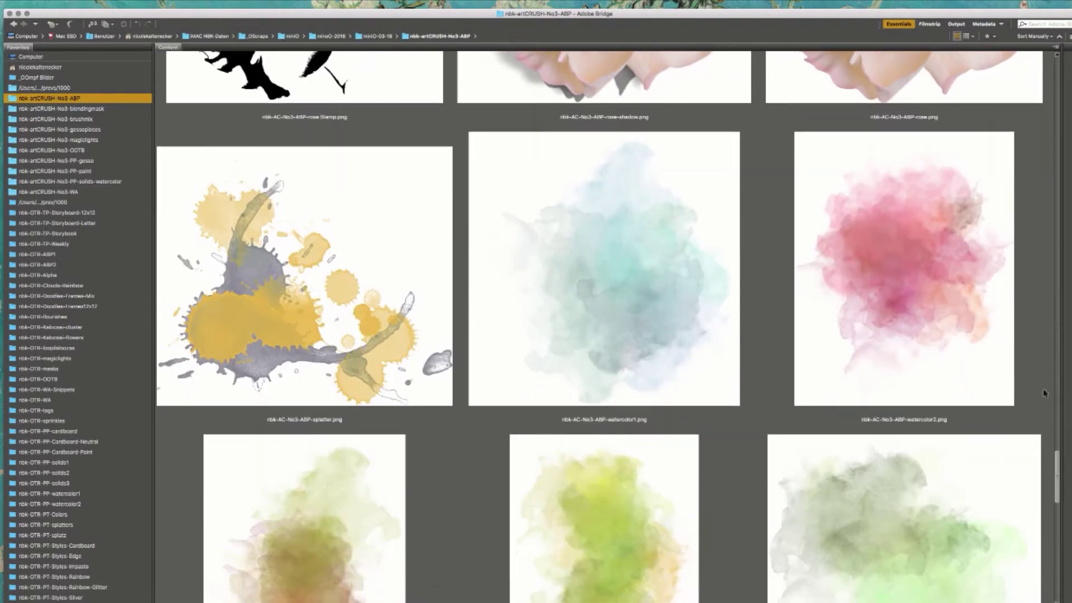
- Go to the word clouds at the end of the folder and open nbk-AC-No3-ABP-wordcloud-3.png in Photoshop
{"action": "left_click_drag", "start_coordinate": [1062, 465], "coordinate": [1050, 545]}
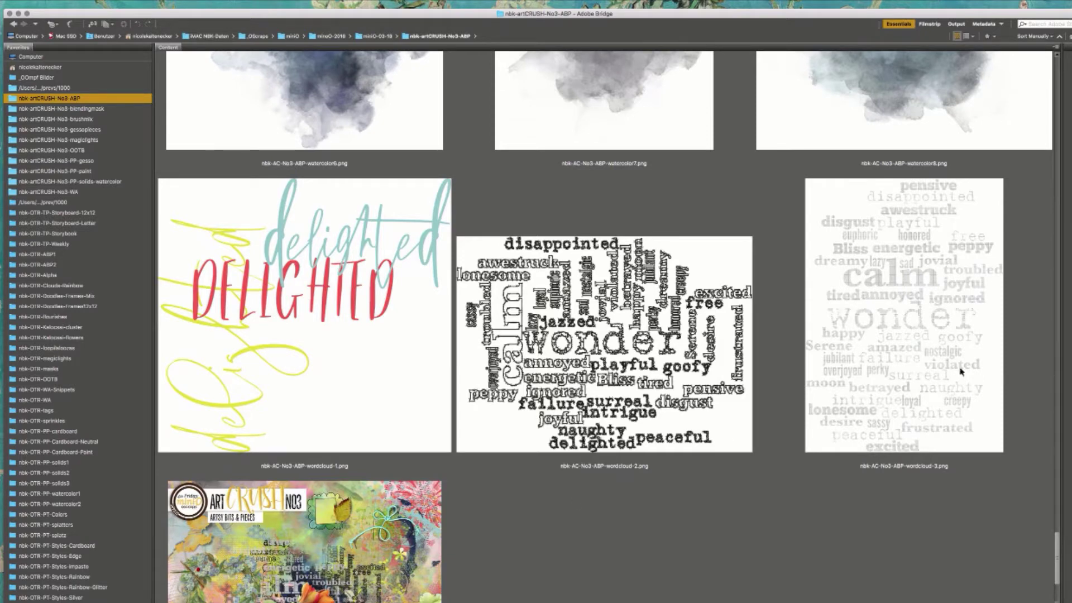
{"action": "left_click_drag", "start_coordinate": [1060, 540], "coordinate": [1059, 537]}
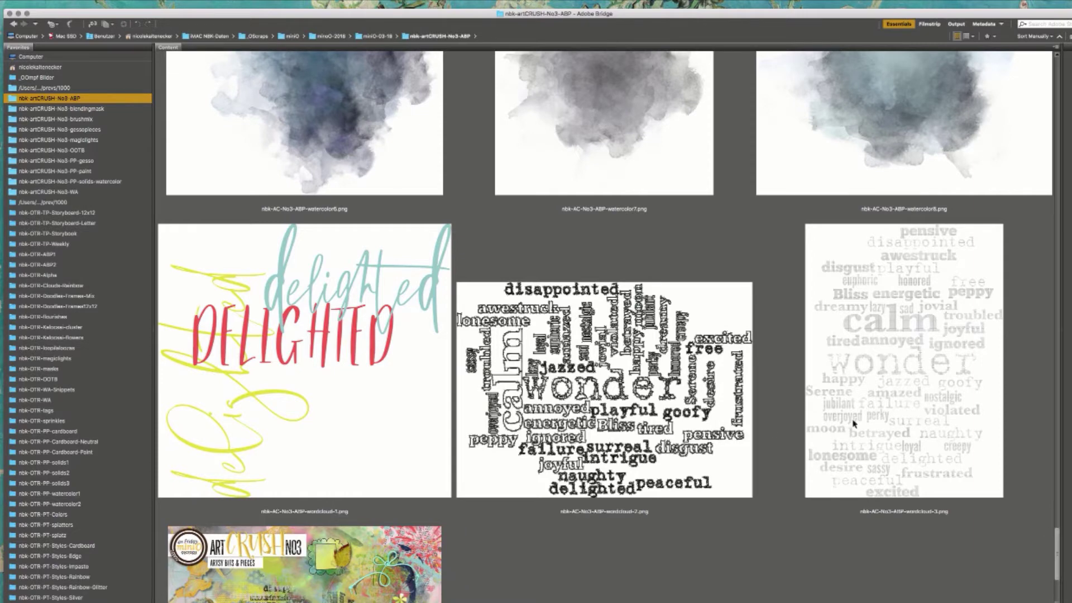
{"action": "left_click", "coordinate": [929, 373]}
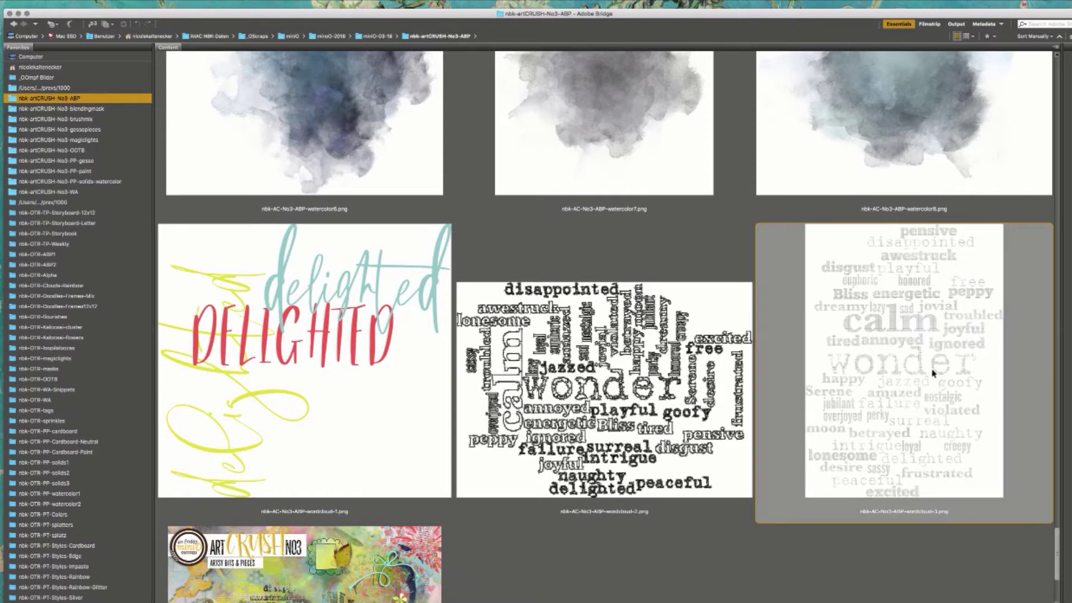
{"action": "double_click", "coordinate": [933, 370]}
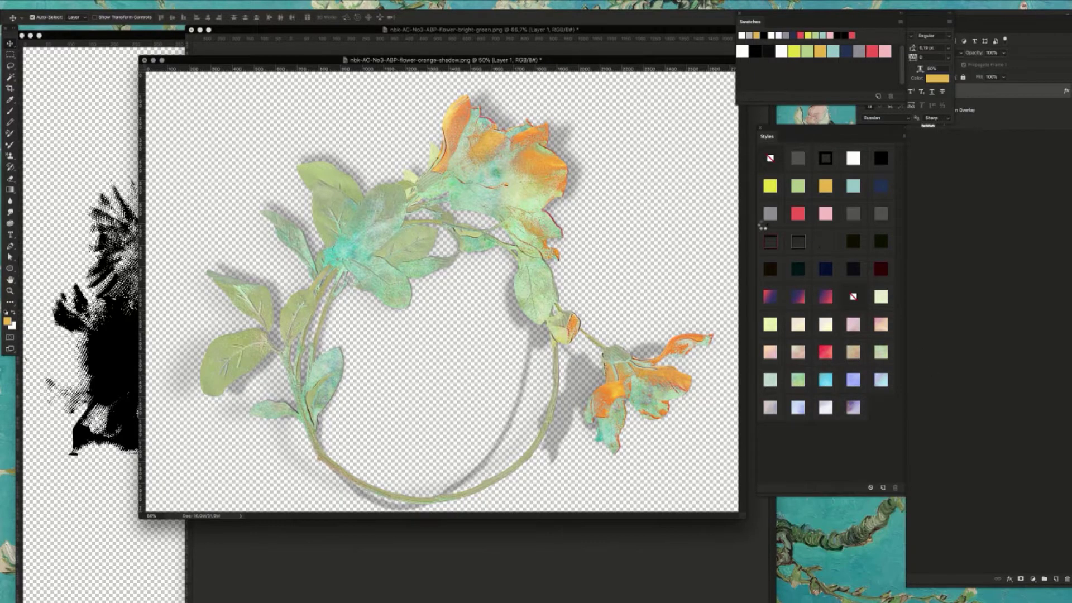
- Move the word cloud document window aside over the other open documents and switch back to Bridge
{"action": "left_click_drag", "start_coordinate": [373, 33], "coordinate": [609, 72]}
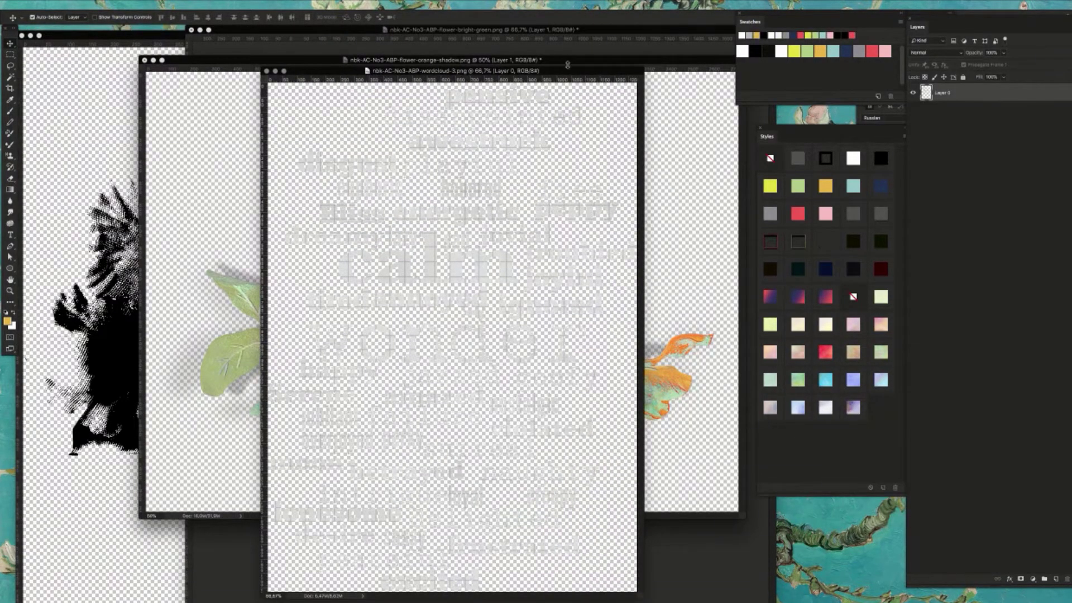
{"action": "left_click_drag", "start_coordinate": [568, 68], "coordinate": [623, 68]}
{"action": "key", "text": "super+Tab"}
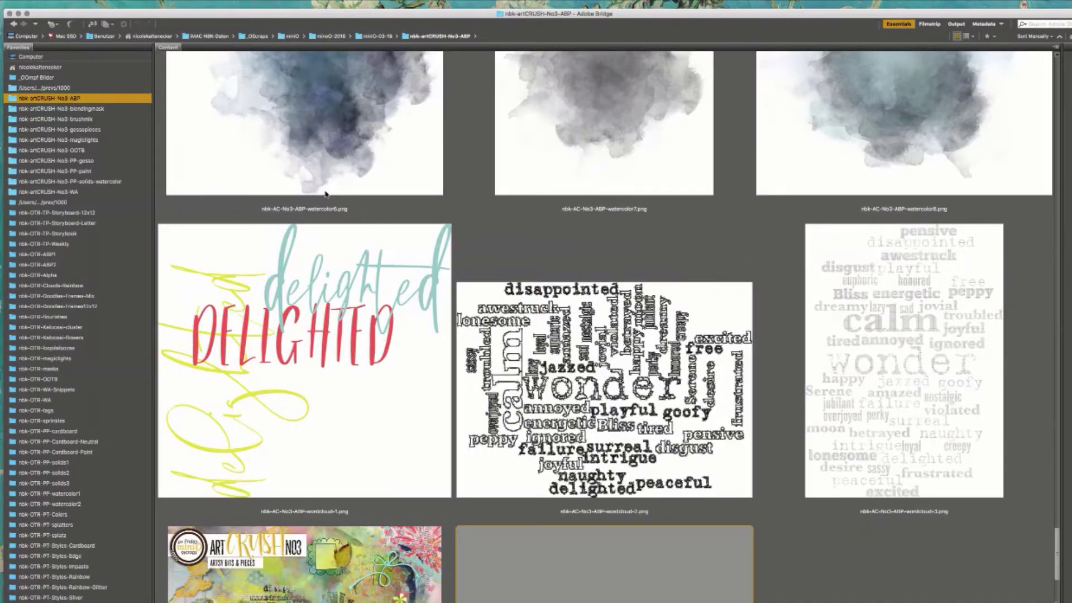
- Open the nbk-artCRUSH-No3-blendingmask folder and look through its watercolor blending masks
{"action": "left_click", "coordinate": [115, 110]}
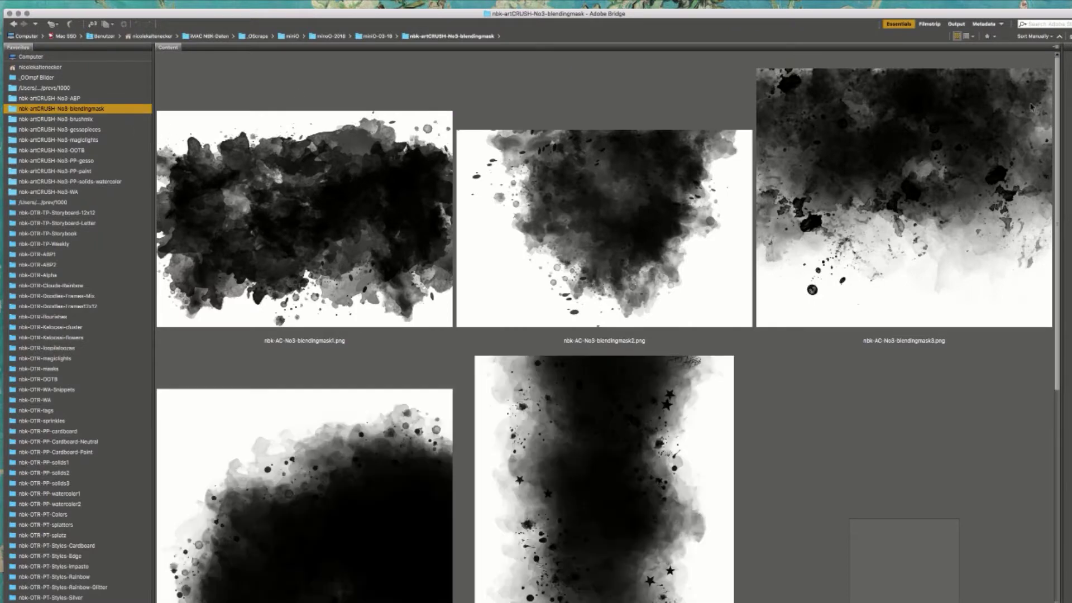
{"action": "scroll", "coordinate": [1054, 106], "scroll_direction": "down", "scroll_amount": 1}
{"action": "scroll", "coordinate": [1052, 104], "scroll_direction": "down", "scroll_amount": 5}
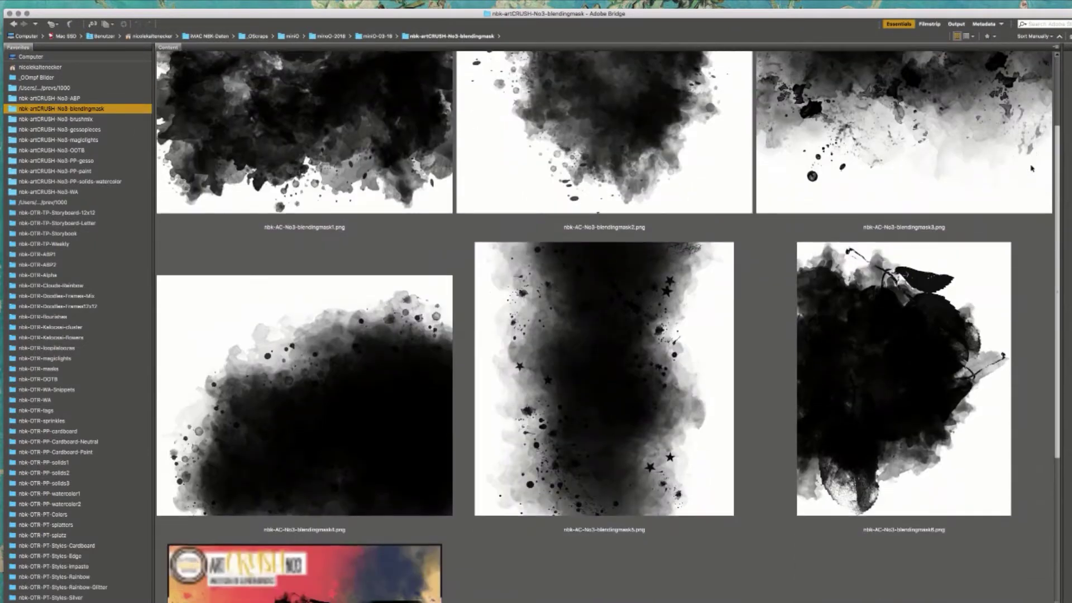
{"action": "scroll", "coordinate": [1028, 189], "scroll_direction": "up", "scroll_amount": 1}
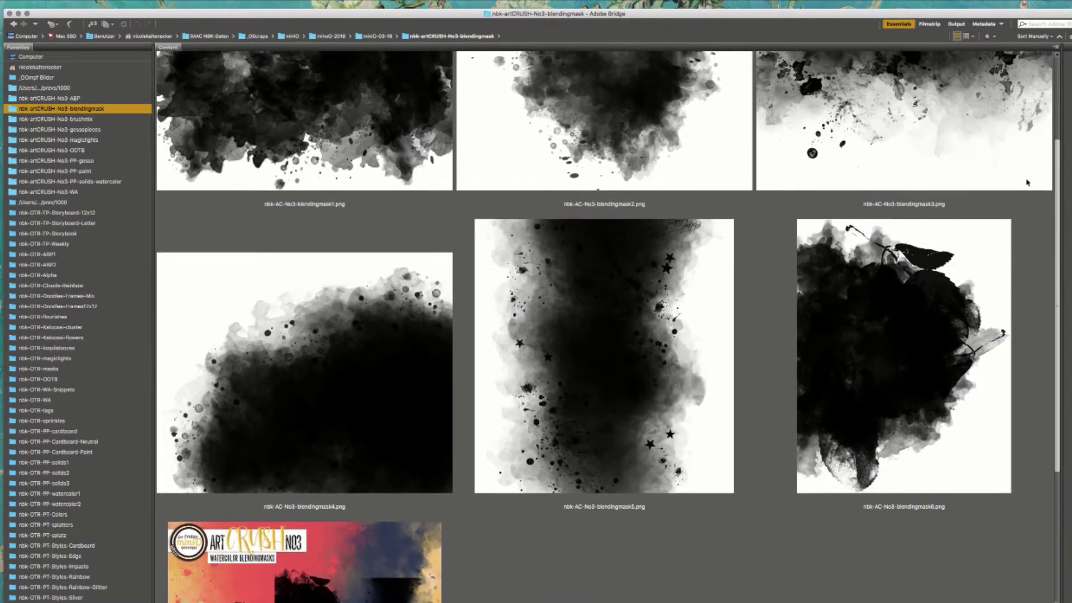
{"action": "scroll", "coordinate": [1028, 182], "scroll_direction": "up", "scroll_amount": 4}
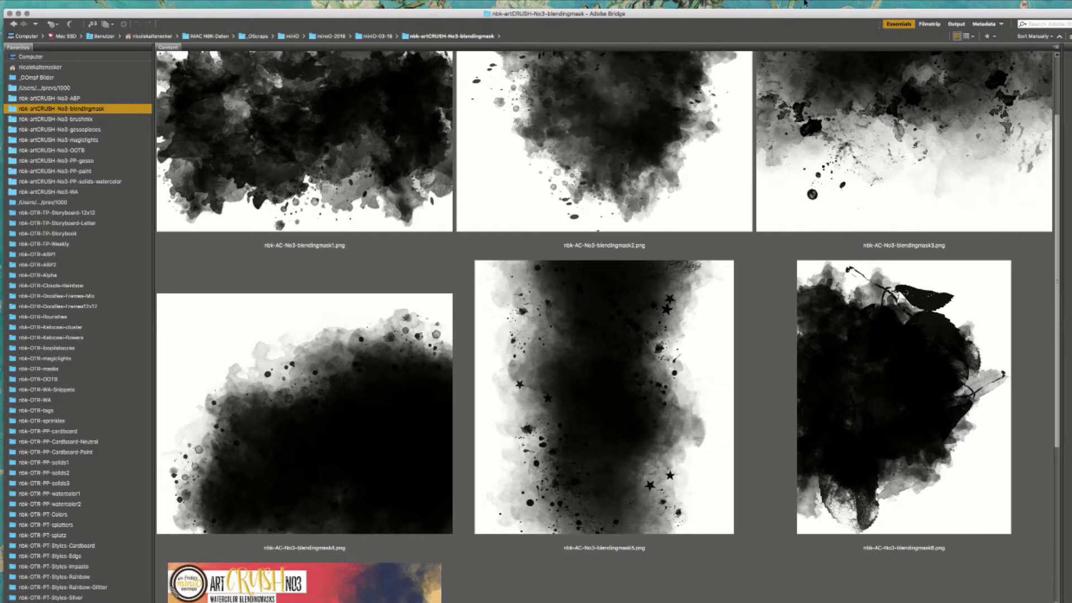
- Open the nbk-artCRUSH-No3-brushmix folder, look through its stamps and paint strokes to the end, and return to the start of the folder
{"action": "left_click", "coordinate": [104, 120]}
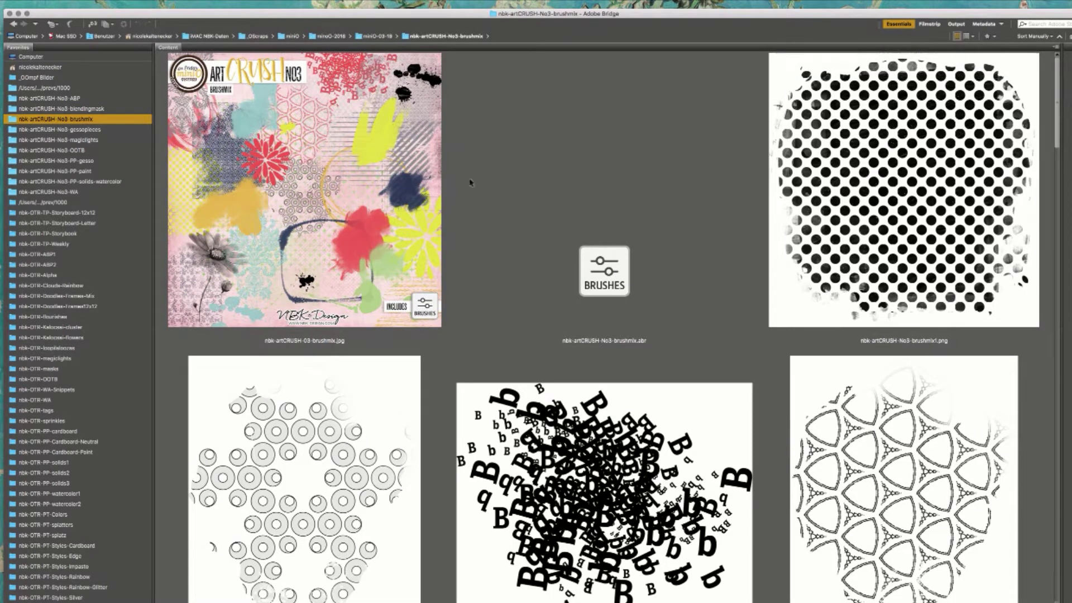
{"action": "mouse_move", "coordinate": [1055, 98]}
{"action": "left_mouse_down"}
{"action": "mouse_move", "coordinate": [1051, 134]}
{"action": "mouse_move", "coordinate": [997, 201]}
{"action": "left_mouse_up"}
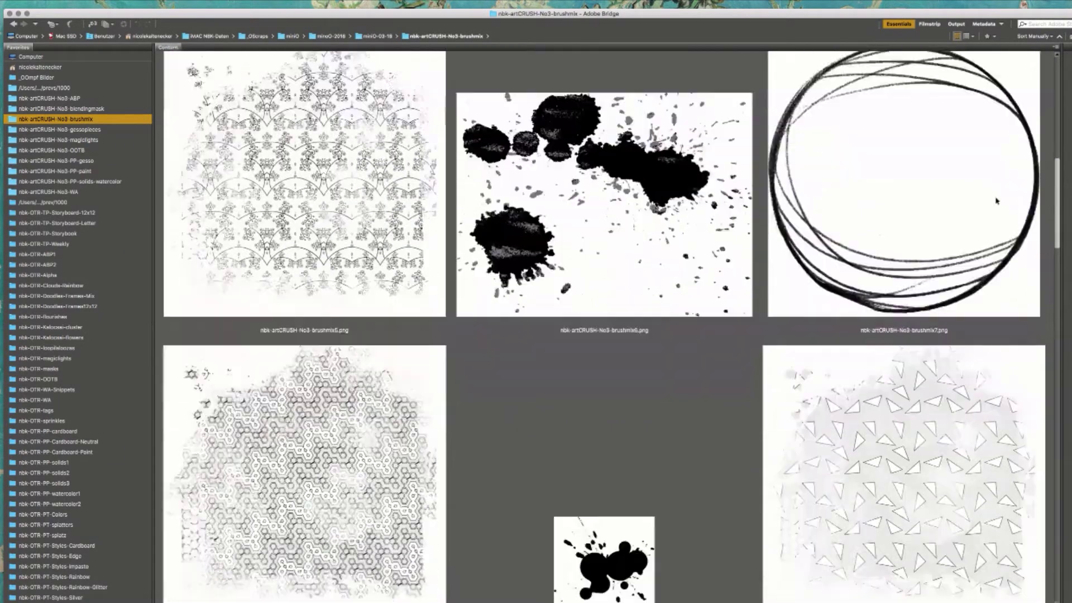
{"action": "scroll", "coordinate": [997, 201], "scroll_direction": "down", "scroll_amount": 2}
{"action": "scroll", "coordinate": [988, 184], "scroll_direction": "up", "scroll_amount": 5}
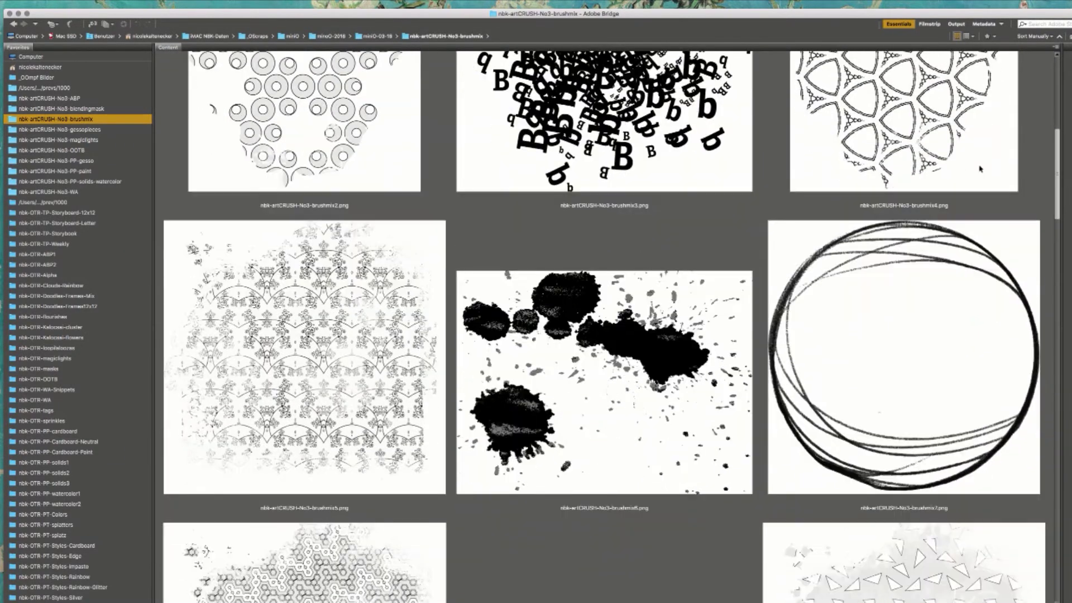
{"action": "scroll", "coordinate": [980, 169], "scroll_direction": "up", "scroll_amount": 2}
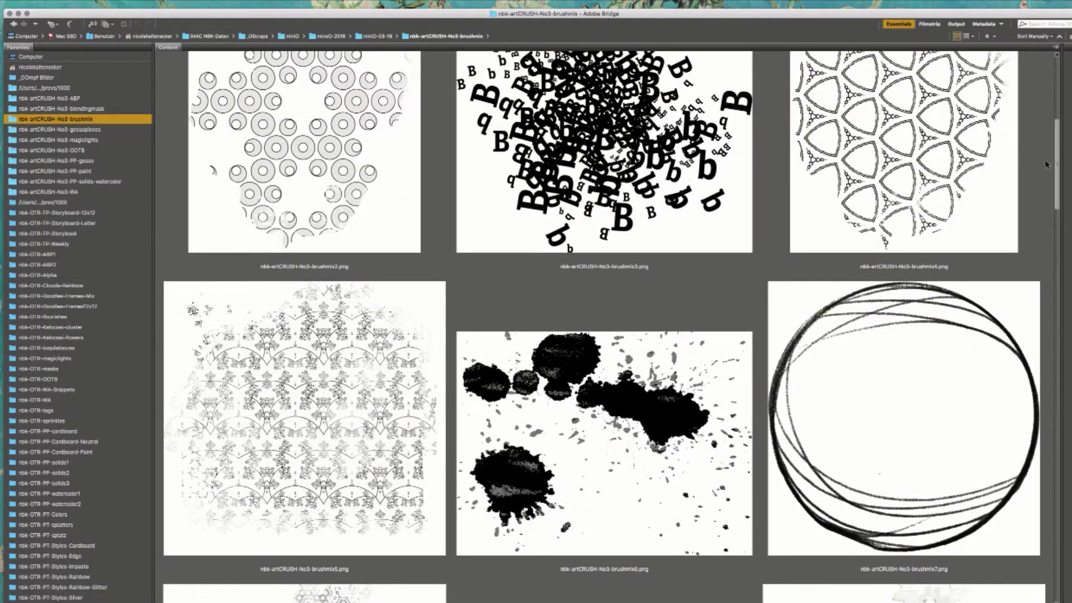
{"action": "scroll", "coordinate": [1049, 148], "scroll_direction": "down", "scroll_amount": 1}
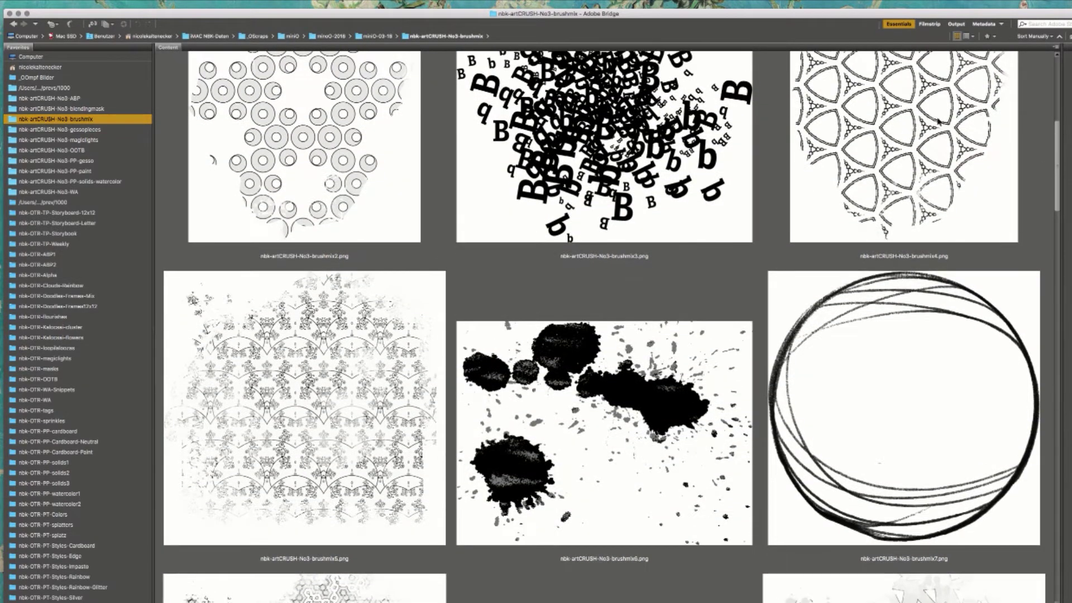
{"action": "scroll", "coordinate": [1056, 134], "scroll_direction": "down", "scroll_amount": 1}
{"action": "mouse_move", "coordinate": [1055, 134]}
{"action": "left_mouse_down"}
{"action": "mouse_move", "coordinate": [1052, 174]}
{"action": "mouse_move", "coordinate": [1016, 214]}
{"action": "mouse_move", "coordinate": [987, 283]}
{"action": "mouse_move", "coordinate": [720, 300]}
{"action": "left_mouse_up"}
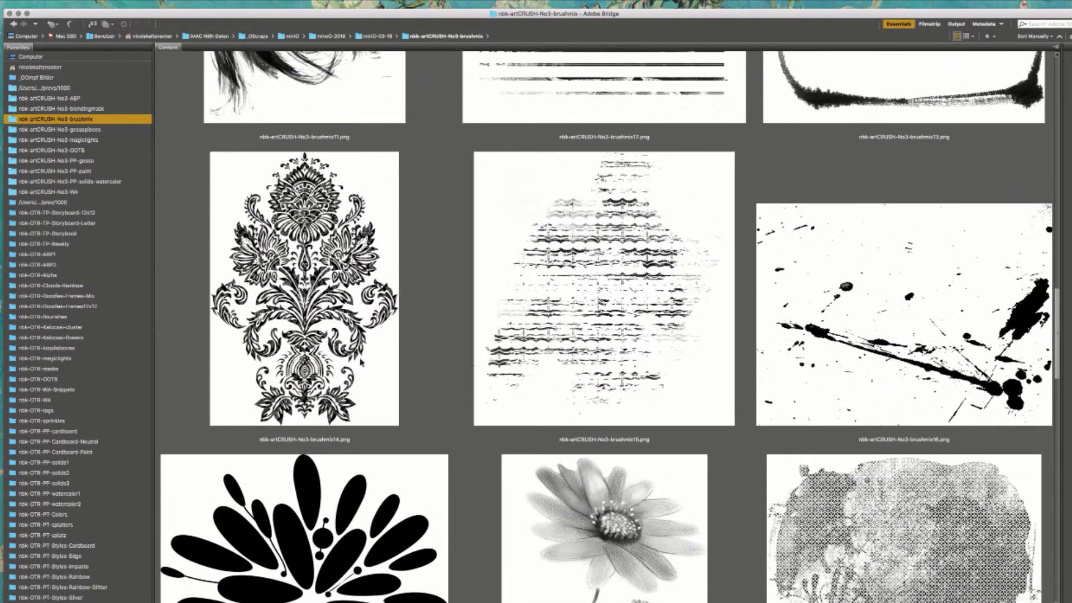
{"action": "left_click", "coordinate": [355, 291]}
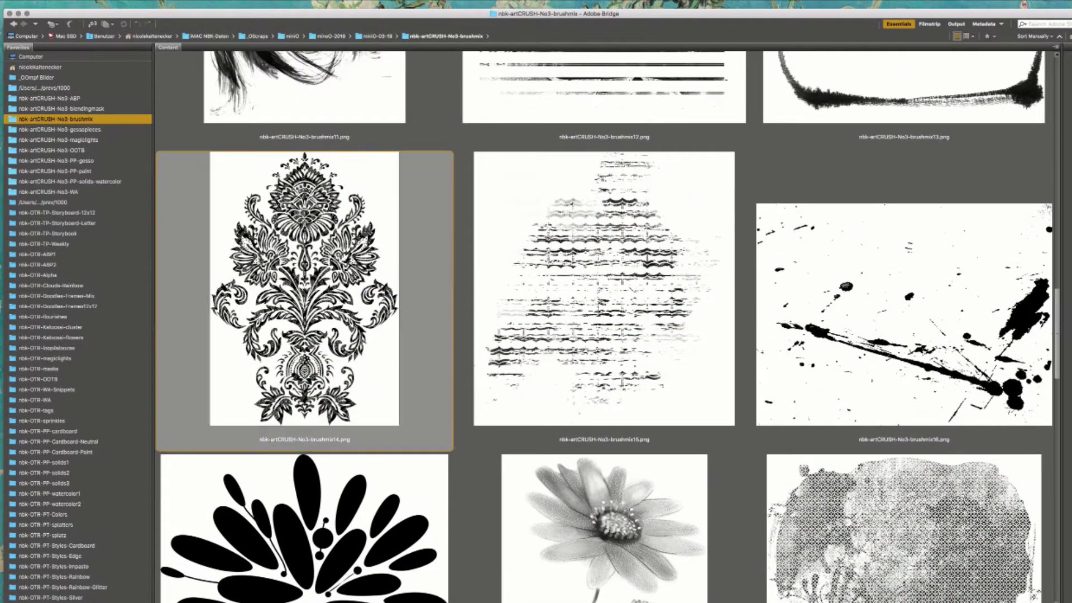
{"action": "mouse_move", "coordinate": [1056, 306]}
{"action": "left_mouse_down"}
{"action": "mouse_move", "coordinate": [1025, 481]}
{"action": "mouse_move", "coordinate": [1050, 486]}
{"action": "mouse_move", "coordinate": [1025, 525]}
{"action": "left_mouse_up"}
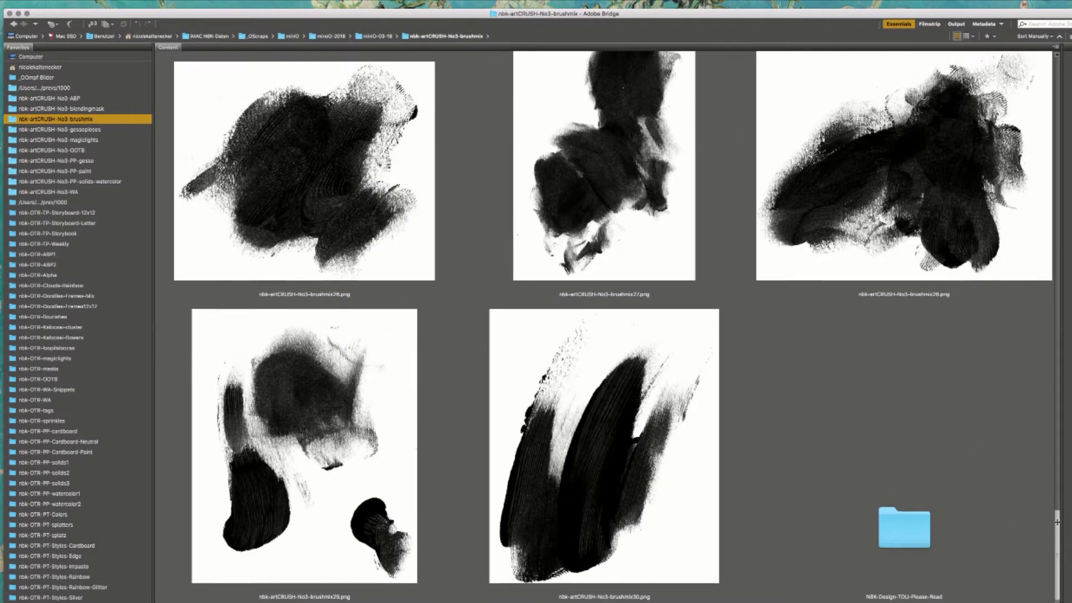
{"action": "left_click_drag", "start_coordinate": [1060, 524], "coordinate": [1059, 67]}
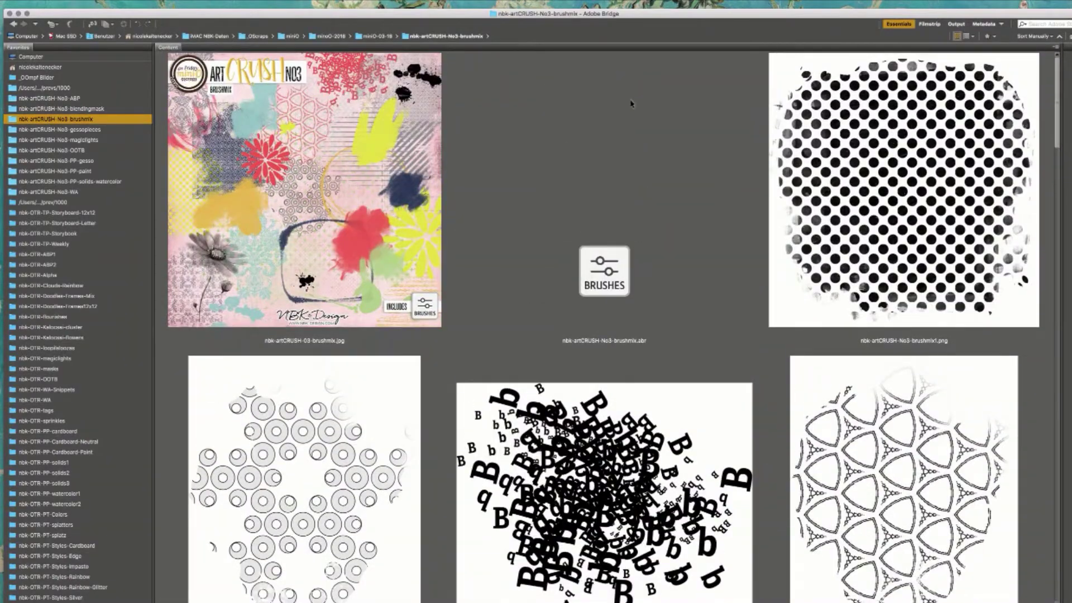
- Load the brush file nbk-artCRUSH-No3-brushmix.abr from Bridge into Photoshop
{"action": "left_click", "coordinate": [622, 277]}
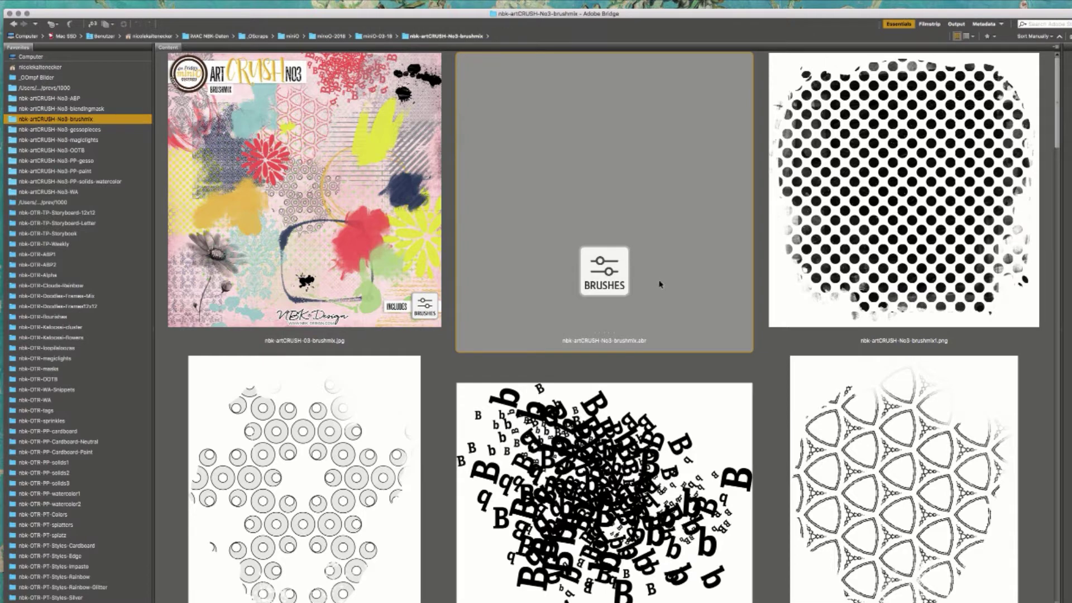
{"action": "double_click", "coordinate": [619, 267]}
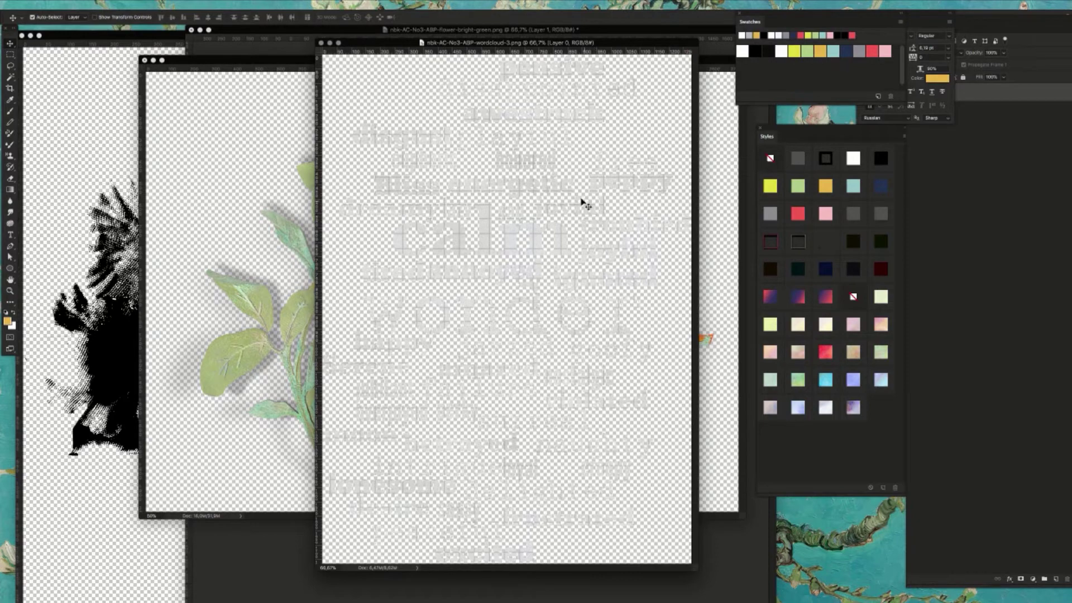
{"action": "left_click_drag", "start_coordinate": [397, 44], "coordinate": [402, 45]}
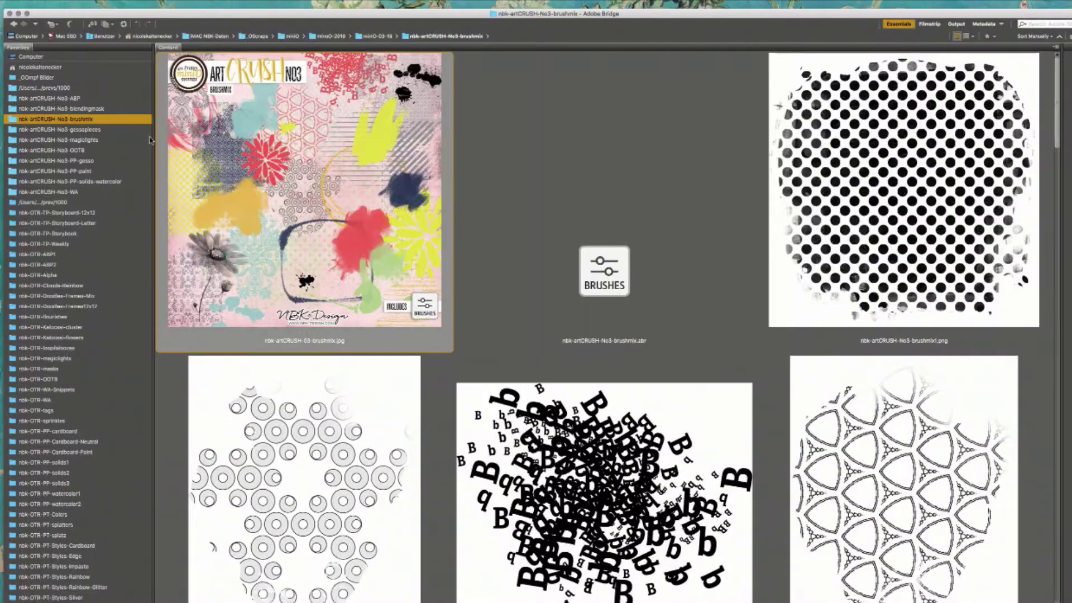
- In Bridge, open the nbk-artCRUSH-No3-gessopieces folder and look through its artsy bits, gesso pieces and transfers, returning to the start
{"action": "left_click", "coordinate": [124, 132]}
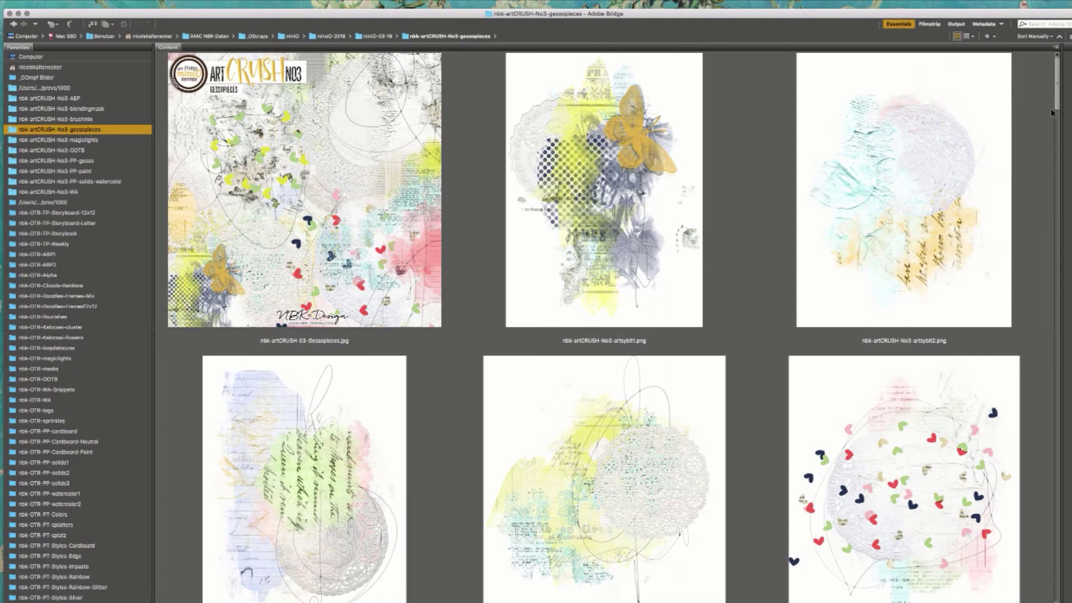
{"action": "scroll", "coordinate": [1055, 106], "scroll_direction": "down", "scroll_amount": 2}
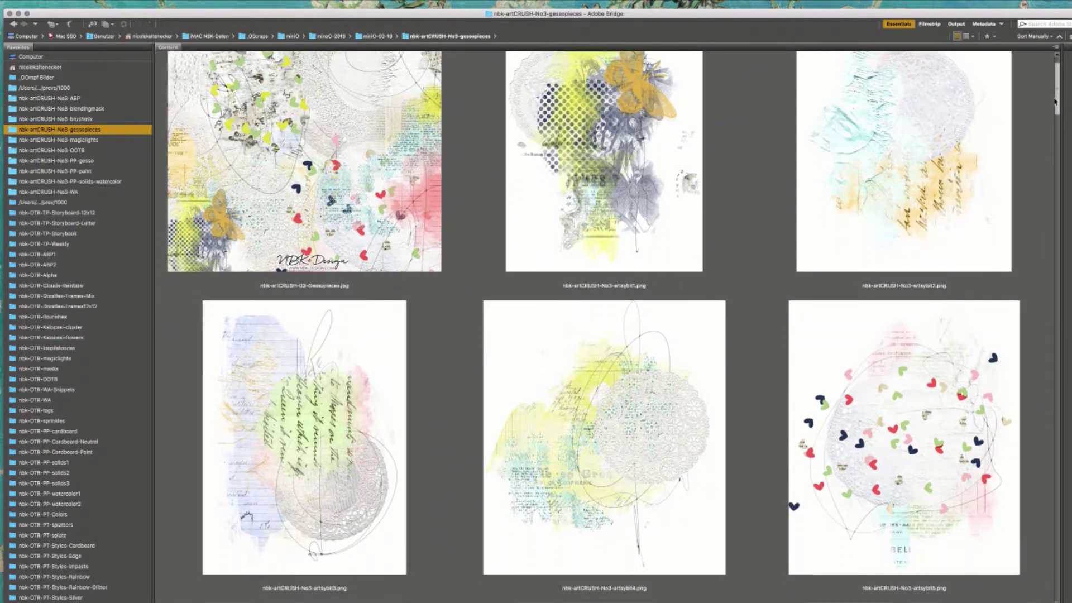
{"action": "scroll", "coordinate": [1054, 102], "scroll_direction": "down", "scroll_amount": 1}
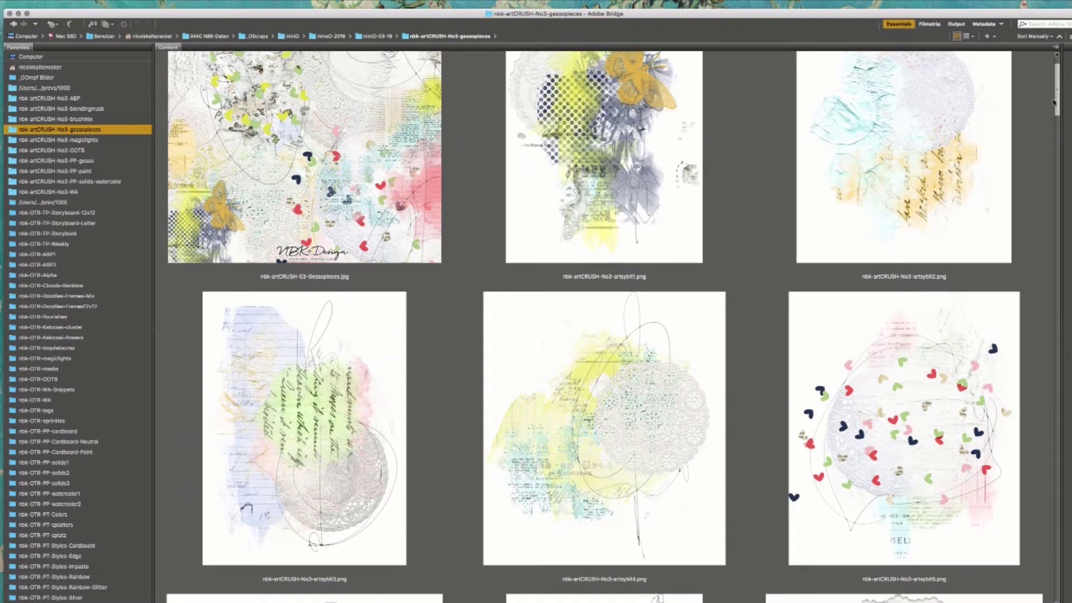
{"action": "scroll", "coordinate": [1055, 101], "scroll_direction": "up", "scroll_amount": 1}
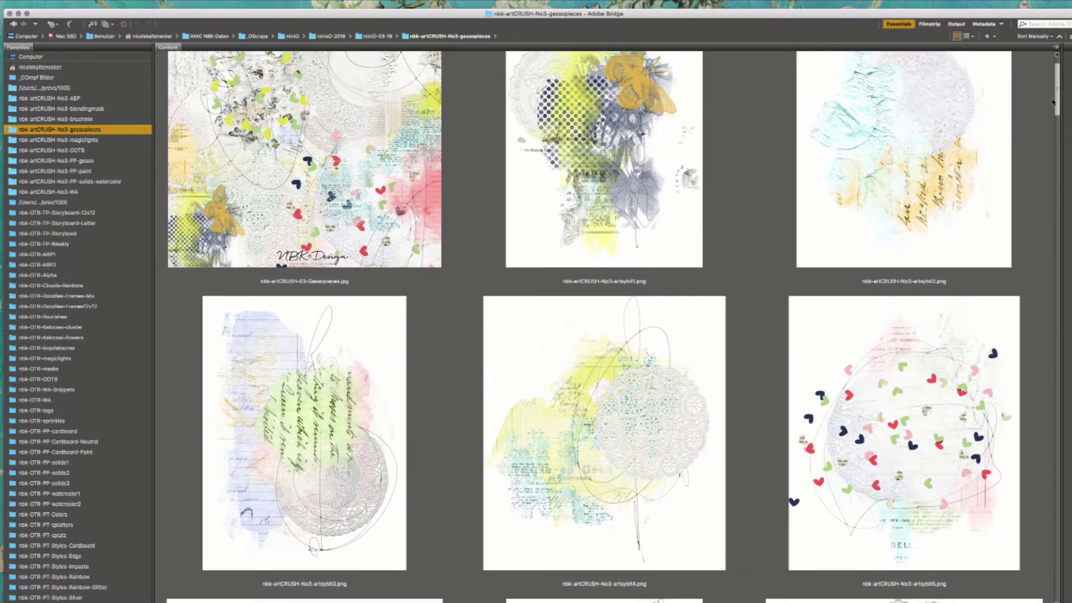
{"action": "left_click_drag", "start_coordinate": [1054, 102], "coordinate": [939, 480]}
{"action": "scroll", "coordinate": [939, 480], "scroll_direction": "down", "scroll_amount": 10}
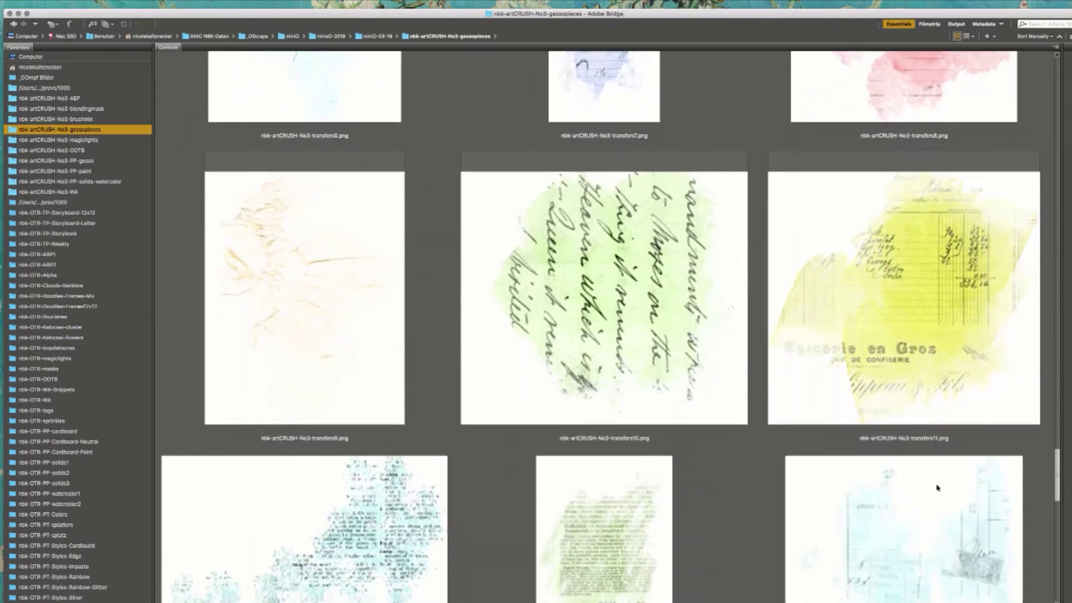
{"action": "scroll", "coordinate": [900, 586], "scroll_direction": "down", "scroll_amount": 12}
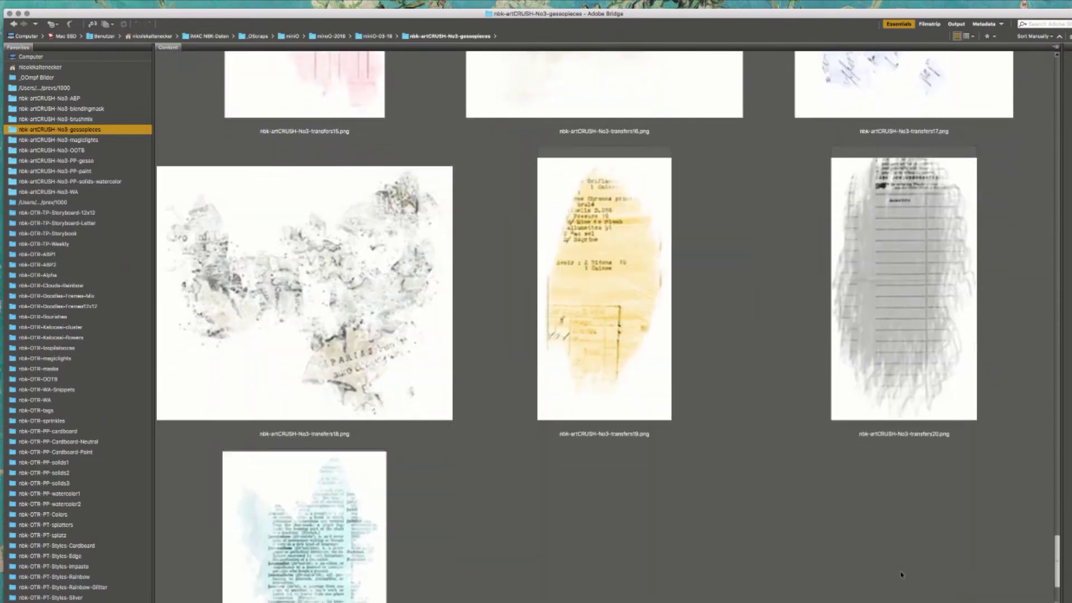
{"action": "scroll", "coordinate": [900, 586], "scroll_direction": "down", "scroll_amount": 1}
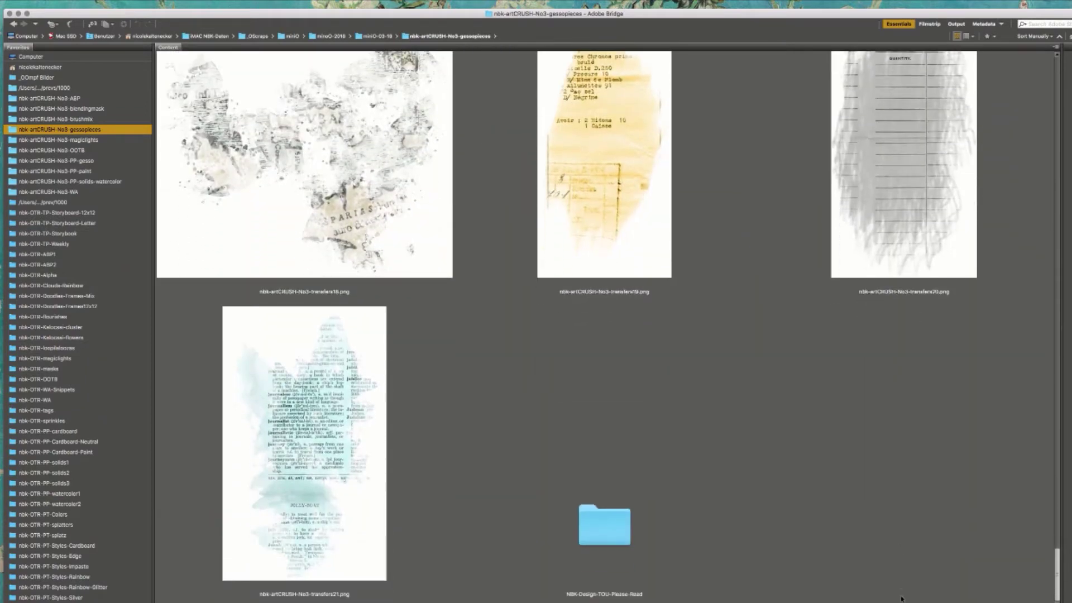
{"action": "scroll", "coordinate": [901, 598], "scroll_direction": "up", "scroll_amount": 20}
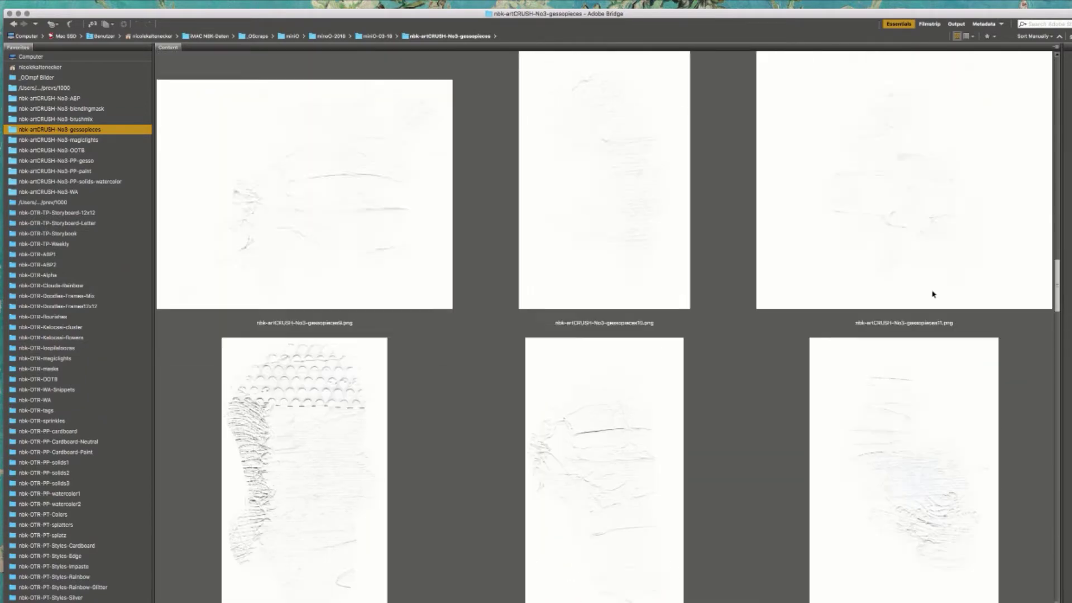
{"action": "scroll", "coordinate": [933, 293], "scroll_direction": "up", "scroll_amount": 10}
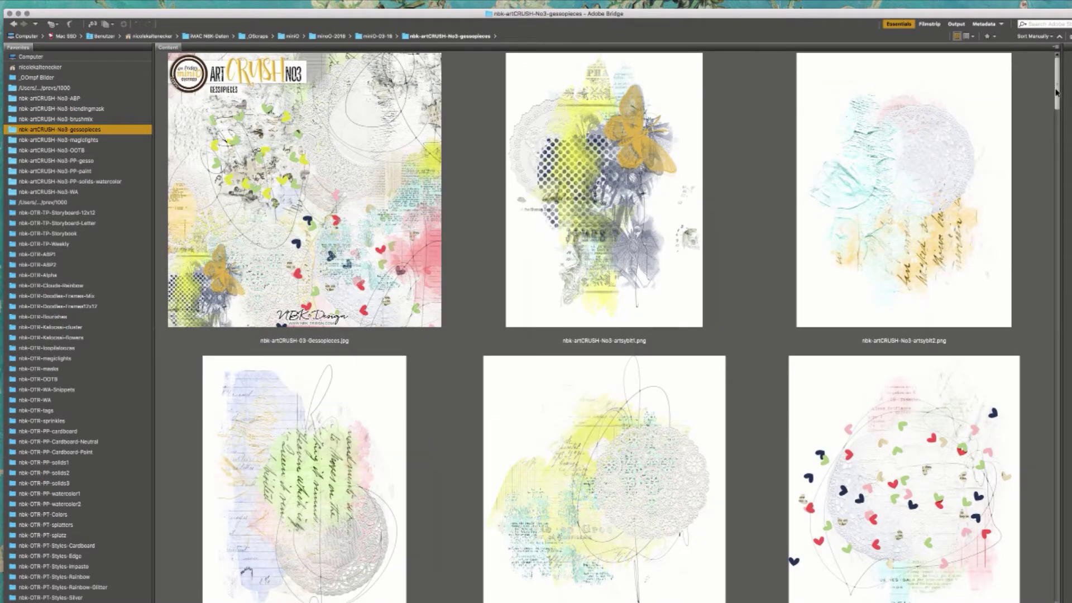
- View nbk-artCRUSH-No3-artsybit1.png, the piece with the orange butterfly, as a full-screen preview and return to the folder
{"action": "scroll", "coordinate": [1055, 92], "scroll_direction": "down", "scroll_amount": 1}
{"action": "left_click", "coordinate": [736, 243]}
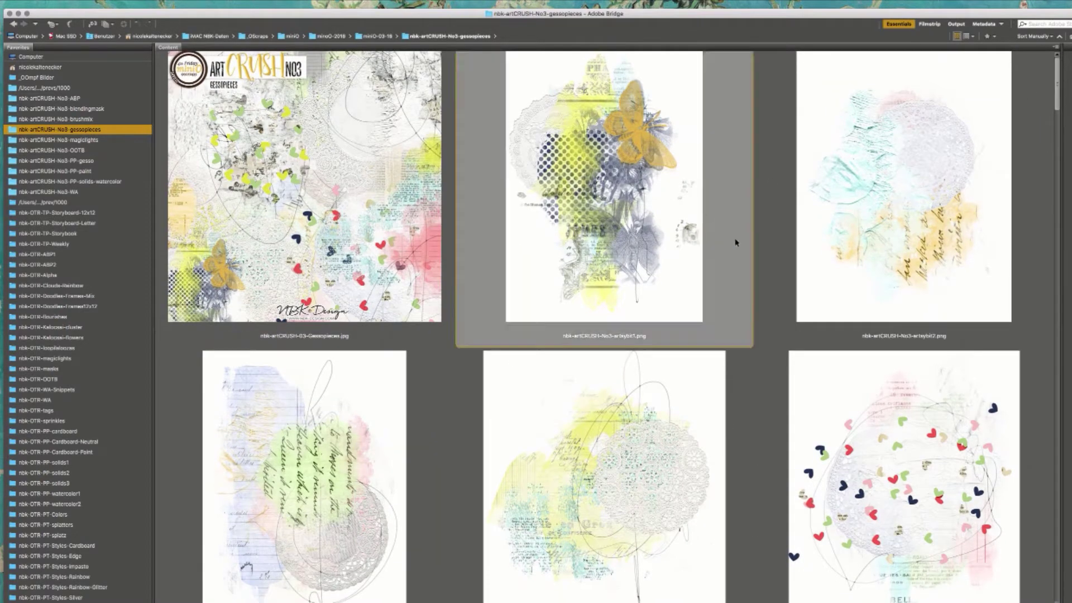
{"action": "key", "text": "space"}
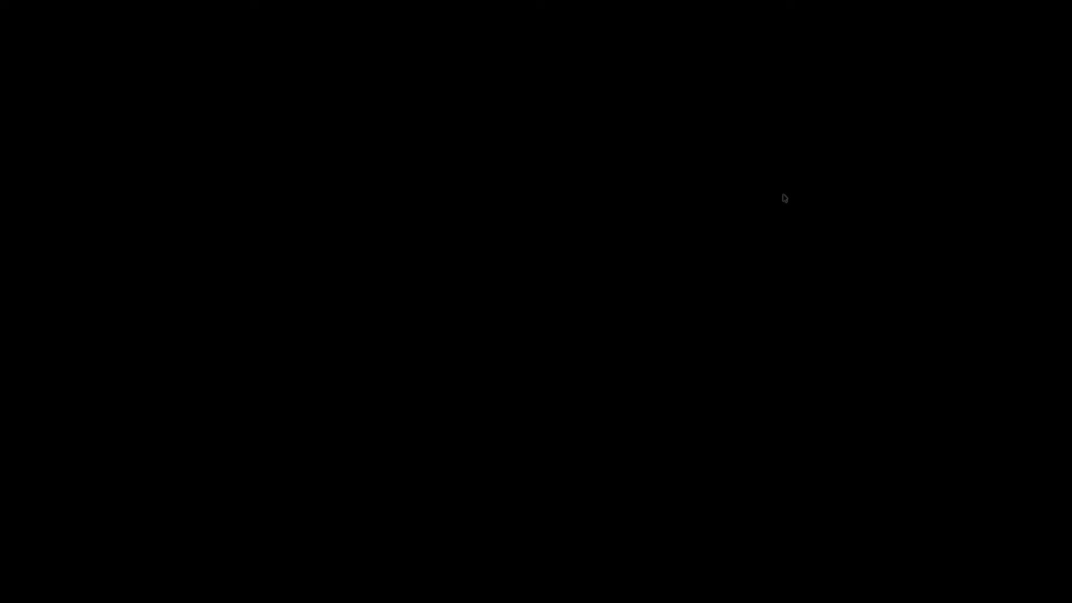
{"action": "key", "text": "space"}
{"action": "key", "text": "space"}
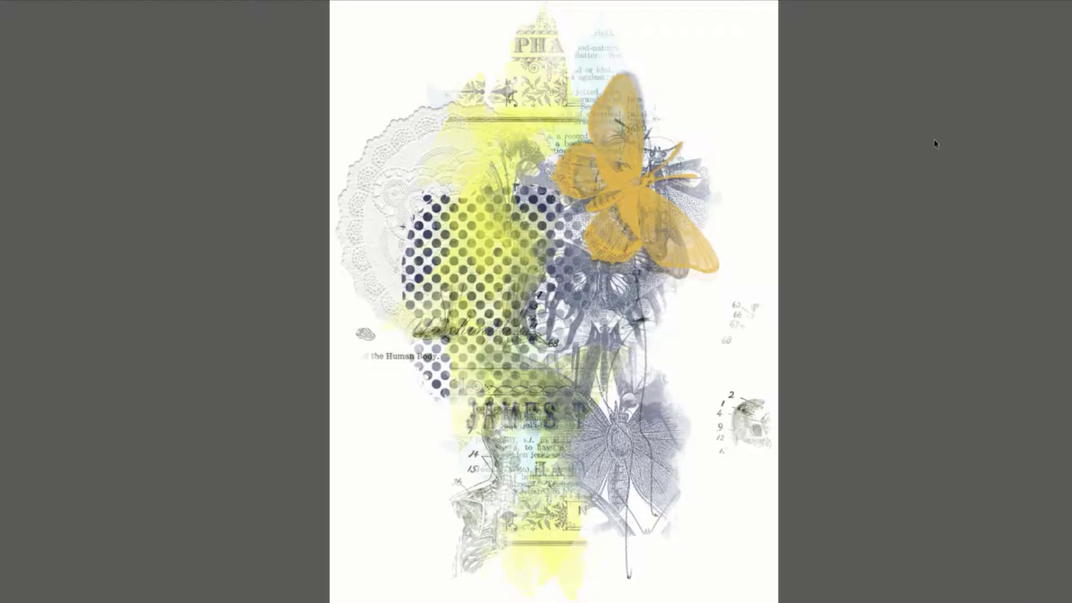
{"action": "key", "text": "space"}
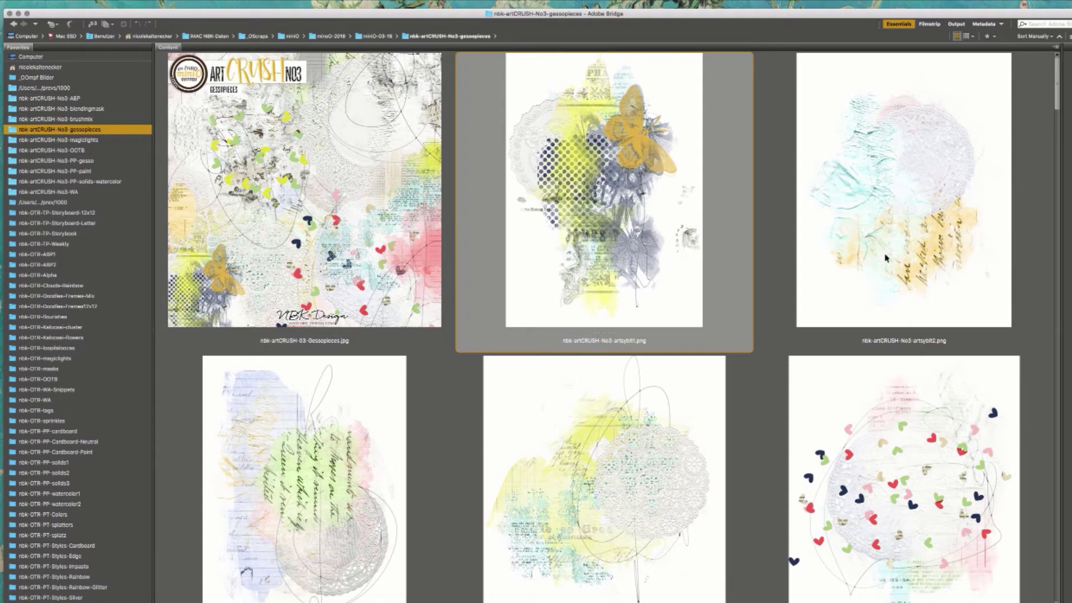
- Preview the scattered hearts piece nbk-artCRUSH-No3-artsybit5.png and the yellow doily piece nbk-artCRUSH-No3-artsybit4.png in full screen
{"action": "left_click", "coordinate": [907, 301]}
{"action": "left_click", "coordinate": [886, 457]}
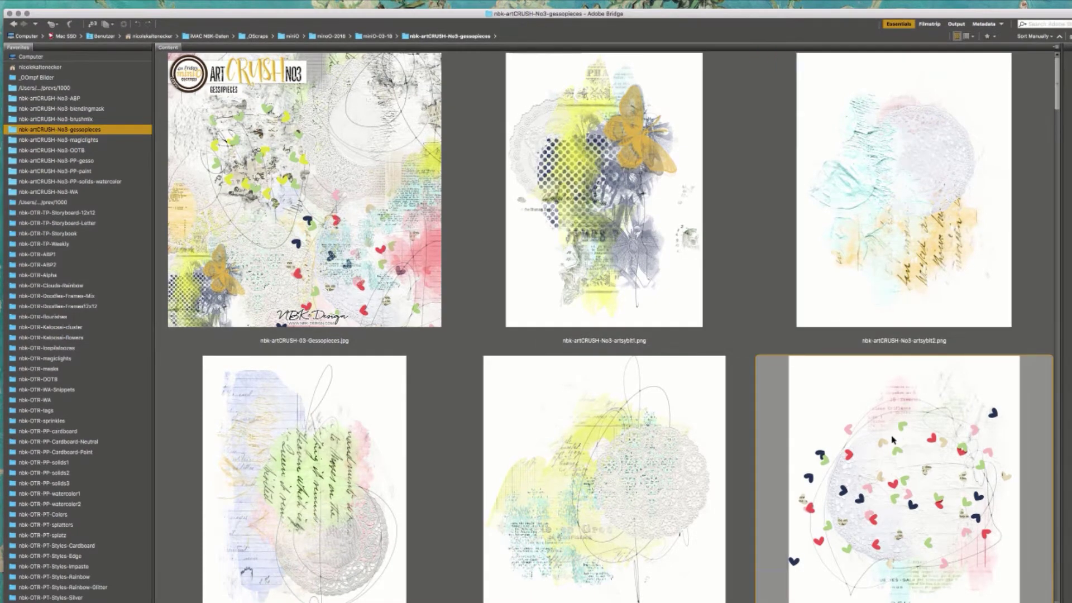
{"action": "key", "text": "space"}
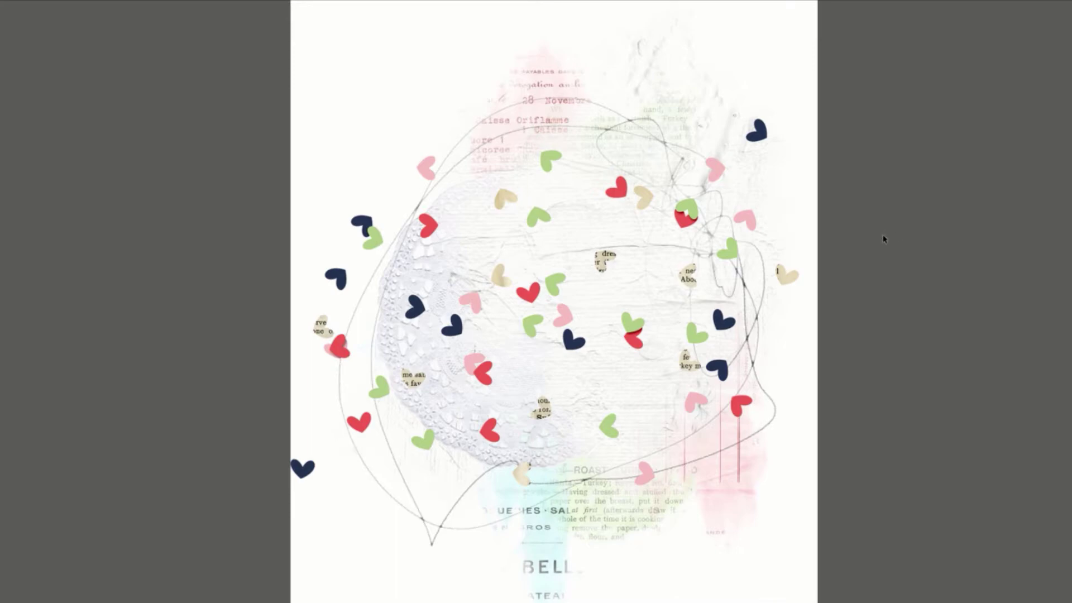
{"action": "key", "text": "space"}
{"action": "left_click", "coordinate": [704, 320]}
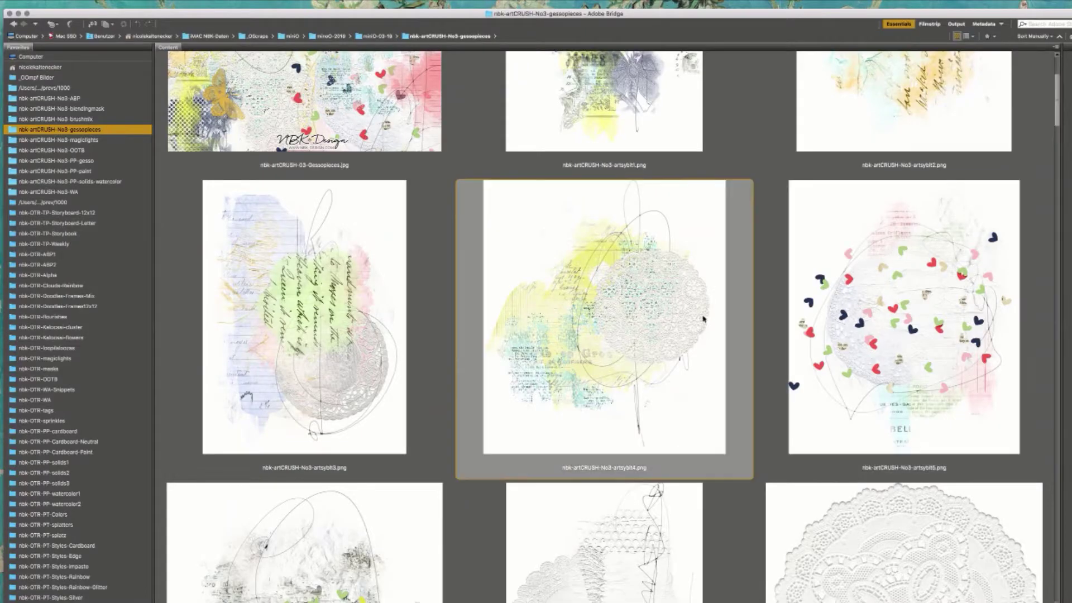
{"action": "key", "text": "space"}
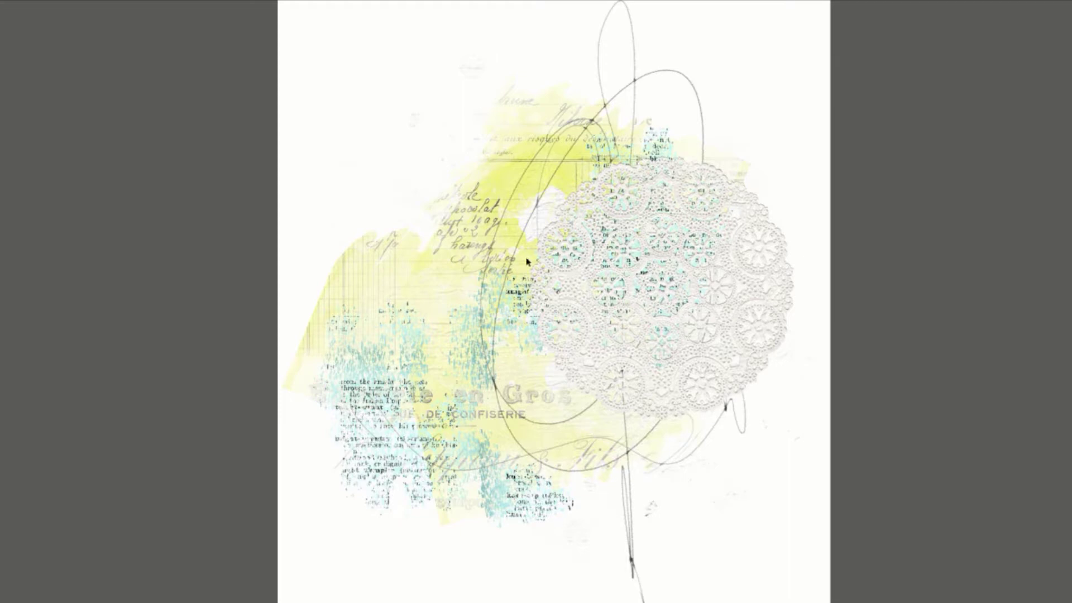
- Browse past the doilies to the gesso pieces and preview nbk-artCRUSH-No3-gessopieces2.png in full screen
{"action": "key", "text": "space"}
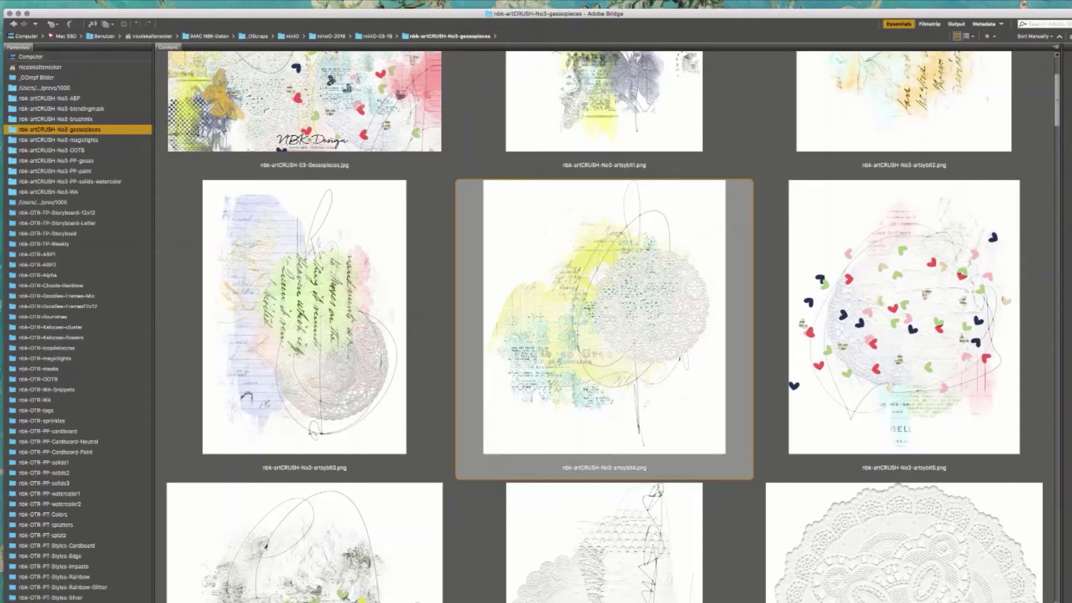
{"action": "scroll", "coordinate": [1057, 154], "scroll_direction": "down", "scroll_amount": 5}
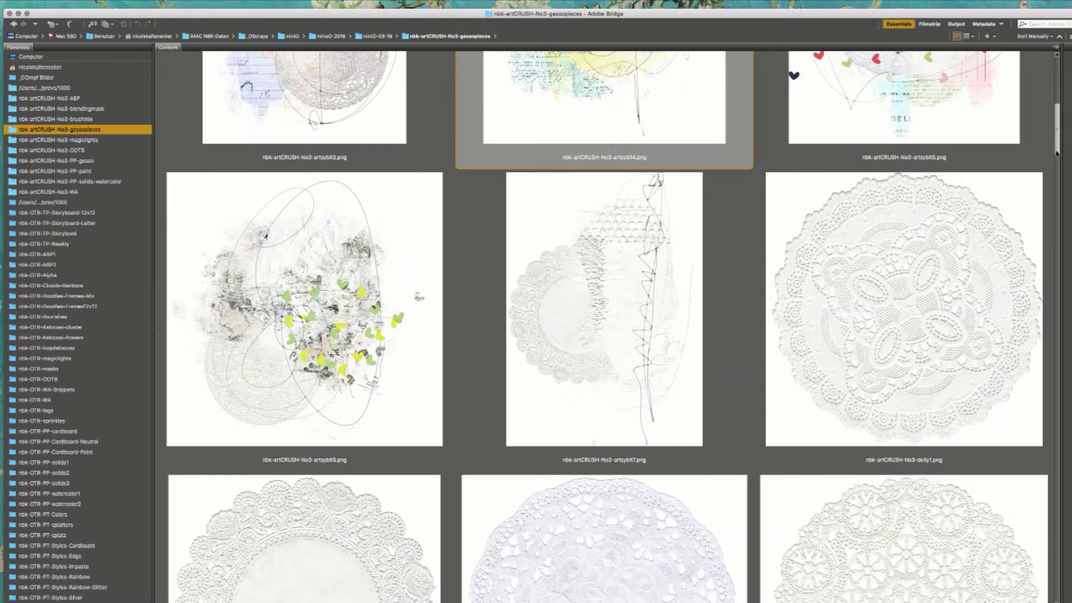
{"action": "left_click_drag", "start_coordinate": [1058, 154], "coordinate": [1045, 205]}
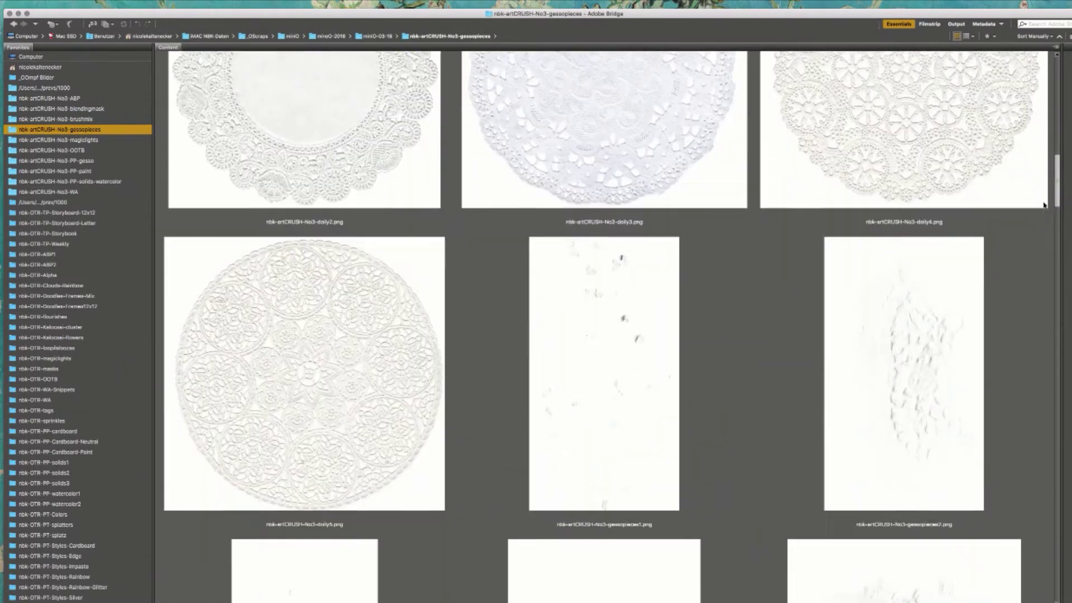
{"action": "scroll", "coordinate": [1045, 205], "scroll_direction": "down", "scroll_amount": 3}
{"action": "left_click", "coordinate": [959, 262]}
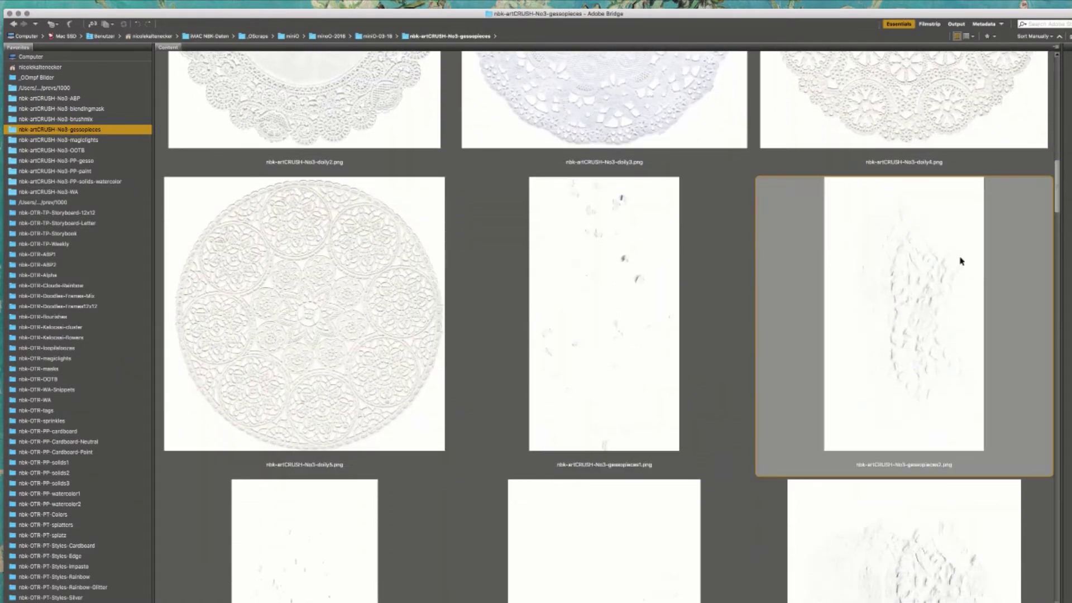
{"action": "key", "text": "space"}
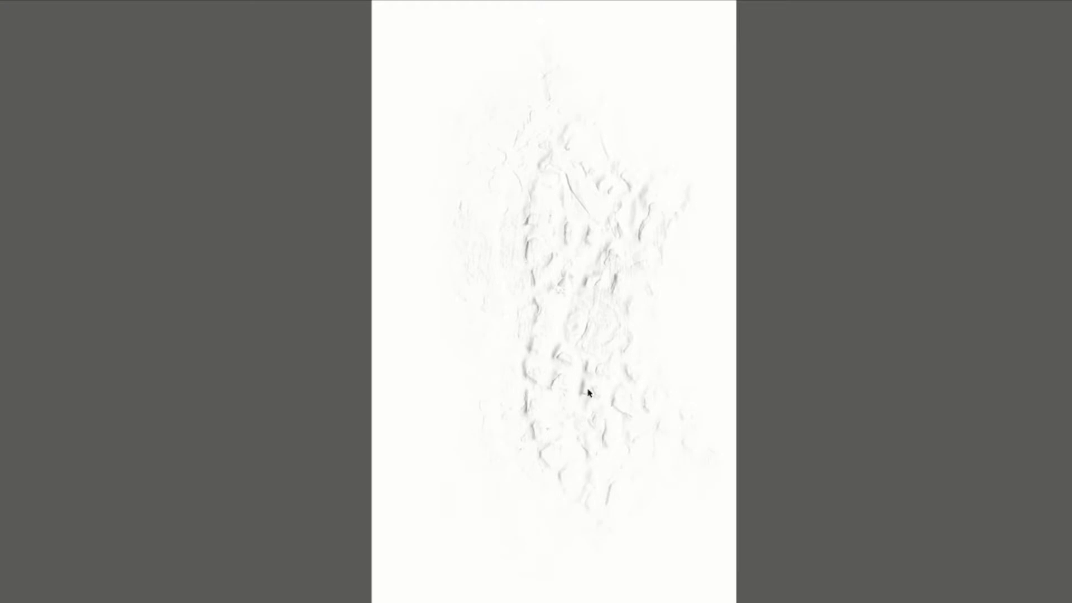
{"action": "key", "text": "space"}
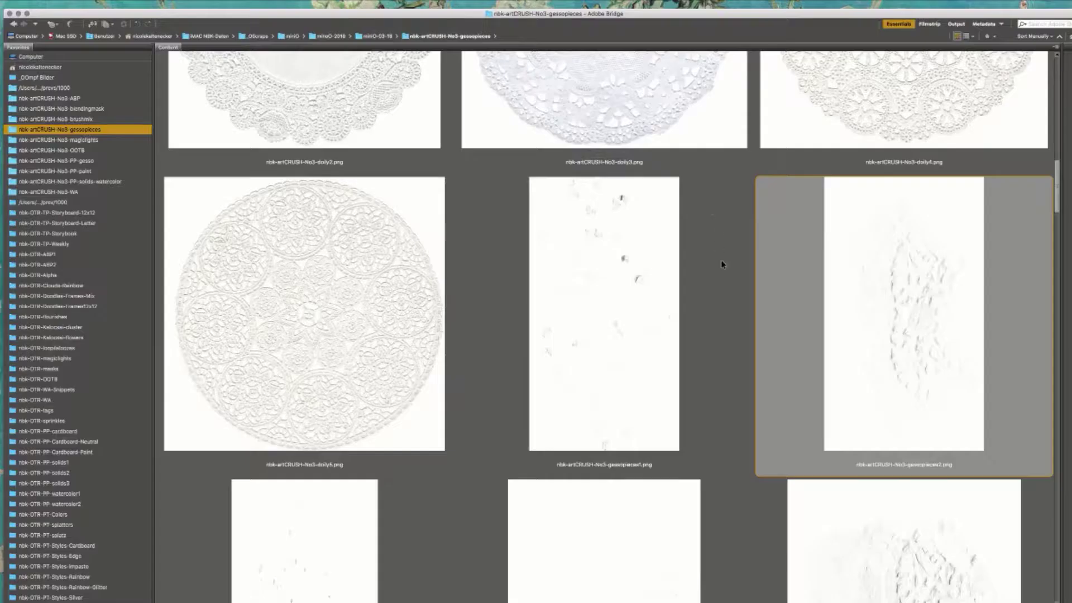
- Open nbk-artCRUSH-No3-gessopieces2.png in Photoshop to view it, close it, and return to the start of the gessopieces folder in Bridge
{"action": "double_click", "coordinate": [922, 287]}
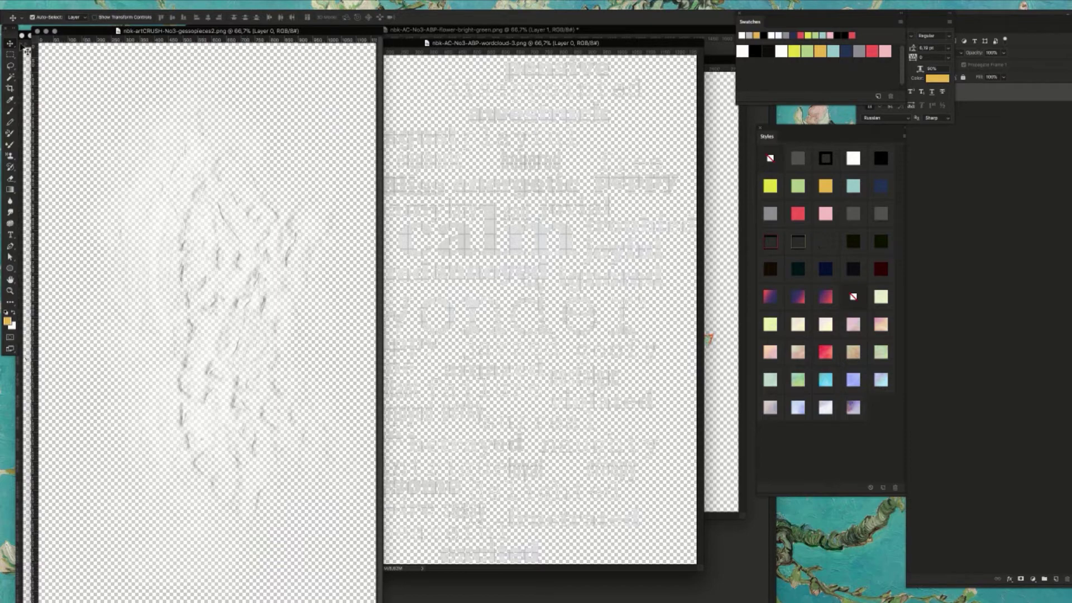
{"action": "left_click", "coordinate": [38, 32]}
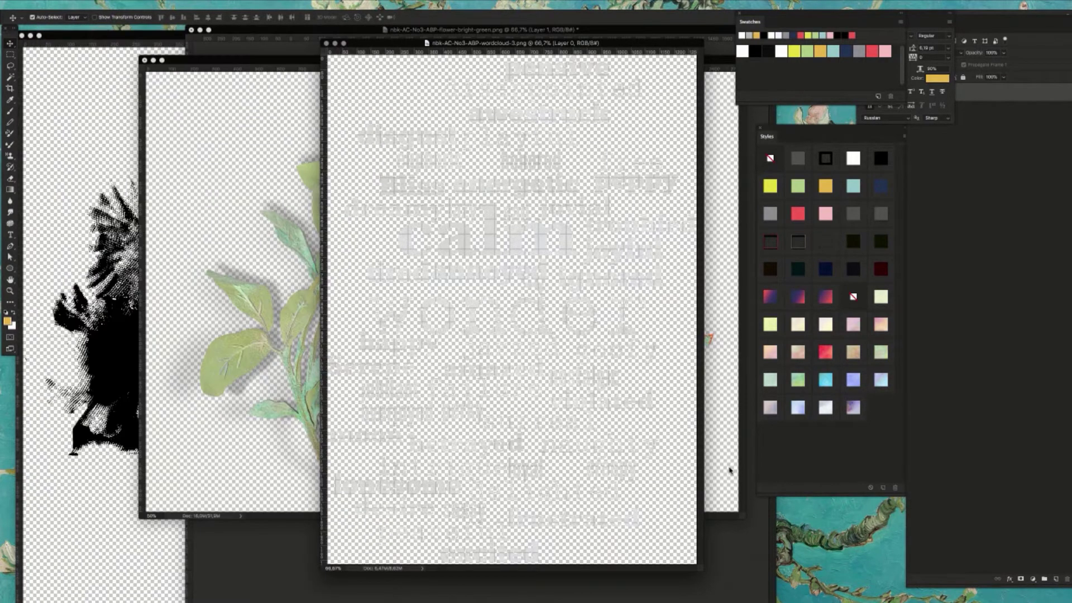
{"action": "key", "text": "super+Tab"}
{"action": "left_click", "coordinate": [603, 290]}
{"action": "left_click_drag", "start_coordinate": [1057, 184], "coordinate": [990, 98]}
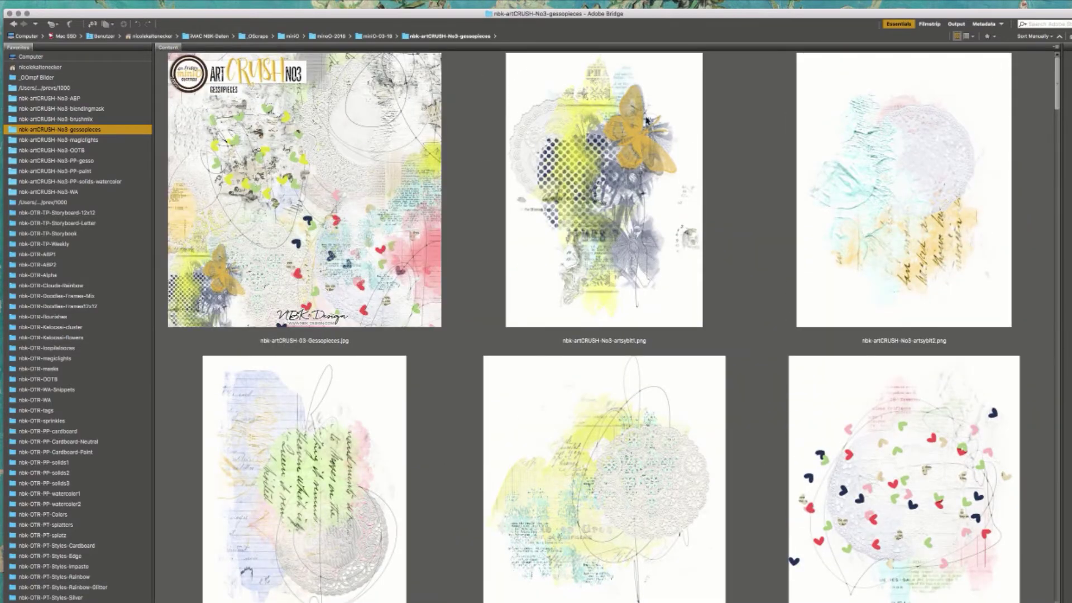
- Look through the hearts, inky scribbles and transfers to the end of the gessopieces folder and return to its start
{"action": "left_click_drag", "start_coordinate": [1057, 94], "coordinate": [953, 363]}
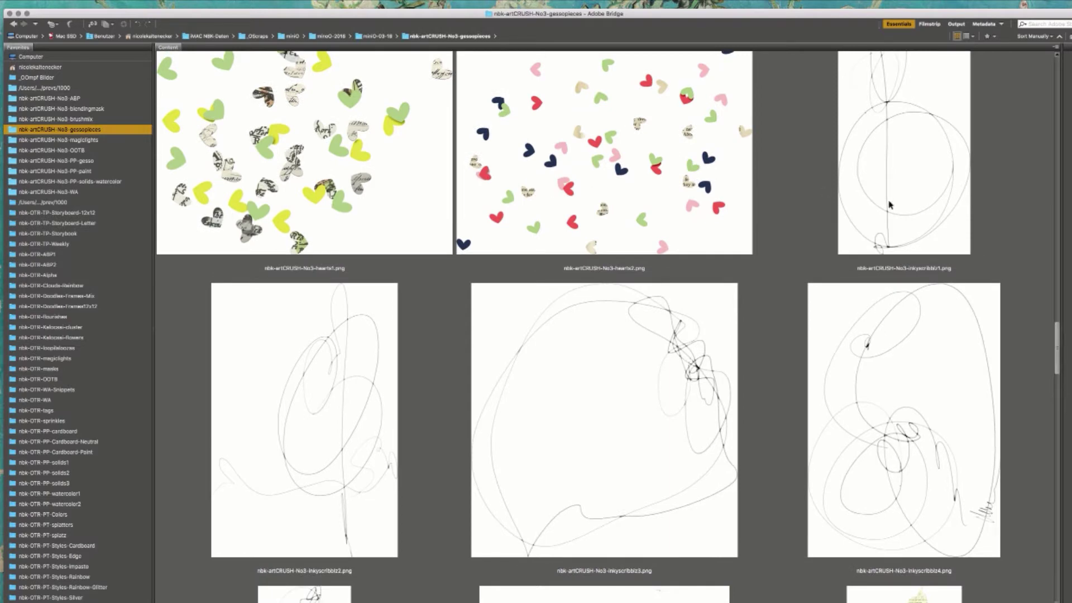
{"action": "left_click_drag", "start_coordinate": [1056, 331], "coordinate": [1057, 341]}
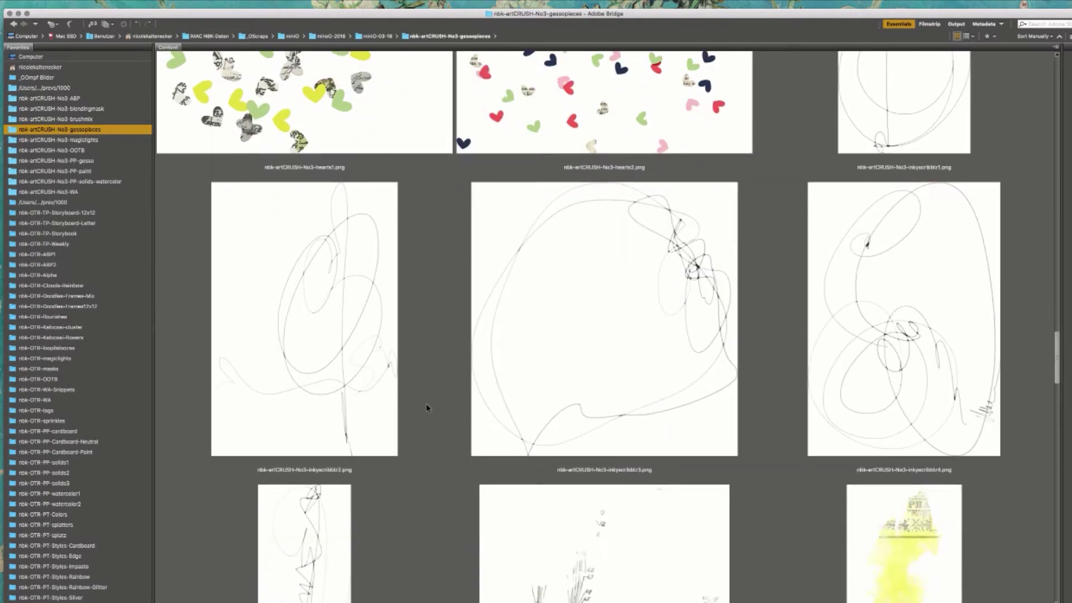
{"action": "left_click_drag", "start_coordinate": [1057, 348], "coordinate": [1021, 398]}
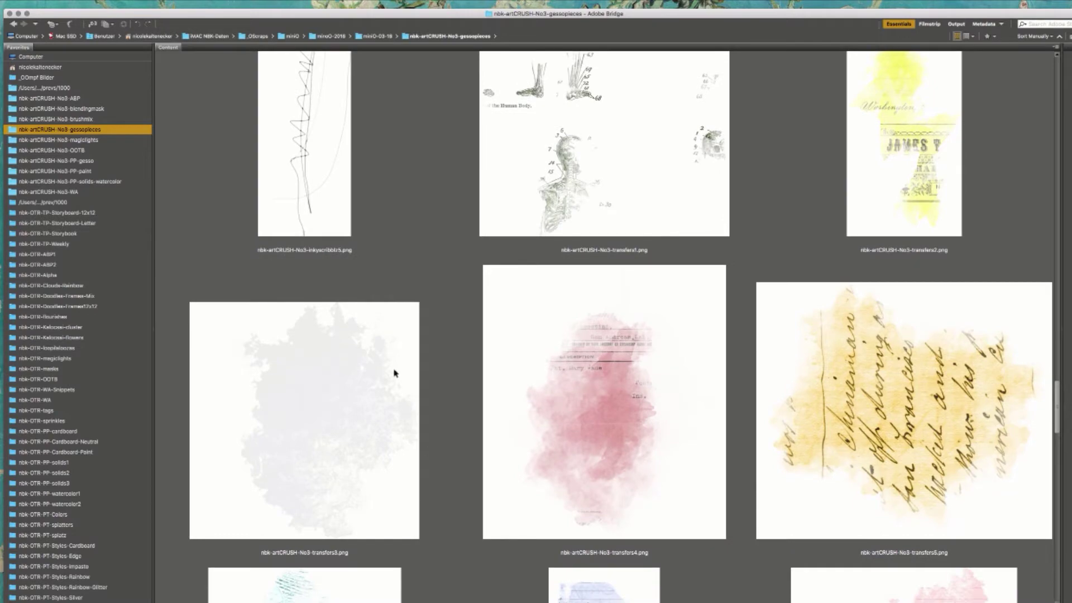
{"action": "scroll", "coordinate": [1056, 399], "scroll_direction": "down", "scroll_amount": 10}
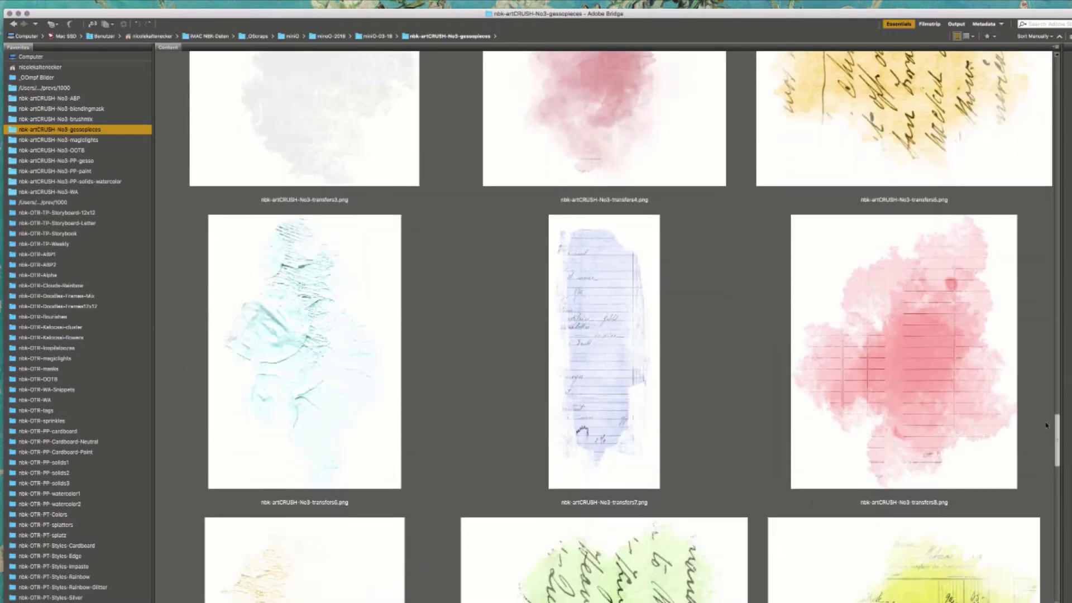
{"action": "left_click_drag", "start_coordinate": [1047, 426], "coordinate": [1037, 481]}
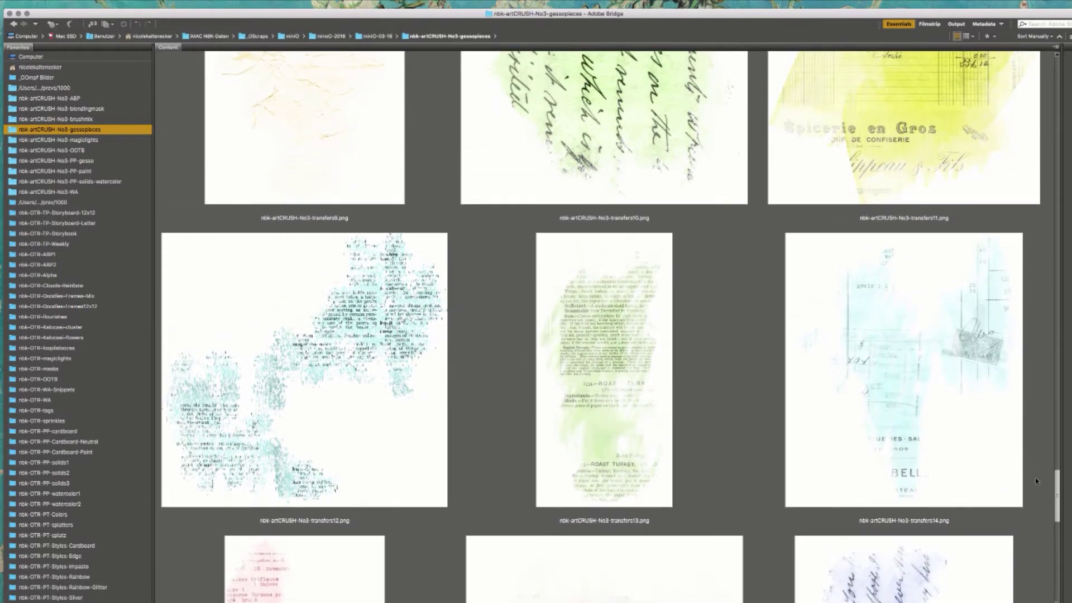
{"action": "scroll", "coordinate": [1037, 481], "scroll_direction": "down", "scroll_amount": 10}
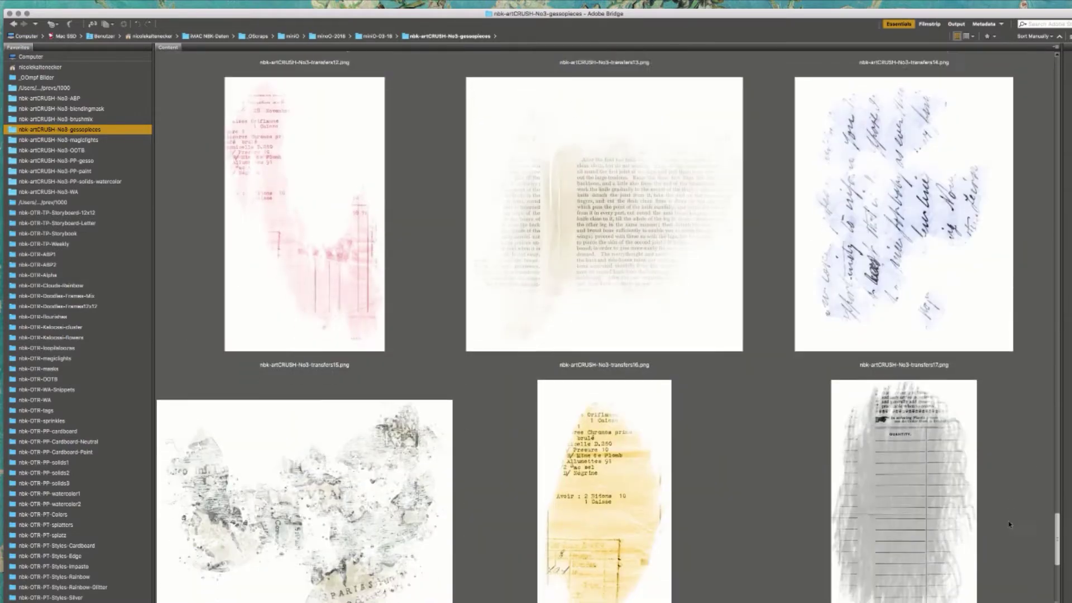
{"action": "scroll", "coordinate": [1009, 524], "scroll_direction": "down", "scroll_amount": 8}
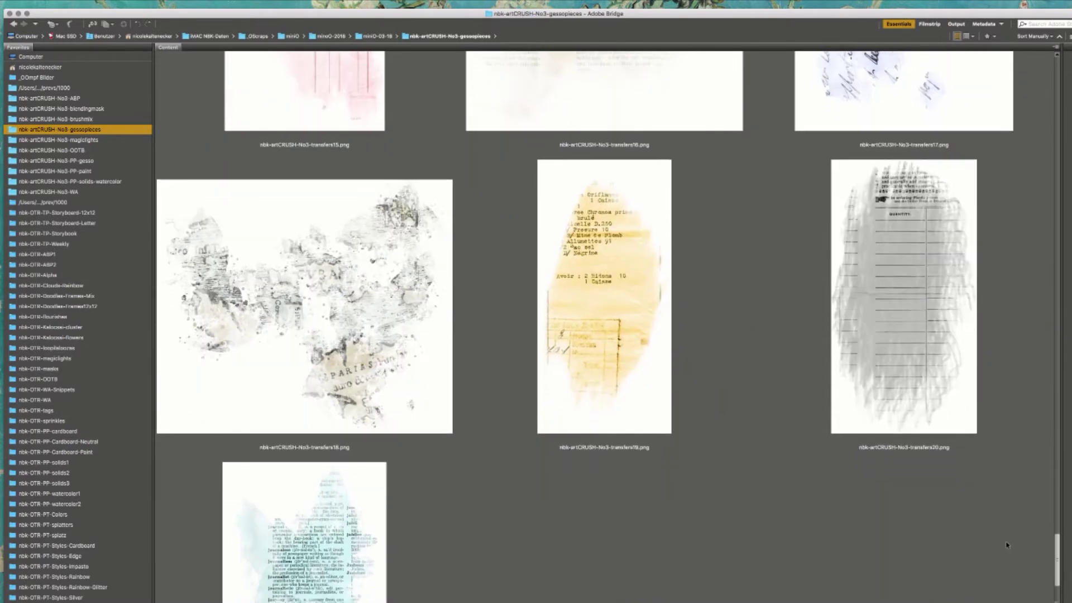
{"action": "scroll", "coordinate": [1008, 545], "scroll_direction": "down", "scroll_amount": 6}
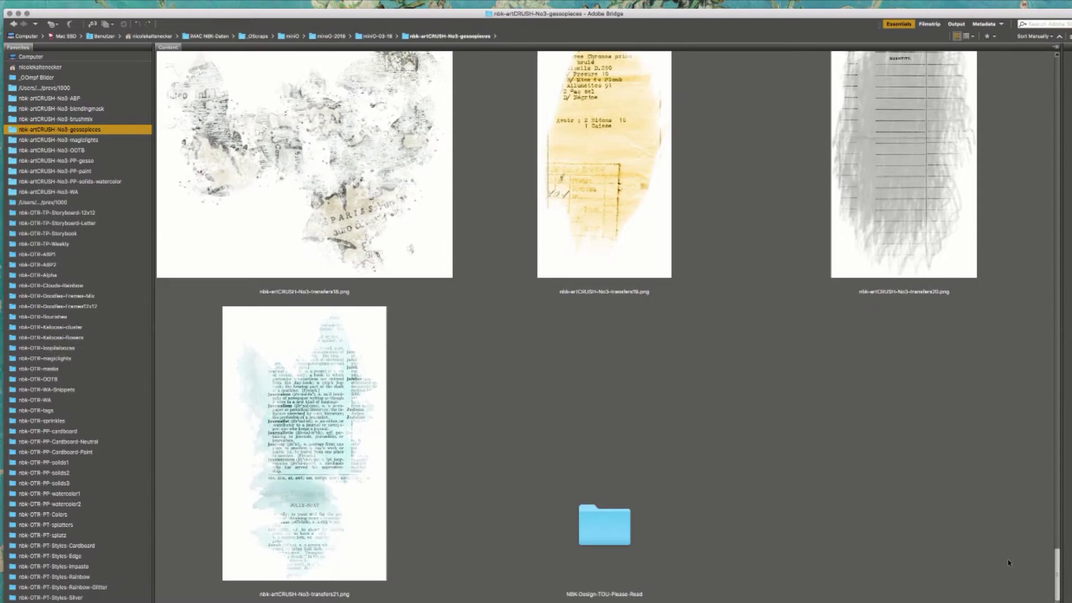
{"action": "scroll", "coordinate": [1009, 562], "scroll_direction": "up", "scroll_amount": 20}
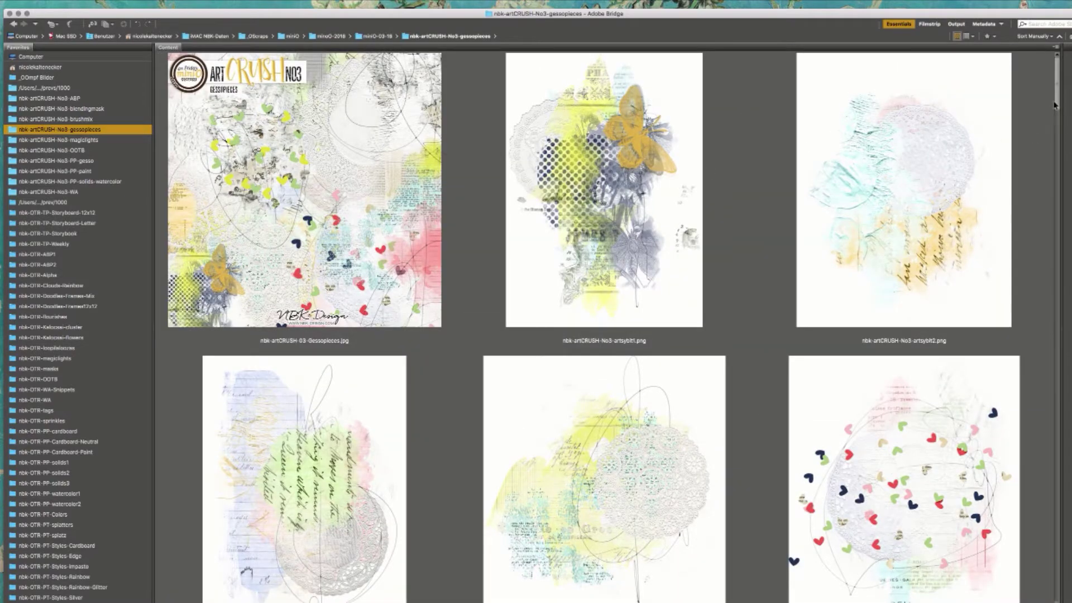
{"action": "scroll", "coordinate": [1054, 104], "scroll_direction": "down", "scroll_amount": 4}
{"action": "scroll", "coordinate": [1051, 102], "scroll_direction": "up", "scroll_amount": 3}
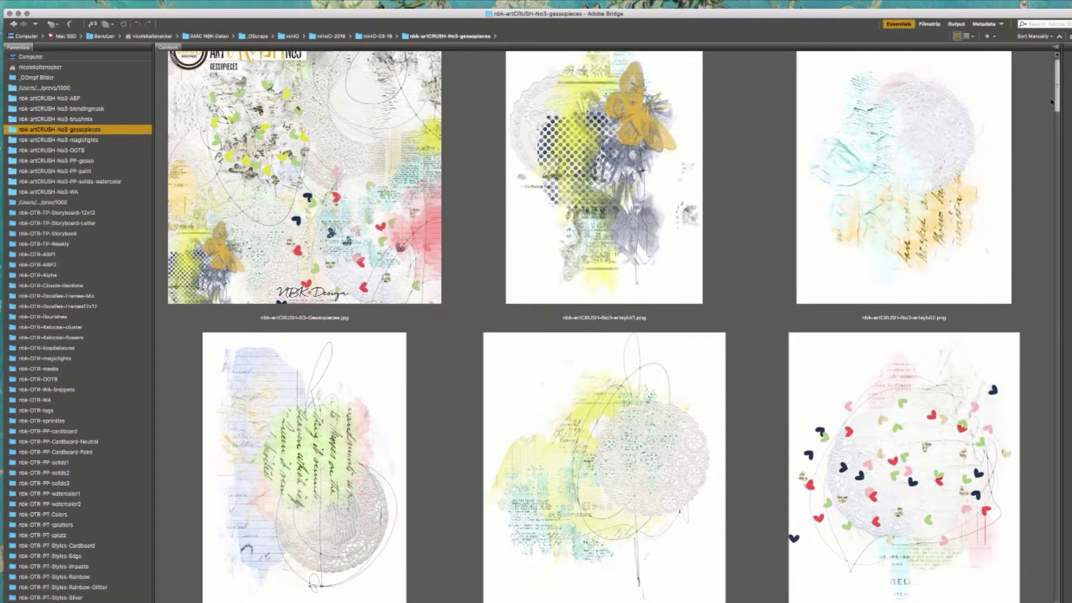
{"action": "scroll", "coordinate": [1052, 101], "scroll_direction": "up", "scroll_amount": 1}
{"action": "scroll", "coordinate": [1051, 100], "scroll_direction": "down", "scroll_amount": 1}
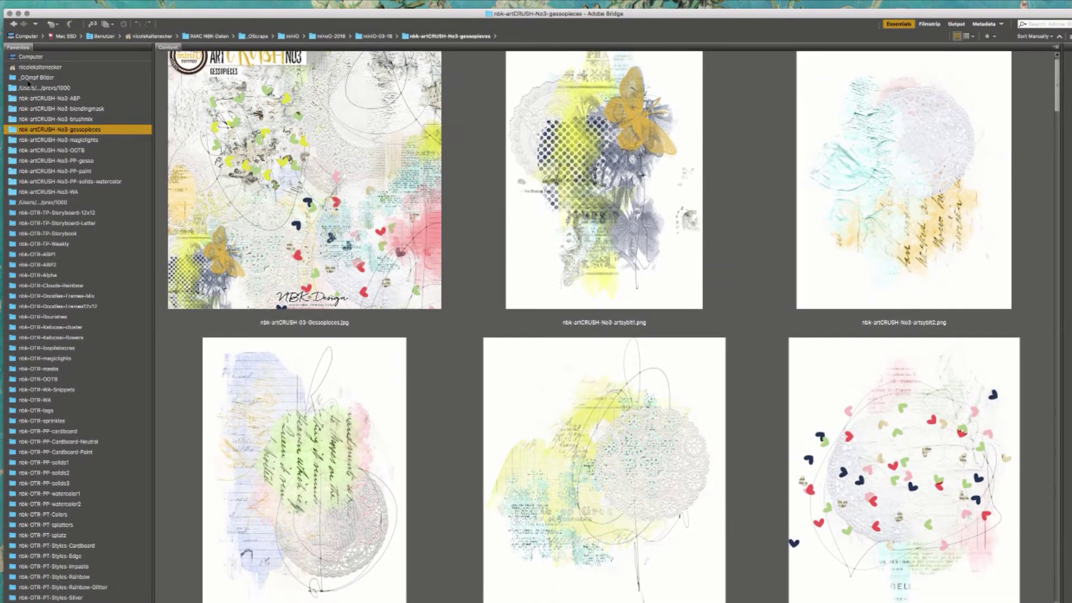
- Open the nbk-artCRUSH-No3-magiclights folder and look through all its magic light elements down to the folder preview image
{"action": "left_click", "coordinate": [90, 140]}
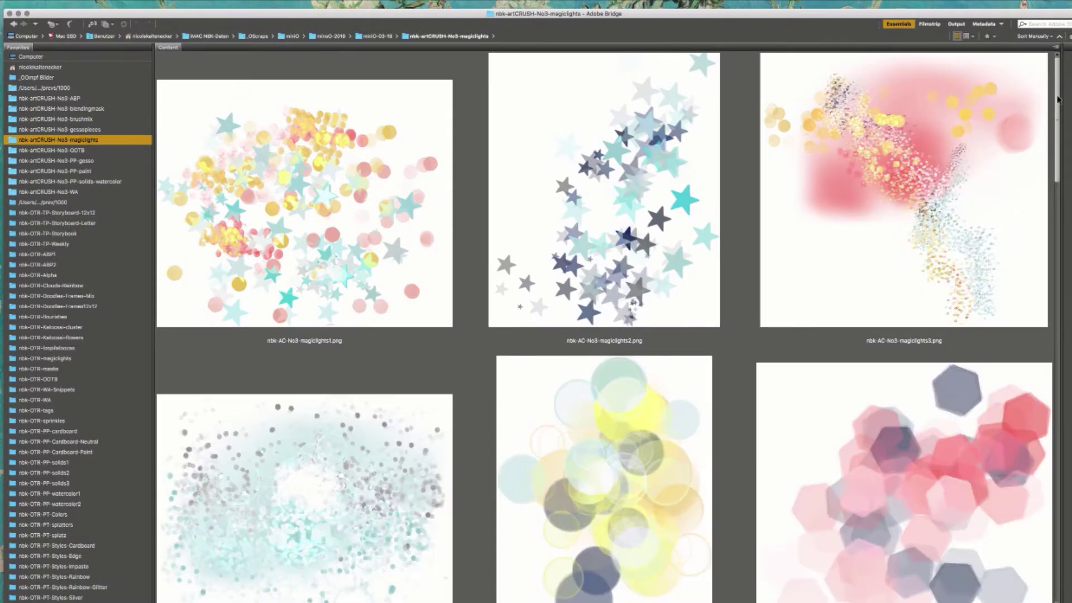
{"action": "left_click_drag", "start_coordinate": [1058, 99], "coordinate": [1047, 186]}
{"action": "scroll", "coordinate": [1046, 186], "scroll_direction": "down", "scroll_amount": 5}
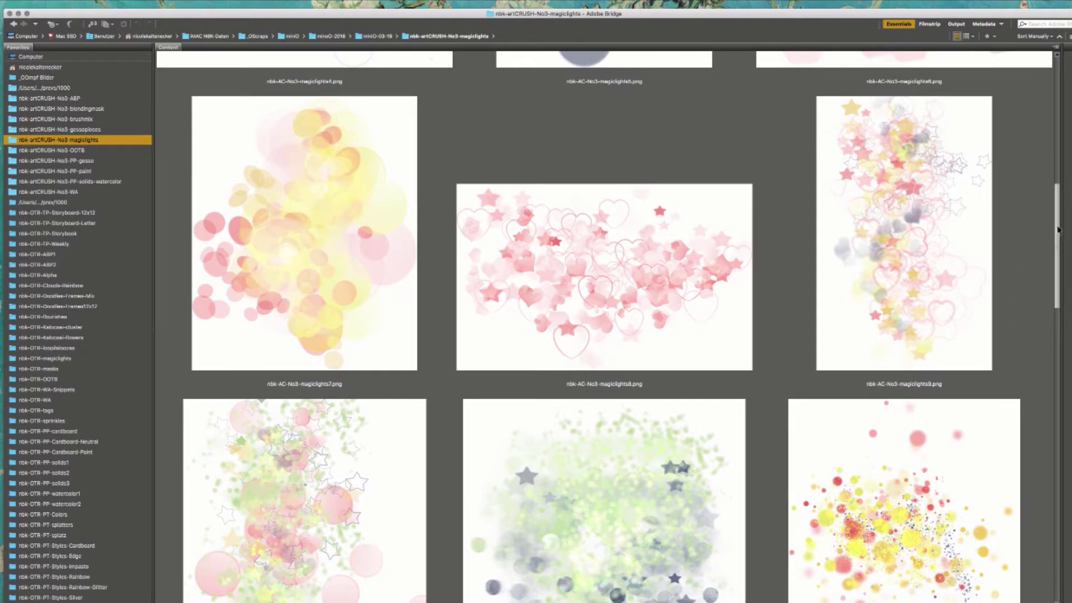
{"action": "scroll", "coordinate": [1022, 270], "scroll_direction": "down", "scroll_amount": 7}
{"action": "scroll", "coordinate": [1031, 280], "scroll_direction": "down", "scroll_amount": 8}
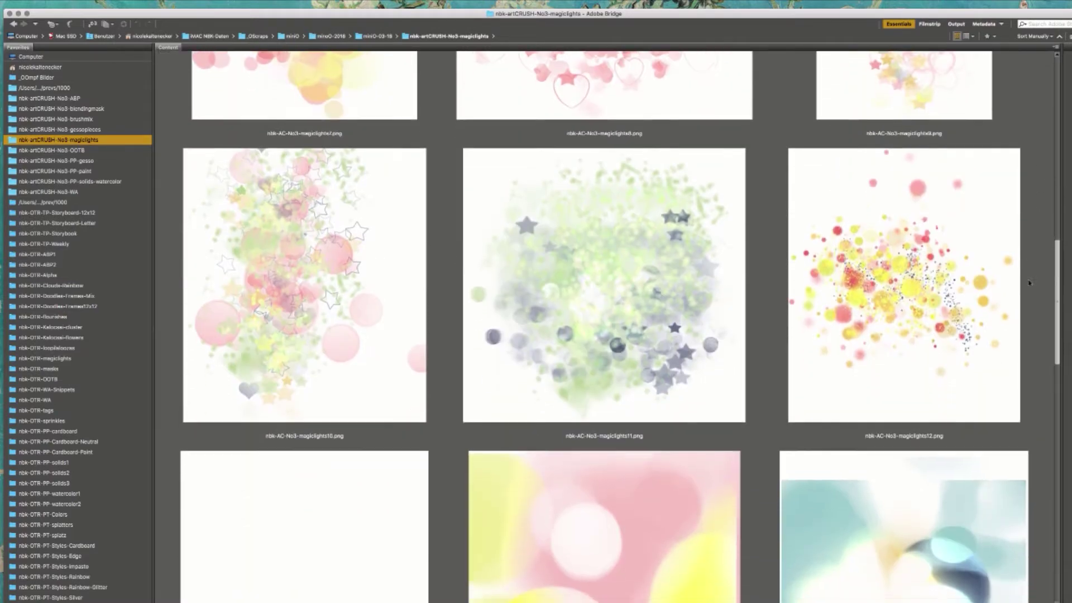
{"action": "scroll", "coordinate": [985, 343], "scroll_direction": "down", "scroll_amount": 2}
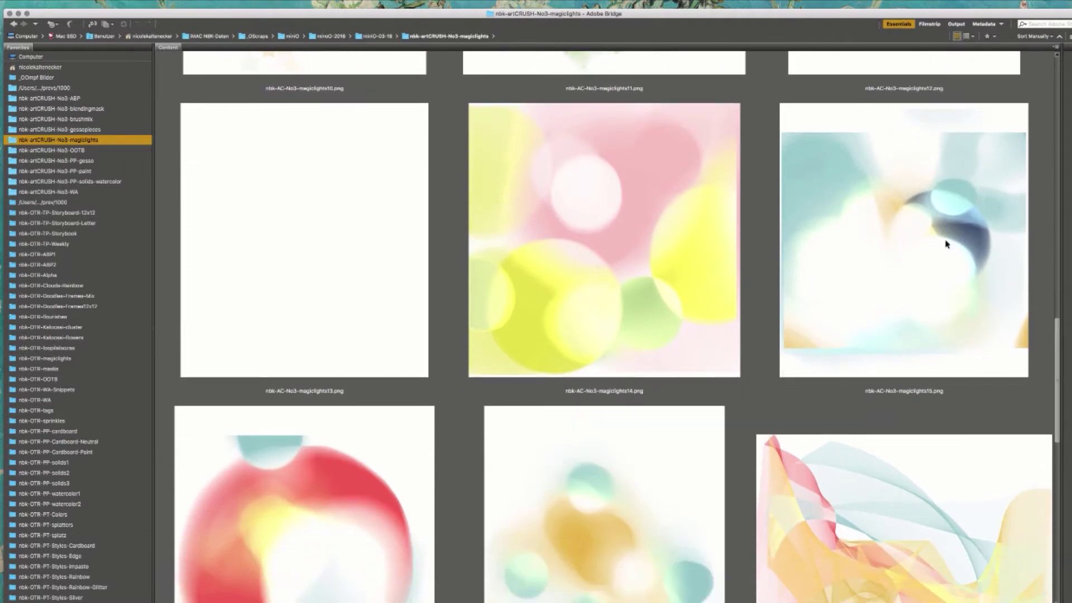
{"action": "scroll", "coordinate": [1060, 295], "scroll_direction": "down", "scroll_amount": 4}
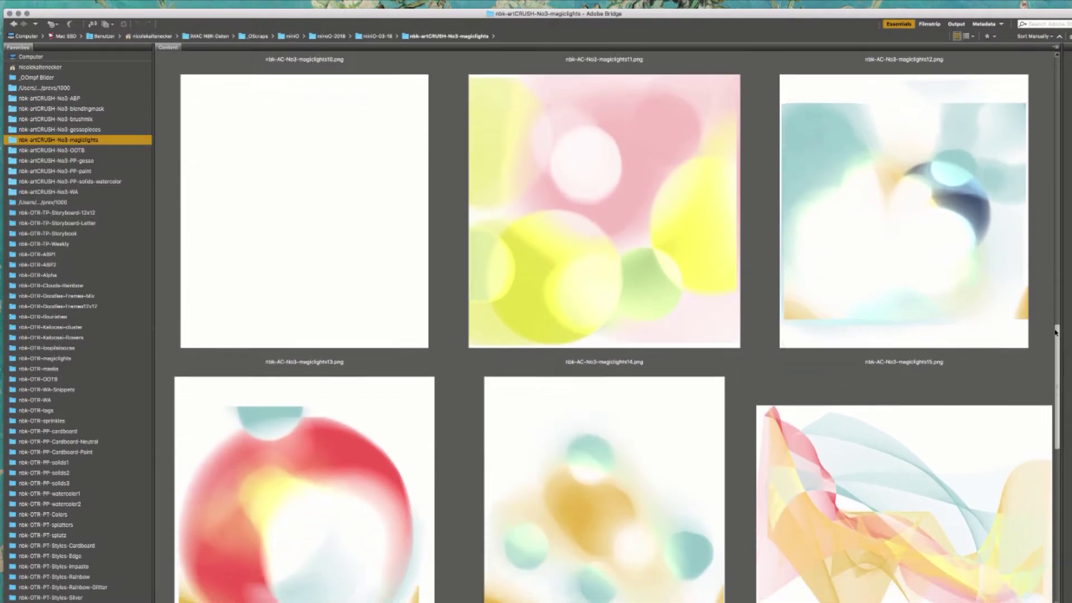
{"action": "scroll", "coordinate": [1047, 350], "scroll_direction": "down", "scroll_amount": 10}
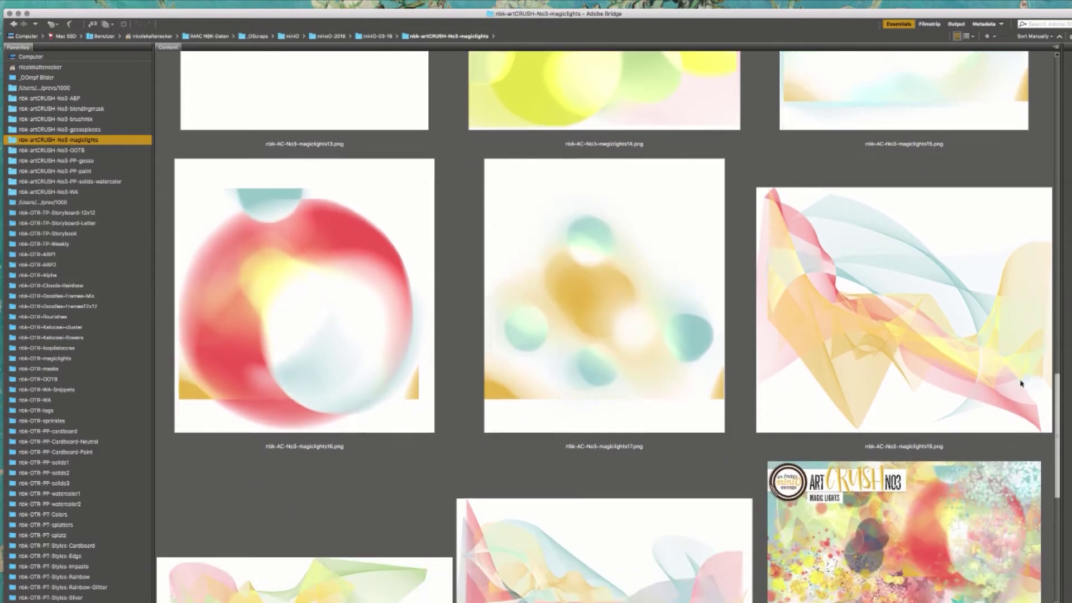
{"action": "scroll", "coordinate": [1001, 404], "scroll_direction": "down", "scroll_amount": 7}
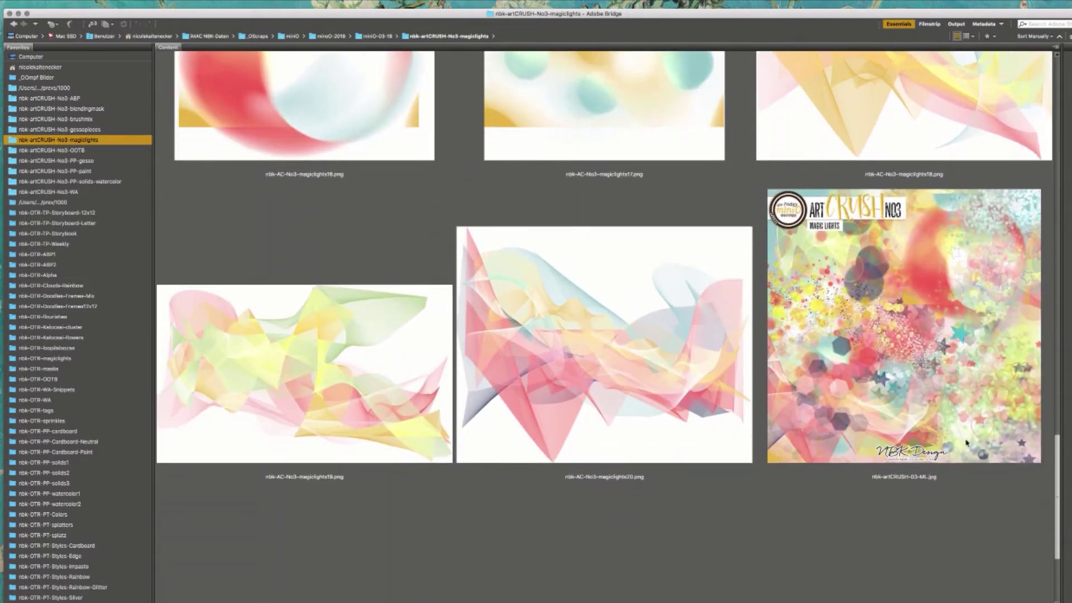
- Preview nbk-AC-No3-magiclights20.png in full screen, deselect it and return to the start of the magiclights folder
{"action": "left_click", "coordinate": [692, 350]}
{"action": "key", "text": "space"}
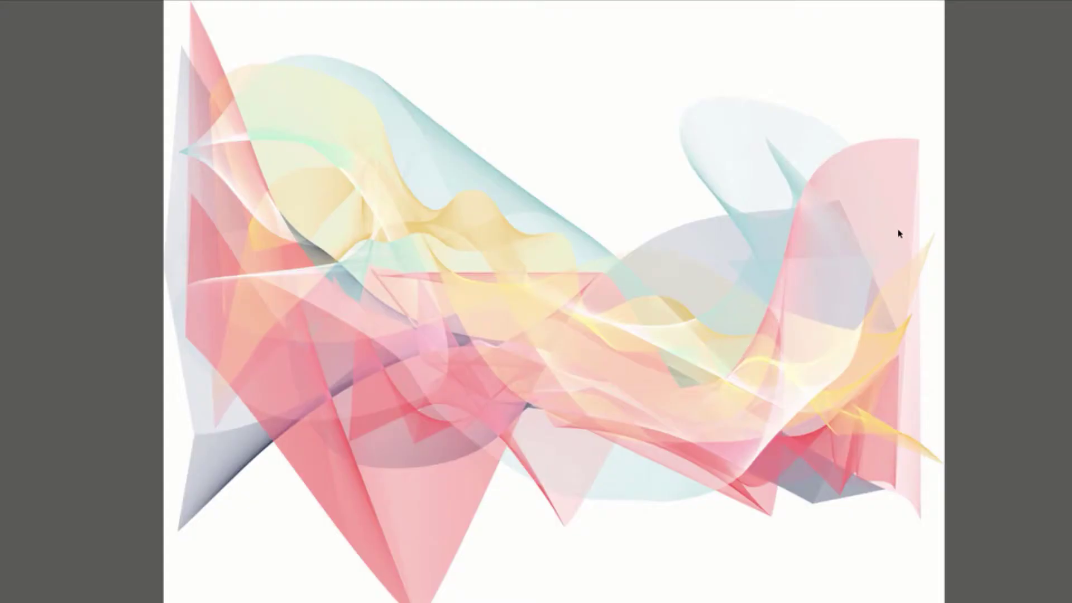
{"action": "key", "text": "space"}
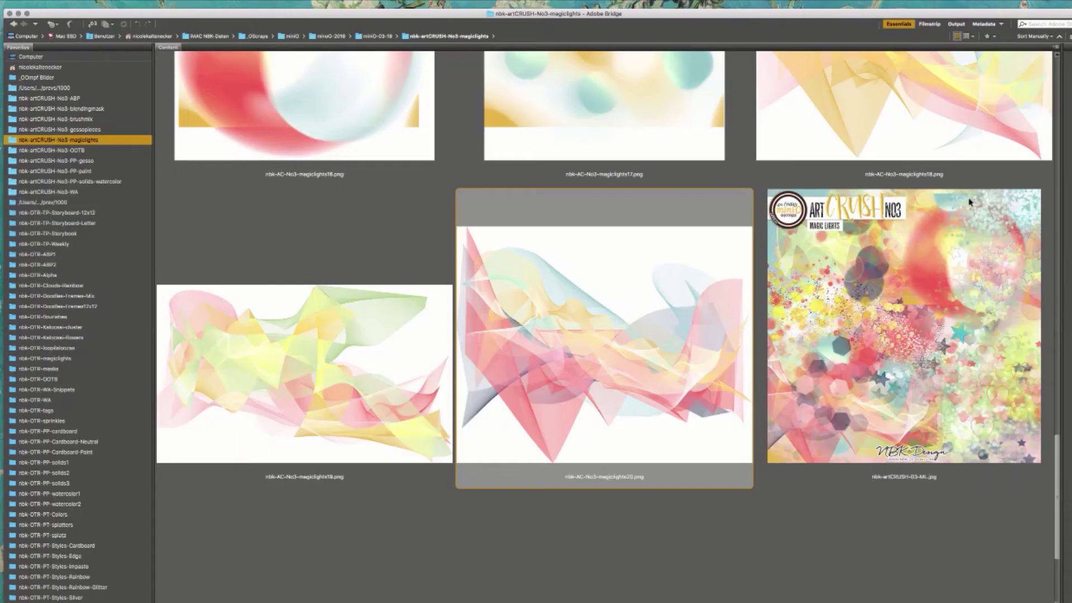
{"action": "left_click", "coordinate": [851, 519]}
{"action": "left_click_drag", "start_coordinate": [1058, 448], "coordinate": [922, 11]}
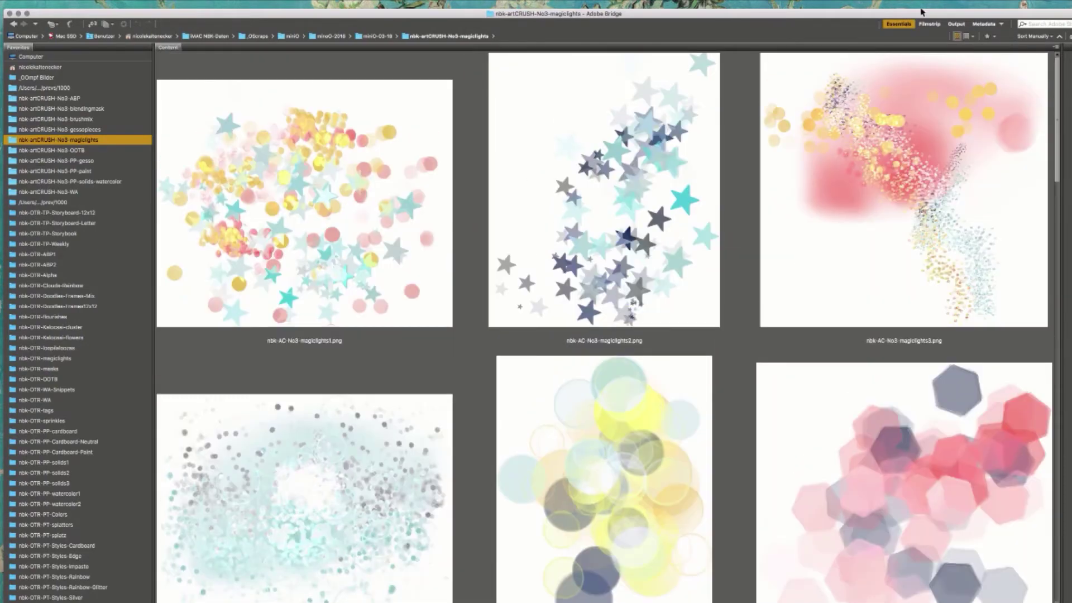
- Open the nbk-artCRUSH-No3-OOTB folder of layered frames and select nbk-artCRUSH-No3-OOTB-1.psd
{"action": "left_click", "coordinate": [99, 151]}
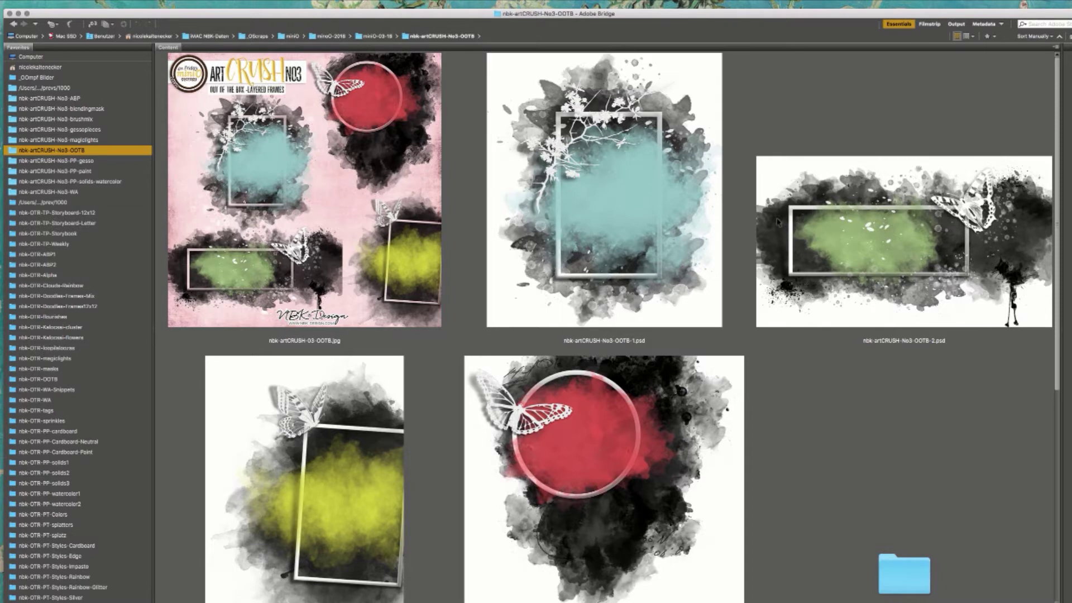
{"action": "left_click", "coordinate": [685, 215]}
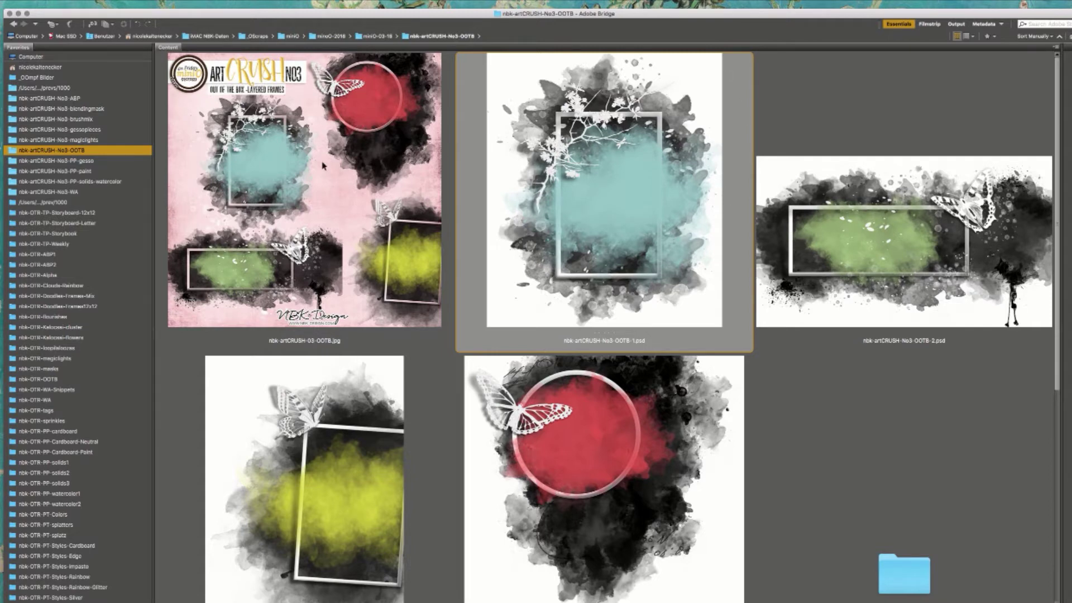
- Open the nbk-artCRUSH-No3-PP-gesso folder and preview the first gesso paper, nbk-artCRUSH-No3-PP-gesso1.jpg, in full screen
{"action": "left_click", "coordinate": [111, 161]}
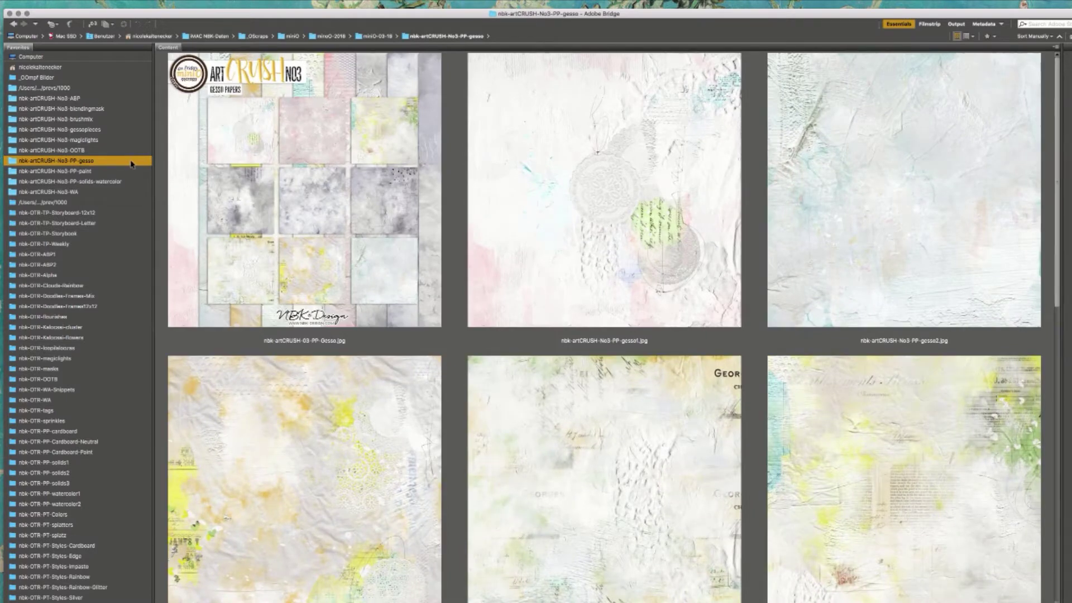
{"action": "left_click", "coordinate": [1053, 97]}
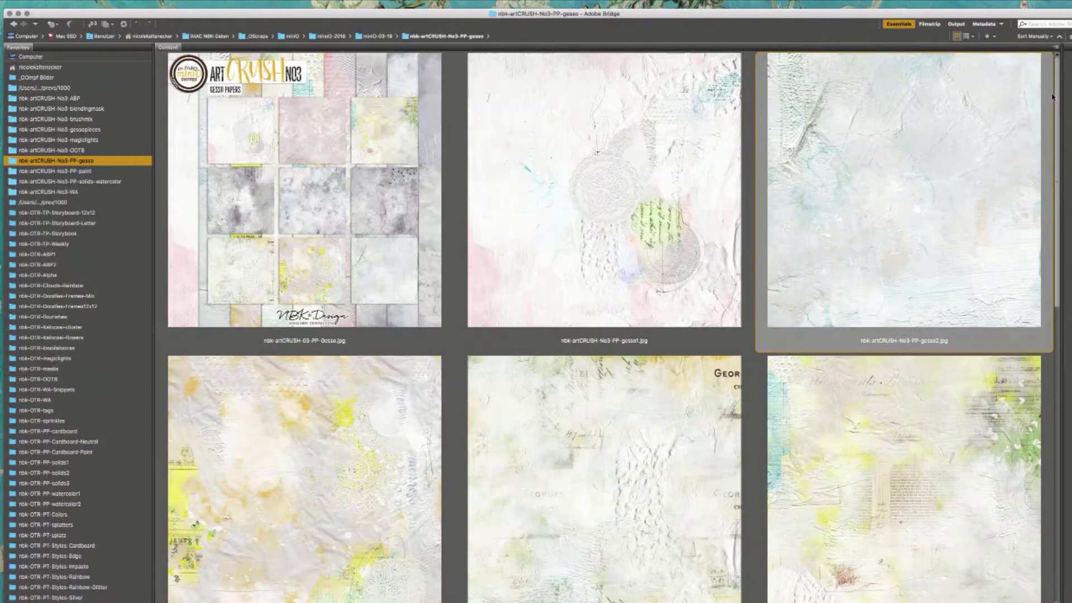
{"action": "left_click", "coordinate": [724, 190]}
{"action": "key", "text": "space"}
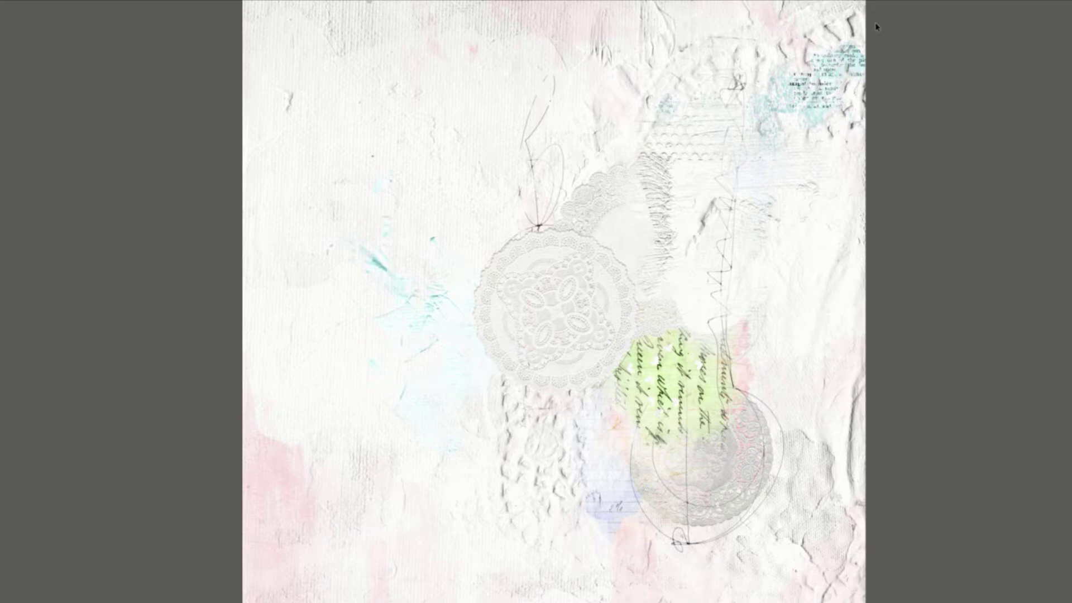
- Page through the remaining gesso papers in full screen up to nbk-artCRUSH-No3-PP-gesso9.jpg, close the preview and return to the start of the folder
{"action": "key", "text": "Right"}
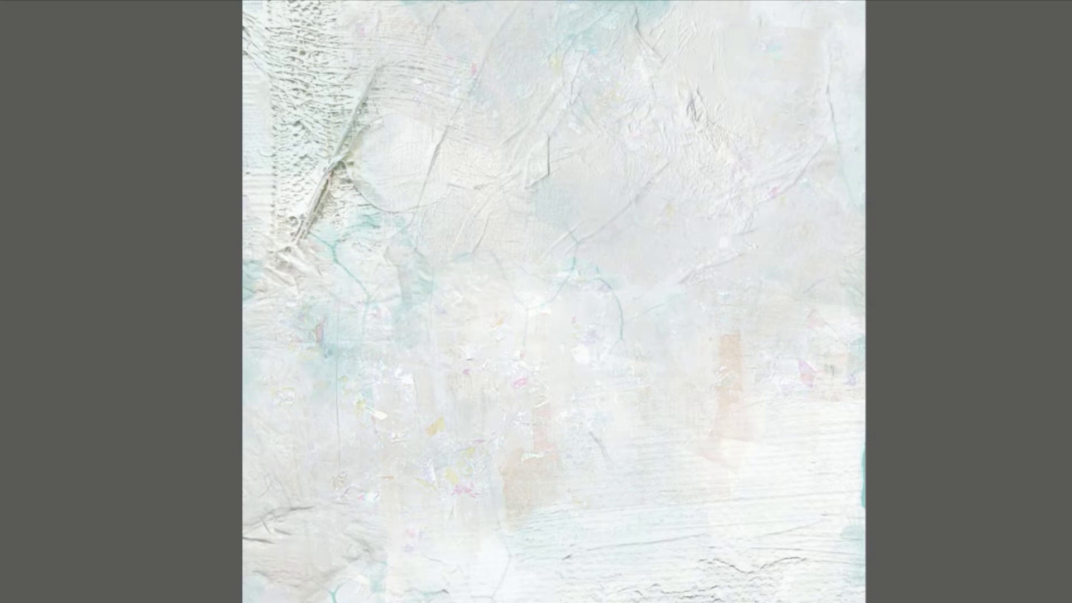
{"action": "key", "text": "Right"}
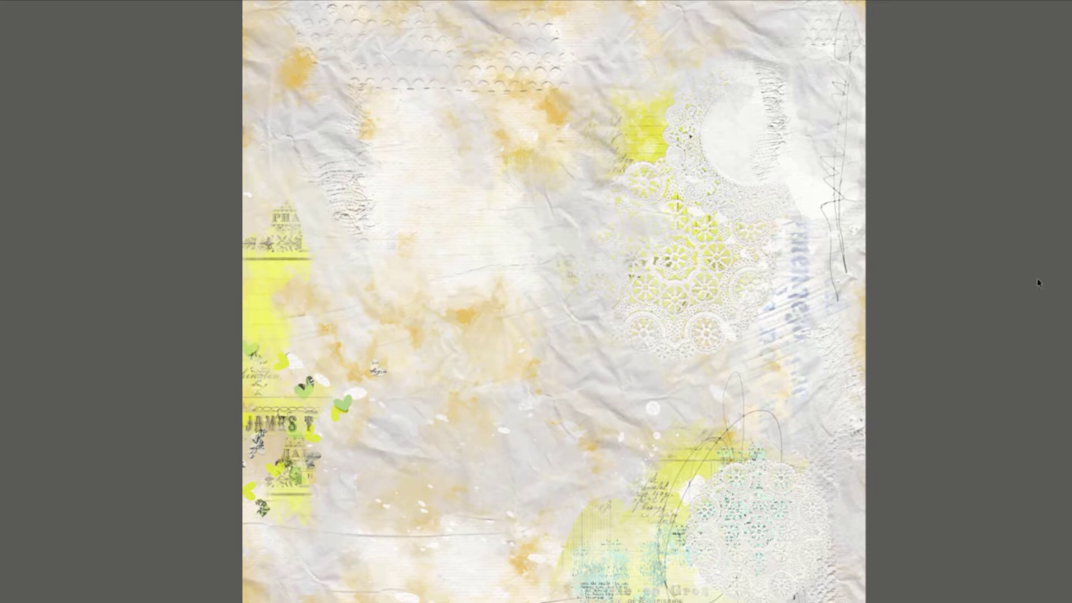
{"action": "key", "text": "Right"}
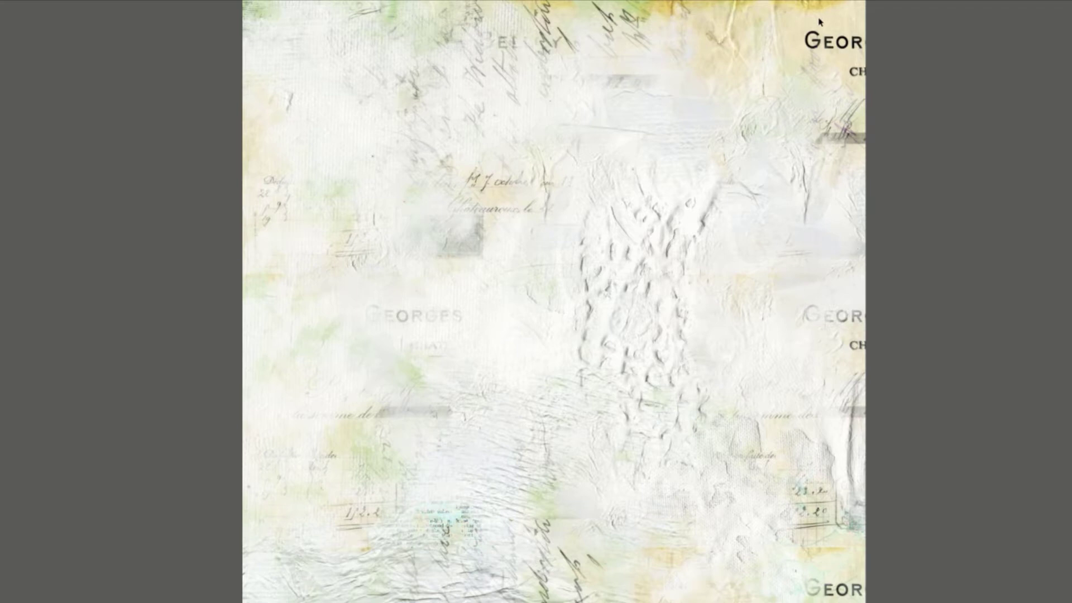
{"action": "key", "text": "Right"}
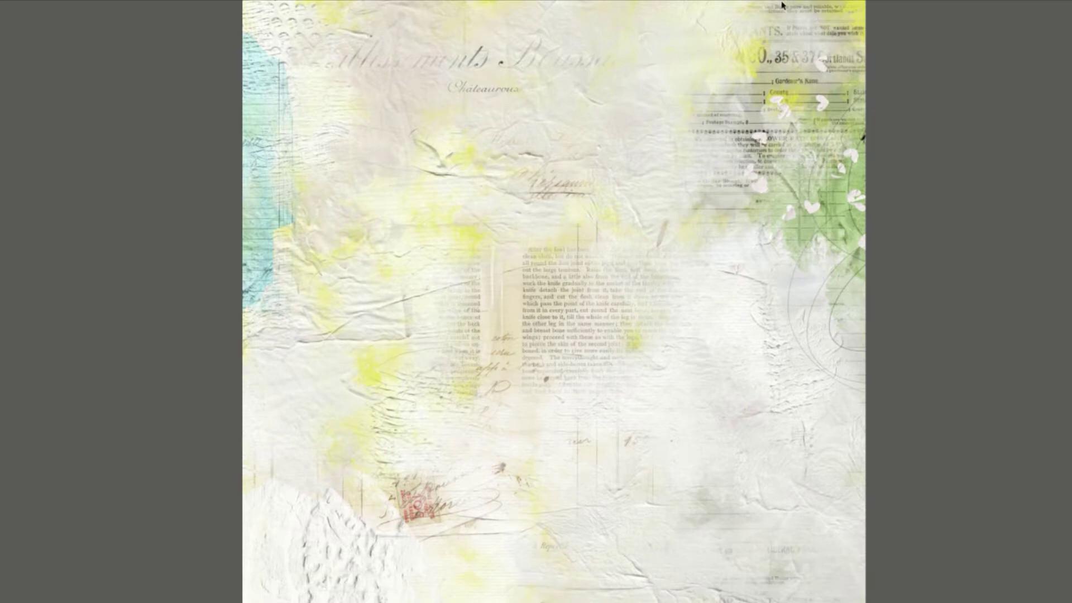
{"action": "key", "text": "Right"}
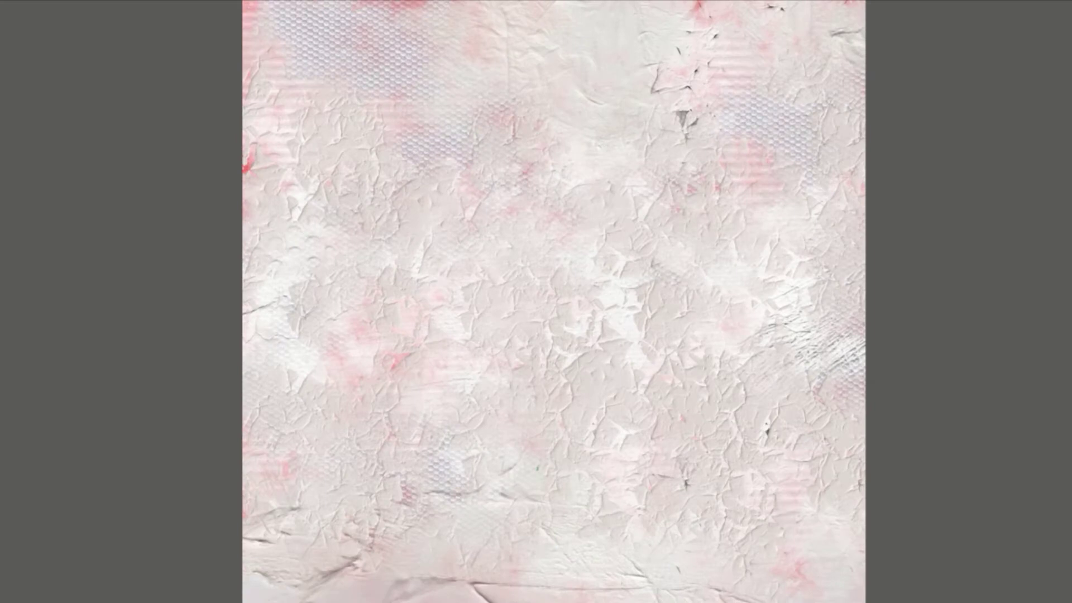
{"action": "key", "text": "Right"}
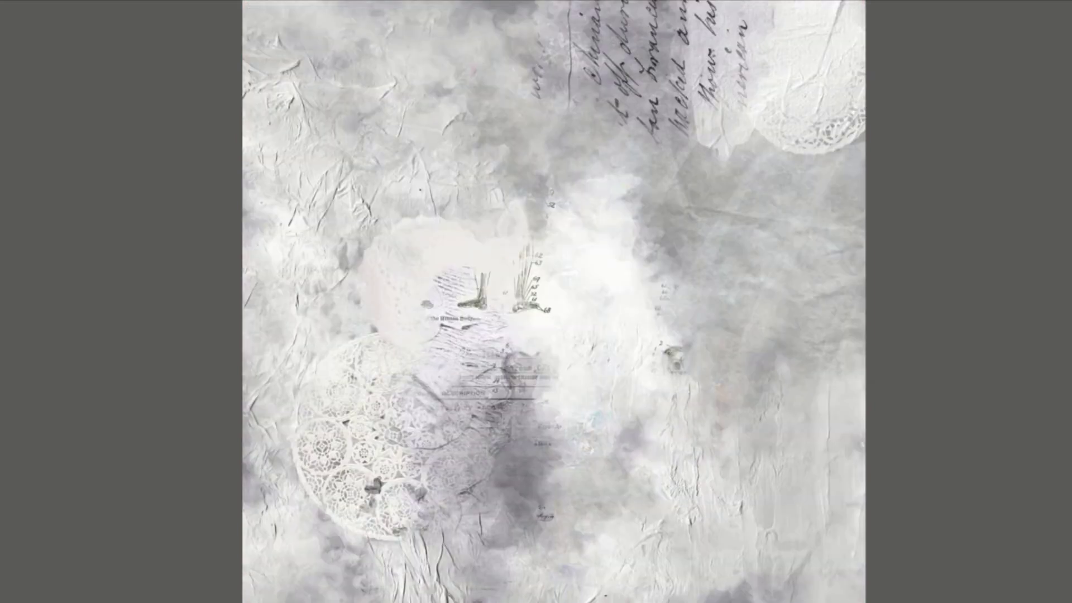
{"action": "key", "text": "Right"}
{"action": "key", "text": "Right"}
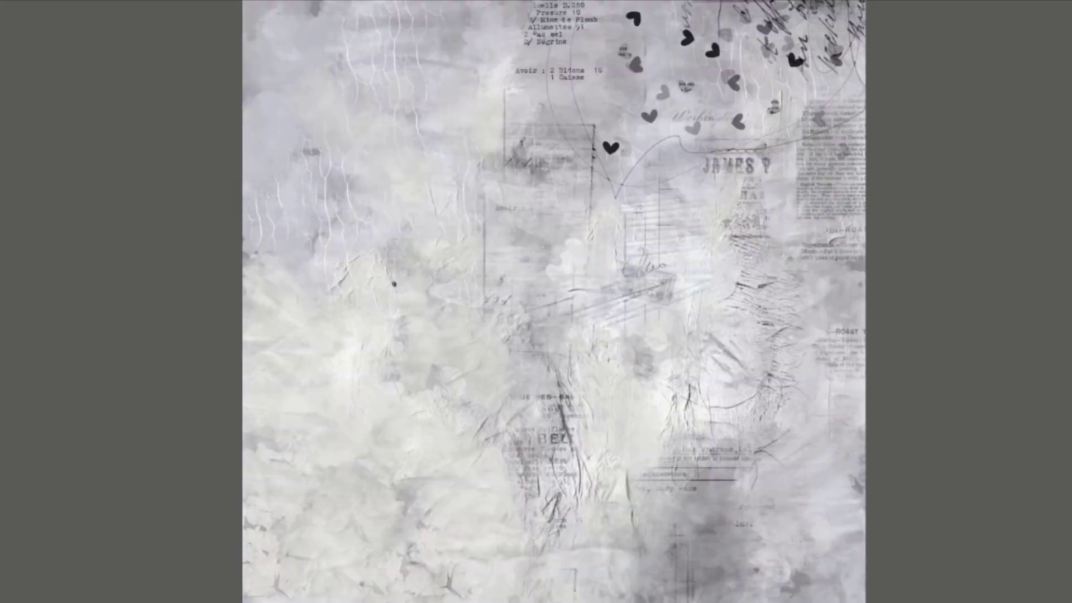
{"action": "key", "text": "space"}
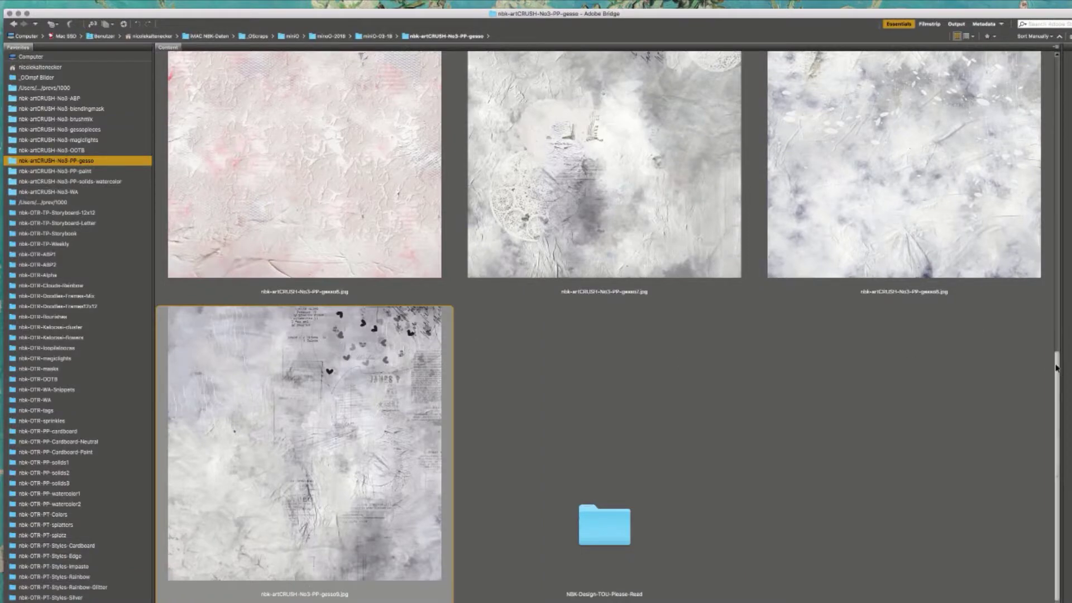
{"action": "scroll", "coordinate": [1045, 358], "scroll_direction": "up", "scroll_amount": 2}
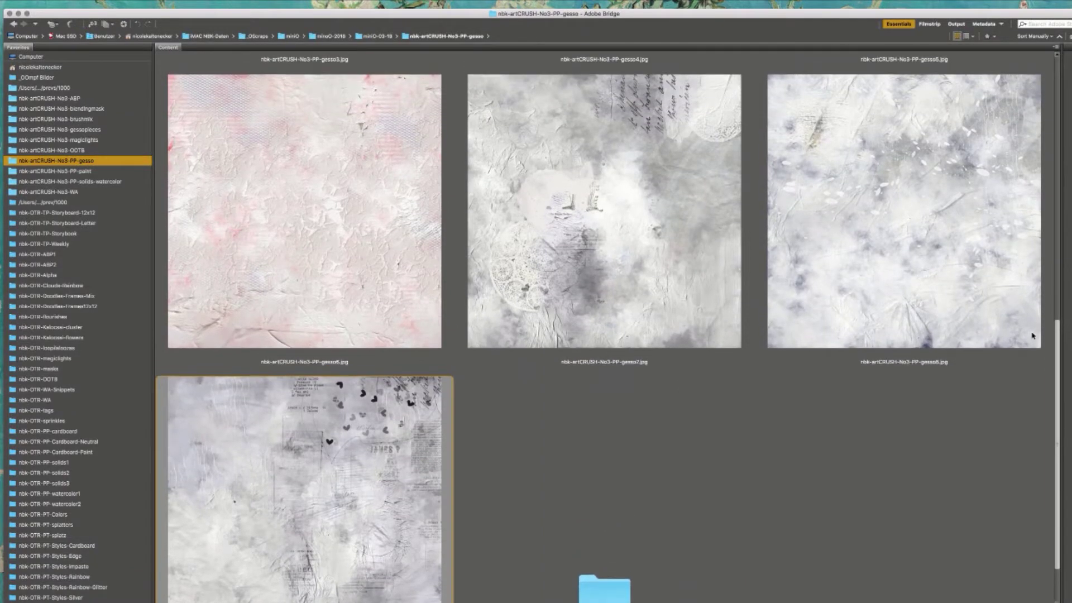
{"action": "scroll", "coordinate": [965, 203], "scroll_direction": "up", "scroll_amount": 15}
{"action": "scroll", "coordinate": [935, 121], "scroll_direction": "up", "scroll_amount": 5}
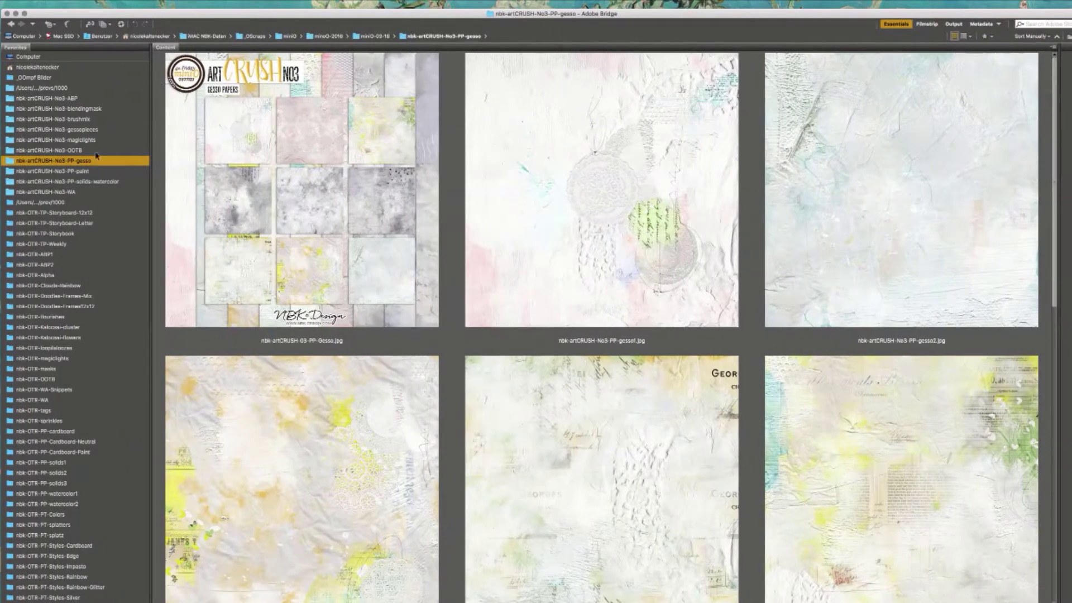
- Open the nbk-artCRUSH-No3-PP-paint folder and open its first painted paper, nbk-artCRUSH-No3-PP-paint-1.JPG, in Photoshop
{"action": "left_click", "coordinate": [103, 174]}
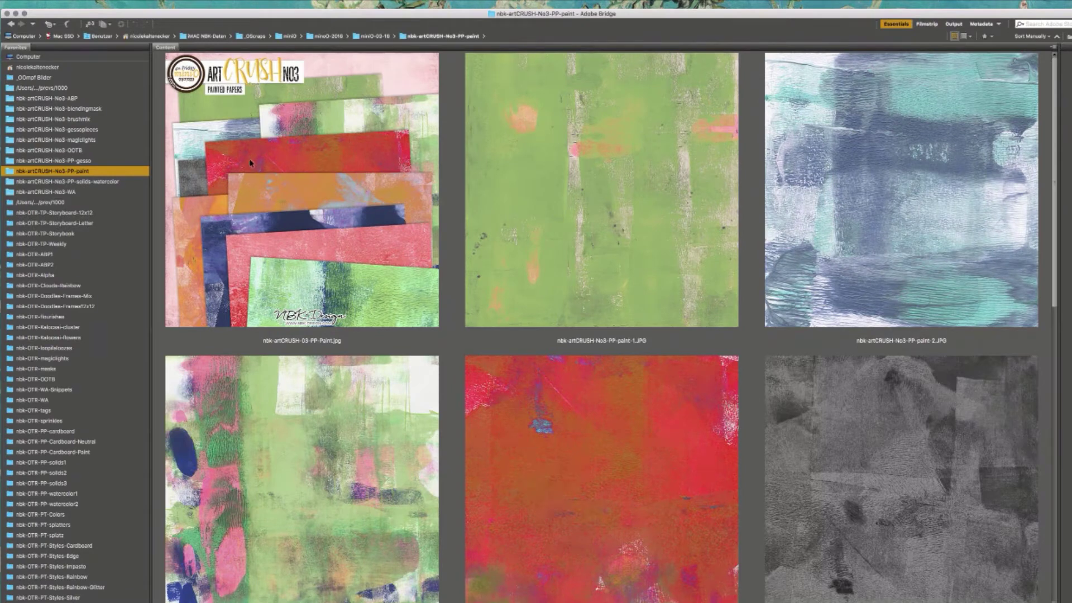
{"action": "left_click", "coordinate": [672, 117]}
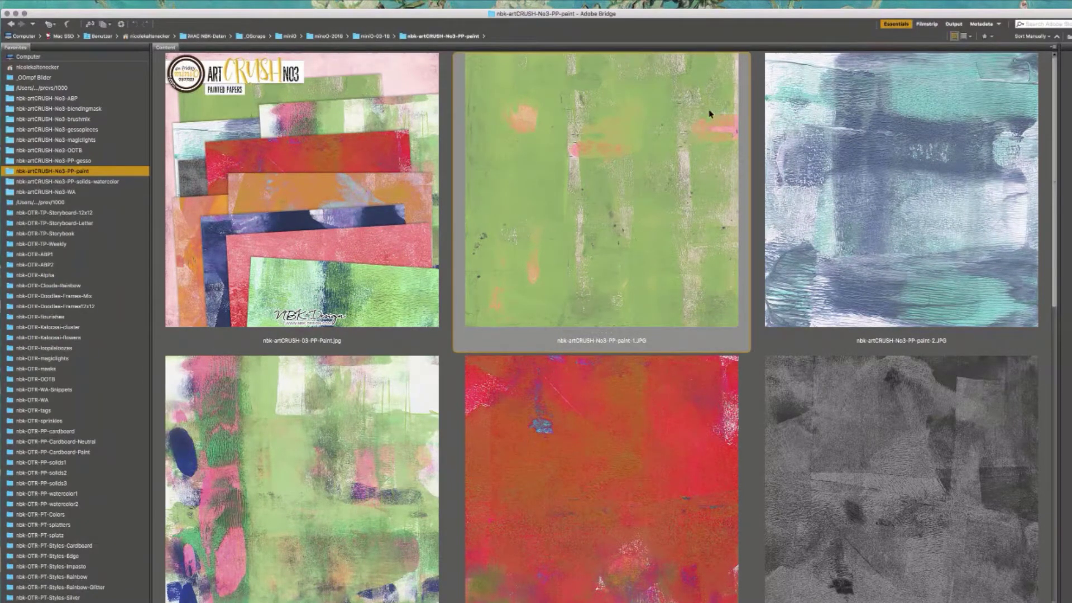
{"action": "double_click", "coordinate": [701, 115]}
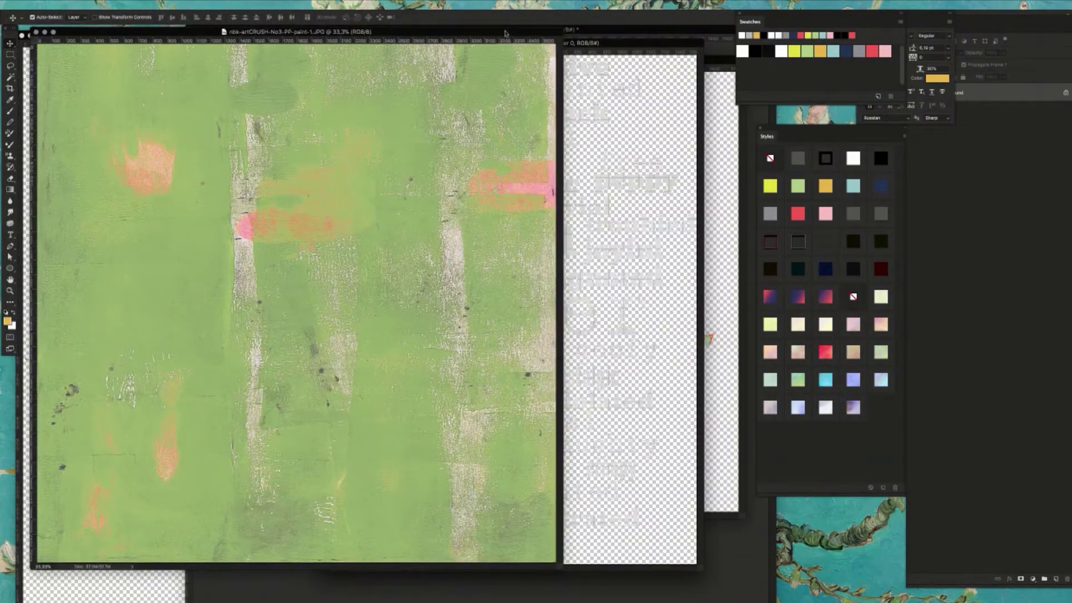
- Move and enlarge the paint-1 document window to view the whole green paper, and close the document
{"action": "left_click_drag", "start_coordinate": [472, 31], "coordinate": [627, 43]}
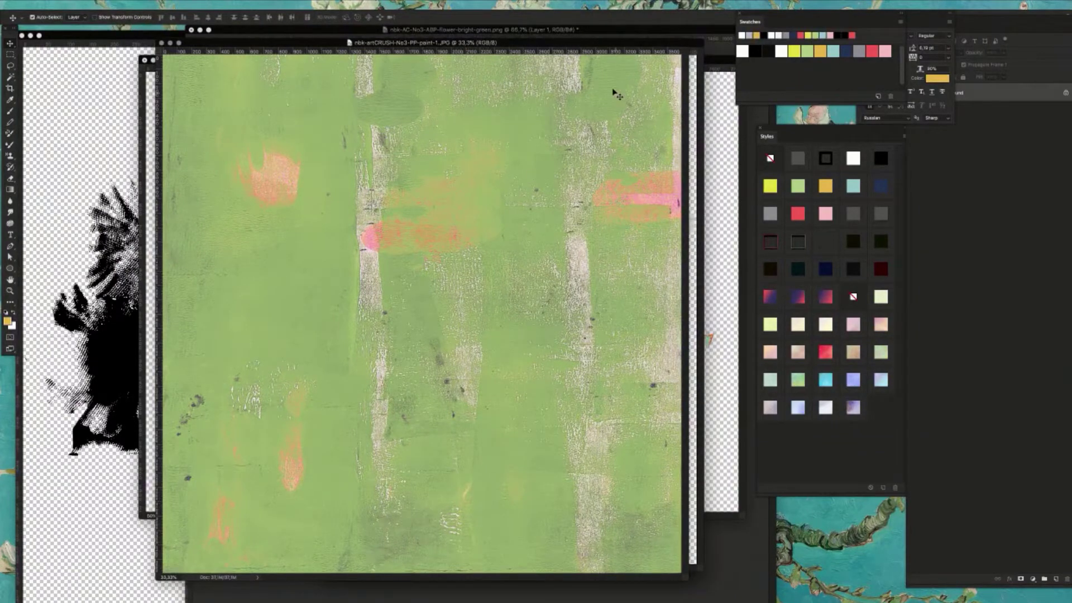
{"action": "left_click_drag", "start_coordinate": [585, 39], "coordinate": [584, 31]}
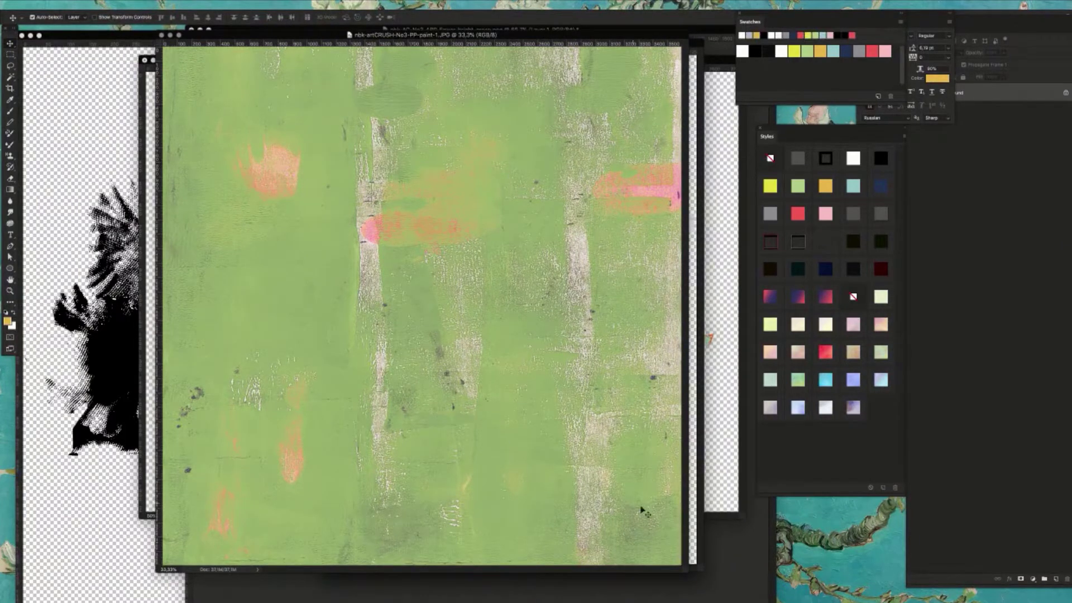
{"action": "left_click_drag", "start_coordinate": [690, 570], "coordinate": [726, 602]}
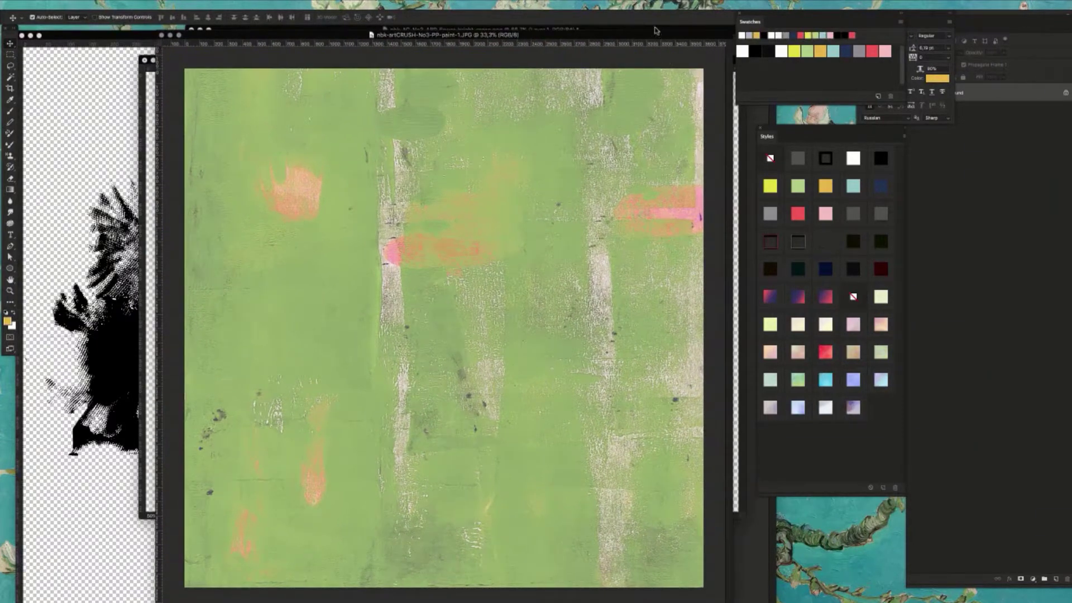
{"action": "left_click_drag", "start_coordinate": [657, 41], "coordinate": [658, 36]}
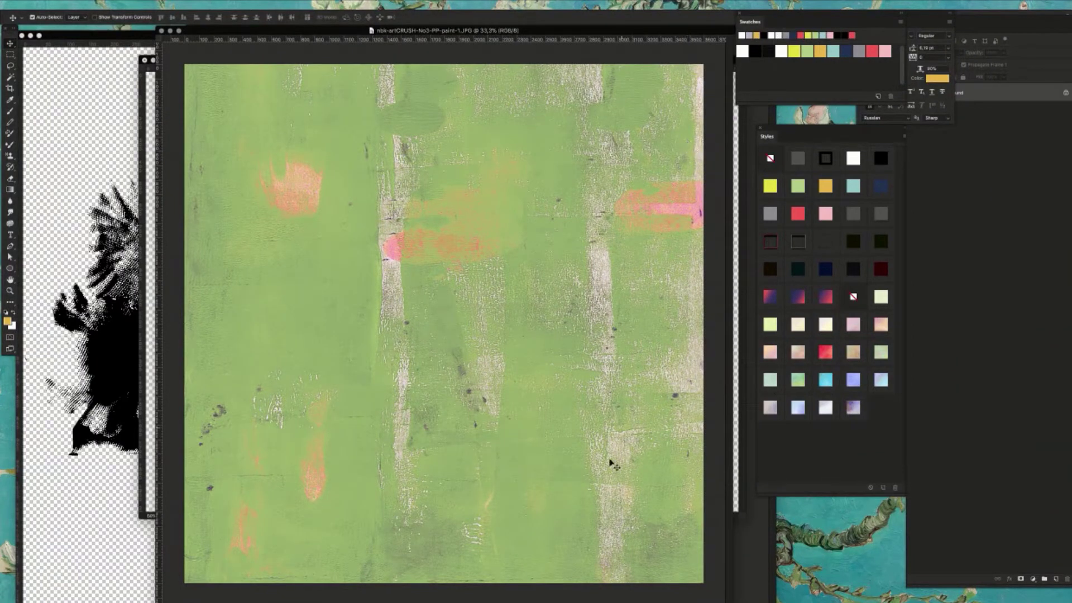
{"action": "key", "text": "super+w"}
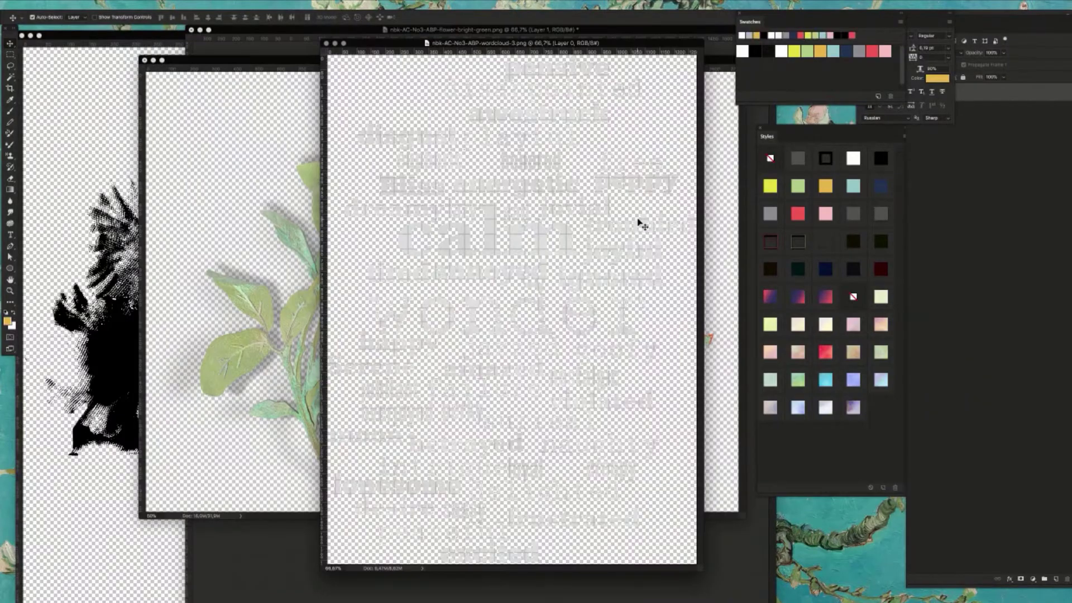
- Switch back to Bridge, select nbk-artCRUSH-No3-PP-paint-2.JPG and look over the painted papers below it
{"action": "key", "text": "super+Tab"}
{"action": "left_click", "coordinate": [845, 136]}
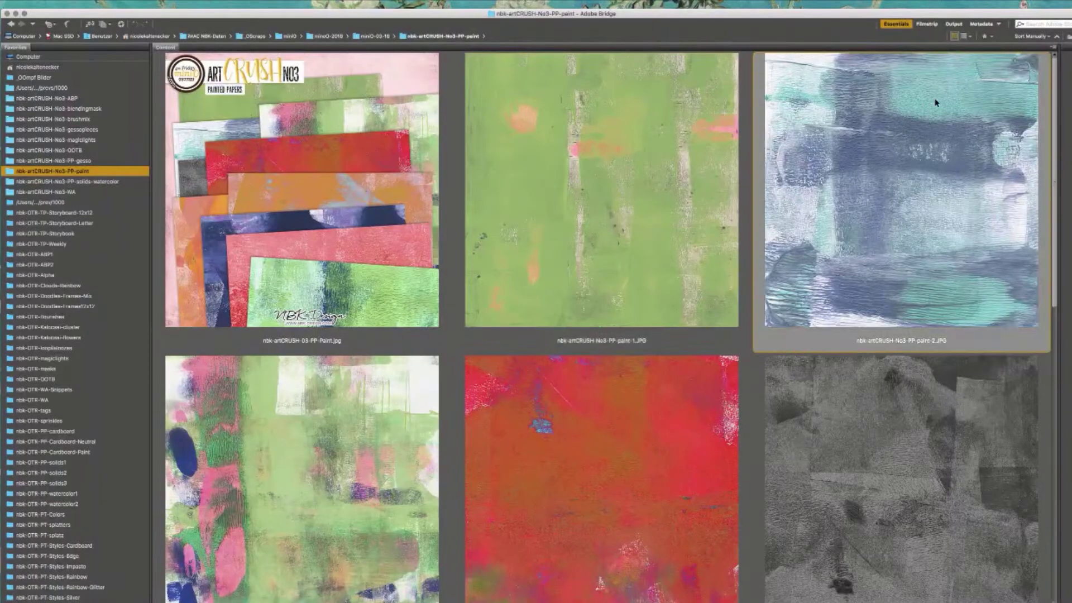
{"action": "scroll", "coordinate": [1052, 111], "scroll_direction": "down", "scroll_amount": 5}
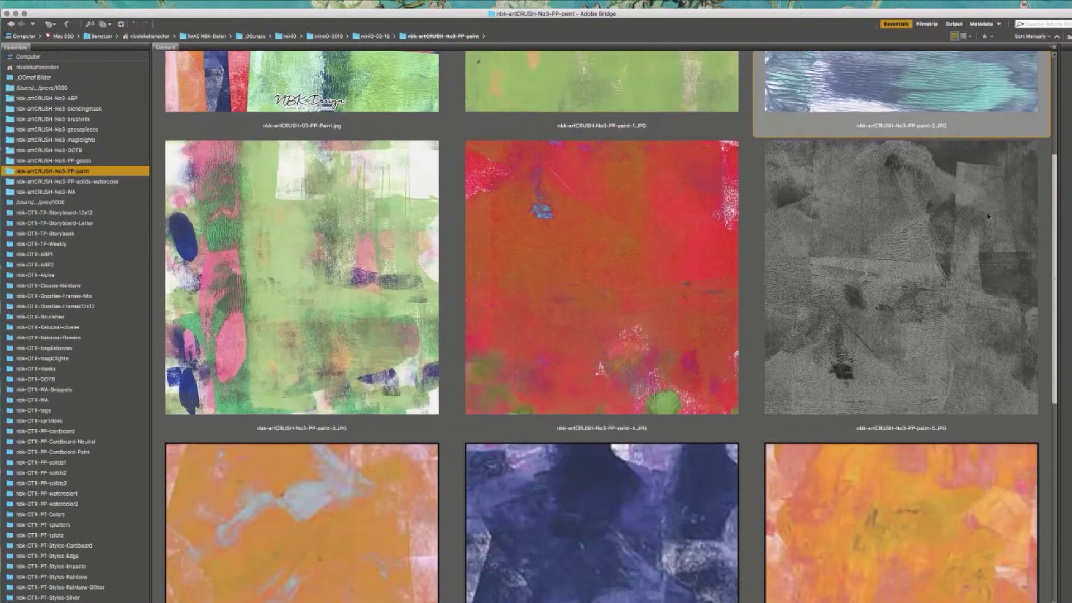
{"action": "scroll", "coordinate": [1005, 95], "scroll_direction": "up", "scroll_amount": 5}
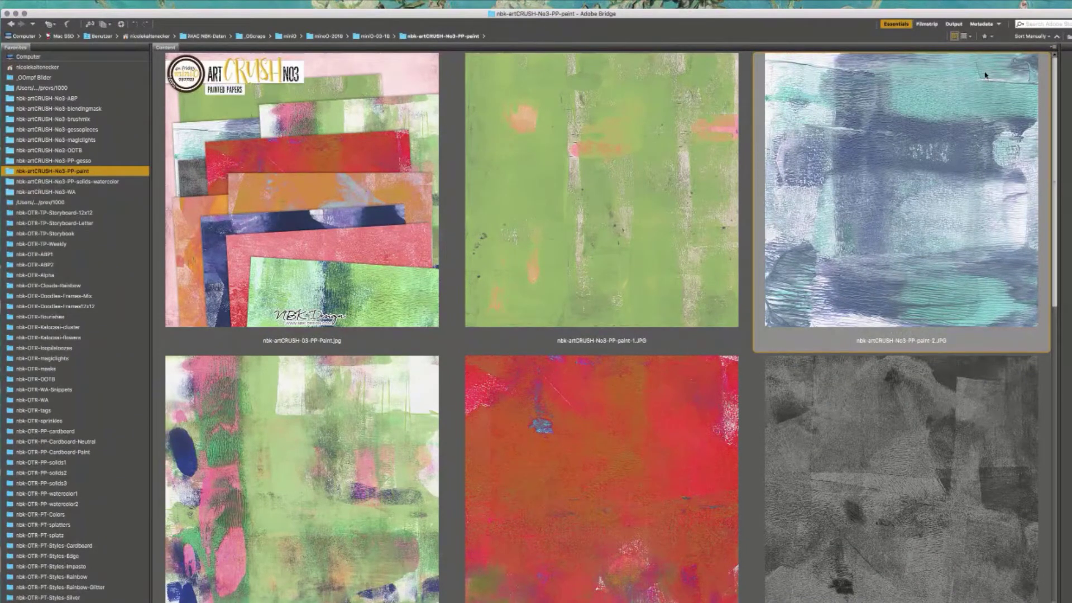
{"action": "scroll", "coordinate": [984, 76], "scroll_direction": "down", "scroll_amount": 5}
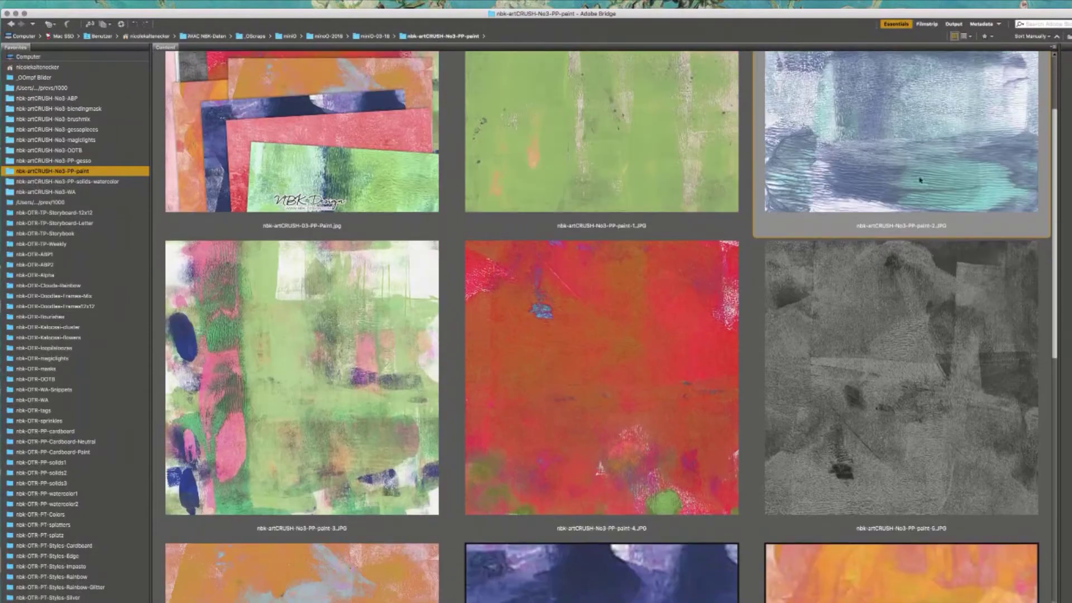
{"action": "scroll", "coordinate": [879, 254], "scroll_direction": "down", "scroll_amount": 5}
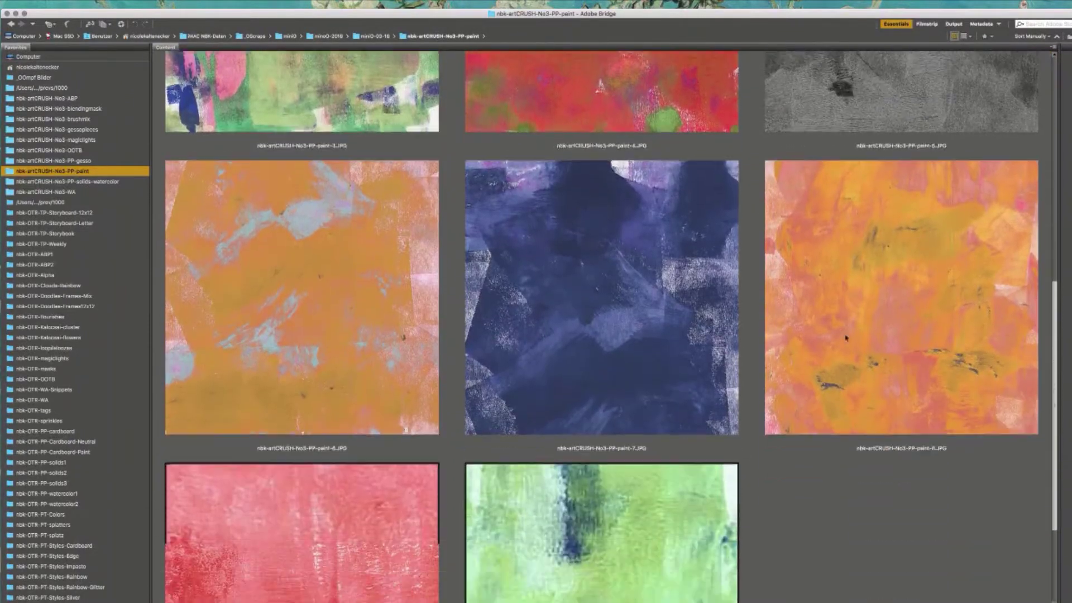
{"action": "scroll", "coordinate": [842, 378], "scroll_direction": "up", "scroll_amount": 5}
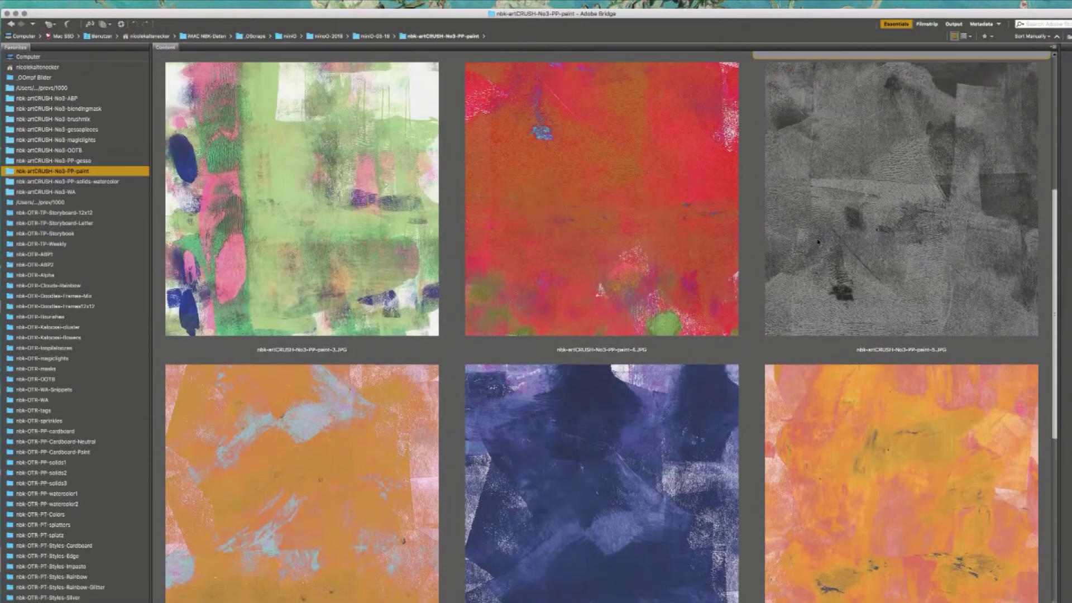
- Point out painted papers 3, 4 and 5 by selecting each of them in turn
{"action": "left_click", "coordinate": [335, 246]}
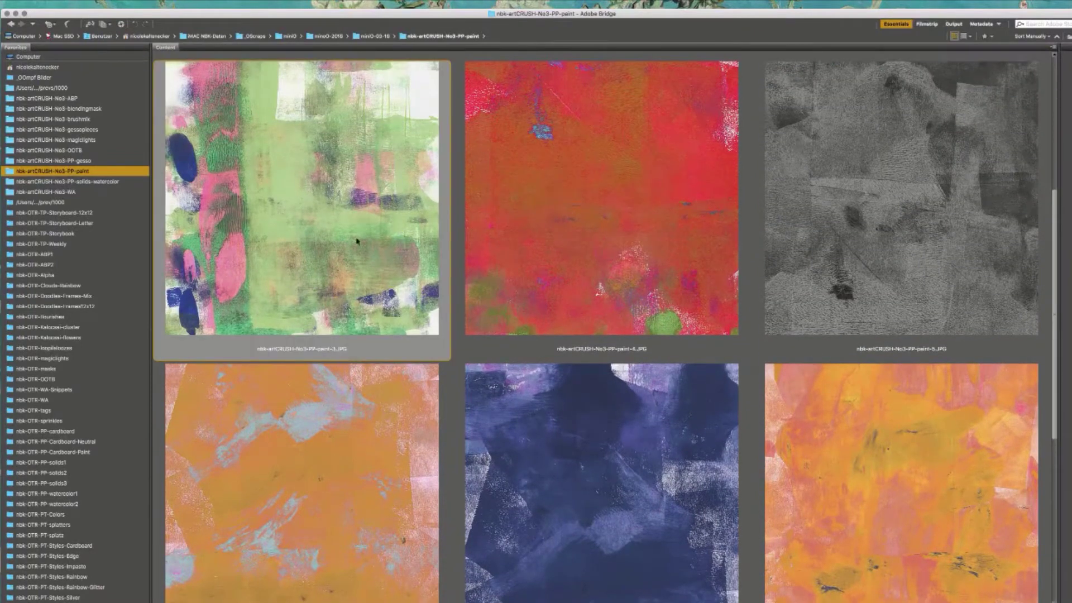
{"action": "left_click", "coordinate": [641, 199]}
{"action": "left_click", "coordinate": [888, 132]}
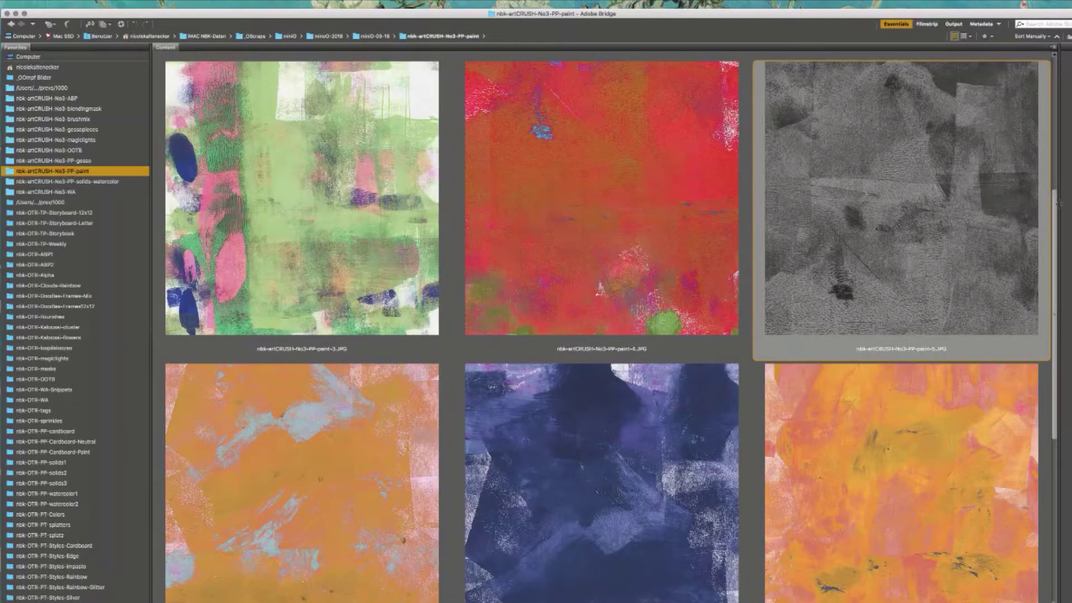
- Select painted papers 6, 7 and 10 one after another and go to the end of the folder
{"action": "scroll", "coordinate": [1054, 207], "scroll_direction": "down", "scroll_amount": 1}
{"action": "scroll", "coordinate": [1054, 207], "scroll_direction": "down", "scroll_amount": 5}
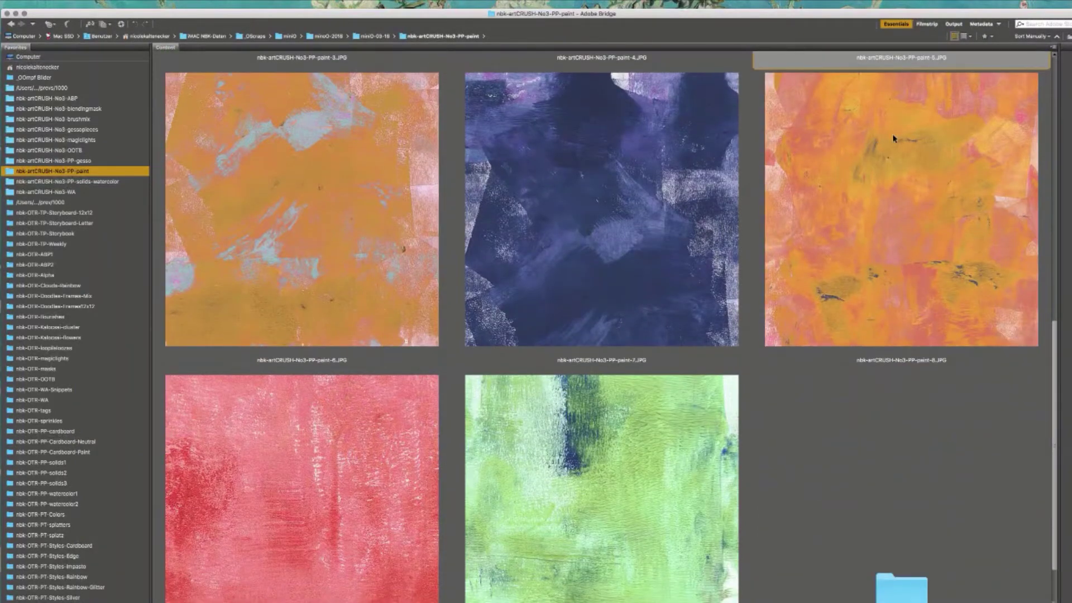
{"action": "left_click", "coordinate": [394, 207]}
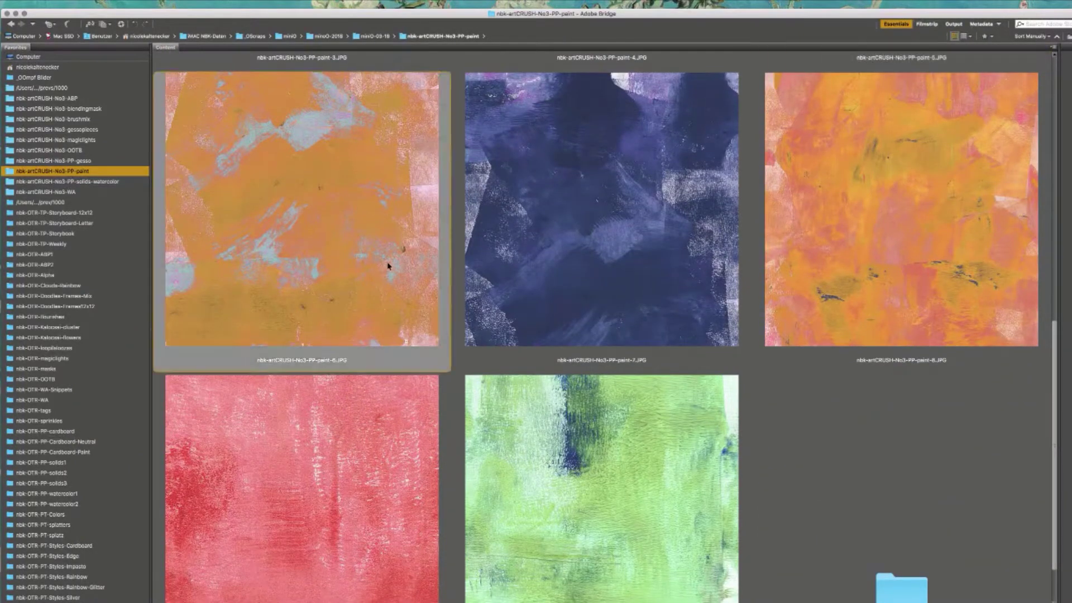
{"action": "left_click", "coordinate": [599, 189]}
{"action": "left_click", "coordinate": [607, 504]}
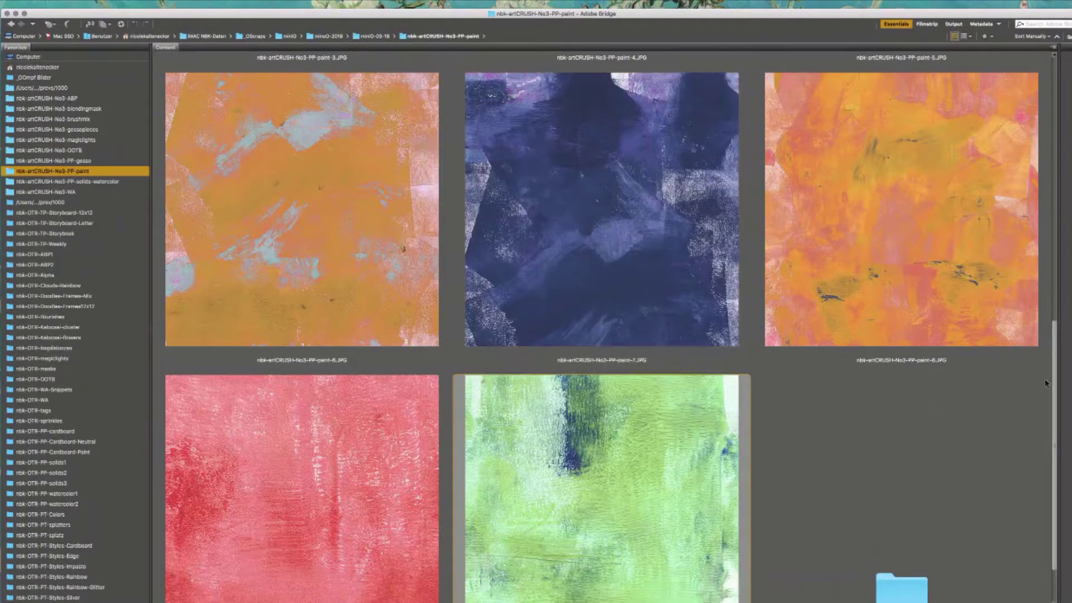
{"action": "scroll", "coordinate": [977, 479], "scroll_direction": "down", "scroll_amount": 2}
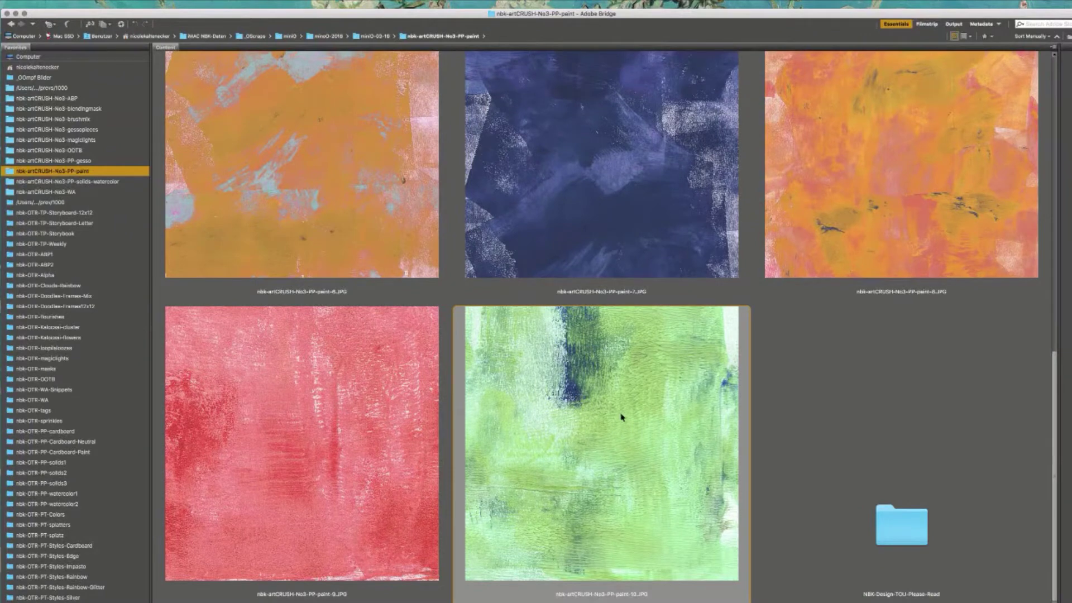
- Preview the red painted paper nbk-artCRUSH-No3-PP-paint-9.JPG in full screen and close the preview
{"action": "left_click", "coordinate": [330, 447]}
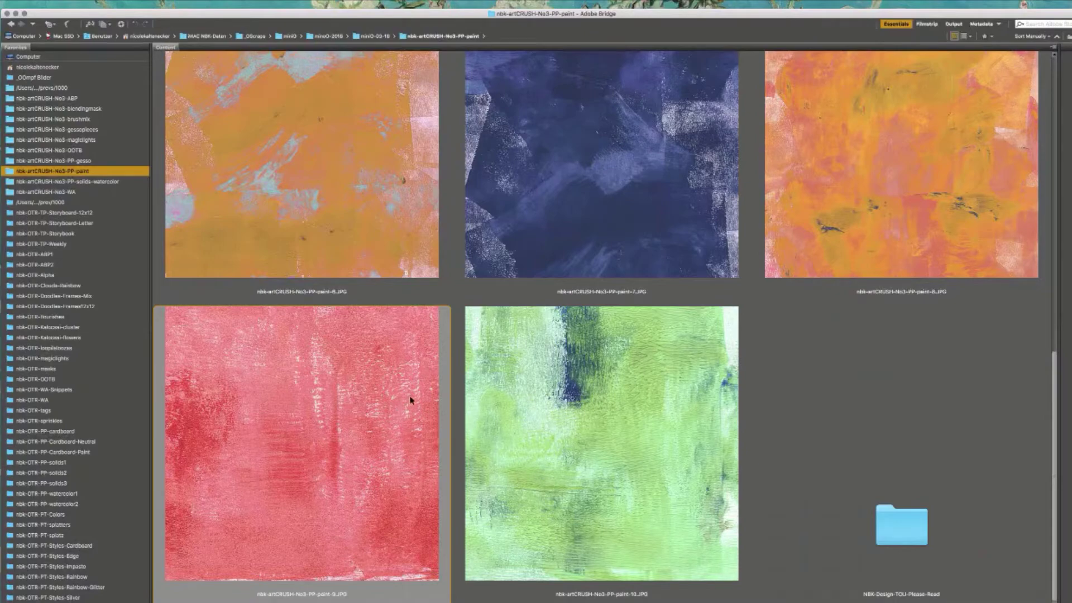
{"action": "key", "text": "space"}
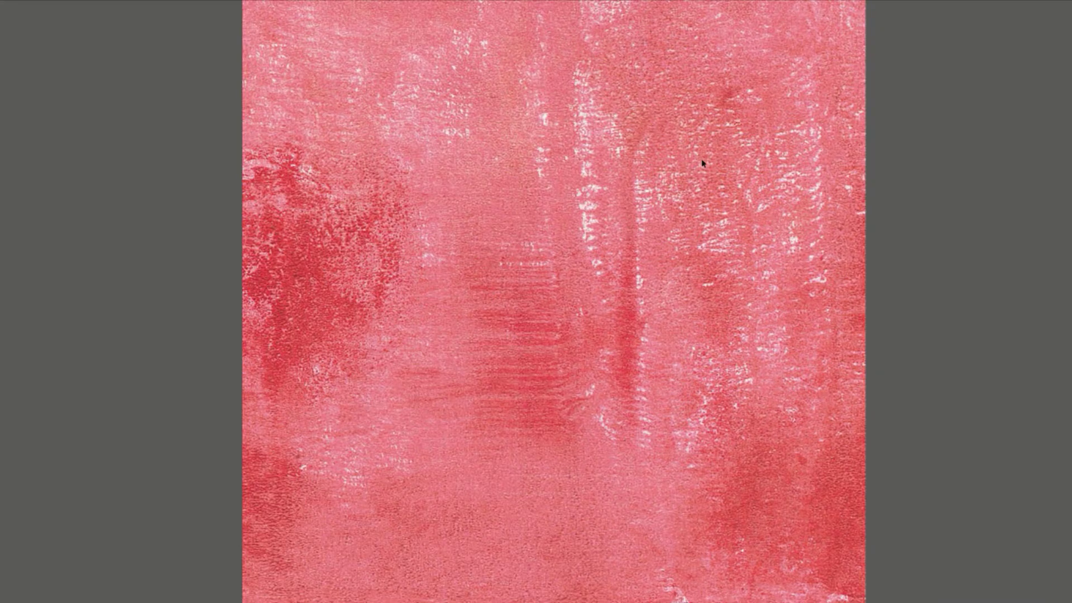
{"action": "key", "text": "space"}
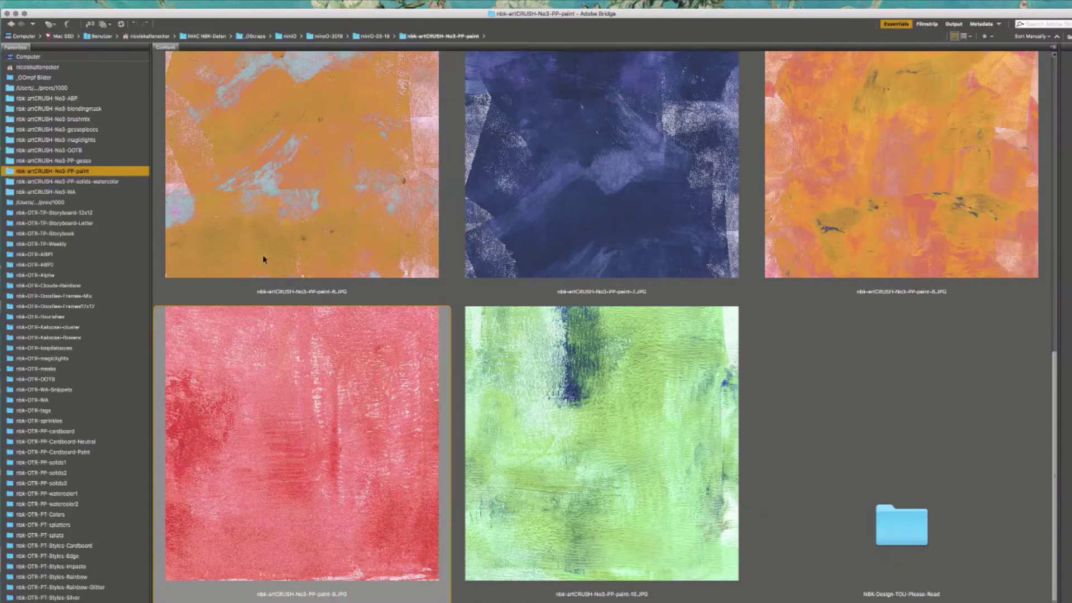
- Open the nbk-artCRUSH-No3-PP-solids-watercolor folder and select nbk-artCRUSH-No3-PP-solid-2.jpg
{"action": "left_click", "coordinate": [111, 184]}
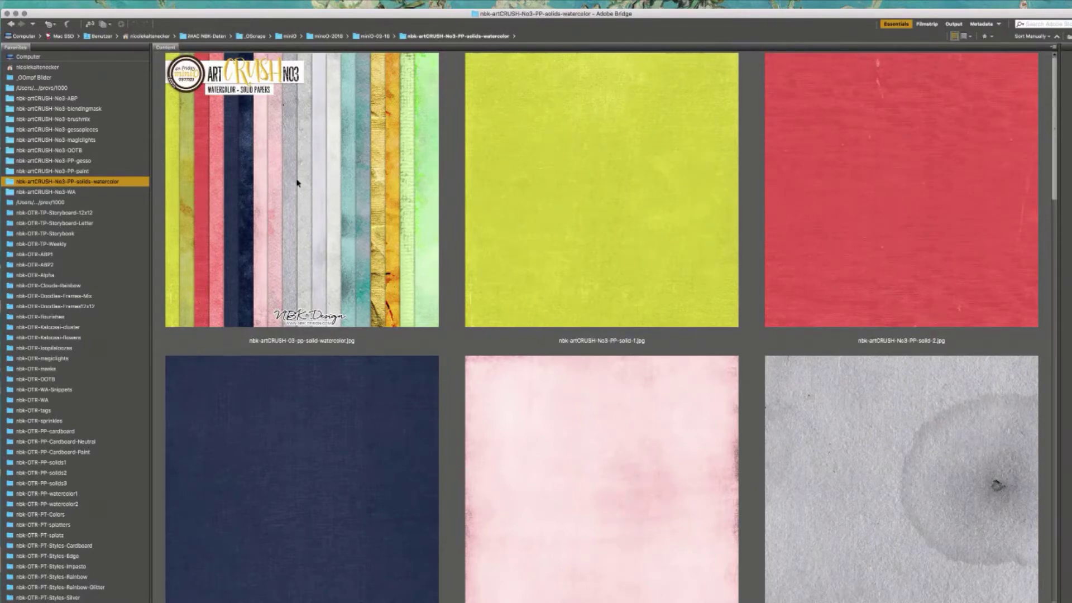
{"action": "left_click", "coordinate": [1031, 92]}
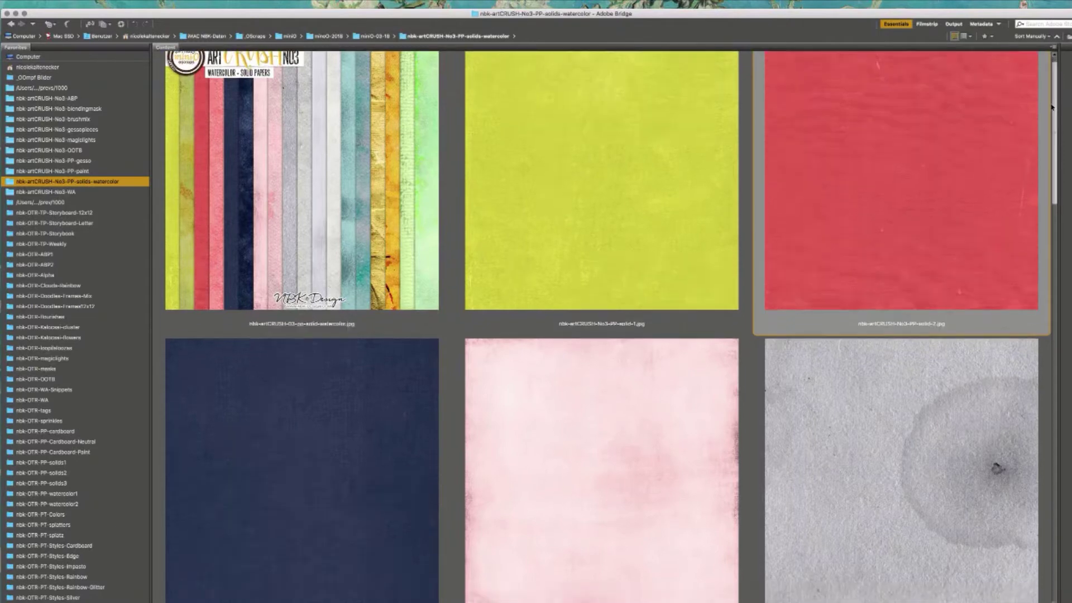
- Browse past the solid papers to the watercolor ones and select nbk-artCRUSH-No3-PP-watercolor-1.jpg
{"action": "scroll", "coordinate": [1051, 105], "scroll_direction": "down", "scroll_amount": 1}
{"action": "left_click_drag", "start_coordinate": [1051, 105], "coordinate": [1034, 202]}
{"action": "scroll", "coordinate": [1033, 202], "scroll_direction": "down", "scroll_amount": 5}
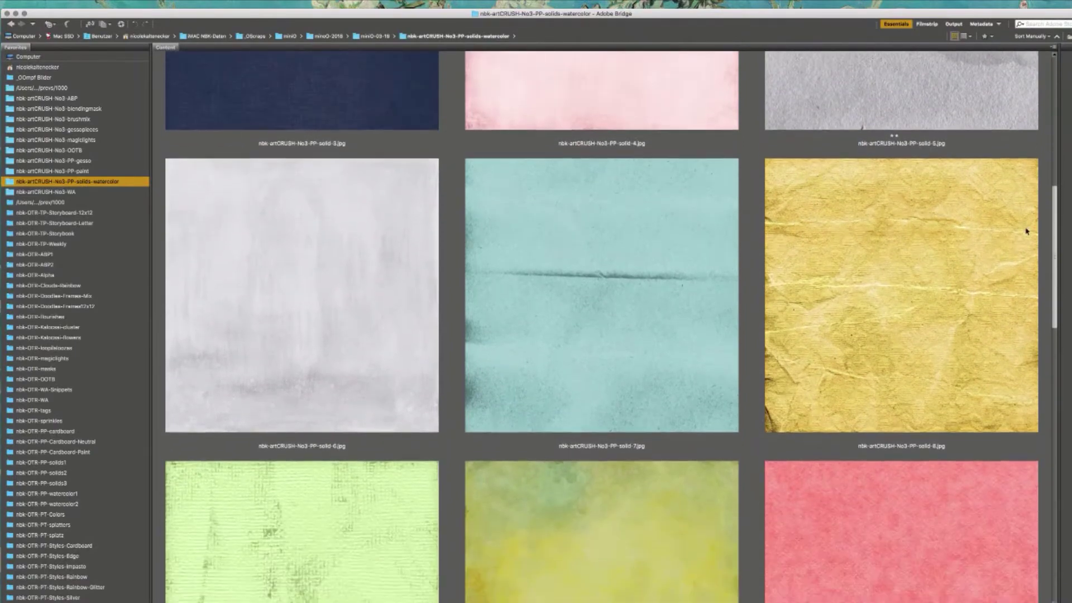
{"action": "scroll", "coordinate": [1016, 258], "scroll_direction": "down", "scroll_amount": 6}
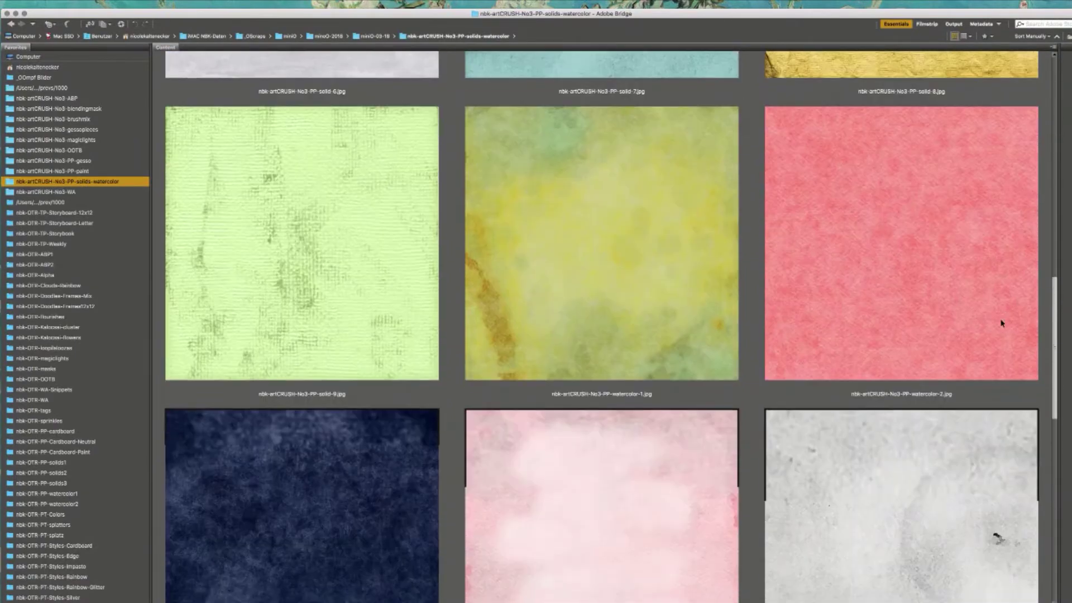
{"action": "left_click", "coordinate": [685, 289]}
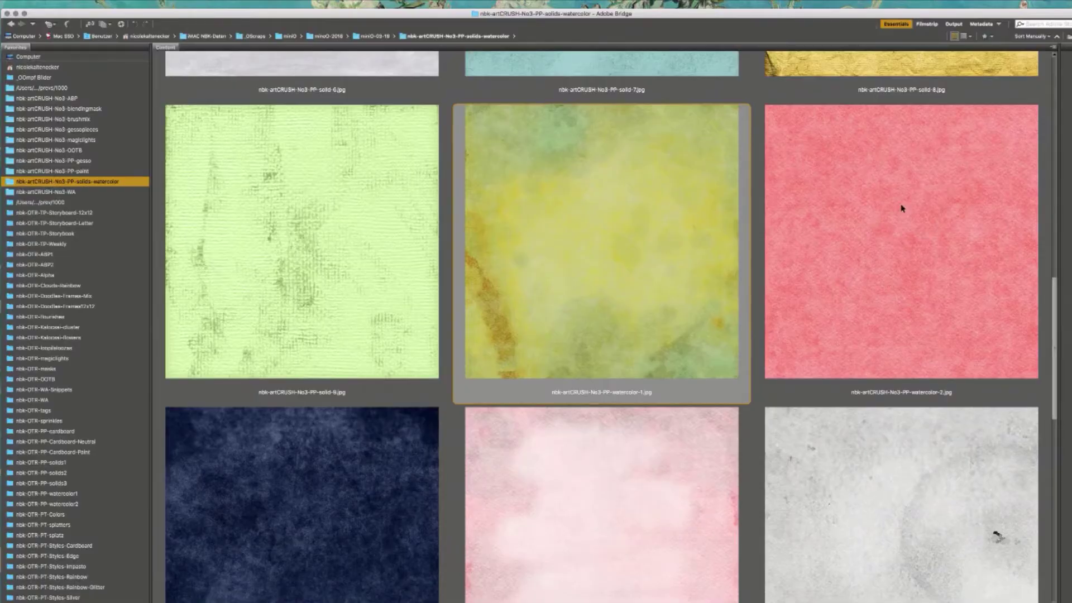
- View the watercolor papers one after another in full screen, starting from watercolor-1, and close the preview
{"action": "key", "text": "space"}
{"action": "key", "text": "Right"}
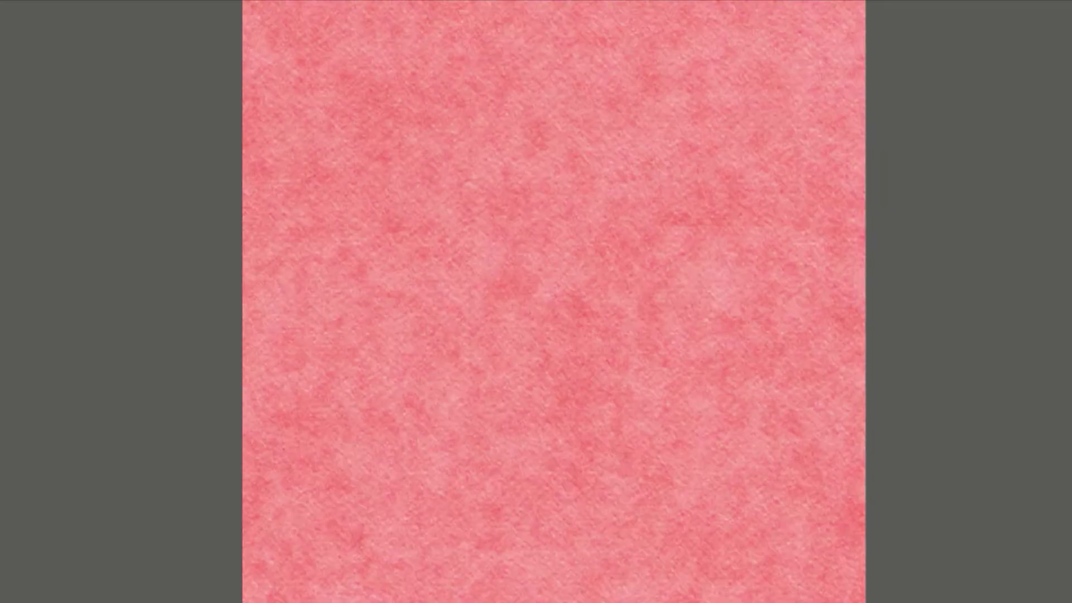
{"action": "key", "text": "Right"}
{"action": "key", "text": "Right"}
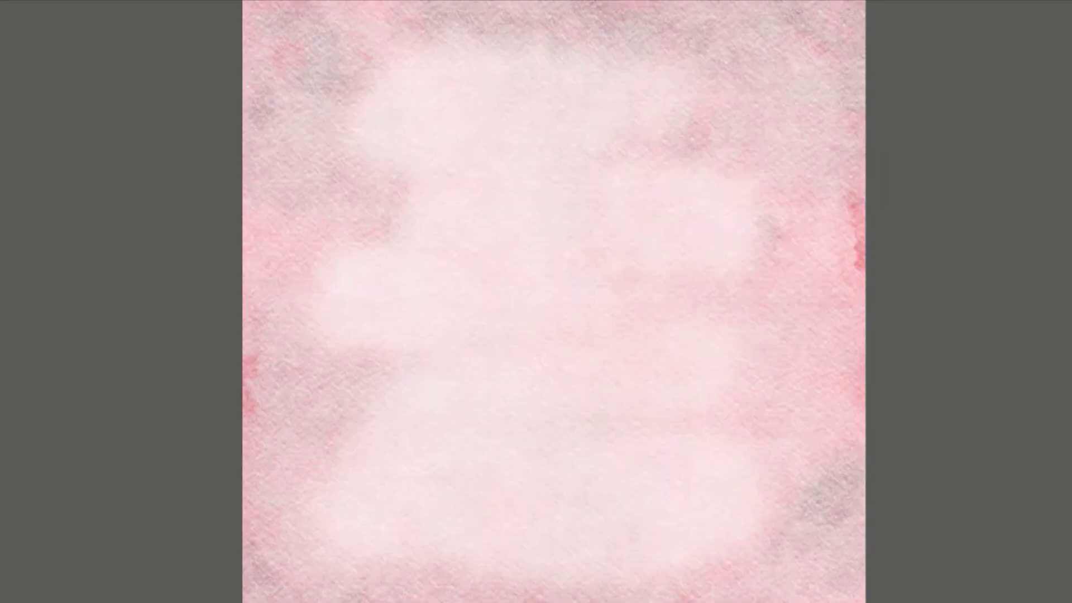
{"action": "key", "text": "Right"}
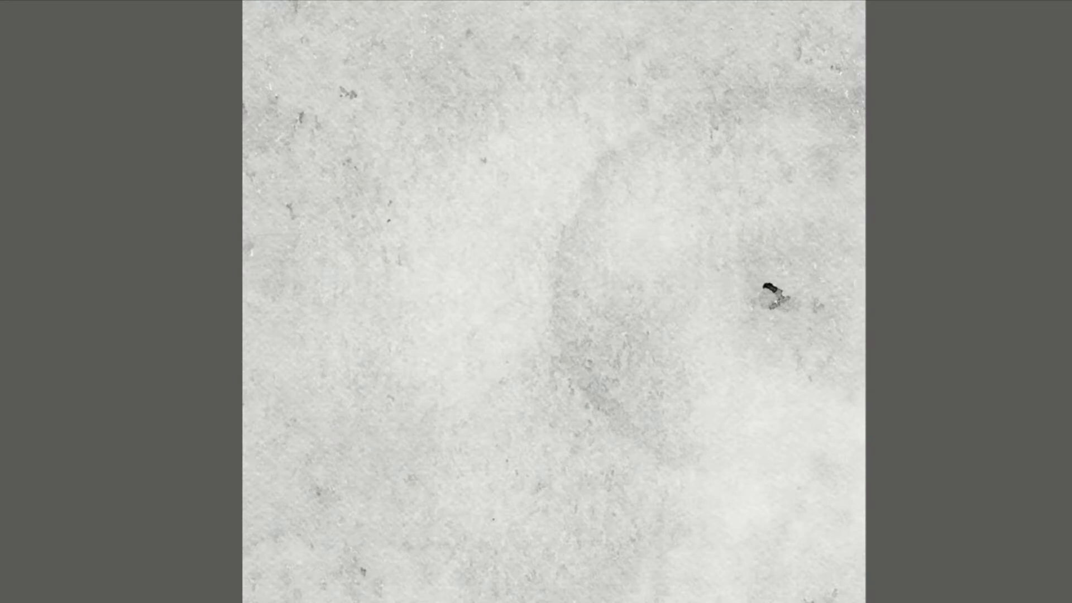
{"action": "key", "text": "Right"}
{"action": "key", "text": "Right"}
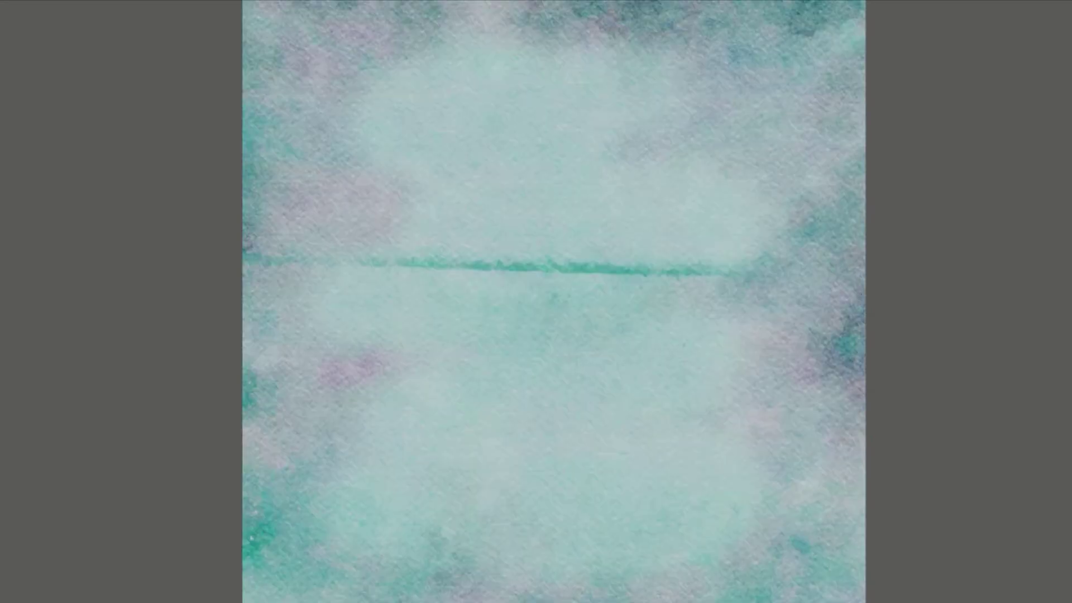
{"action": "key", "text": "Right"}
{"action": "key", "text": "Right"}
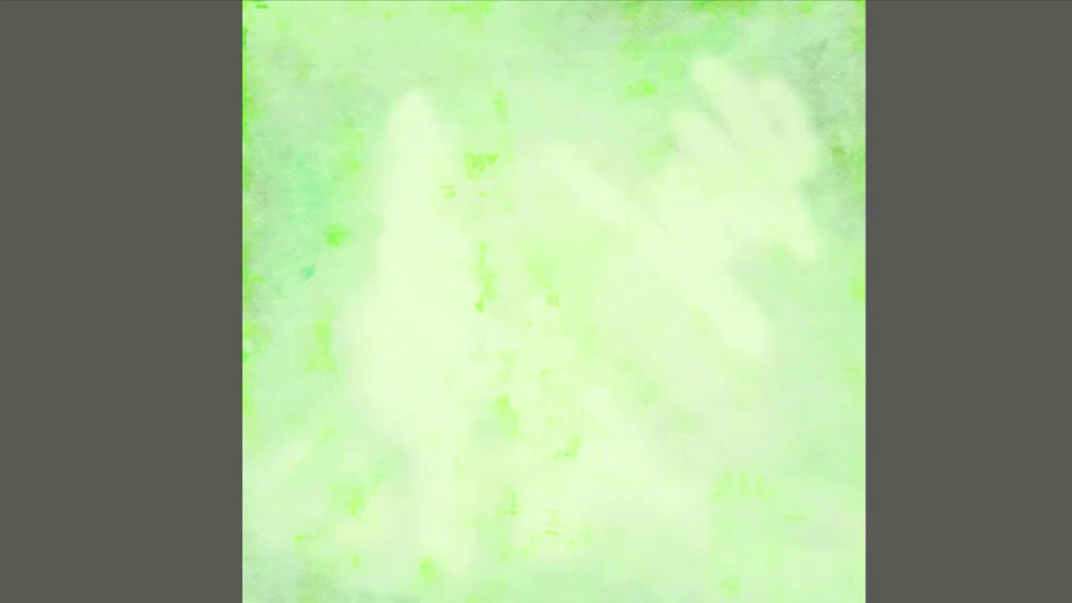
{"action": "key", "text": "Right"}
{"action": "key", "text": "space"}
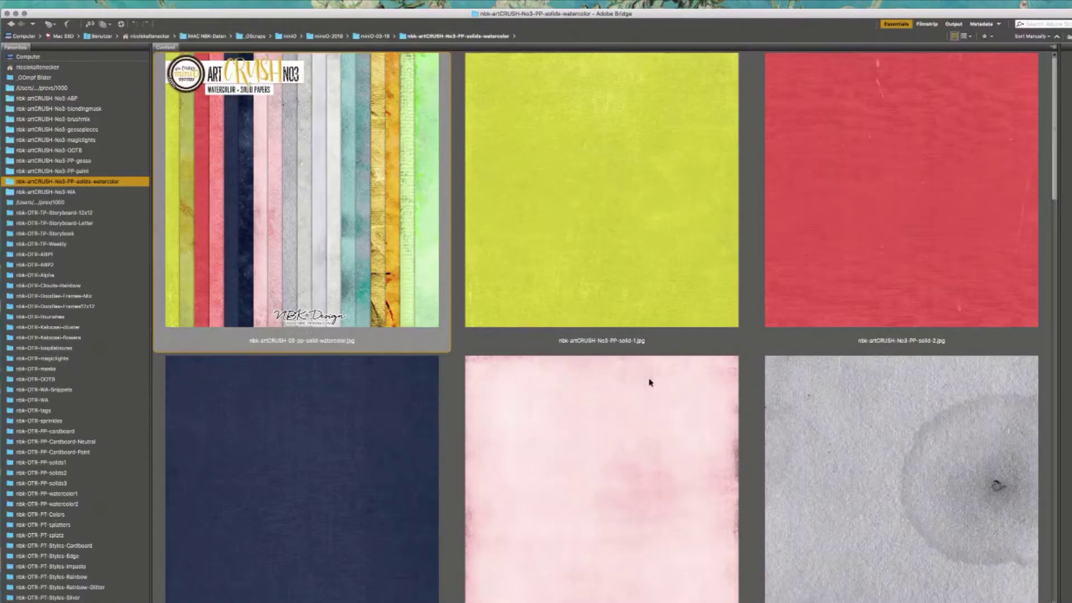
- Go down the folder to the yellow-orange paper nbk-artCRUSH-No3-PP-watercolor-8.jpg and select it to point it out
{"action": "scroll", "coordinate": [1031, 177], "scroll_direction": "down", "scroll_amount": 15}
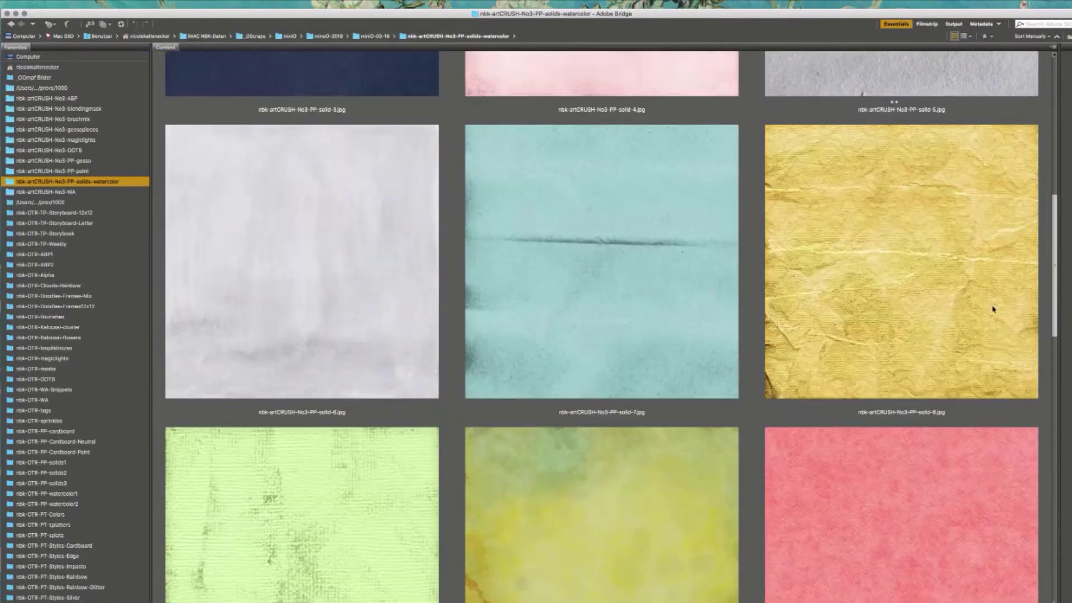
{"action": "scroll", "coordinate": [964, 379], "scroll_direction": "down", "scroll_amount": 8}
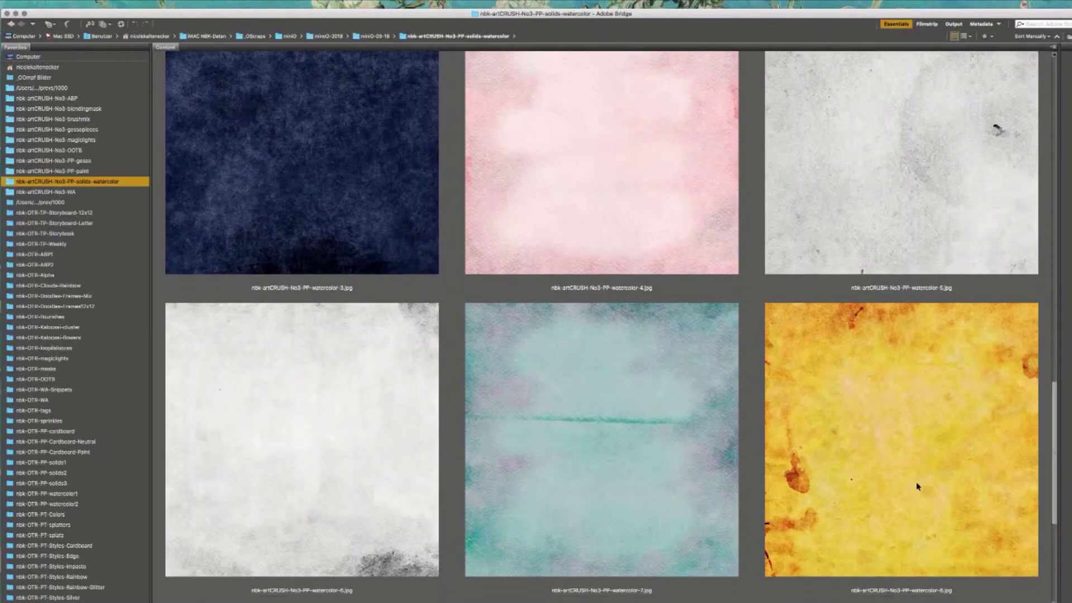
{"action": "left_click", "coordinate": [897, 466]}
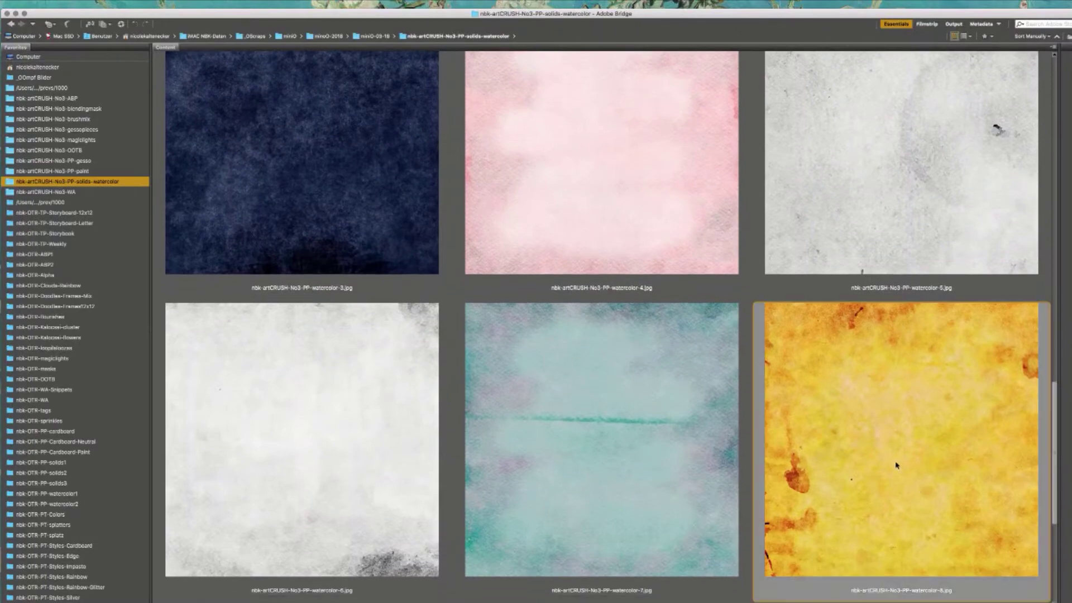
{"action": "double_click", "coordinate": [892, 413]}
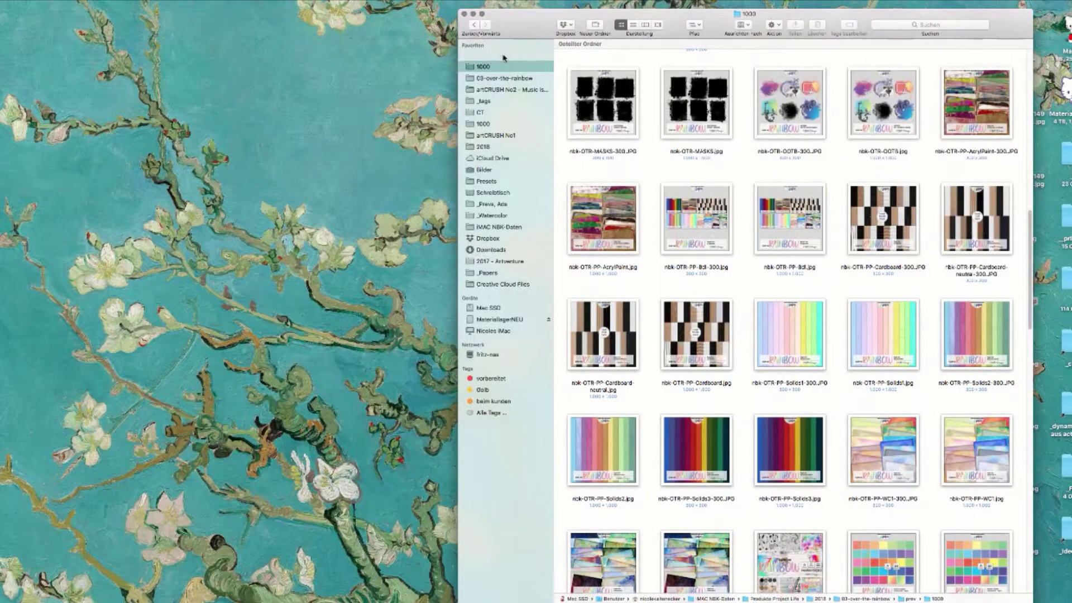
- In Finder, open the LO folder inside miniO-03-18, show its files as icons and preview the yellow "amazed" layout
{"action": "left_click", "coordinate": [526, 55]}
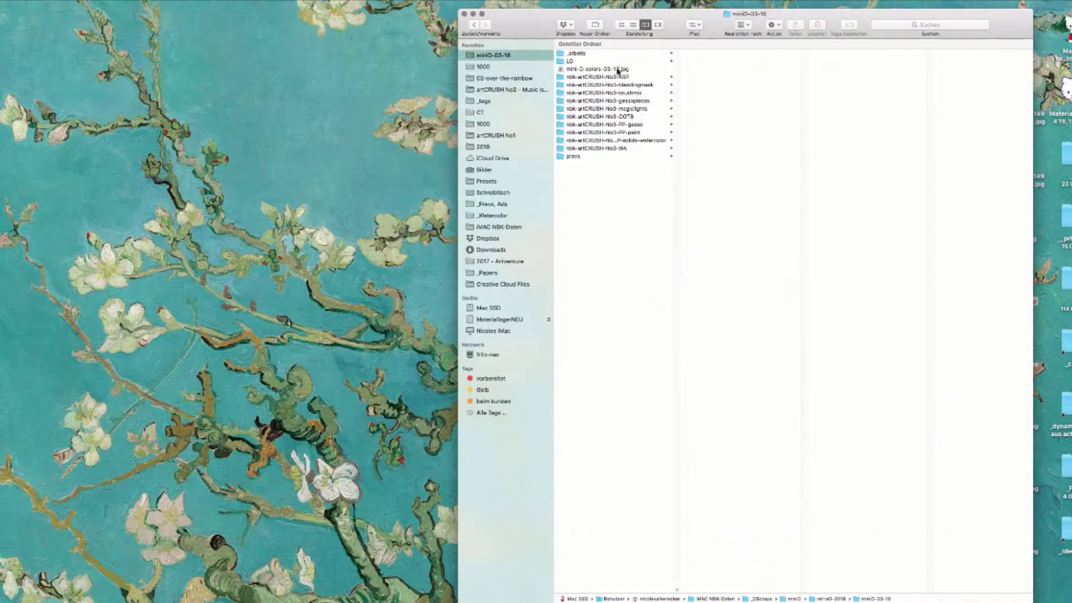
{"action": "left_click", "coordinate": [618, 76]}
{"action": "left_click", "coordinate": [609, 61]}
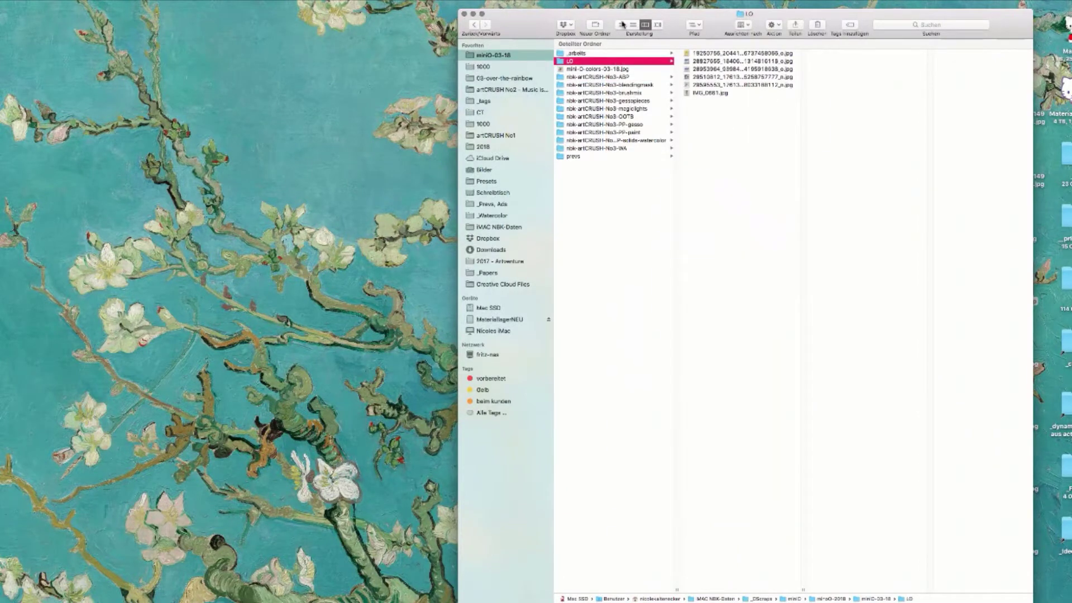
{"action": "left_click", "coordinate": [622, 25]}
{"action": "left_click", "coordinate": [649, 171]}
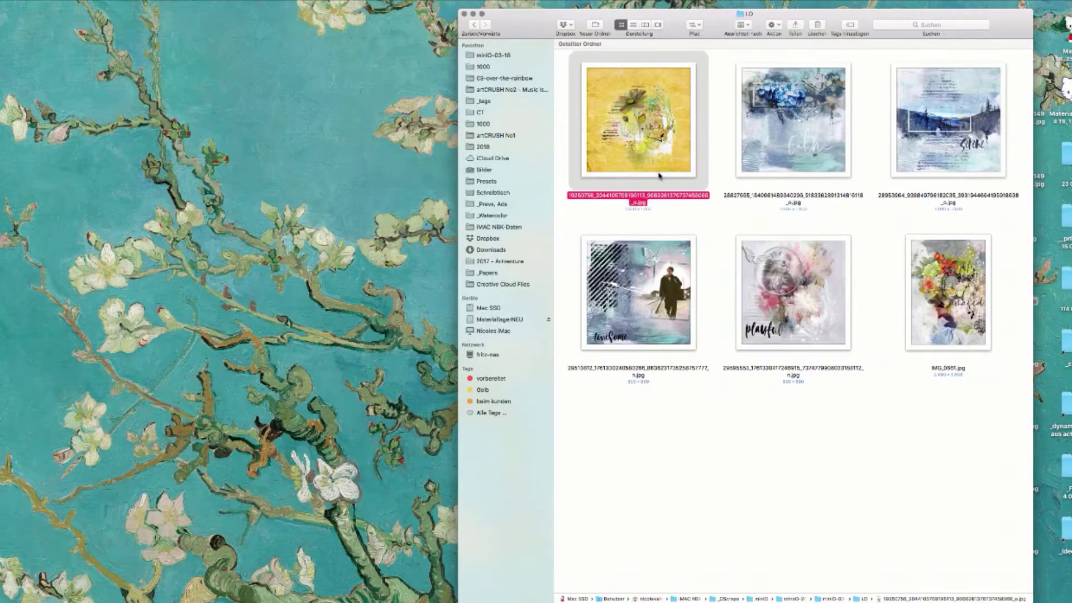
{"action": "key", "text": "space"}
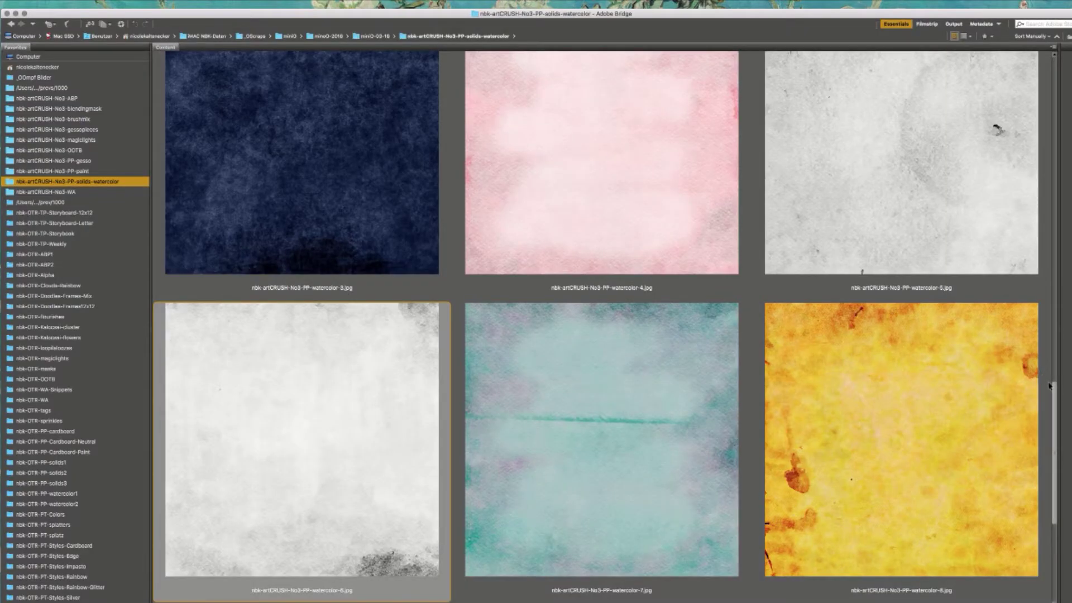
- Switch to Bridge, go back up to the solid papers and select the crumpled yellow nbk-artCRUSH-No3-PP-solid-8.jpg
{"action": "left_click_drag", "start_coordinate": [1053, 386], "coordinate": [1012, 163]}
{"action": "left_click", "coordinate": [946, 346]}
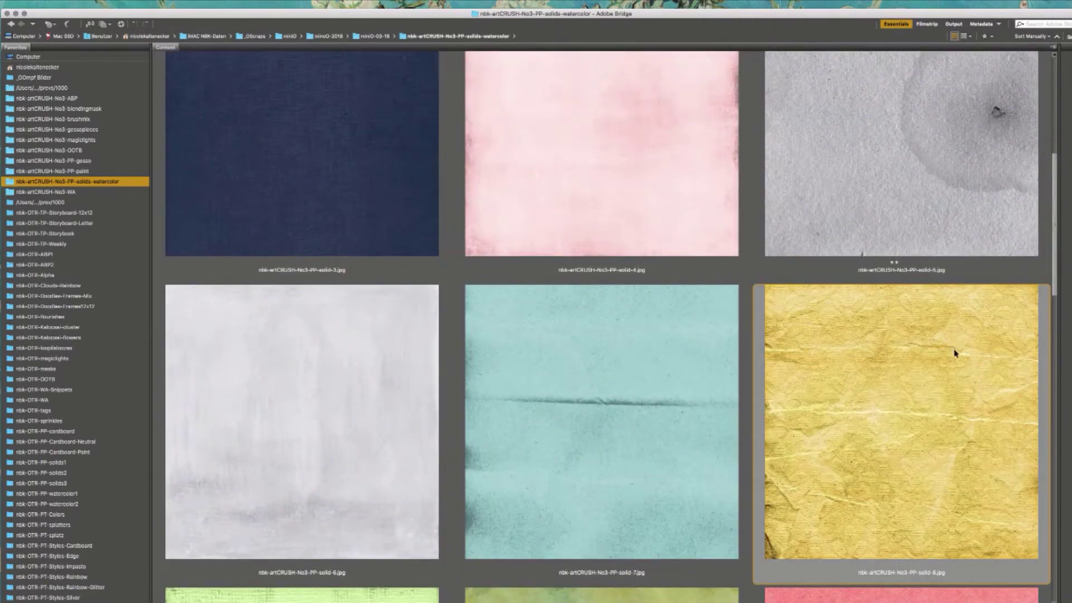
{"action": "double_click", "coordinate": [955, 353]}
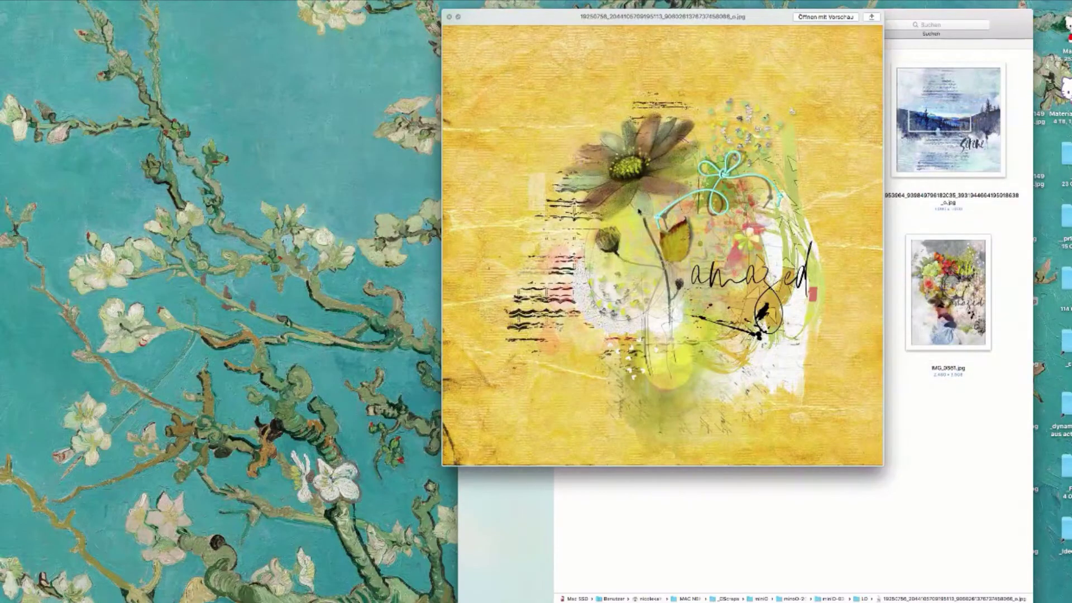
- Examine the enlarged yellow "amazed" layout in Finder, moving its preview window aside, and close the preview
{"action": "left_click_drag", "start_coordinate": [717, 16], "coordinate": [700, 47]}
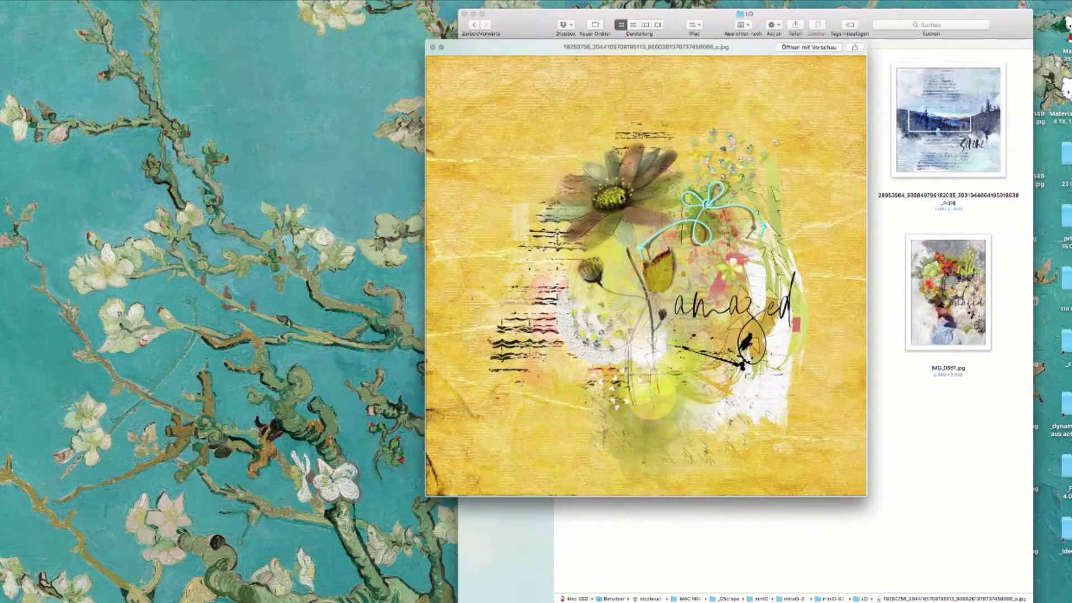
{"action": "left_click_drag", "start_coordinate": [671, 52], "coordinate": [499, 157]}
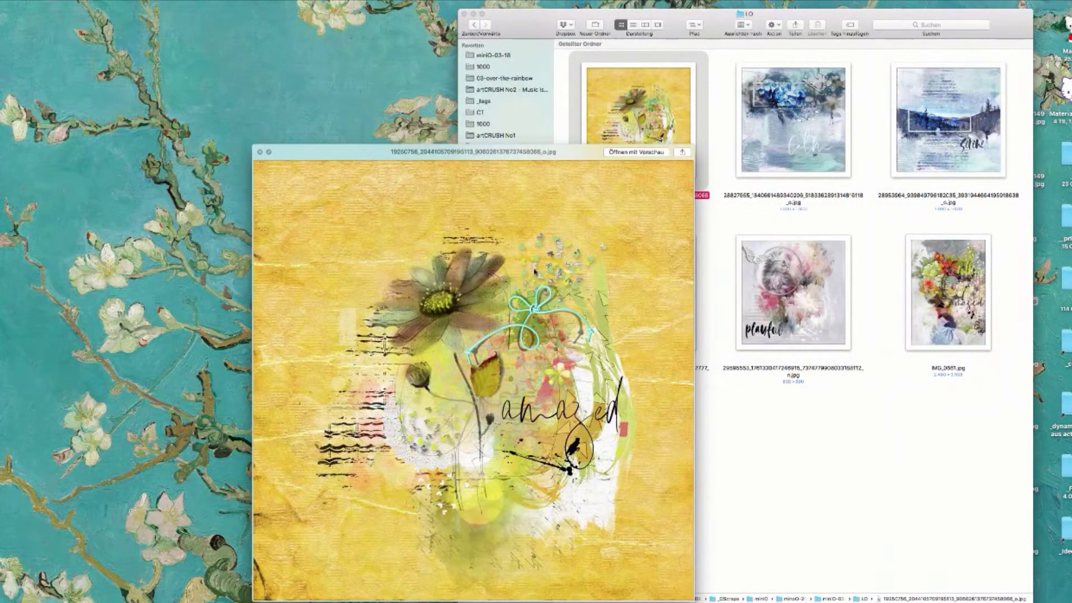
{"action": "left_click_drag", "start_coordinate": [557, 151], "coordinate": [575, 146]}
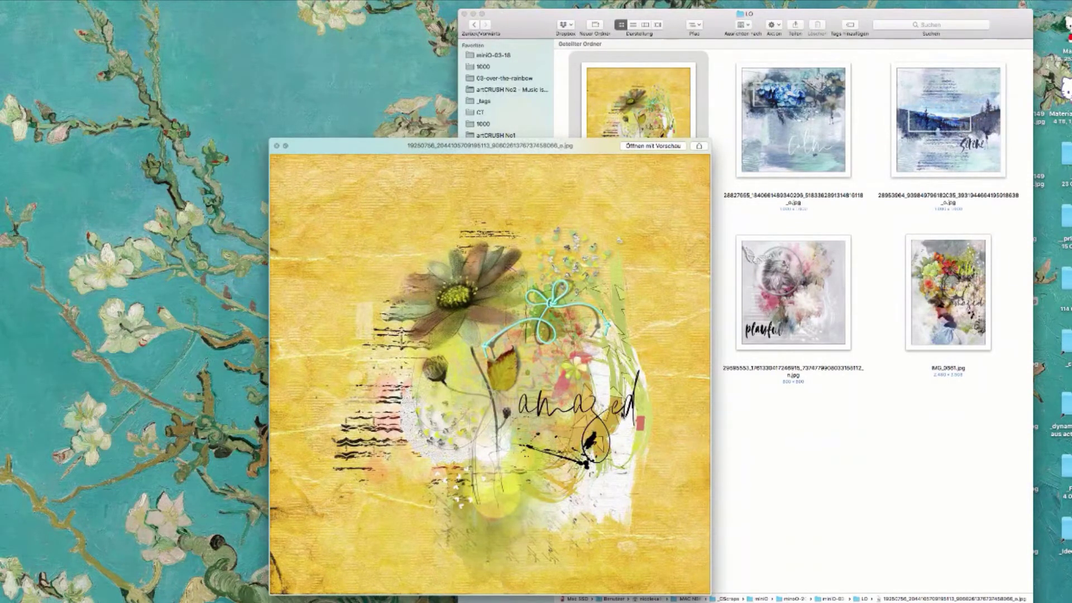
{"action": "left_click_drag", "start_coordinate": [600, 143], "coordinate": [650, 127]}
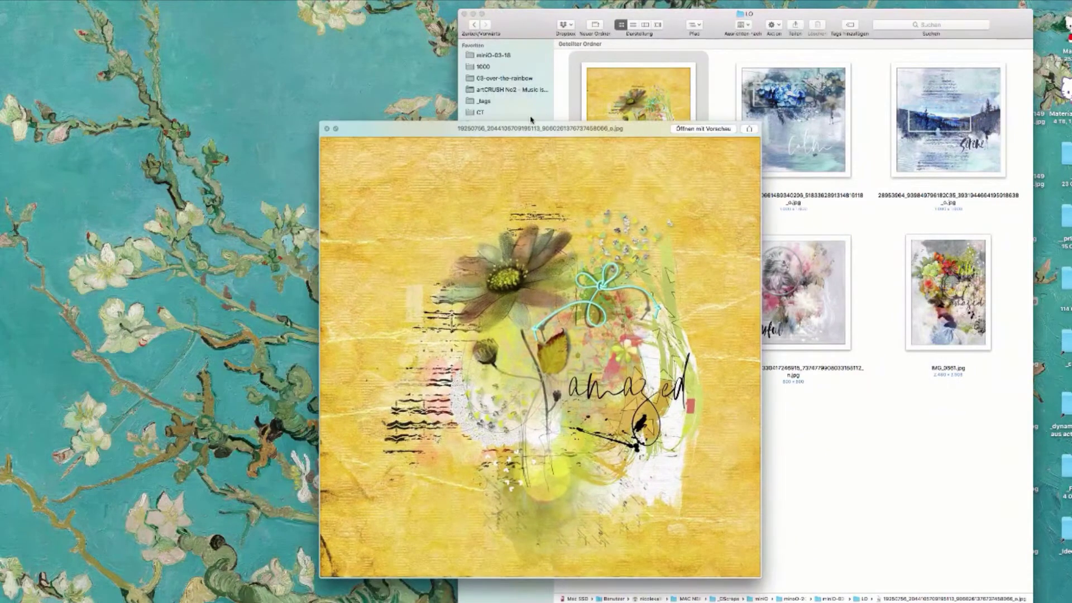
{"action": "left_click", "coordinate": [327, 130]}
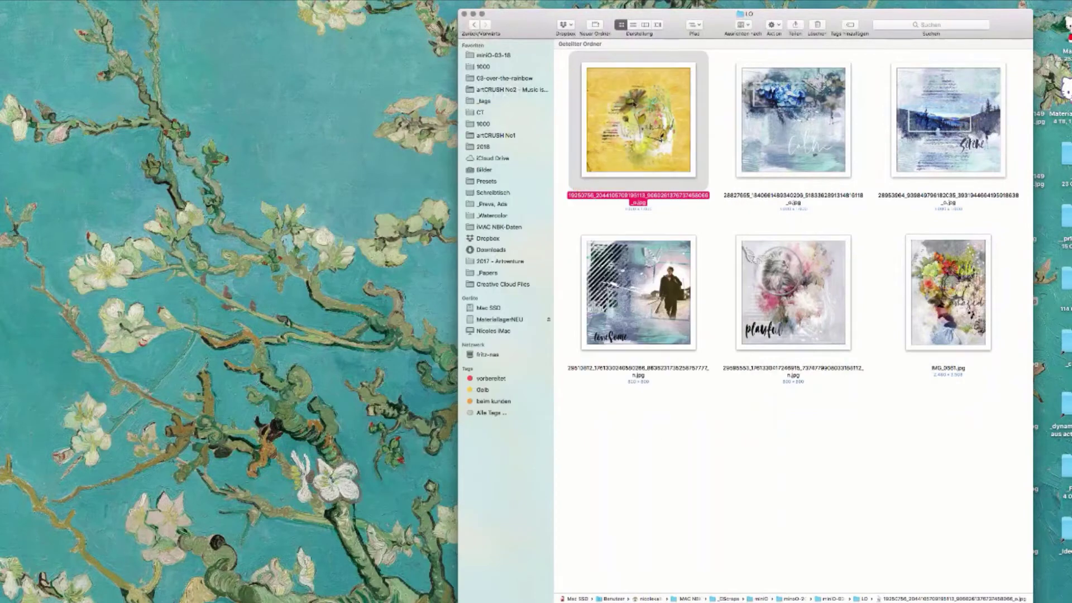
- Preview the blue "calm" layout and the "serene" landscape layout in turn, repositioning the preview window
{"action": "left_click", "coordinate": [793, 441]}
{"action": "left_click", "coordinate": [836, 115]}
{"action": "key", "text": "space"}
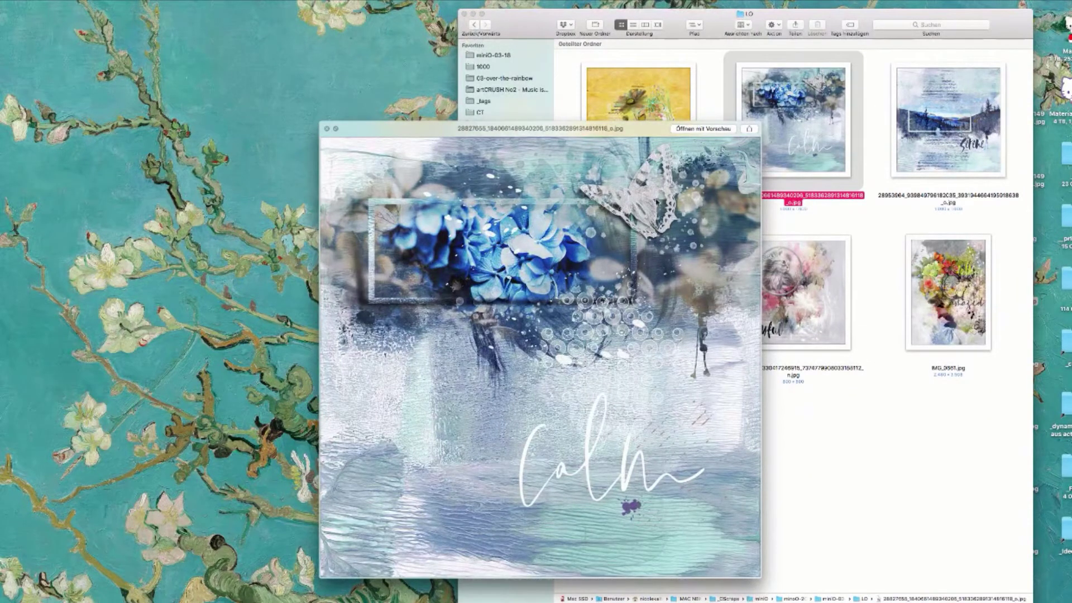
{"action": "left_click_drag", "start_coordinate": [700, 128], "coordinate": [715, 118]}
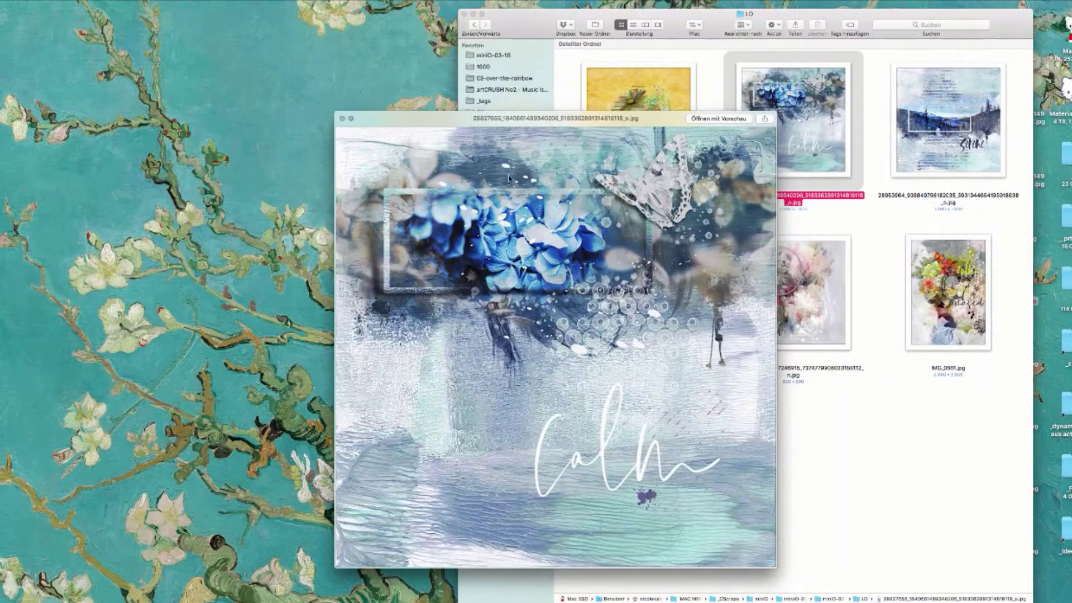
{"action": "left_click", "coordinate": [951, 125]}
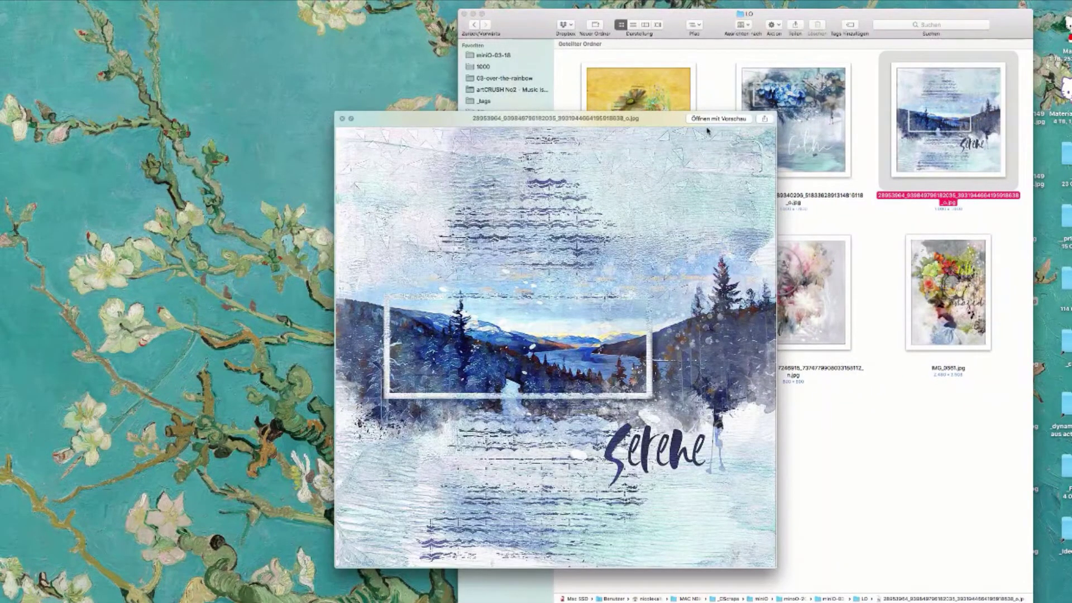
{"action": "mouse_move", "coordinate": [646, 119]}
{"action": "left_mouse_down"}
{"action": "mouse_move", "coordinate": [679, 132]}
{"action": "mouse_move", "coordinate": [633, 119]}
{"action": "mouse_move", "coordinate": [650, 116]}
{"action": "left_mouse_up"}
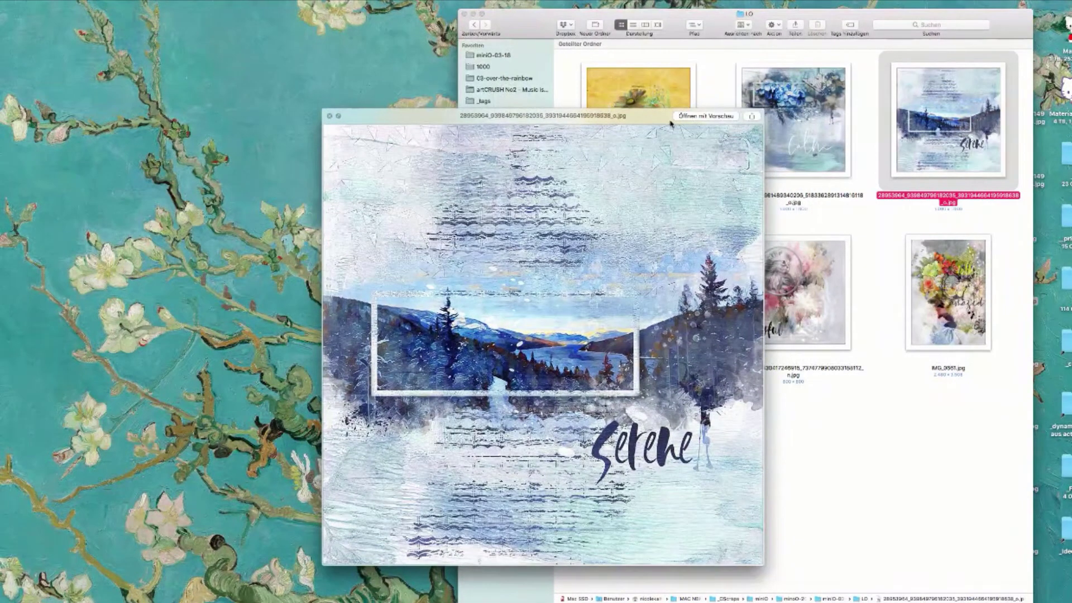
- Show the yellow "amazed" layout in the preview again, move the window aside and close it
{"action": "left_click", "coordinate": [662, 99]}
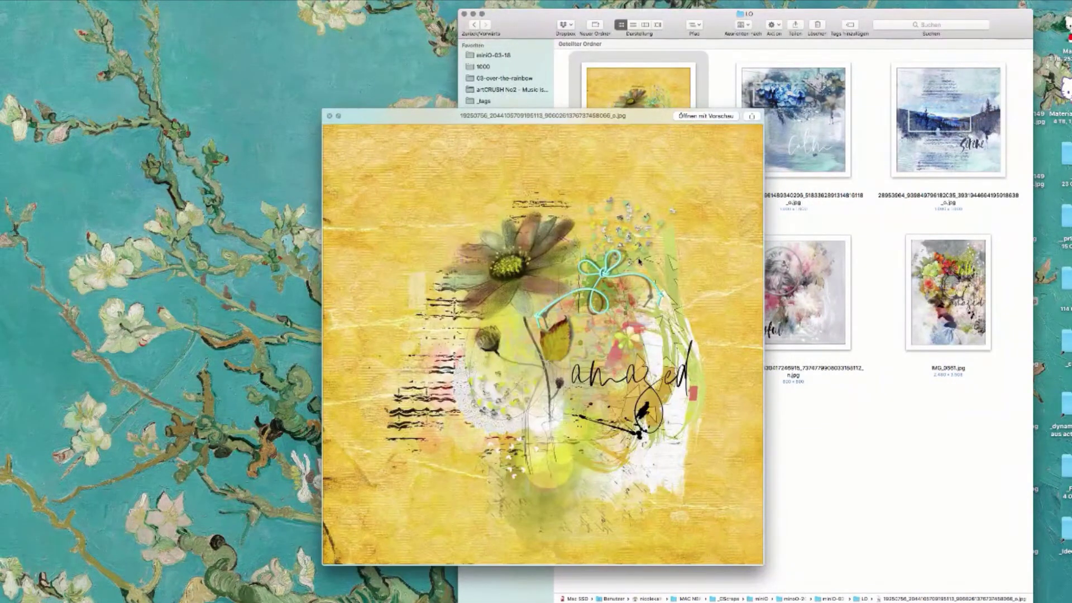
{"action": "left_click_drag", "start_coordinate": [655, 121], "coordinate": [589, 127]}
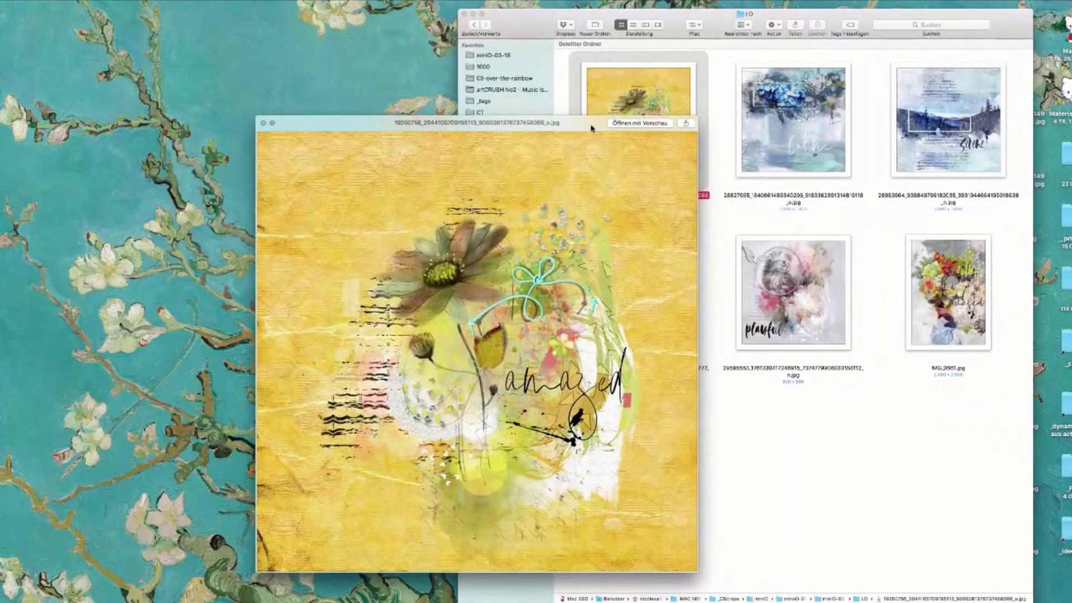
{"action": "left_click", "coordinate": [264, 123]}
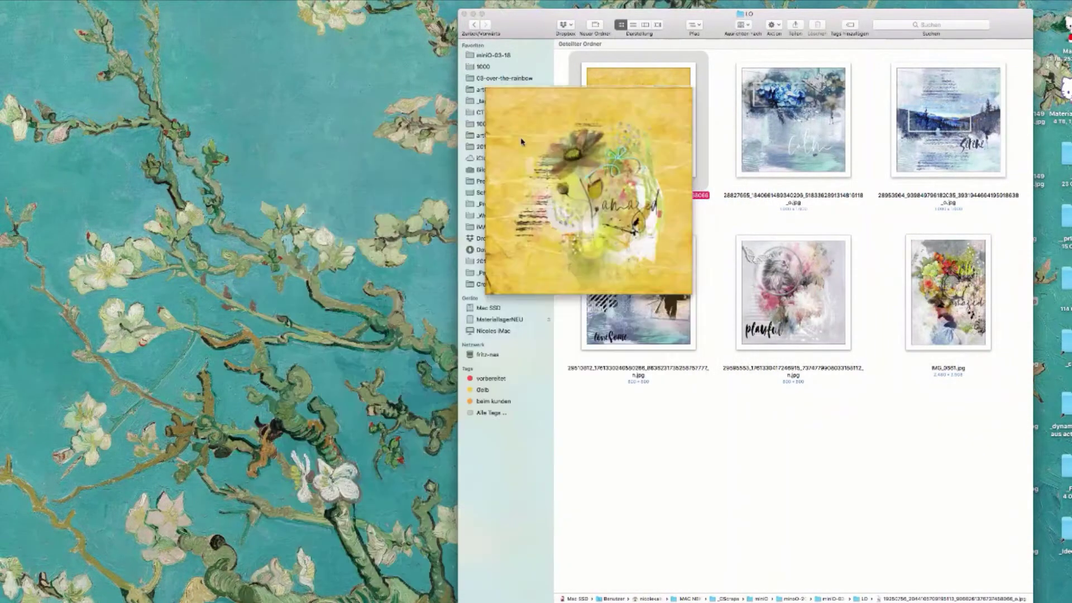
- Preview the "lonesome" and "playful" layouts one after the other, adjust the preview window and close it
{"action": "left_click", "coordinate": [694, 434]}
{"action": "left_click", "coordinate": [684, 279]}
{"action": "key", "text": "space"}
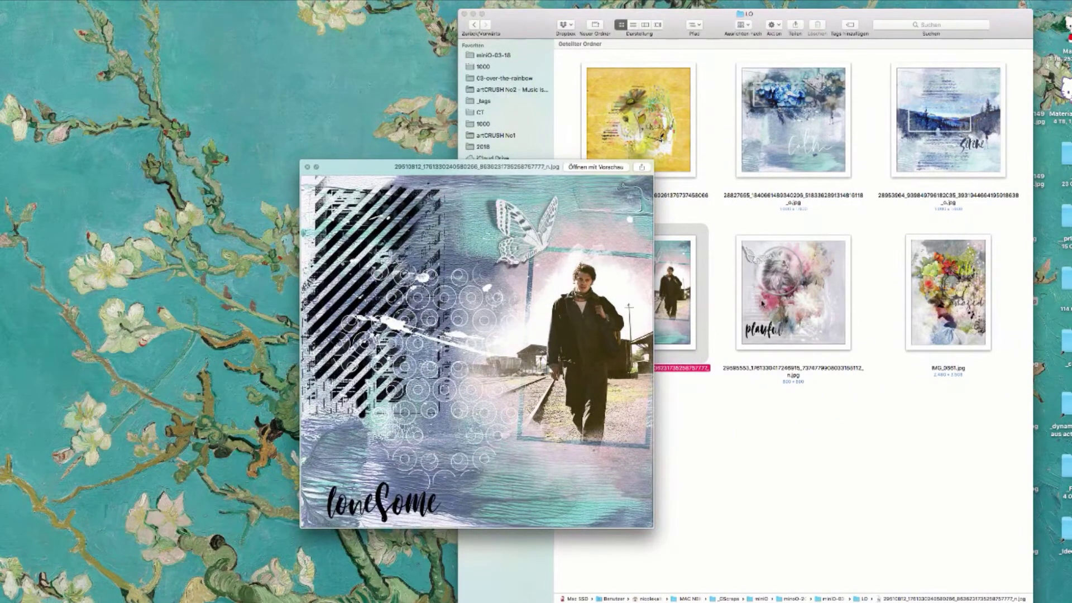
{"action": "left_click", "coordinate": [809, 289]}
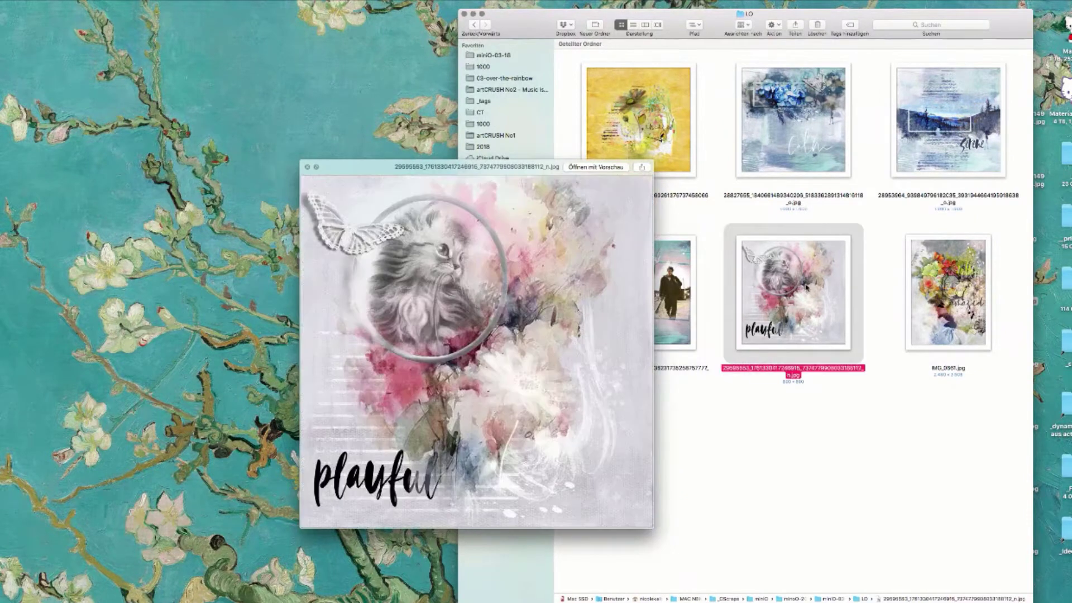
{"action": "left_click_drag", "start_coordinate": [541, 169], "coordinate": [629, 113]}
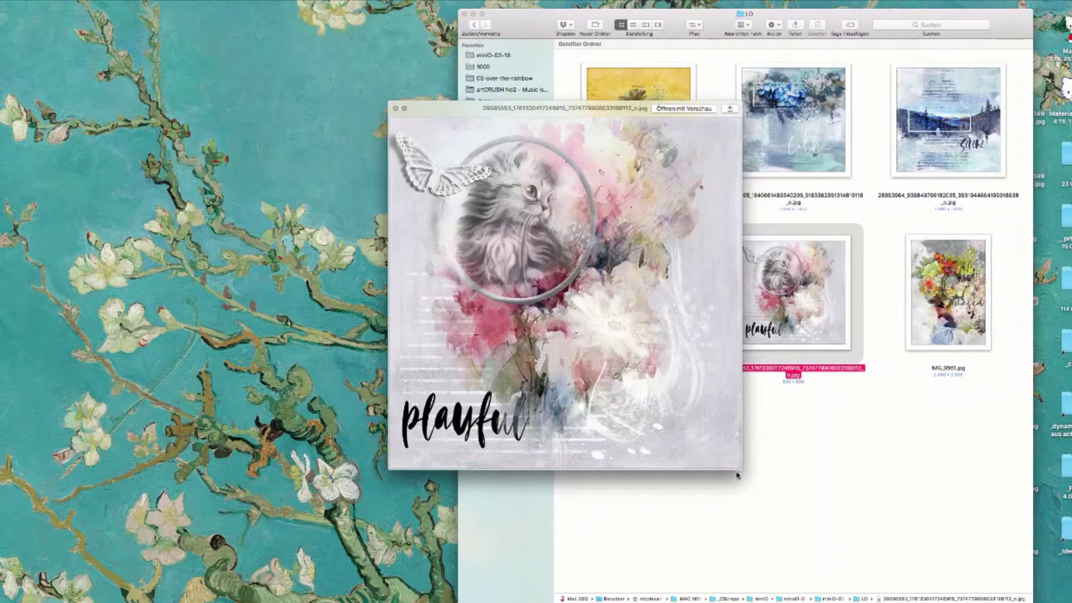
{"action": "left_click_drag", "start_coordinate": [739, 467], "coordinate": [751, 482]}
{"action": "key", "text": "space"}
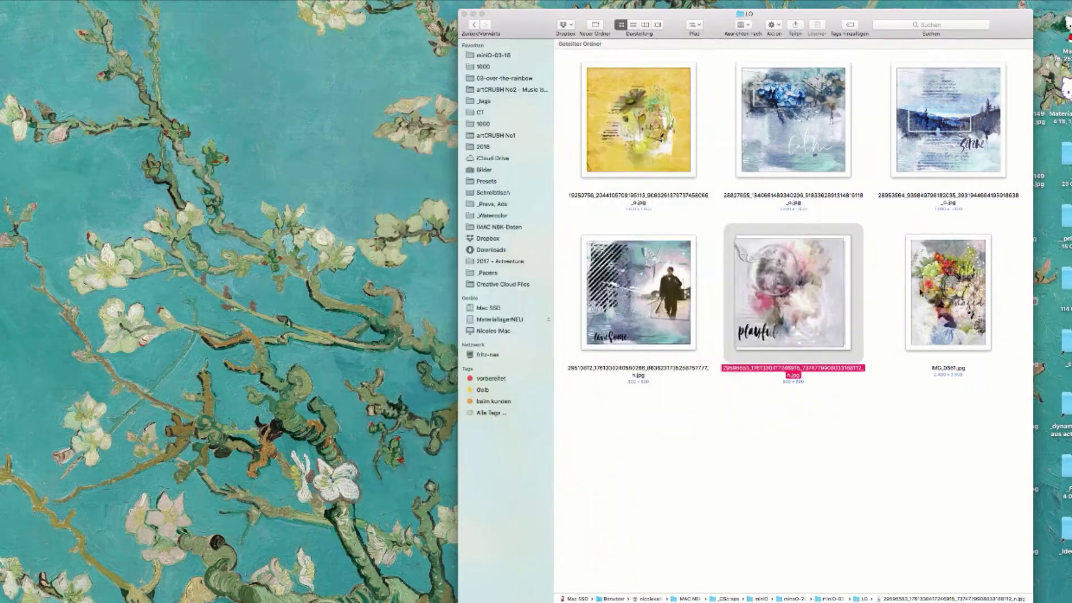
- Preview the portrait-format floral "amazed" layout in Finder, move its preview window aside to examine it, and close the preview
{"action": "left_click", "coordinate": [894, 282]}
{"action": "key", "text": "space"}
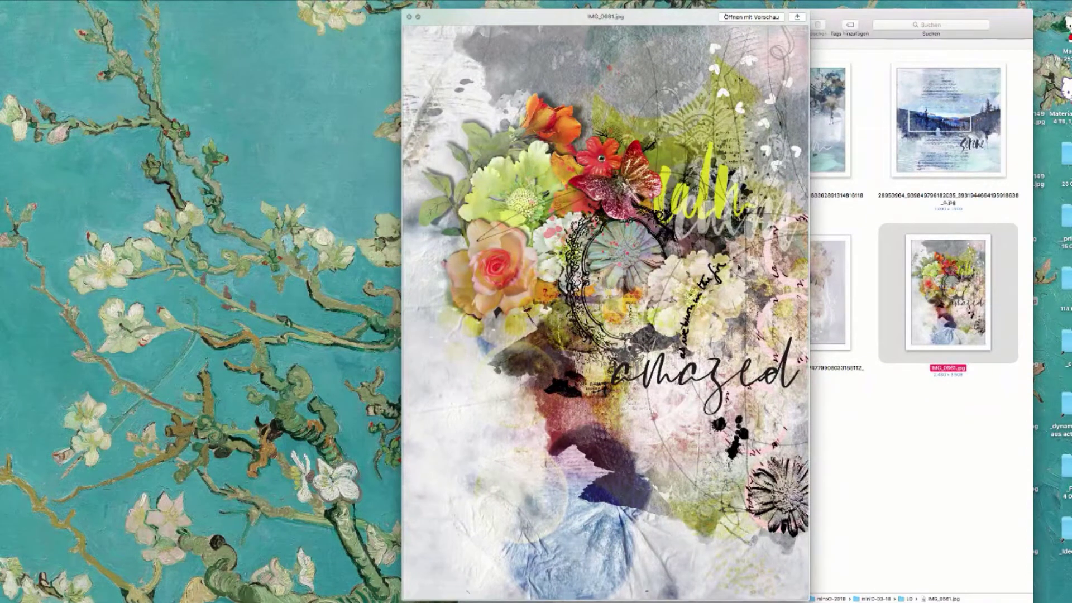
{"action": "left_click_drag", "start_coordinate": [698, 17], "coordinate": [705, 16]}
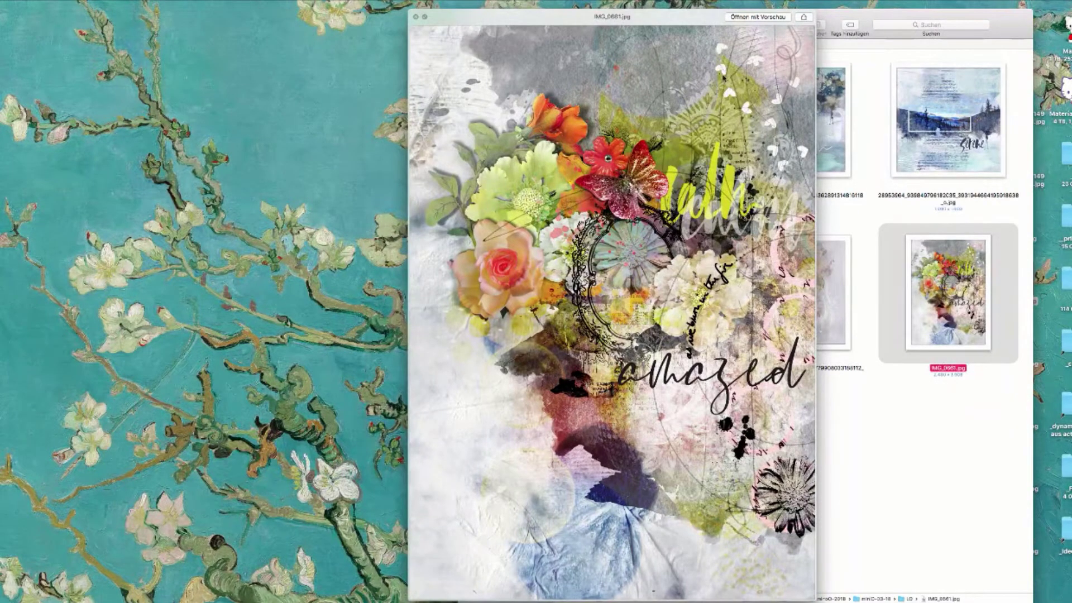
{"action": "left_click_drag", "start_coordinate": [699, 19], "coordinate": [701, 14]}
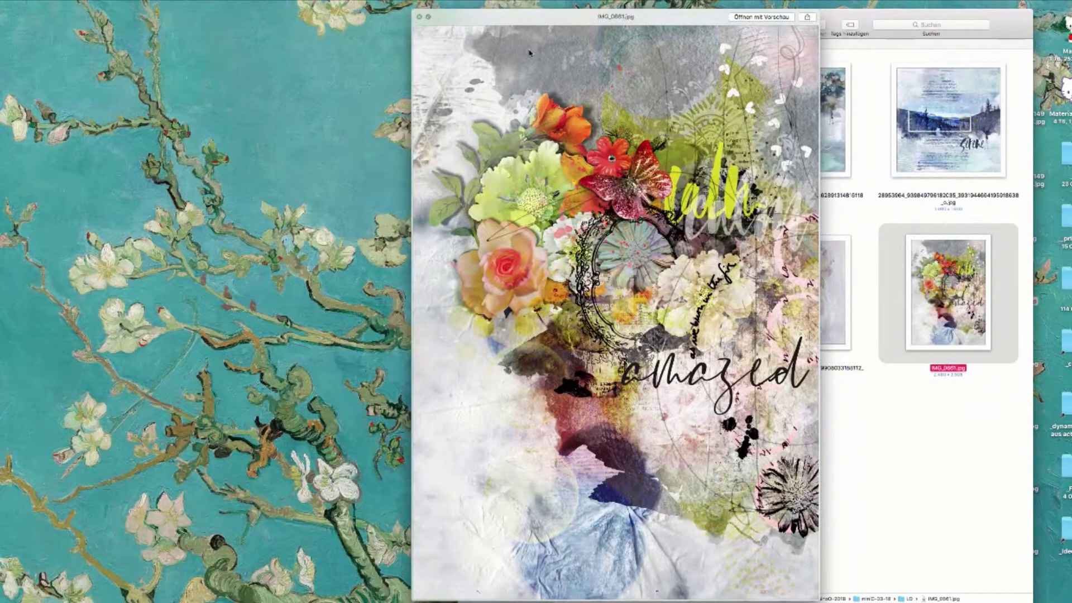
{"action": "left_click_drag", "start_coordinate": [695, 32], "coordinate": [713, 33]}
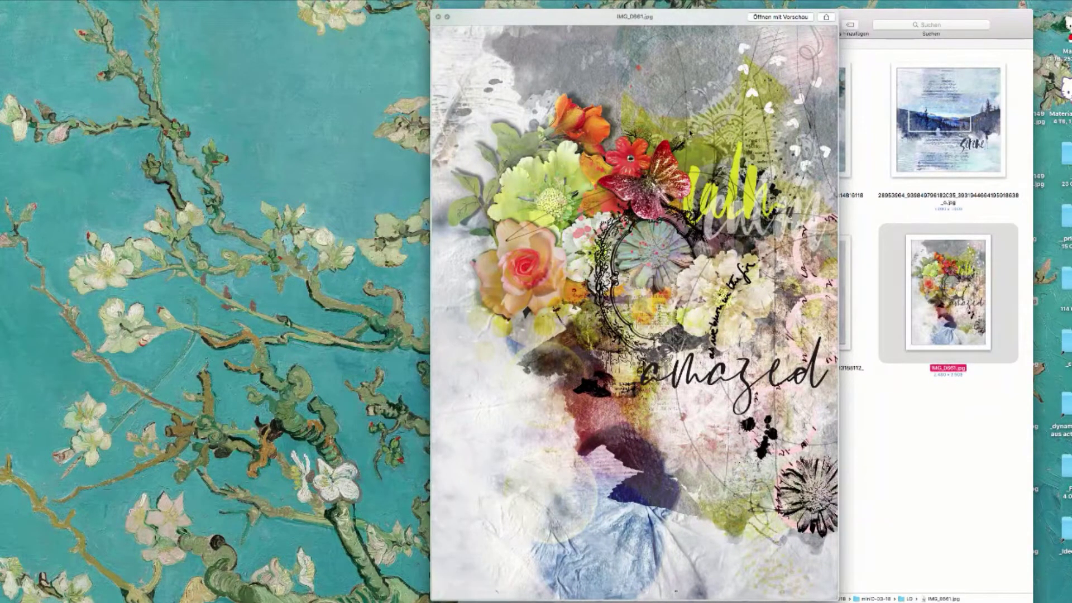
{"action": "left_click_drag", "start_coordinate": [702, 18], "coordinate": [719, 18]}
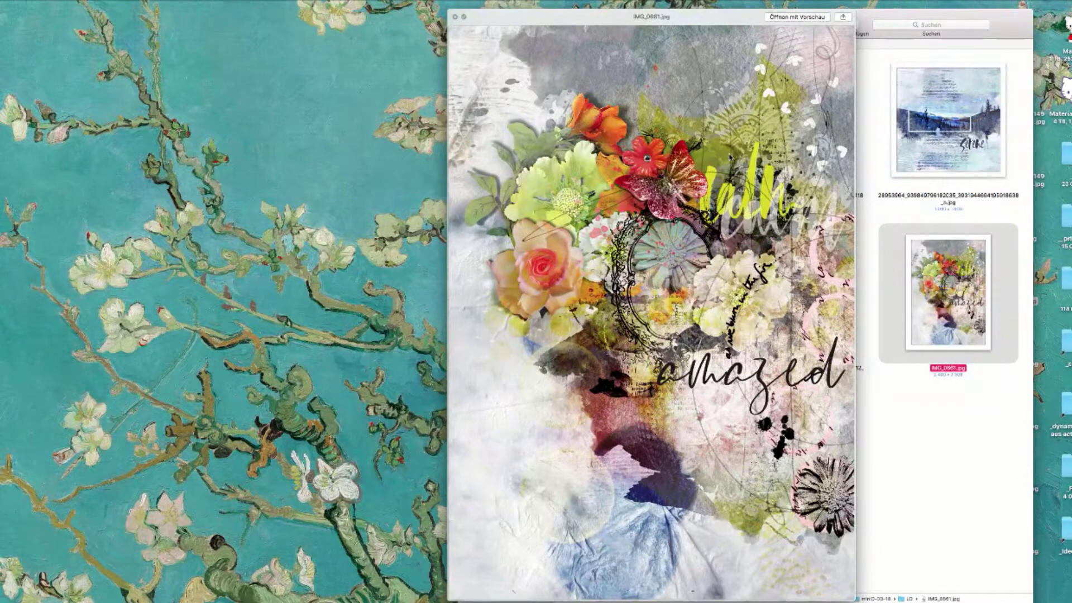
{"action": "left_click_drag", "start_coordinate": [726, 19], "coordinate": [743, 17]}
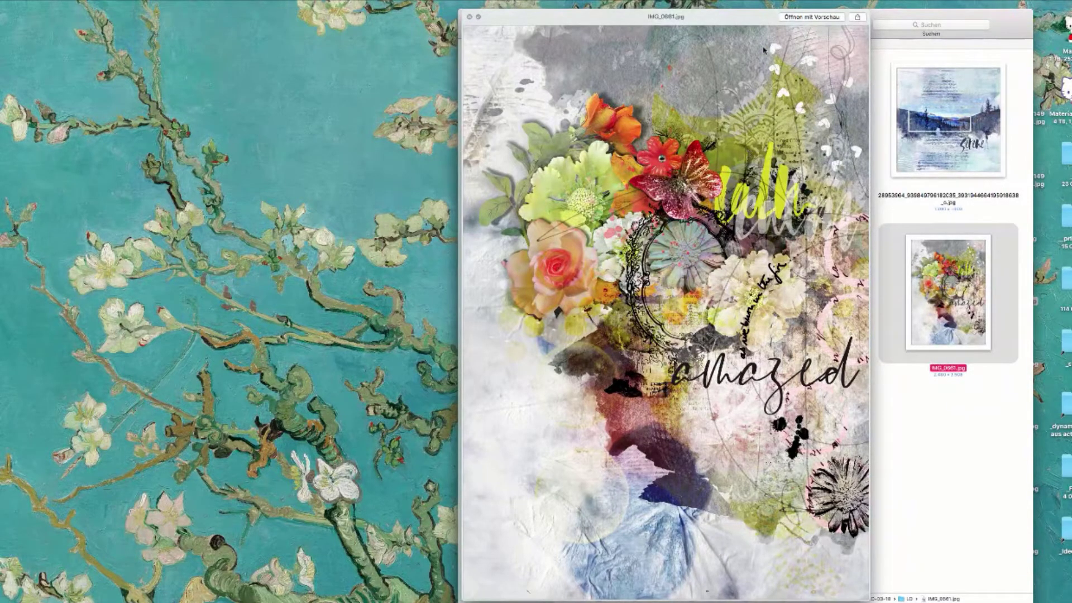
{"action": "left_click_drag", "start_coordinate": [737, 15], "coordinate": [779, 23]}
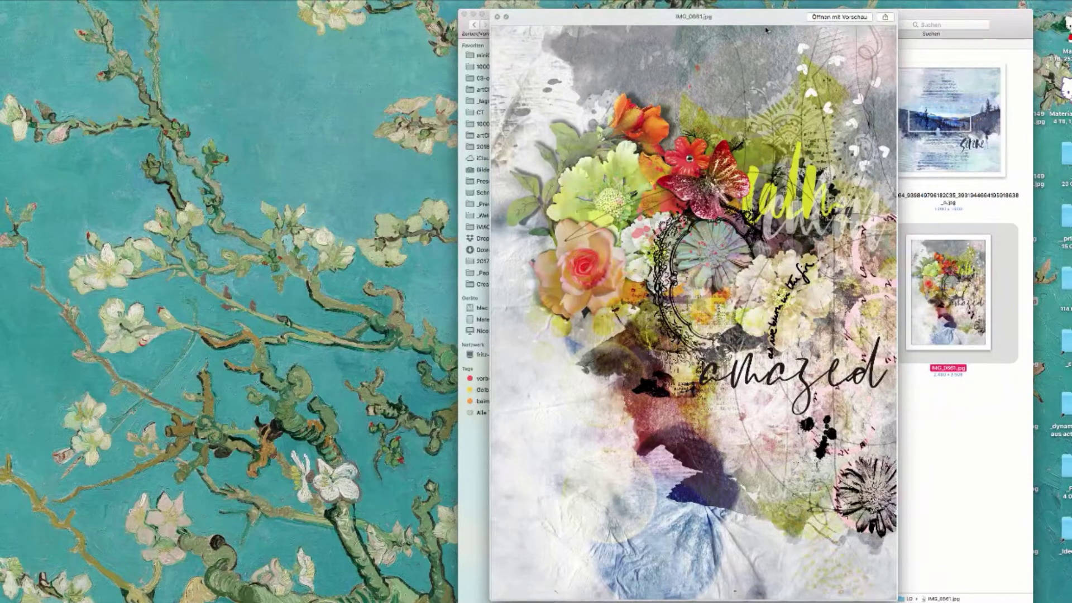
{"action": "left_click_drag", "start_coordinate": [785, 15], "coordinate": [789, 16]}
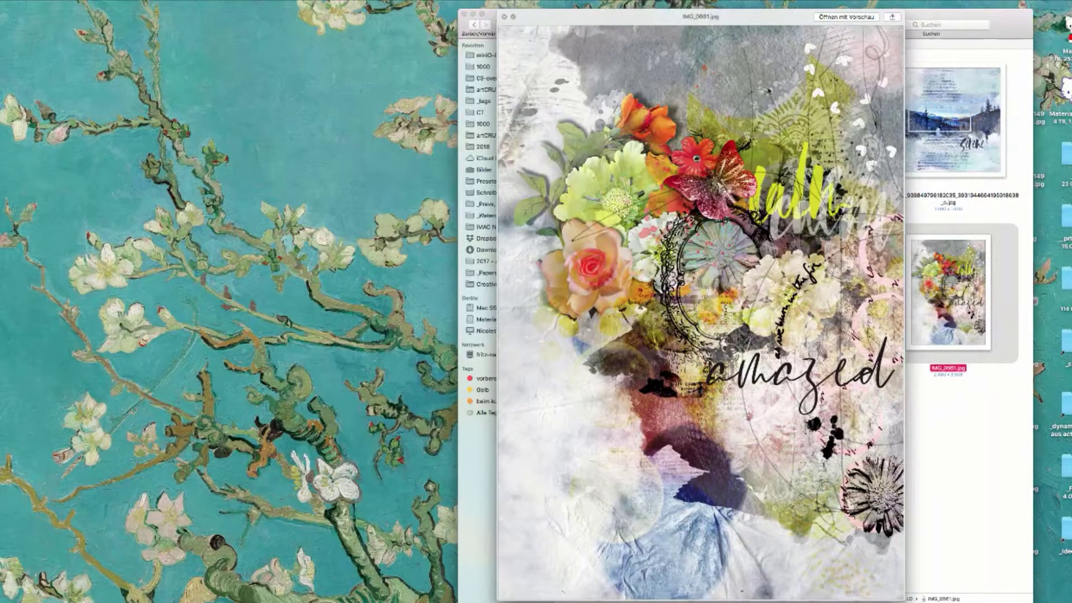
{"action": "left_click_drag", "start_coordinate": [778, 17], "coordinate": [816, 2]}
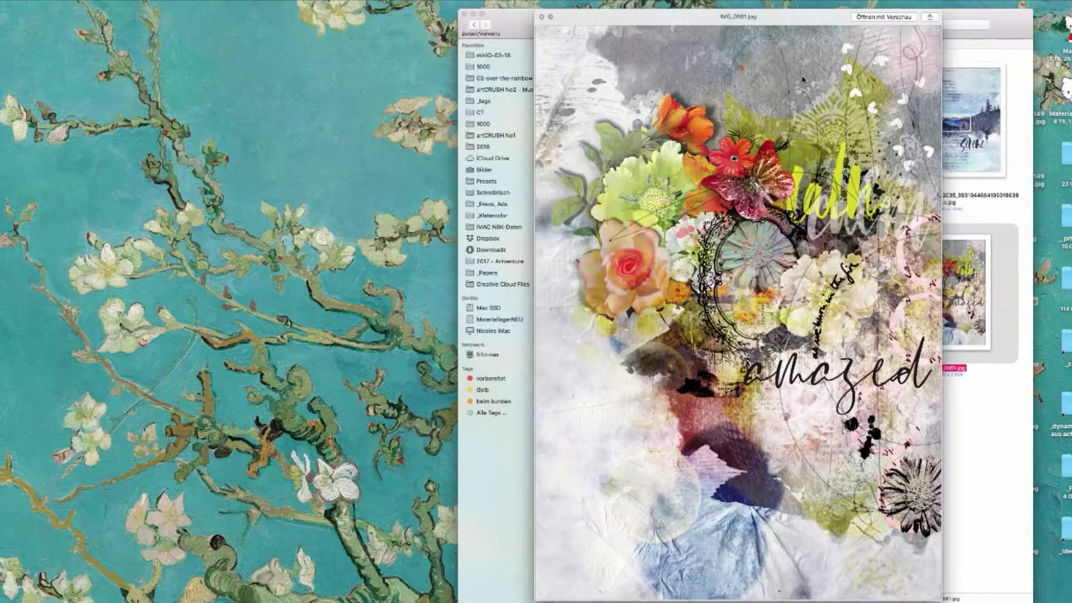
{"action": "left_click_drag", "start_coordinate": [798, 21], "coordinate": [814, 25]}
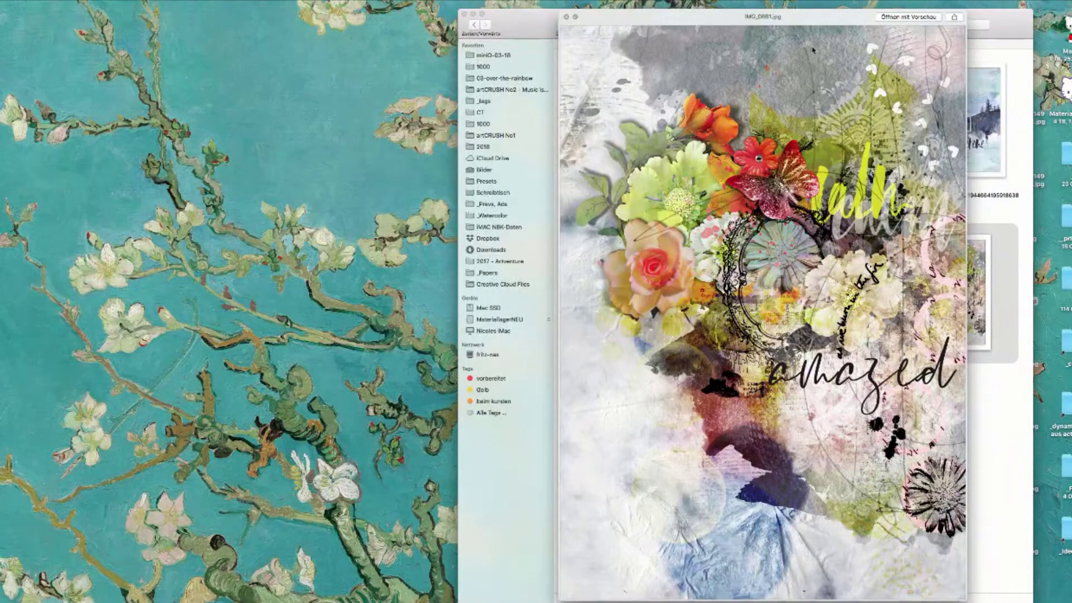
{"action": "key", "text": "space"}
{"action": "left_click", "coordinate": [741, 414]}
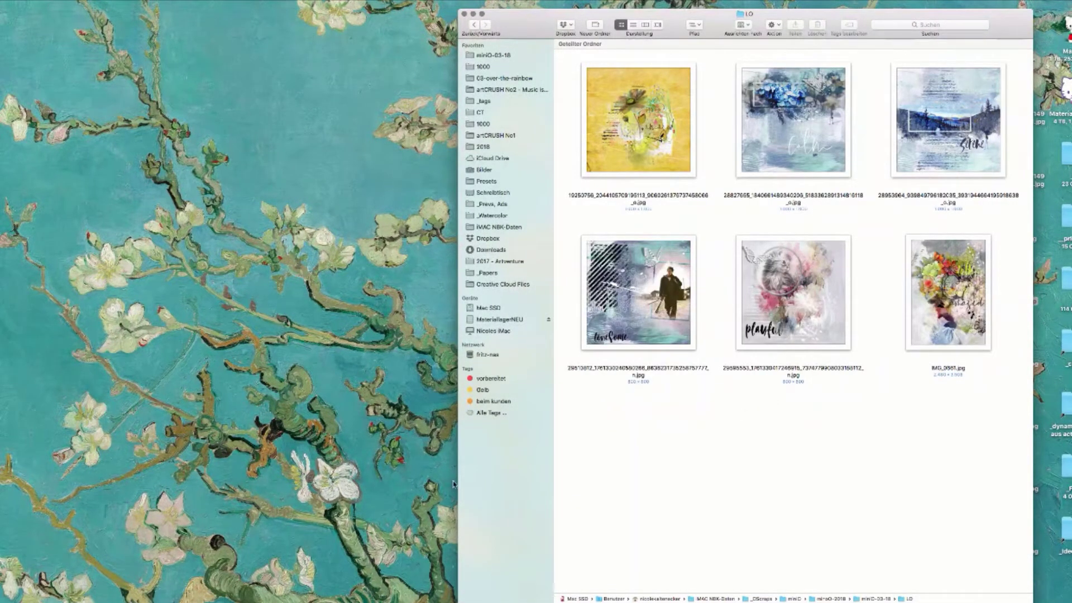
- Switch to Adobe Bridge and show the subfolders of the nbk-artCRUSH-No3-WA folder
{"action": "left_click", "coordinate": [430, 593]}
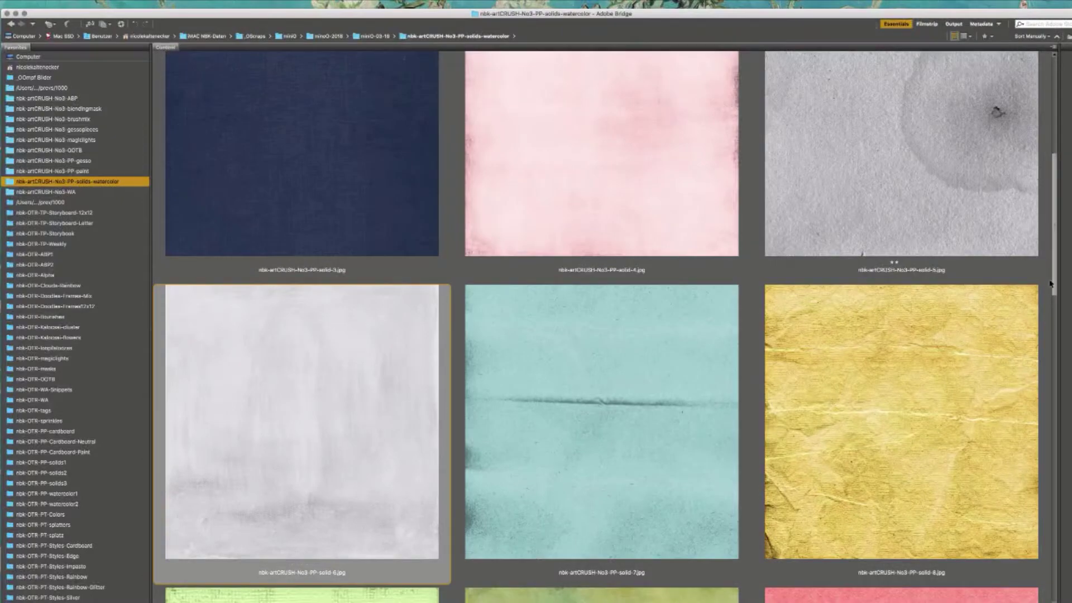
{"action": "left_click_drag", "start_coordinate": [1053, 283], "coordinate": [670, 218]}
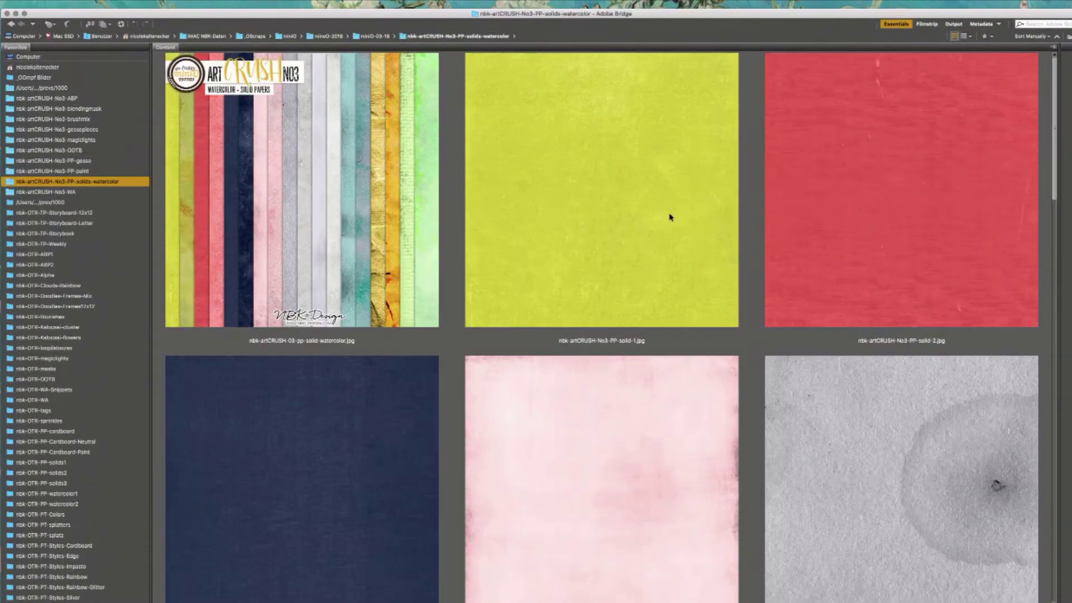
{"action": "left_click", "coordinate": [97, 193]}
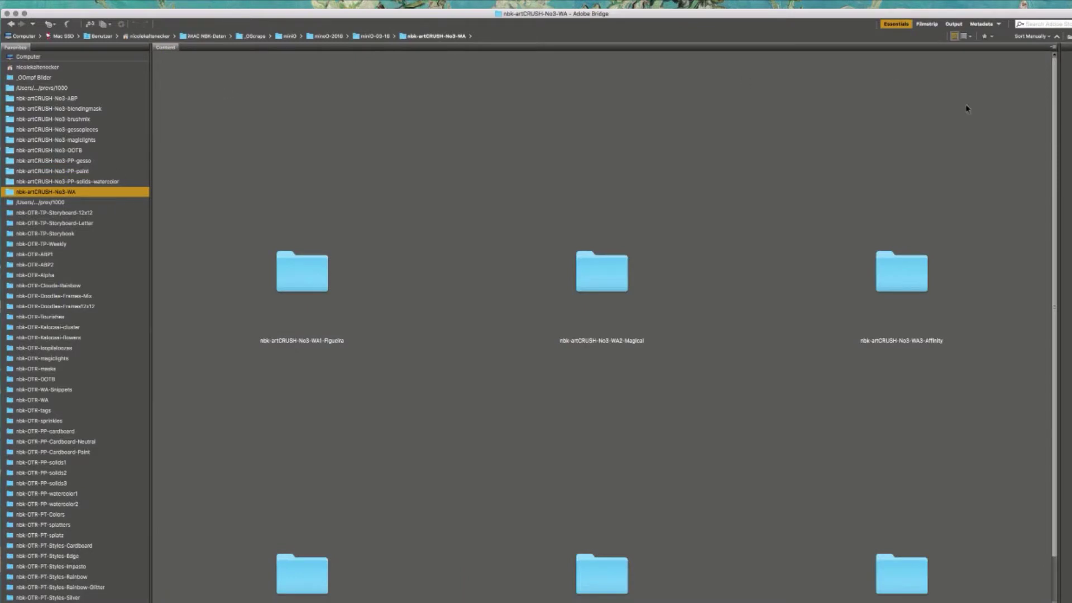
{"action": "scroll", "coordinate": [1044, 121], "scroll_direction": "down", "scroll_amount": 2}
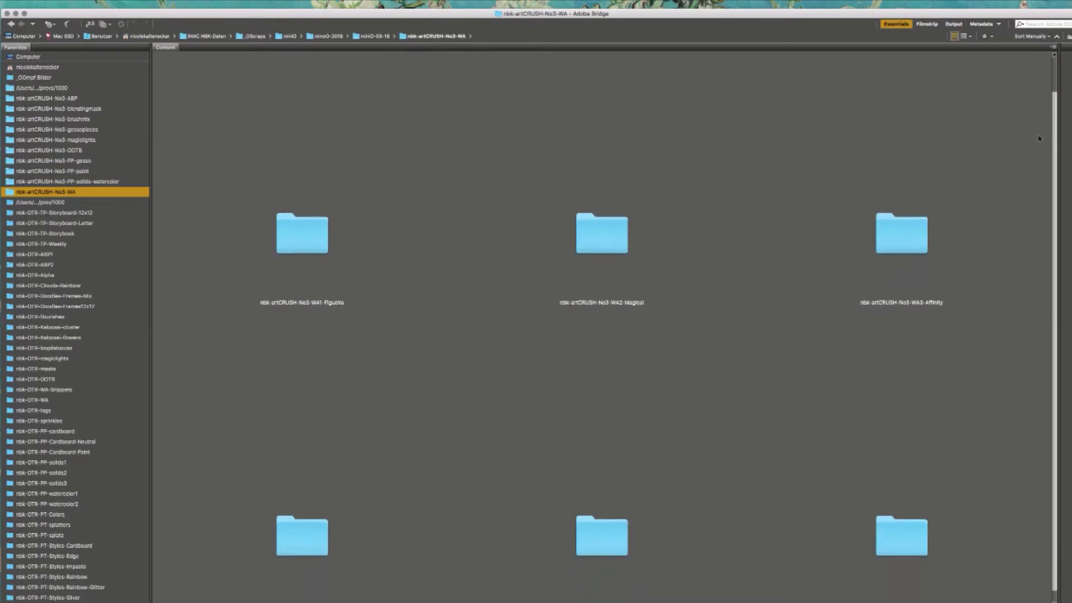
{"action": "scroll", "coordinate": [1036, 151], "scroll_direction": "down", "scroll_amount": 1}
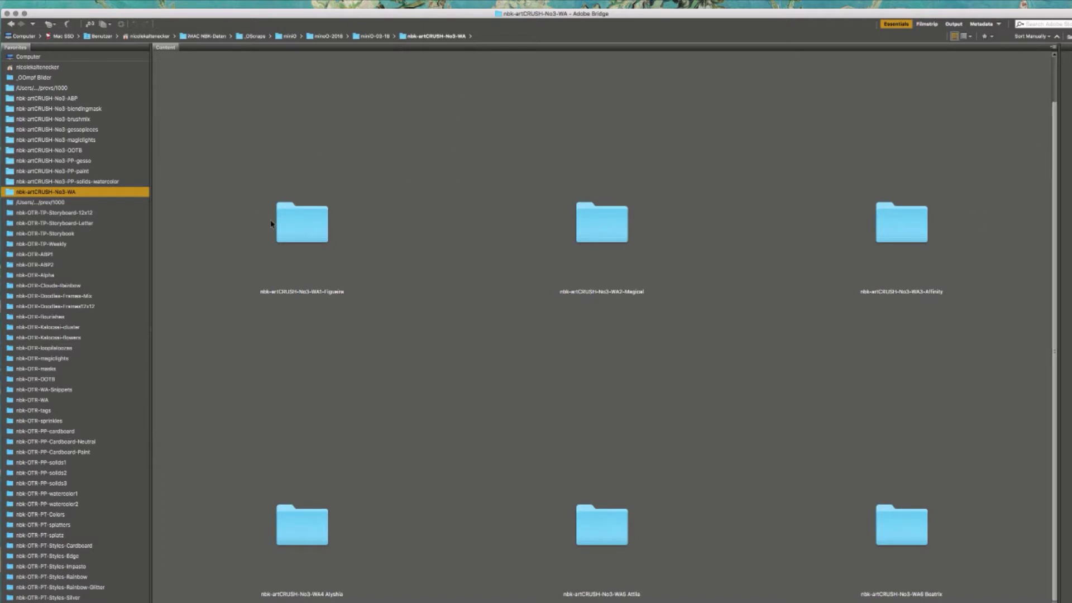
- Open the nbk-artCRUSH-No3-WA1-Figueira folder and skim its handwritten word-art files from "amazed" to "playful" and back
{"action": "left_click", "coordinate": [314, 229]}
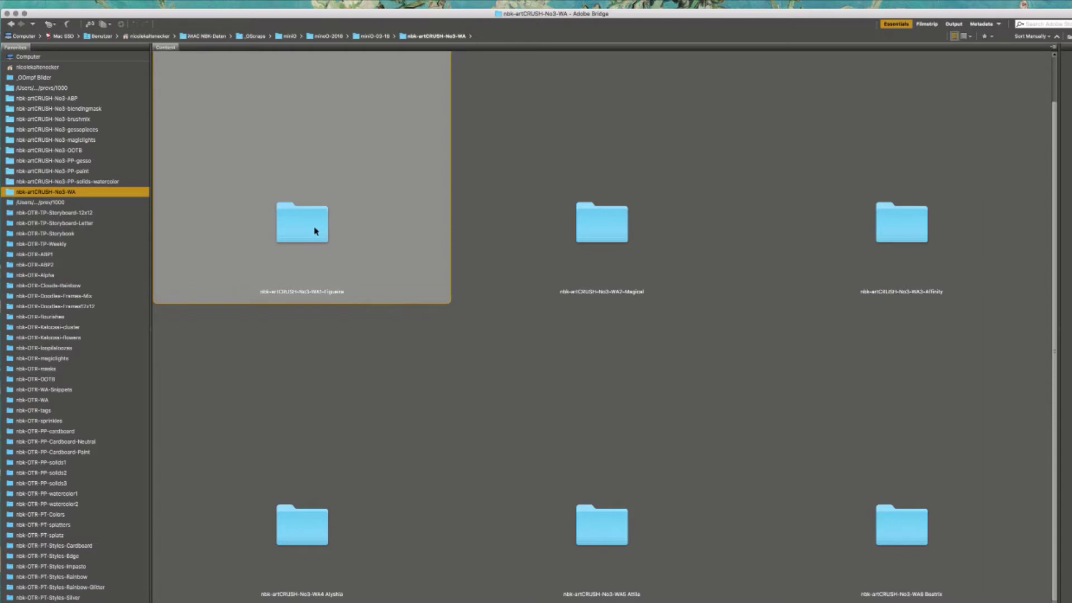
{"action": "double_click", "coordinate": [315, 227]}
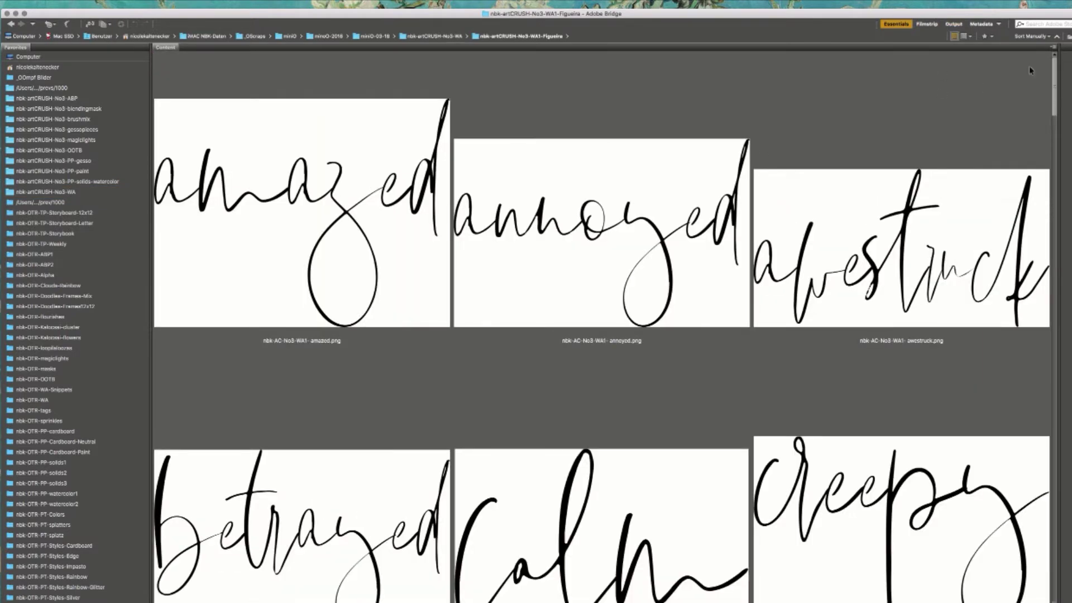
{"action": "scroll", "coordinate": [1057, 87], "scroll_direction": "down", "scroll_amount": 1}
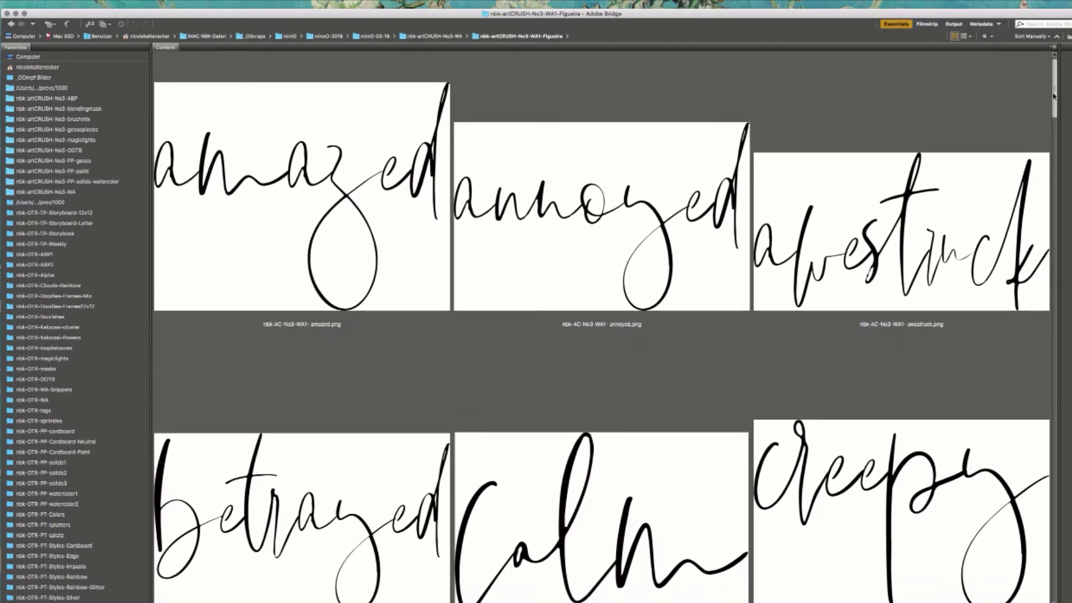
{"action": "scroll", "coordinate": [1054, 96], "scroll_direction": "down", "scroll_amount": 1}
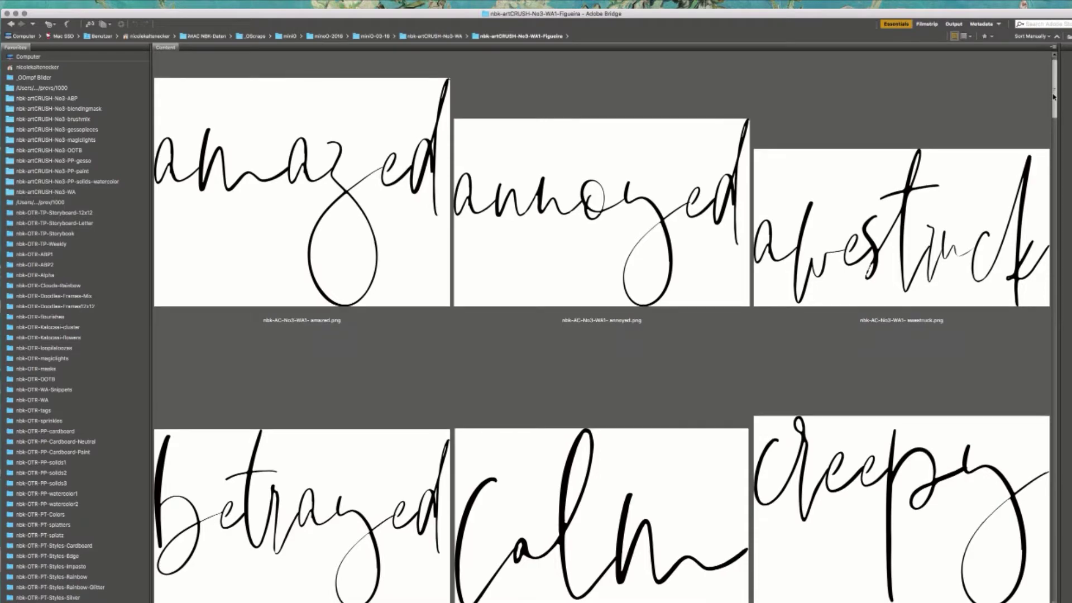
{"action": "scroll", "coordinate": [1054, 96], "scroll_direction": "down", "scroll_amount": 5}
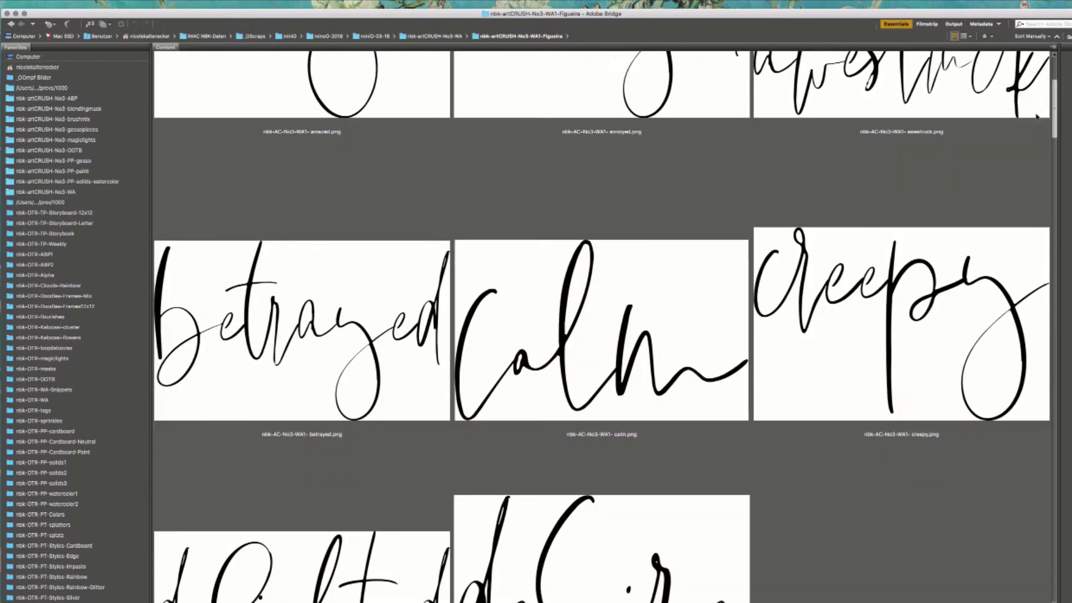
{"action": "scroll", "coordinate": [1032, 89], "scroll_direction": "up", "scroll_amount": 5}
{"action": "scroll", "coordinate": [926, 232], "scroll_direction": "down", "scroll_amount": 10}
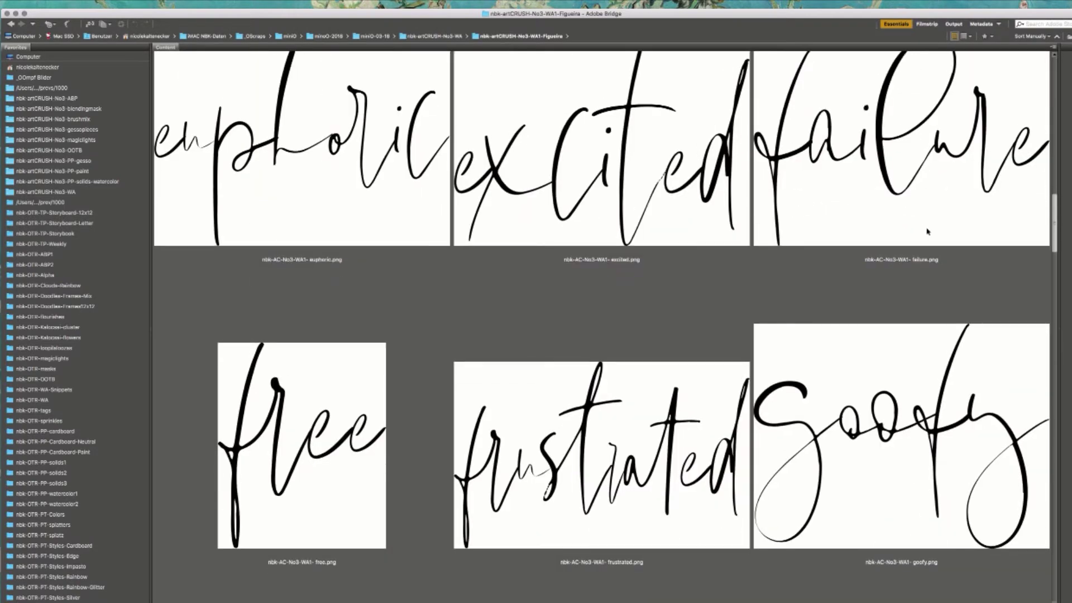
{"action": "scroll", "coordinate": [842, 388], "scroll_direction": "down", "scroll_amount": 10}
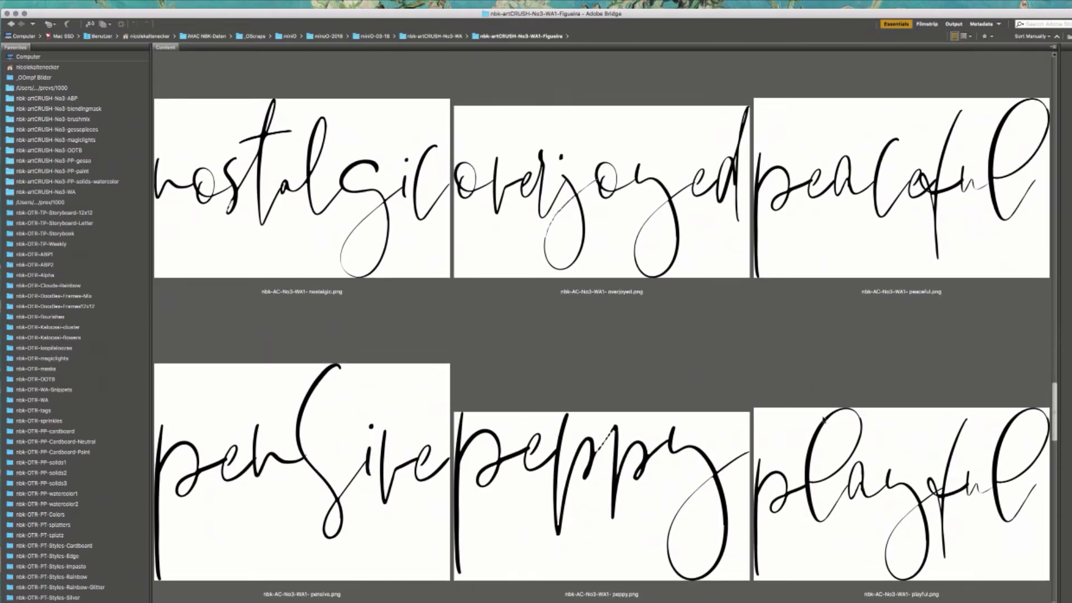
{"action": "scroll", "coordinate": [815, 402], "scroll_direction": "up", "scroll_amount": 15}
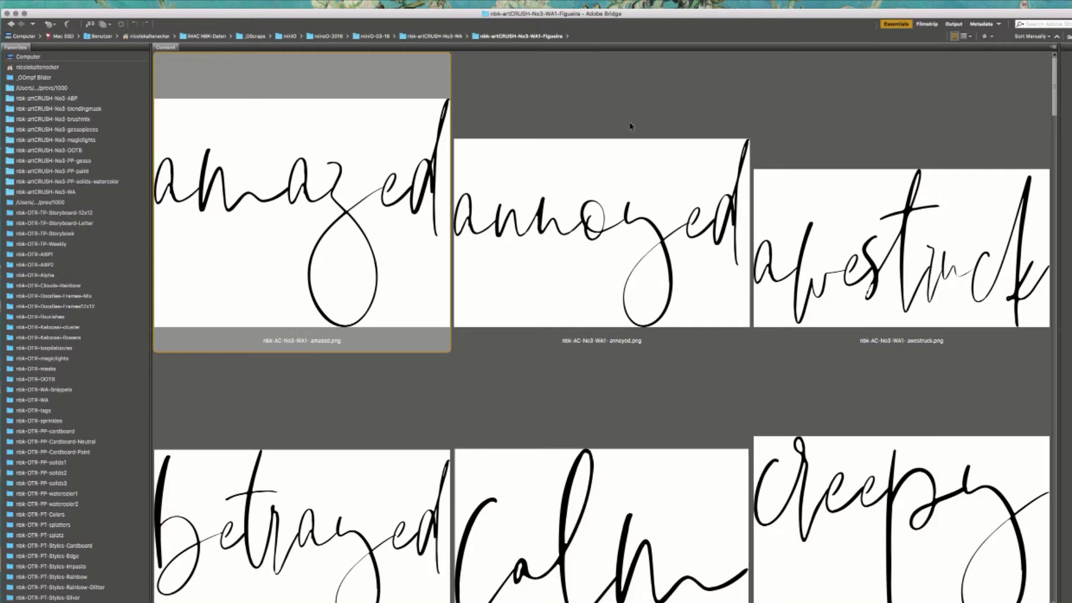
- Examine the Figueira word-art files again from "amazed" through the "jazzed" and "jovial" row, and return to the nbk-artCRUSH-No3-WA folder
{"action": "left_click", "coordinate": [719, 216]}
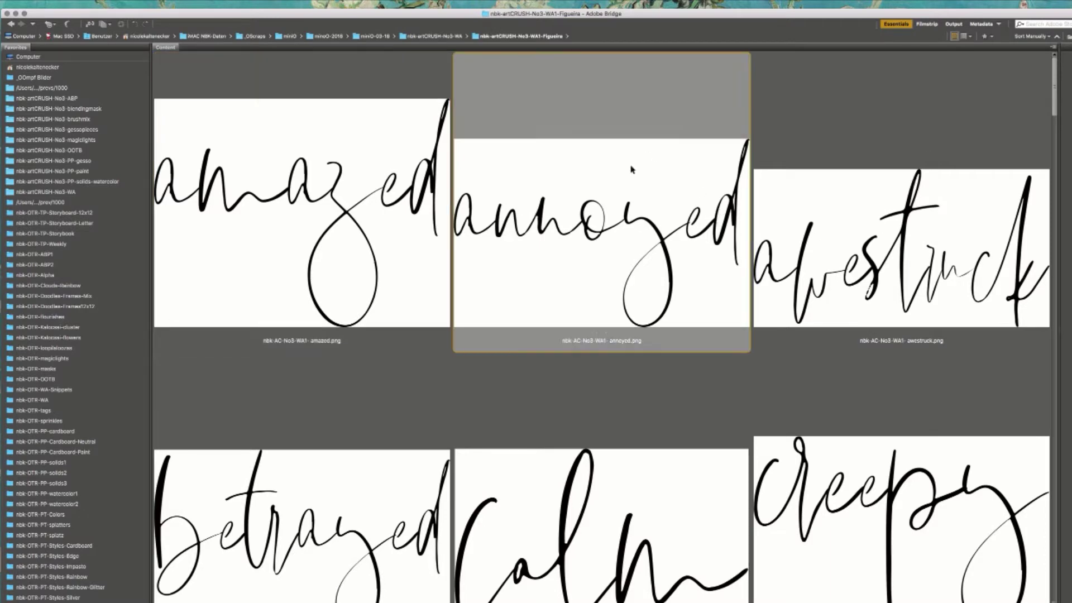
{"action": "key", "text": "Left"}
{"action": "scroll", "coordinate": [1034, 98], "scroll_direction": "down", "scroll_amount": 10}
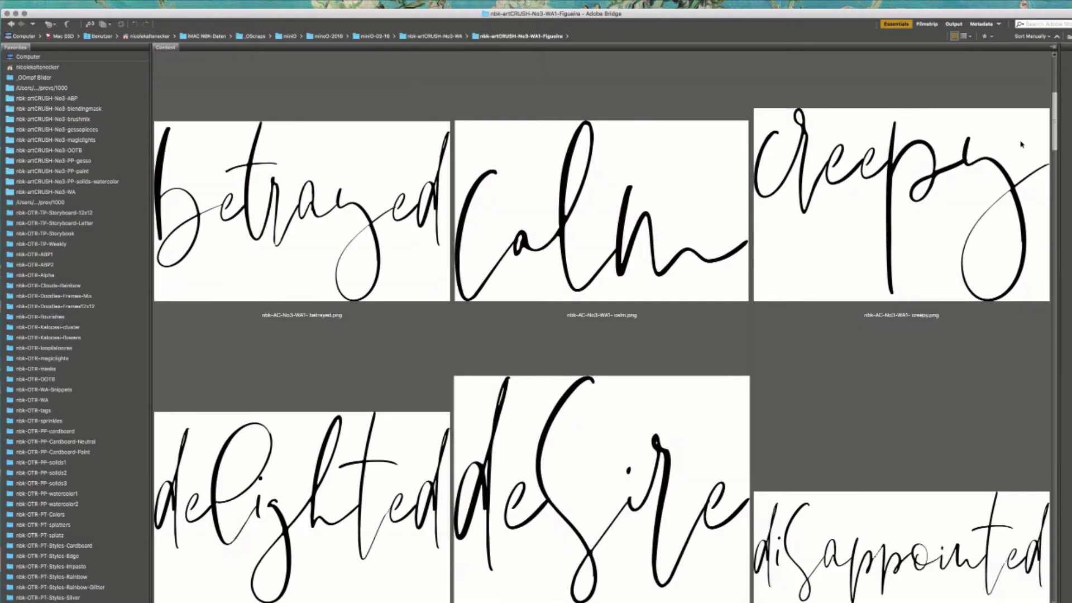
{"action": "scroll", "coordinate": [1011, 154], "scroll_direction": "down", "scroll_amount": 5}
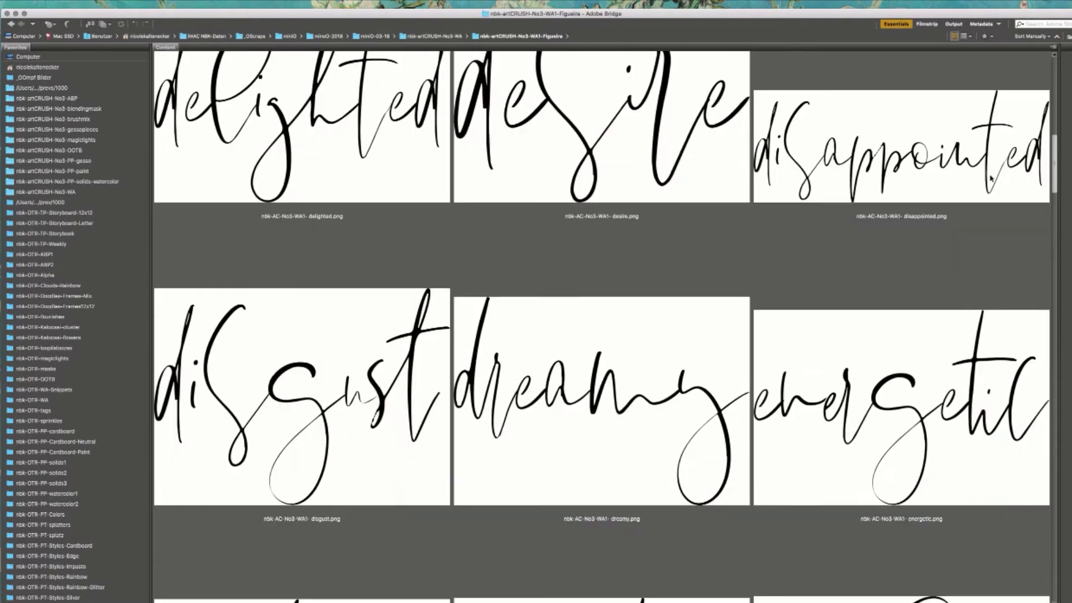
{"action": "scroll", "coordinate": [969, 208], "scroll_direction": "down", "scroll_amount": 4}
{"action": "scroll", "coordinate": [968, 209], "scroll_direction": "down", "scroll_amount": 2}
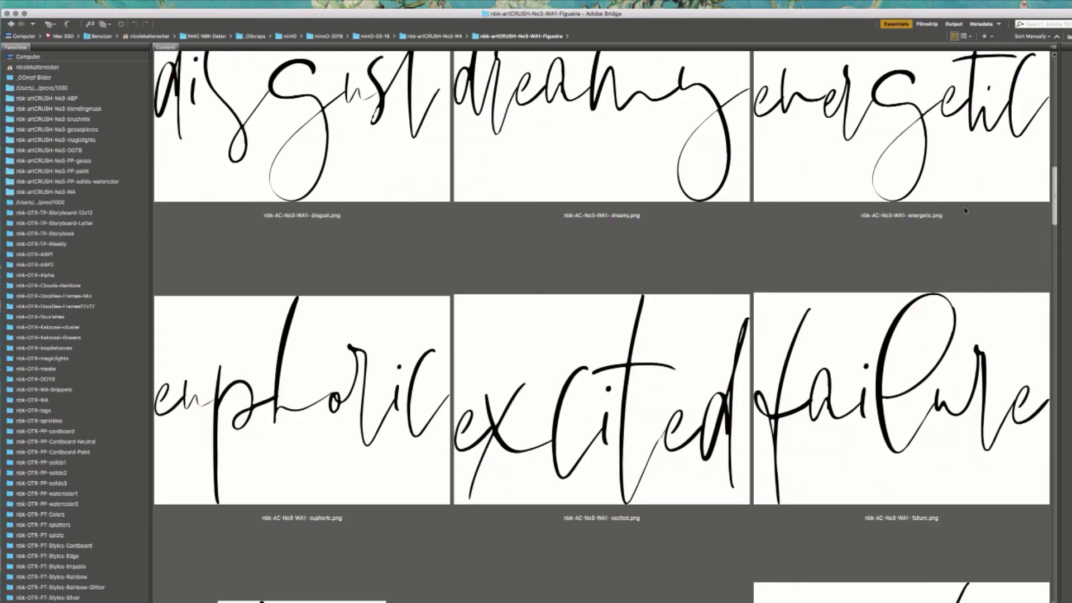
{"action": "scroll", "coordinate": [965, 210], "scroll_direction": "up", "scroll_amount": 9}
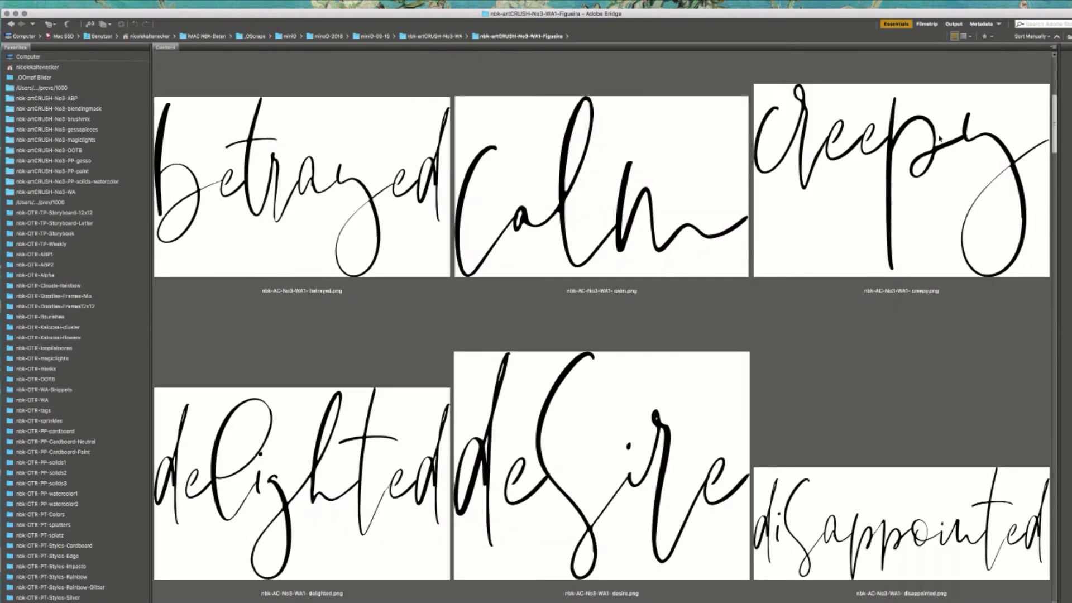
{"action": "scroll", "coordinate": [941, 137], "scroll_direction": "down", "scroll_amount": 8}
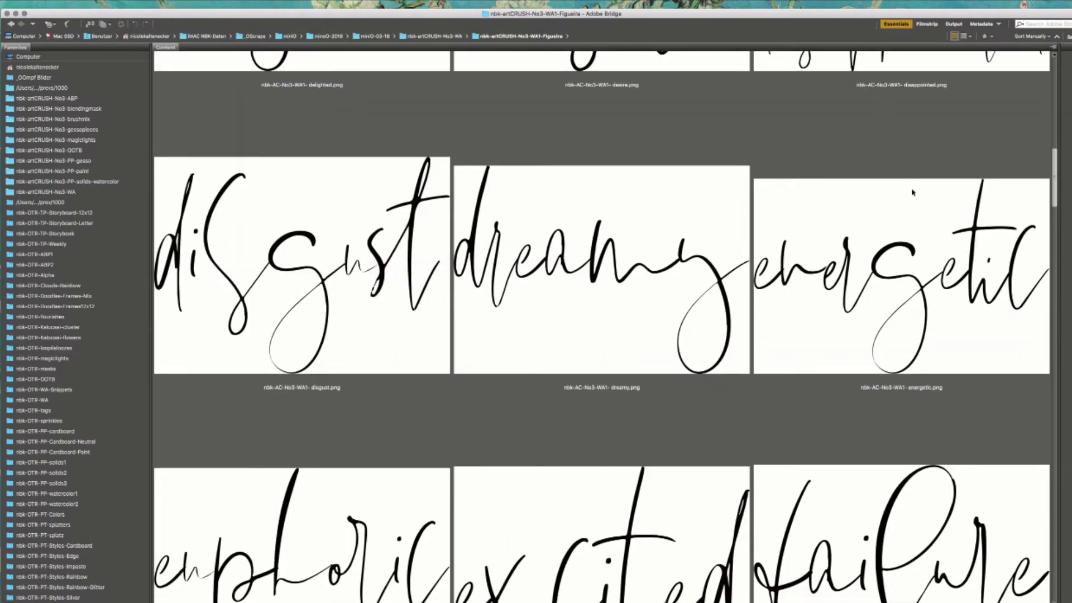
{"action": "scroll", "coordinate": [913, 192], "scroll_direction": "down", "scroll_amount": 5}
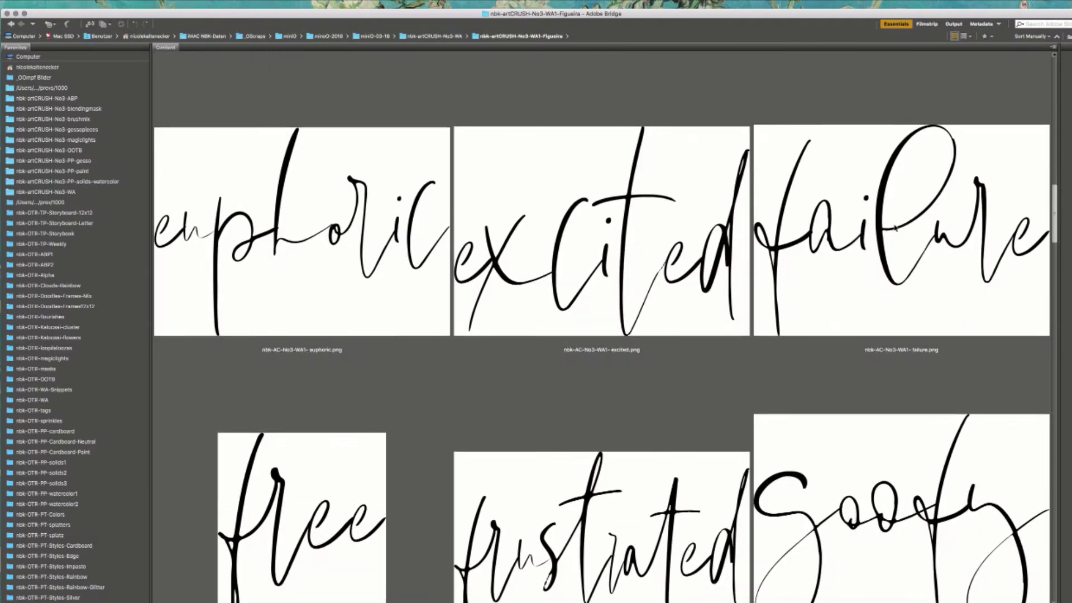
{"action": "scroll", "coordinate": [891, 237], "scroll_direction": "down", "scroll_amount": 3}
{"action": "scroll", "coordinate": [886, 247], "scroll_direction": "down", "scroll_amount": 6}
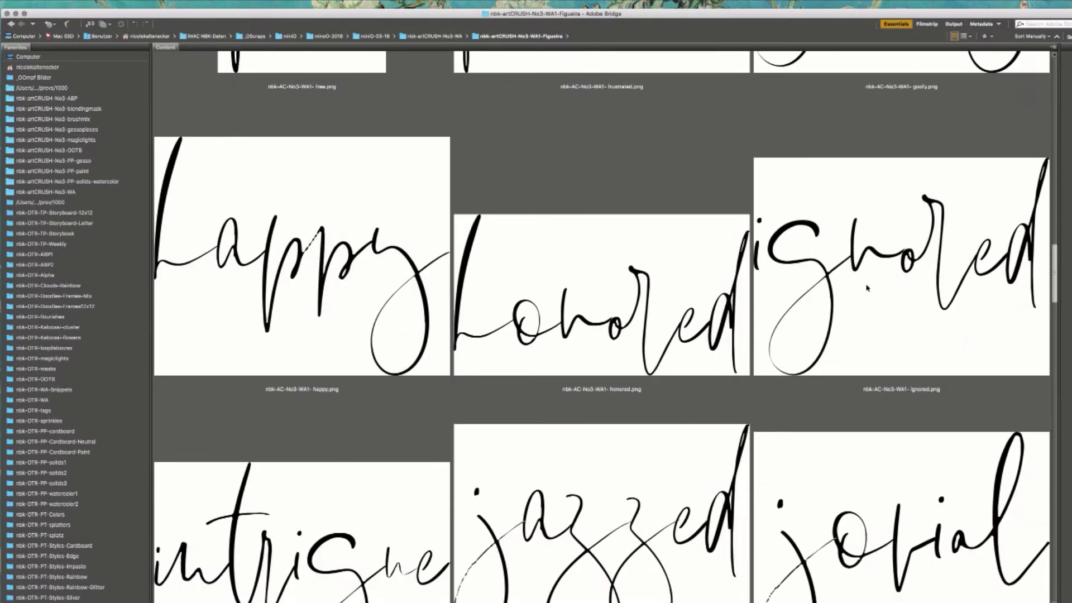
{"action": "scroll", "coordinate": [867, 288], "scroll_direction": "down", "scroll_amount": 10}
{"action": "scroll", "coordinate": [831, 252], "scroll_direction": "up", "scroll_amount": 15}
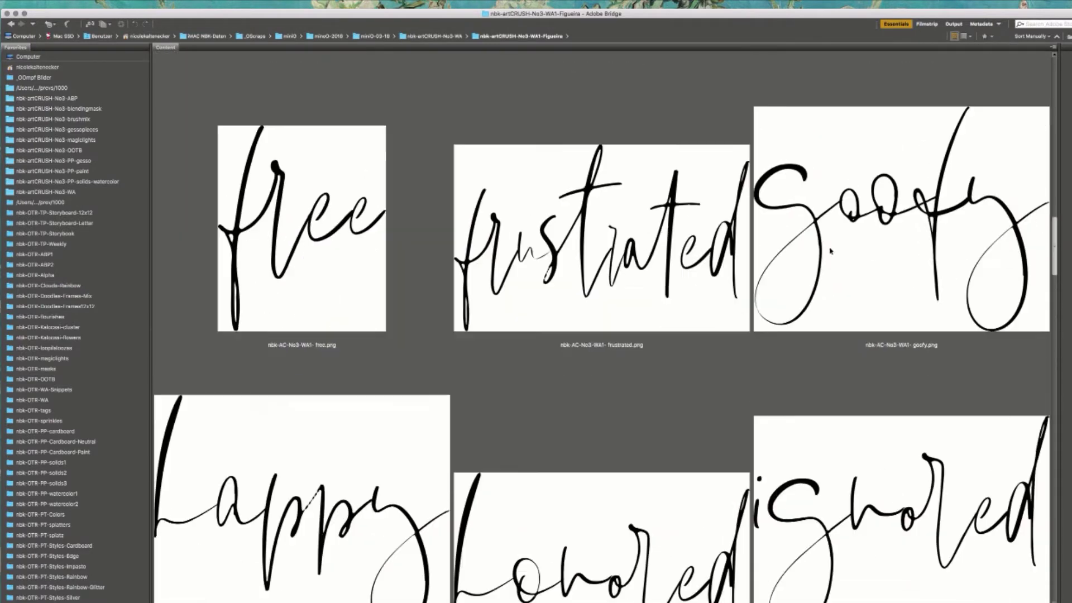
{"action": "scroll", "coordinate": [831, 251], "scroll_direction": "up", "scroll_amount": 20}
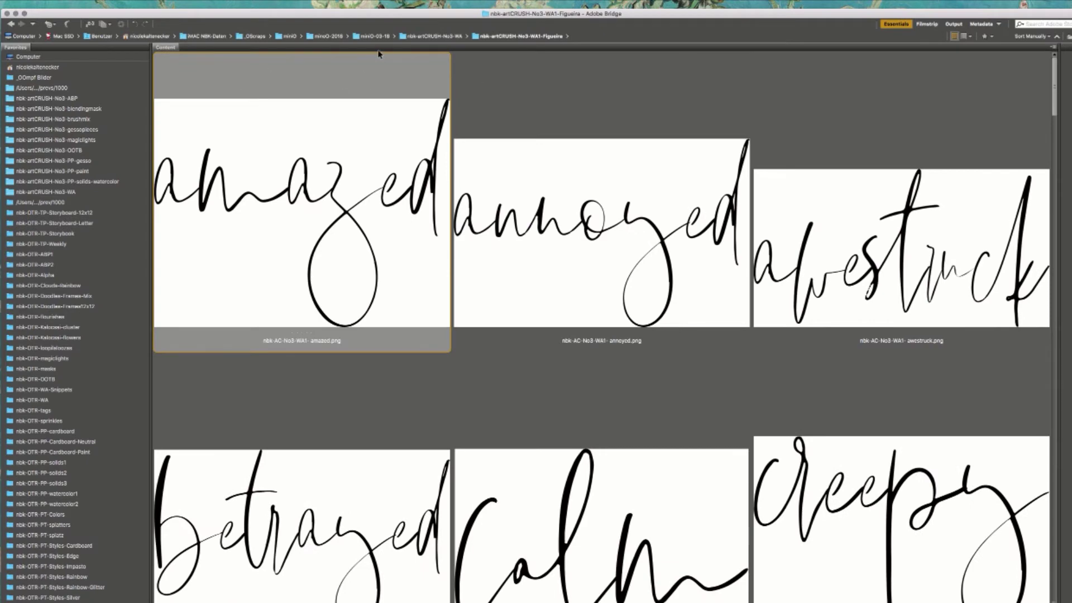
{"action": "left_click", "coordinate": [76, 192]}
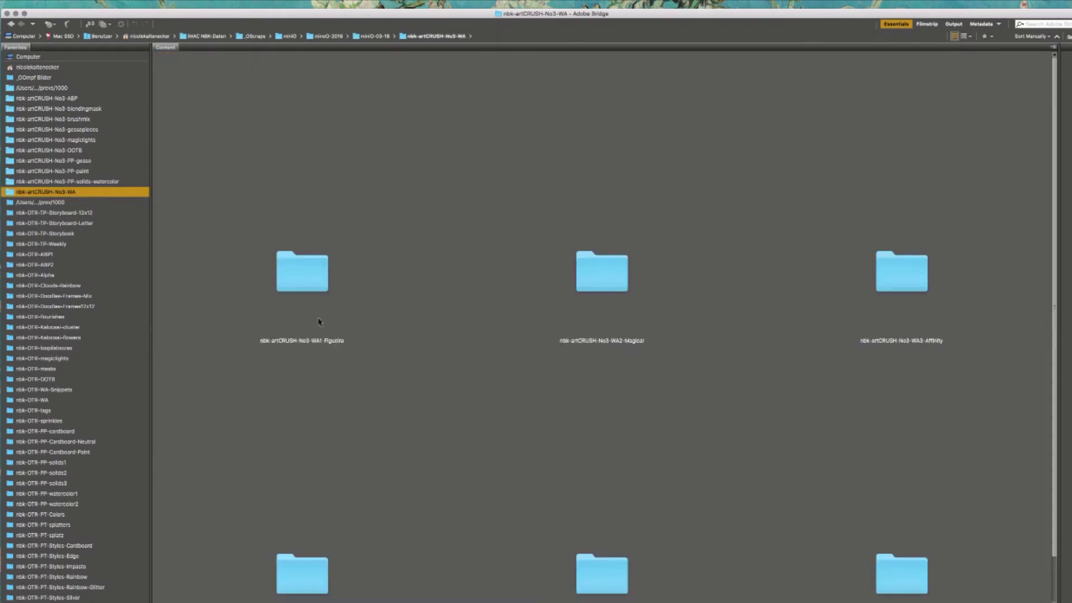
- Open the nbk-artCRUSH-No3-WA2-Magical folder and skim its handwritten word-art files from "amazed" to "failure"
{"action": "left_click", "coordinate": [387, 279]}
{"action": "left_click", "coordinate": [635, 268]}
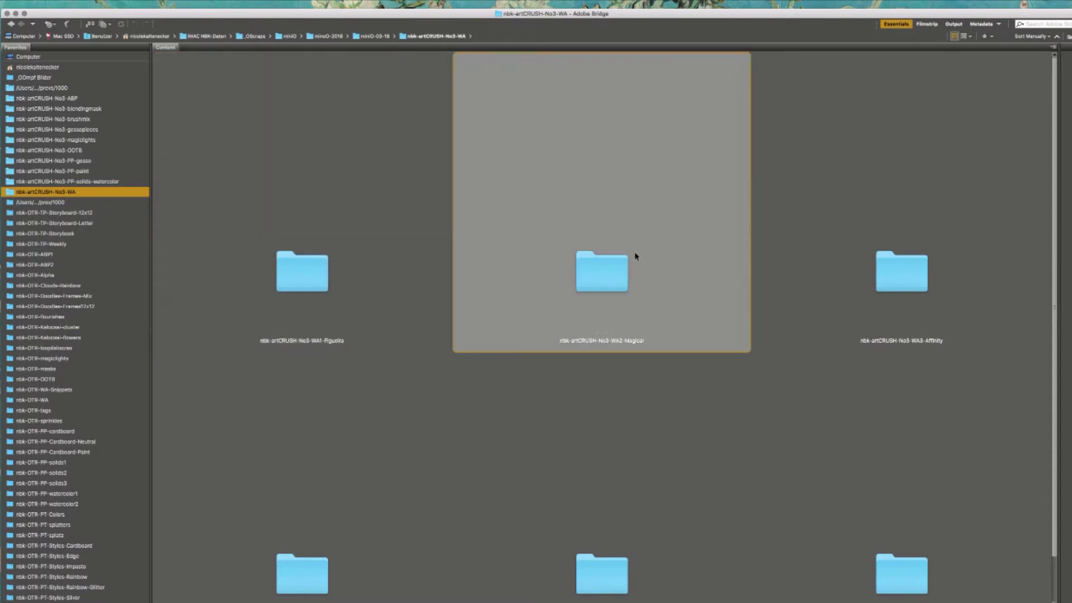
{"action": "double_click", "coordinate": [605, 270]}
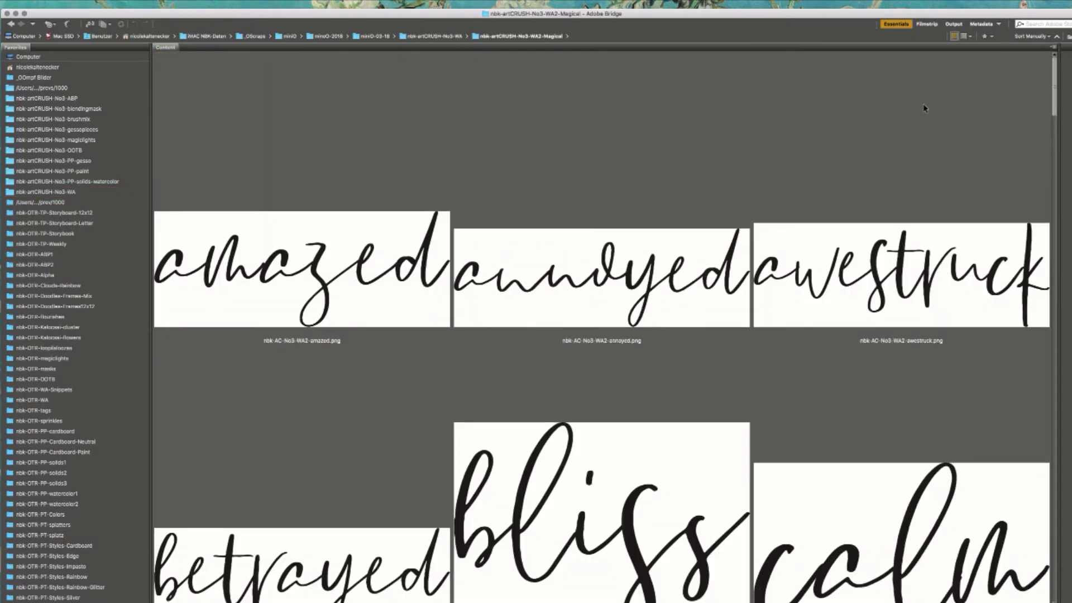
{"action": "scroll", "coordinate": [1059, 94], "scroll_direction": "down", "scroll_amount": 3}
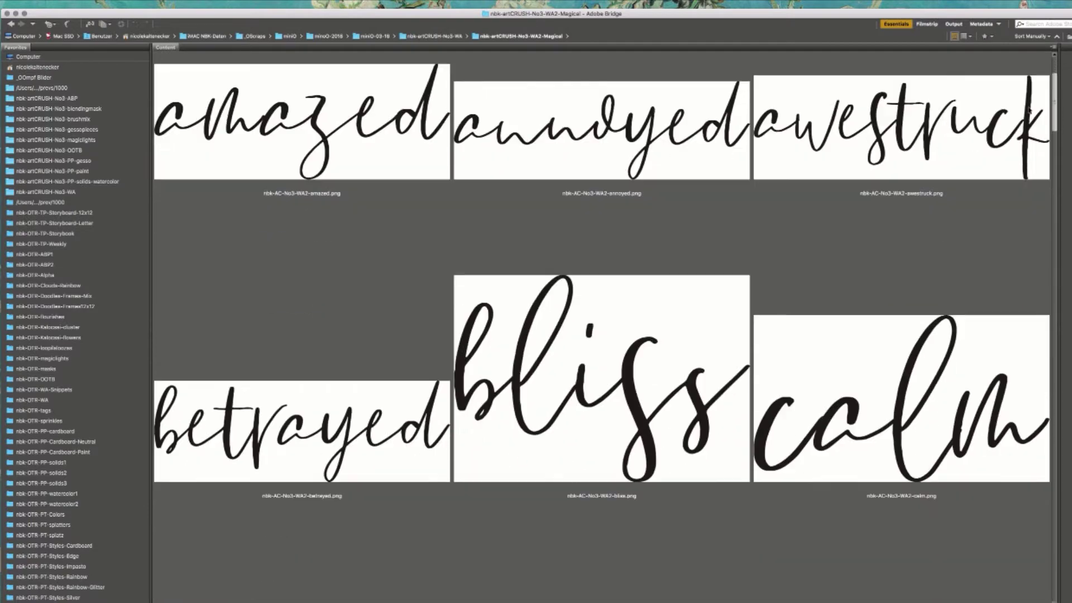
{"action": "scroll", "coordinate": [1030, 110], "scroll_direction": "up", "scroll_amount": 1}
{"action": "scroll", "coordinate": [1029, 109], "scroll_direction": "down", "scroll_amount": 12}
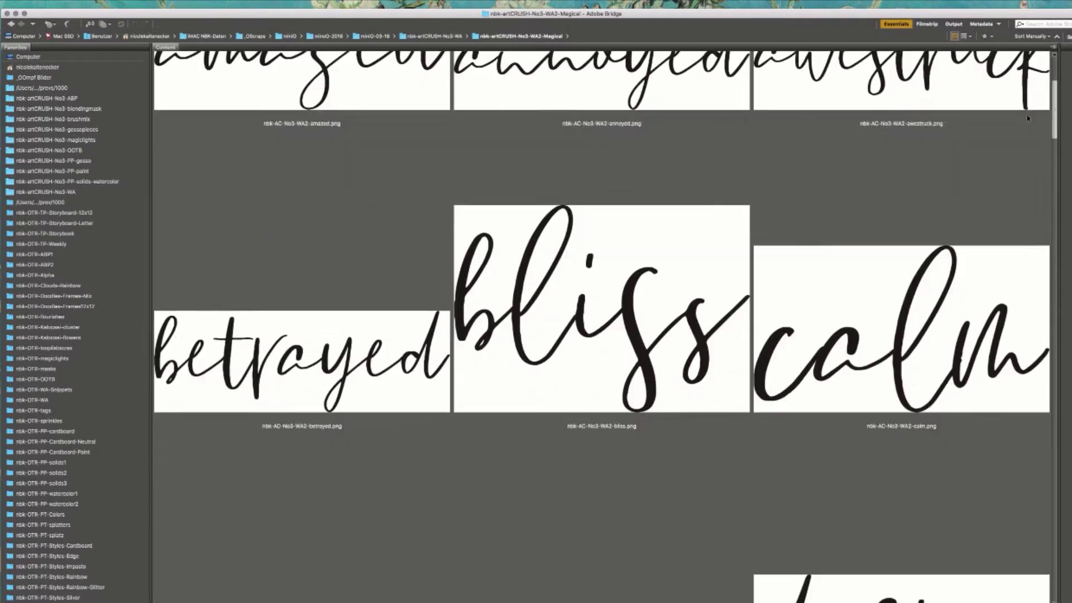
{"action": "scroll", "coordinate": [976, 172], "scroll_direction": "down", "scroll_amount": 10}
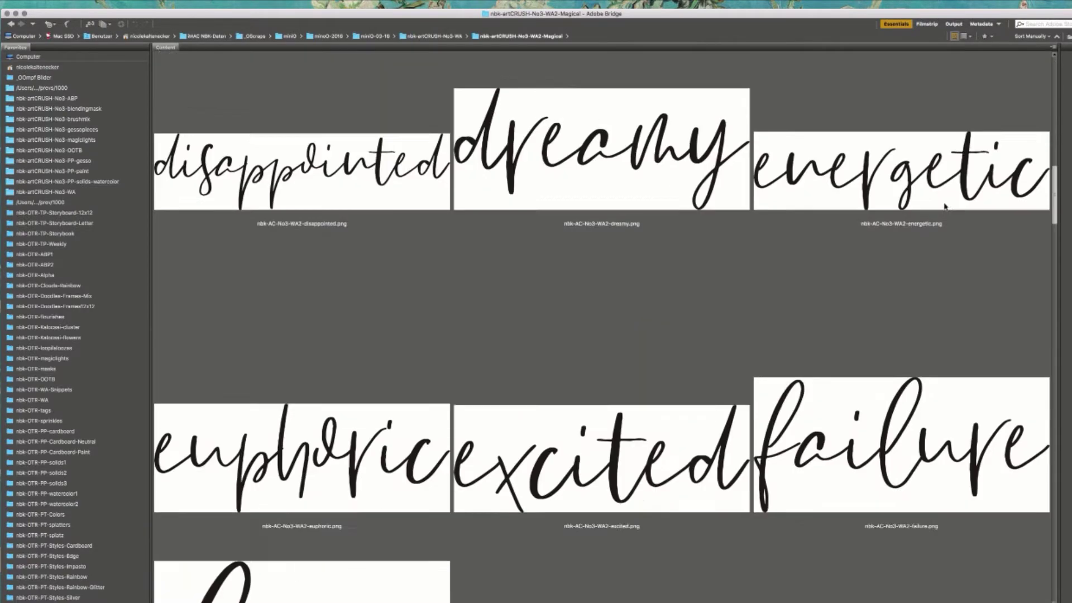
- Examine the remaining Magical word-art files from "free" through "violated", and return to the nbk-artCRUSH-No3-WA folder
{"action": "scroll", "coordinate": [935, 227], "scroll_direction": "down", "scroll_amount": 1}
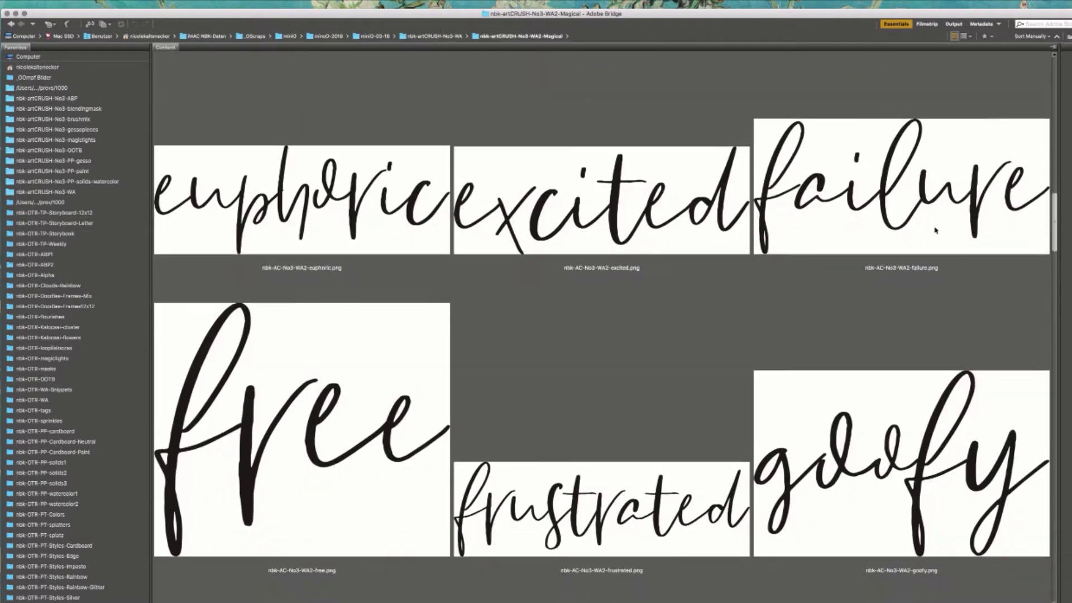
{"action": "scroll", "coordinate": [1038, 212], "scroll_direction": "down", "scroll_amount": 10}
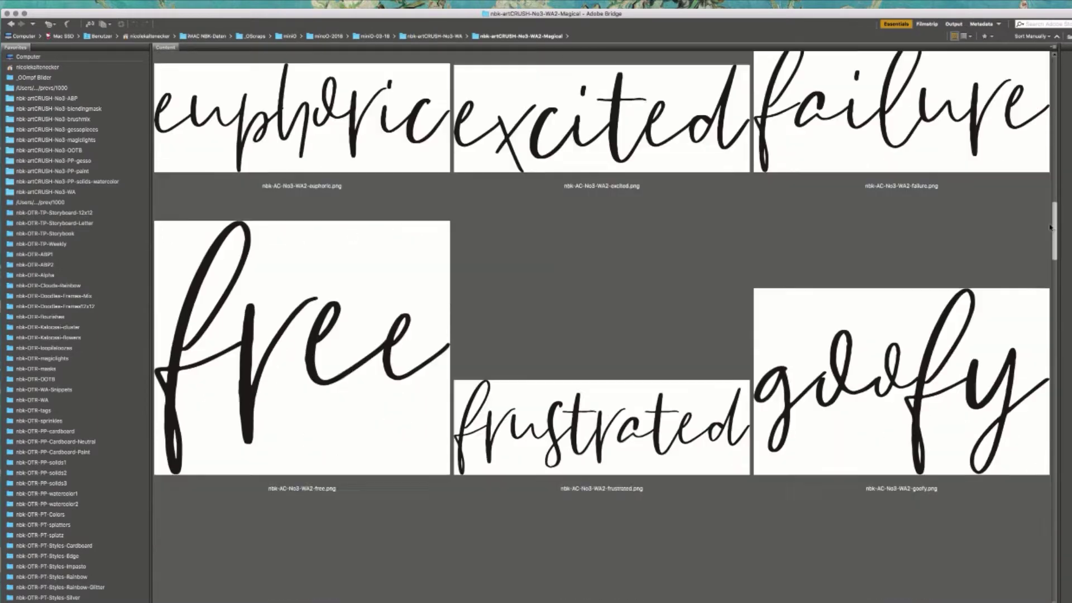
{"action": "scroll", "coordinate": [1009, 281], "scroll_direction": "down", "scroll_amount": 10}
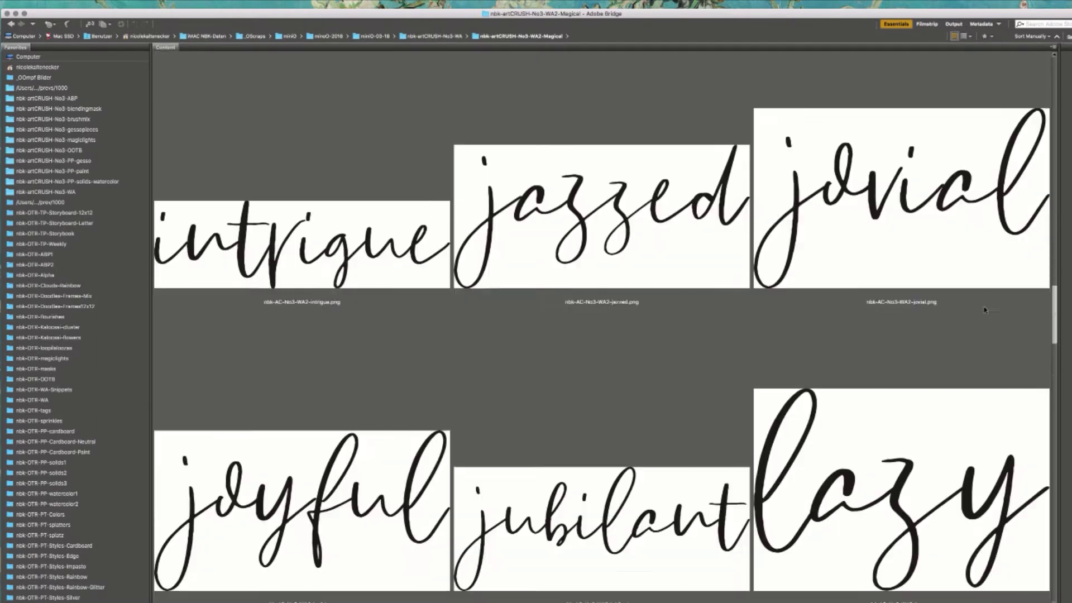
{"action": "scroll", "coordinate": [937, 373], "scroll_direction": "down", "scroll_amount": 10}
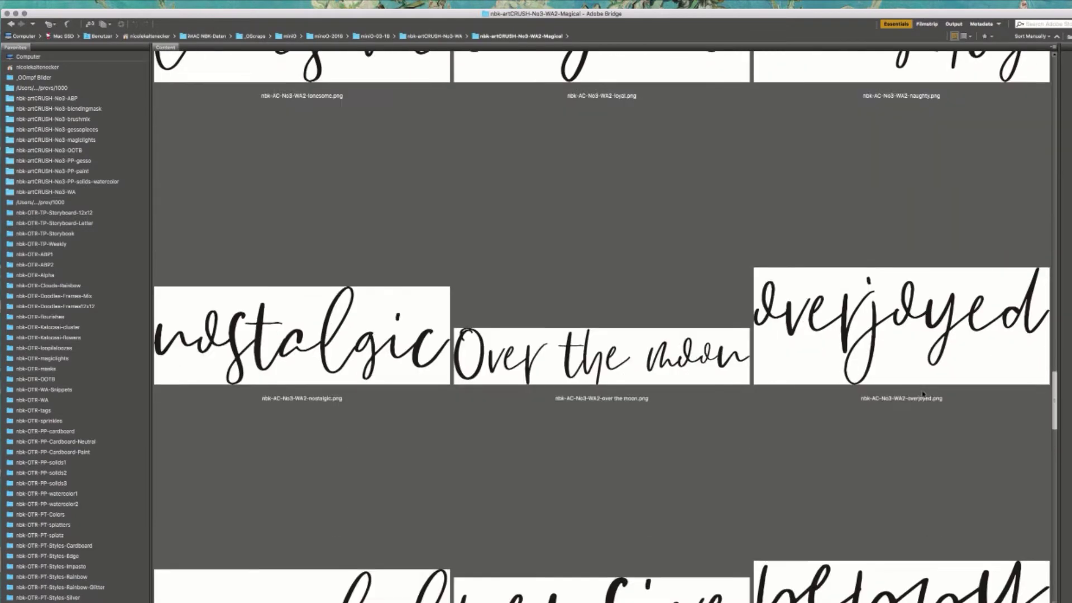
{"action": "scroll", "coordinate": [898, 431], "scroll_direction": "down", "scroll_amount": 10}
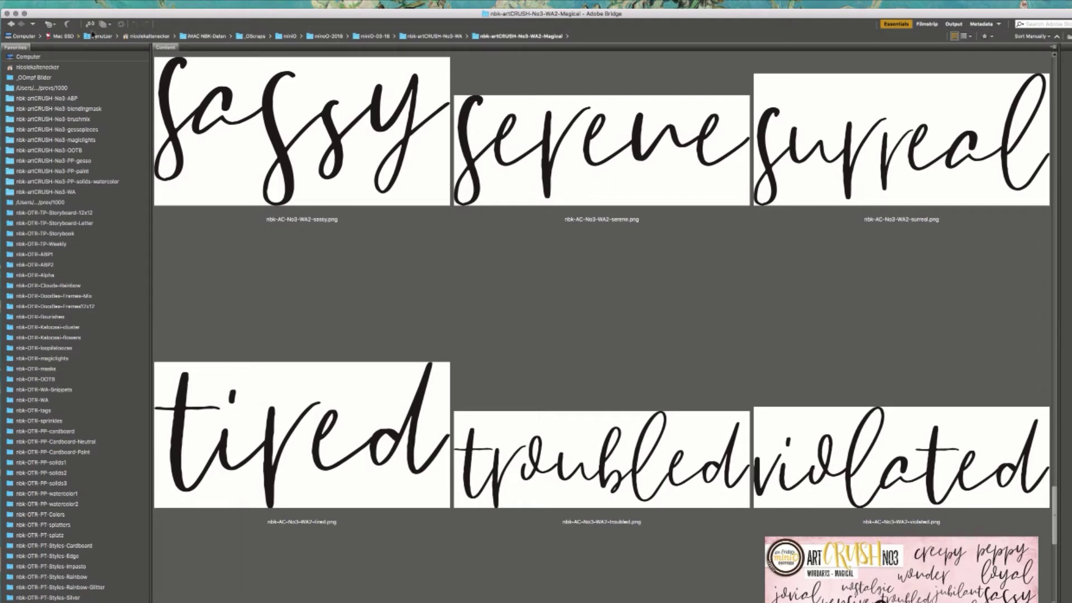
{"action": "left_click", "coordinate": [11, 25]}
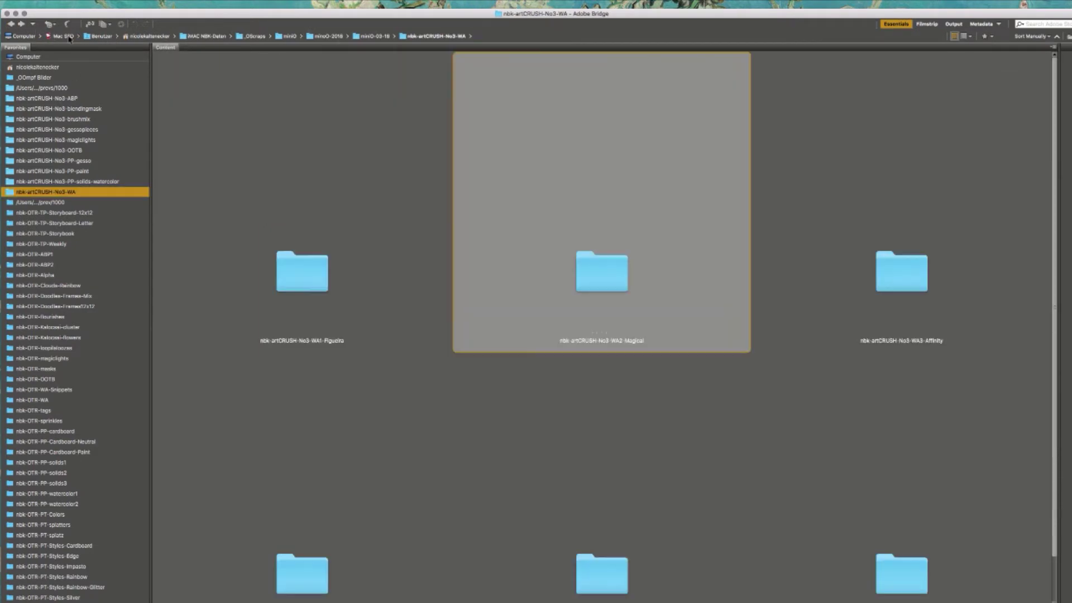
- Open the nbk-artCRUSH-No3-WA3-Affinity folder and skim its handwritten word-art files from "amazed" to "peppy"
{"action": "double_click", "coordinate": [910, 260]}
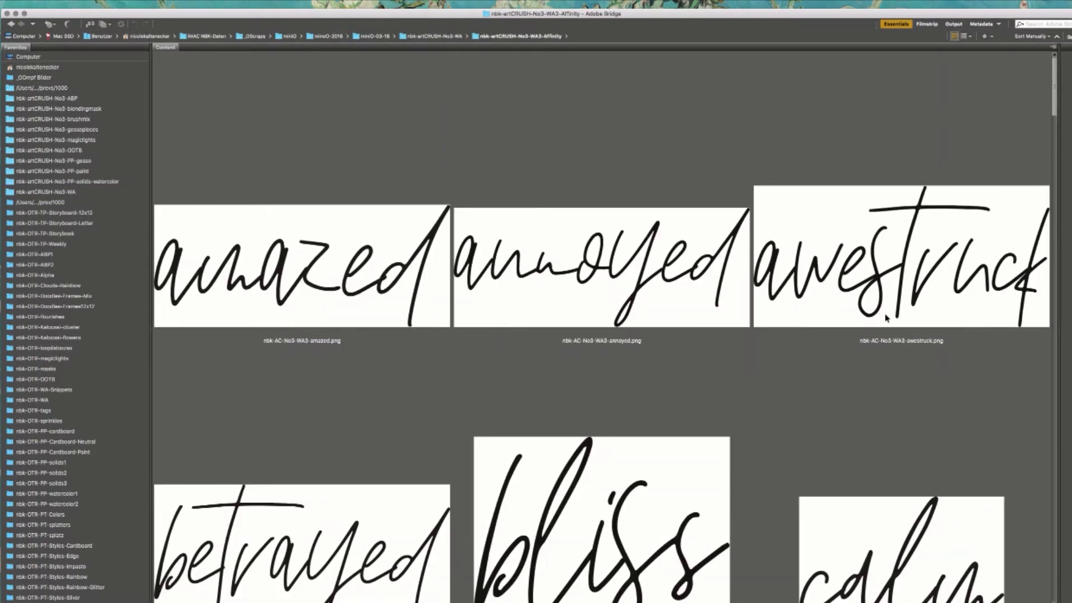
{"action": "scroll", "coordinate": [1047, 117], "scroll_direction": "down", "scroll_amount": 5}
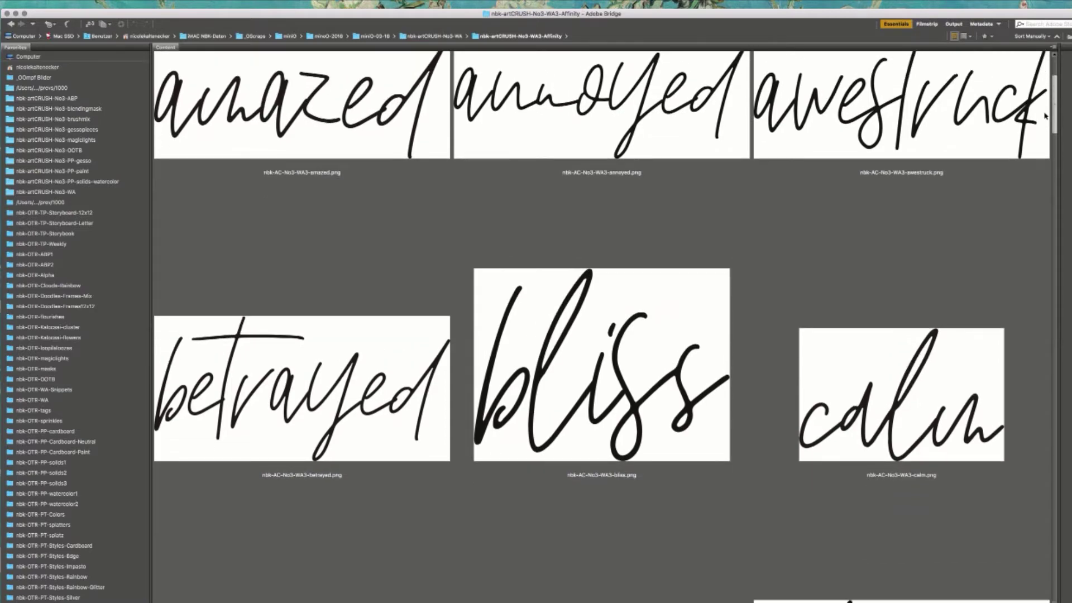
{"action": "scroll", "coordinate": [1045, 123], "scroll_direction": "down", "scroll_amount": 3}
{"action": "scroll", "coordinate": [1043, 128], "scroll_direction": "down", "scroll_amount": 12}
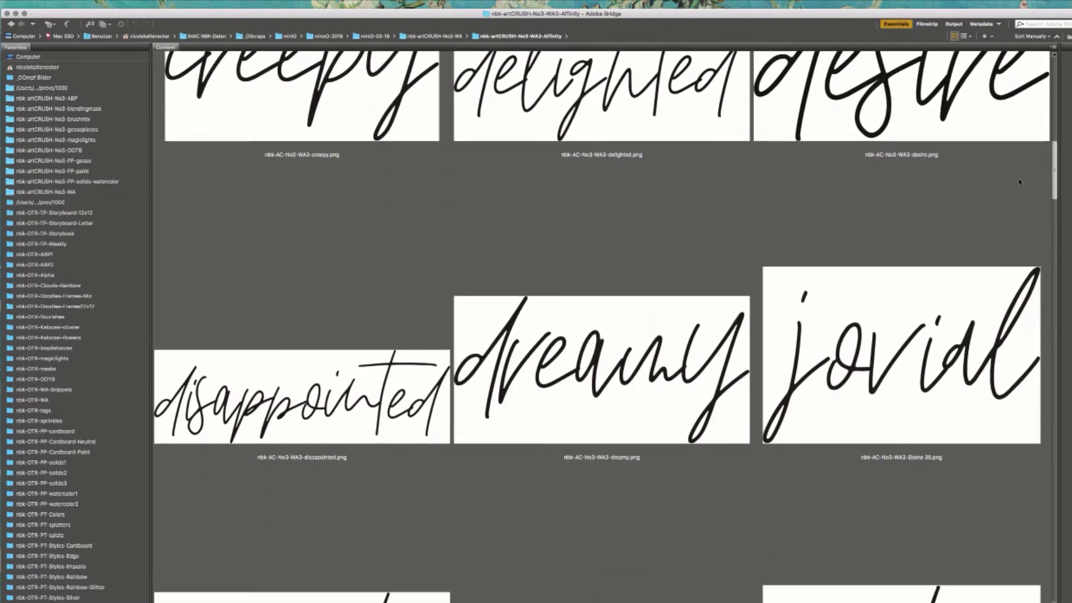
{"action": "scroll", "coordinate": [1019, 182], "scroll_direction": "down", "scroll_amount": 20}
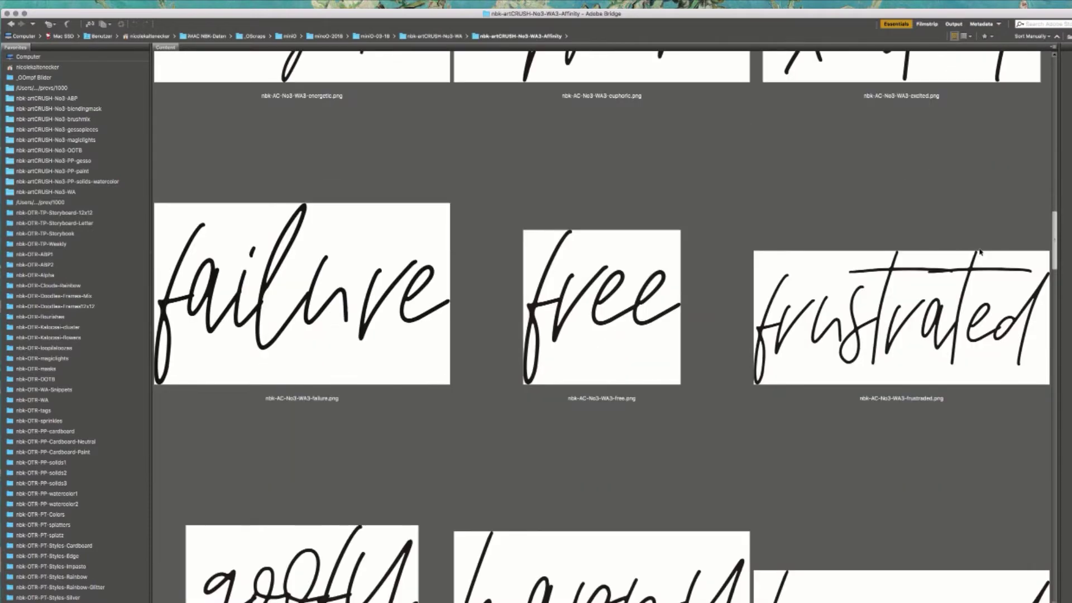
{"action": "scroll", "coordinate": [967, 308], "scroll_direction": "down", "scroll_amount": 12}
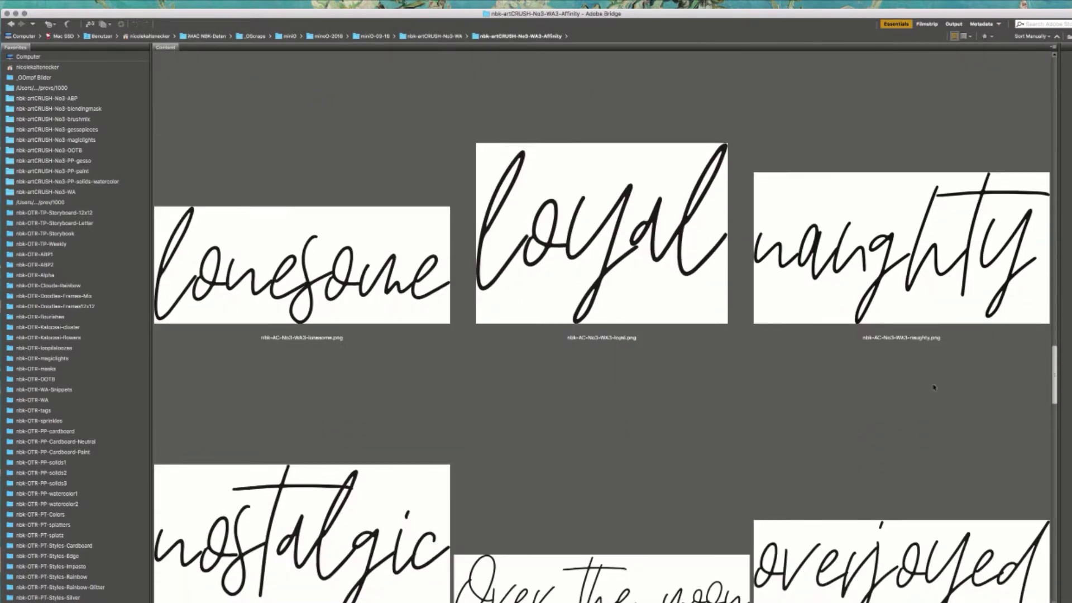
{"action": "scroll", "coordinate": [915, 448], "scroll_direction": "down", "scroll_amount": 10}
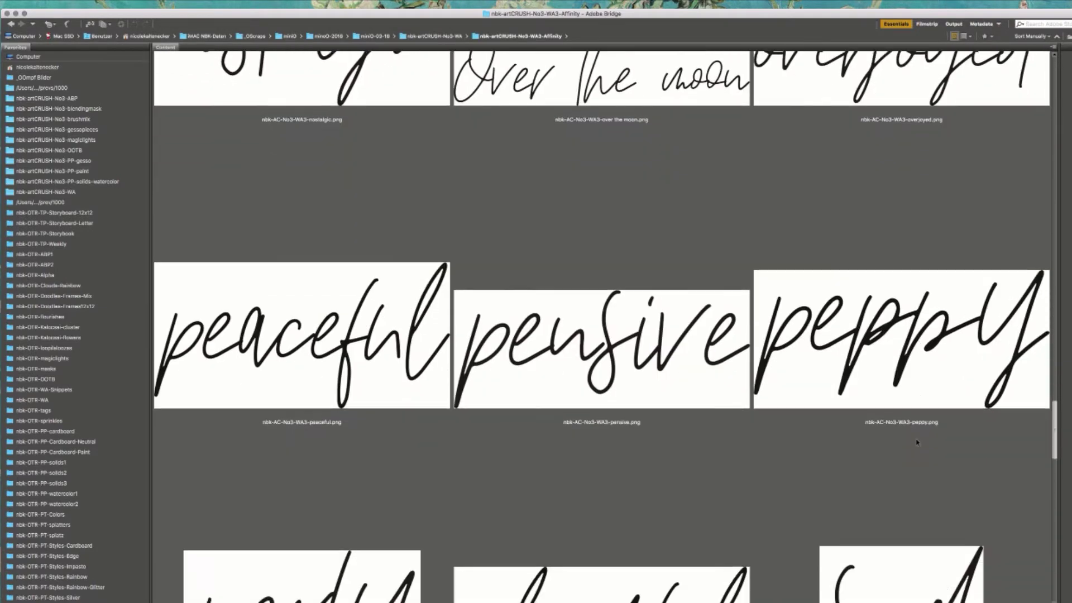
- Load the brush file nbk-AC-No3-WA3.abr from the end of the Affinity folder into Photoshop and return to Bridge
{"action": "scroll", "coordinate": [915, 448], "scroll_direction": "down", "scroll_amount": 20}
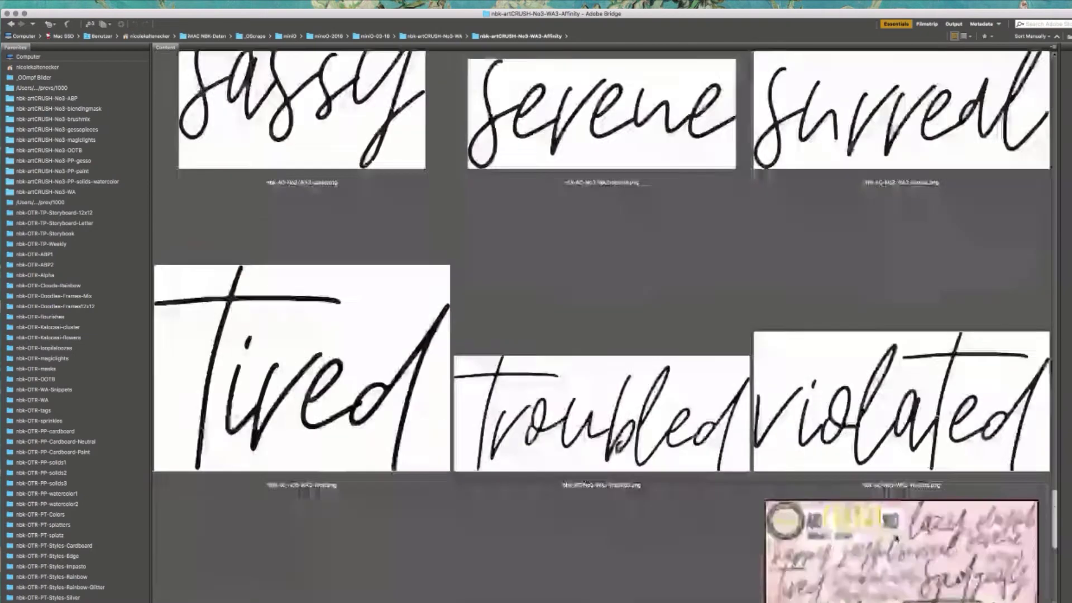
{"action": "scroll", "coordinate": [892, 581], "scroll_direction": "down", "scroll_amount": 3}
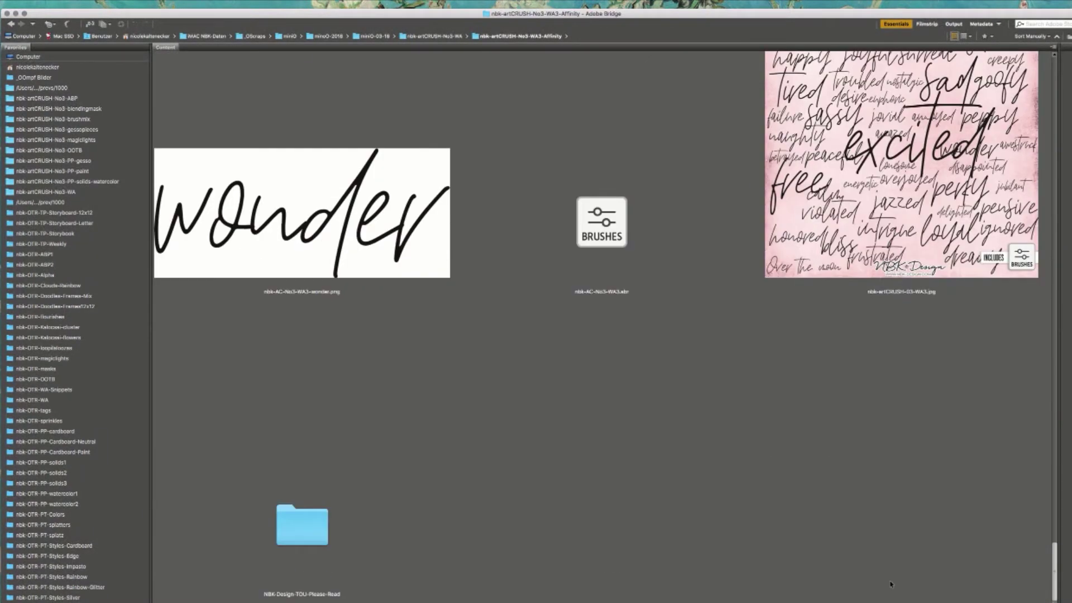
{"action": "scroll", "coordinate": [890, 584], "scroll_direction": "up", "scroll_amount": 3}
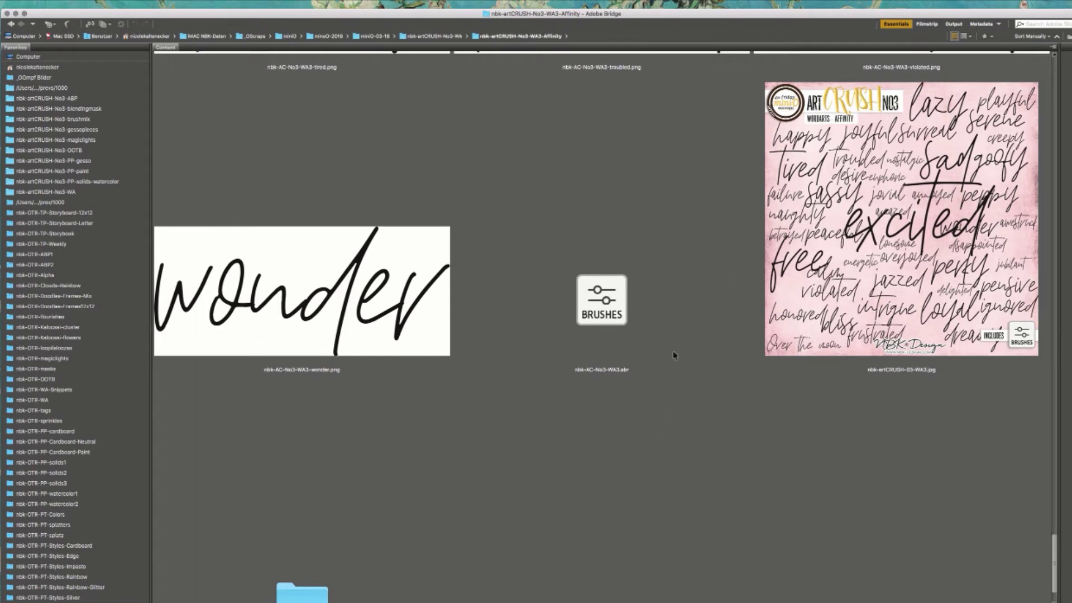
{"action": "left_click", "coordinate": [621, 314]}
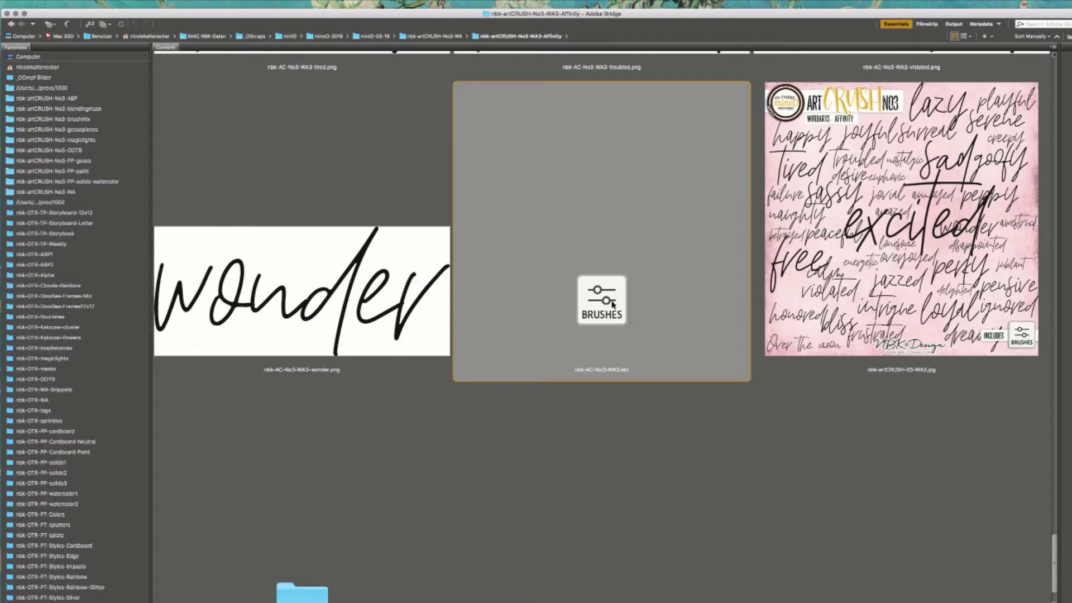
{"action": "double_click", "coordinate": [615, 304]}
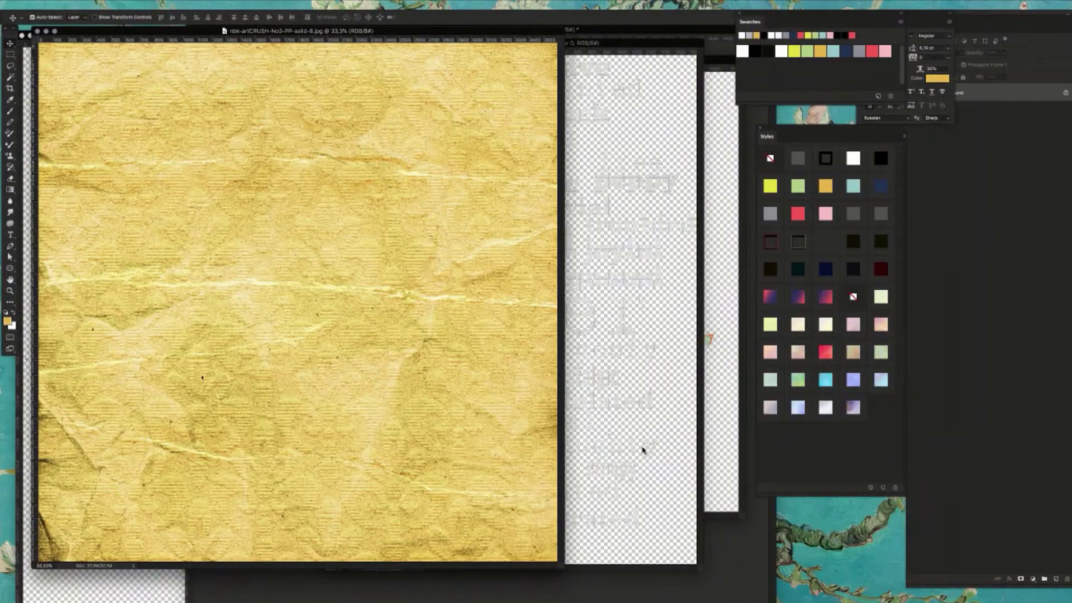
{"action": "key", "text": "super+Tab"}
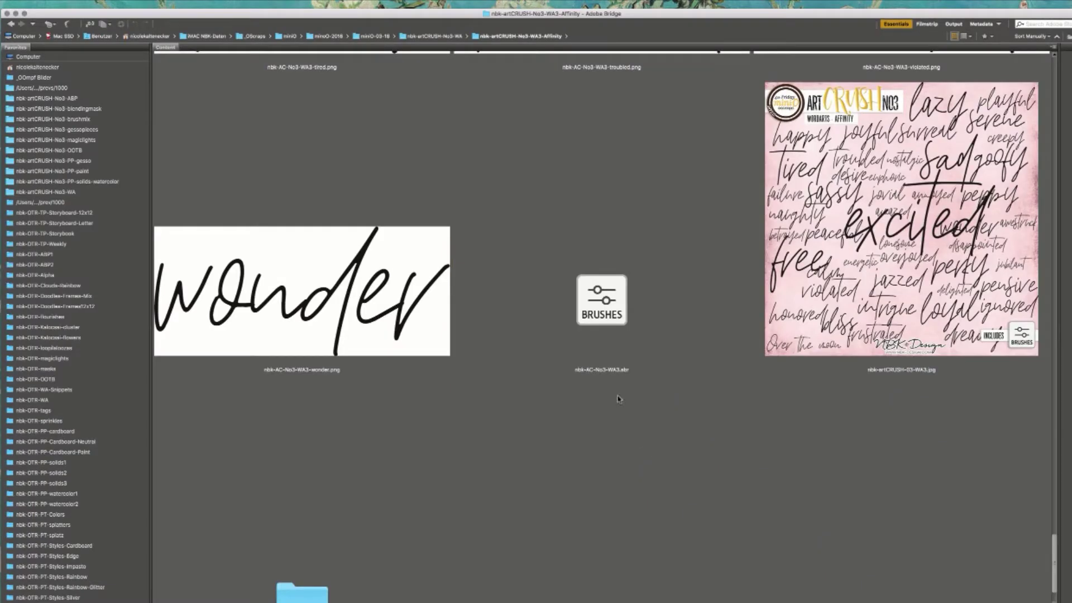
- Go back to the nbk-artCRUSH-No3-WA folder and open its nbk-artCRUSH-No3-WA4 Alyshia subfolder
{"action": "left_click", "coordinate": [11, 24]}
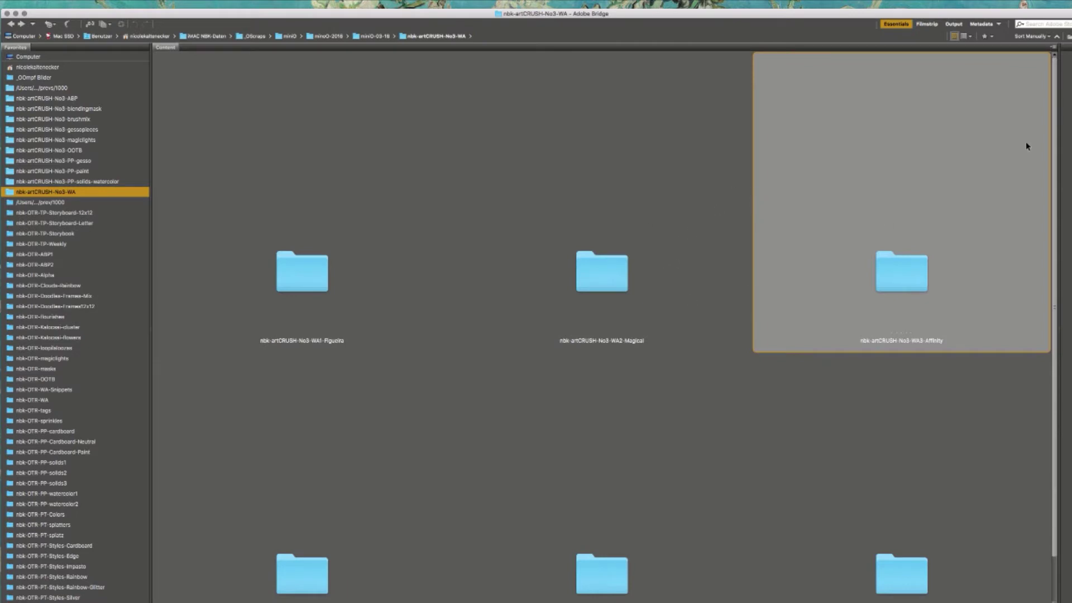
{"action": "scroll", "coordinate": [1001, 235], "scroll_direction": "down", "scroll_amount": 2}
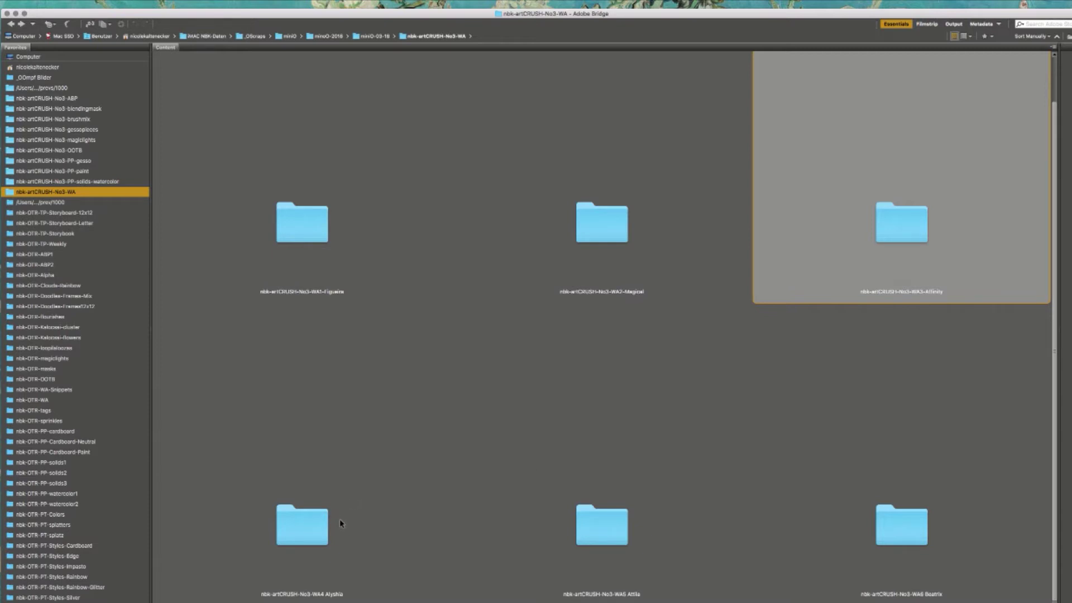
{"action": "left_click", "coordinate": [320, 523]}
{"action": "double_click", "coordinate": [320, 522]}
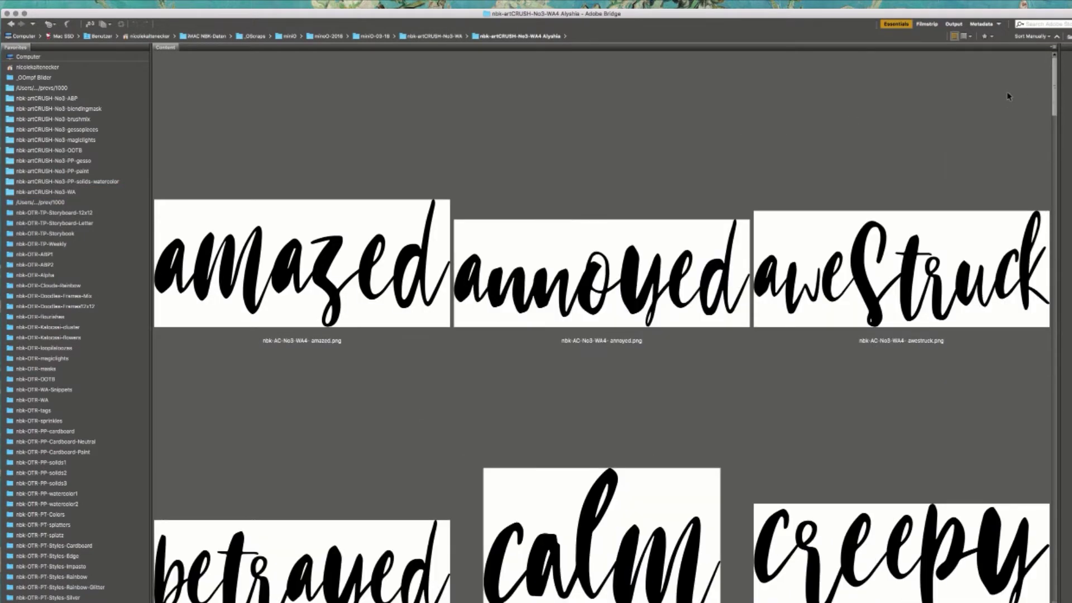
- Look through all the Alyshia word art images down to the brush file and preview image at the folder's end
{"action": "scroll", "coordinate": [1009, 96], "scroll_direction": "down", "scroll_amount": 5}
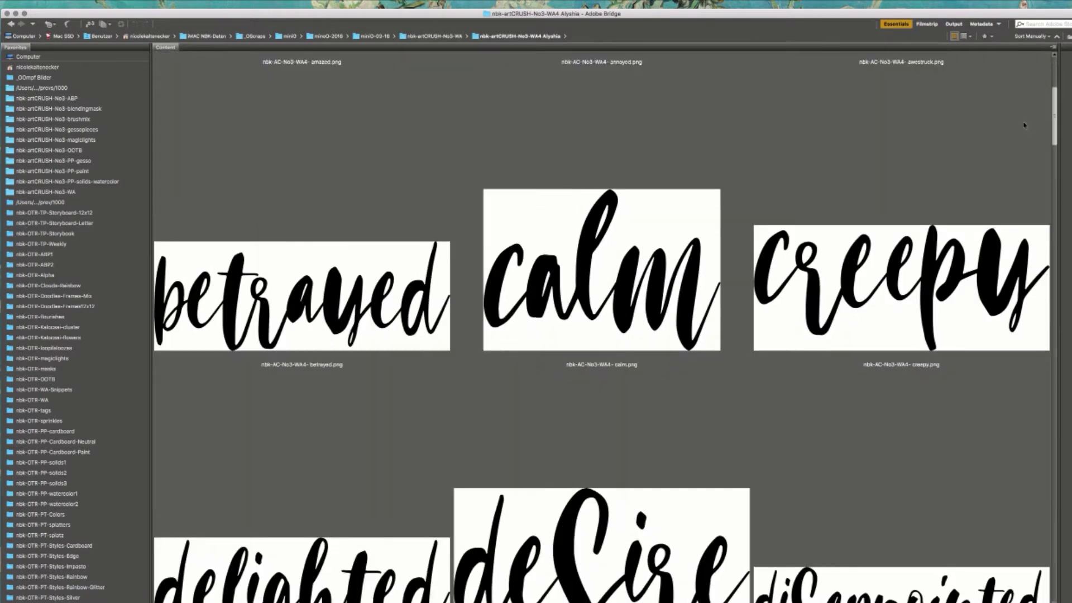
{"action": "scroll", "coordinate": [1024, 125], "scroll_direction": "down", "scroll_amount": 5}
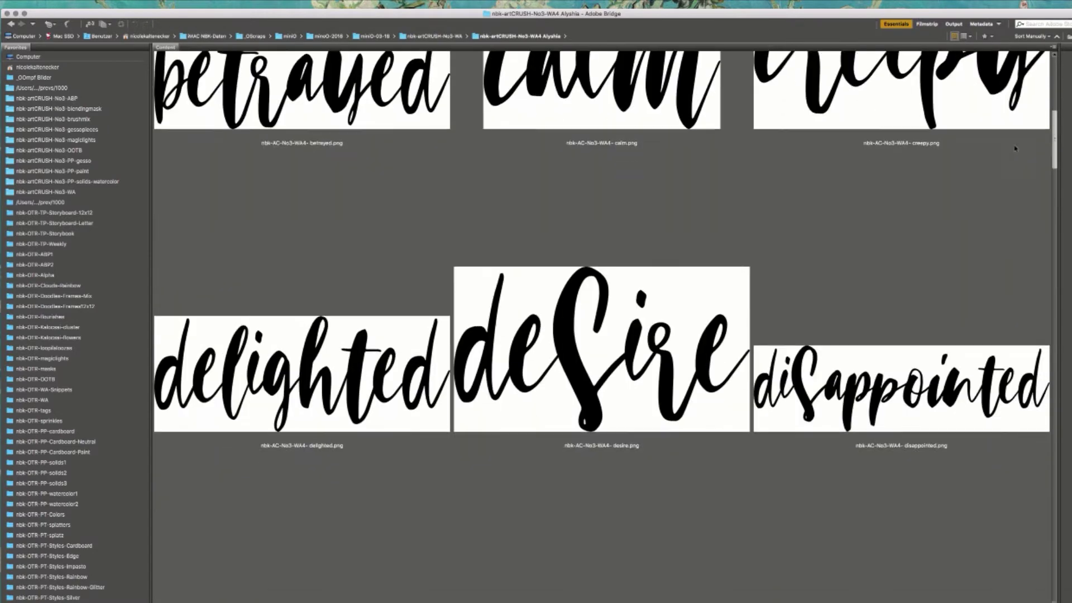
{"action": "scroll", "coordinate": [1009, 156], "scroll_direction": "down", "scroll_amount": 5}
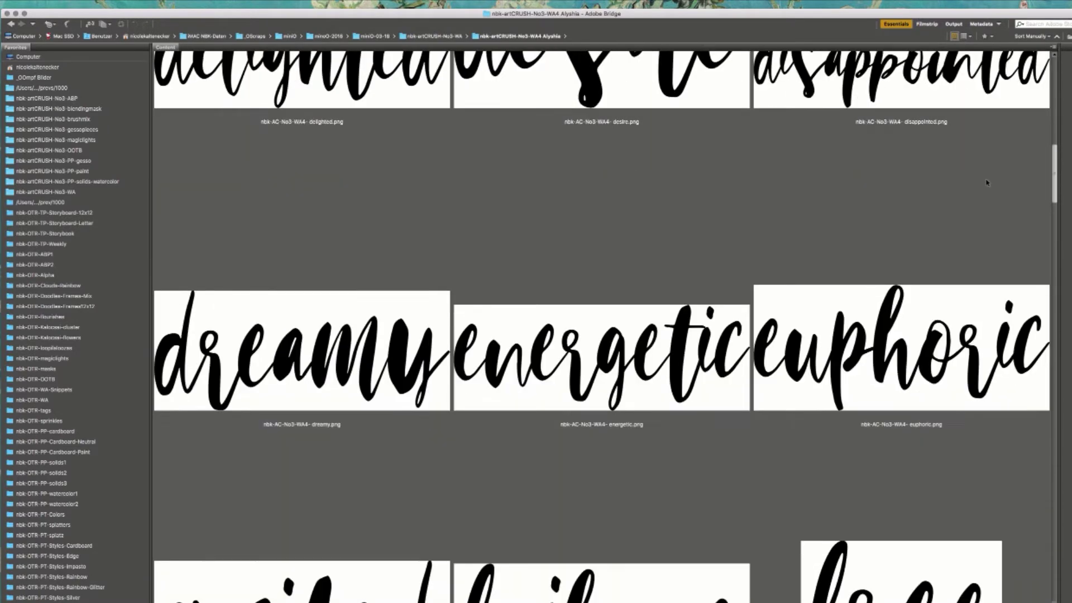
{"action": "scroll", "coordinate": [987, 183], "scroll_direction": "down", "scroll_amount": 5}
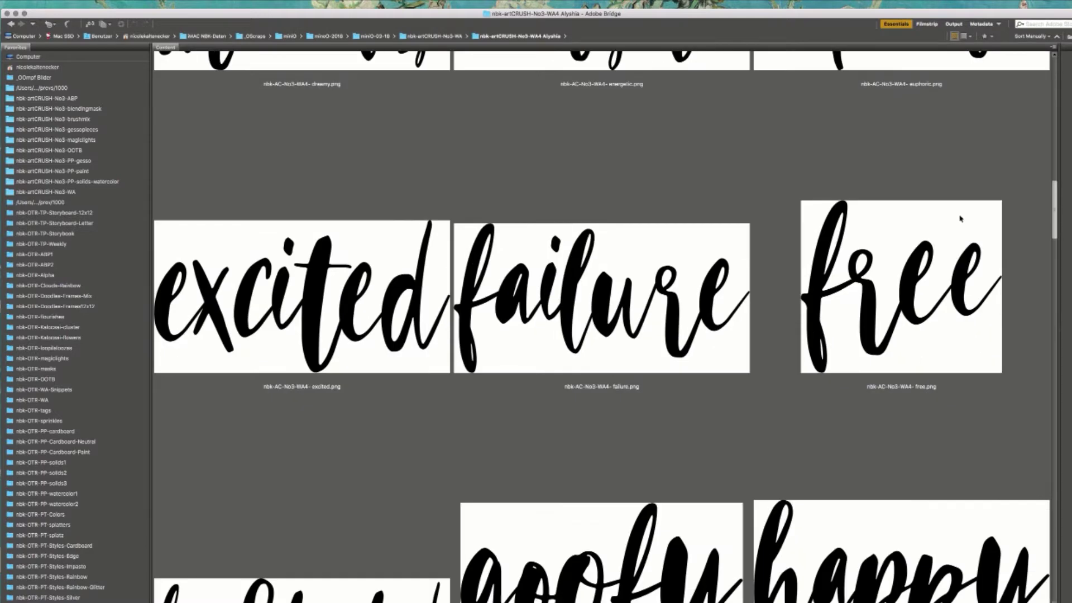
{"action": "scroll", "coordinate": [960, 219], "scroll_direction": "down", "scroll_amount": 5}
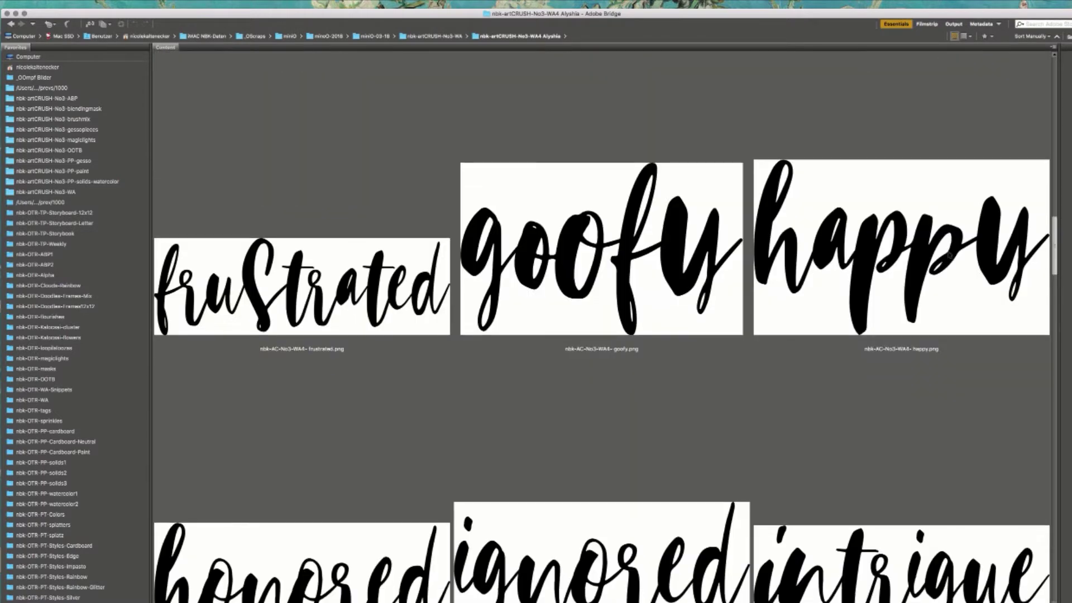
{"action": "scroll", "coordinate": [950, 255], "scroll_direction": "down", "scroll_amount": 10}
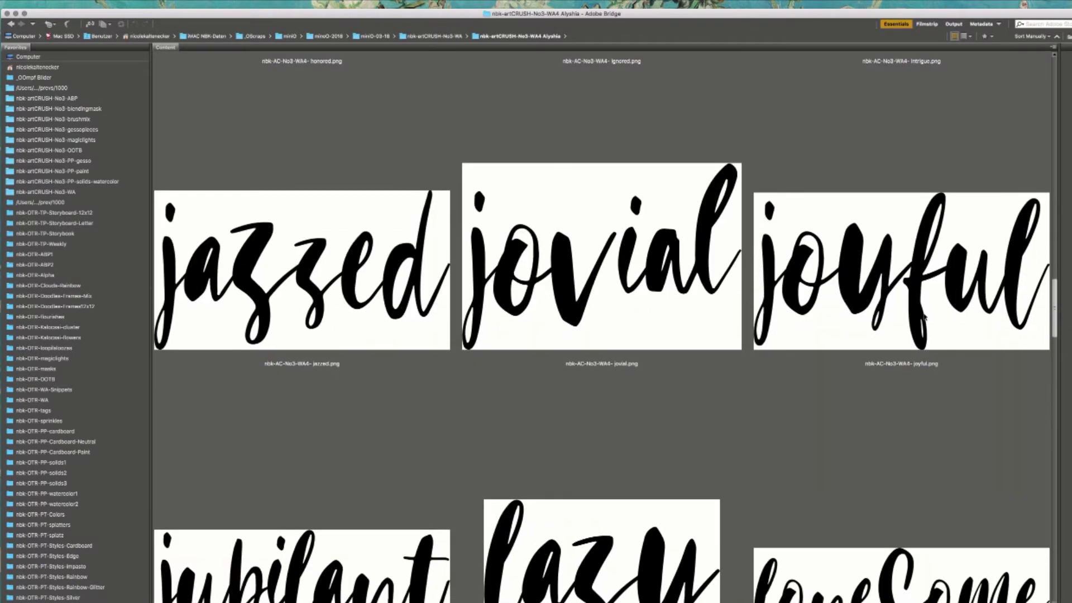
{"action": "scroll", "coordinate": [924, 318], "scroll_direction": "down", "scroll_amount": 20}
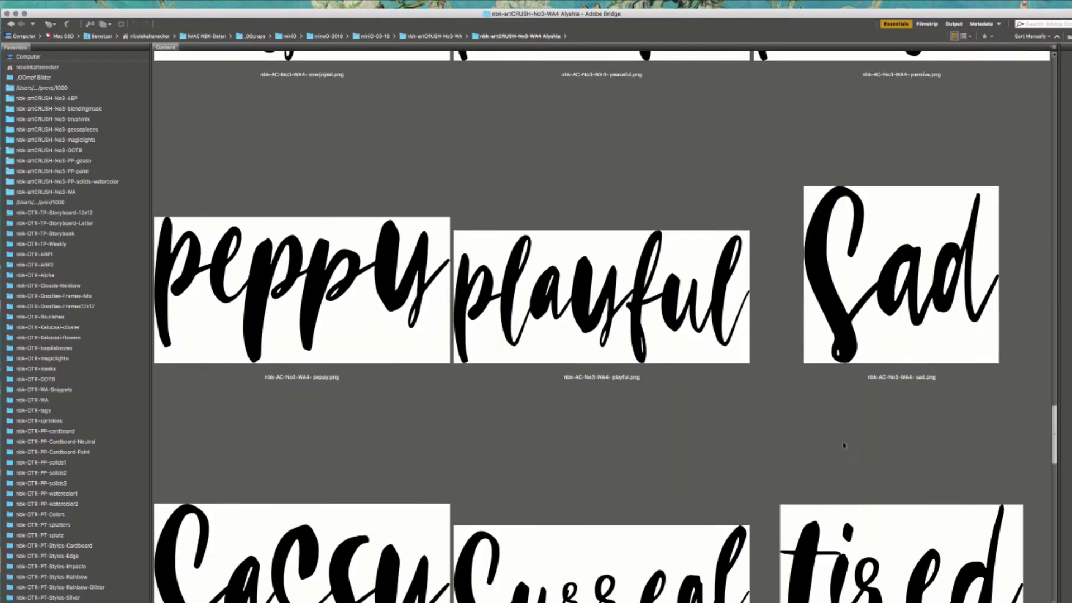
{"action": "scroll", "coordinate": [844, 446], "scroll_direction": "down", "scroll_amount": 10}
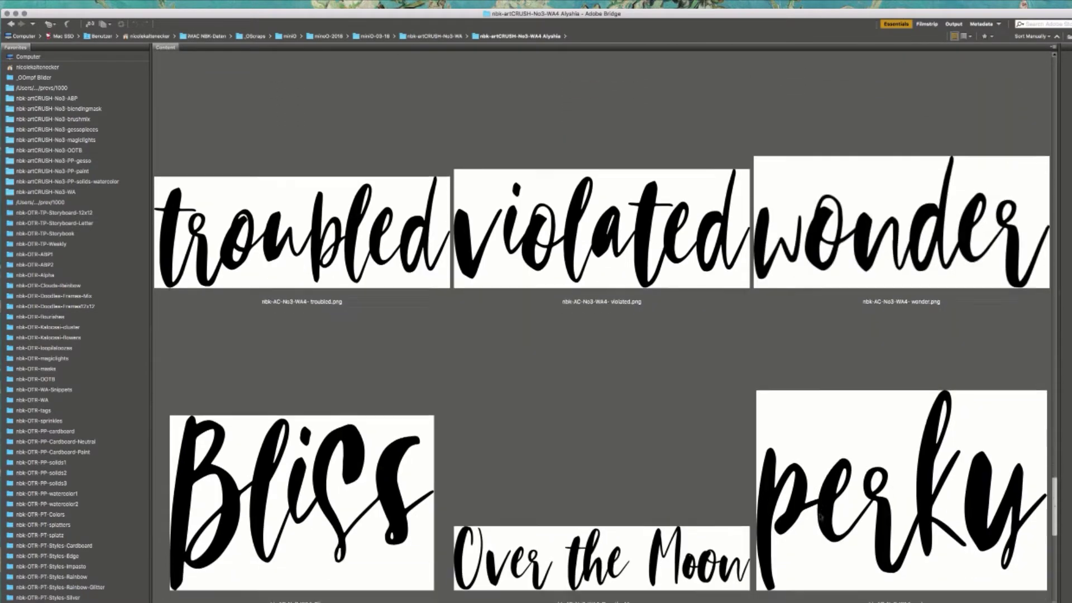
{"action": "scroll", "coordinate": [820, 515], "scroll_direction": "down", "scroll_amount": 5}
{"action": "scroll", "coordinate": [586, 304], "scroll_direction": "down", "scroll_amount": 3}
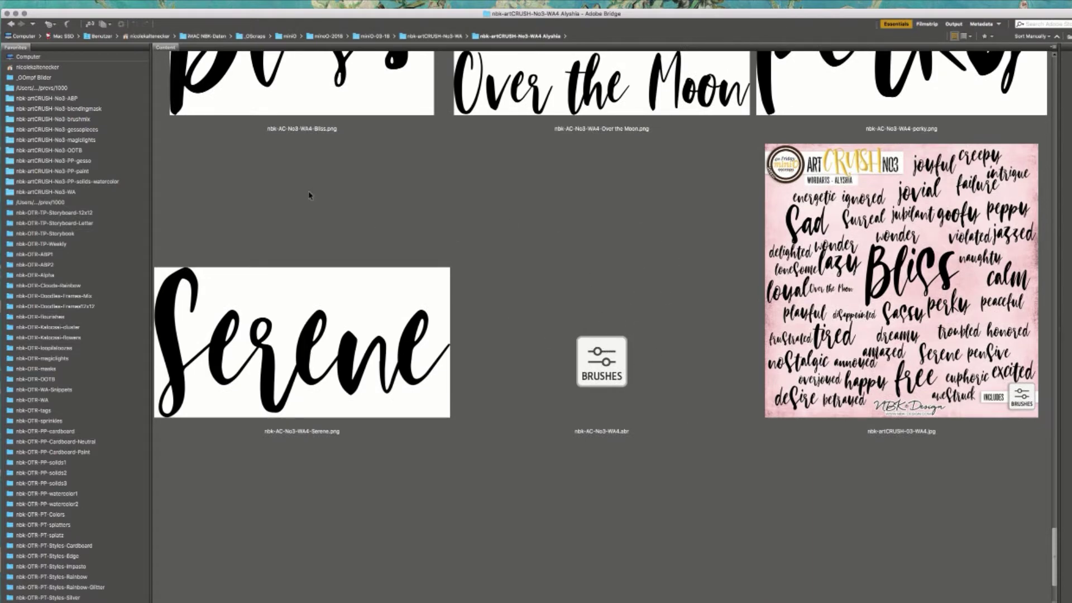
- Return to the nbk-artCRUSH-No3-WA folder and open its nbk-artCRUSH-No3-WA5 Attila subfolder
{"action": "left_click", "coordinate": [11, 24]}
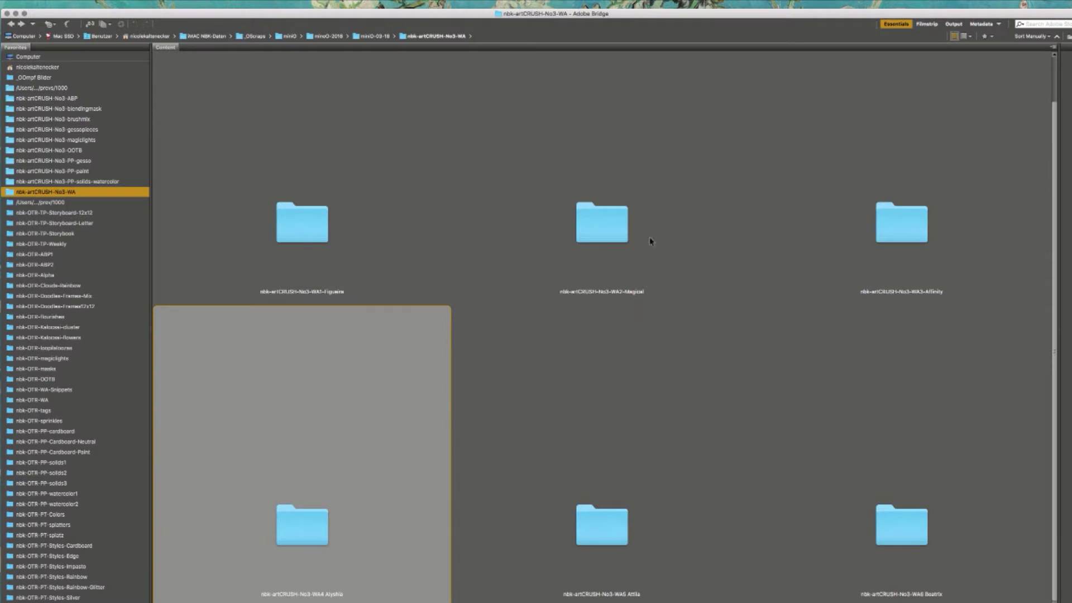
{"action": "left_click", "coordinate": [619, 532]}
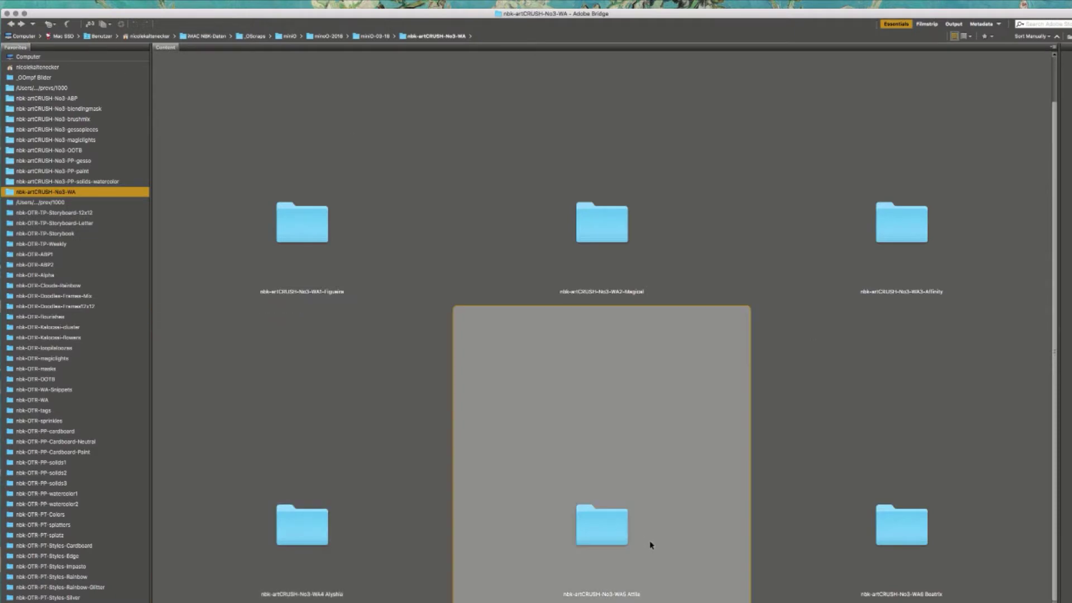
{"action": "double_click", "coordinate": [613, 543]}
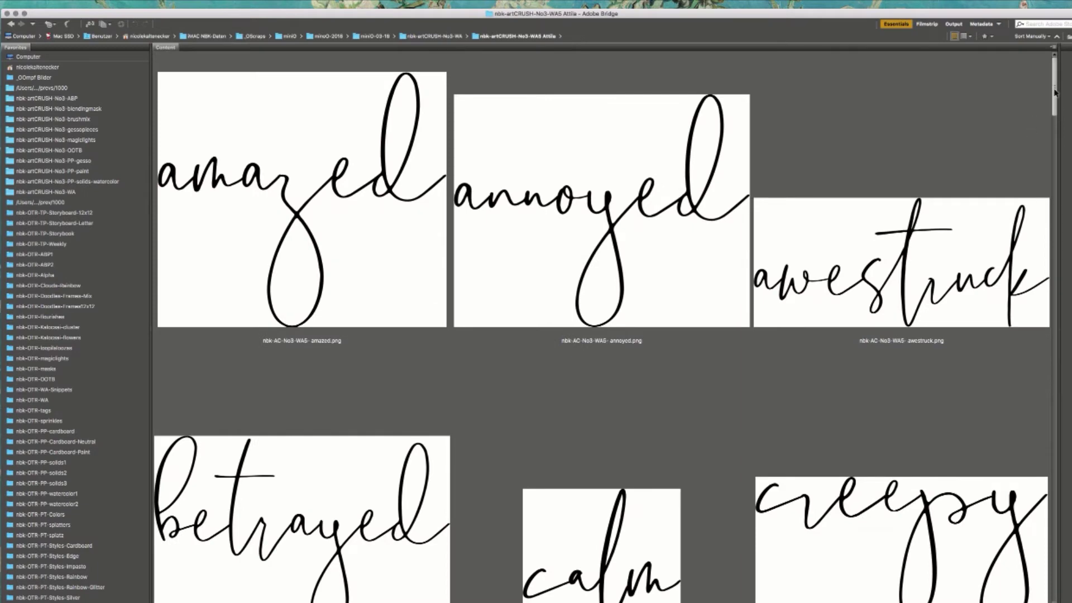
- Look through all the Attila word art images and select the brush file nbk-AC-No3-WA5.abr at the end
{"action": "scroll", "coordinate": [1051, 102], "scroll_direction": "down", "scroll_amount": 2}
{"action": "scroll", "coordinate": [1050, 101], "scroll_direction": "down", "scroll_amount": 1}
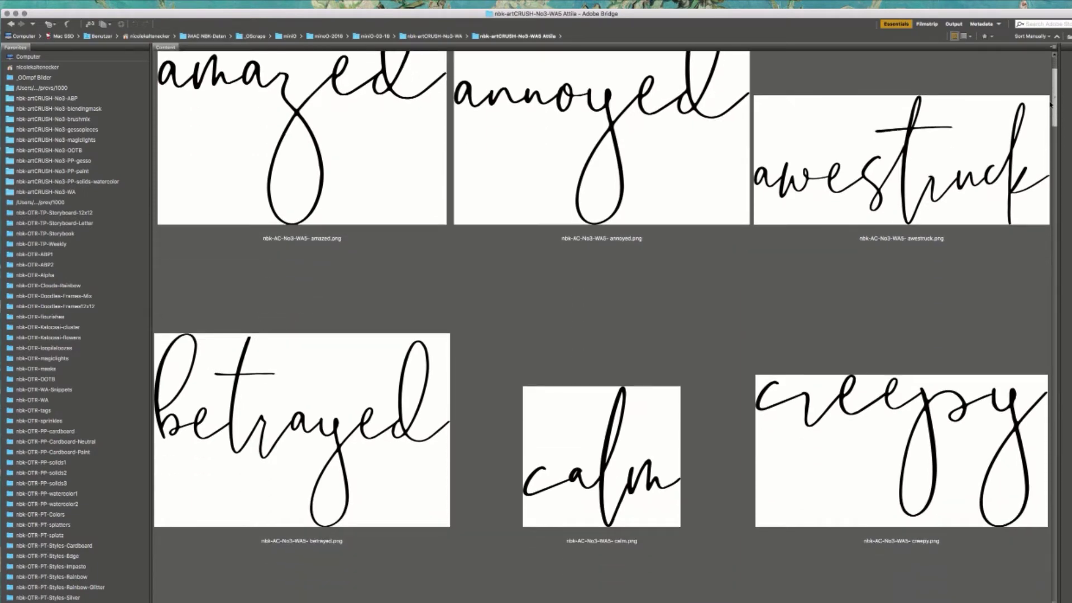
{"action": "left_click_drag", "start_coordinate": [1050, 103], "coordinate": [1021, 170]}
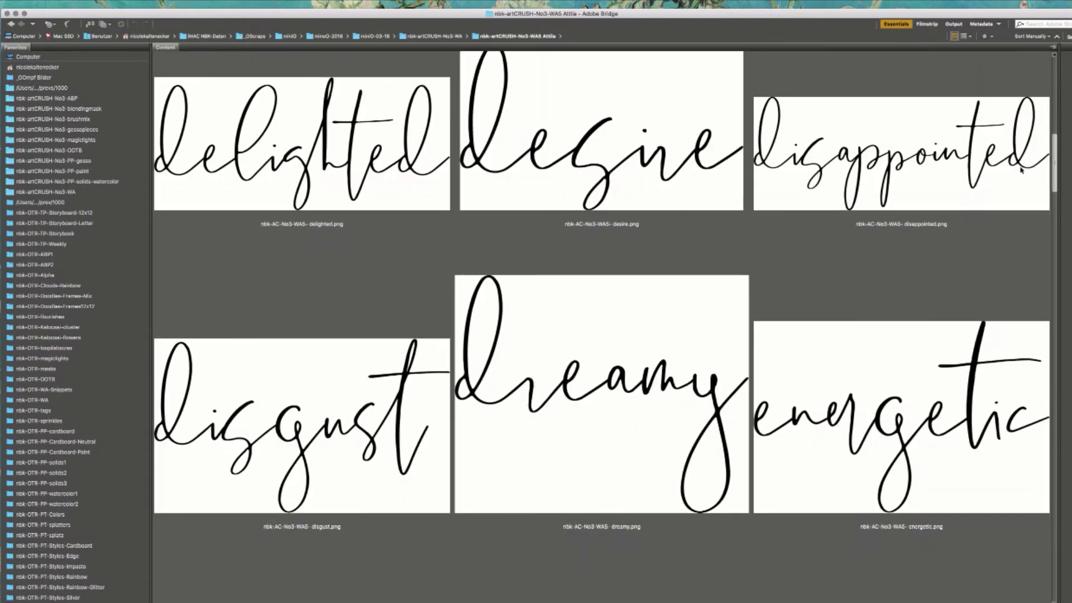
{"action": "scroll", "coordinate": [1021, 170], "scroll_direction": "down", "scroll_amount": 3}
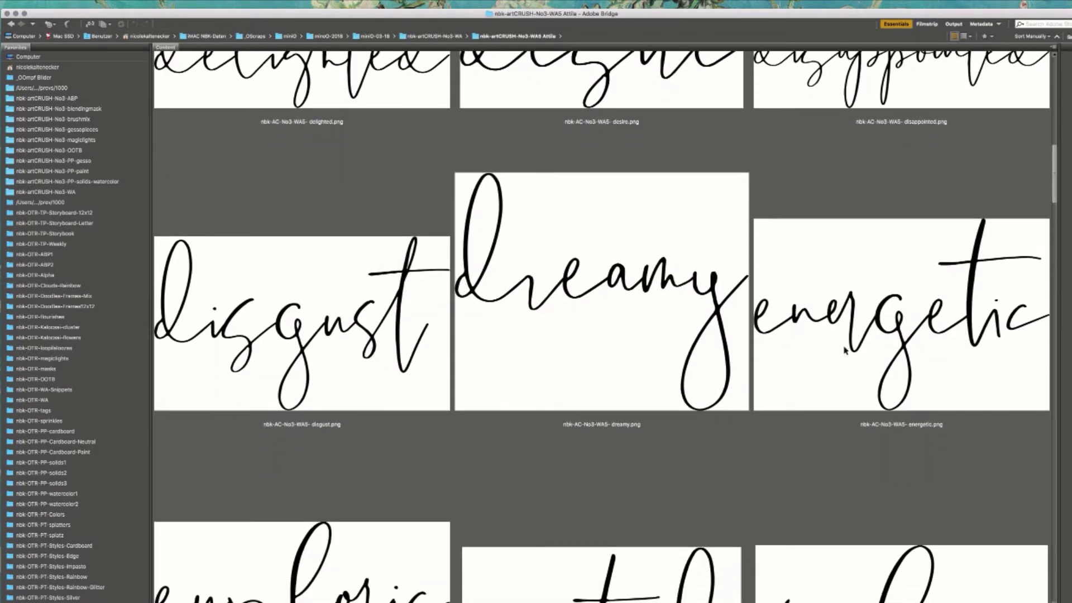
{"action": "left_click", "coordinate": [1048, 203]}
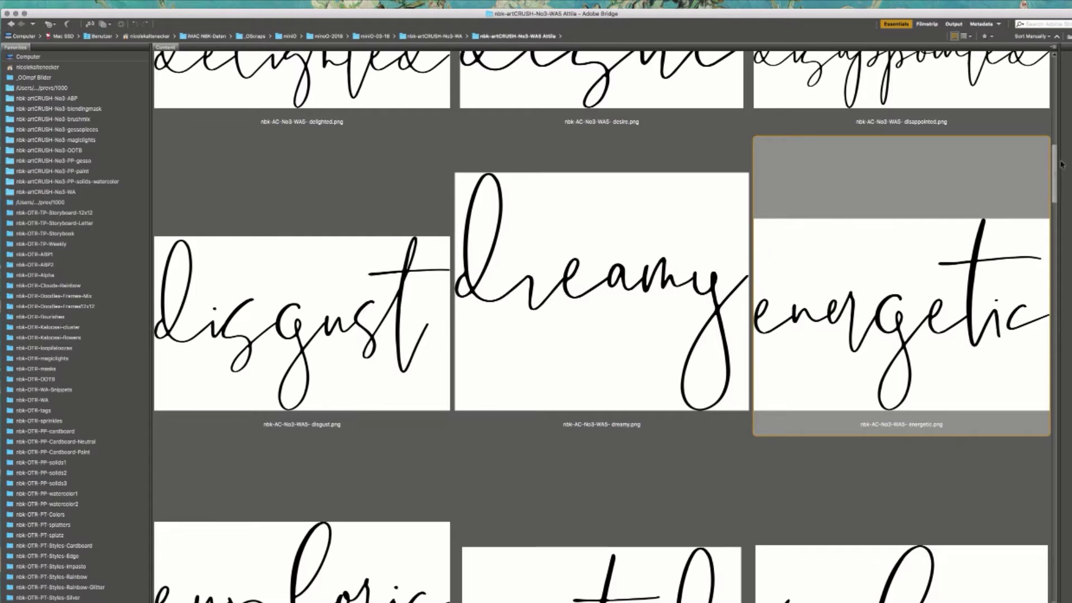
{"action": "left_click_drag", "start_coordinate": [1056, 167], "coordinate": [988, 401]}
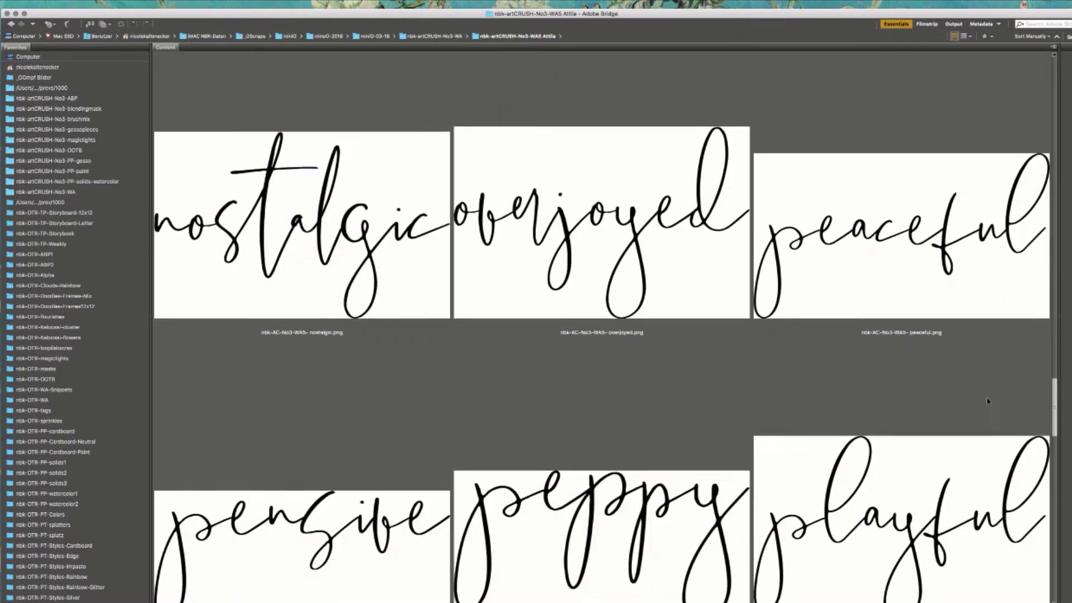
{"action": "scroll", "coordinate": [986, 419], "scroll_direction": "down", "scroll_amount": 7}
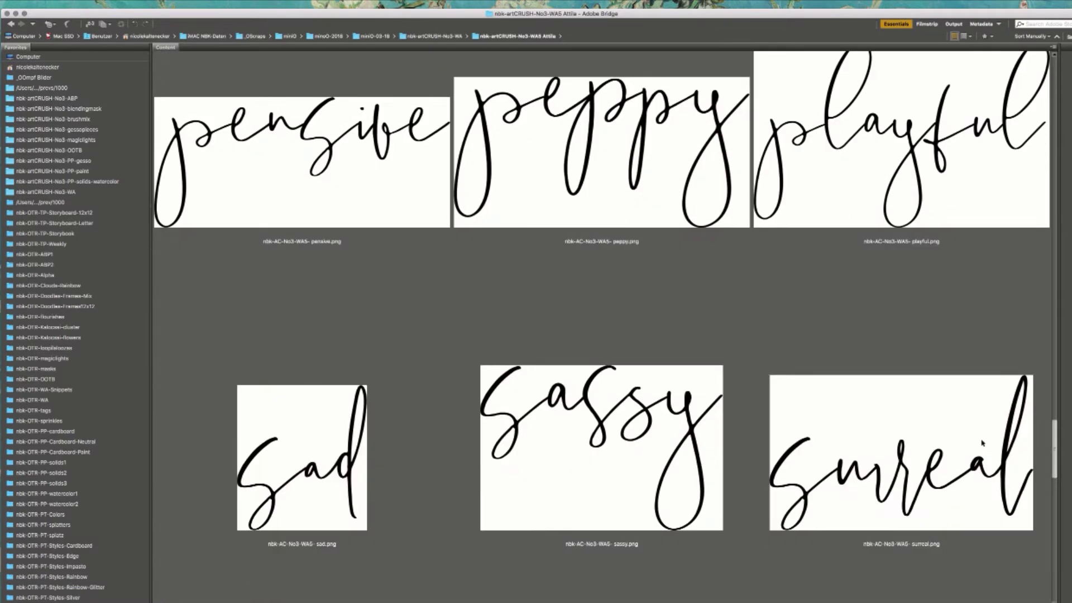
{"action": "scroll", "coordinate": [982, 443], "scroll_direction": "down", "scroll_amount": 8}
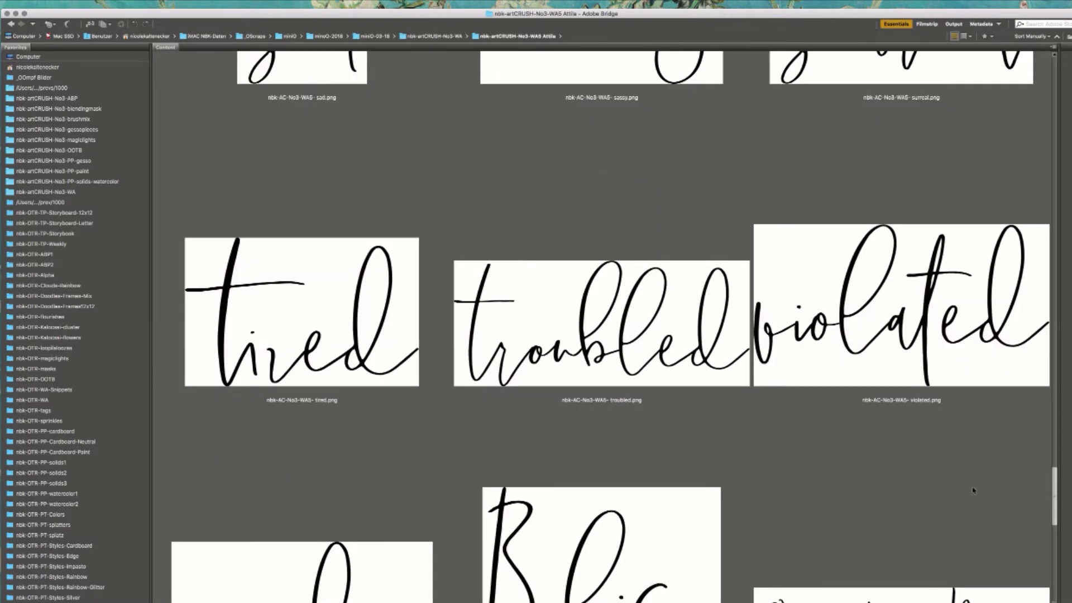
{"action": "scroll", "coordinate": [974, 490], "scroll_direction": "down", "scroll_amount": 10}
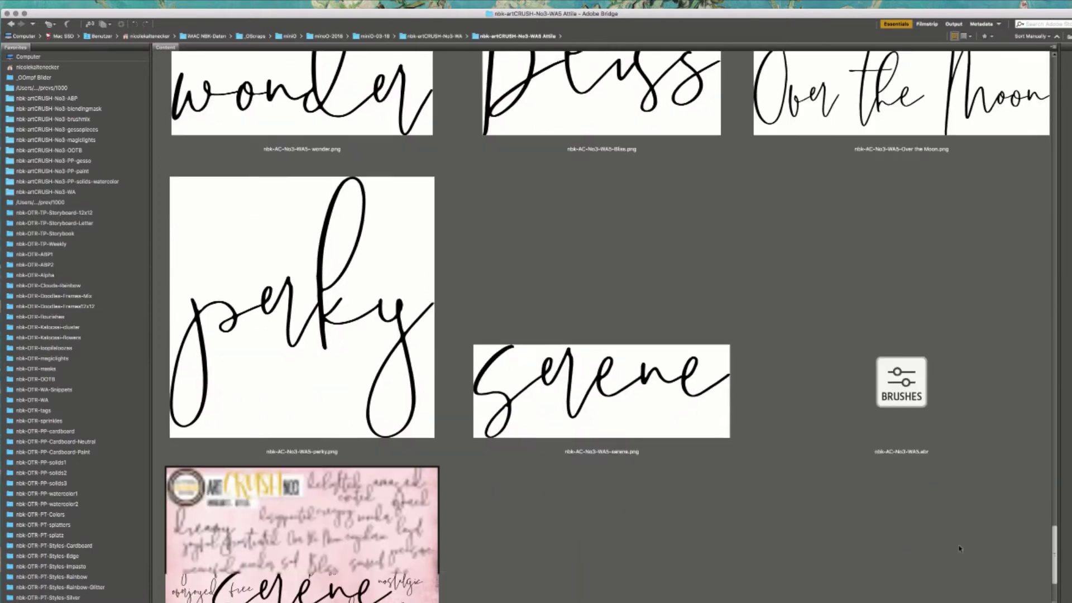
{"action": "scroll", "coordinate": [958, 311], "scroll_direction": "down", "scroll_amount": 1}
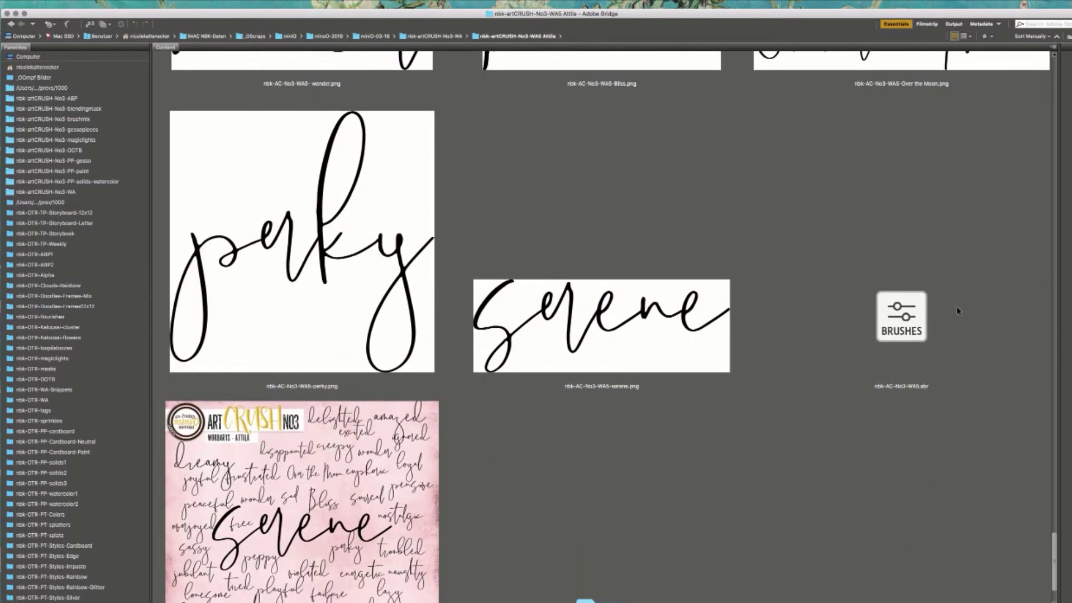
{"action": "left_click", "coordinate": [950, 339]}
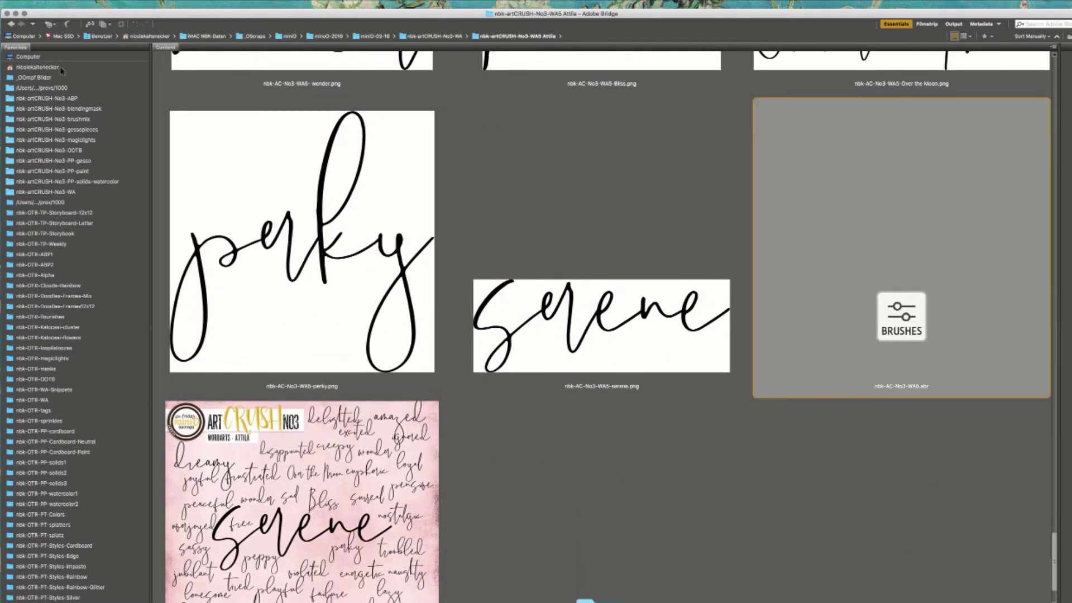
- Return to the nbk-artCRUSH-No3-WA folder and open its nbk-artCRUSH-No3-WA6 Beatrix subfolder
{"action": "left_click", "coordinate": [11, 24]}
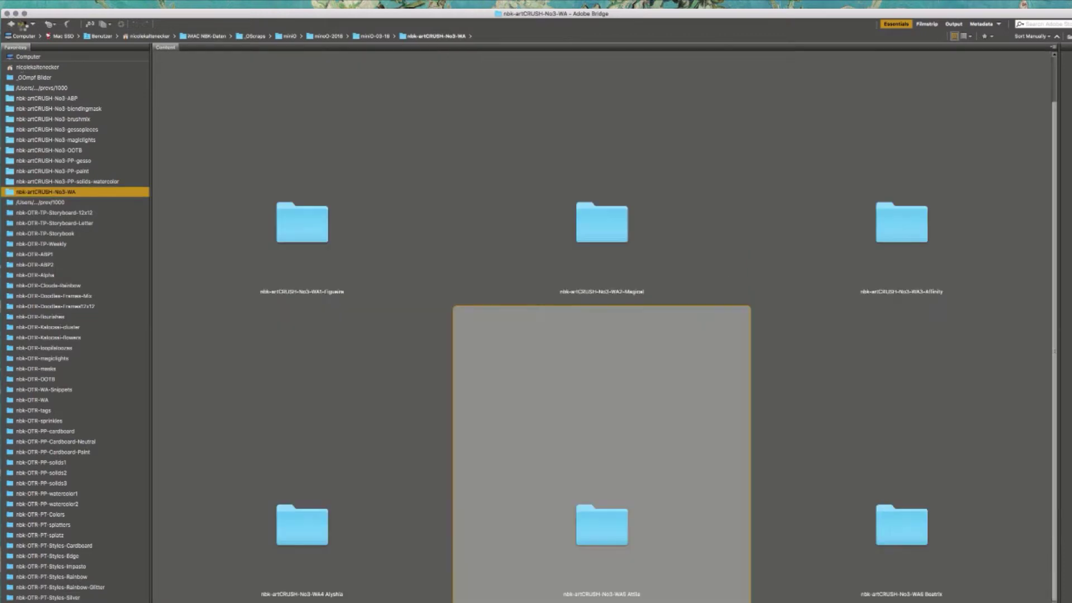
{"action": "double_click", "coordinate": [898, 556]}
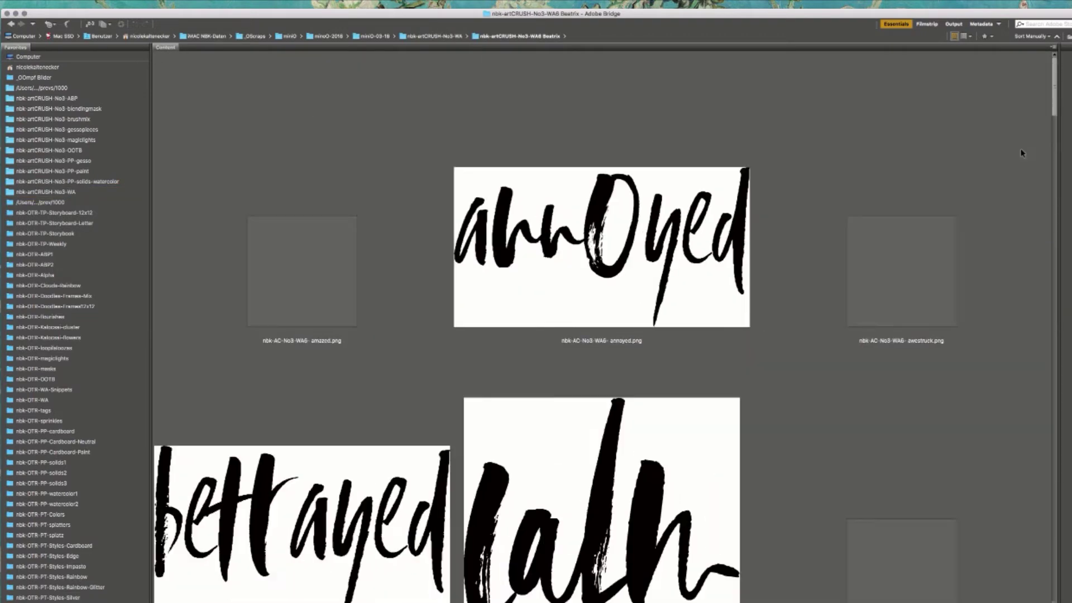
{"action": "mouse_move", "coordinate": [1056, 99]}
{"action": "left_mouse_down"}
{"action": "mouse_move", "coordinate": [1060, 115]}
{"action": "mouse_move", "coordinate": [1046, 94]}
{"action": "left_mouse_up"}
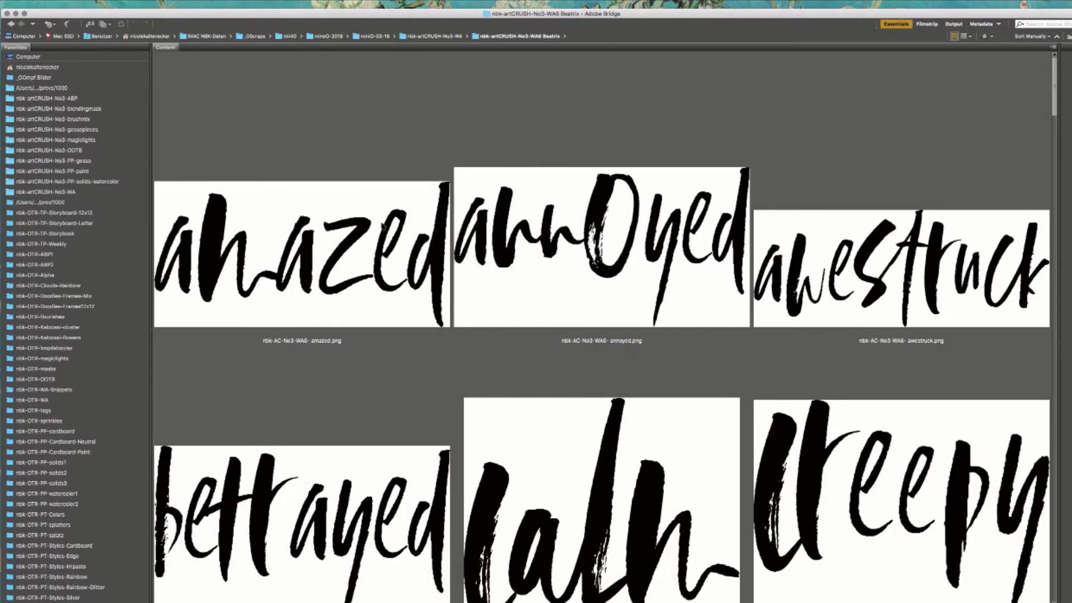
- Look through all the Beatrix word art images down to the brush file and preview image, then return to the first images
{"action": "left_click_drag", "start_coordinate": [1058, 104], "coordinate": [1034, 183]}
{"action": "scroll", "coordinate": [1034, 184], "scroll_direction": "down", "scroll_amount": 10}
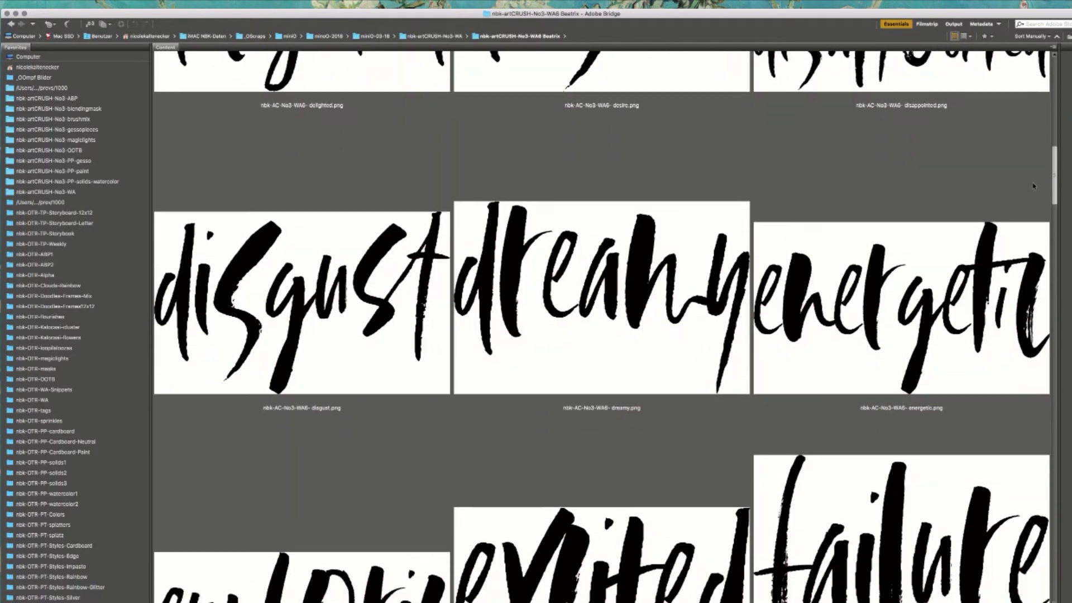
{"action": "scroll", "coordinate": [896, 390], "scroll_direction": "down", "scroll_amount": 12}
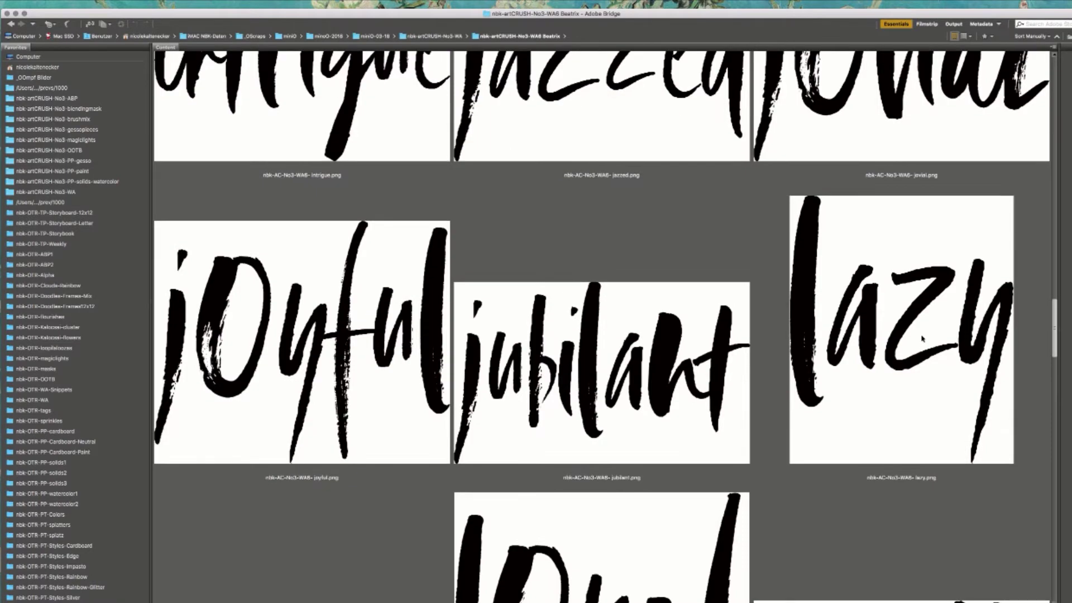
{"action": "scroll", "coordinate": [896, 389], "scroll_direction": "down", "scroll_amount": 15}
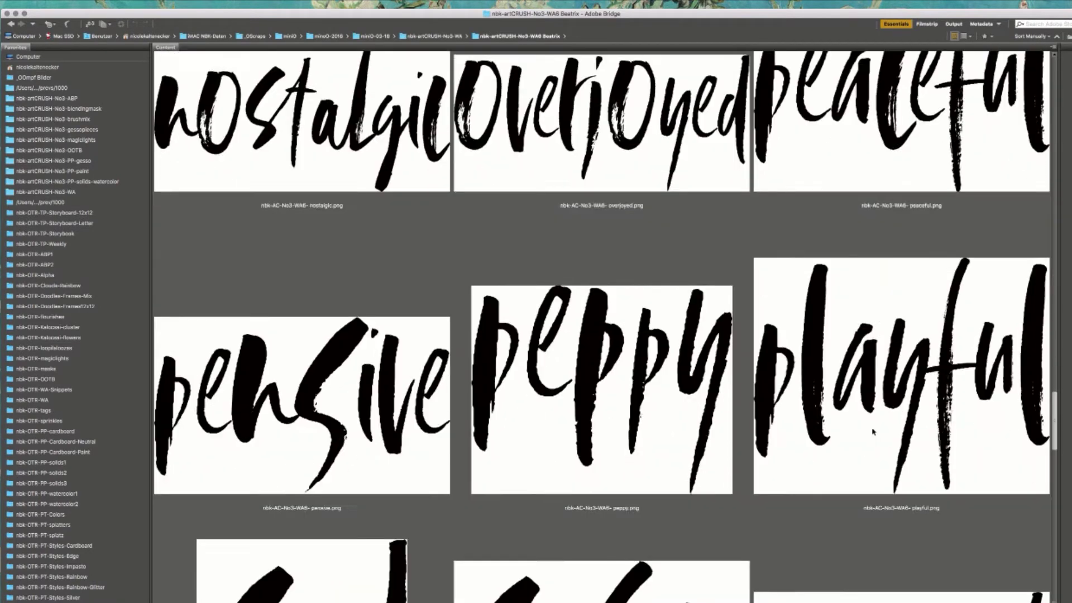
{"action": "scroll", "coordinate": [782, 558], "scroll_direction": "down", "scroll_amount": 15}
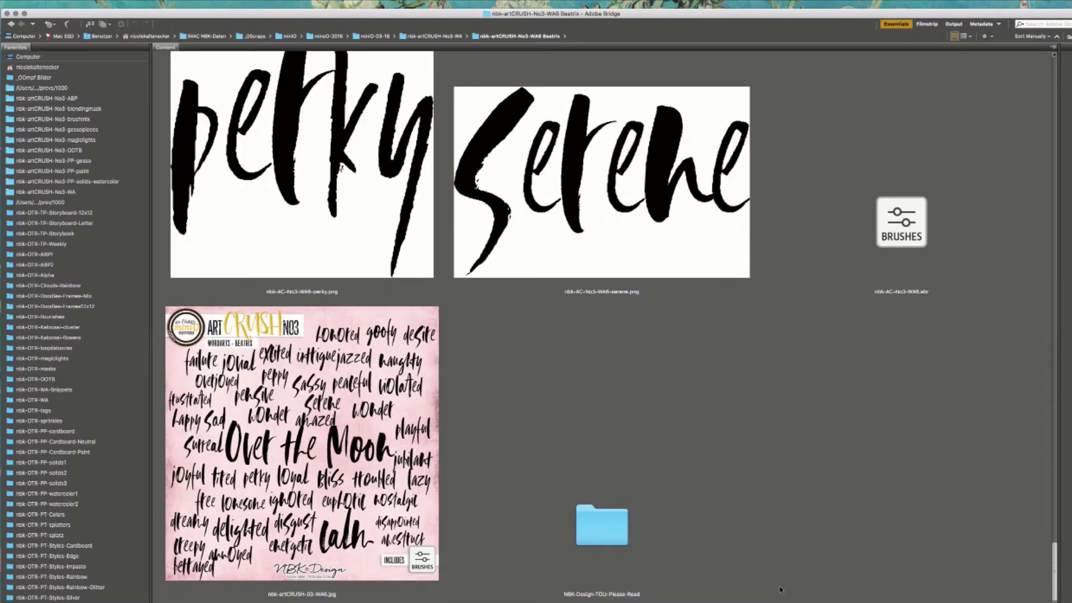
{"action": "scroll", "coordinate": [780, 589], "scroll_direction": "up", "scroll_amount": 15}
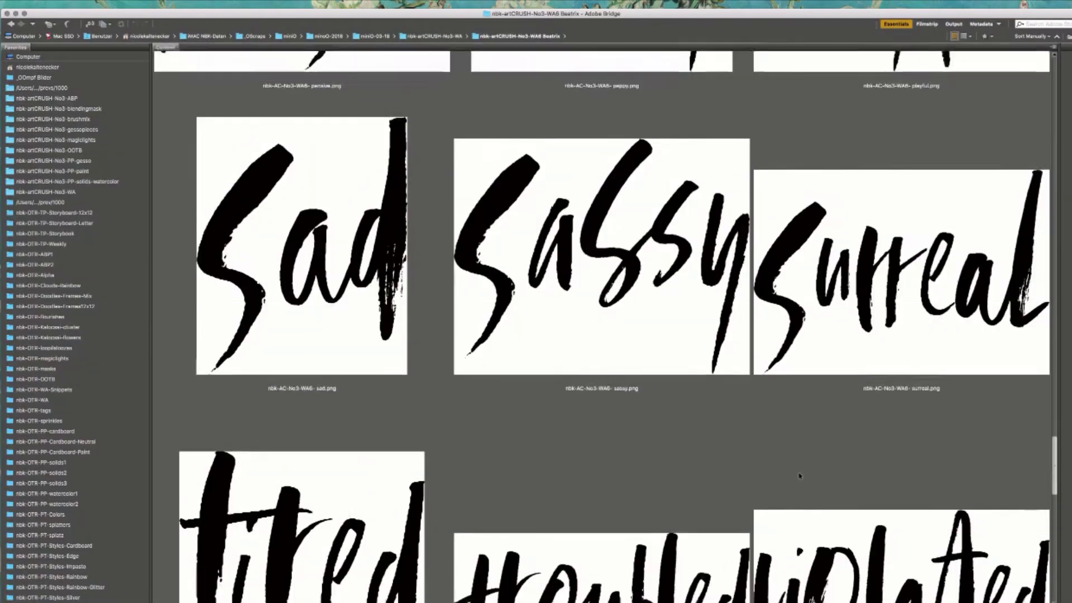
{"action": "scroll", "coordinate": [800, 476], "scroll_direction": "up", "scroll_amount": 10}
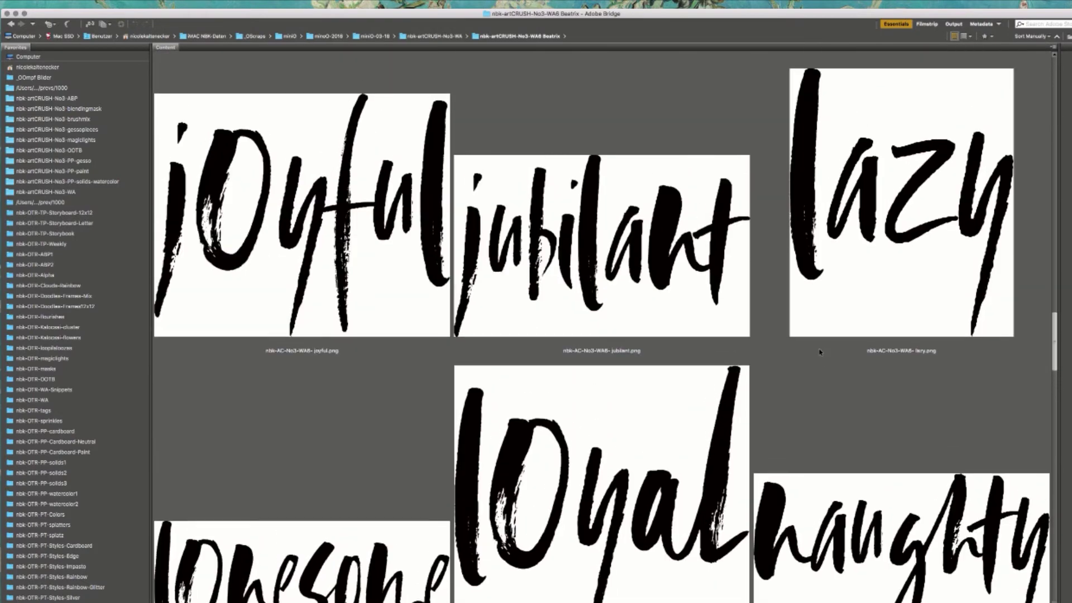
{"action": "scroll", "coordinate": [819, 352], "scroll_direction": "up", "scroll_amount": 15}
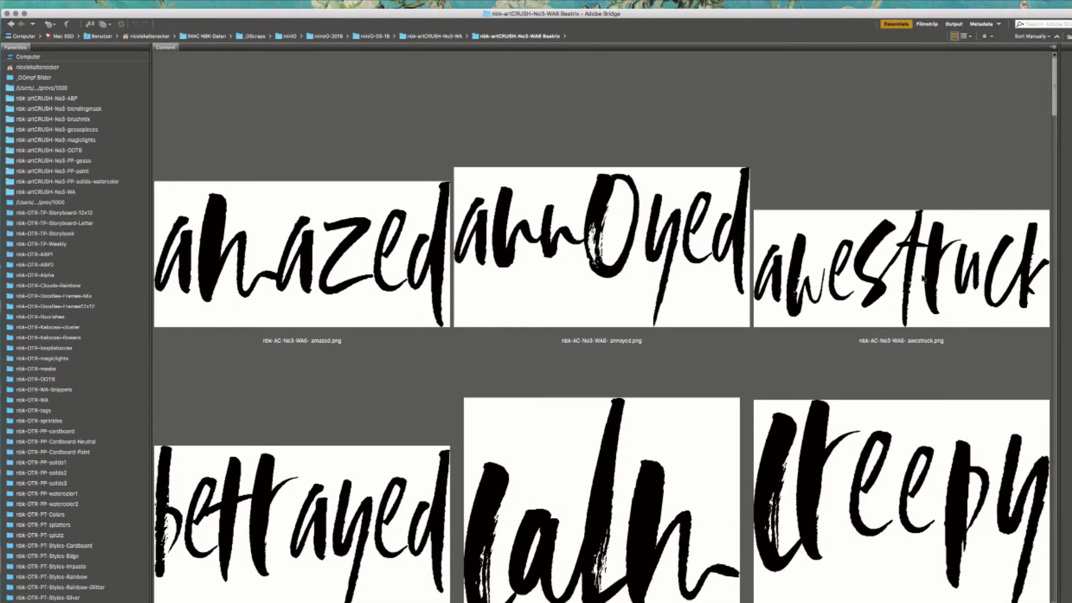
{"action": "scroll", "coordinate": [1053, 120], "scroll_direction": "down", "scroll_amount": 1}
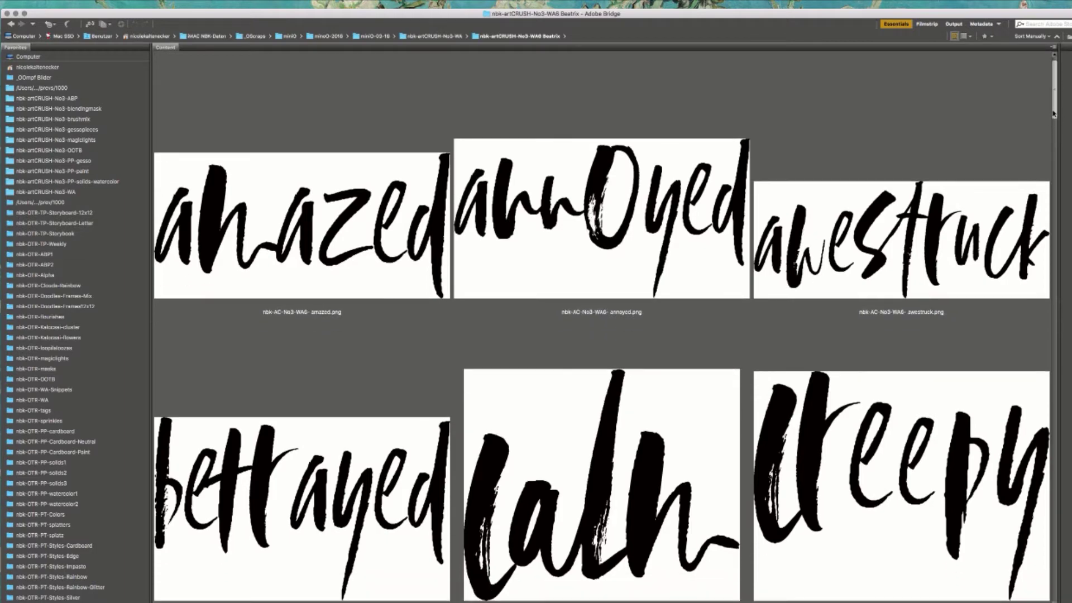
{"action": "scroll", "coordinate": [1053, 114], "scroll_direction": "up", "scroll_amount": 1}
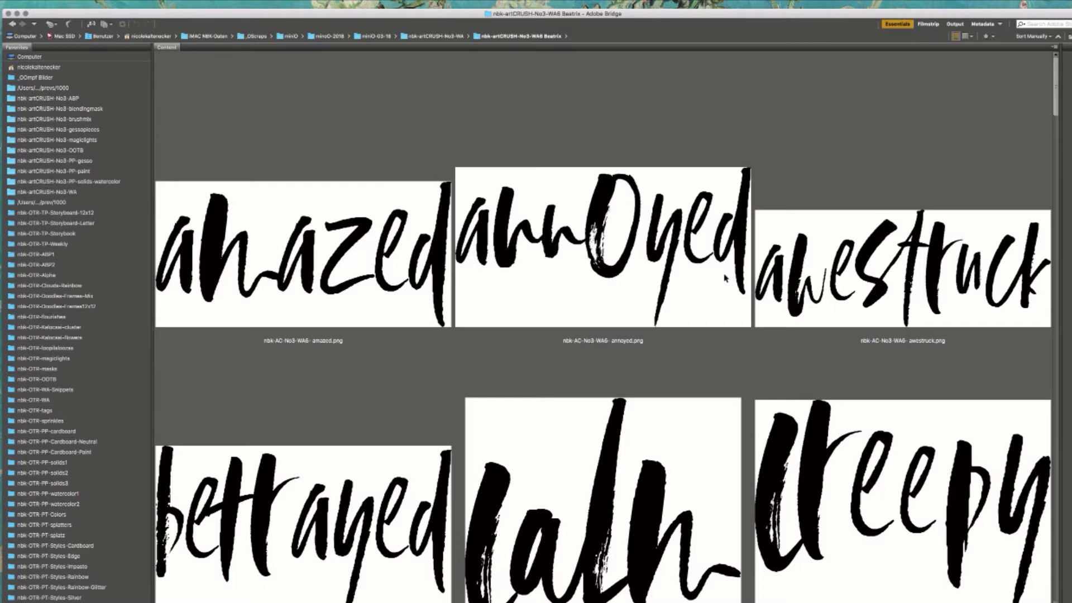
{"action": "left_click", "coordinate": [333, 129]}
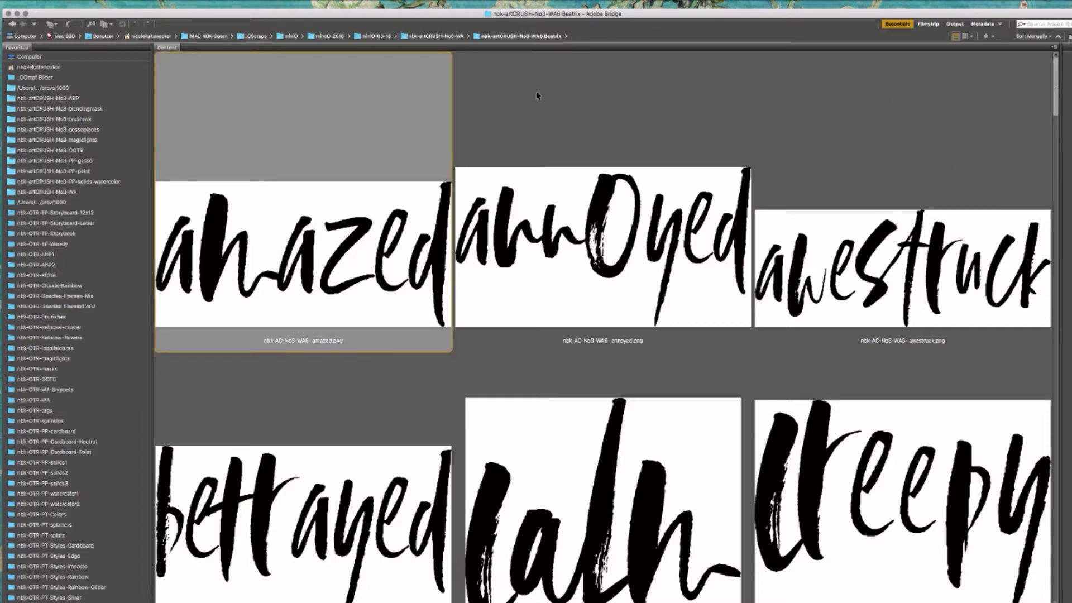
{"action": "left_click", "coordinate": [507, 89]}
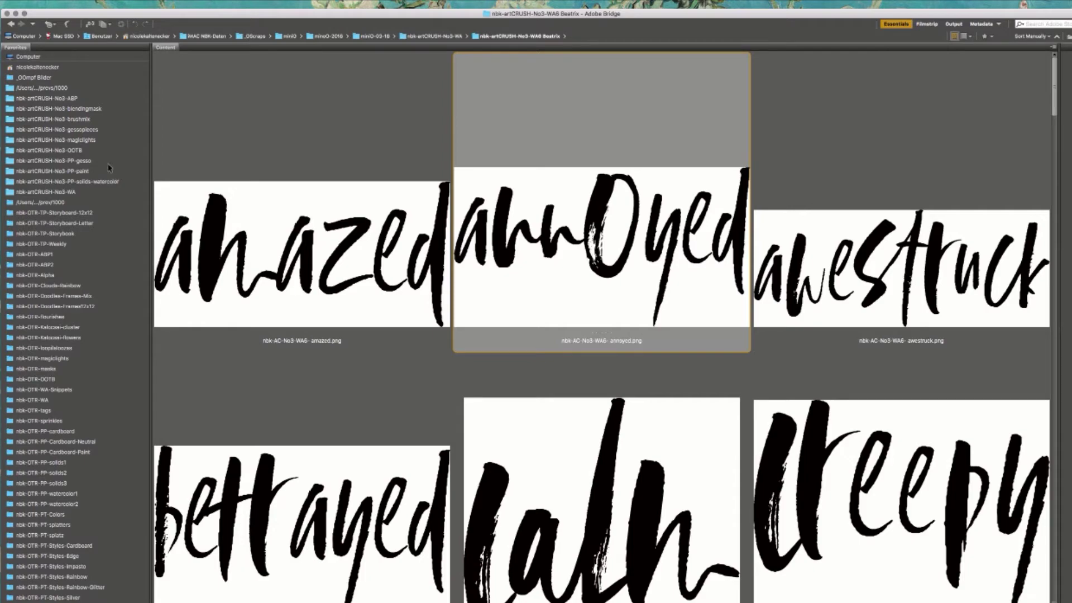
- Open the nbk-artCRUSH-No3-PP-paint folder and open the grey painted paper nbk-artCRUSH-No3-PP-paint-5.JPG in Photoshop
{"action": "left_click", "coordinate": [104, 172]}
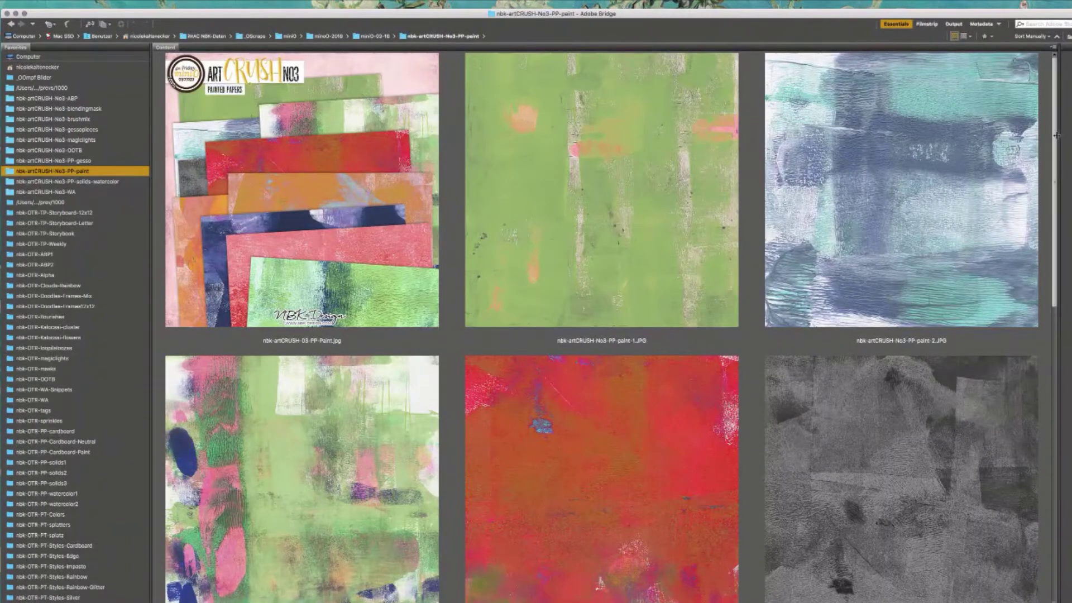
{"action": "scroll", "coordinate": [898, 286], "scroll_direction": "down", "scroll_amount": 5}
{"action": "left_click", "coordinate": [899, 286]}
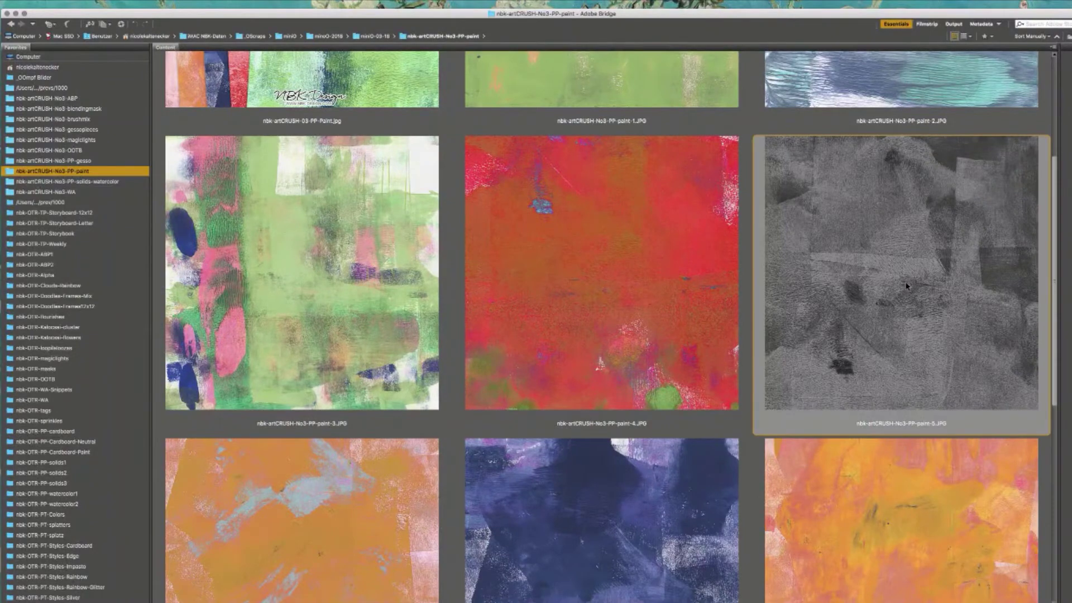
{"action": "double_click", "coordinate": [940, 244]}
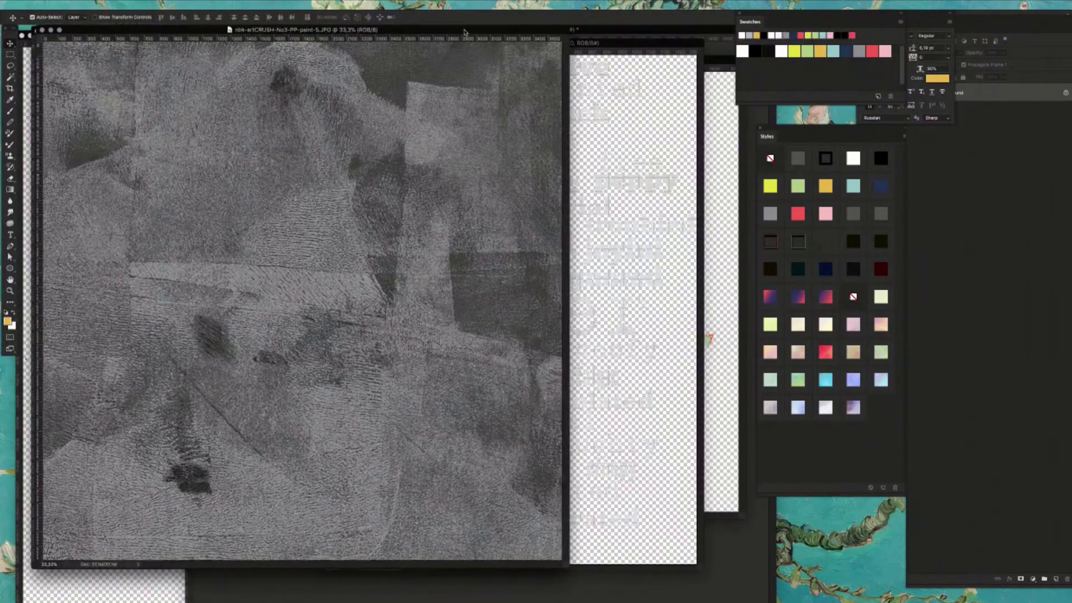
- Close the black brush document and nbk-AC-No3-ABP-flower-orange-shadow.png without saving, keeping the grey paper open
{"action": "key", "text": "super+w"}
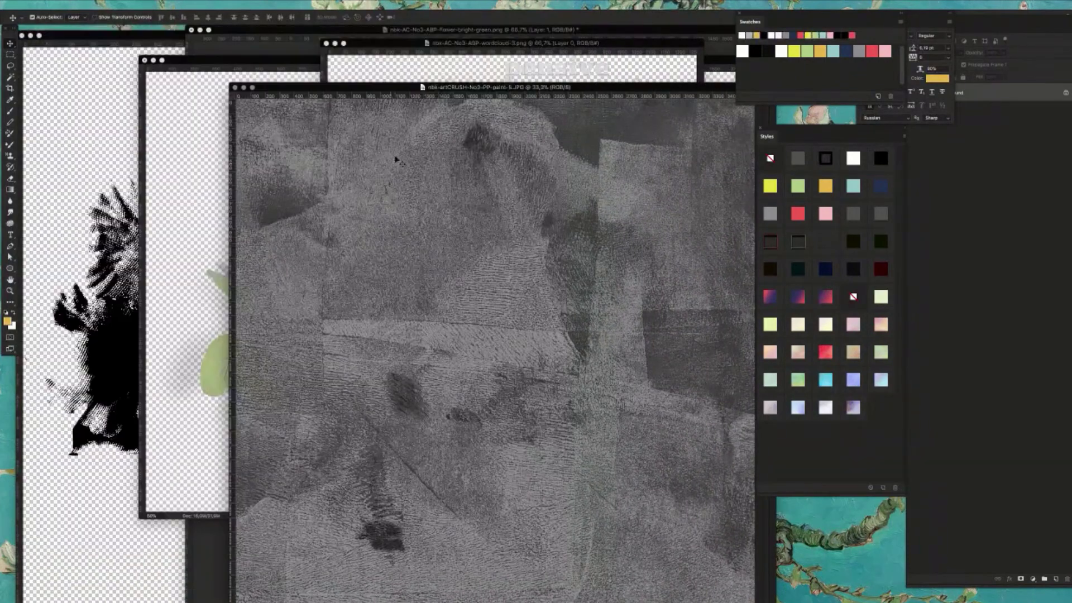
{"action": "key", "text": "super+w"}
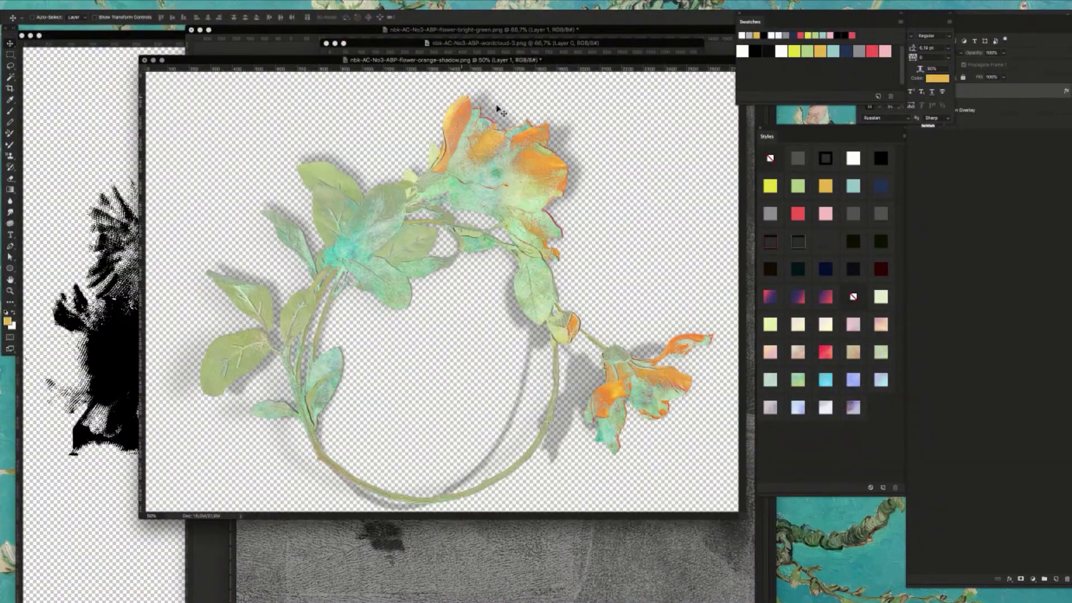
{"action": "key", "text": "super+w"}
{"action": "left_click", "coordinate": [525, 200]}
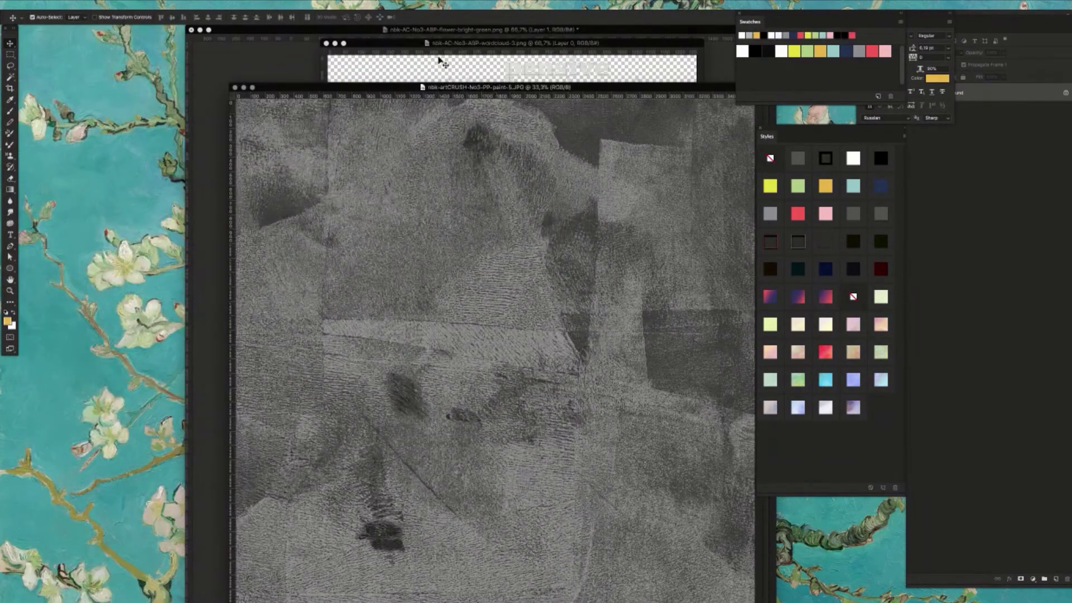
- Copy the white word cloud from nbk-AC-No3-ABP-wordcloud-3.png onto the centre of the grey paper and close its source without saving
{"action": "left_click", "coordinate": [441, 61]}
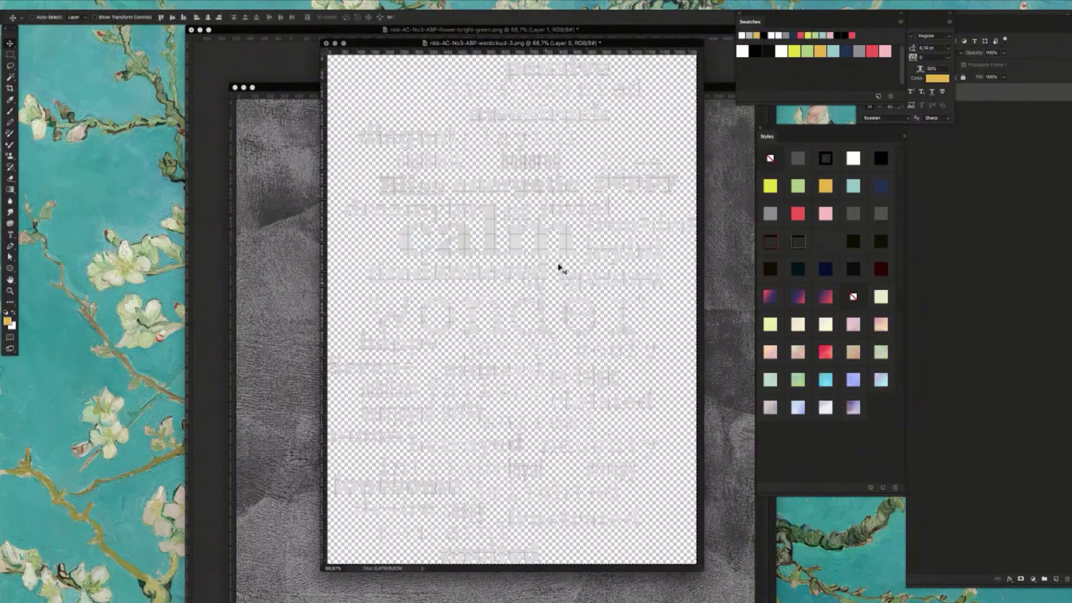
{"action": "key", "text": "super+w"}
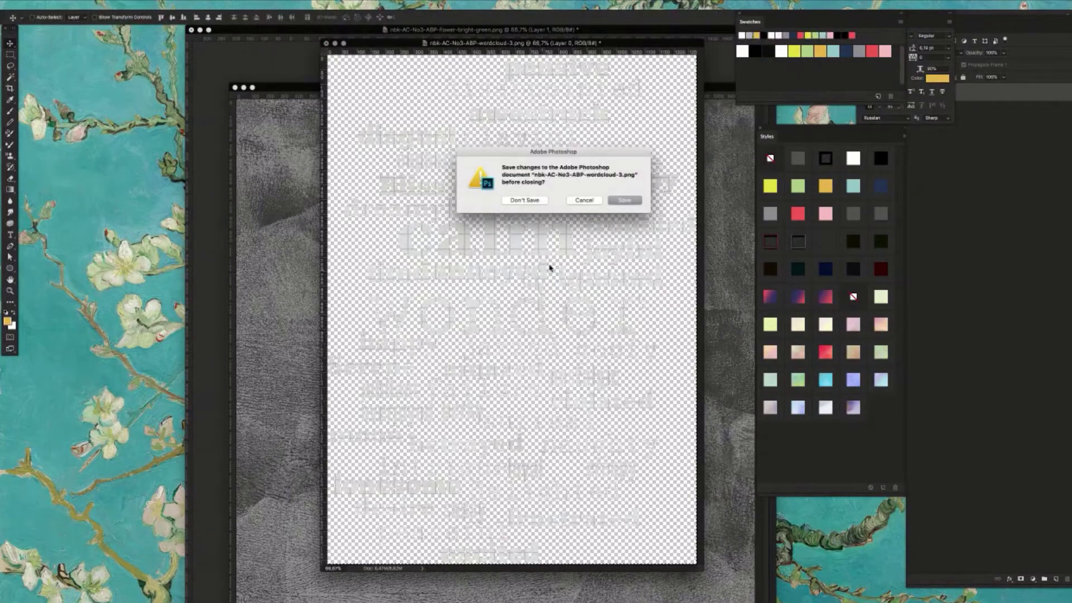
{"action": "left_click", "coordinate": [522, 201]}
{"action": "key", "text": "super+v"}
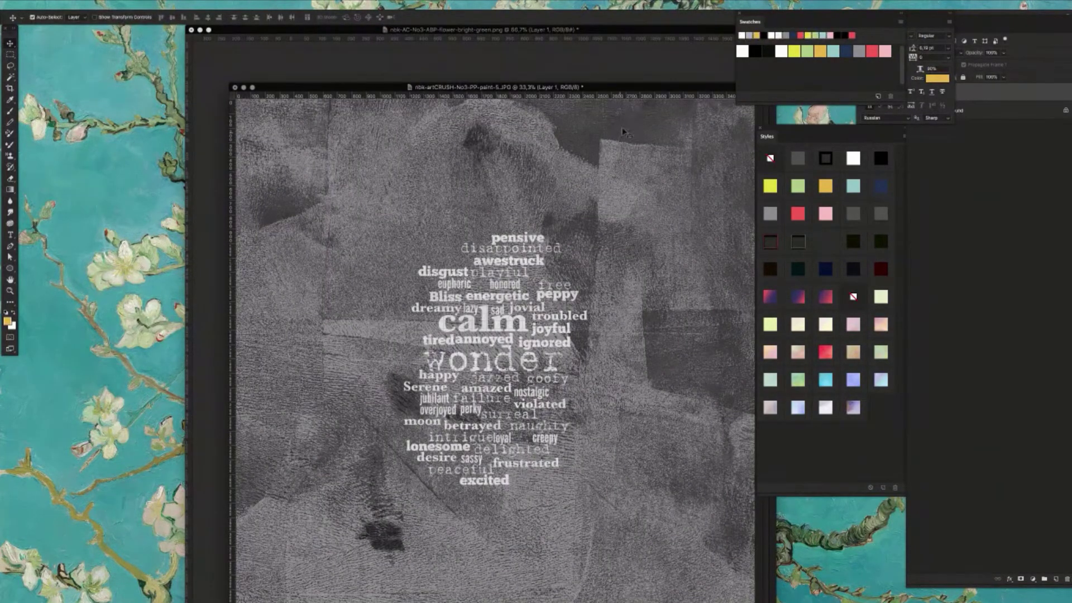
- Close nbk-AC-No3-ABP-flower-bright-green.png and the grey Untitled-1 document without saving
{"action": "left_click_drag", "start_coordinate": [603, 88], "coordinate": [602, 65]}
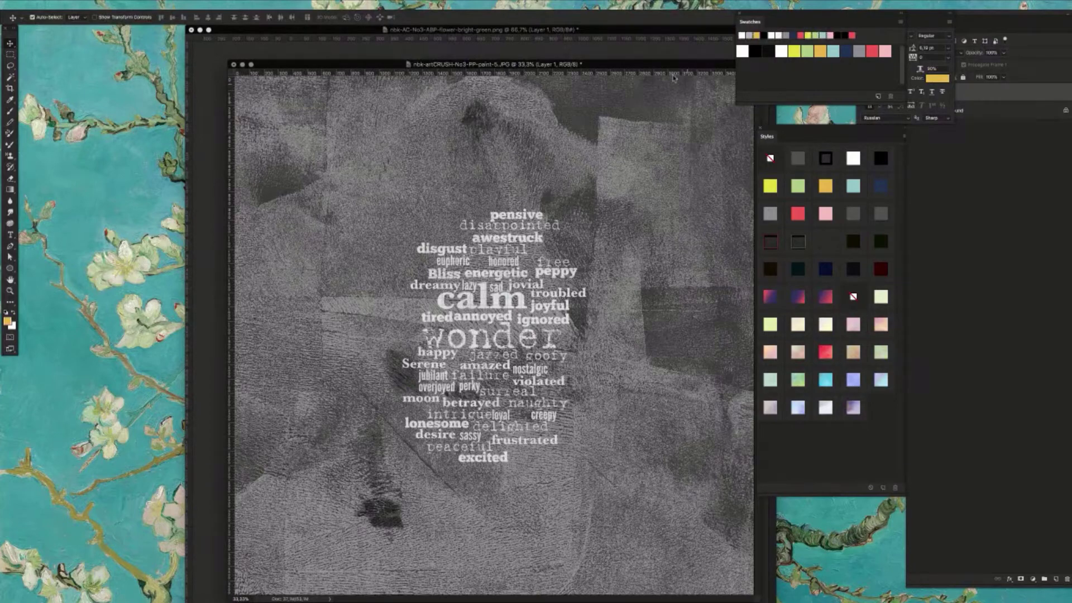
{"action": "left_click_drag", "start_coordinate": [662, 69], "coordinate": [645, 65]}
{"action": "left_click", "coordinate": [682, 30]}
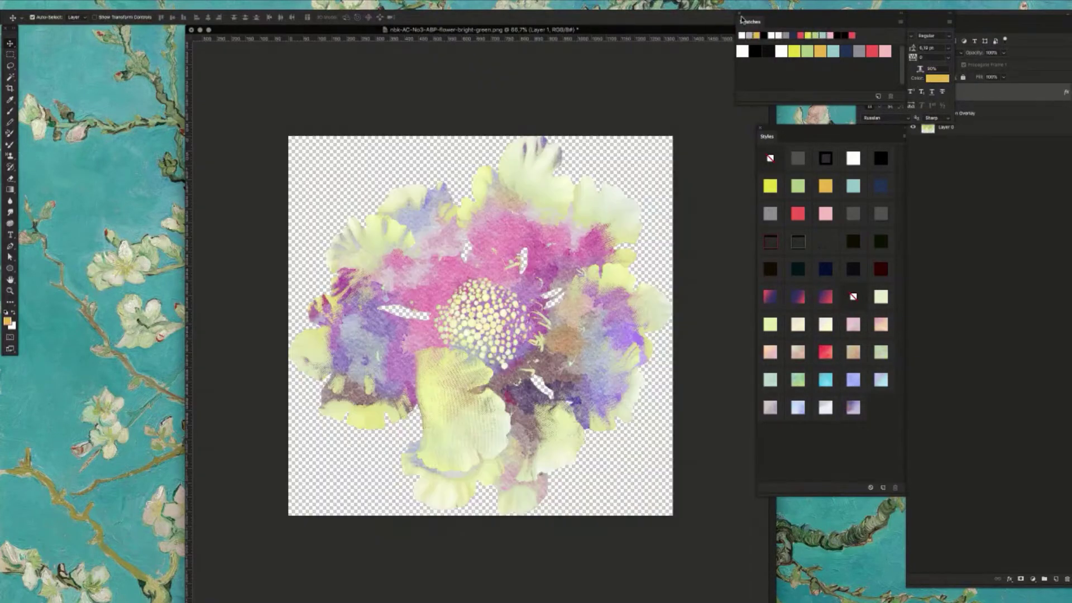
{"action": "key", "text": "super+w"}
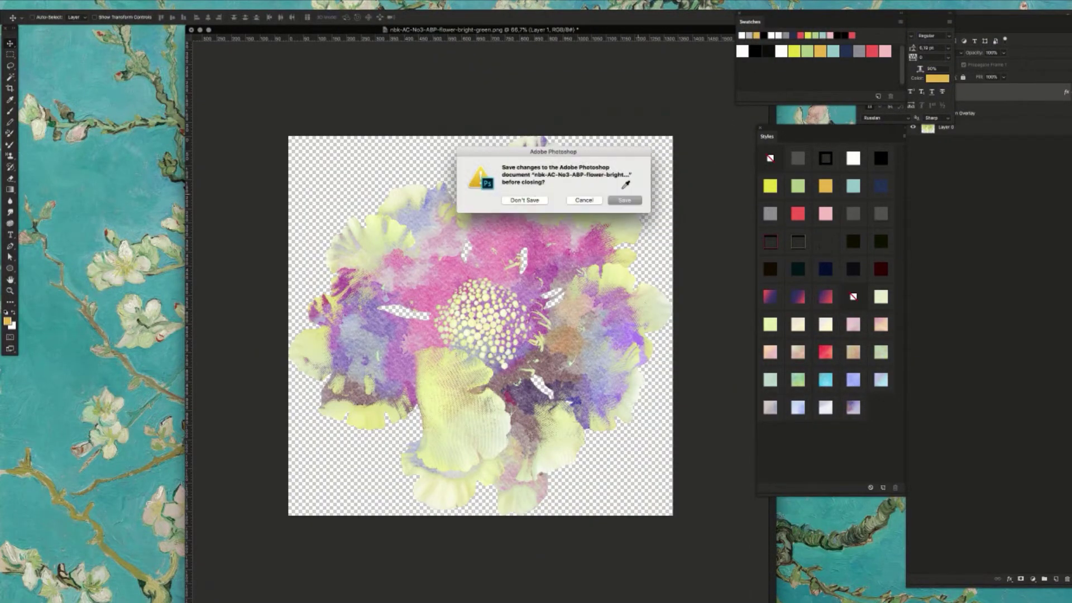
{"action": "key", "text": "super+d"}
{"action": "left_click_drag", "start_coordinate": [637, 59], "coordinate": [638, 93]}
{"action": "left_click", "coordinate": [637, 78]}
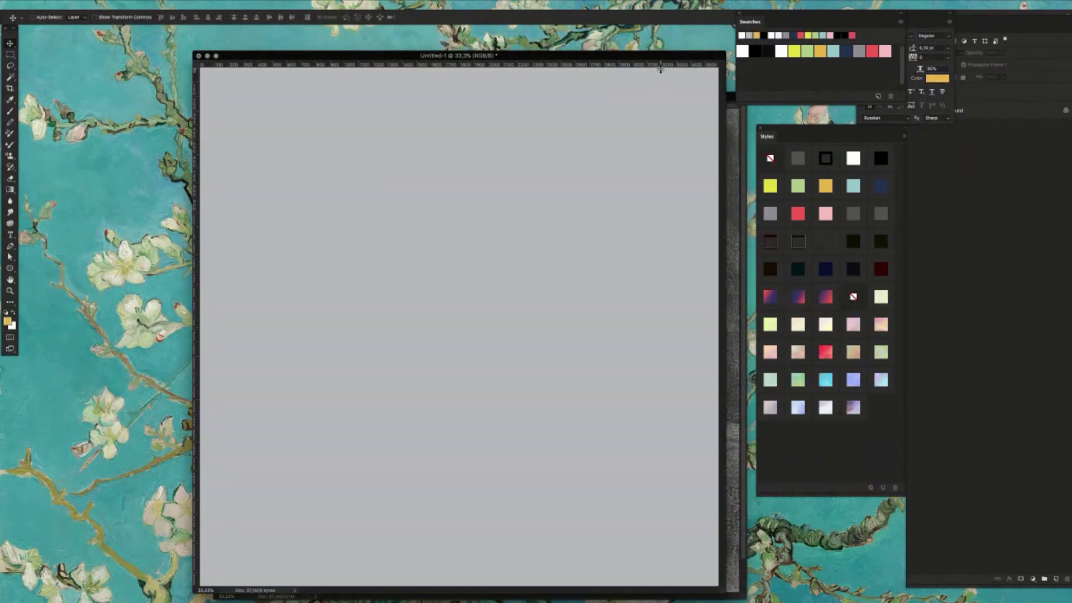
{"action": "key", "text": "super+w"}
{"action": "left_click", "coordinate": [531, 200]}
- Place the blue flower from nbk-AC-No3-ABP-flower-blue.png on the word cloud's upper right part and close the flower document without saving
{"action": "left_click_drag", "start_coordinate": [575, 95], "coordinate": [564, 130]}
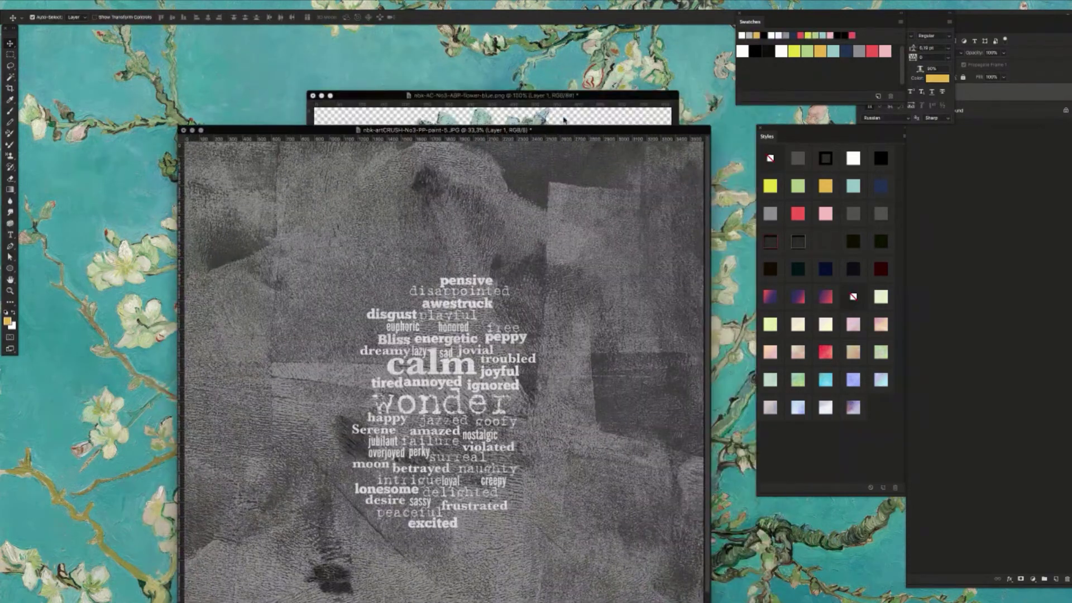
{"action": "left_click", "coordinate": [564, 116]}
{"action": "left_click_drag", "start_coordinate": [606, 95], "coordinate": [500, 327]}
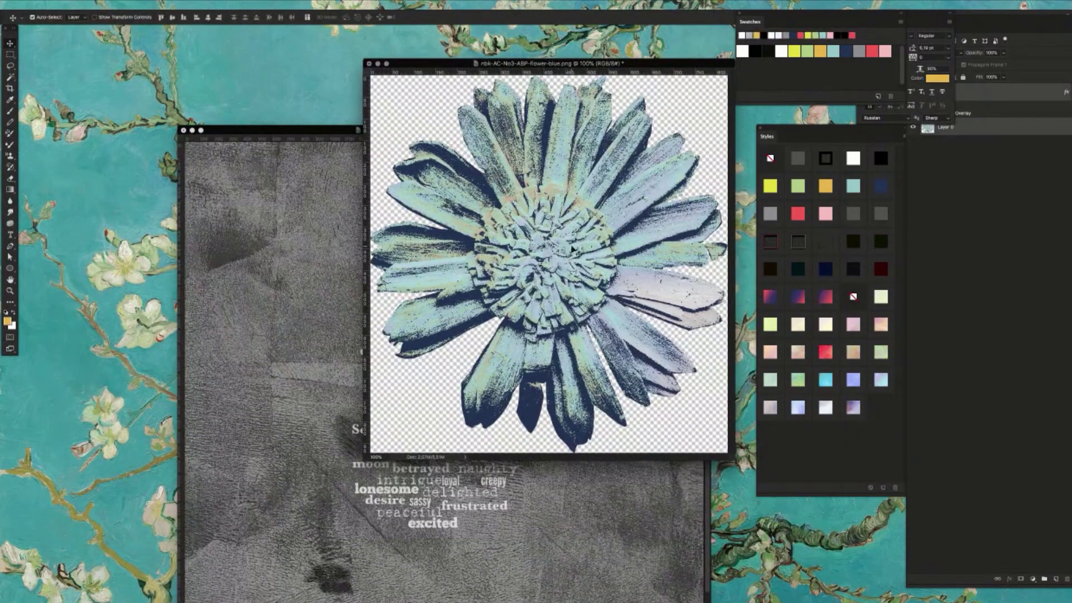
{"action": "left_click_drag", "start_coordinate": [575, 254], "coordinate": [391, 398]}
{"action": "left_click_drag", "start_coordinate": [266, 446], "coordinate": [519, 290]}
{"action": "left_click", "coordinate": [591, 112]}
{"action": "key", "text": "super+w"}
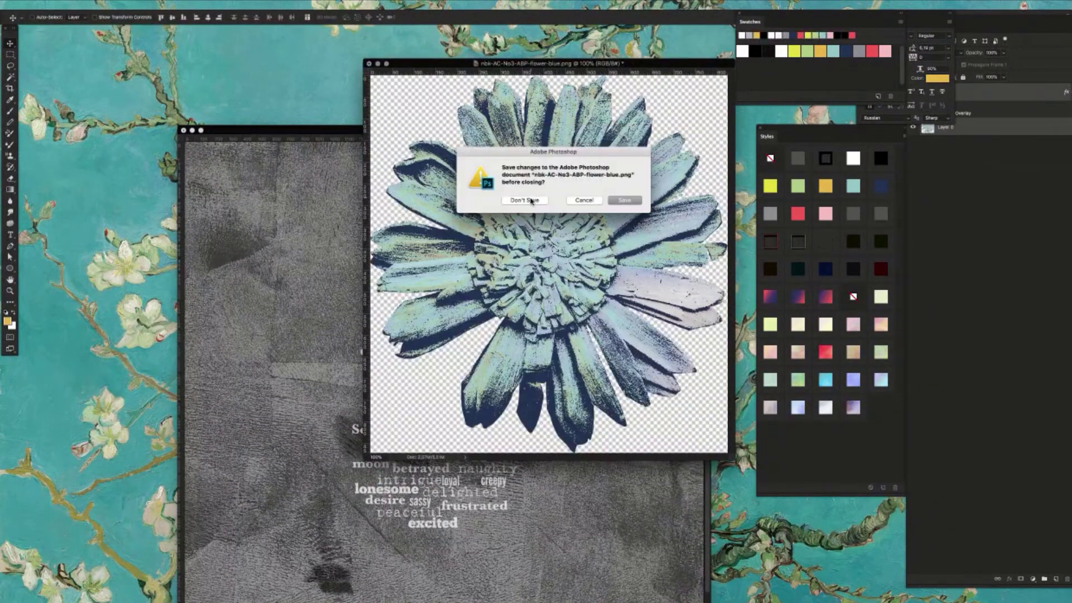
{"action": "left_click", "coordinate": [527, 202]}
{"action": "left_click_drag", "start_coordinate": [587, 131], "coordinate": [621, 75]}
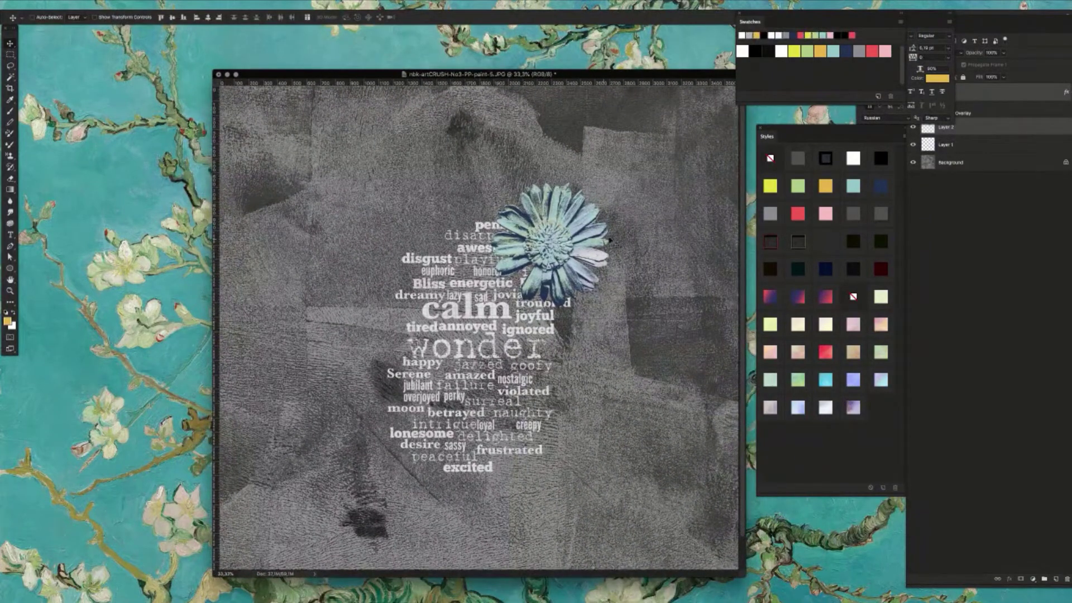
{"action": "left_click_drag", "start_coordinate": [341, 76], "coordinate": [346, 84]}
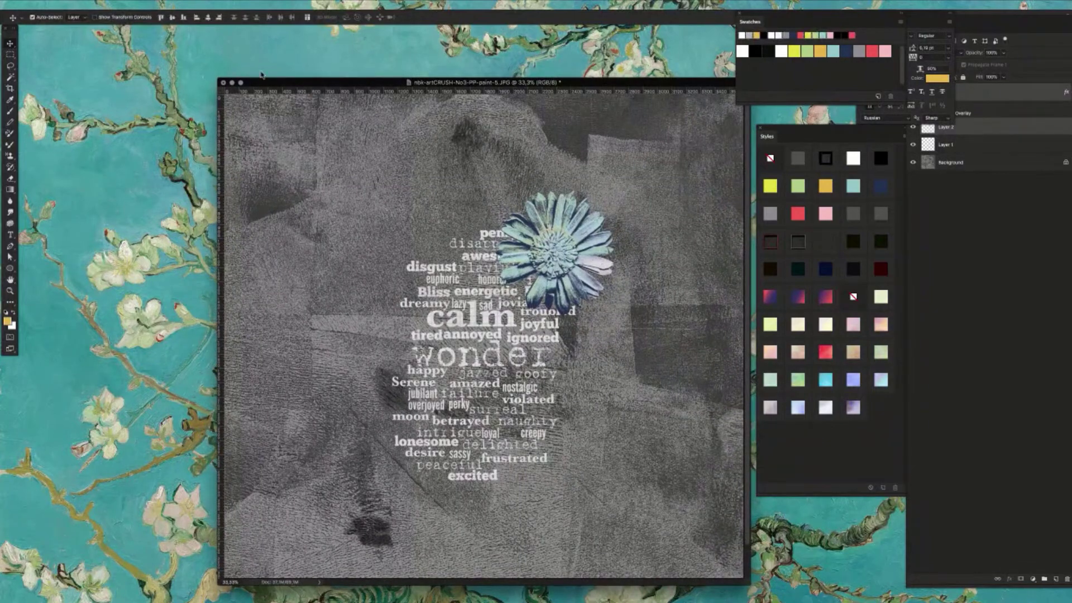
- Switch to Bridge, open the nbk-artCRUSH-No3-OOTB folder and open the red circular frame nbk-artCRUSH-No3-OOTB-4.psd in Photoshop
{"action": "left_click_drag", "start_coordinate": [266, 84], "coordinate": [246, 106]}
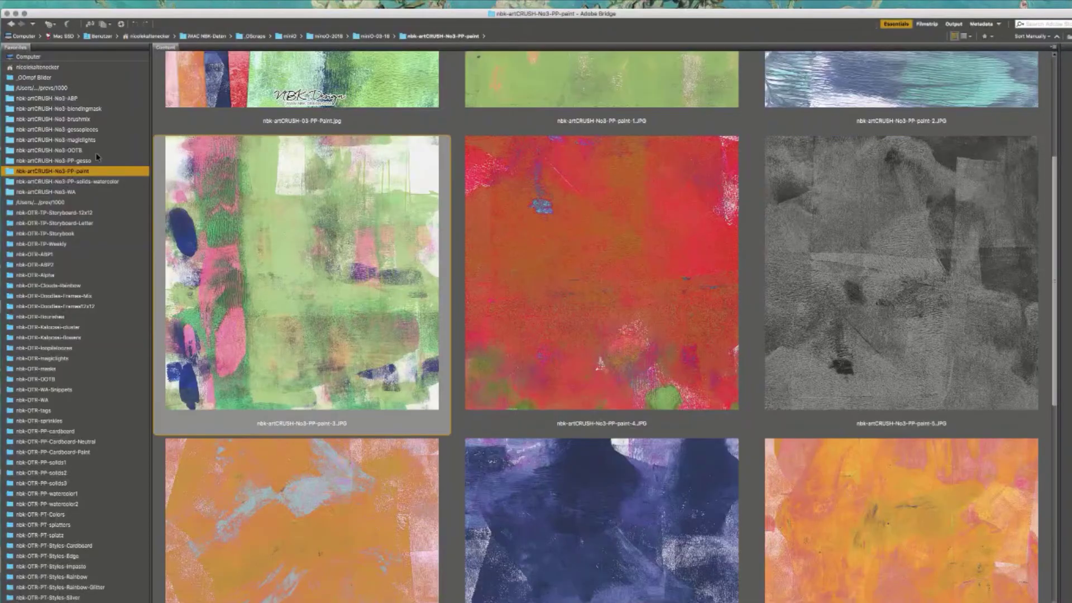
{"action": "left_click", "coordinate": [110, 152]}
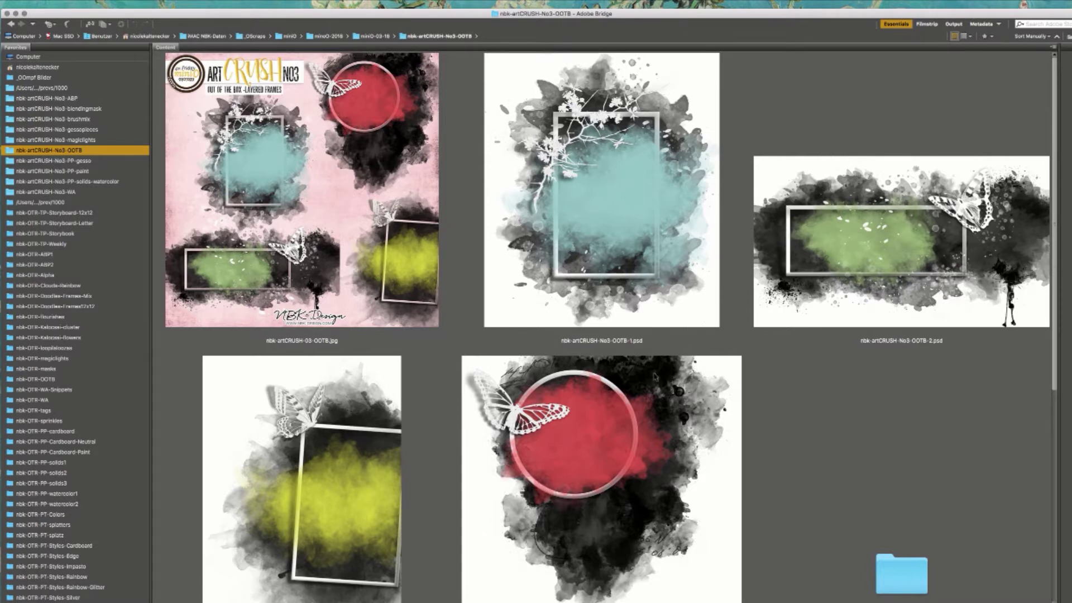
{"action": "left_click", "coordinate": [641, 430]}
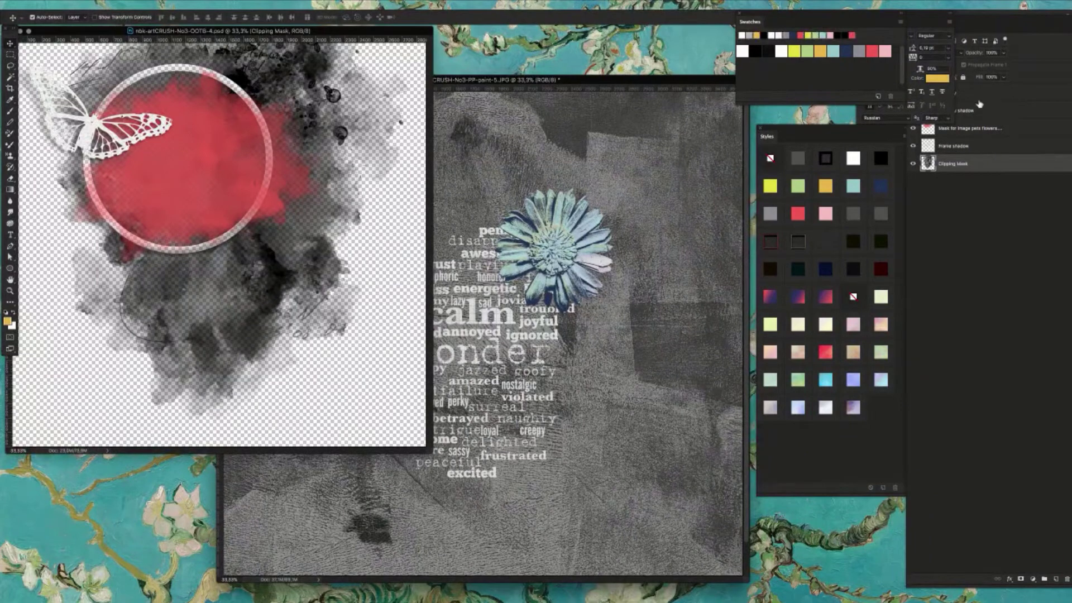
- Copy all five layers of the red circular frame onto the upper part of the grey paper and close nbk-artCRUSH-No3-OOTB-4.psd
{"action": "left_click", "coordinate": [994, 163]}
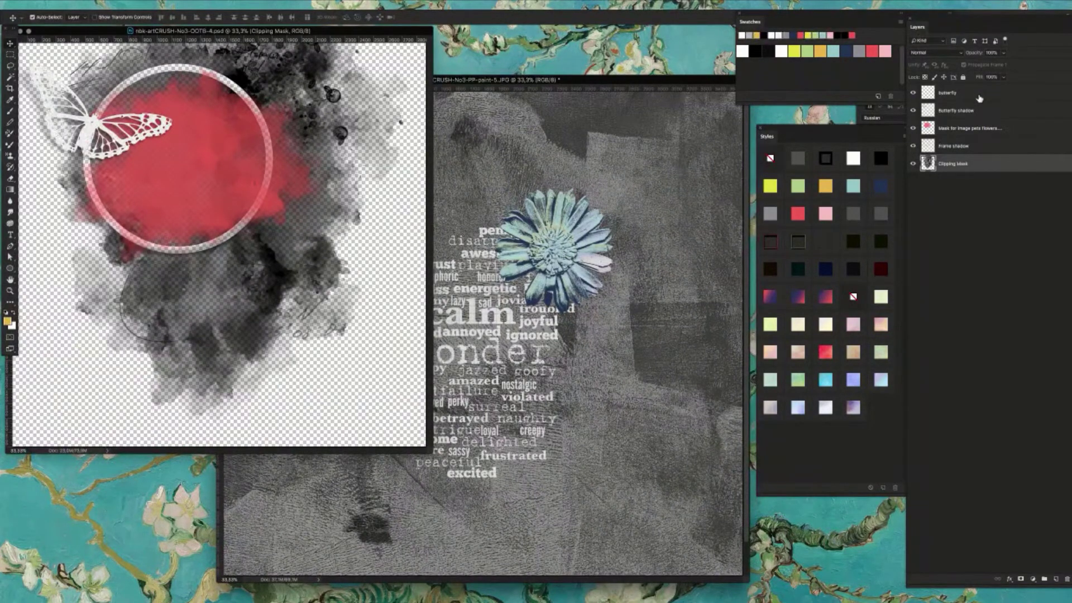
{"action": "left_click", "coordinate": [964, 96], "text": "shift"}
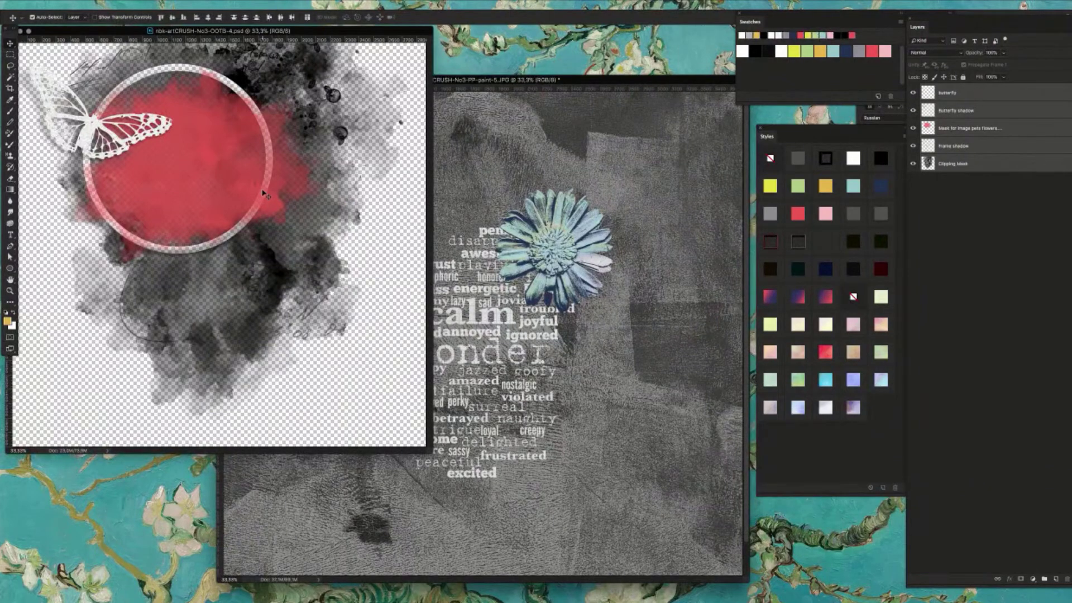
{"action": "mouse_move", "coordinate": [265, 193]}
{"action": "left_mouse_down"}
{"action": "mouse_move", "coordinate": [248, 165]}
{"action": "mouse_move", "coordinate": [315, 211]}
{"action": "mouse_move", "coordinate": [528, 249]}
{"action": "left_mouse_up"}
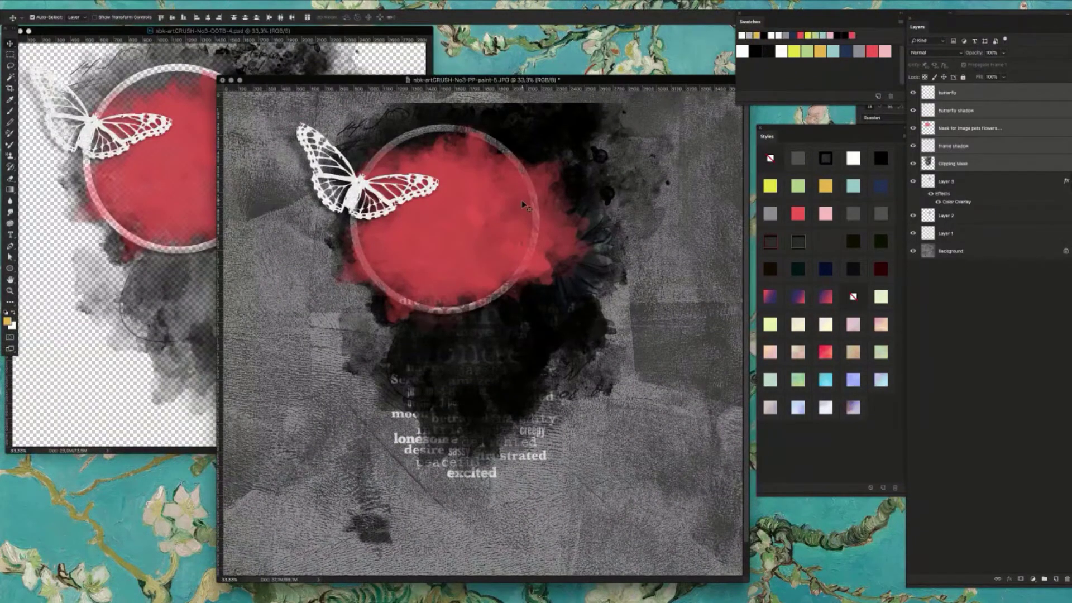
{"action": "left_click_drag", "start_coordinate": [499, 200], "coordinate": [501, 188]}
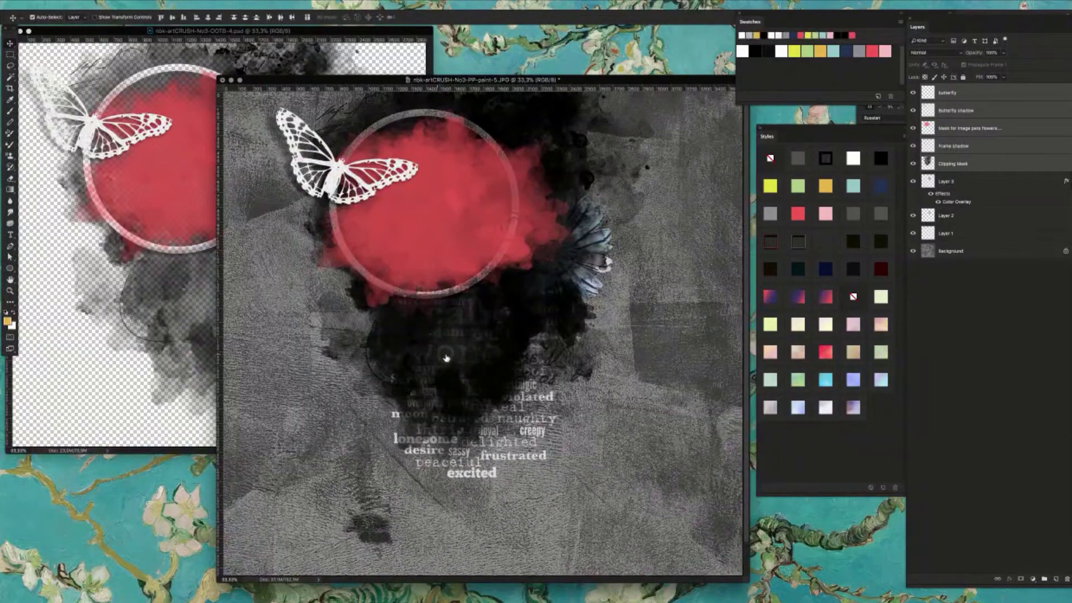
{"action": "left_click", "coordinate": [158, 372]}
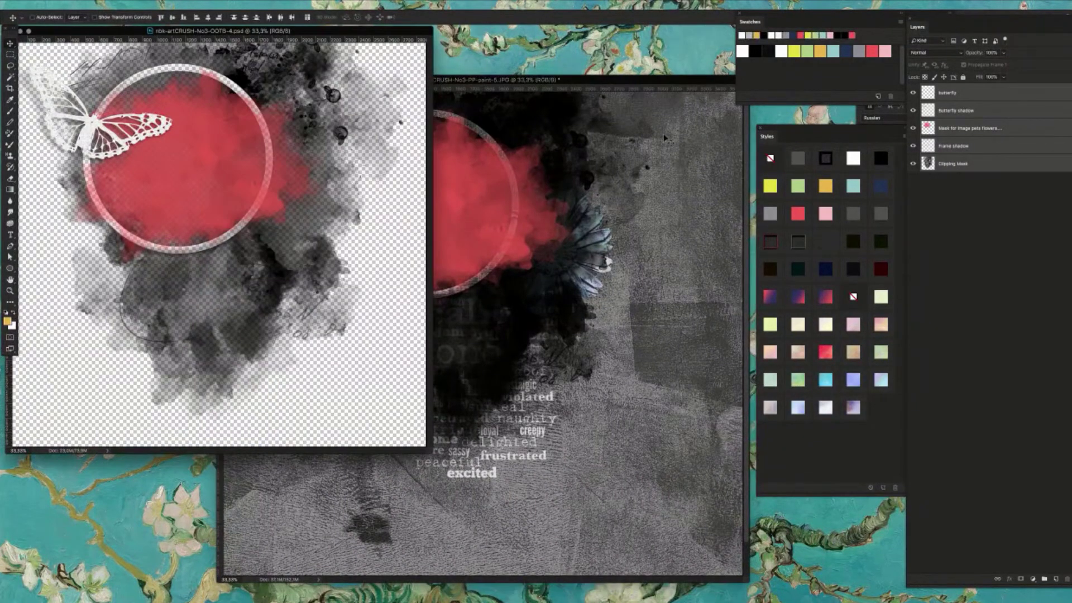
{"action": "key", "text": "super+w"}
{"action": "mouse_move", "coordinate": [655, 82]}
{"action": "left_mouse_down"}
{"action": "mouse_move", "coordinate": [625, 78]}
{"action": "mouse_move", "coordinate": [638, 78]}
{"action": "left_mouse_up"}
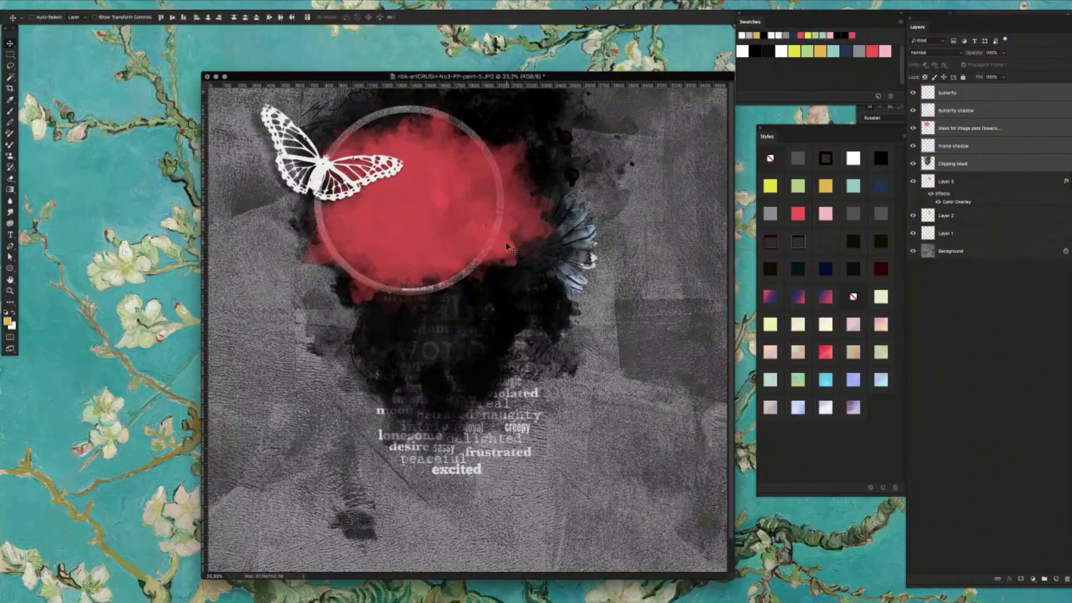
- Link the five frame layers, from butterfly to Clipping Mask, and adjust their position together on the upper part of the grey paper
{"action": "left_click_drag", "start_coordinate": [520, 245], "coordinate": [504, 244]}
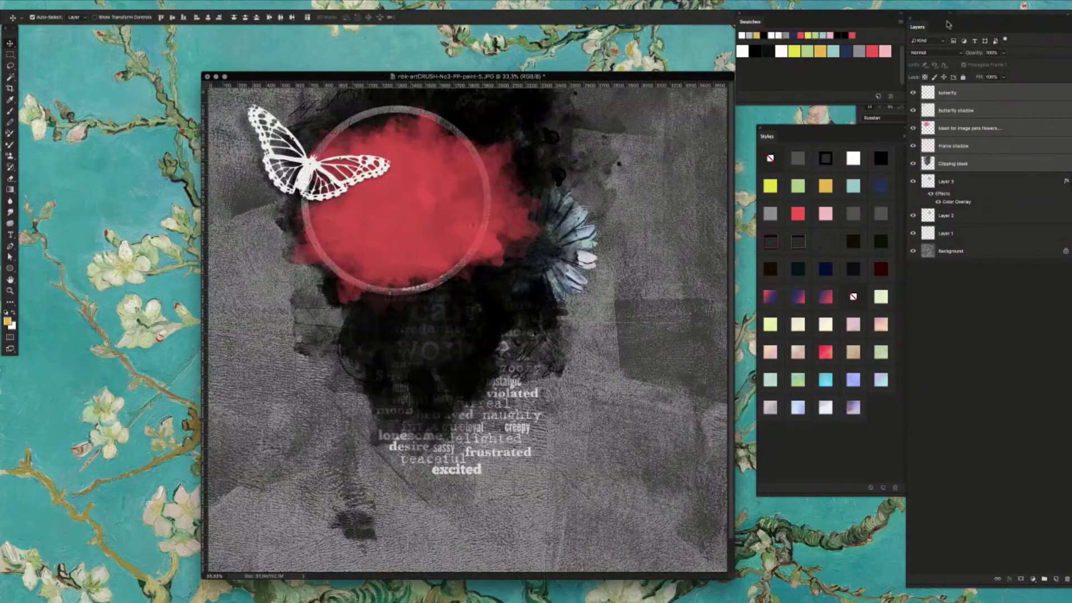
{"action": "left_click_drag", "start_coordinate": [940, 19], "coordinate": [891, 27]}
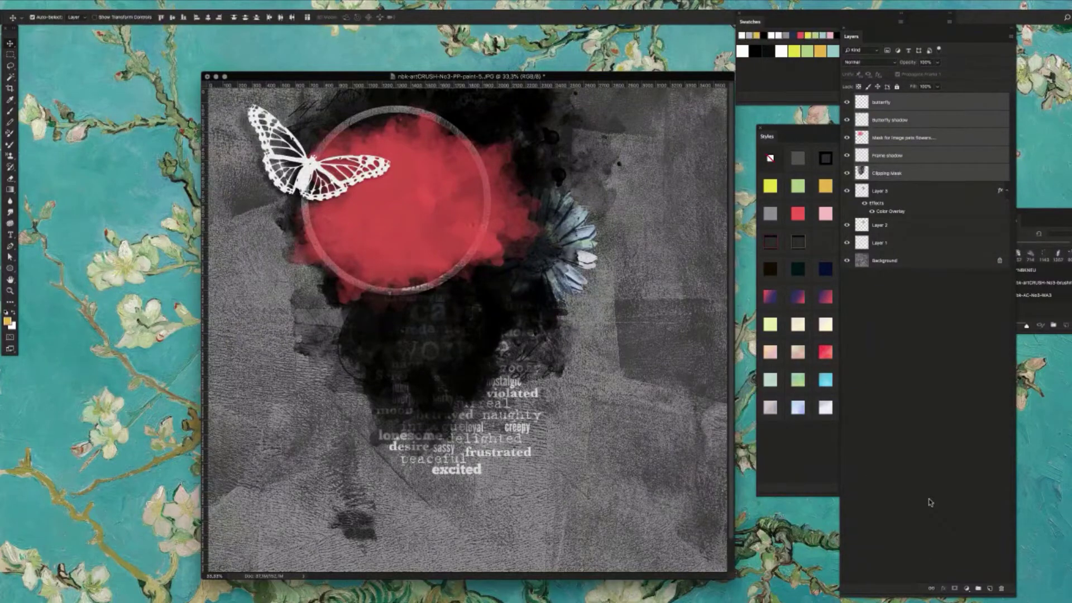
{"action": "left_click", "coordinate": [931, 590]}
{"action": "mouse_move", "coordinate": [435, 192]}
{"action": "left_mouse_down"}
{"action": "mouse_move", "coordinate": [468, 209]}
{"action": "mouse_move", "coordinate": [518, 209]}
{"action": "mouse_move", "coordinate": [418, 222]}
{"action": "mouse_move", "coordinate": [409, 182]}
{"action": "mouse_move", "coordinate": [435, 184]}
{"action": "left_mouse_up"}
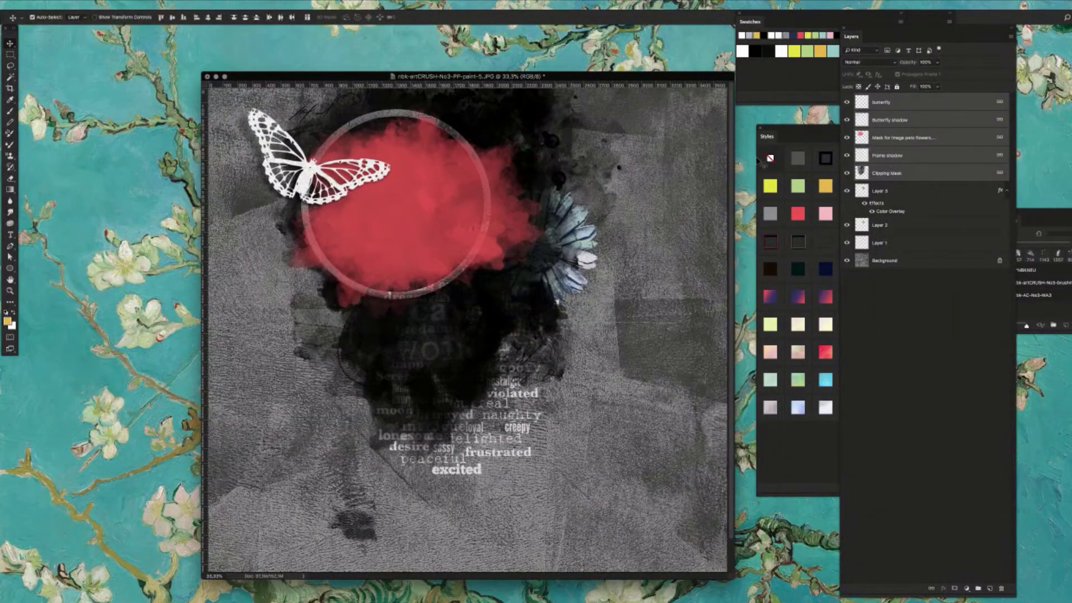
{"action": "mouse_move", "coordinate": [457, 232]}
{"action": "left_mouse_down"}
{"action": "mouse_move", "coordinate": [474, 238]}
{"action": "mouse_move", "coordinate": [451, 234]}
{"action": "mouse_move", "coordinate": [455, 217]}
{"action": "mouse_move", "coordinate": [454, 240]}
{"action": "left_mouse_up"}
{"action": "left_click_drag", "start_coordinate": [577, 76], "coordinate": [602, 77]}
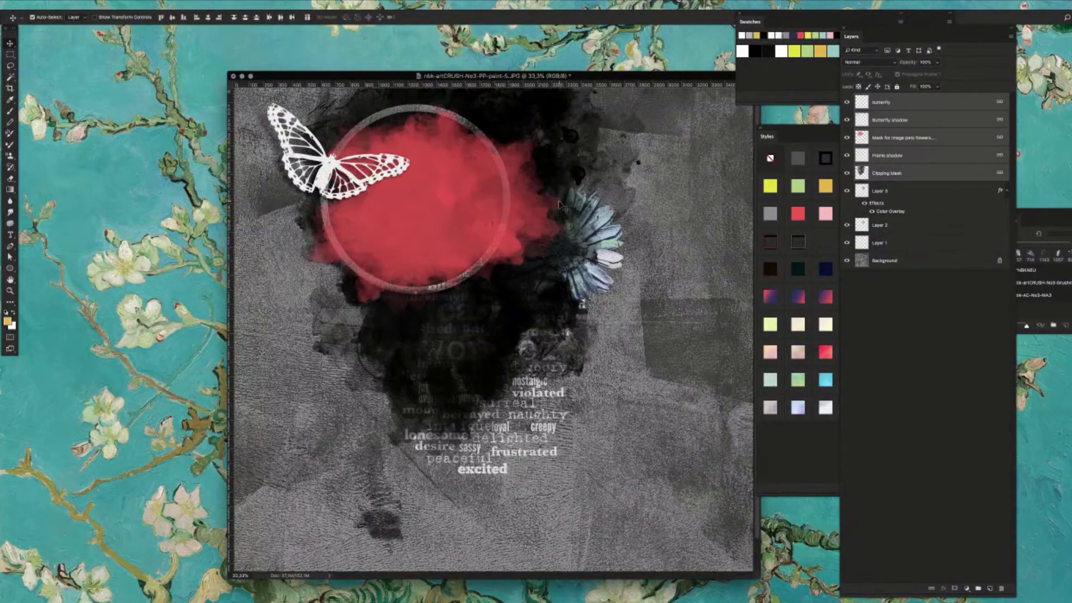
- Hide Layer 1, Layer 2 and Layer 3 below the frame and select the Clipping Mask layer
{"action": "left_click", "coordinate": [897, 172]}
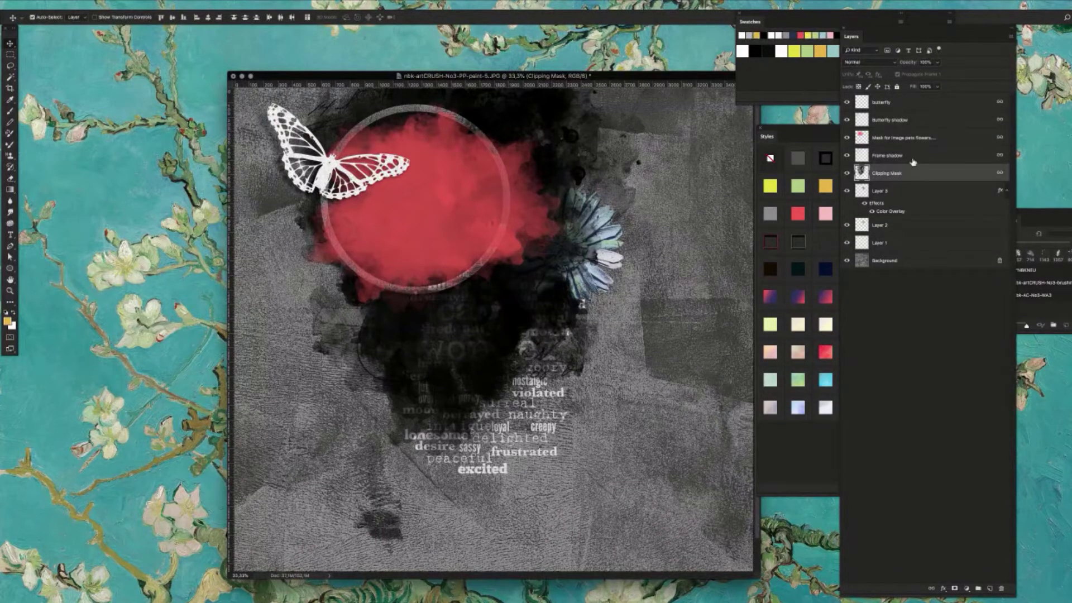
{"action": "left_click", "coordinate": [894, 191]}
{"action": "left_click", "coordinate": [896, 243], "text": "shift"}
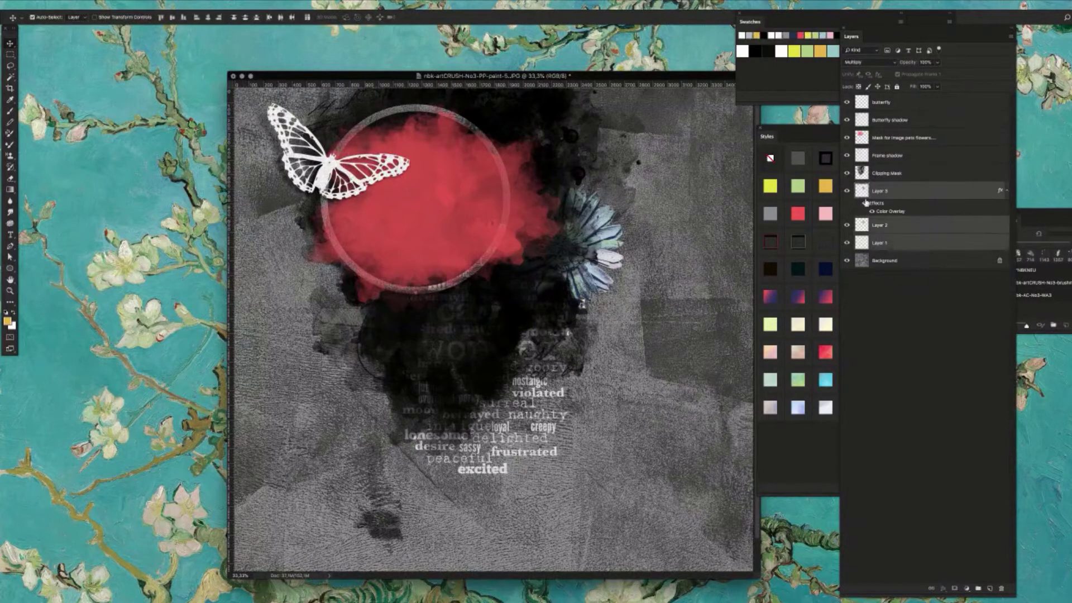
{"action": "left_click_drag", "start_coordinate": [847, 191], "coordinate": [852, 234]}
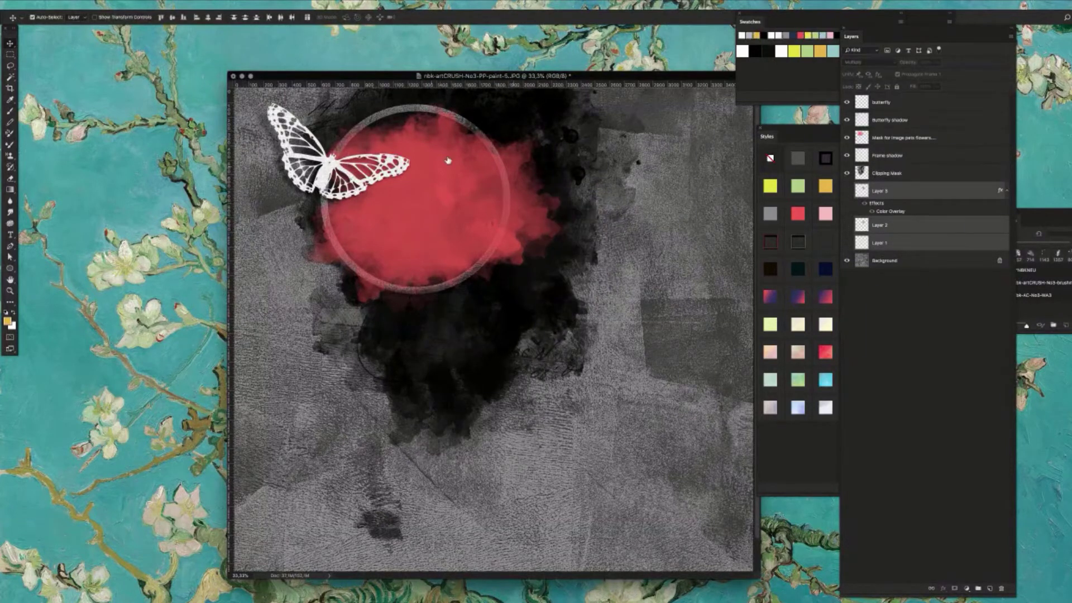
{"action": "left_click", "coordinate": [893, 174]}
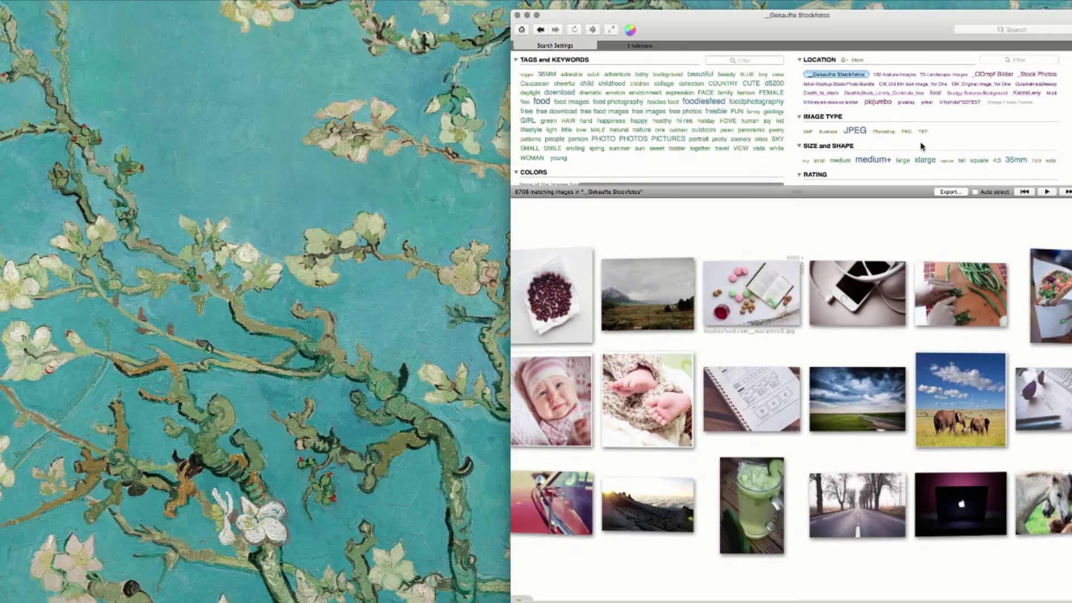
- Switch to the stock photo browser, look through __Gekaufte Stockfotos and open Blue Endless Ocean in Fog.jpg in Photoshop
{"action": "left_click_drag", "start_coordinate": [878, 24], "coordinate": [833, 24]}
{"action": "scroll", "coordinate": [962, 247], "scroll_direction": "right", "scroll_amount": 10}
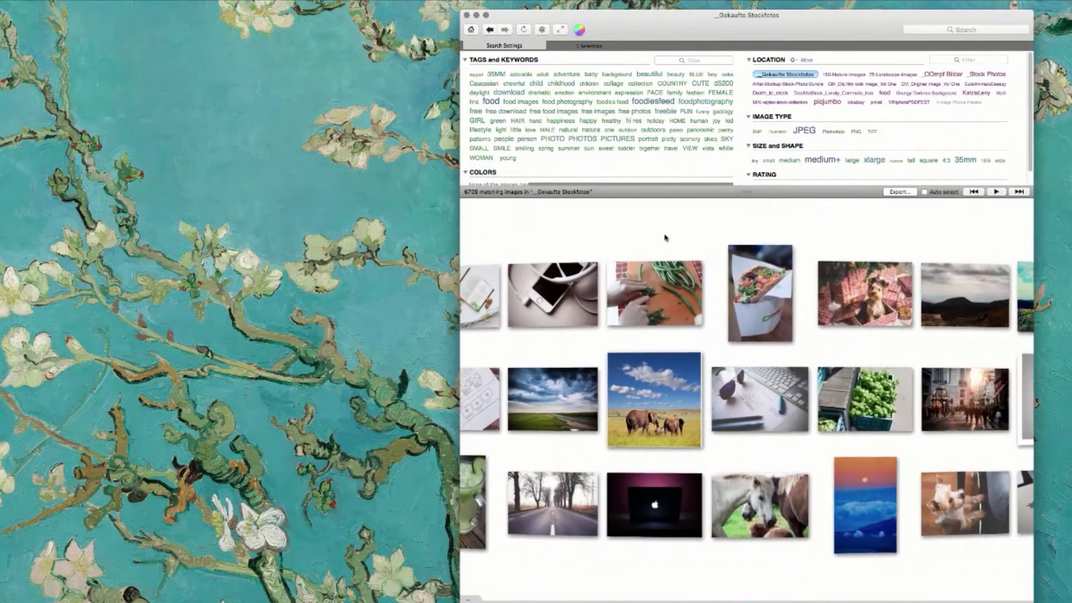
{"action": "scroll", "coordinate": [833, 230], "scroll_direction": "right", "scroll_amount": 5}
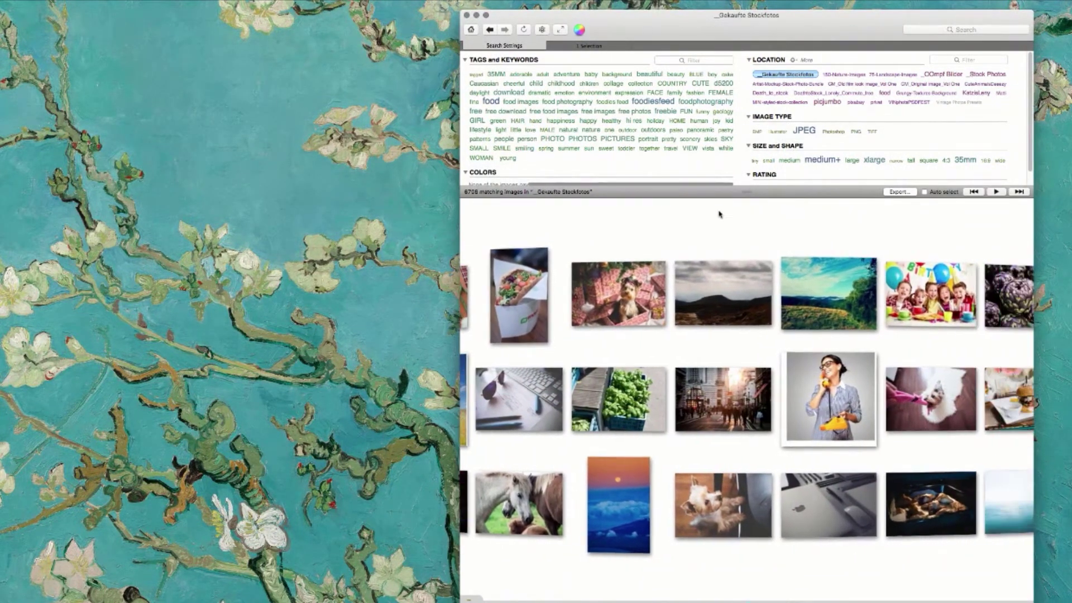
{"action": "scroll", "coordinate": [816, 239], "scroll_direction": "right", "scroll_amount": 6}
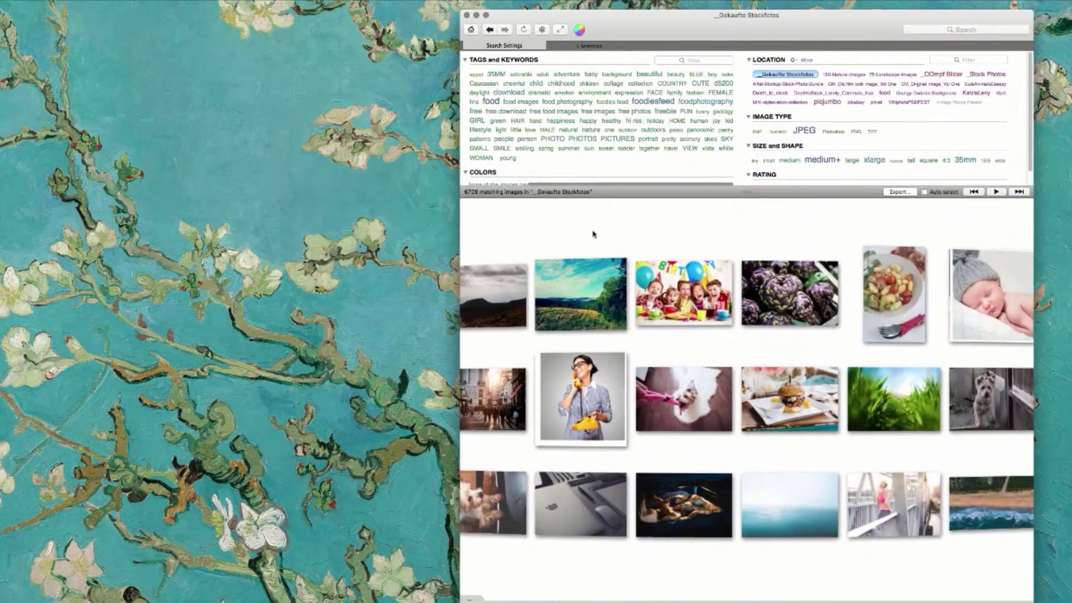
{"action": "scroll", "coordinate": [885, 235], "scroll_direction": "right", "scroll_amount": 2}
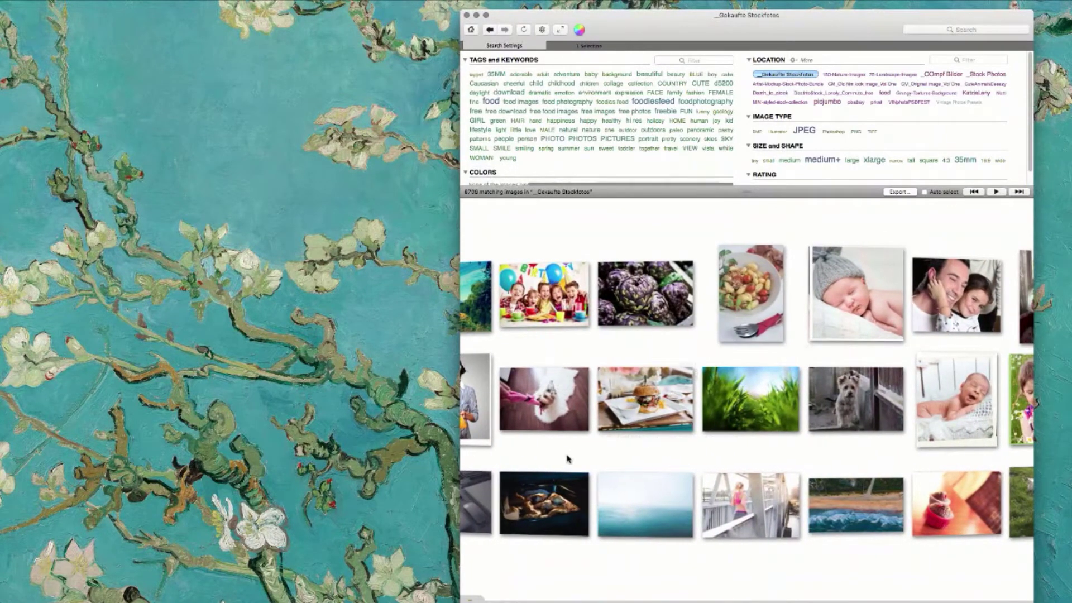
{"action": "left_click", "coordinate": [681, 506]}
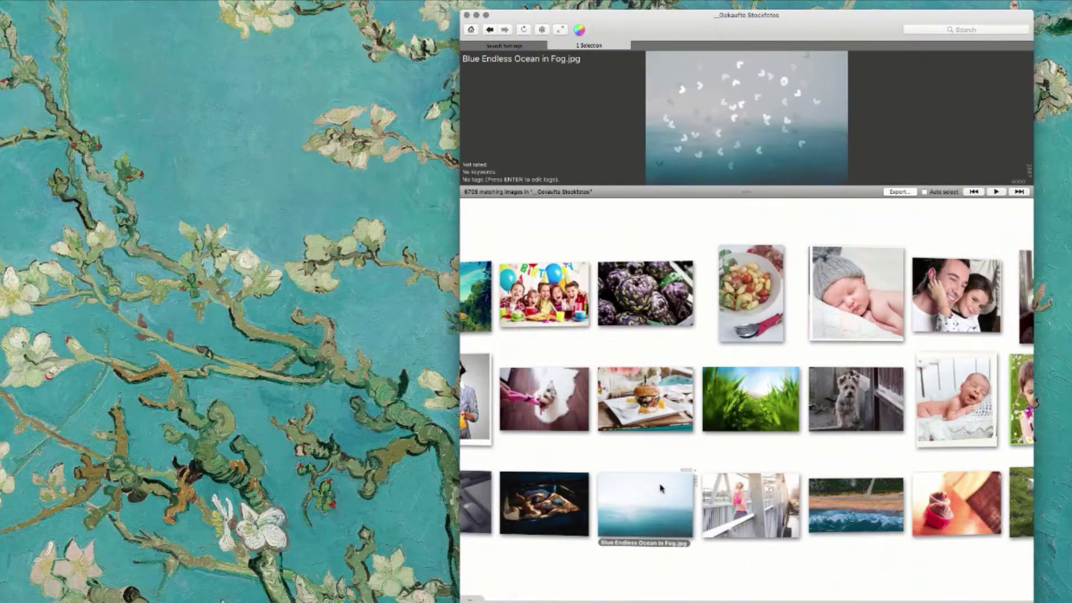
{"action": "left_click", "coordinate": [754, 106]}
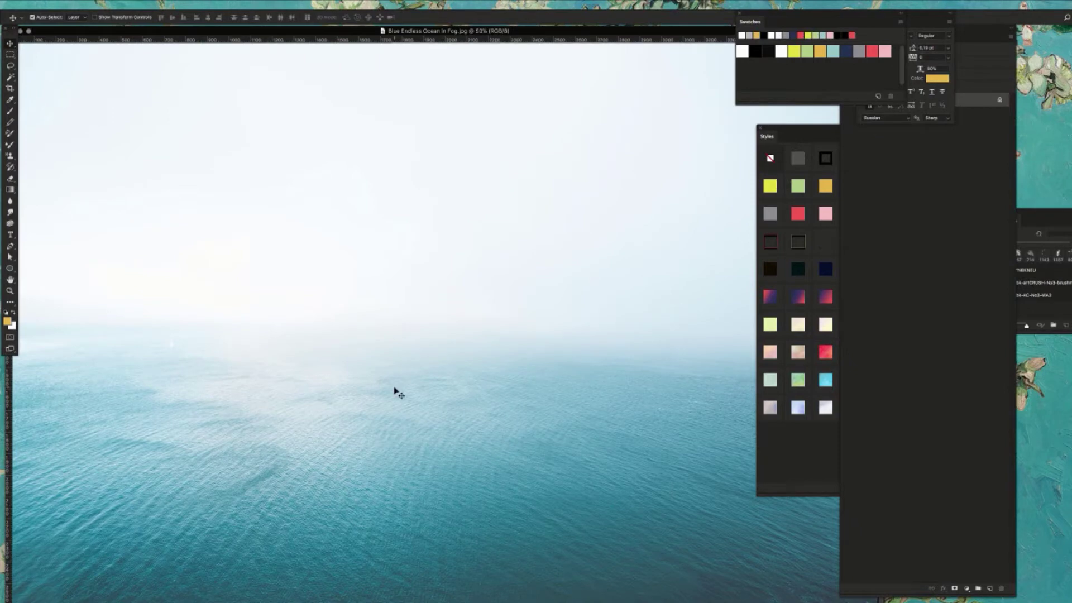
- Copy the entire ocean photo, close its document and paste it directly above the Clipping Mask layer in the grey paper document
{"action": "key", "text": "super+minus"}
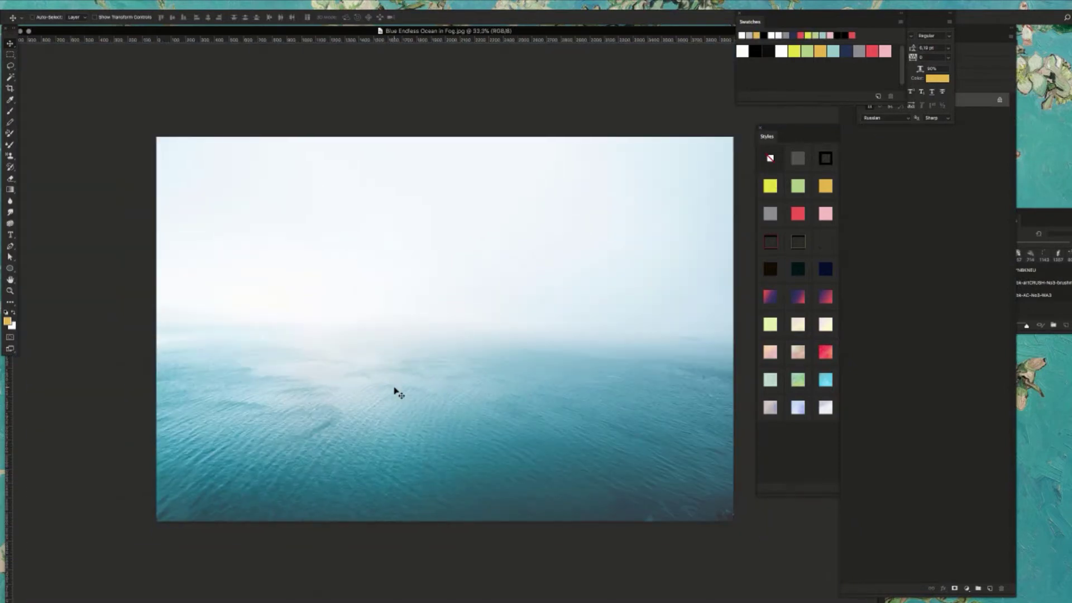
{"action": "key", "text": "super+minus"}
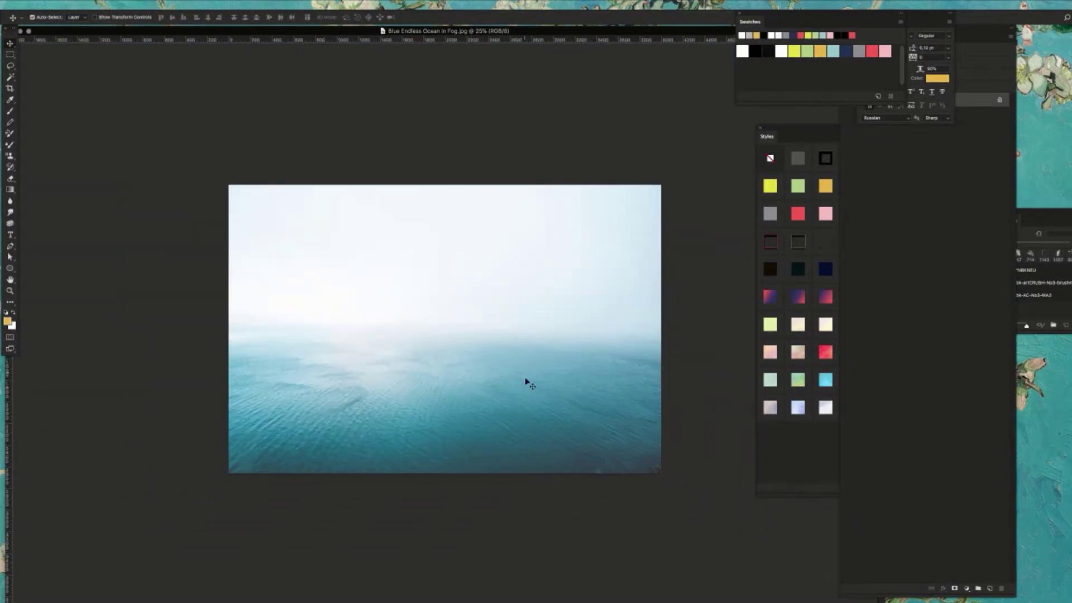
{"action": "key", "text": "super+a"}
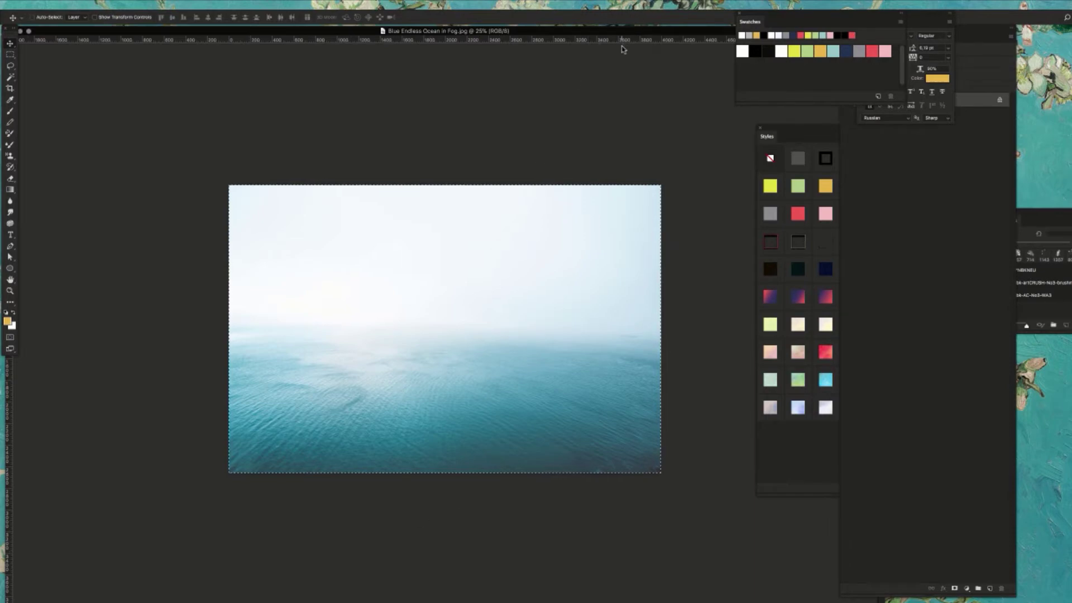
{"action": "key", "text": "super+w"}
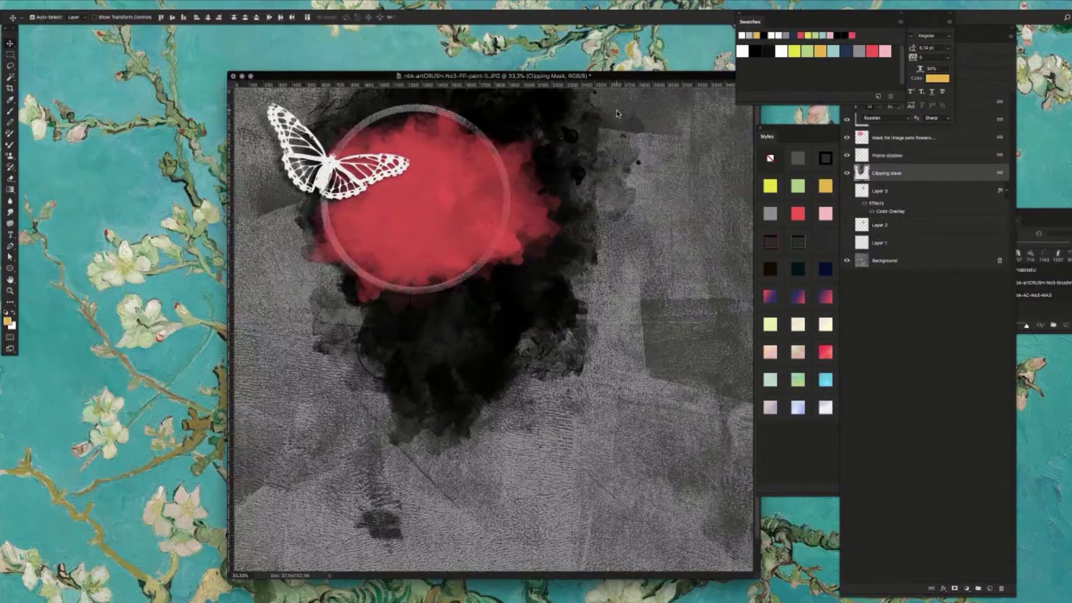
{"action": "left_click", "coordinate": [883, 178]}
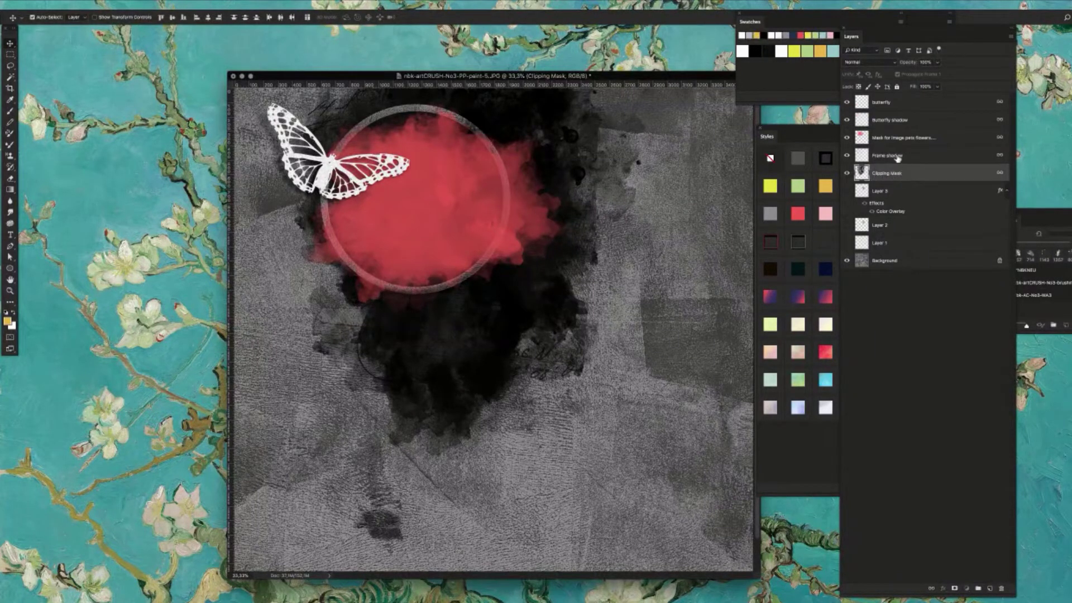
{"action": "key", "text": "ctrl+v"}
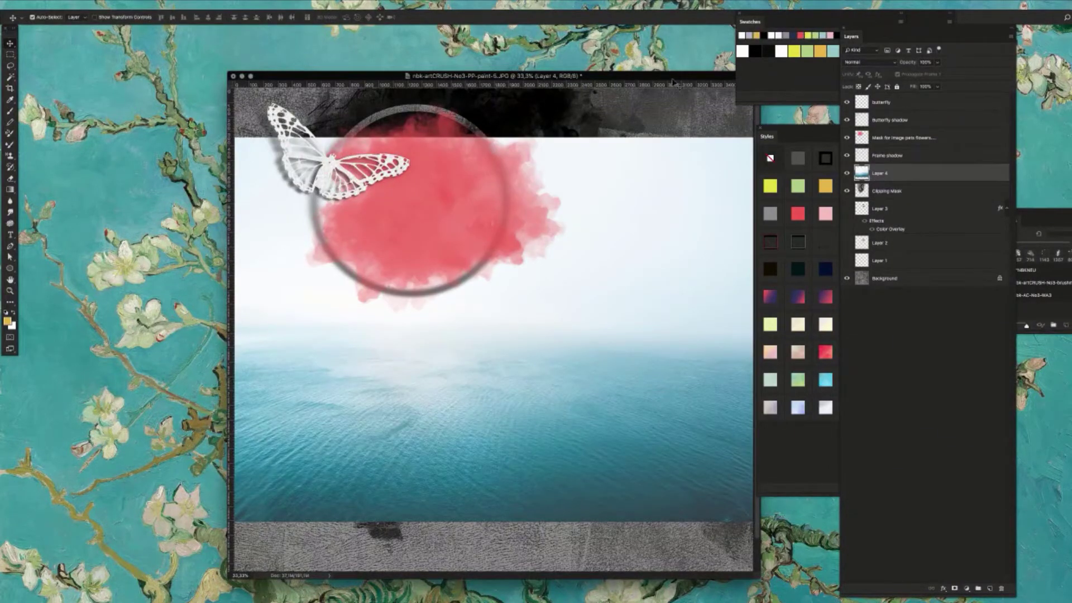
- Enlarge the layout's document window and scale the ocean photo to about 124% so it extends beyond the paper's upper and side edges
{"action": "left_click_drag", "start_coordinate": [670, 78], "coordinate": [557, 52]}
{"action": "left_click_drag", "start_coordinate": [647, 552], "coordinate": [719, 602]}
{"action": "key", "text": "ctrl+t"}
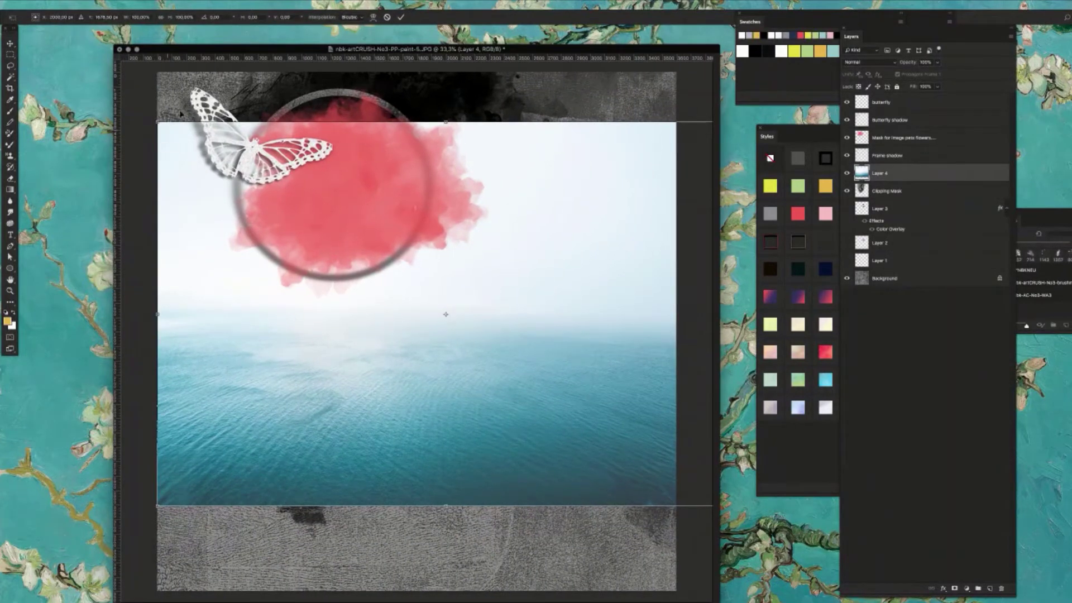
{"action": "key", "text": "super+minus"}
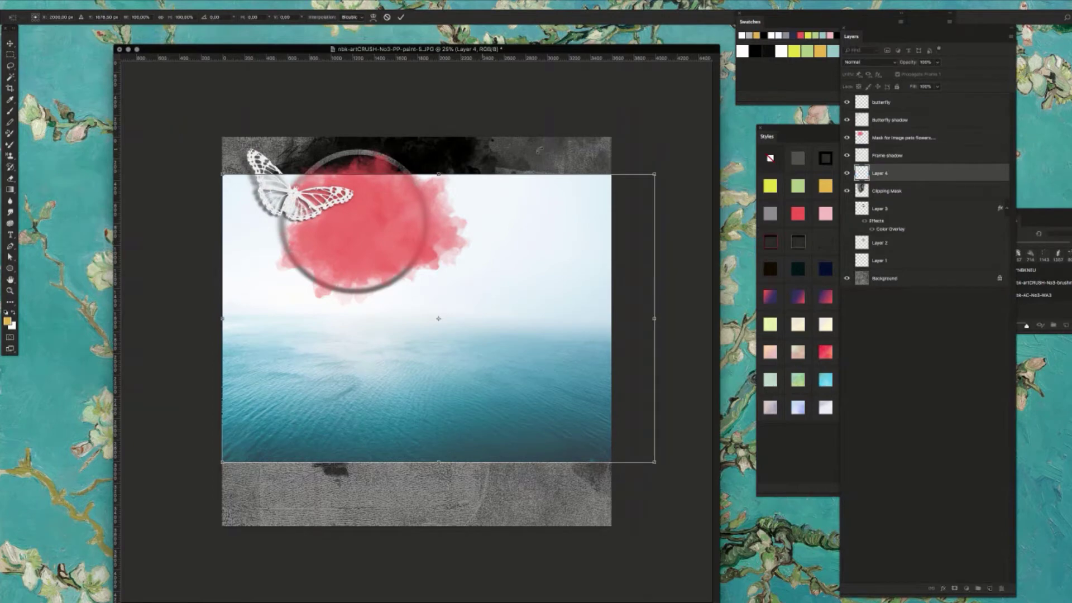
{"action": "left_click_drag", "start_coordinate": [654, 175], "coordinate": [722, 128]}
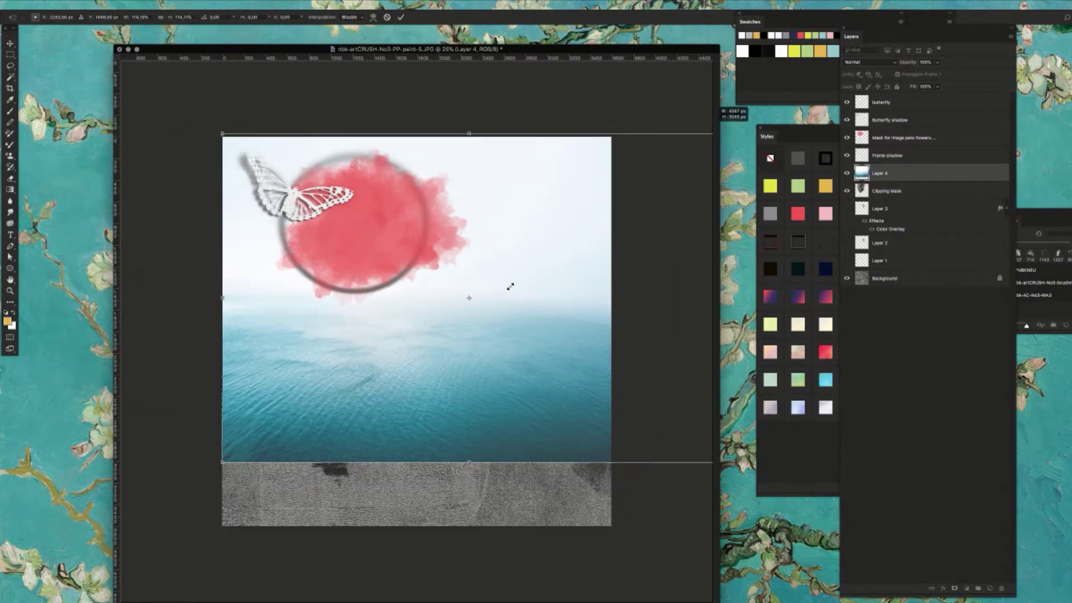
{"action": "left_click_drag", "start_coordinate": [223, 466], "coordinate": [164, 454]}
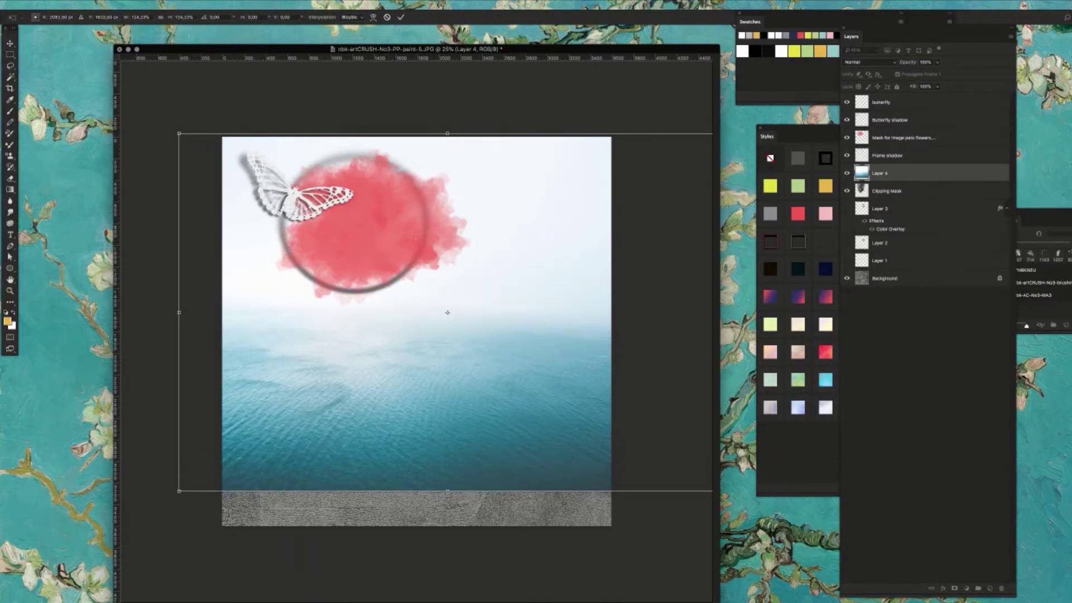
{"action": "key", "text": "Return"}
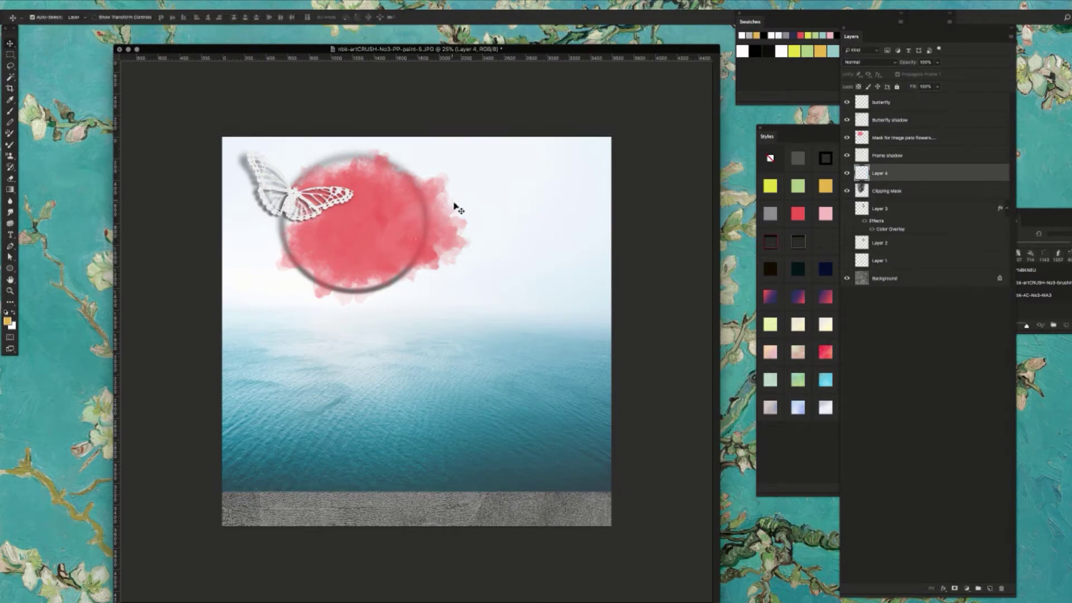
- Clip the ocean photo to the Clipping Mask layer and move it upward so more blue water fills the lower part of the shape
{"action": "key", "text": "super+alt+g"}
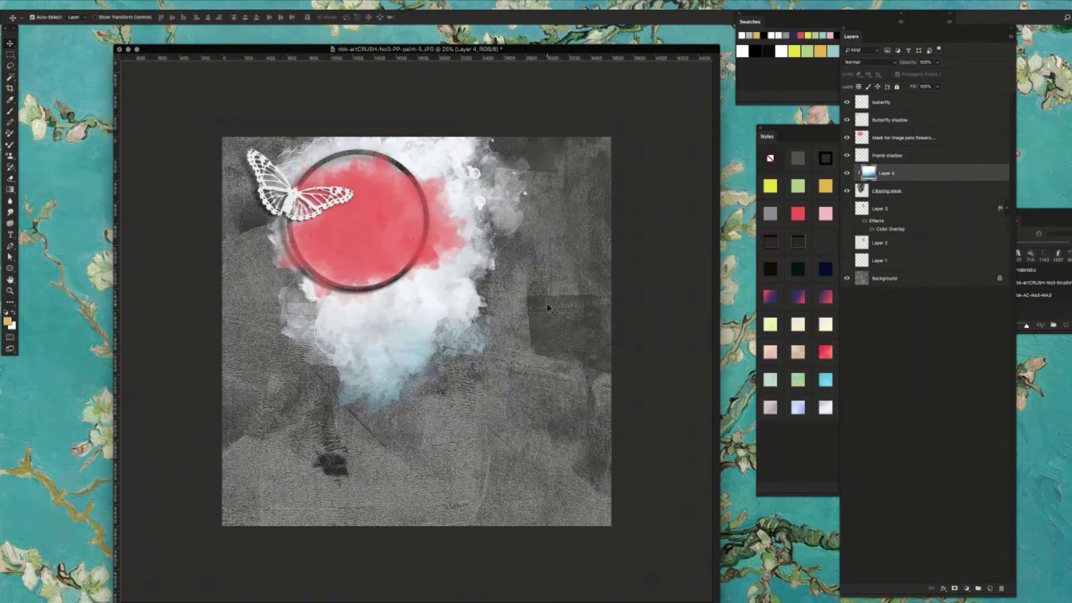
{"action": "key", "text": "super+t"}
{"action": "left_click_drag", "start_coordinate": [531, 368], "coordinate": [510, 333]}
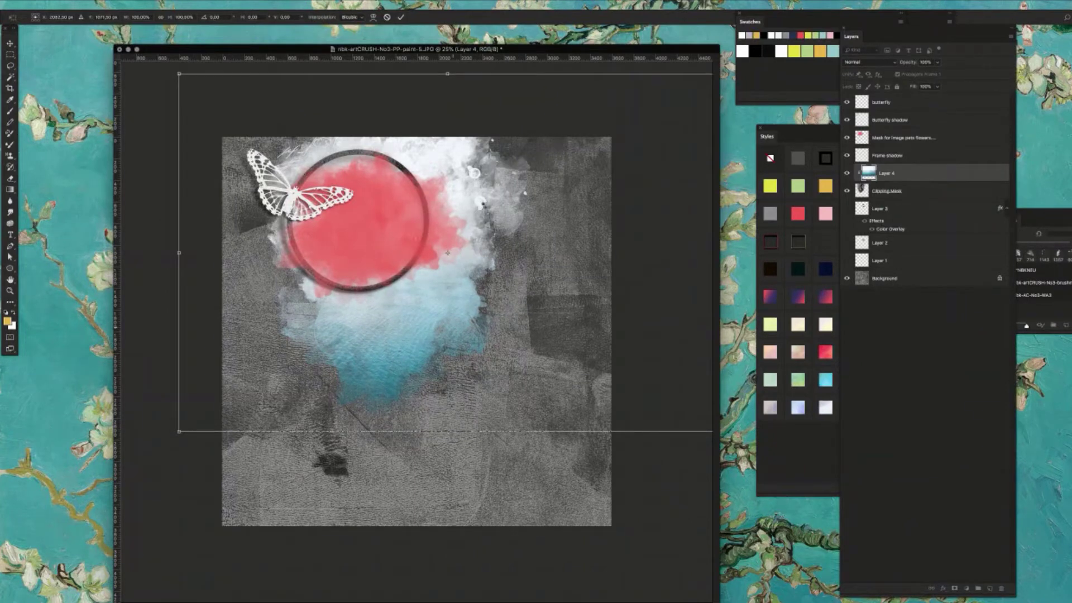
{"action": "key", "text": "Return"}
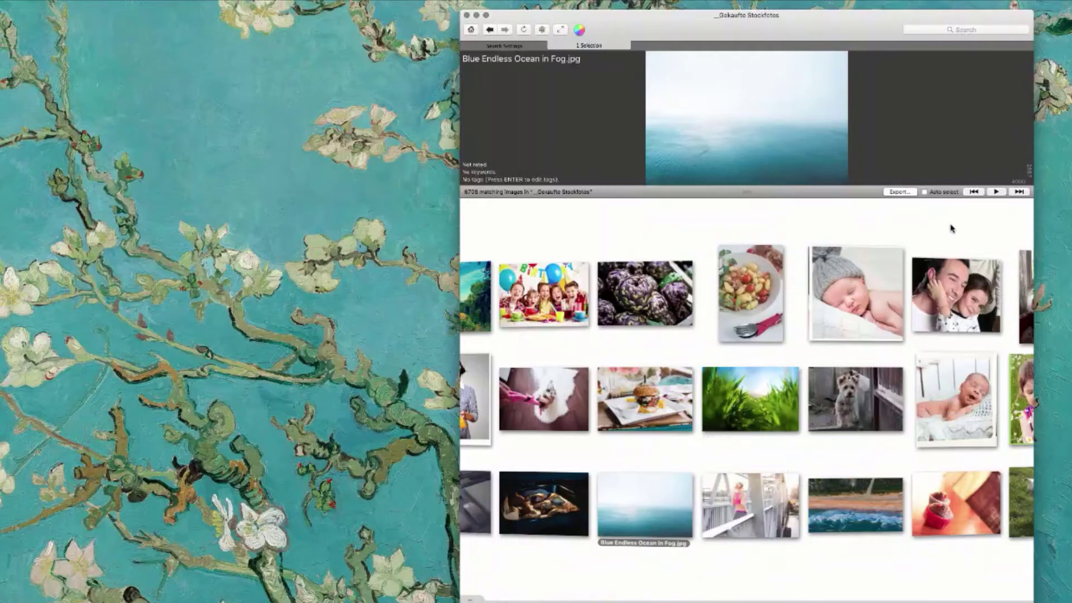
- Look through the stock photos, open the square beach photo of the girl in a cap, copy it entirely and close its document
{"action": "scroll", "coordinate": [953, 229], "scroll_direction": "right", "scroll_amount": 3}
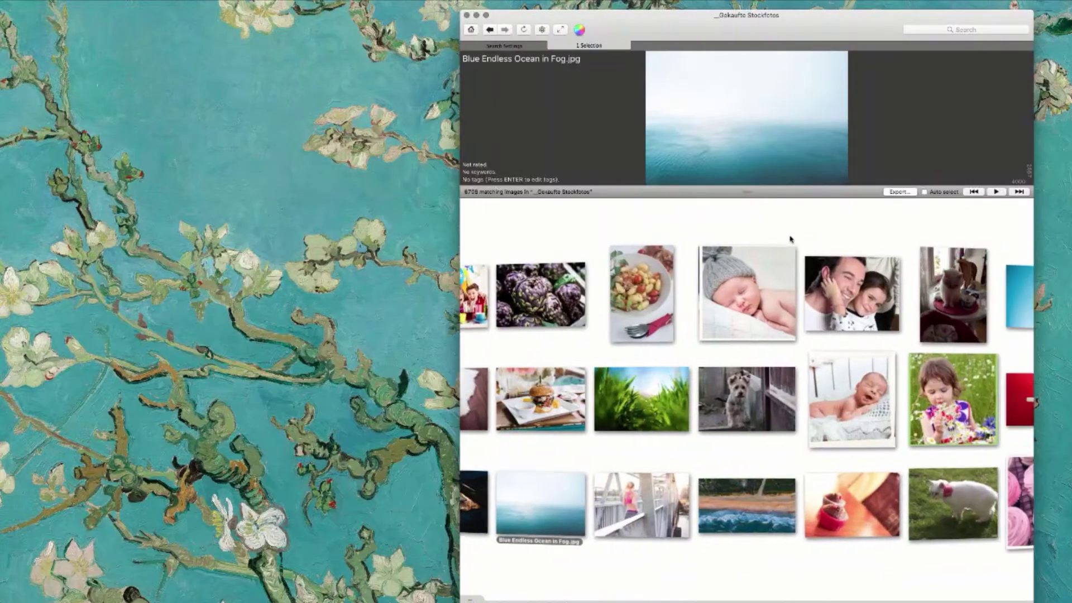
{"action": "scroll", "coordinate": [615, 239], "scroll_direction": "right", "scroll_amount": 5}
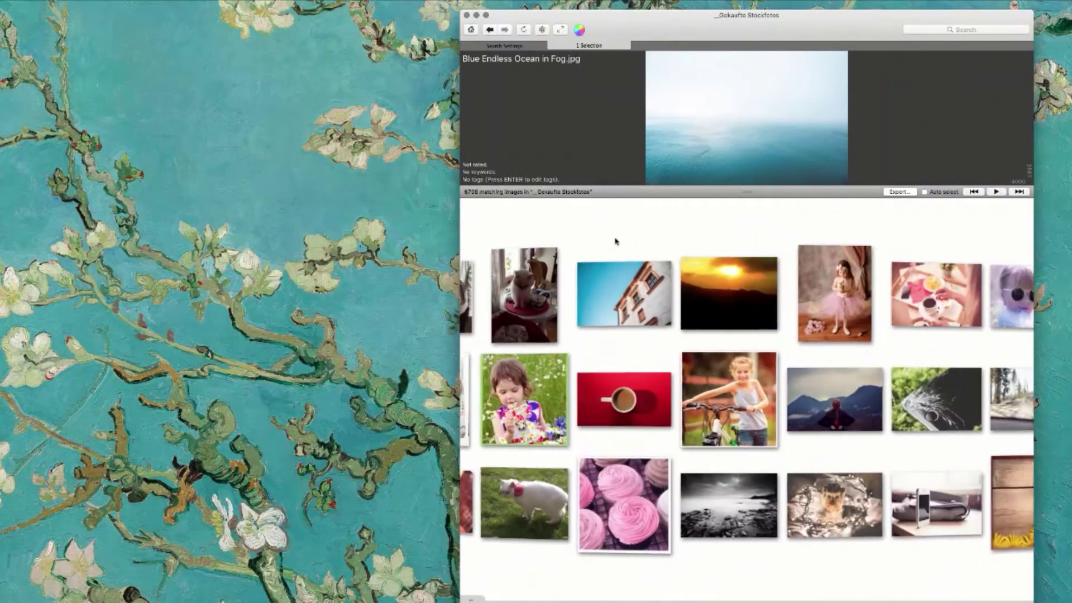
{"action": "scroll", "coordinate": [761, 239], "scroll_direction": "right", "scroll_amount": 3}
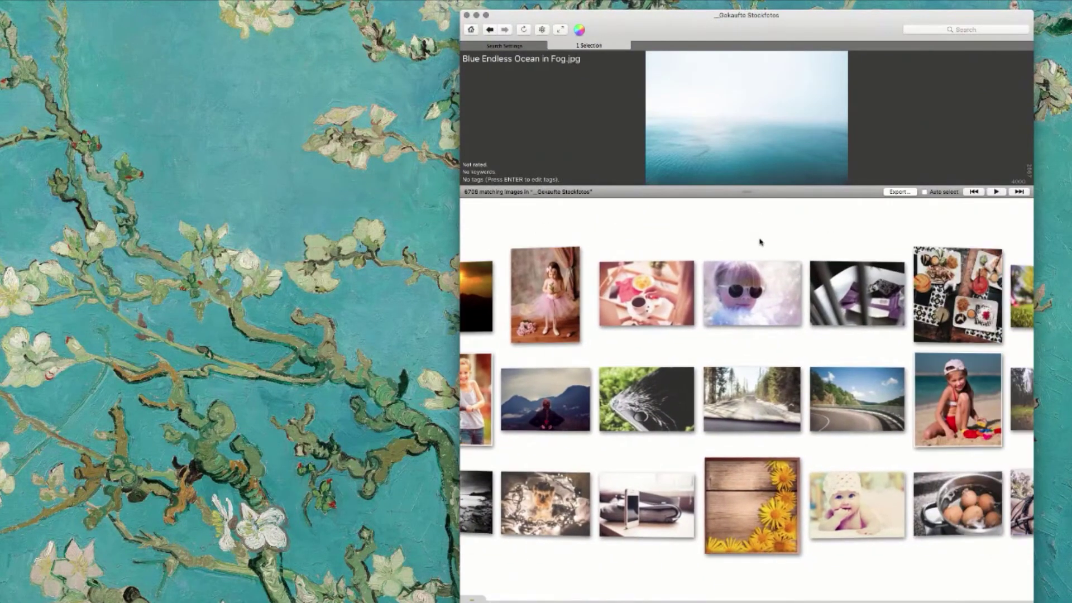
{"action": "scroll", "coordinate": [936, 239], "scroll_direction": "right", "scroll_amount": 5}
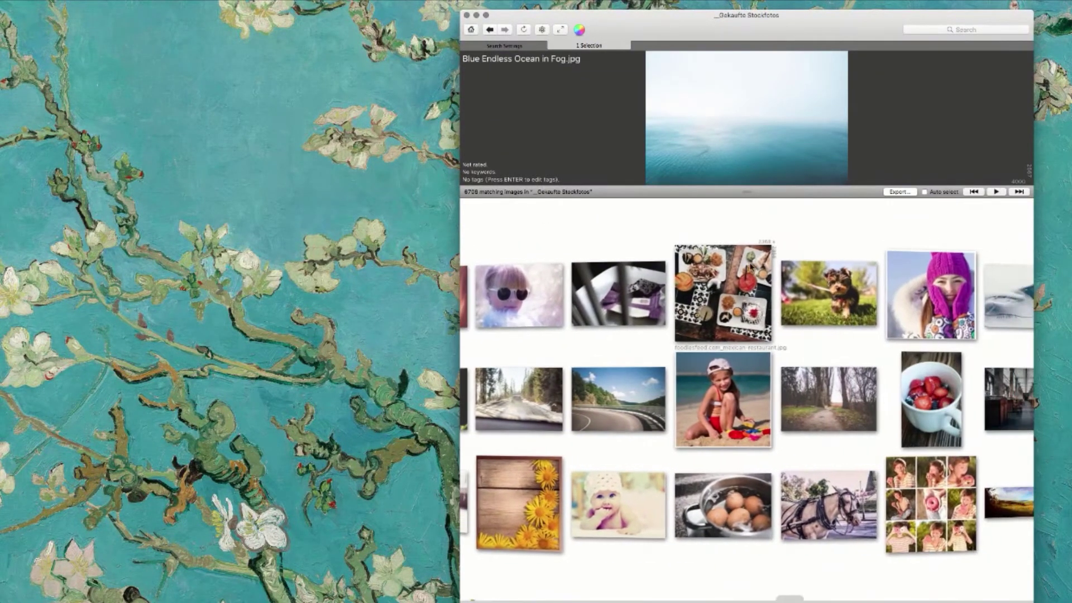
{"action": "left_click", "coordinate": [715, 405]}
{"action": "double_click", "coordinate": [688, 373]}
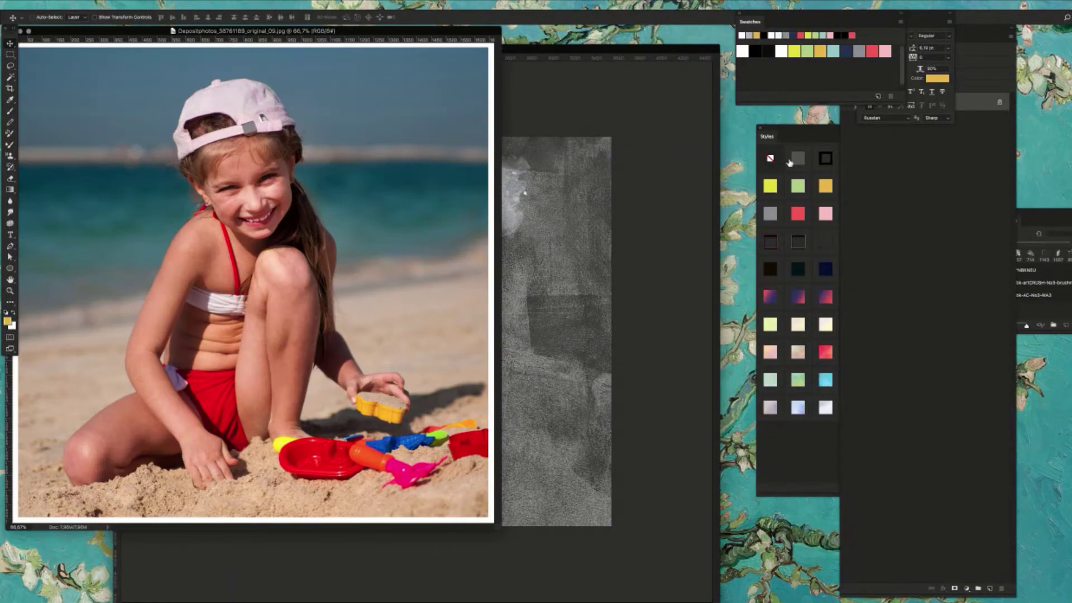
{"action": "key", "text": "ctrl+a"}
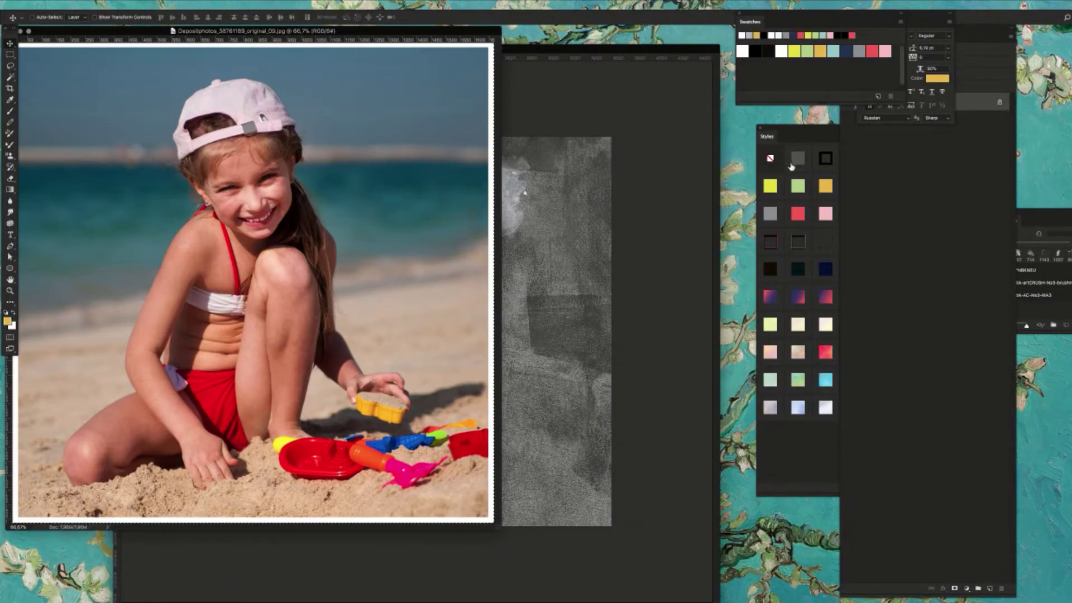
{"action": "key", "text": "super+w"}
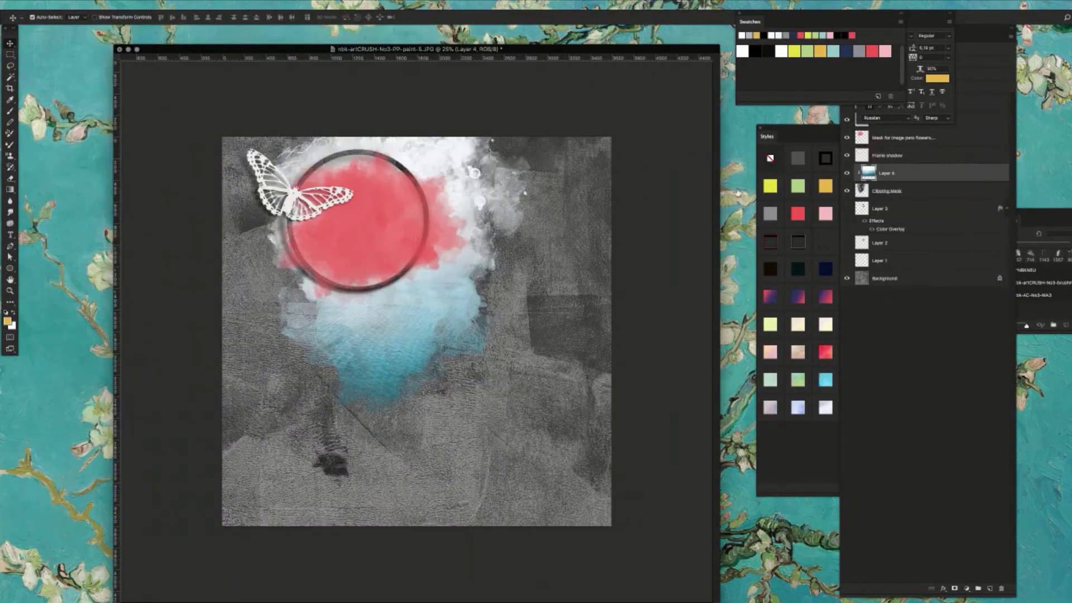
- Paste the beach photo above the Mask for image pets flowers layer and clip it to that mask, centred on the girl in the round frame
{"action": "left_click", "coordinate": [394, 230], "text": "super"}
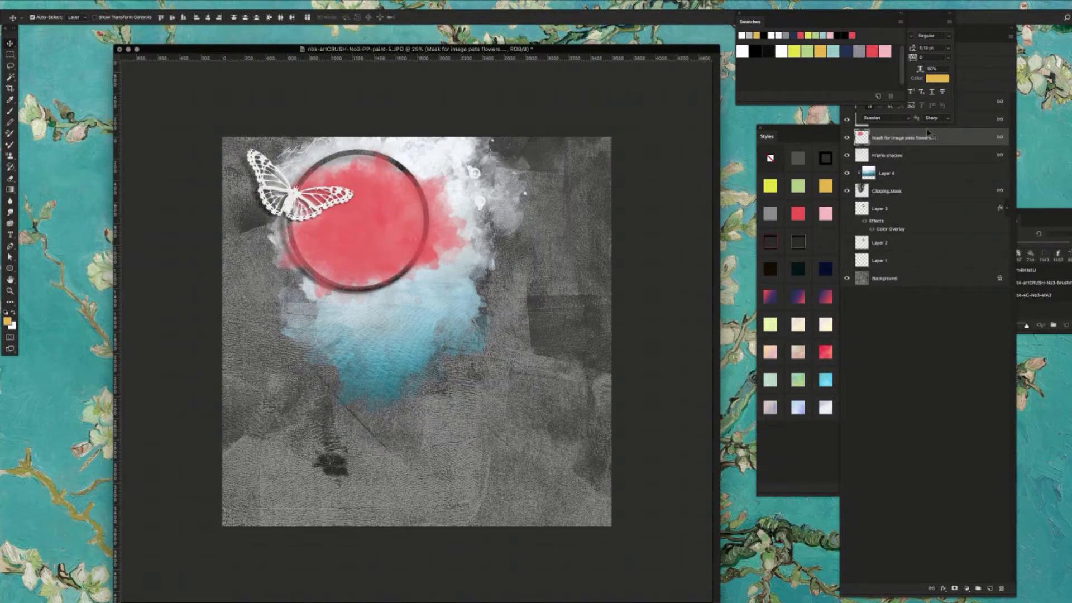
{"action": "mouse_move", "coordinate": [916, 18]}
{"action": "left_mouse_down"}
{"action": "mouse_move", "coordinate": [1011, 24]}
{"action": "mouse_move", "coordinate": [917, 78]}
{"action": "left_mouse_up"}
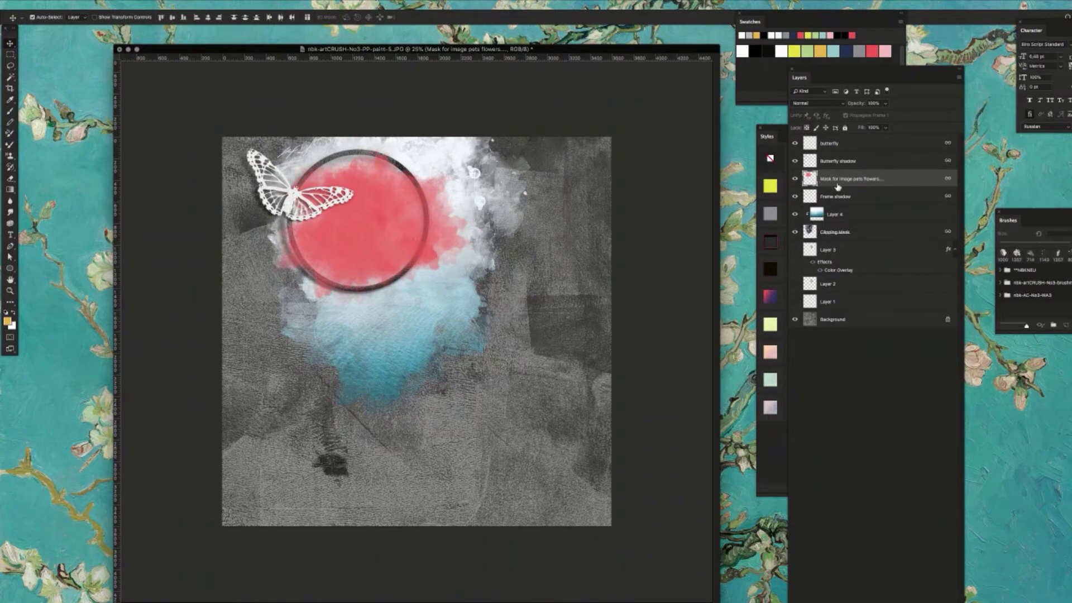
{"action": "key", "text": "ctrl+v"}
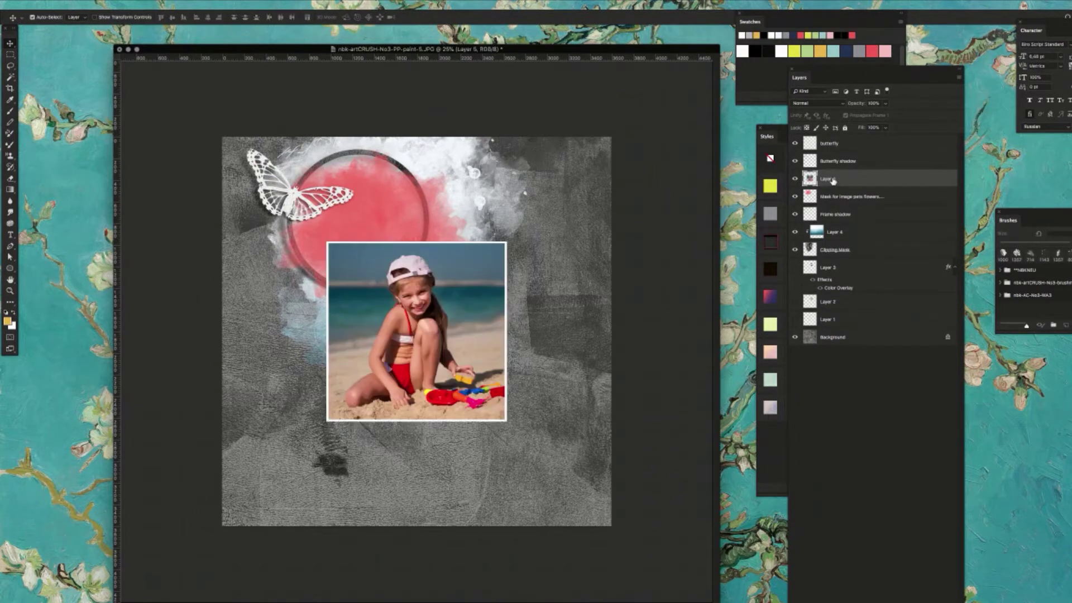
{"action": "left_click_drag", "start_coordinate": [486, 350], "coordinate": [444, 272]}
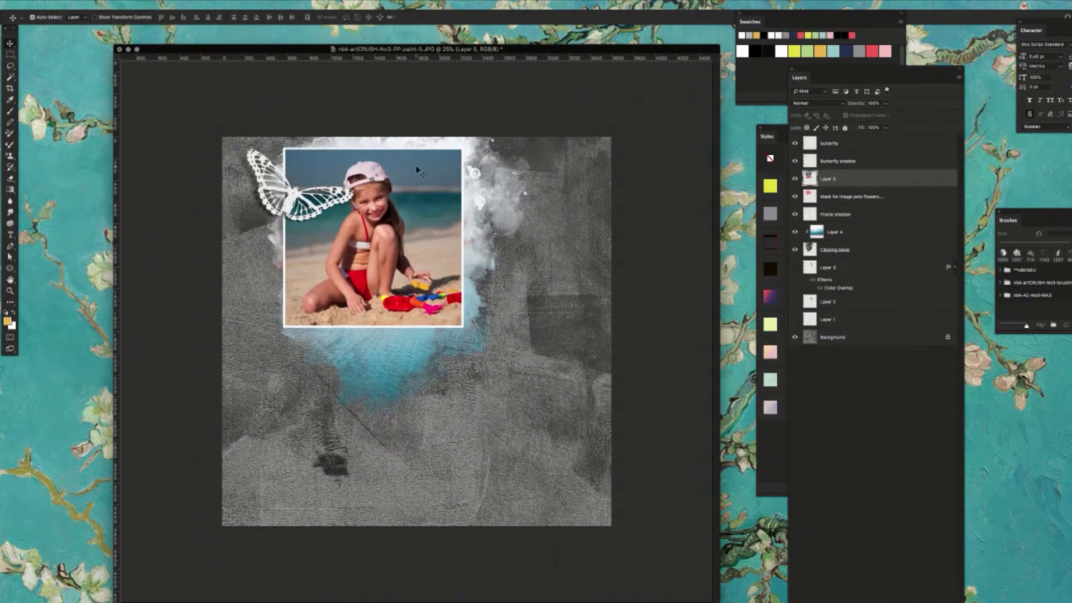
{"action": "key", "text": "super+alt+g"}
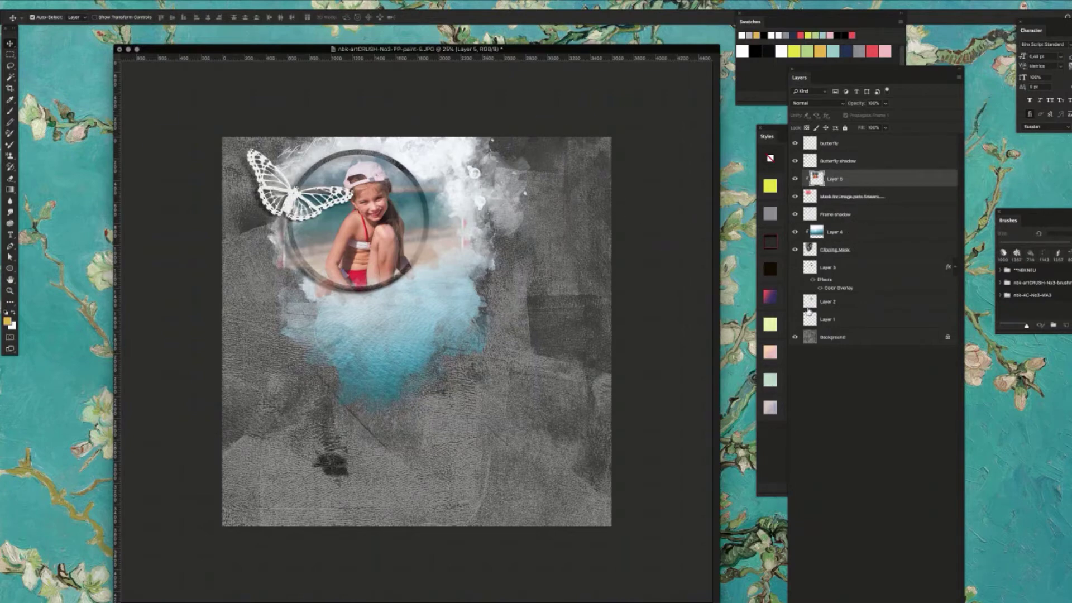
- Select the layout's Background layer, switch to Bridge and open nbk-artCRUSH-No3-PP-paint-2.JPG from the nbk-artCRUSH-No3-PP-paint folder
{"action": "left_click", "coordinate": [835, 337]}
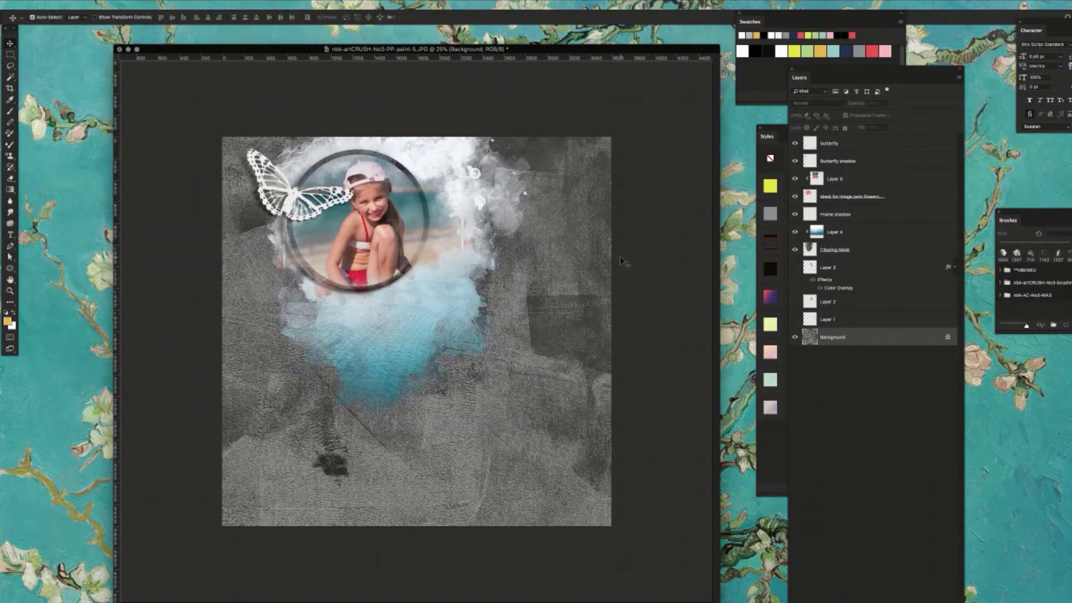
{"action": "left_click_drag", "start_coordinate": [610, 49], "coordinate": [645, 46]}
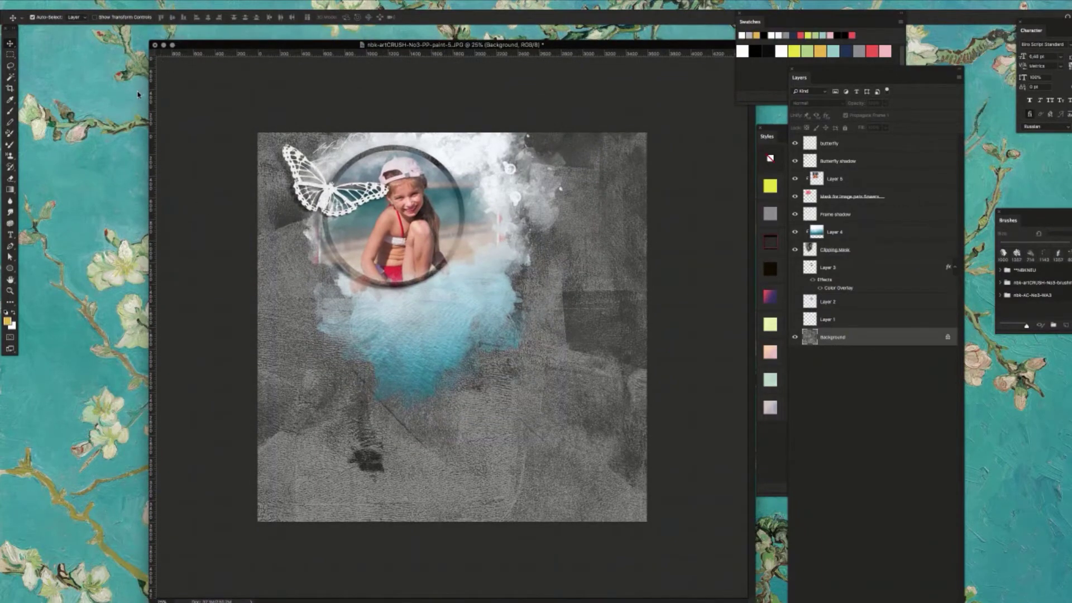
{"action": "key", "text": "super+Tab"}
{"action": "left_click", "coordinate": [110, 201]}
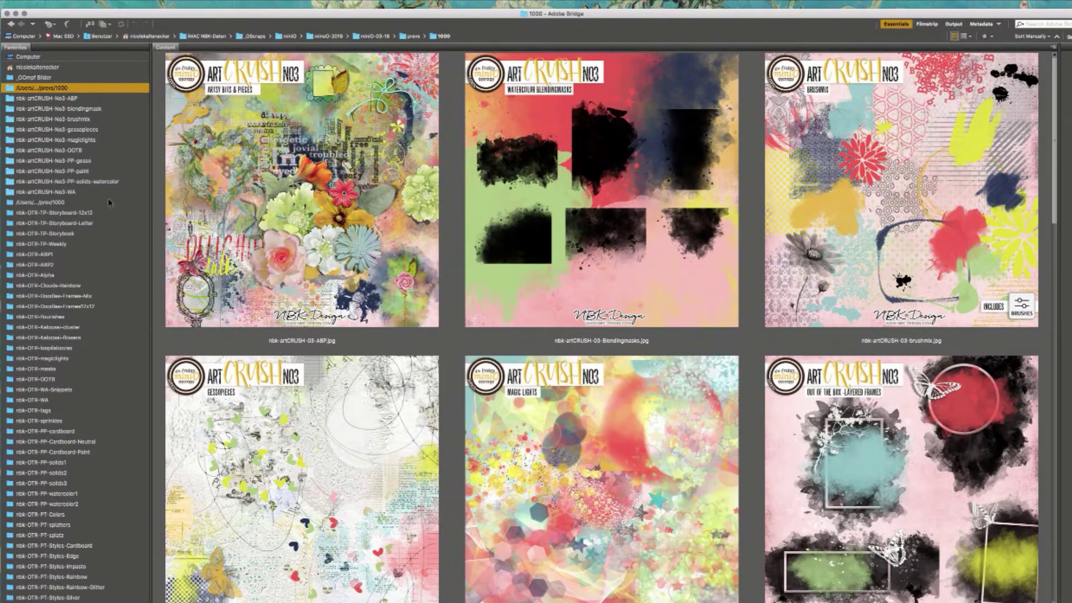
{"action": "left_click", "coordinate": [95, 172]}
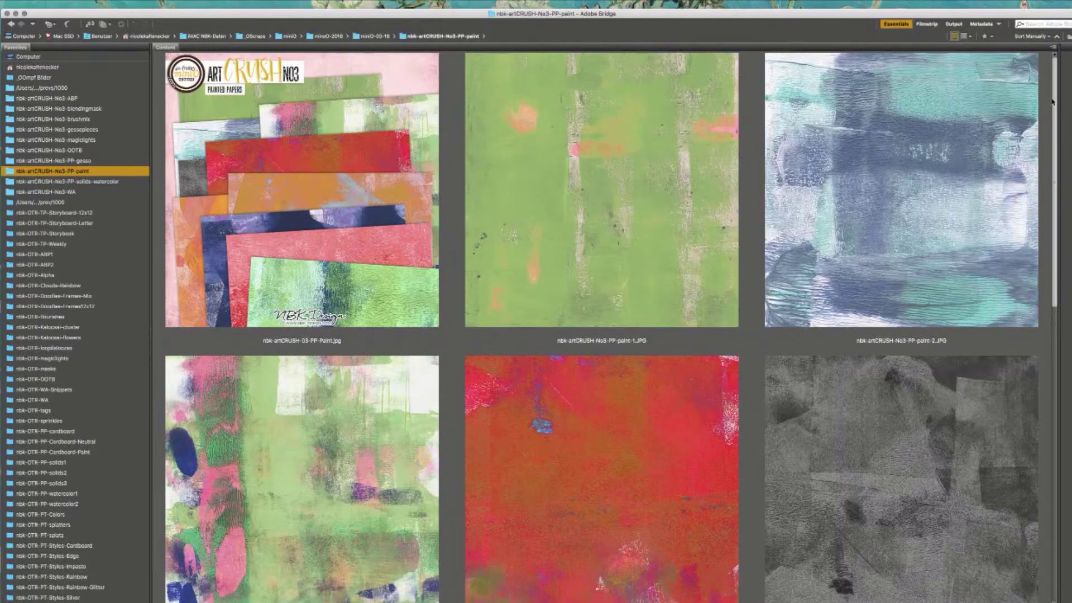
{"action": "scroll", "coordinate": [965, 313], "scroll_direction": "down", "scroll_amount": 10}
{"action": "scroll", "coordinate": [939, 409], "scroll_direction": "up", "scroll_amount": 10}
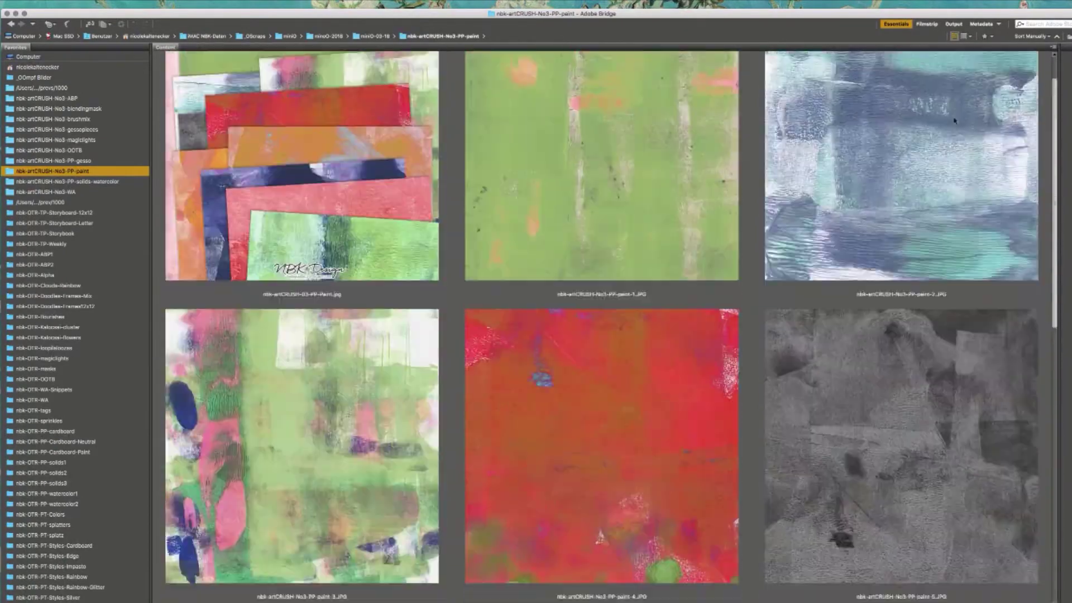
{"action": "left_click", "coordinate": [930, 235]}
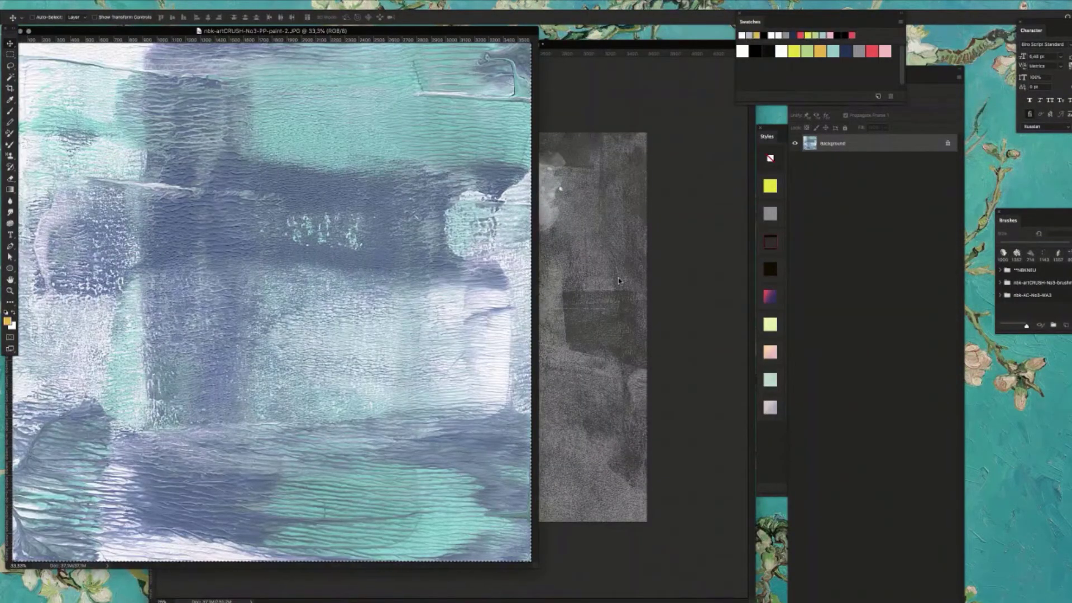
- Paste the entire blue and turquoise paint paper directly above the layout's Background layer and close the paper's own document
{"action": "left_click", "coordinate": [619, 280]}
{"action": "left_click", "coordinate": [866, 333]}
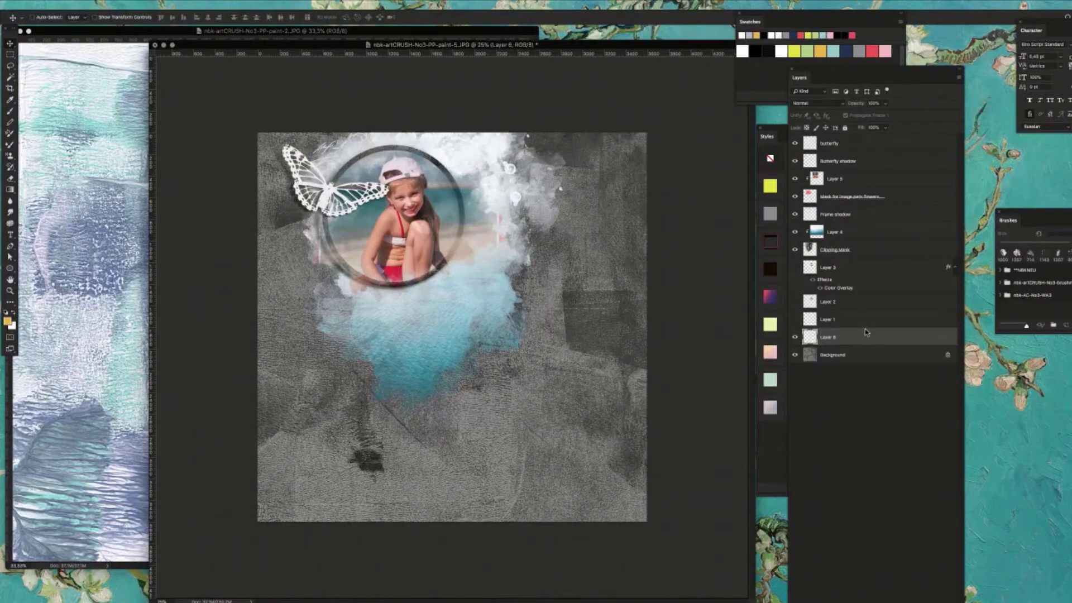
{"action": "key", "text": "super+v"}
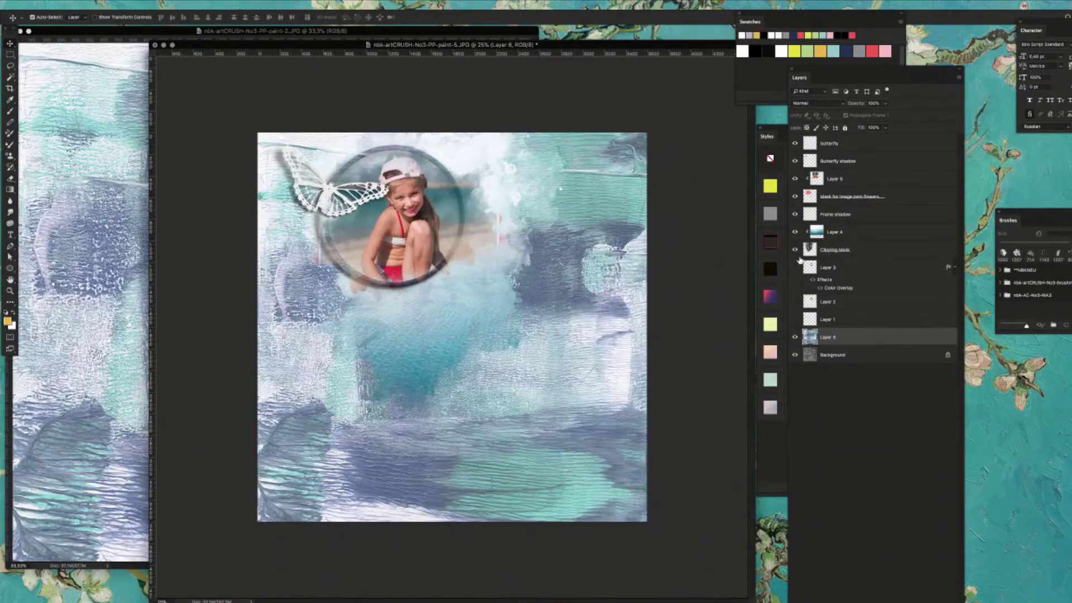
{"action": "left_click", "coordinate": [96, 337]}
{"action": "key", "text": "super+w"}
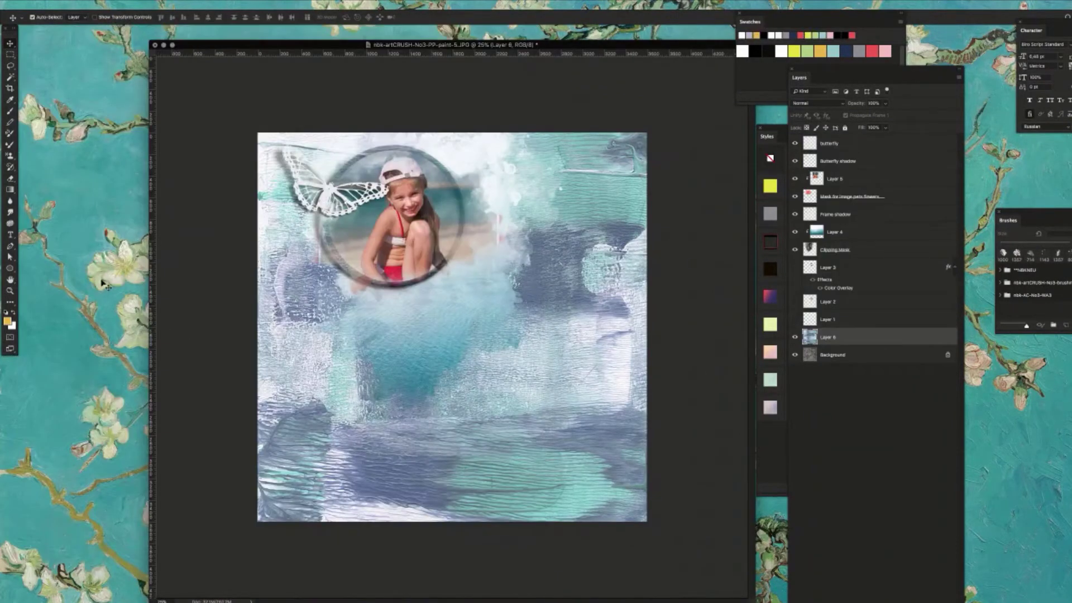
- Open nbk-artCRUSH-No3-PP-watercolor-7.jpg from Bridge's nbk-artCRUSH-No3-PP-solids-watercolor folder, paste it above the paint paper layer and close its document
{"action": "key", "text": "super+alt+o"}
{"action": "left_click", "coordinate": [87, 162]}
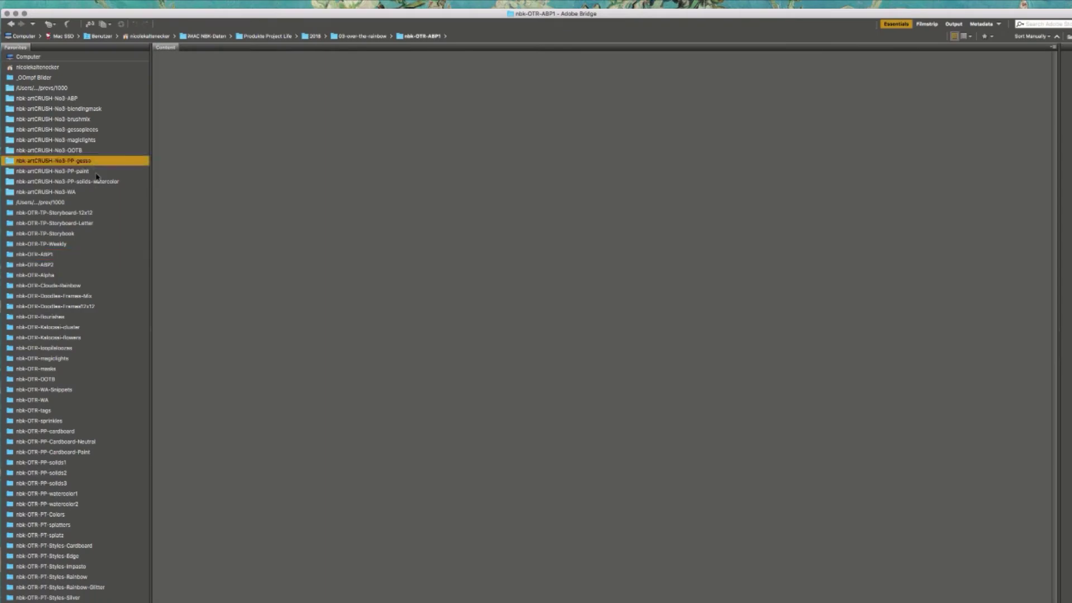
{"action": "left_click", "coordinate": [98, 182]}
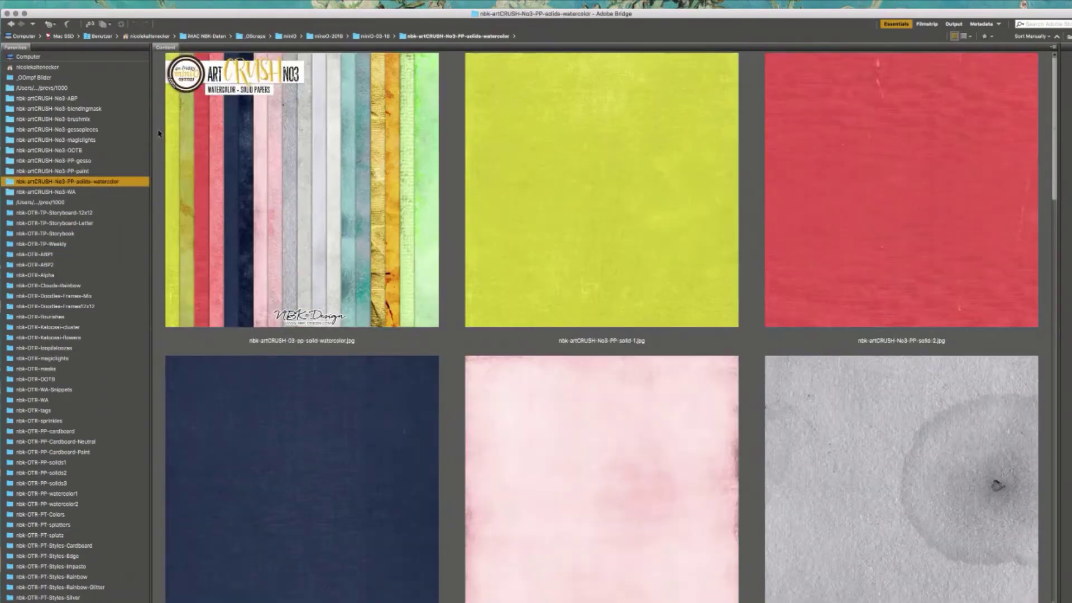
{"action": "left_click_drag", "start_coordinate": [1052, 121], "coordinate": [991, 322]}
{"action": "scroll", "coordinate": [992, 323], "scroll_direction": "down", "scroll_amount": 10}
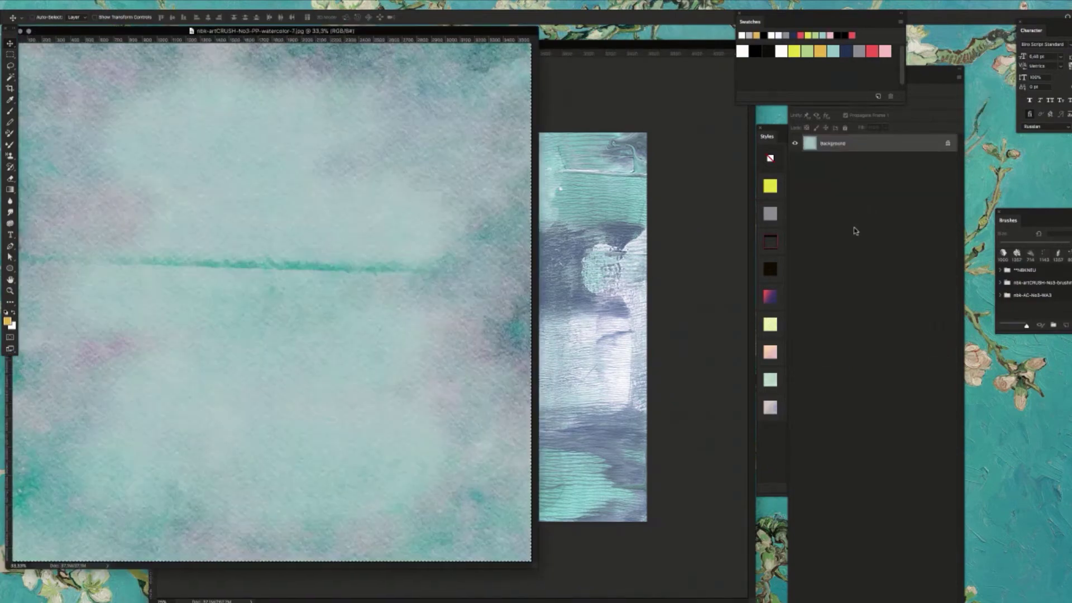
{"action": "key", "text": "ctrl+w"}
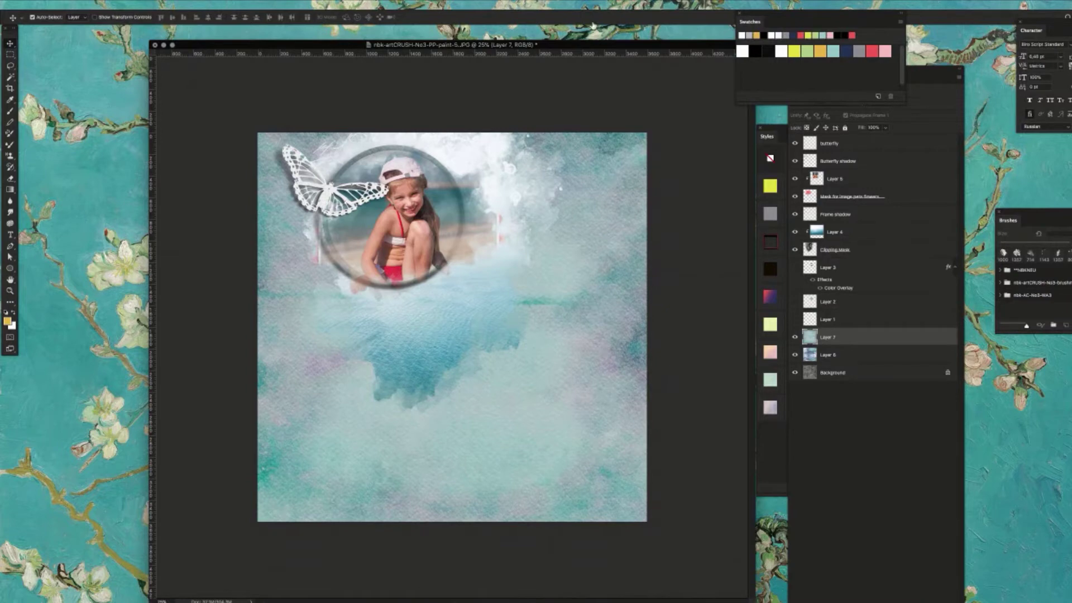
{"action": "left_click_drag", "start_coordinate": [613, 44], "coordinate": [627, 58]}
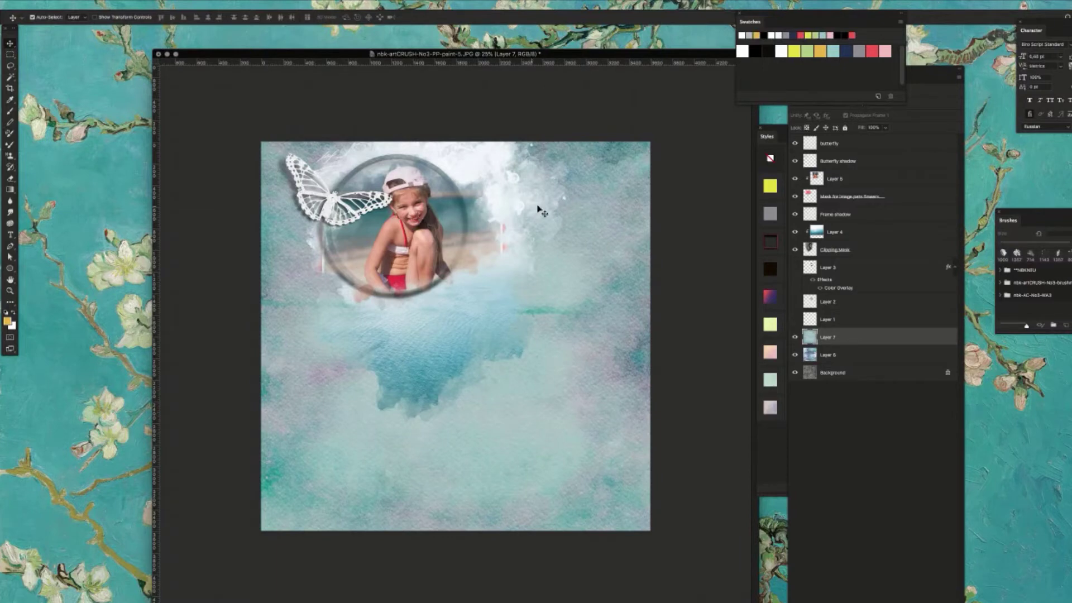
- Try the yellow, gold and red styles on the butterfly layer and finish with the orange-to-red gradient style
{"action": "left_click", "coordinate": [854, 149]}
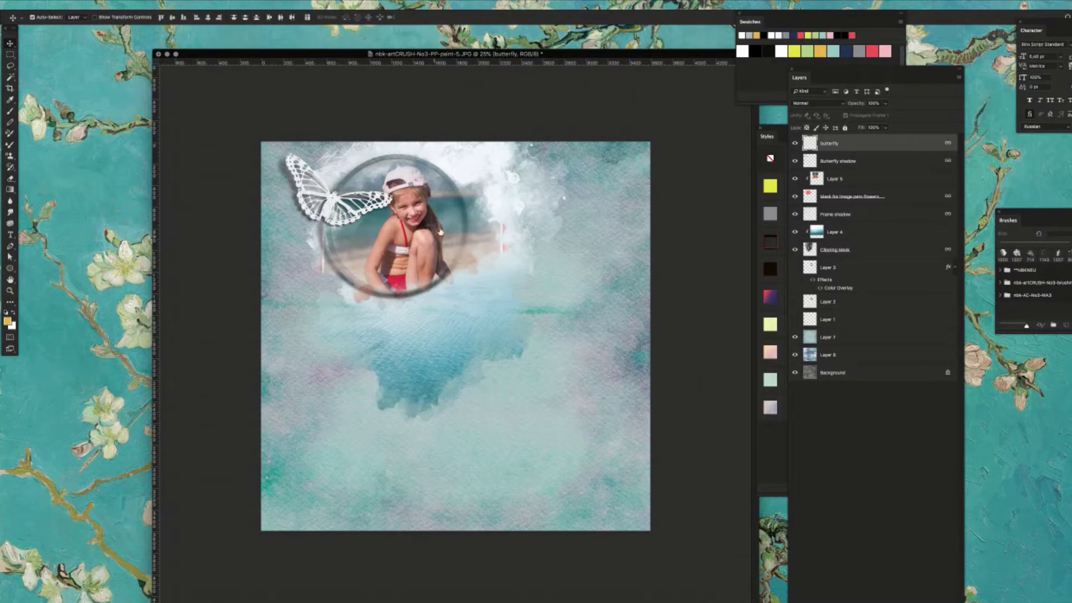
{"action": "left_click_drag", "start_coordinate": [579, 53], "coordinate": [574, 62]}
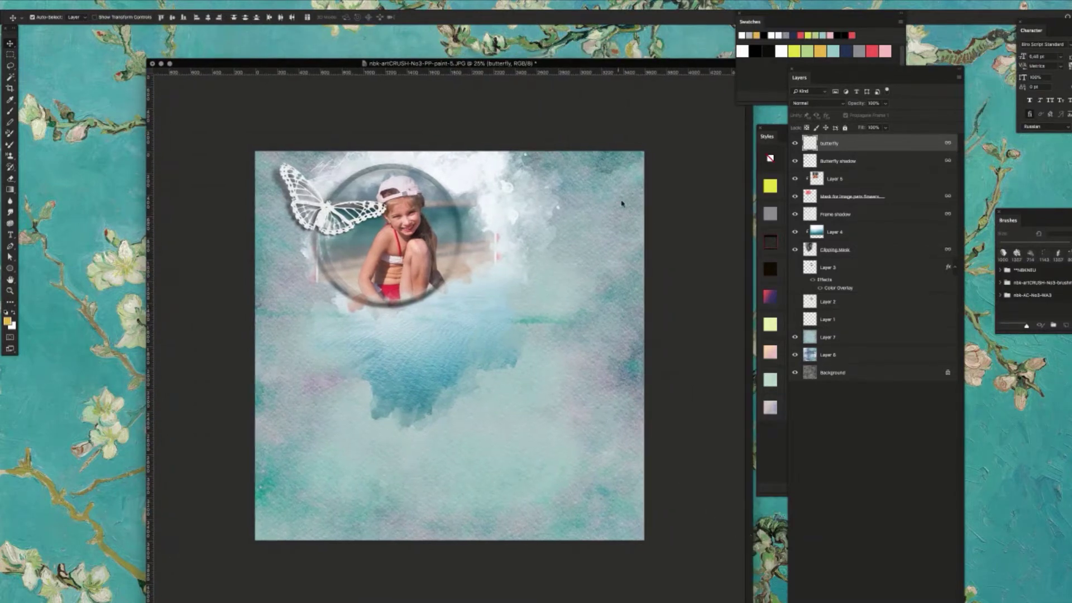
{"action": "left_click_drag", "start_coordinate": [661, 62], "coordinate": [677, 62]}
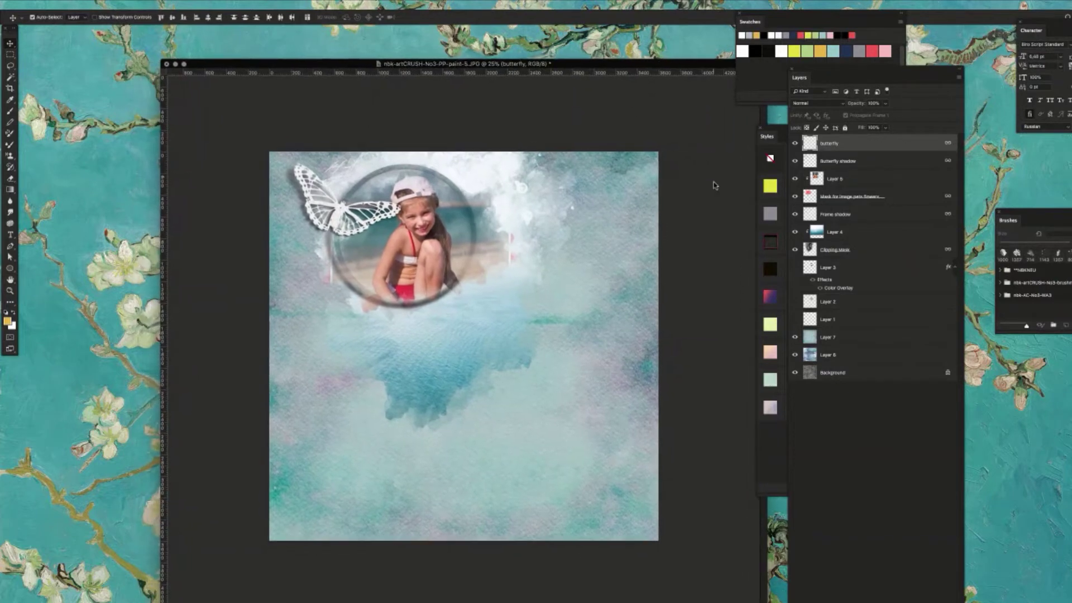
{"action": "left_click", "coordinate": [775, 189]}
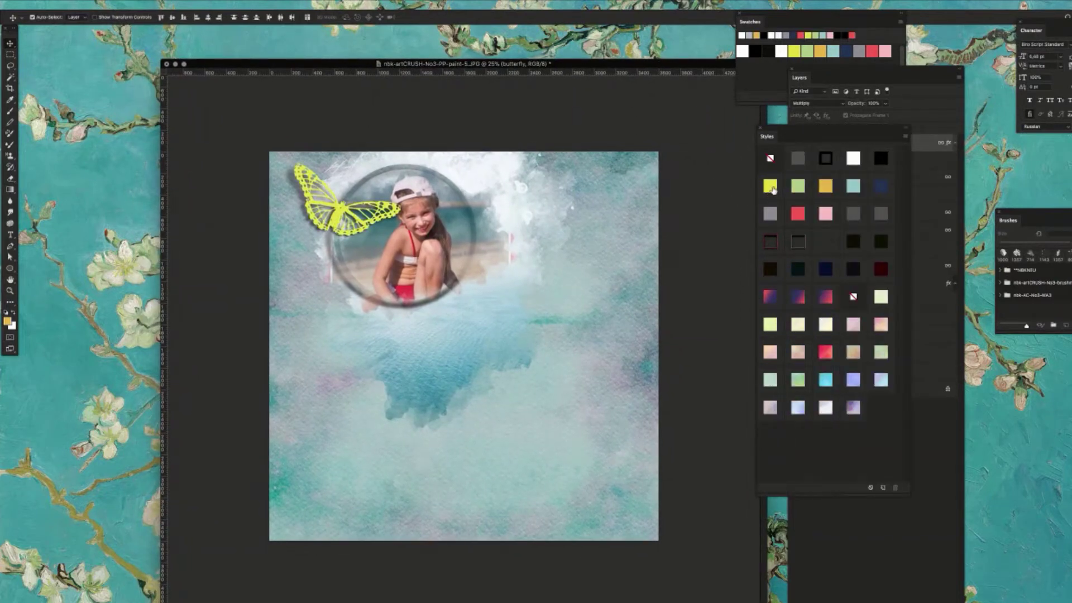
{"action": "left_click", "coordinate": [827, 191]}
{"action": "left_click", "coordinate": [803, 215]}
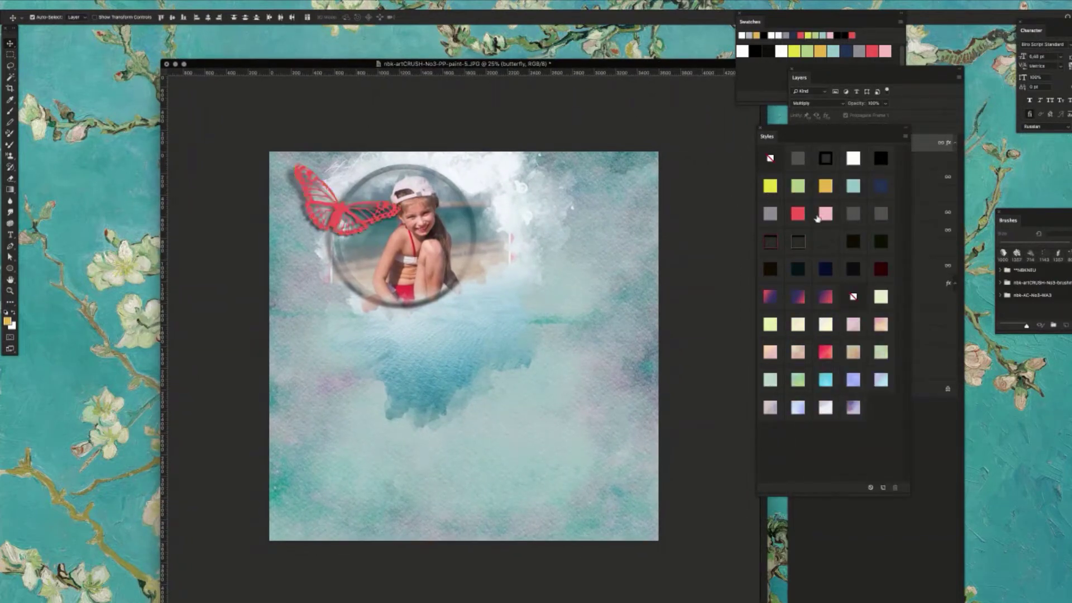
{"action": "left_click", "coordinate": [827, 191]}
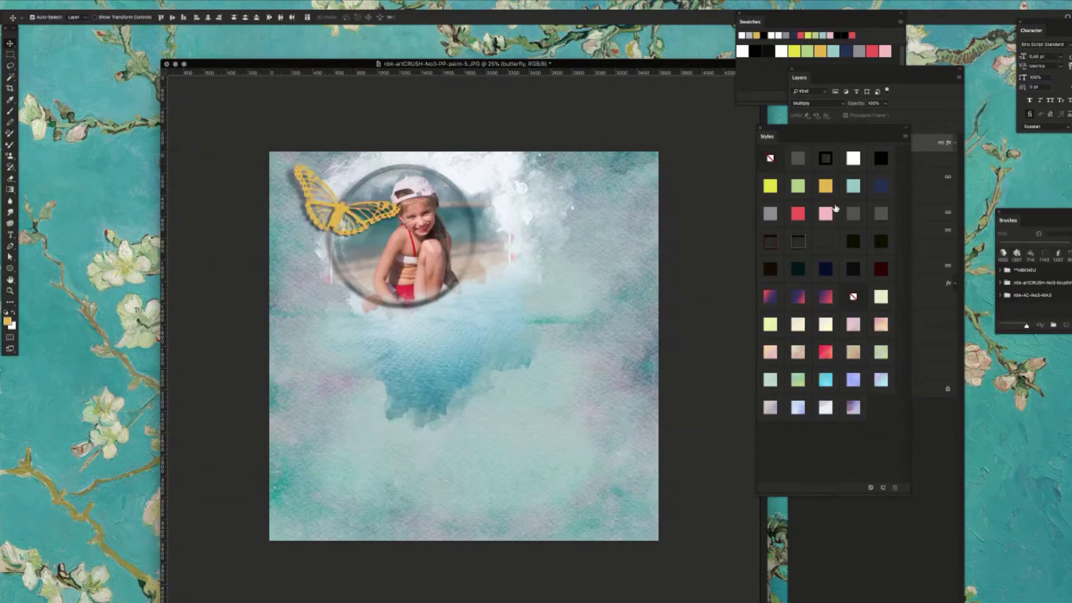
{"action": "left_click", "coordinate": [827, 354]}
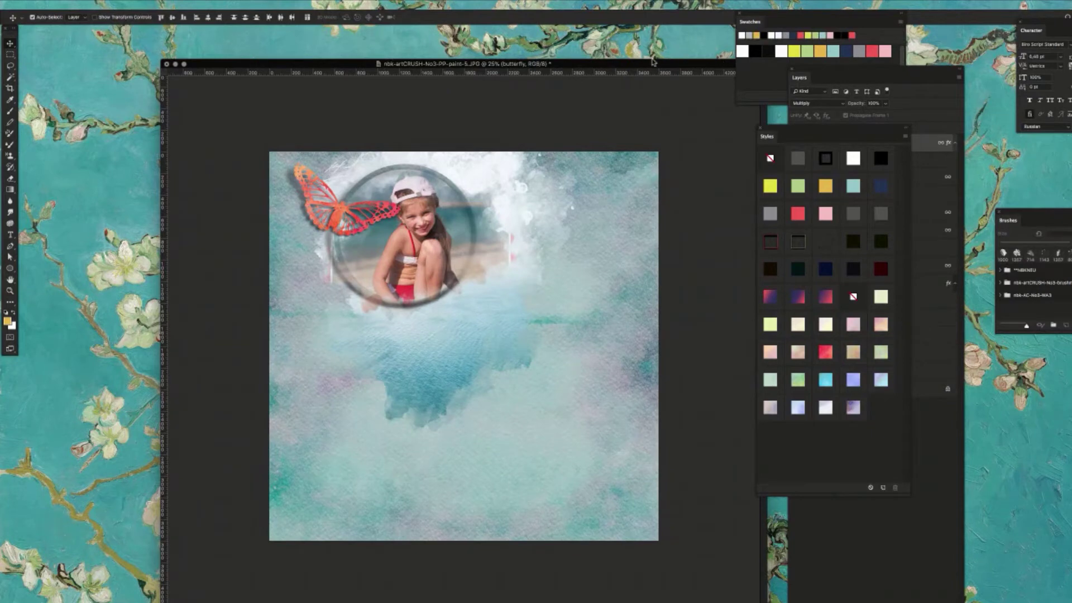
{"action": "mouse_move", "coordinate": [662, 62]}
{"action": "left_mouse_down"}
{"action": "mouse_move", "coordinate": [647, 59]}
{"action": "mouse_move", "coordinate": [663, 58]}
{"action": "left_mouse_up"}
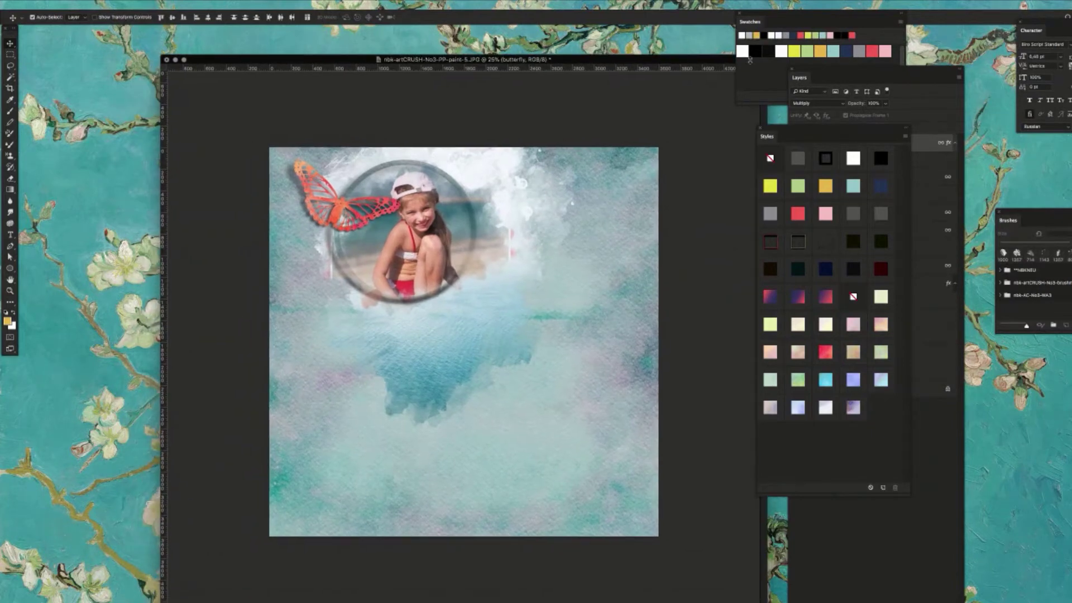
{"action": "left_click_drag", "start_coordinate": [558, 62], "coordinate": [588, 60]}
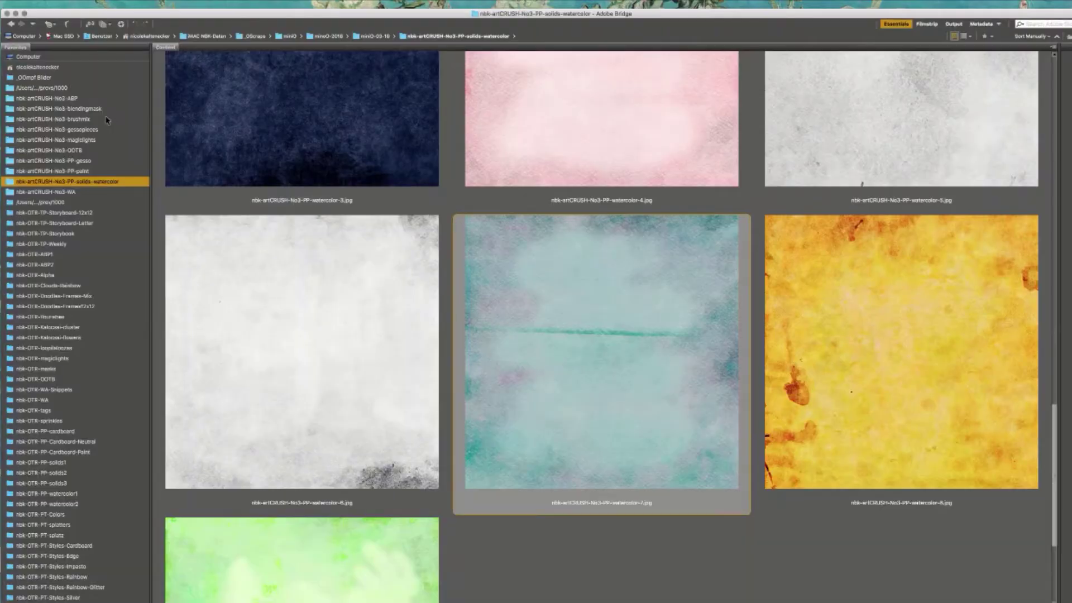
- Open nbk-AC-No3-ABP-artsybit-6.png from Bridge's nbk-artCRUSH-No3-ABP folder
{"action": "left_click", "coordinate": [96, 108]}
{"action": "left_click", "coordinate": [89, 100]}
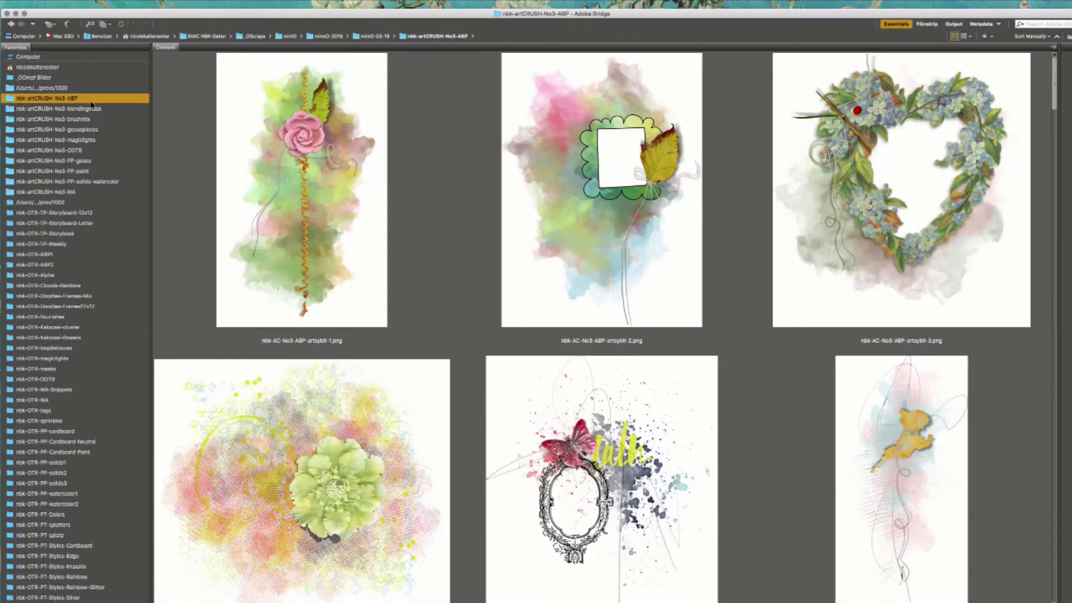
{"action": "left_click_drag", "start_coordinate": [1049, 94], "coordinate": [1051, 128]}
{"action": "scroll", "coordinate": [824, 258], "scroll_direction": "up", "scroll_amount": 3}
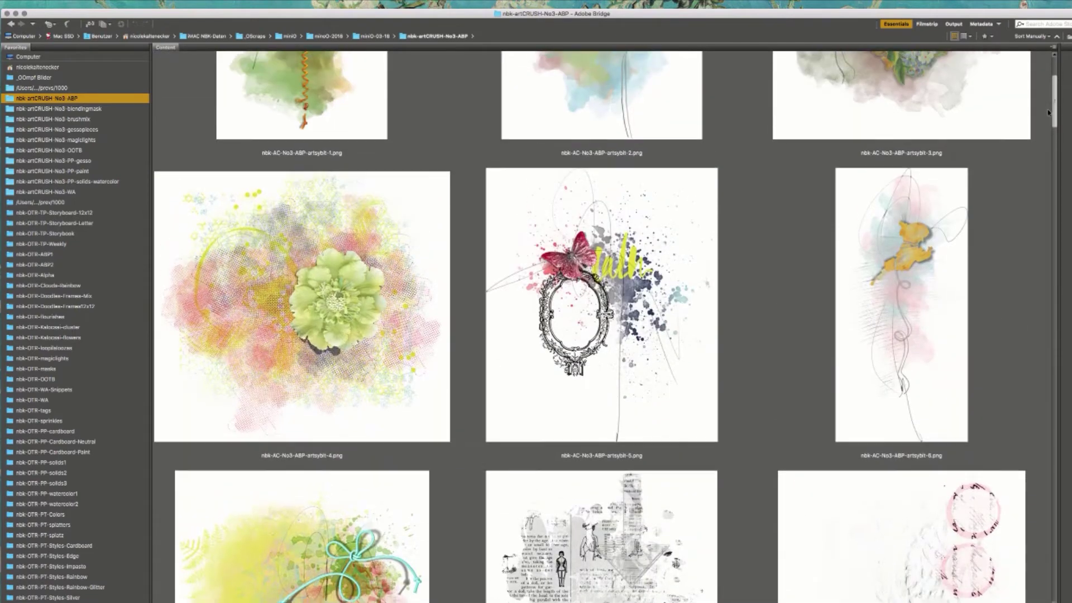
{"action": "left_click", "coordinate": [587, 259]}
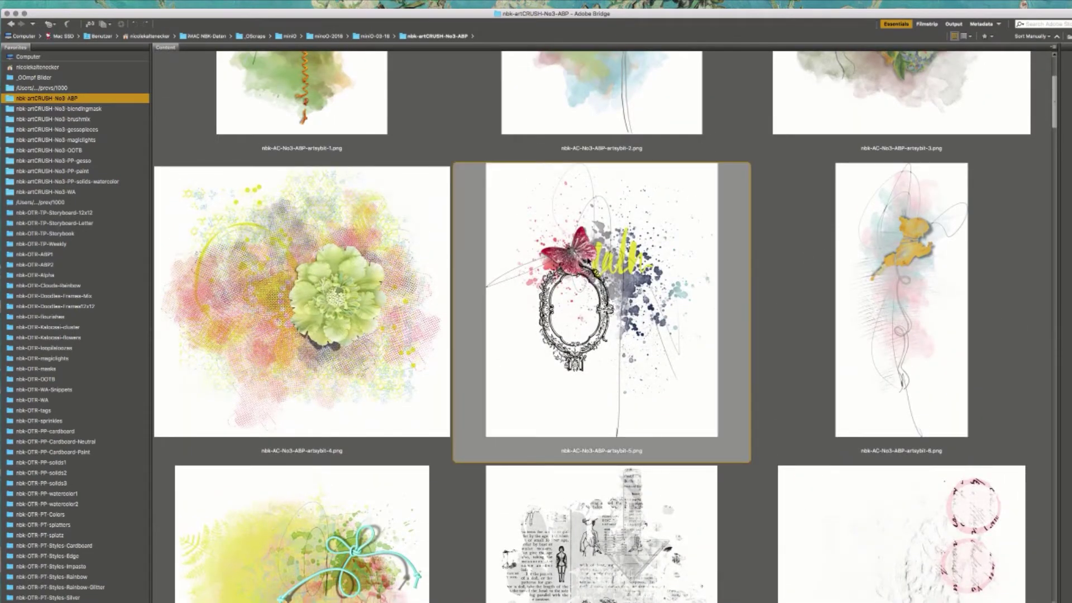
{"action": "double_click", "coordinate": [893, 236]}
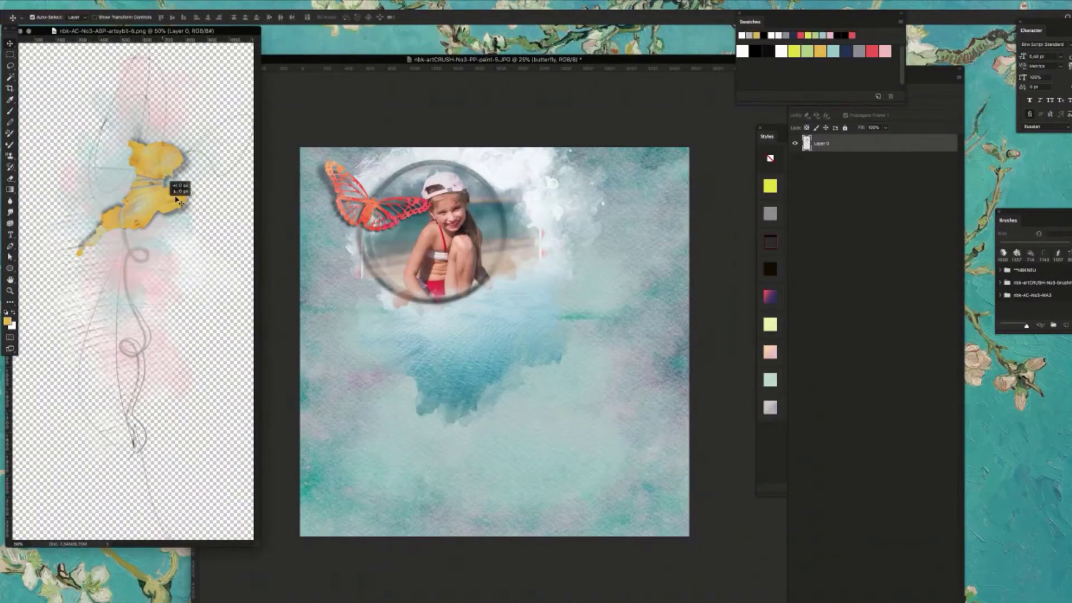
- Add the artsy bit to the layout directly below the butterfly layer, position it behind the butterfly and close its own document
{"action": "left_click_drag", "start_coordinate": [171, 181], "coordinate": [318, 205]}
{"action": "mouse_move", "coordinate": [557, 251]}
{"action": "left_mouse_down"}
{"action": "mouse_move", "coordinate": [567, 215]}
{"action": "mouse_move", "coordinate": [547, 235]}
{"action": "left_mouse_up"}
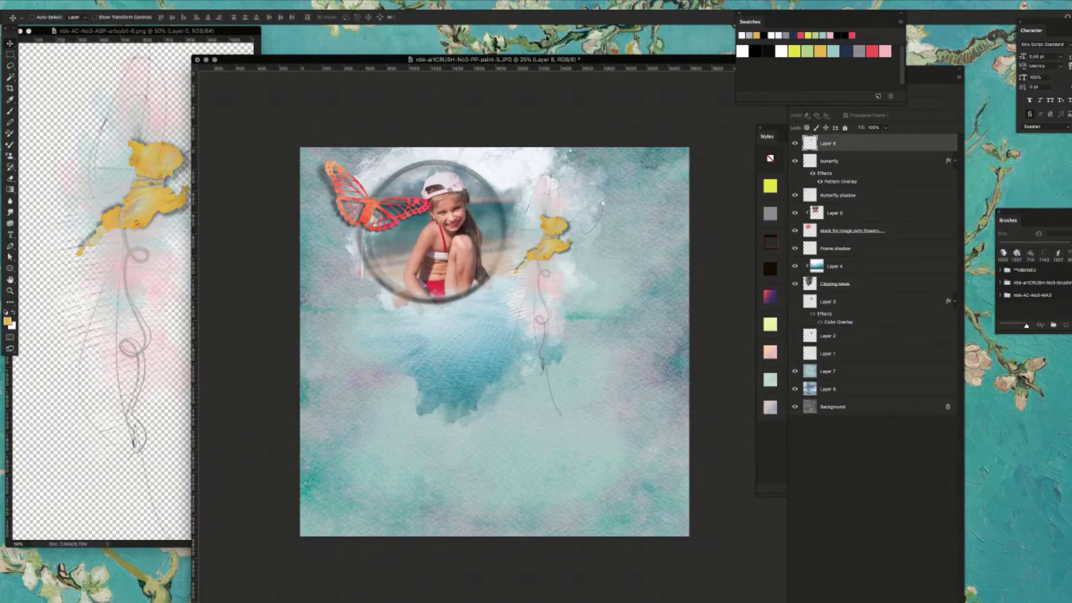
{"action": "left_click_drag", "start_coordinate": [556, 238], "coordinate": [382, 227]}
{"action": "mouse_move", "coordinate": [880, 173]}
{"action": "left_mouse_down"}
{"action": "mouse_move", "coordinate": [916, 177]}
{"action": "mouse_move", "coordinate": [916, 146]}
{"action": "mouse_move", "coordinate": [898, 165]}
{"action": "left_mouse_up"}
{"action": "left_click_drag", "start_coordinate": [397, 248], "coordinate": [391, 210]}
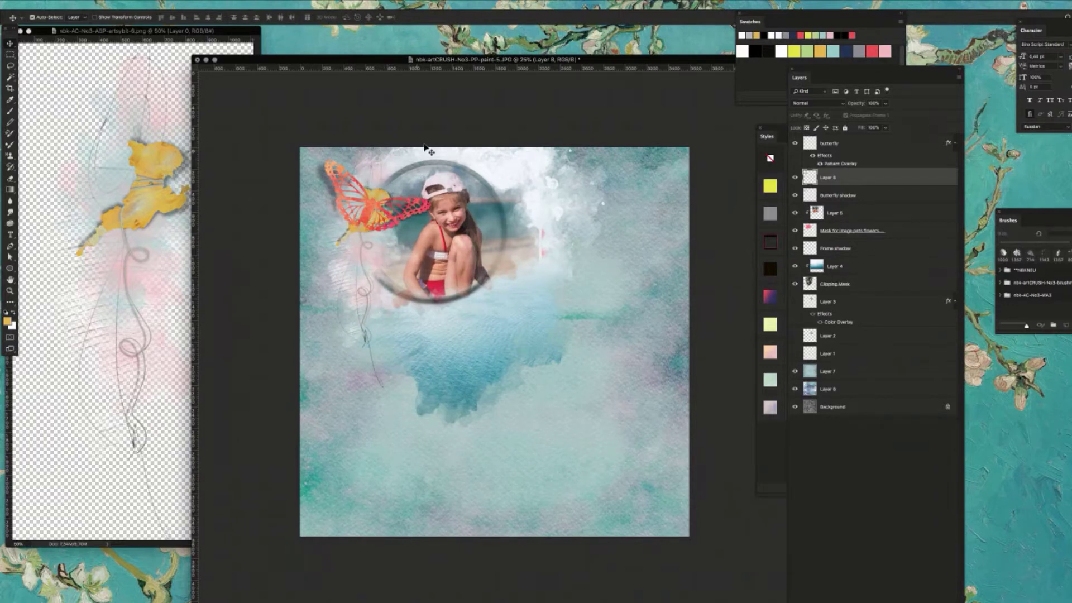
{"action": "left_click", "coordinate": [113, 338]}
{"action": "key", "text": "super+w"}
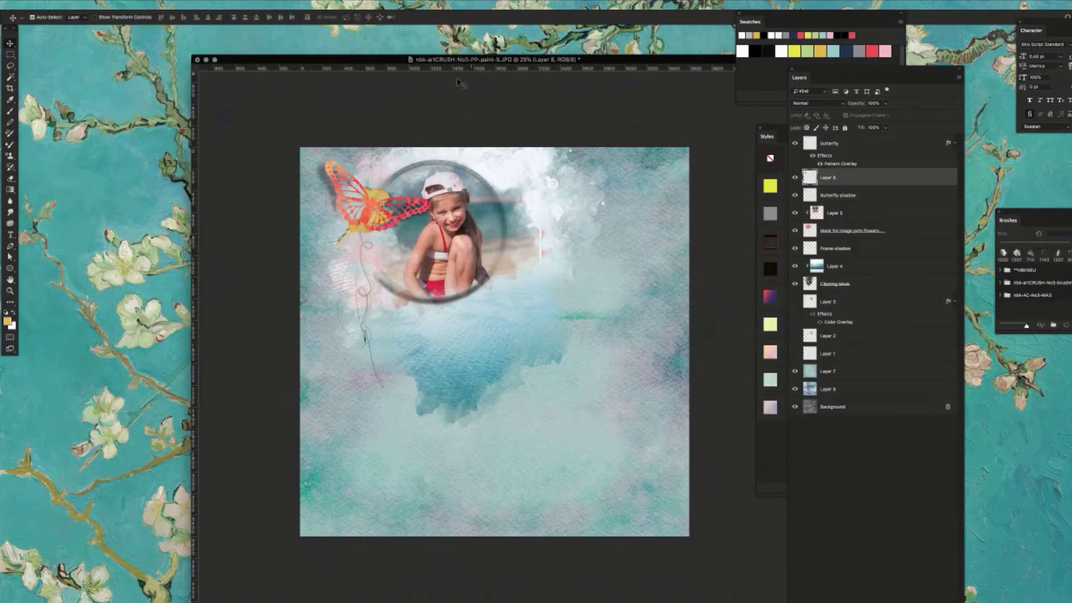
- Return to Bridge, look through the remaining ABP pieces and open nbk-AC-No3-WA1- delighted.png from the nbk-artCRUSH-No3-WA1-Figueira folder
{"action": "left_click_drag", "start_coordinate": [485, 59], "coordinate": [489, 46]}
{"action": "key", "text": "super+Tab"}
{"action": "left_click", "coordinate": [178, 363]}
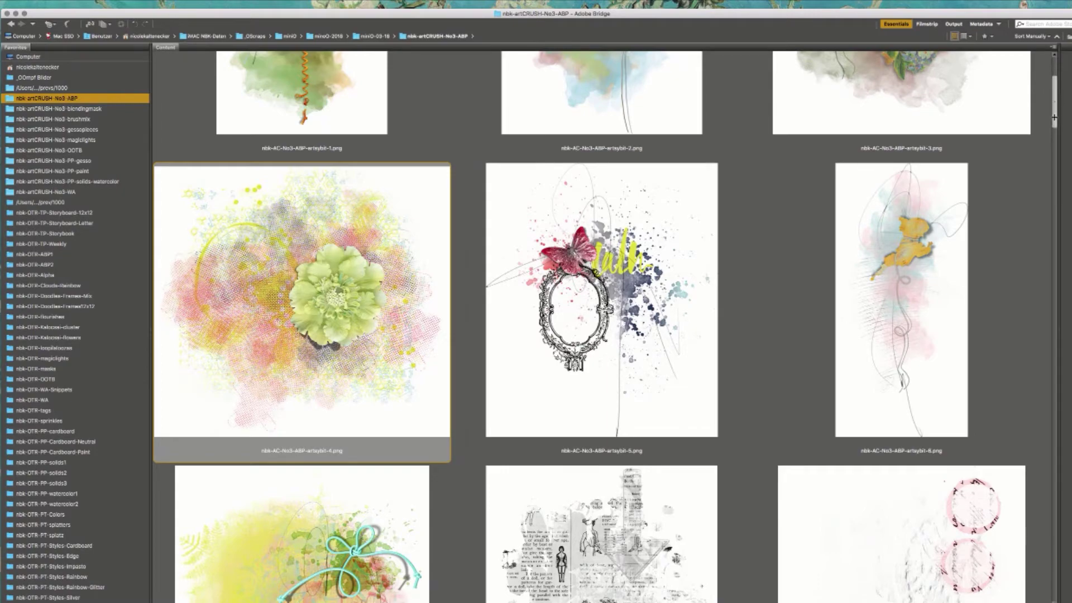
{"action": "left_click", "coordinate": [1053, 178]}
{"action": "left_click_drag", "start_coordinate": [1053, 177], "coordinate": [944, 597]}
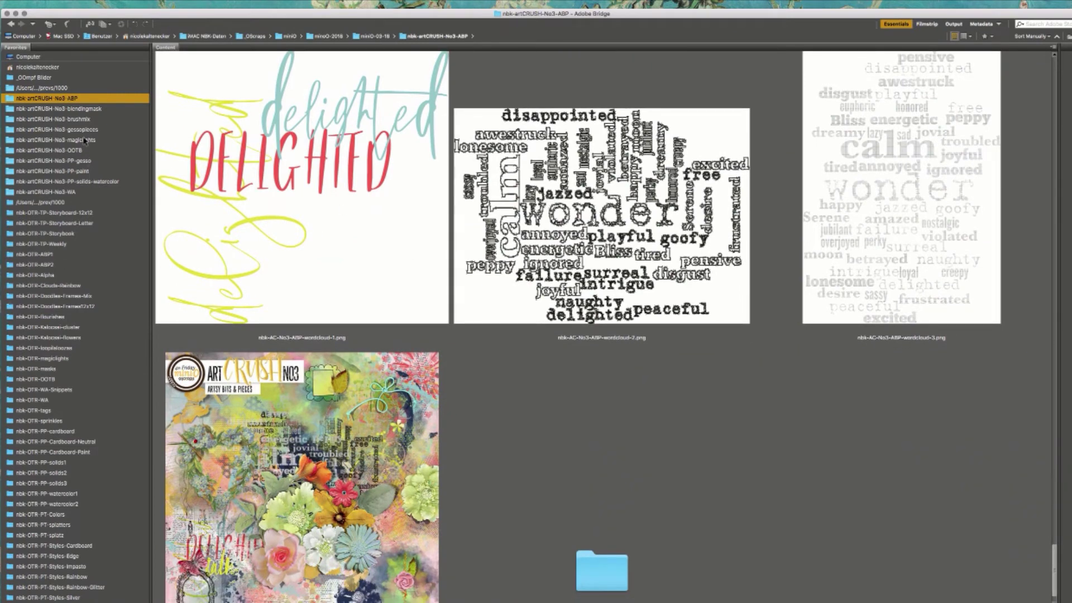
{"action": "left_click", "coordinate": [83, 194]}
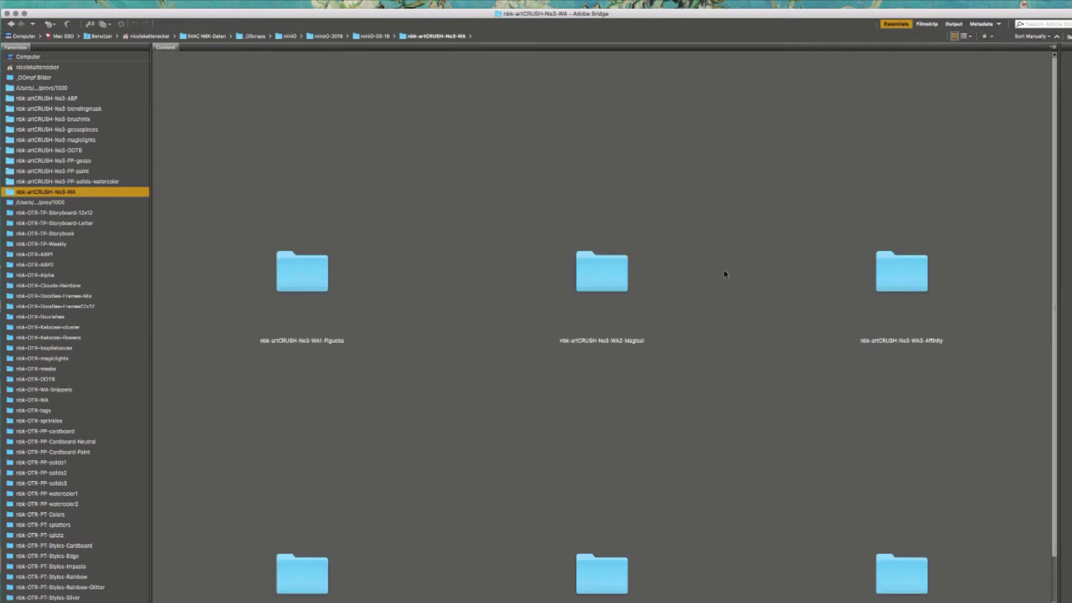
{"action": "double_click", "coordinate": [323, 270]}
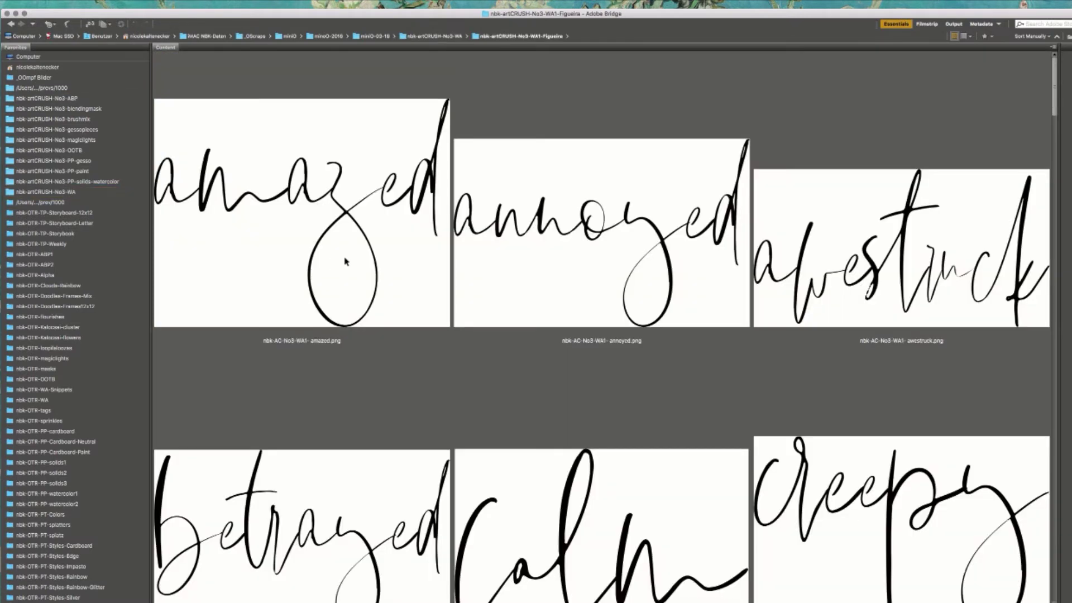
{"action": "scroll", "coordinate": [1031, 118], "scroll_direction": "down", "scroll_amount": 5}
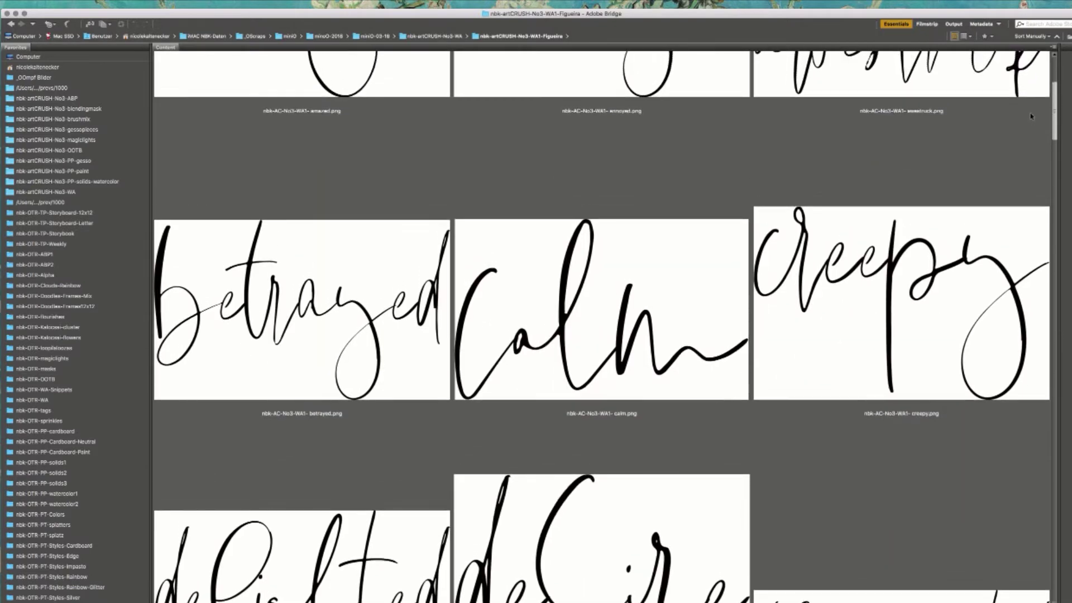
{"action": "scroll", "coordinate": [1001, 156], "scroll_direction": "down", "scroll_amount": 7}
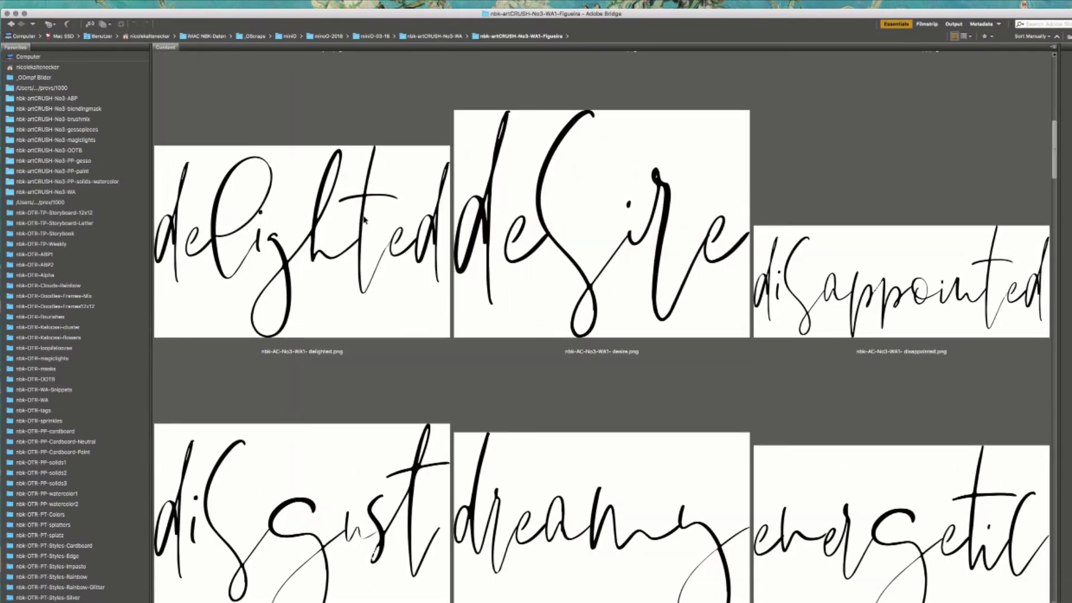
{"action": "double_click", "coordinate": [364, 239]}
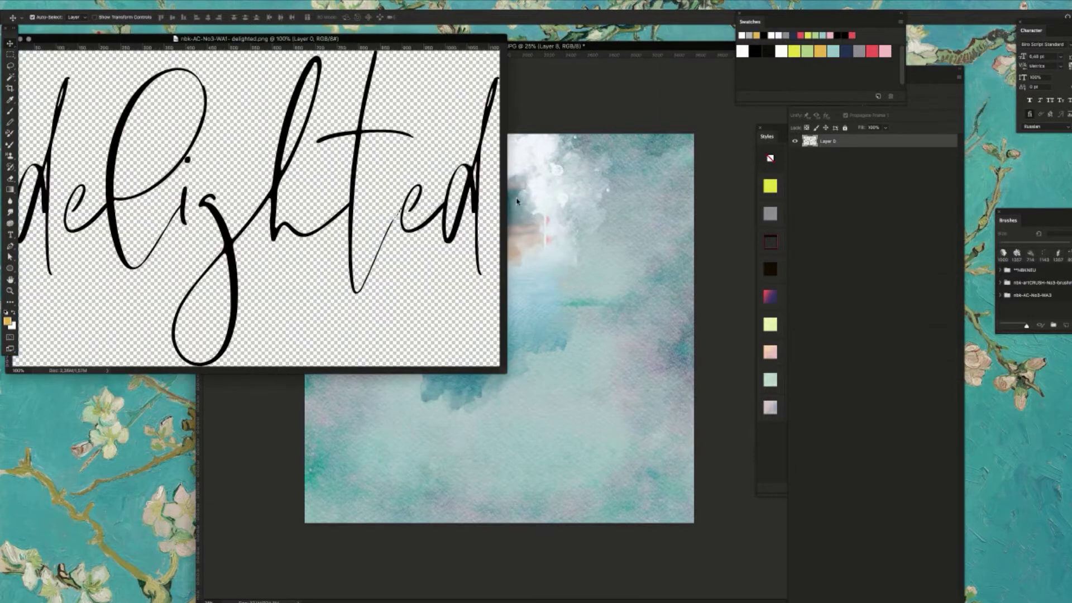
- Close the word art document, paste "delighted" into the layout and move it up to the lower edge of the circular frame
{"action": "key", "text": "super+w"}
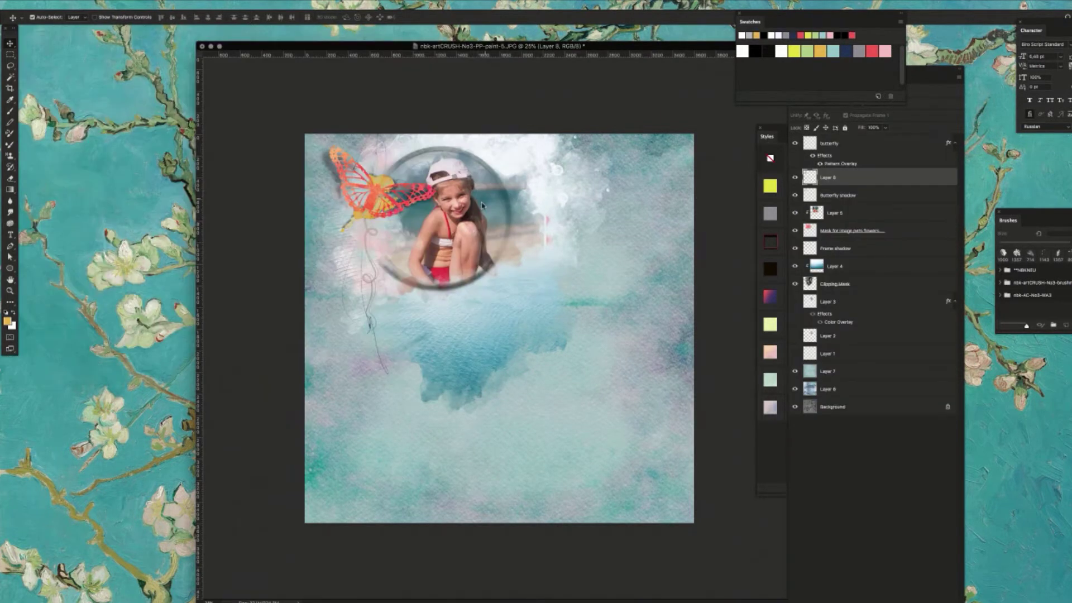
{"action": "key", "text": "super+v"}
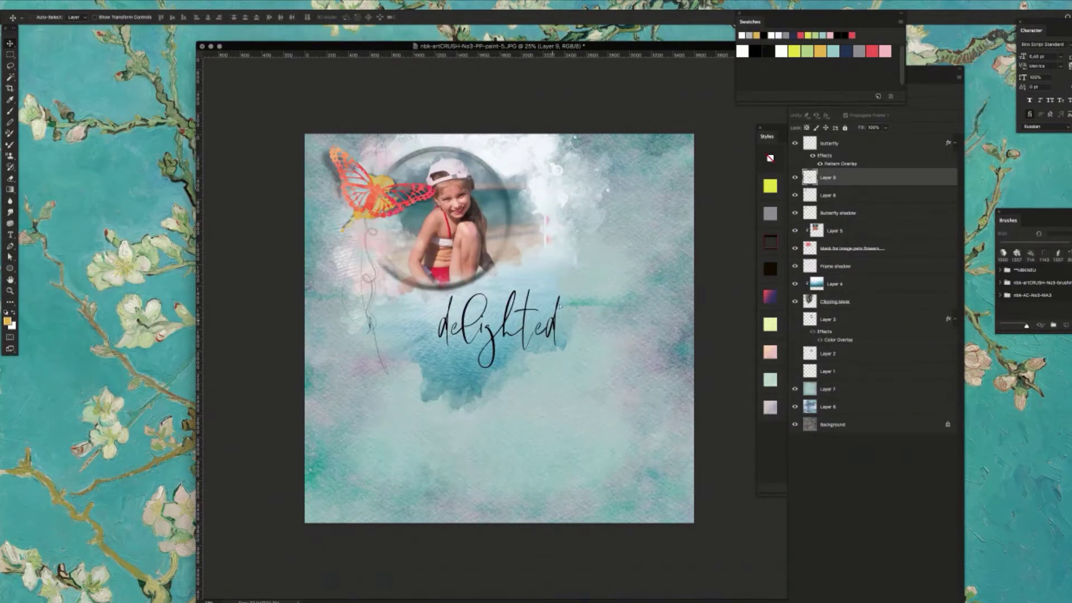
{"action": "left_click_drag", "start_coordinate": [556, 327], "coordinate": [558, 294]}
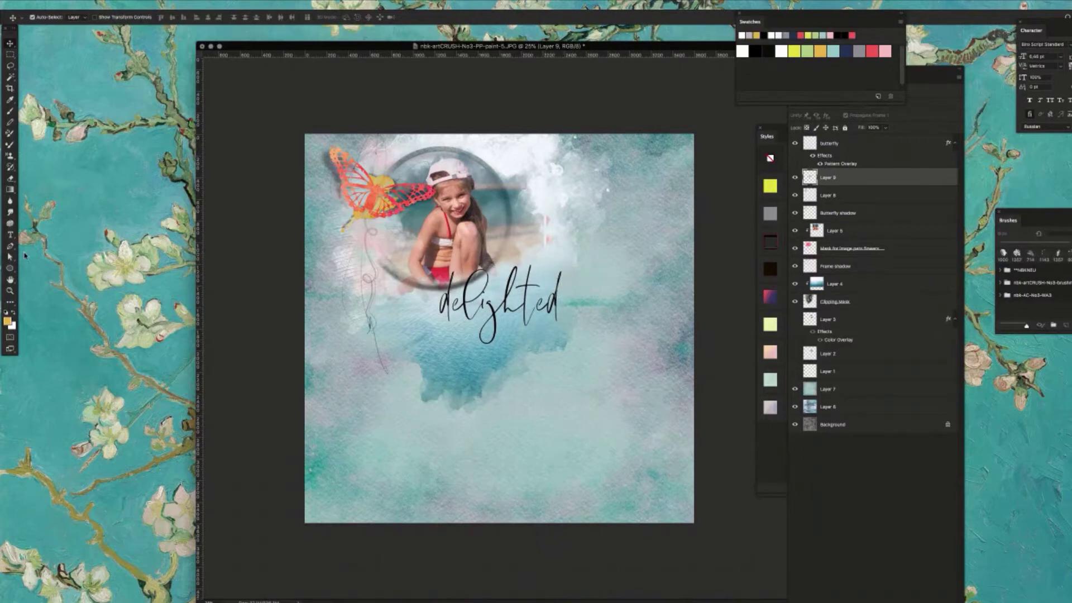
- Add the text "Girl" below the "delighted" word art in black Athelas at 30 pt
{"action": "left_click", "coordinate": [11, 237]}
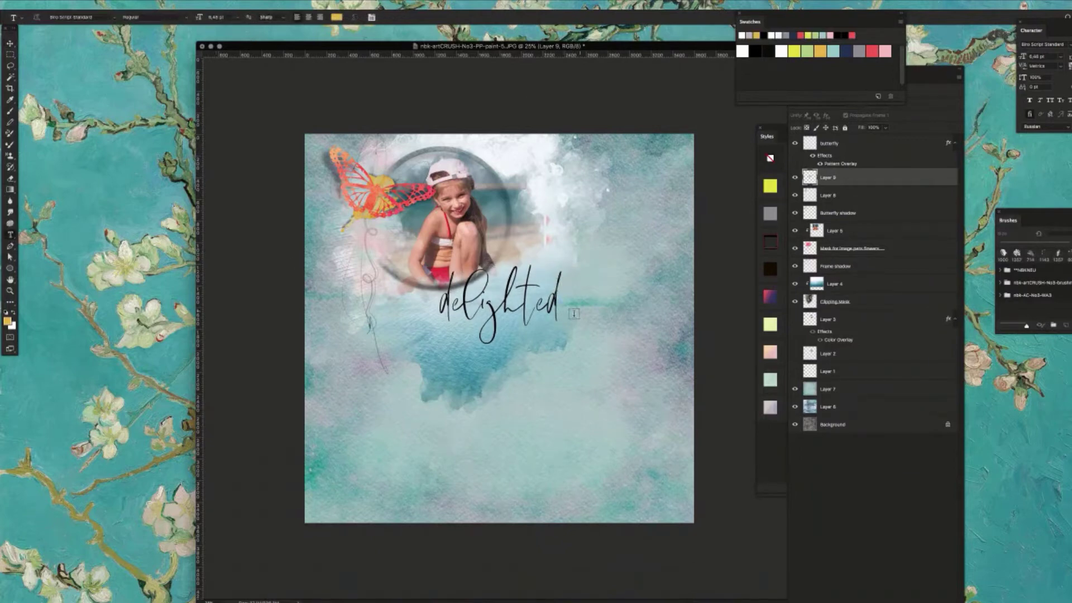
{"action": "left_click", "coordinate": [513, 339]}
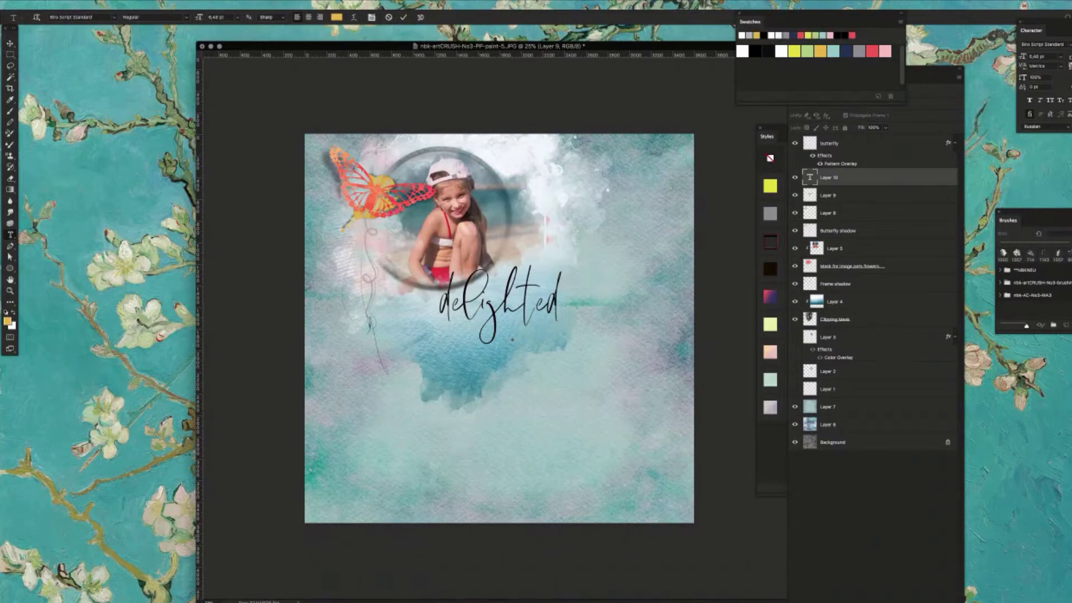
{"action": "left_click", "coordinate": [115, 18]}
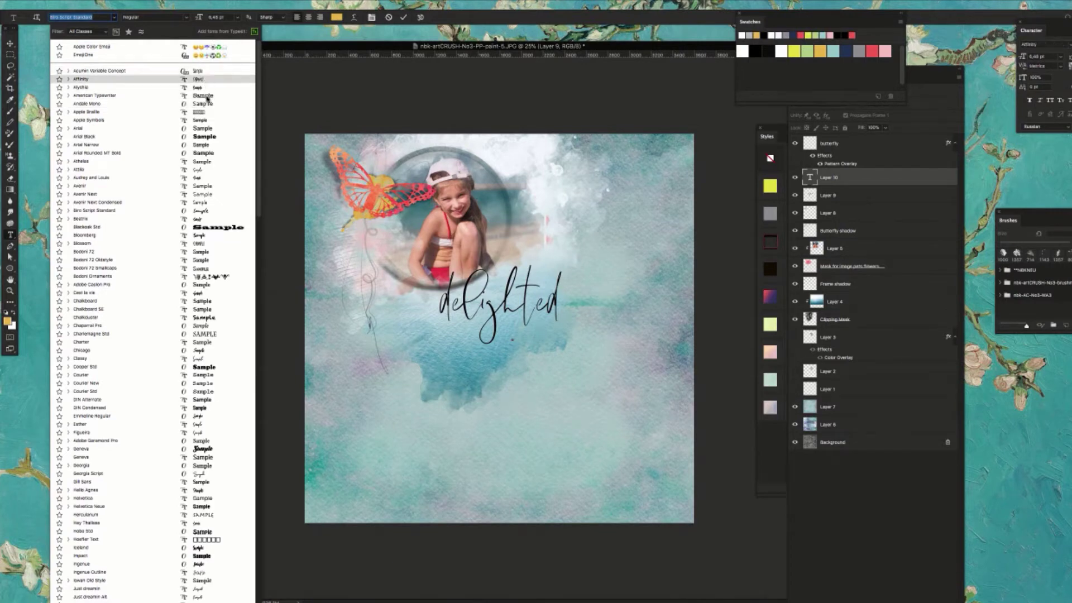
{"action": "left_click", "coordinate": [208, 162]}
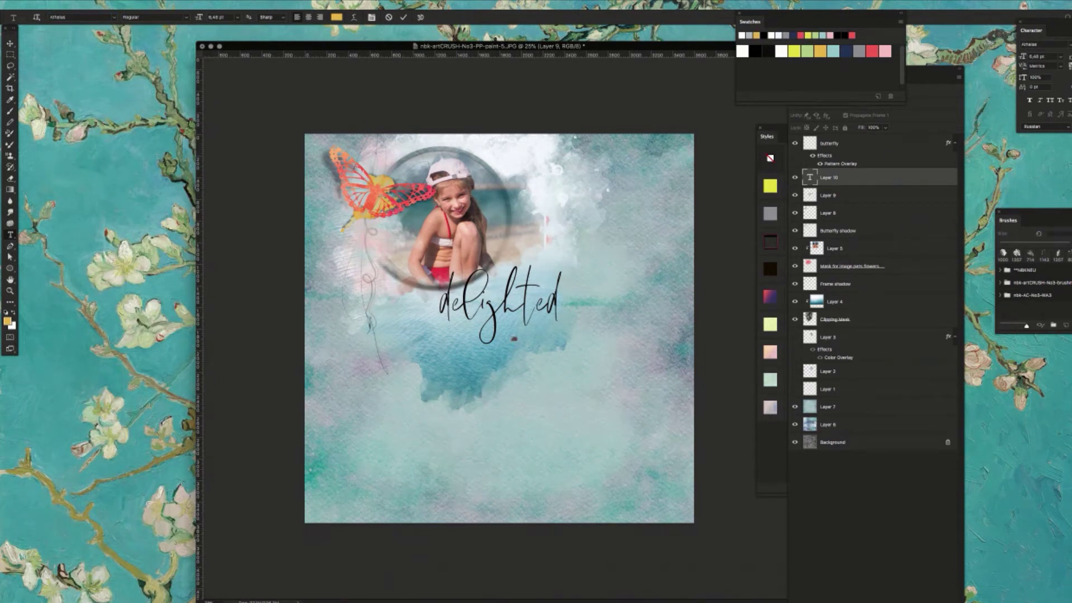
{"action": "left_click", "coordinate": [336, 17]}
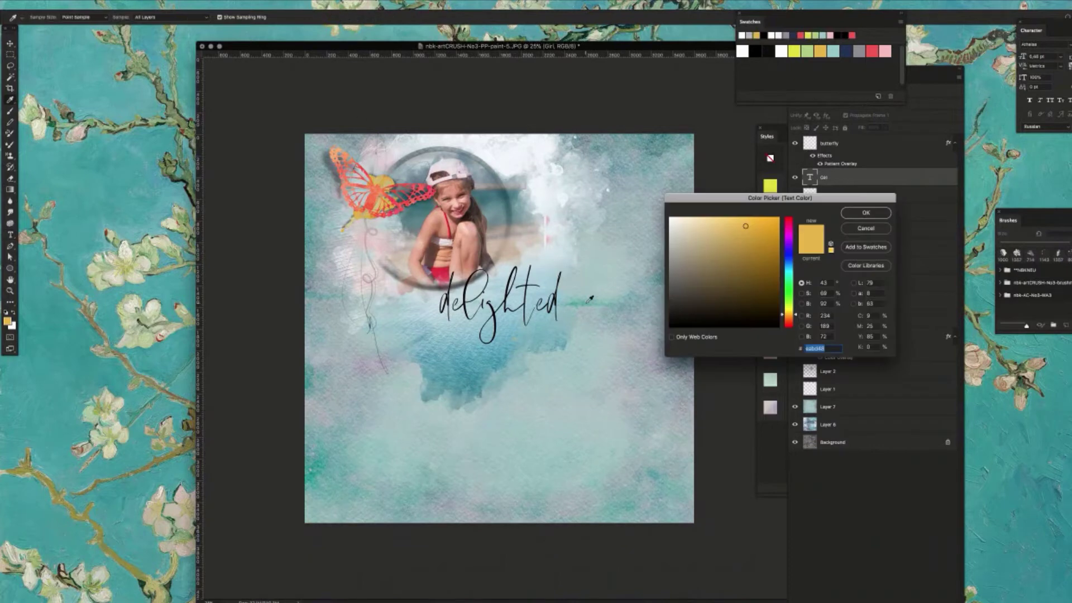
{"action": "left_click", "coordinate": [850, 216]}
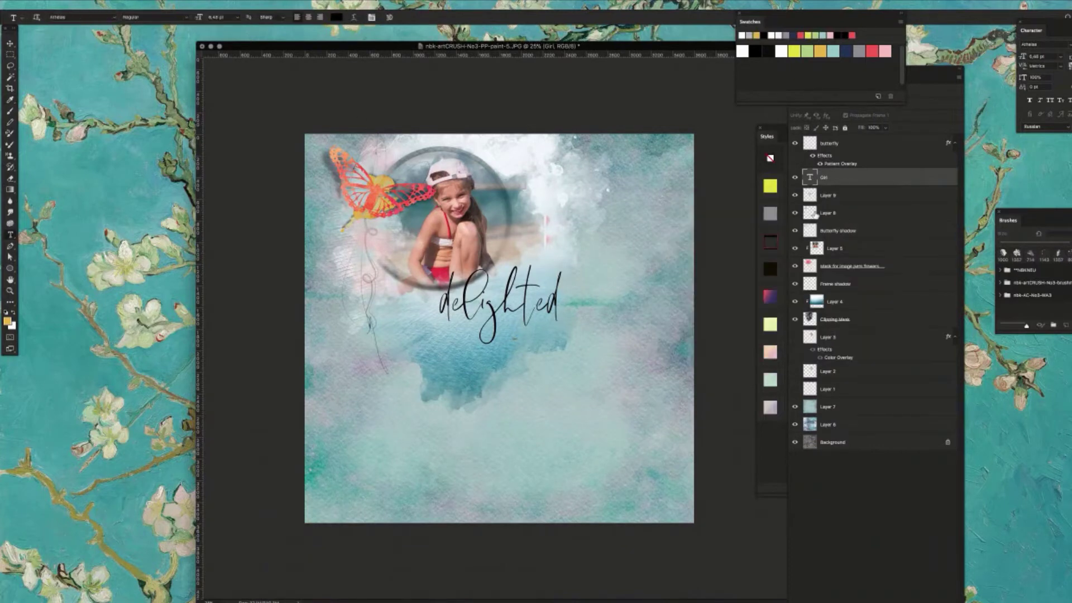
{"action": "left_click", "coordinate": [222, 18]}
{"action": "type", "text": "60"}
{"action": "key", "text": "Return"}
- Change the text line to "girl on the beach" and move it closer beneath the "delighted" word art
{"action": "double_click", "coordinate": [810, 177]}
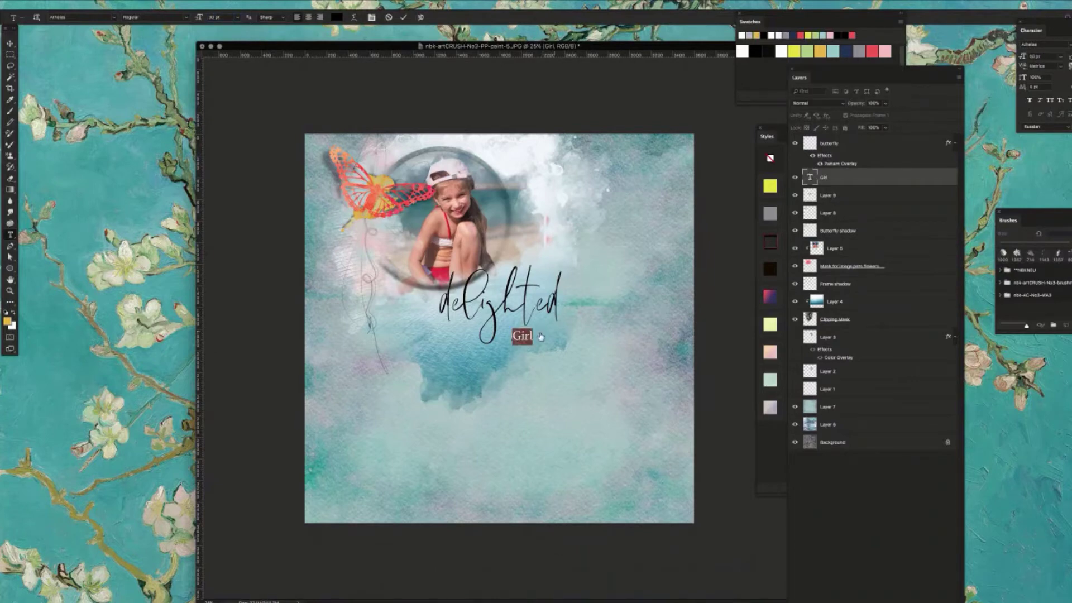
{"action": "left_click_drag", "start_coordinate": [514, 338], "coordinate": [519, 338]}
{"action": "type", "text": "g"}
{"action": "key", "text": "super"}
{"action": "type", "text": "on the beach"}
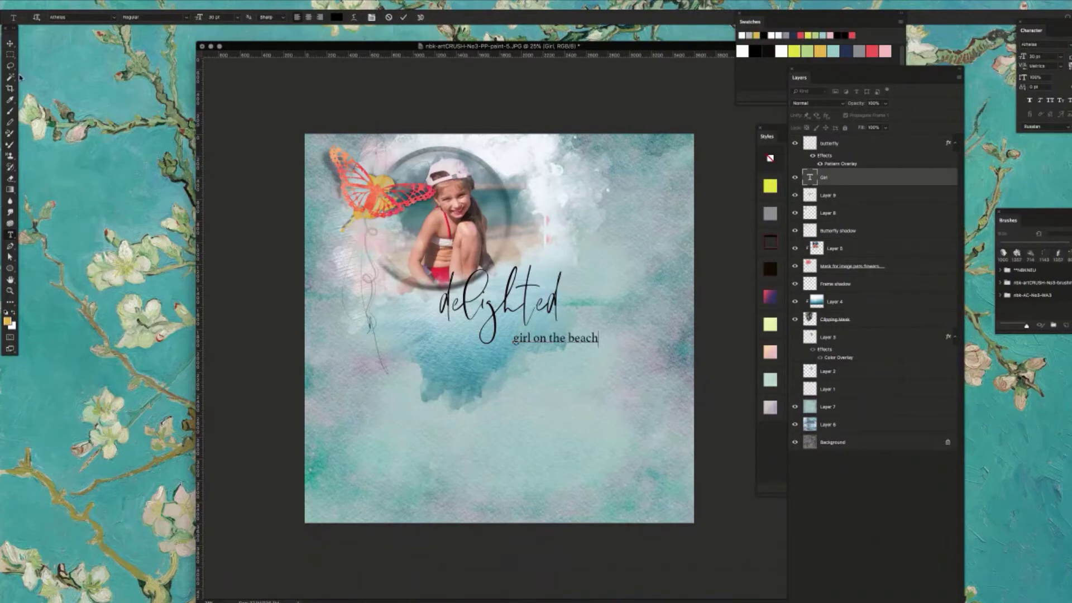
{"action": "left_click", "coordinate": [10, 44]}
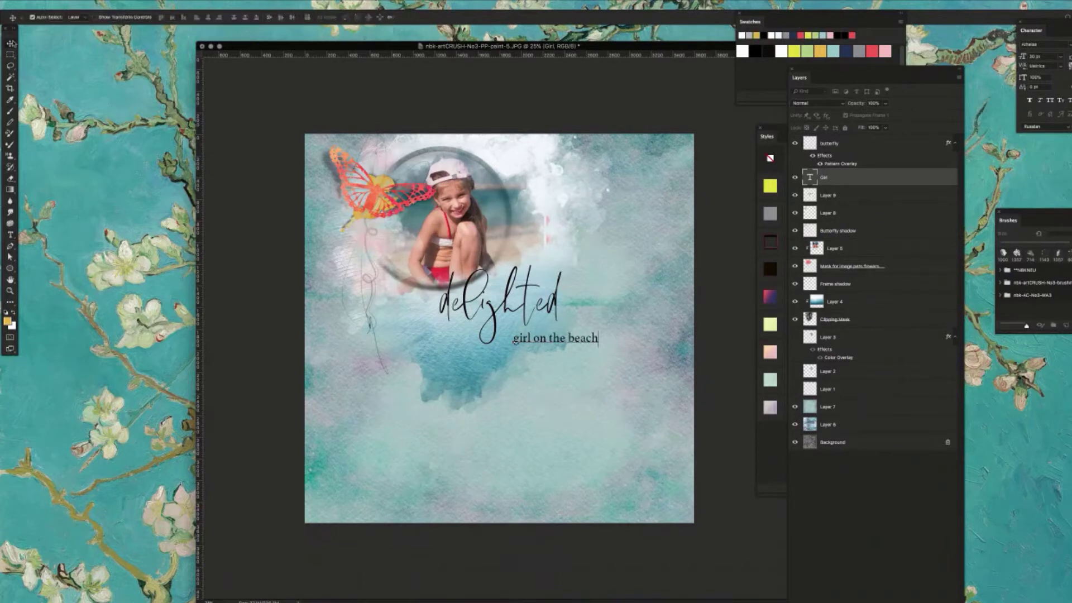
{"action": "left_click_drag", "start_coordinate": [571, 337], "coordinate": [568, 319]}
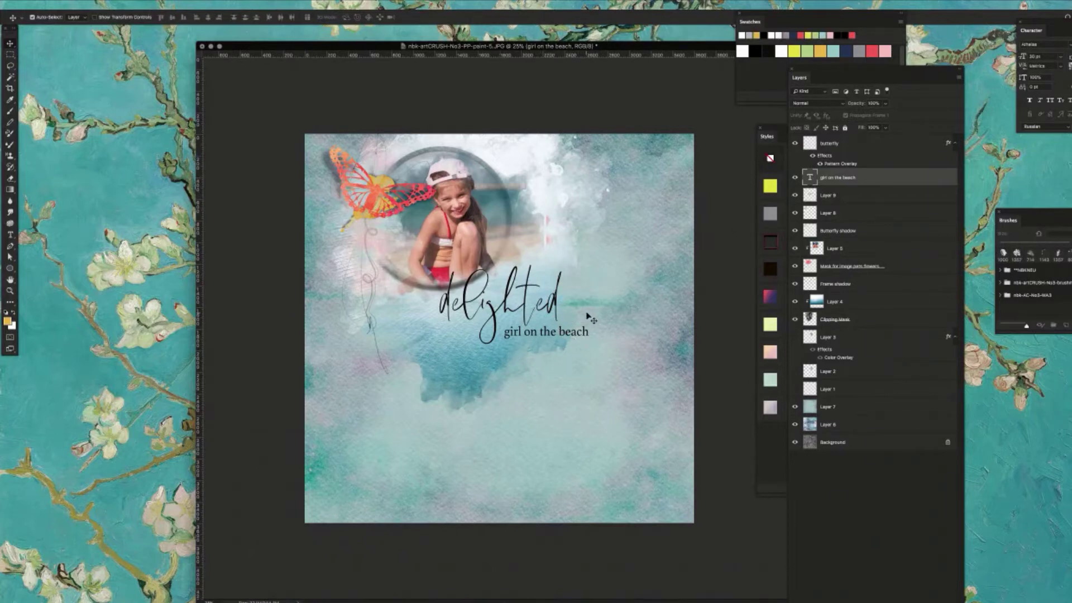
- Bring the Character settings beside the layout and set the whole "girl on the beach" line to All Caps
{"action": "double_click", "coordinate": [808, 179]}
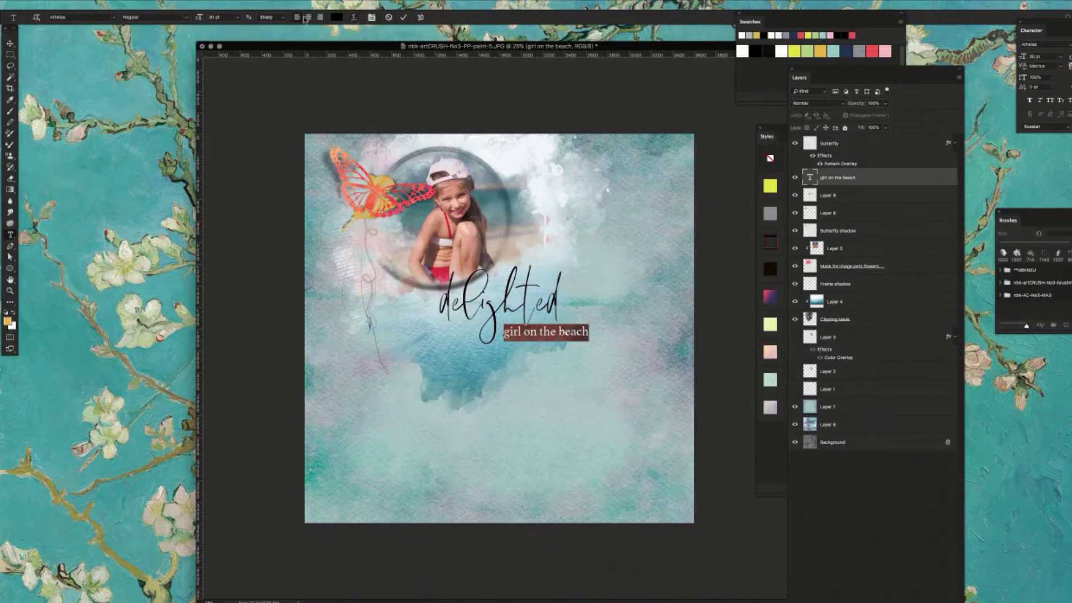
{"action": "left_click", "coordinate": [371, 18]}
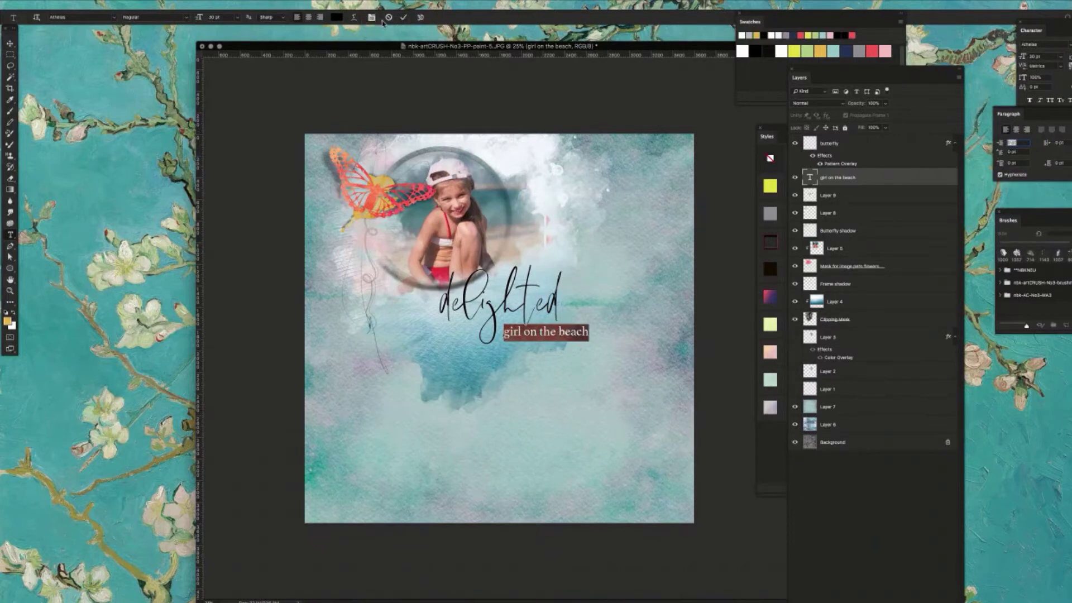
{"action": "double_click", "coordinate": [553, 334]}
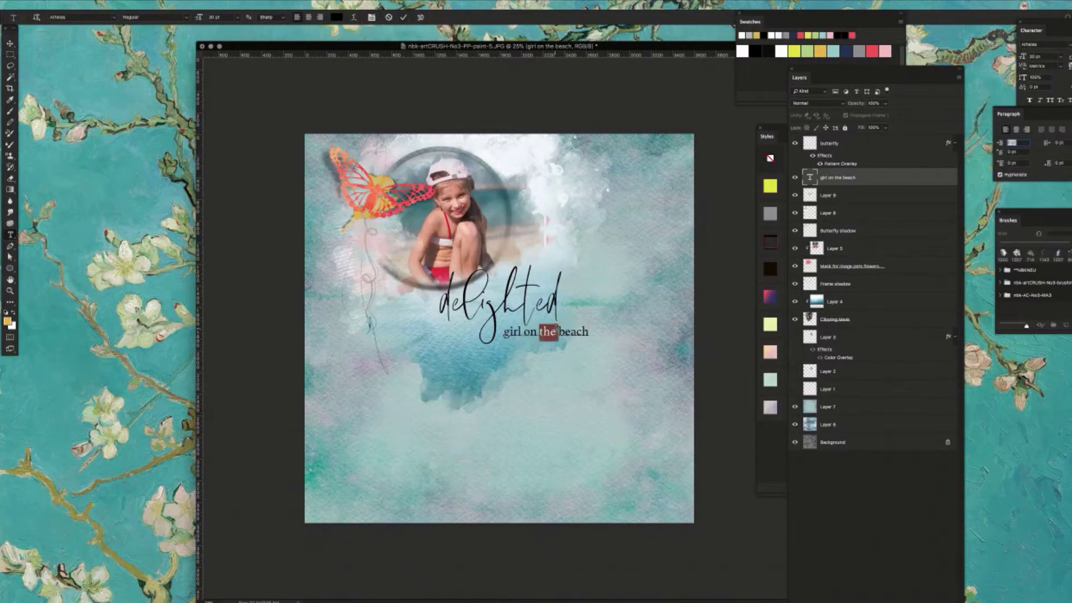
{"action": "triple_click", "coordinate": [555, 335]}
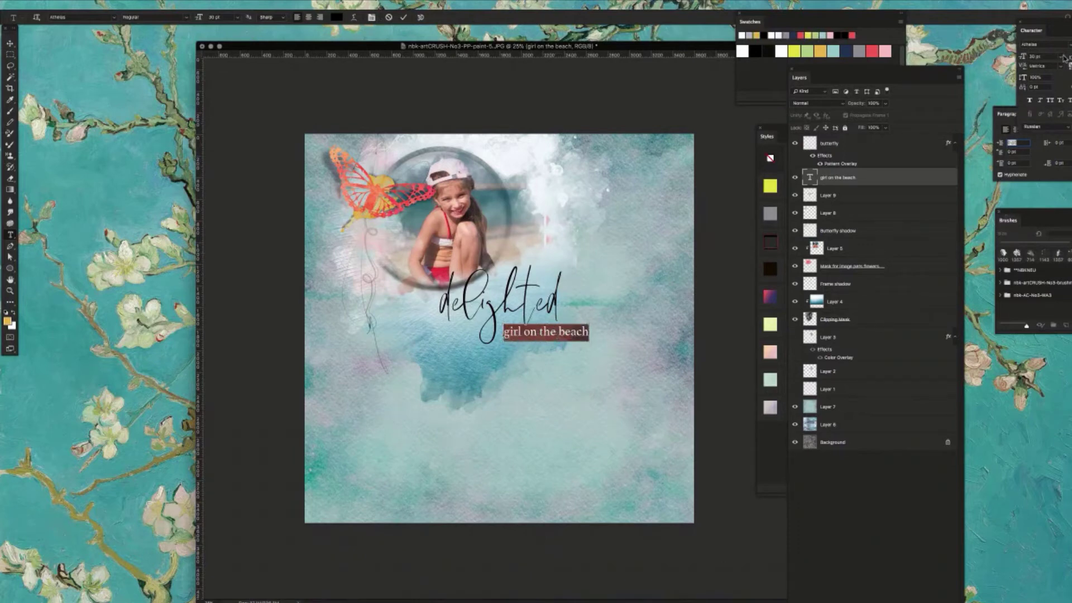
{"action": "double_click", "coordinate": [1054, 30]}
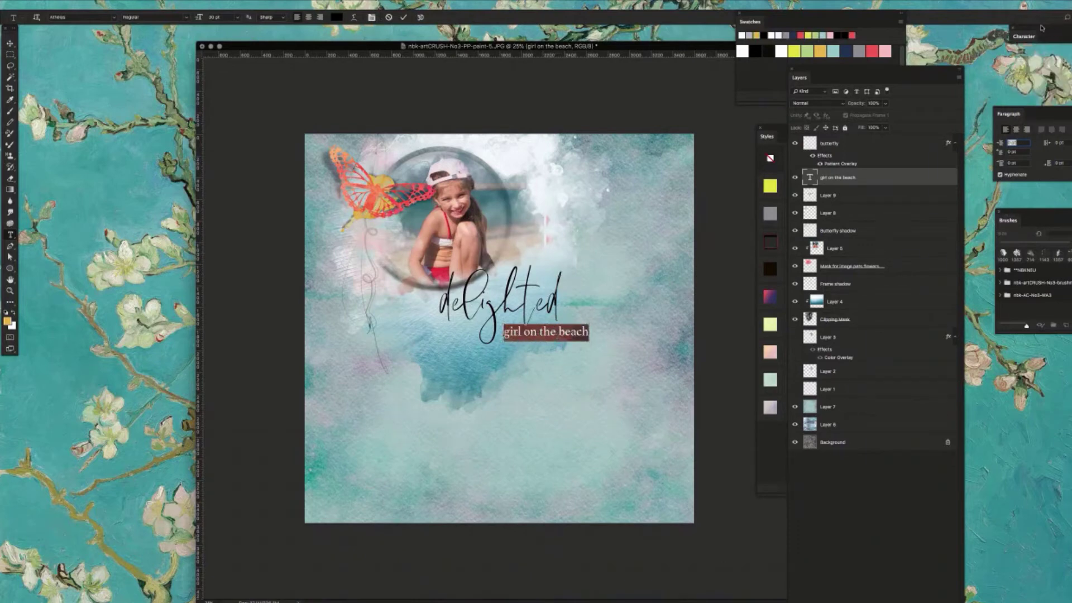
{"action": "left_click_drag", "start_coordinate": [1042, 28], "coordinate": [693, 146]}
{"action": "double_click", "coordinate": [693, 151]}
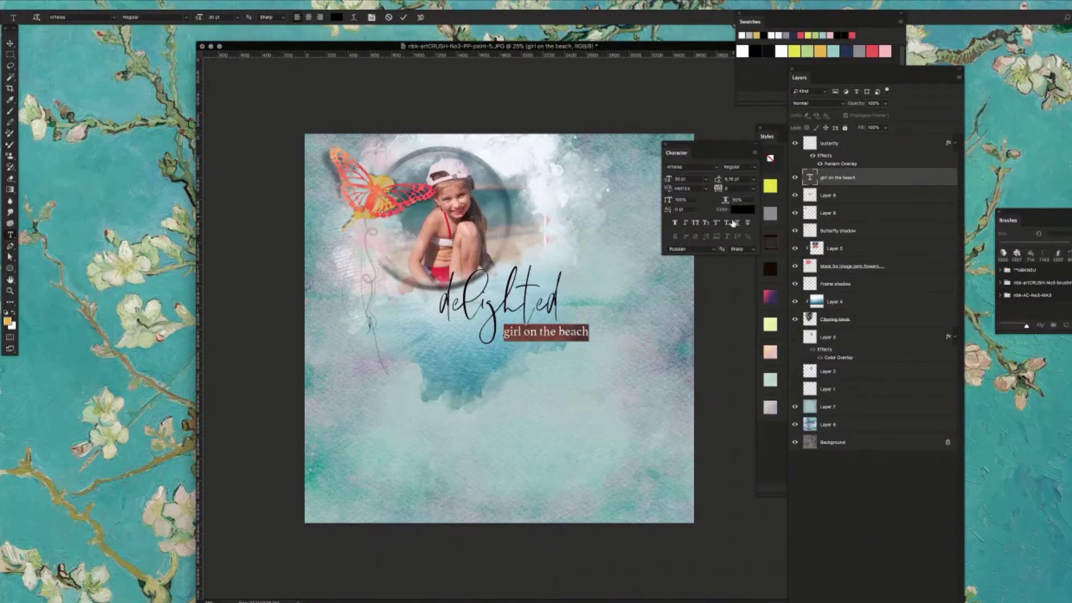
{"action": "left_click", "coordinate": [696, 224]}
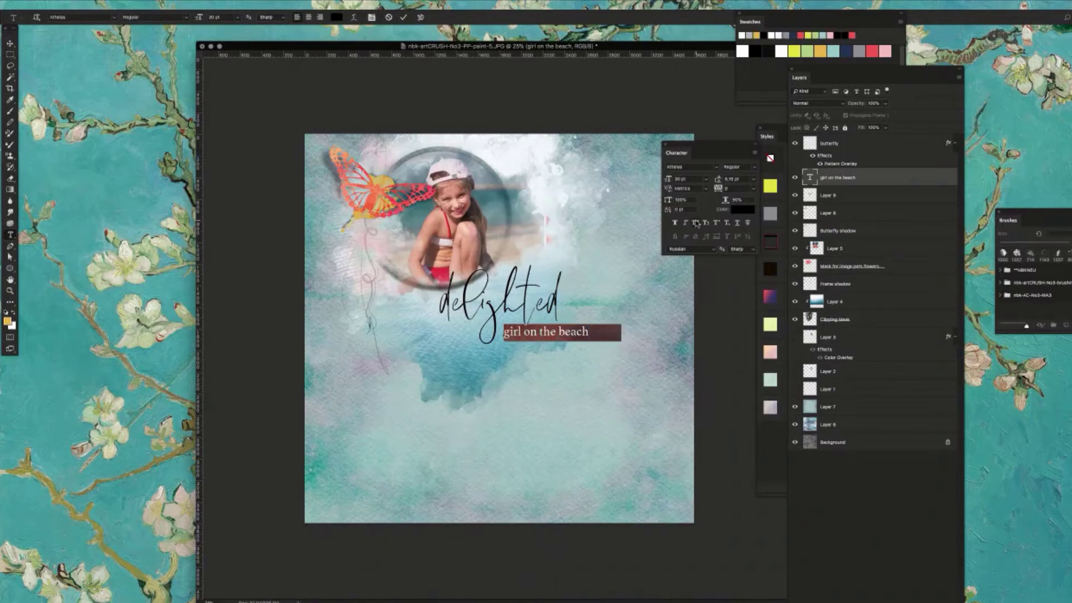
{"action": "left_click", "coordinate": [581, 331]}
{"action": "triple_click", "coordinate": [601, 329]}
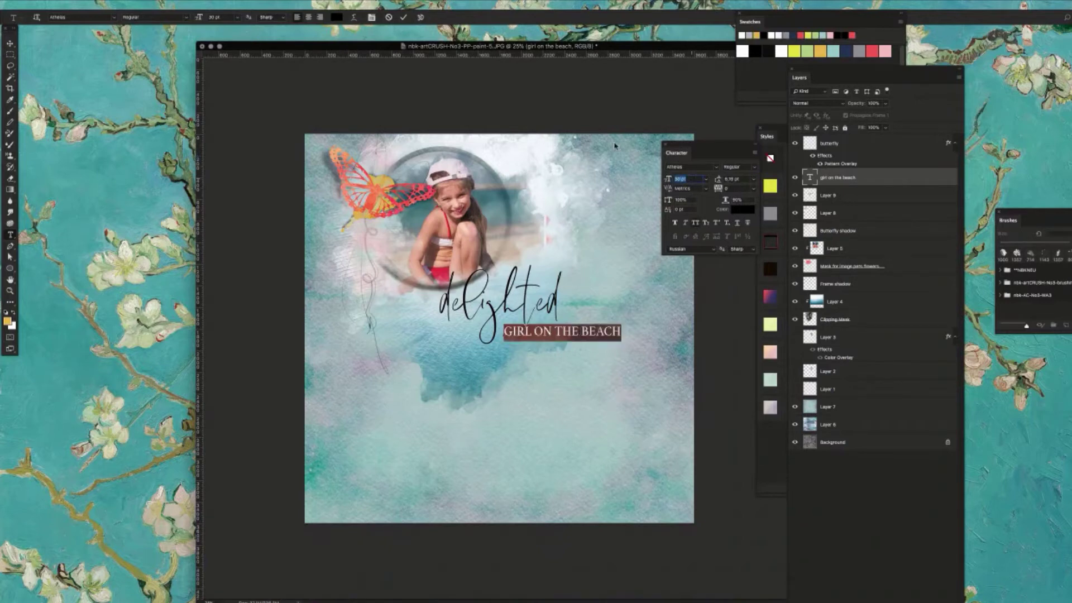
- Set the "girl on the beach" text to 25 pt with tracking 100 and nudge it slightly down beneath "delighted"
{"action": "key", "text": "Return"}
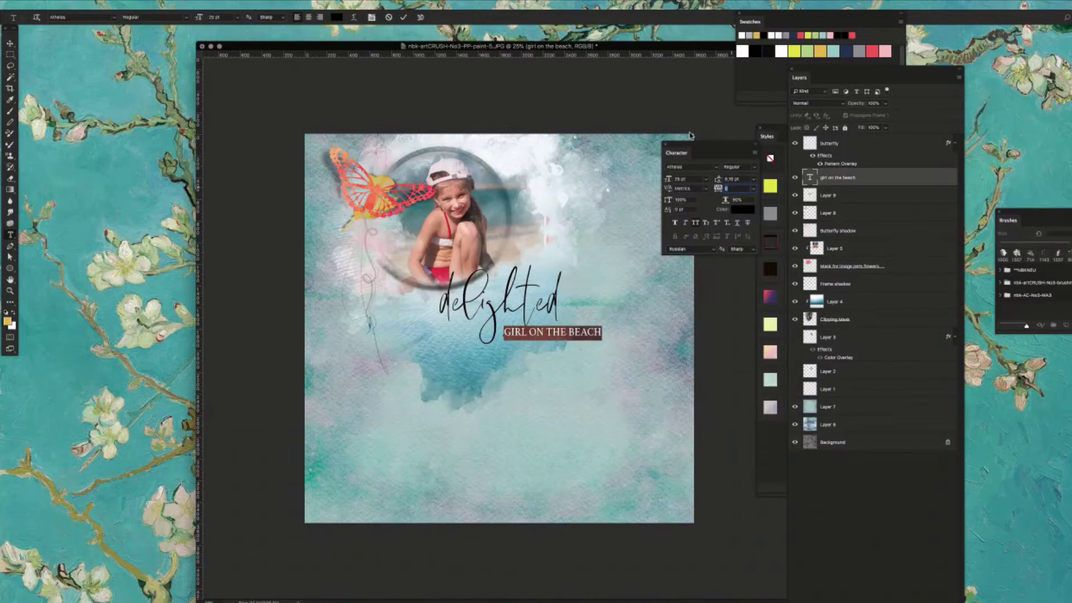
{"action": "key", "text": "Return"}
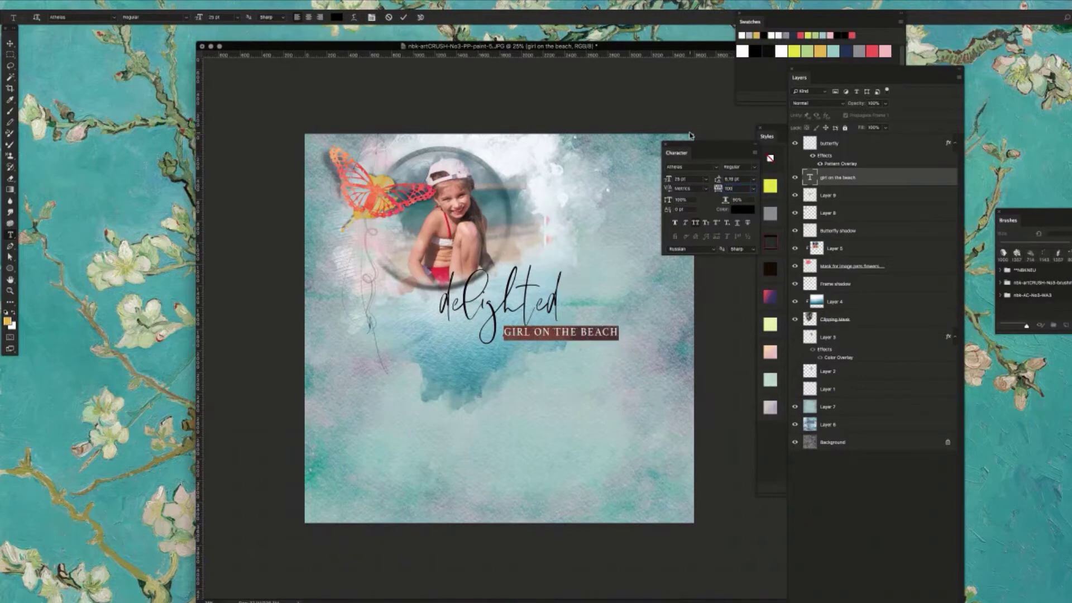
{"action": "left_click", "coordinate": [11, 43]}
{"action": "left_click_drag", "start_coordinate": [601, 336], "coordinate": [597, 339]}
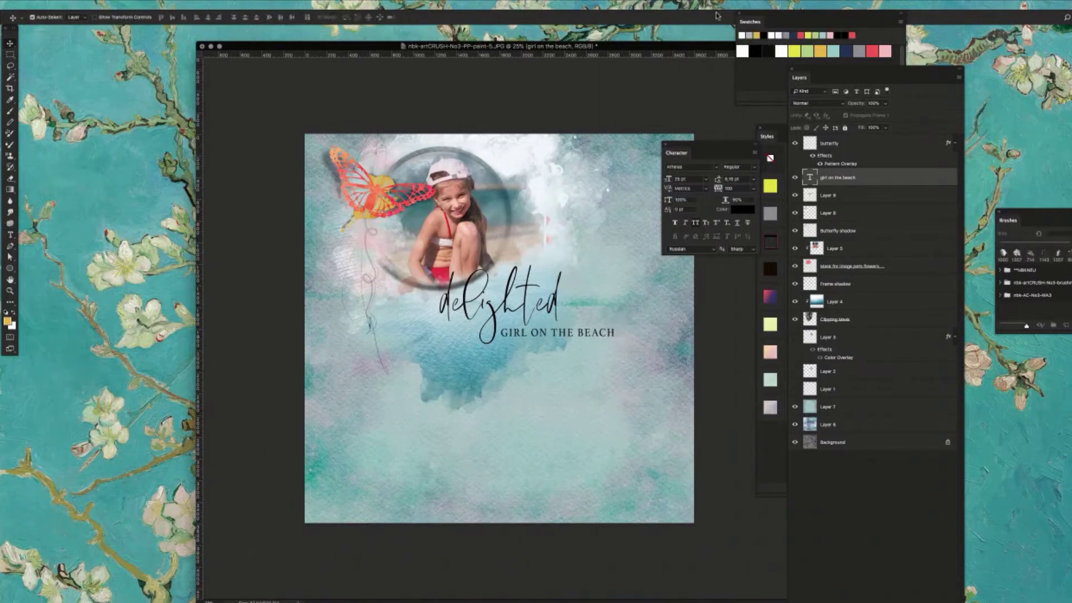
{"action": "key", "text": "shift+Down"}
{"action": "left_click_drag", "start_coordinate": [719, 147], "coordinate": [724, 121]}
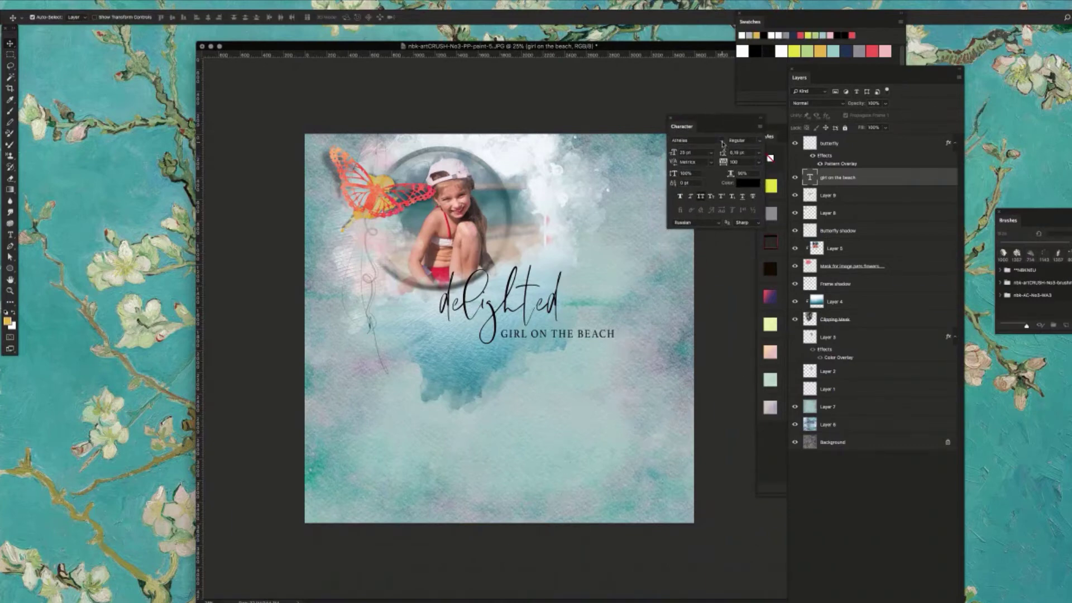
- Try Bodoni 72 Oldstyle, Courier and Gill Sans as the font of the "girl on the beach" line
{"action": "left_click", "coordinate": [722, 143]}
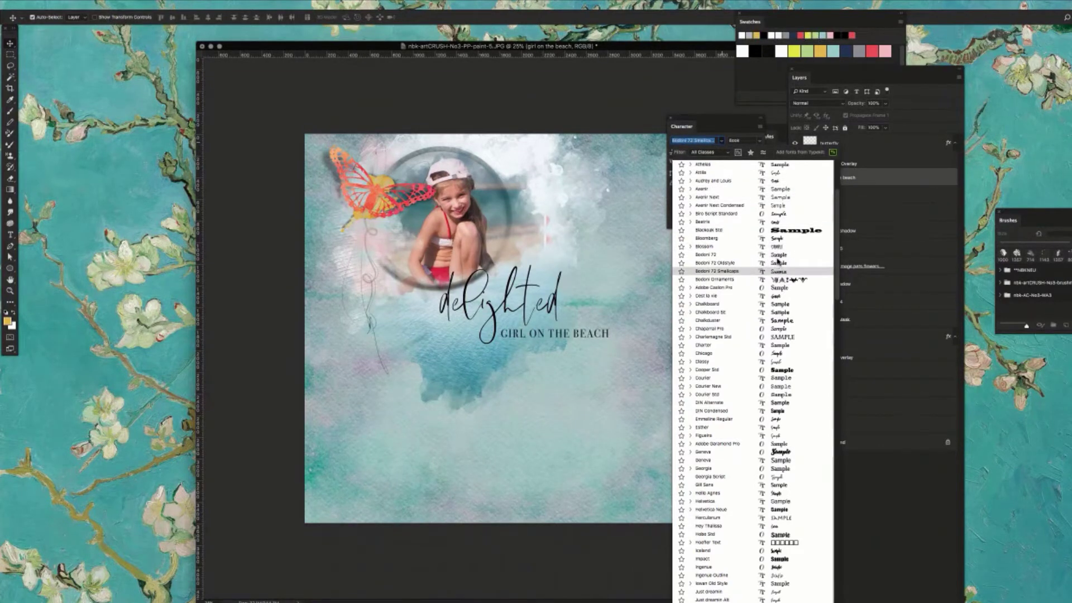
{"action": "left_click", "coordinate": [781, 263]}
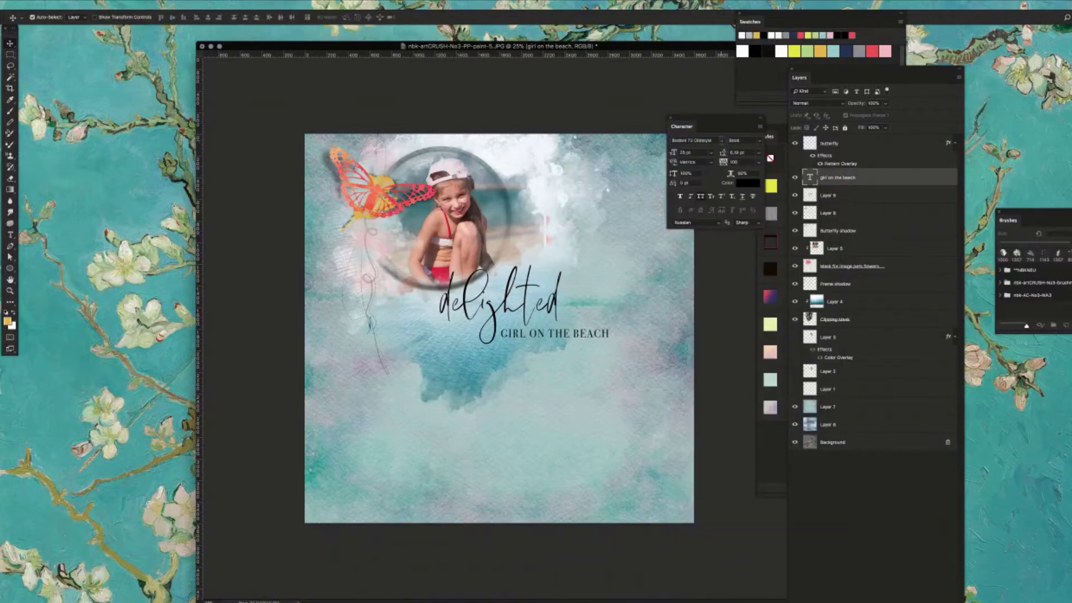
{"action": "left_click", "coordinate": [722, 141]}
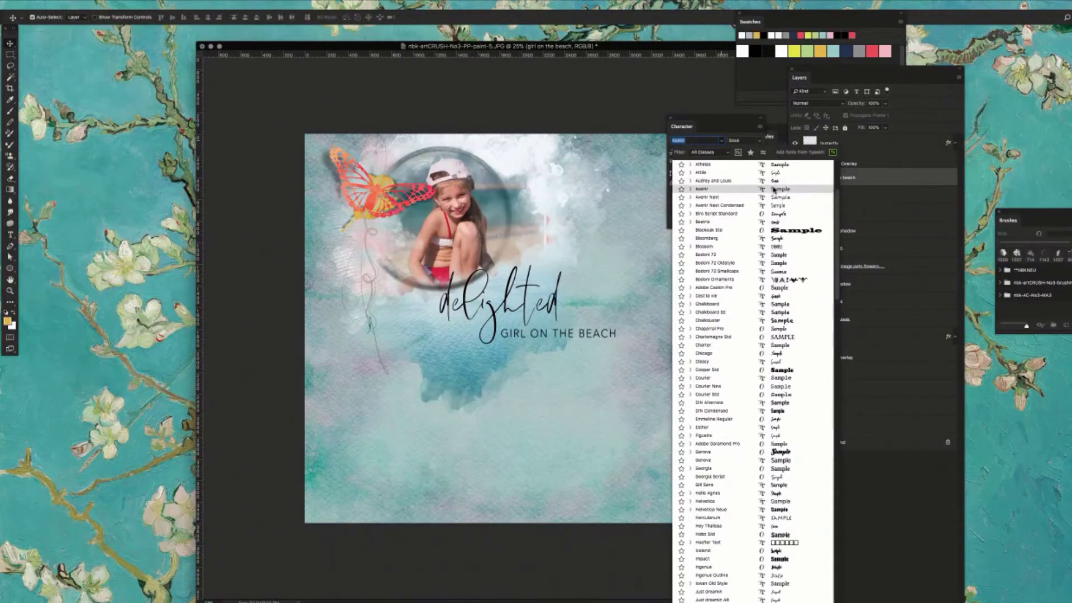
{"action": "left_click", "coordinate": [763, 379]}
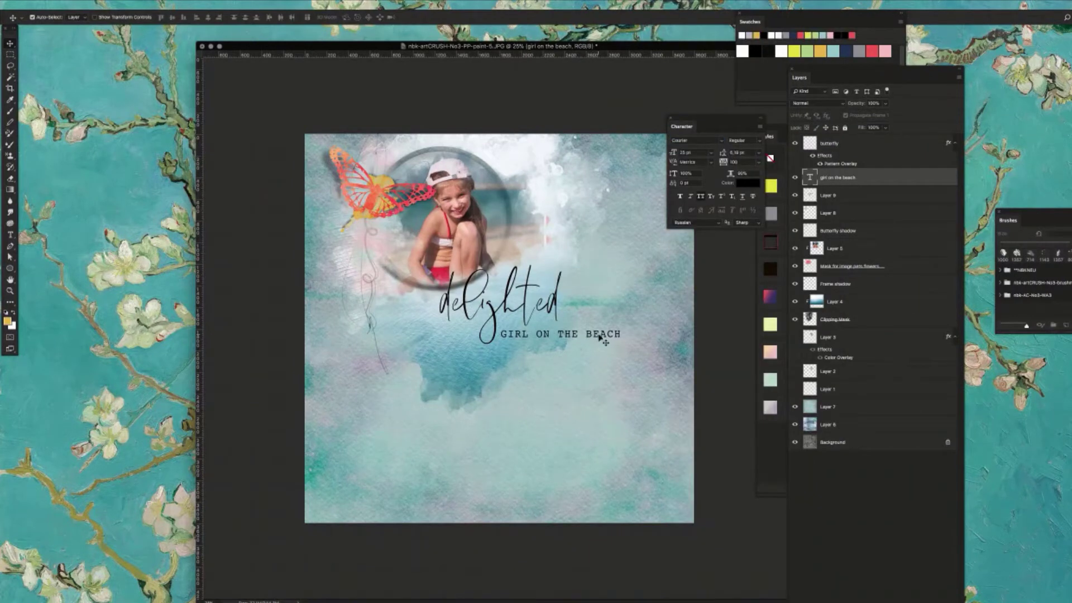
{"action": "left_click_drag", "start_coordinate": [599, 337], "coordinate": [601, 338]}
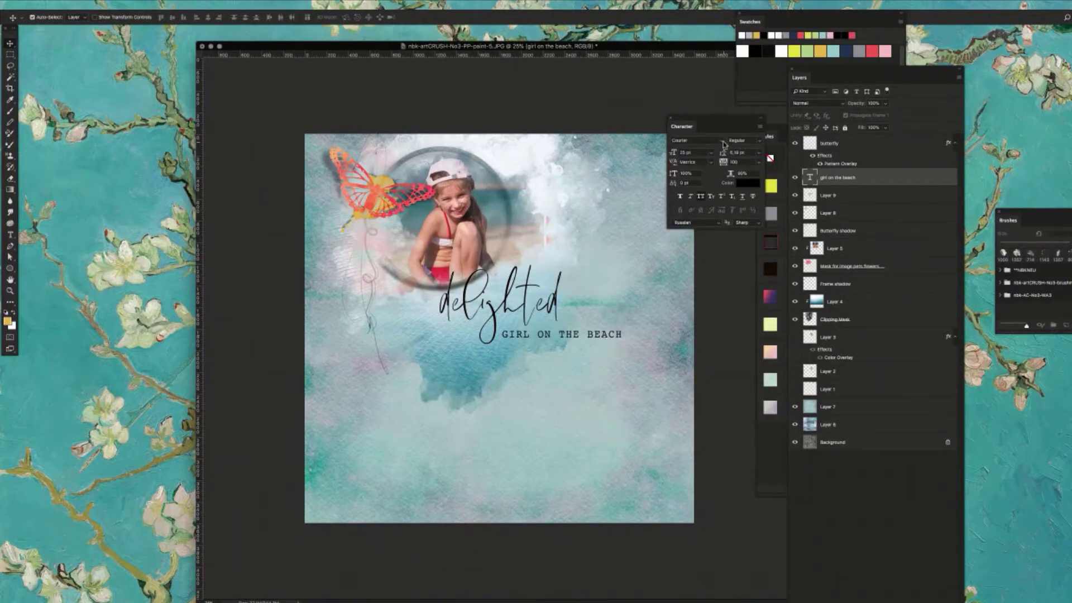
{"action": "left_click", "coordinate": [724, 144]}
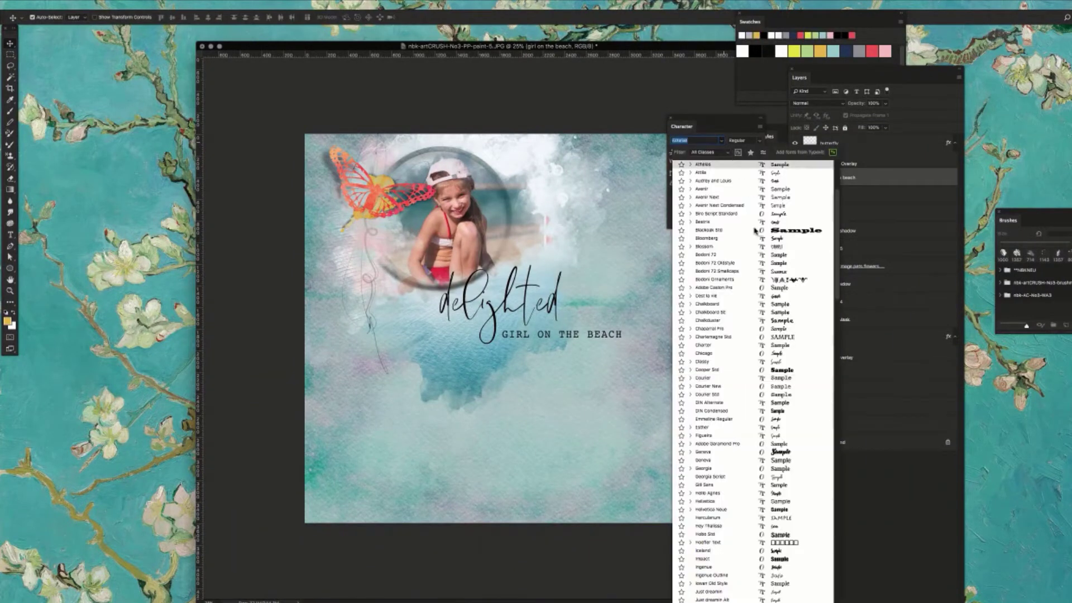
{"action": "left_click", "coordinate": [773, 486]}
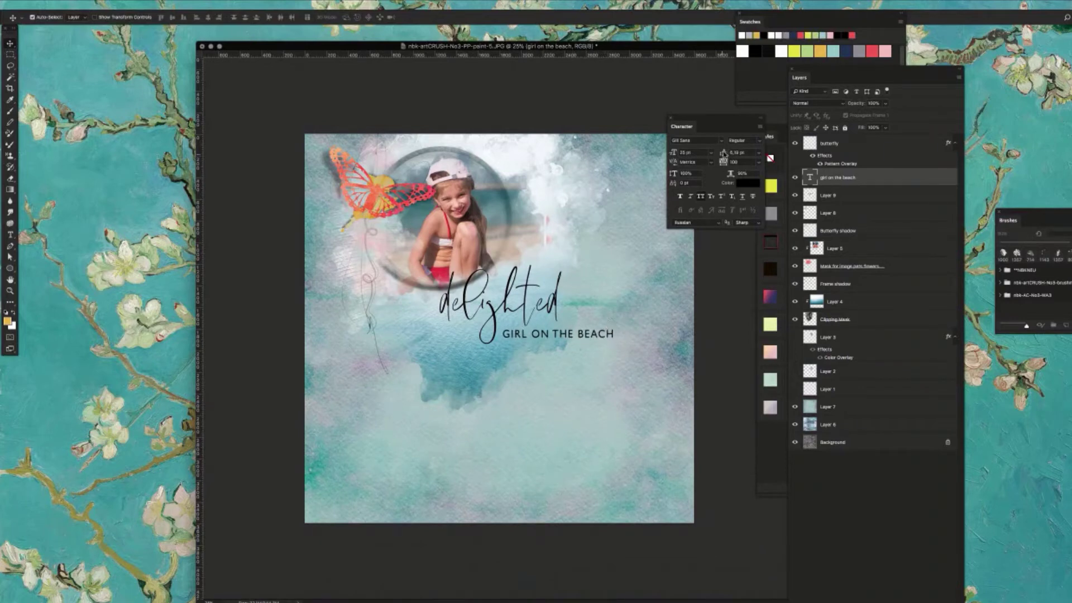
{"action": "left_click", "coordinate": [722, 141]}
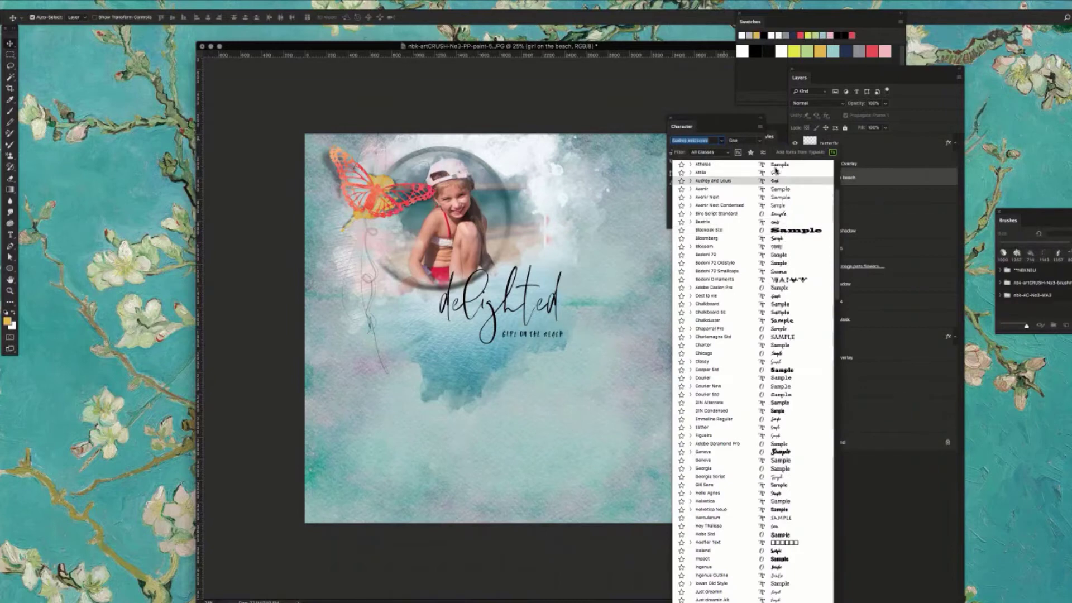
{"action": "left_click", "coordinate": [787, 487]}
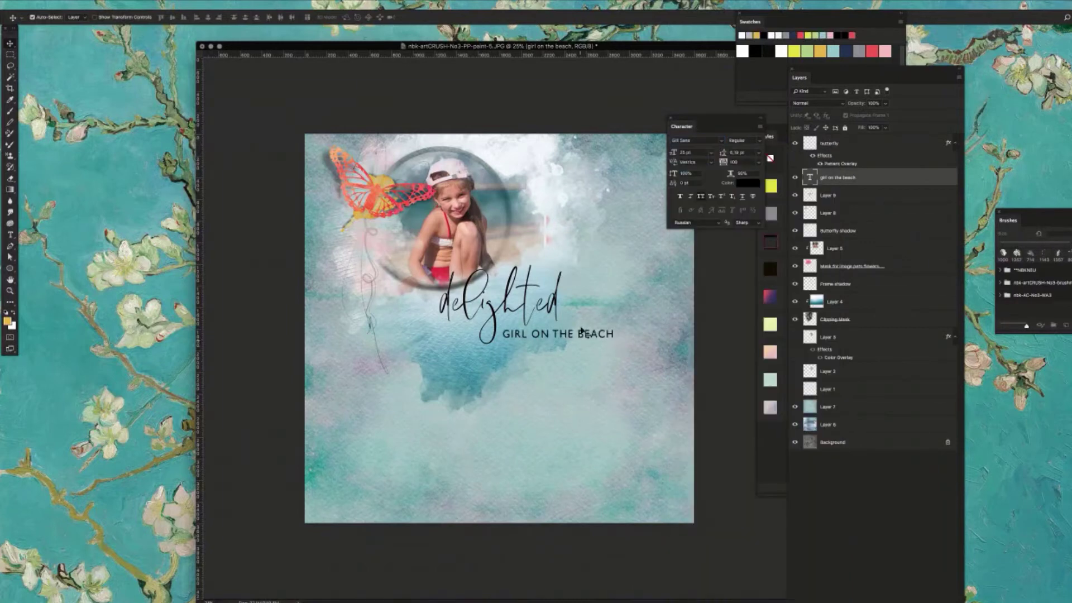
- Move the layout window clear of the Character settings and change the "girl on the beach" font to Georgia
{"action": "left_click_drag", "start_coordinate": [658, 50], "coordinate": [580, 40]}
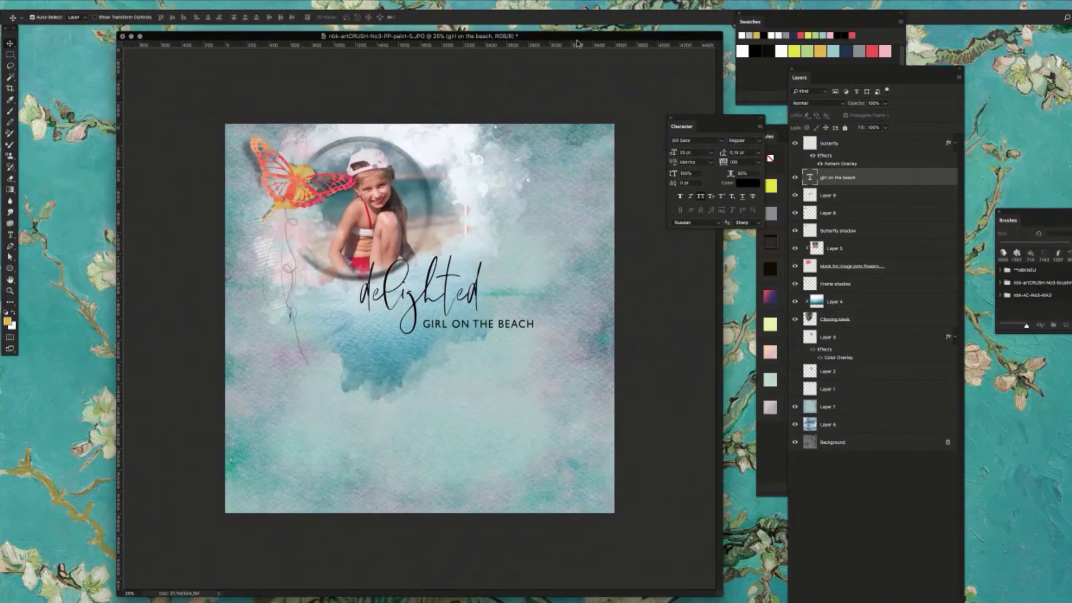
{"action": "left_click", "coordinate": [722, 141]}
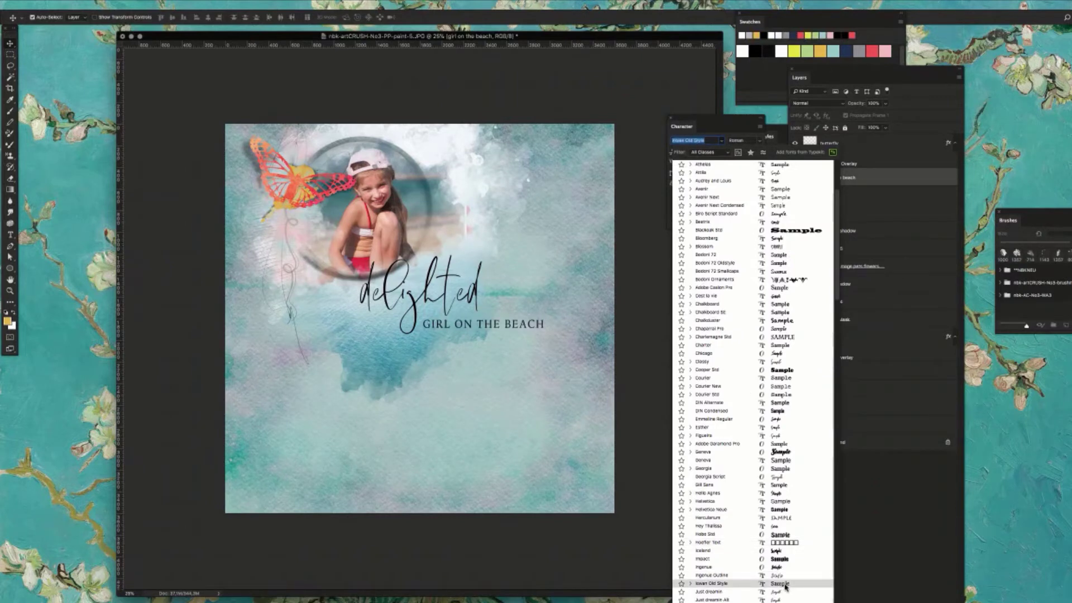
{"action": "left_click", "coordinate": [787, 471]}
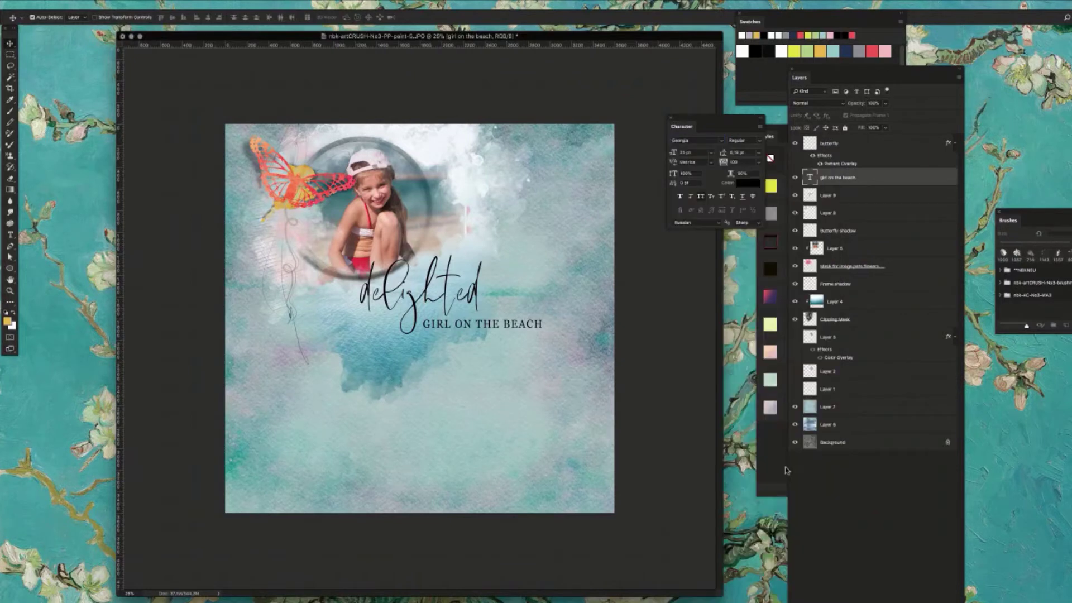
- Try Skia as the font of the "girl on the beach" line and inspect its lettering up close
{"action": "left_click", "coordinate": [722, 141]}
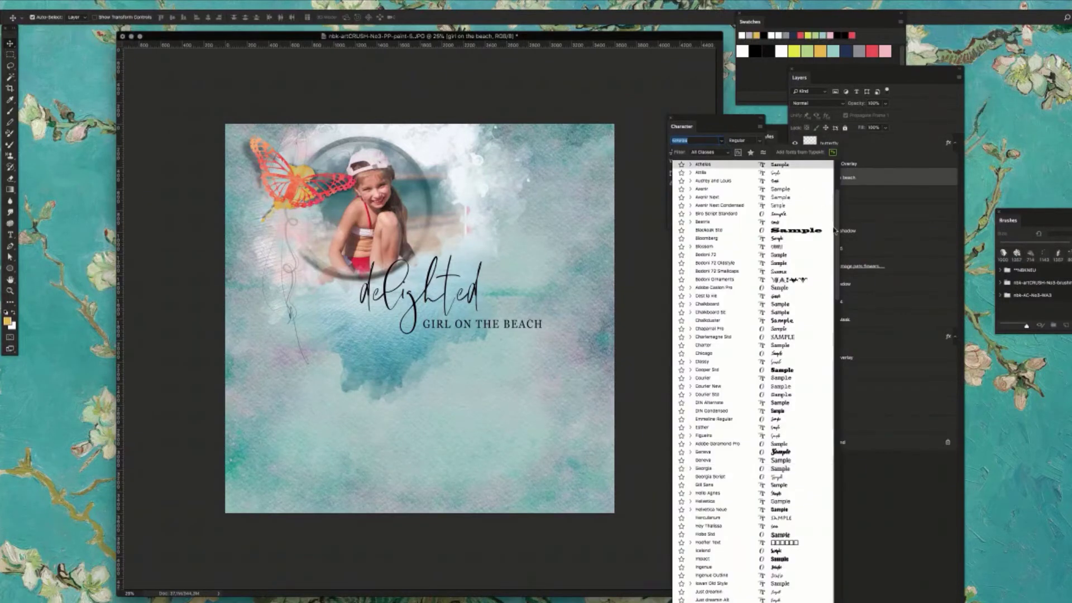
{"action": "scroll", "coordinate": [798, 397], "scroll_direction": "down", "scroll_amount": 15}
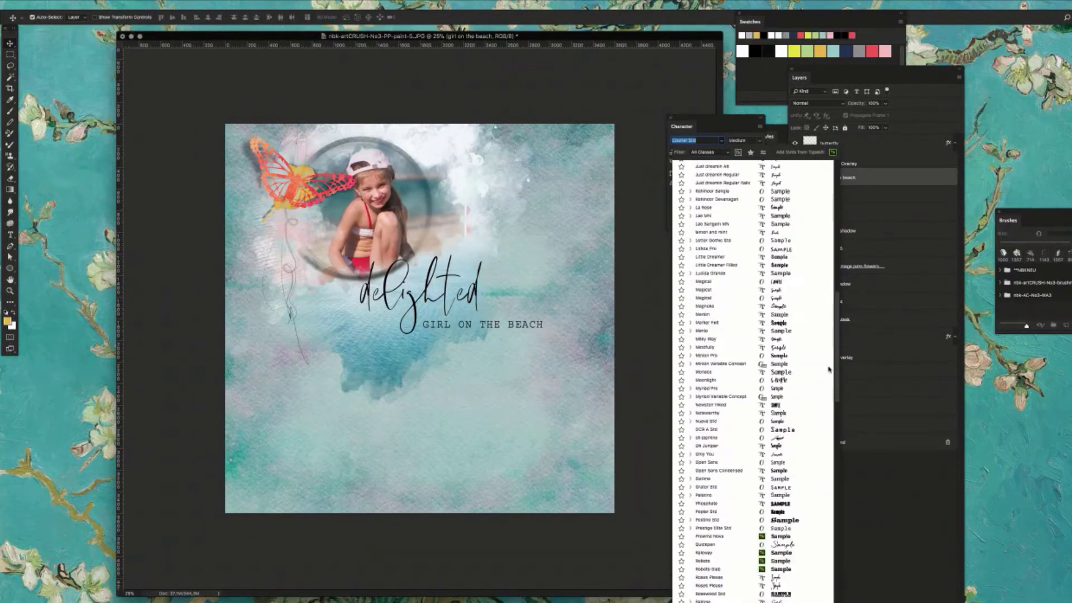
{"action": "scroll", "coordinate": [797, 451], "scroll_direction": "up", "scroll_amount": 10}
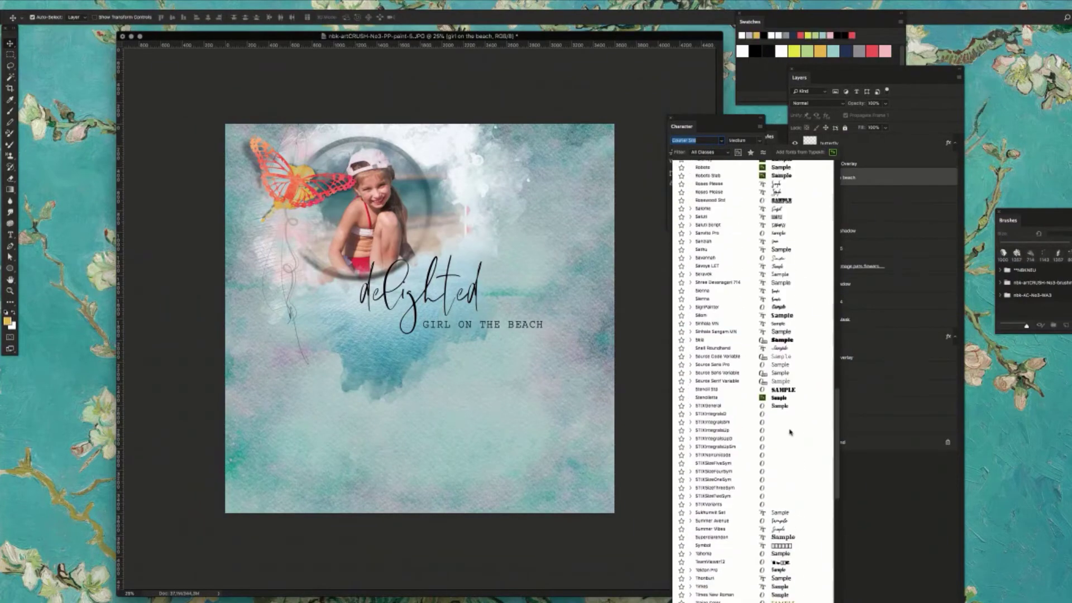
{"action": "scroll", "coordinate": [783, 393], "scroll_direction": "up", "scroll_amount": 1}
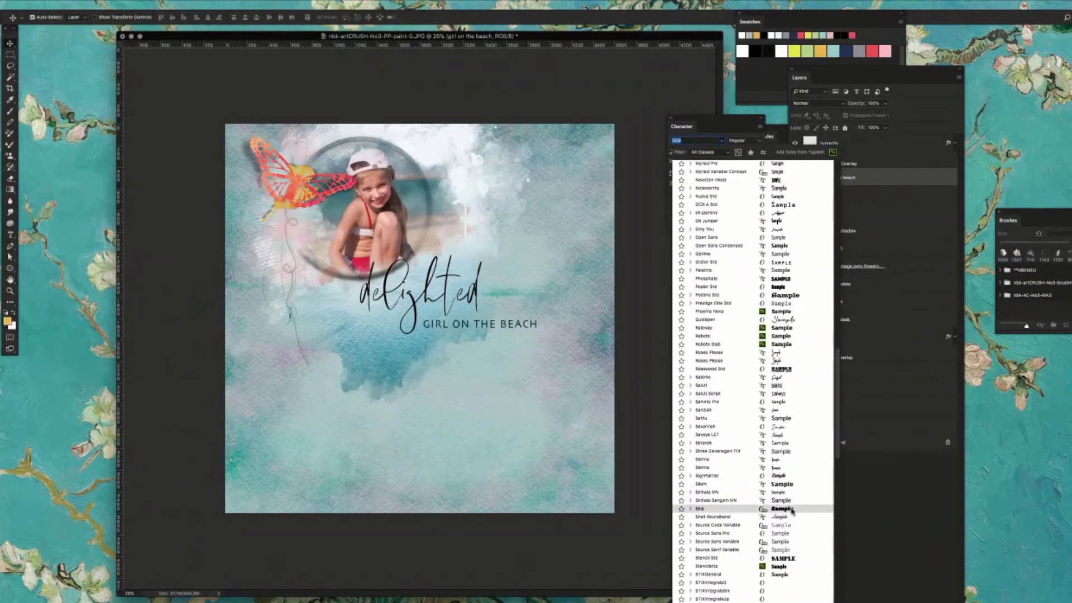
{"action": "left_click", "coordinate": [792, 510]}
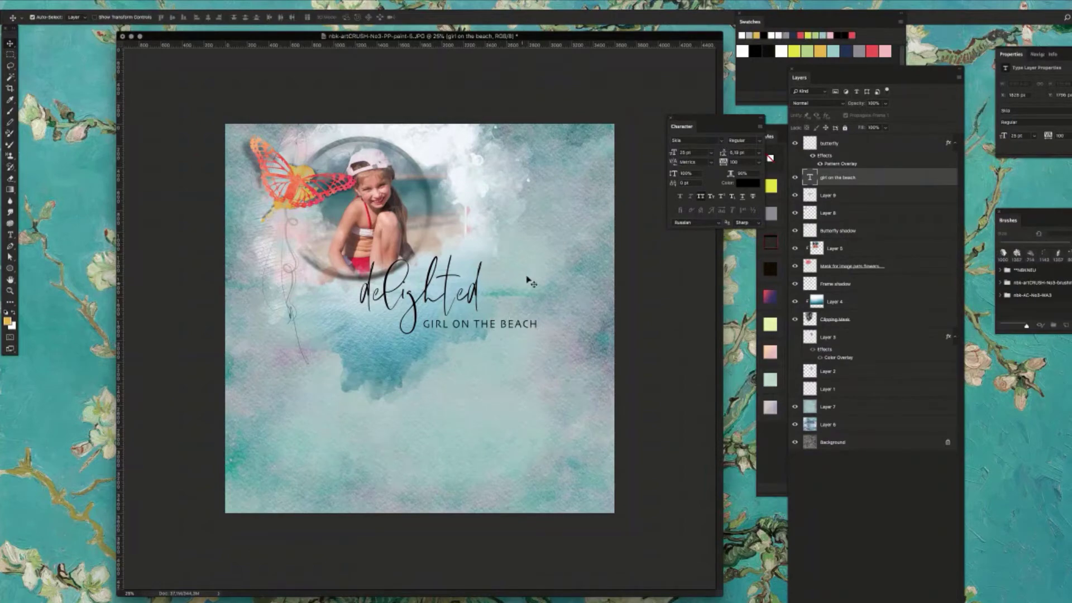
{"action": "left_click_drag", "start_coordinate": [499, 324], "coordinate": [578, 296]}
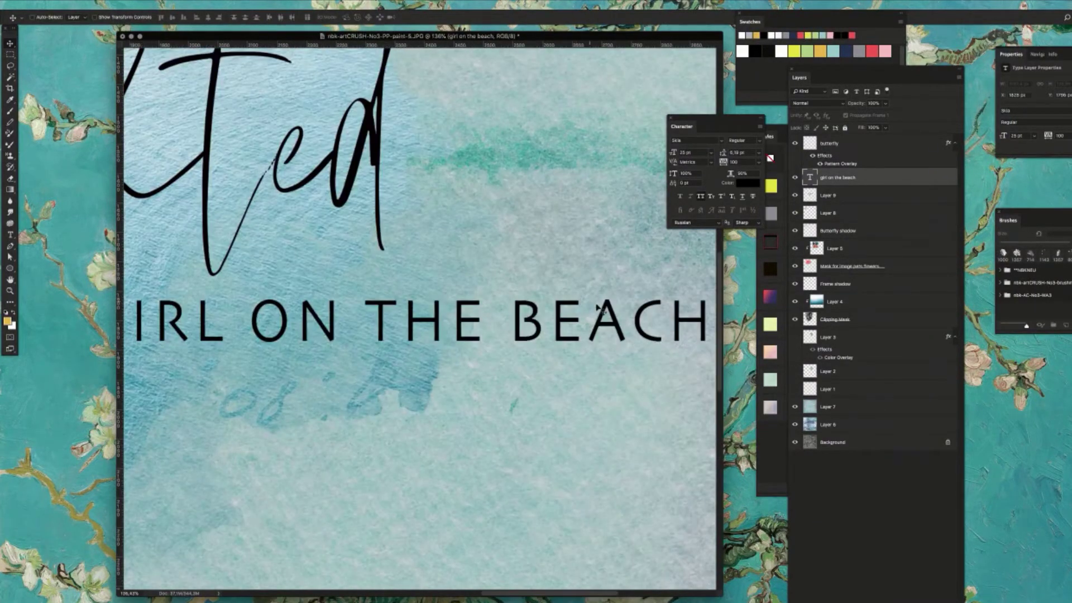
{"action": "left_click_drag", "start_coordinate": [634, 327], "coordinate": [641, 304]}
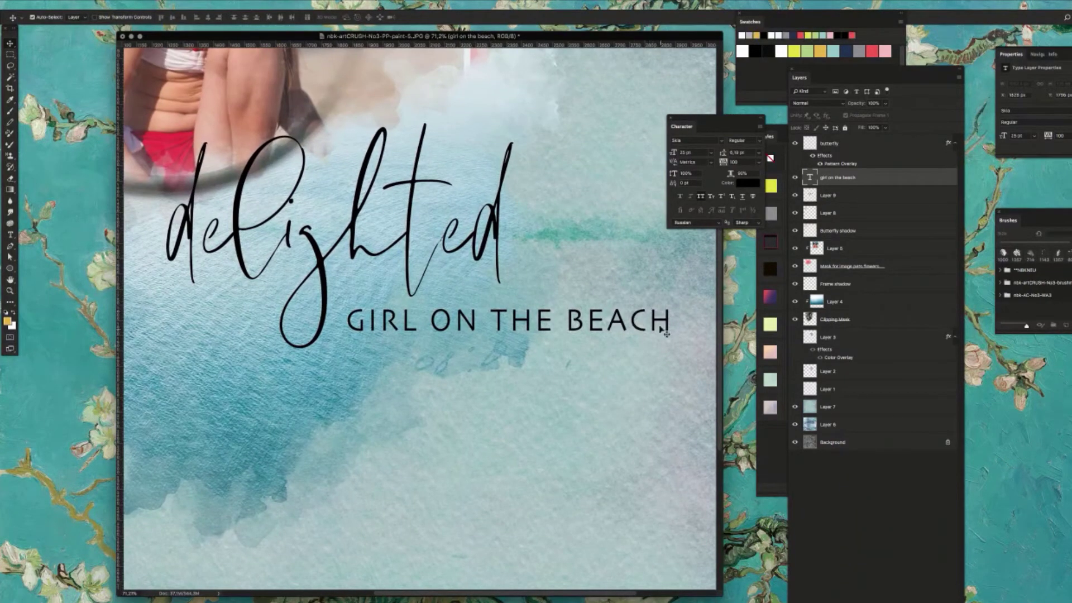
{"action": "left_click", "coordinate": [634, 324], "text": "alt"}
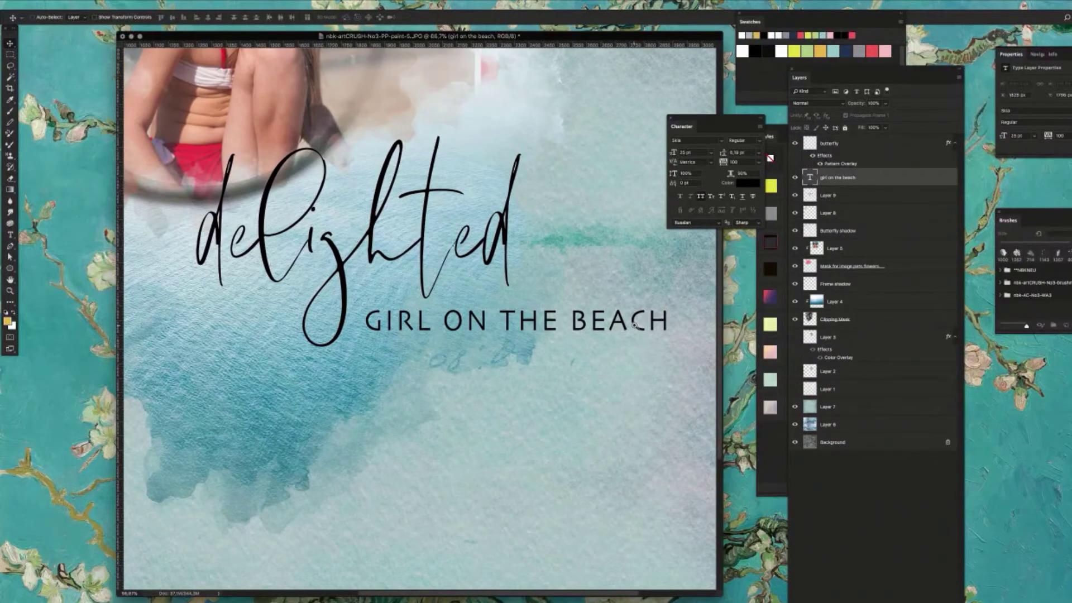
{"action": "left_click", "coordinate": [634, 324], "text": "alt"}
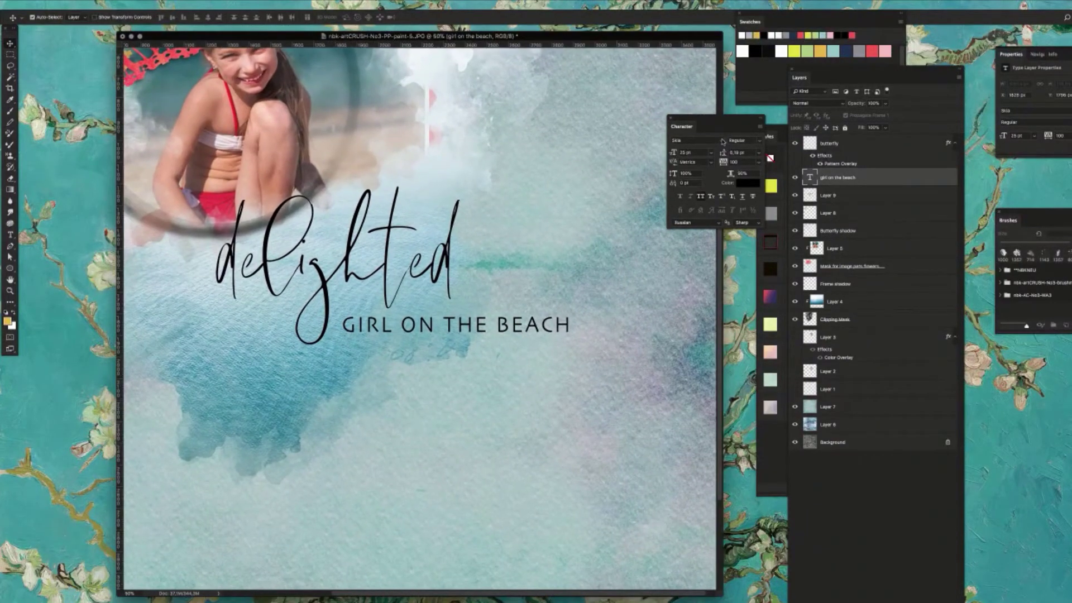
- Change the "girl on the beach" line to the condensed Saluti font and scale it up to about 37.5 pt
{"action": "left_click", "coordinate": [722, 140]}
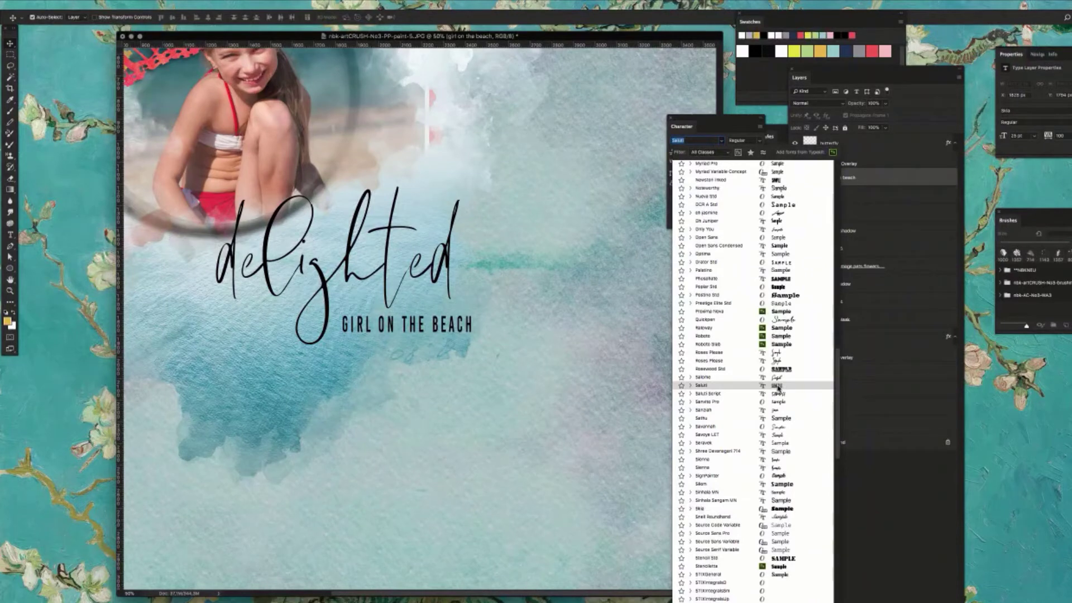
{"action": "left_click", "coordinate": [777, 386]}
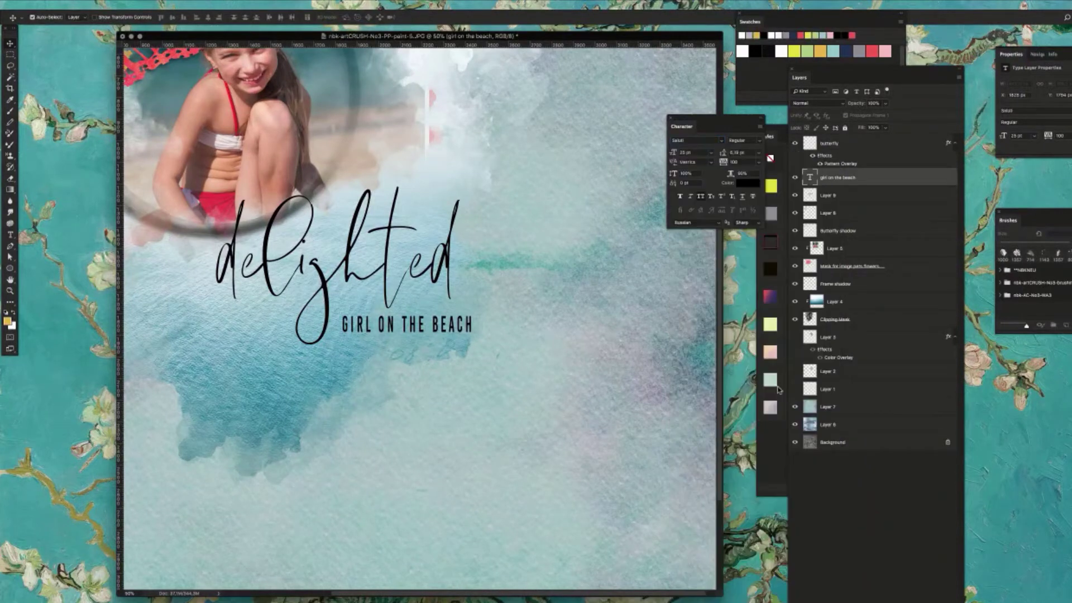
{"action": "key", "text": "ctrl+t"}
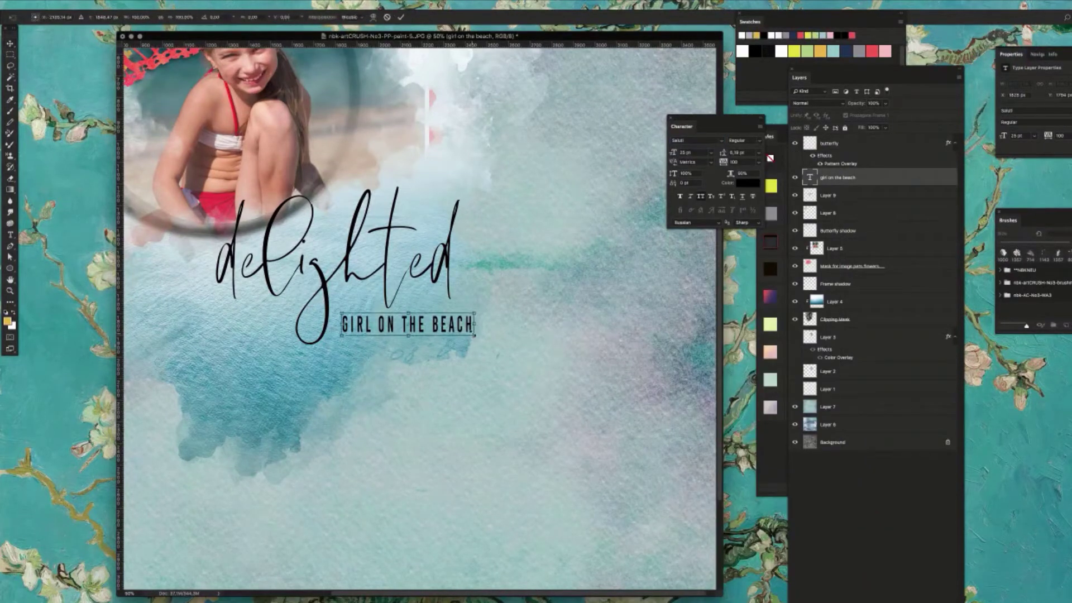
{"action": "left_click_drag", "start_coordinate": [474, 335], "coordinate": [538, 349]}
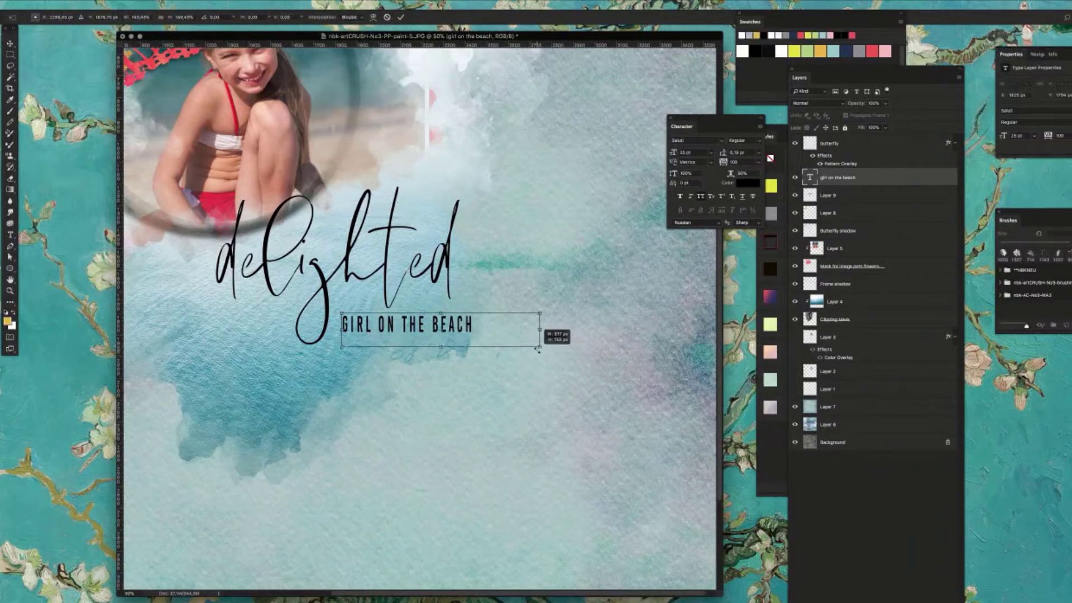
{"action": "key", "text": "Return"}
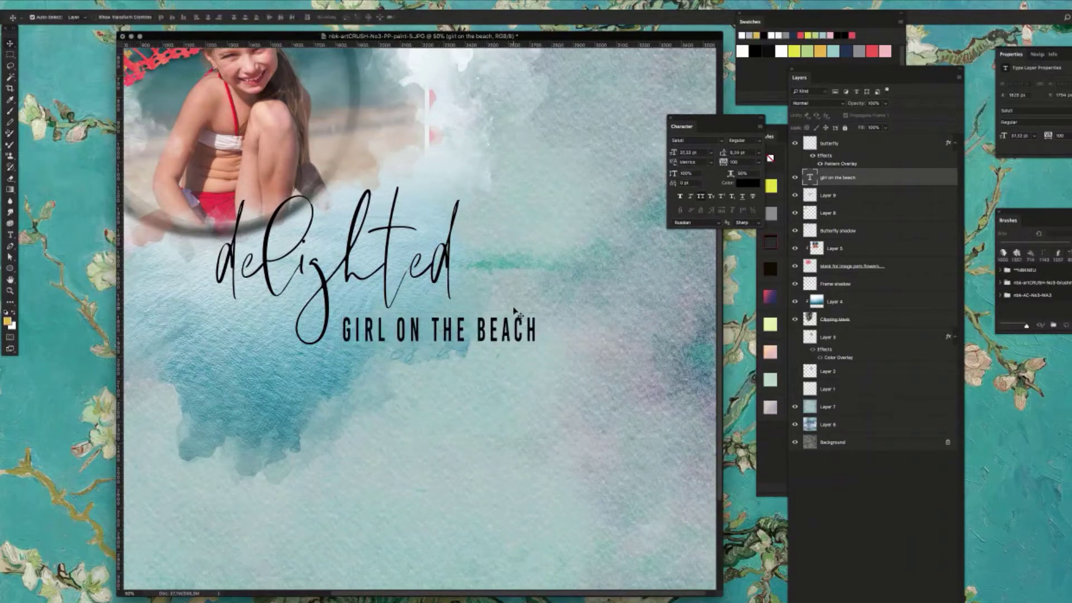
- Set the "girl on the beach" line in Palatino Regular and check it against the whole layout
{"action": "left_click", "coordinate": [721, 142]}
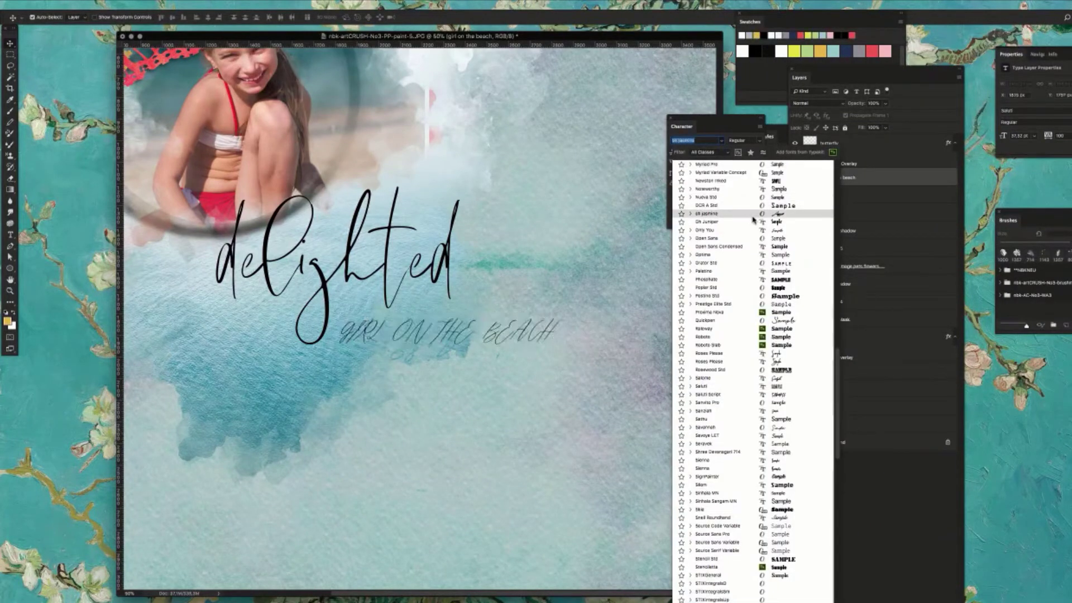
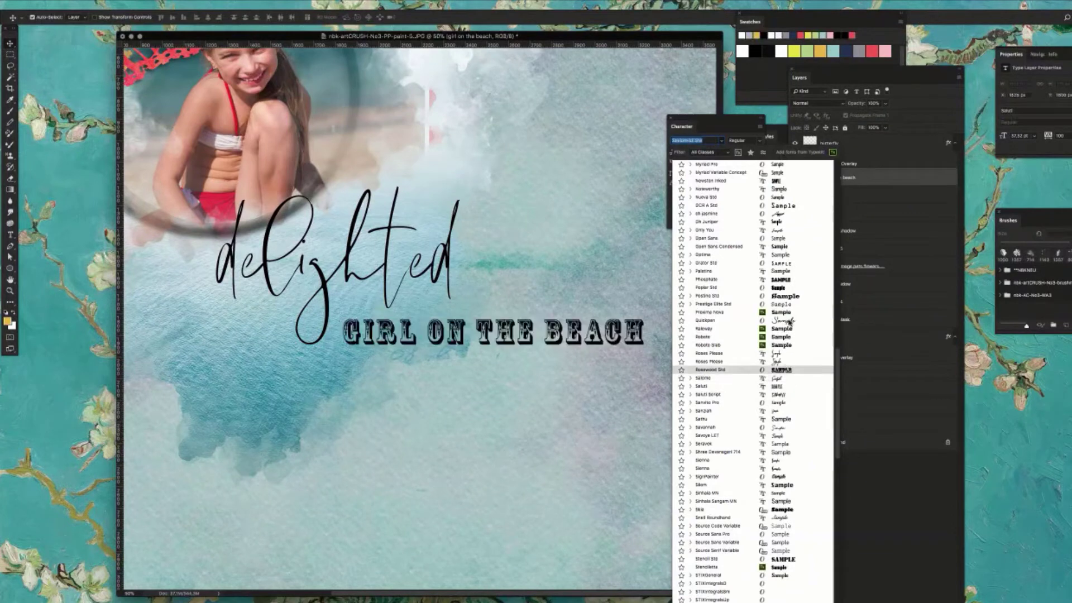
{"action": "left_click", "coordinate": [784, 273]}
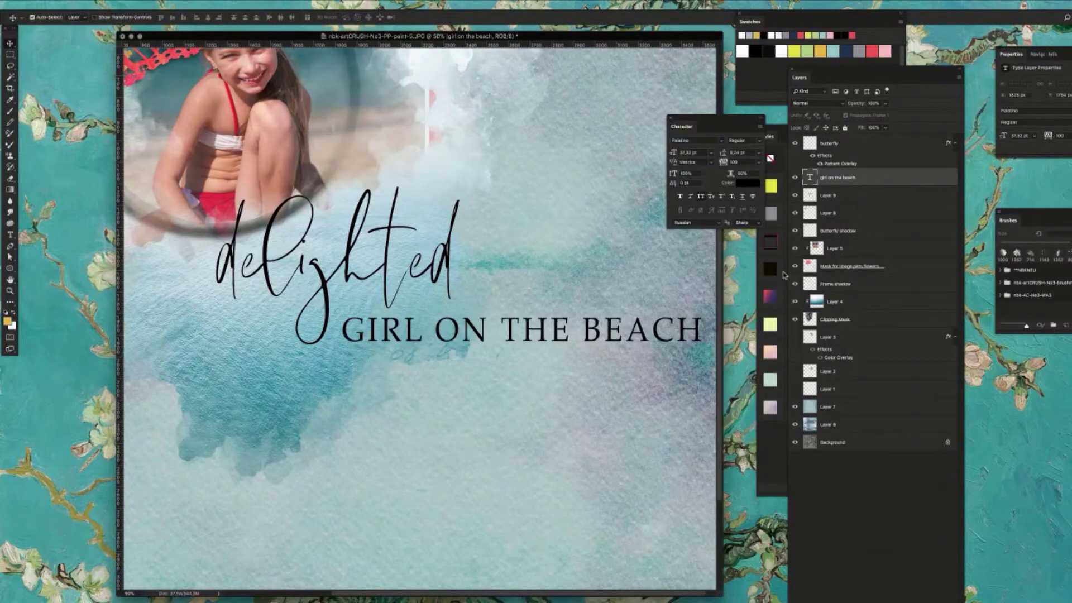
{"action": "left_click_drag", "start_coordinate": [711, 113], "coordinate": [725, 46]}
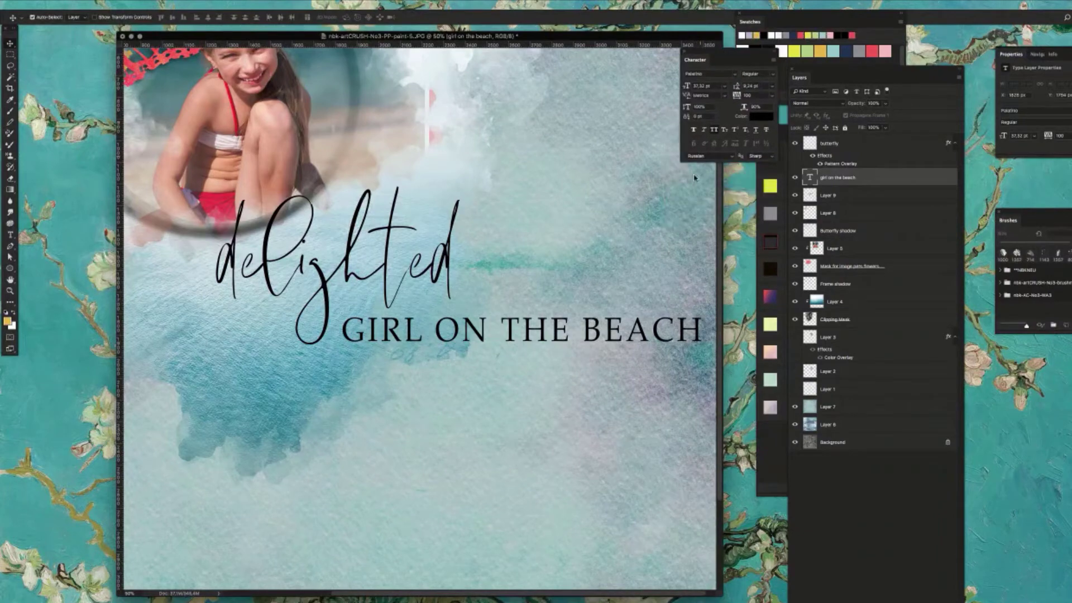
{"action": "left_click", "coordinate": [630, 294], "text": "alt"}
{"action": "left_click", "coordinate": [630, 294], "text": "alt"}
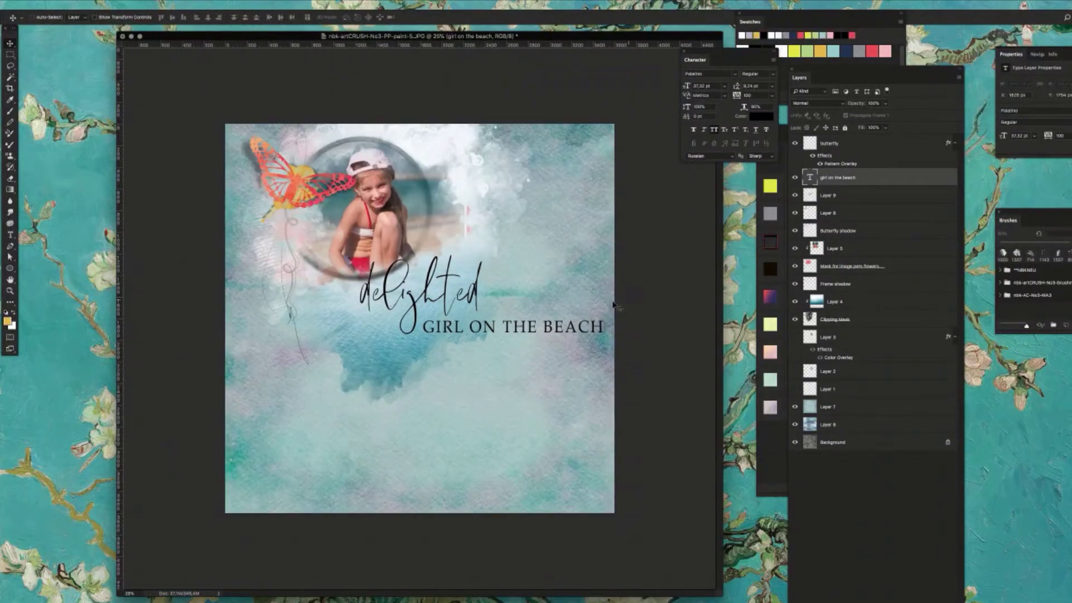
- Scale the "girl on the beach" line down to about 24.5 pt and place it just below the end of "delighted"
{"action": "key", "text": "ctrl+t"}
{"action": "left_click_drag", "start_coordinate": [604, 340], "coordinate": [537, 327]}
{"action": "key", "text": "Return"}
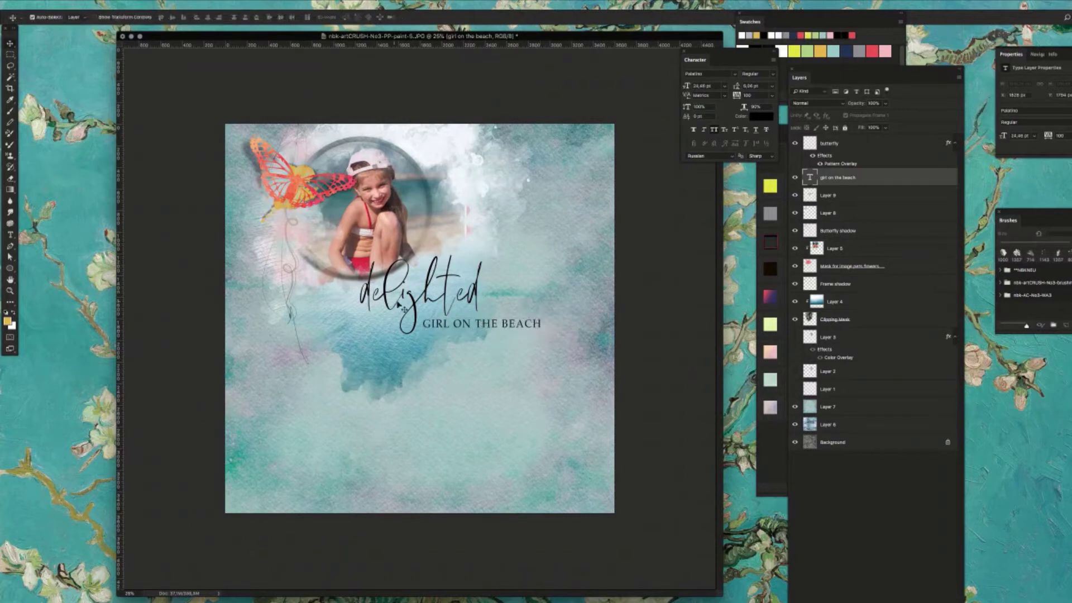
{"action": "mouse_move", "coordinate": [474, 337]}
{"action": "left_mouse_down"}
{"action": "mouse_move", "coordinate": [487, 363]}
{"action": "mouse_move", "coordinate": [471, 333]}
{"action": "left_mouse_up"}
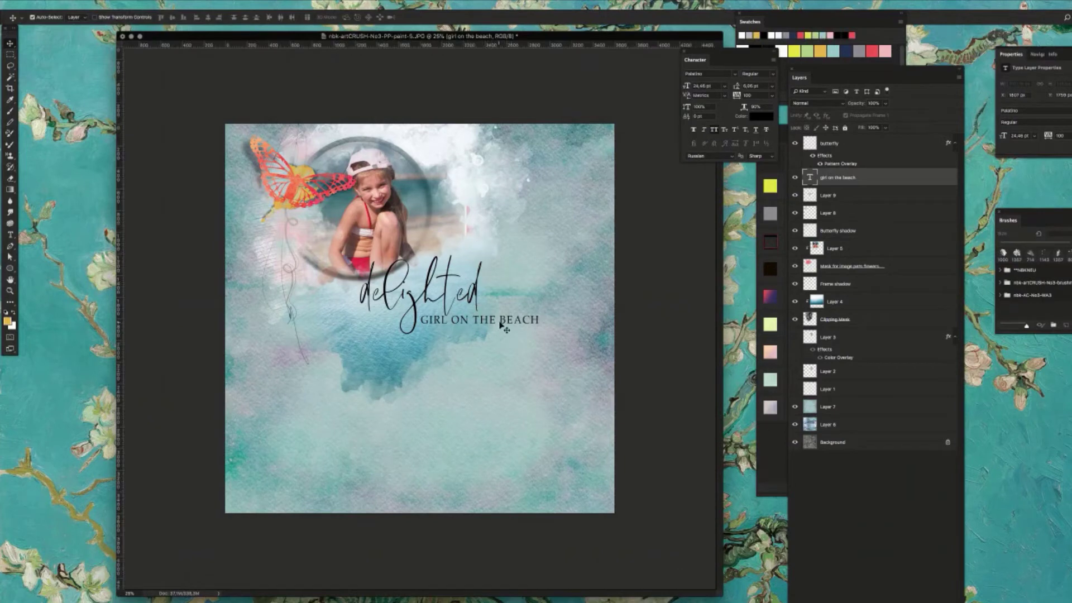
{"action": "left_click_drag", "start_coordinate": [506, 322], "coordinate": [514, 327]}
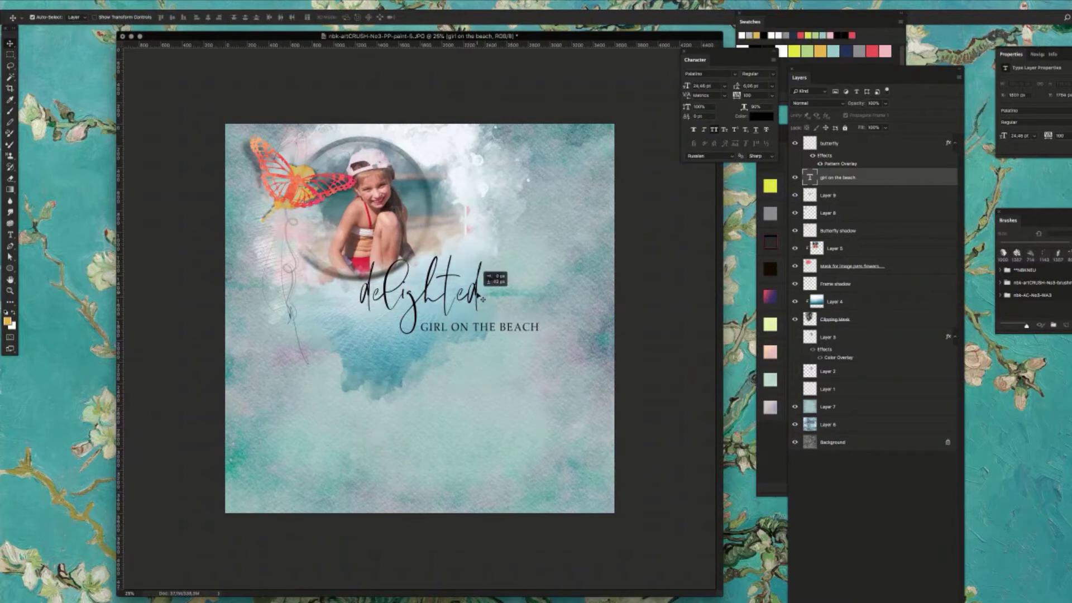
{"action": "left_click", "coordinate": [494, 303]}
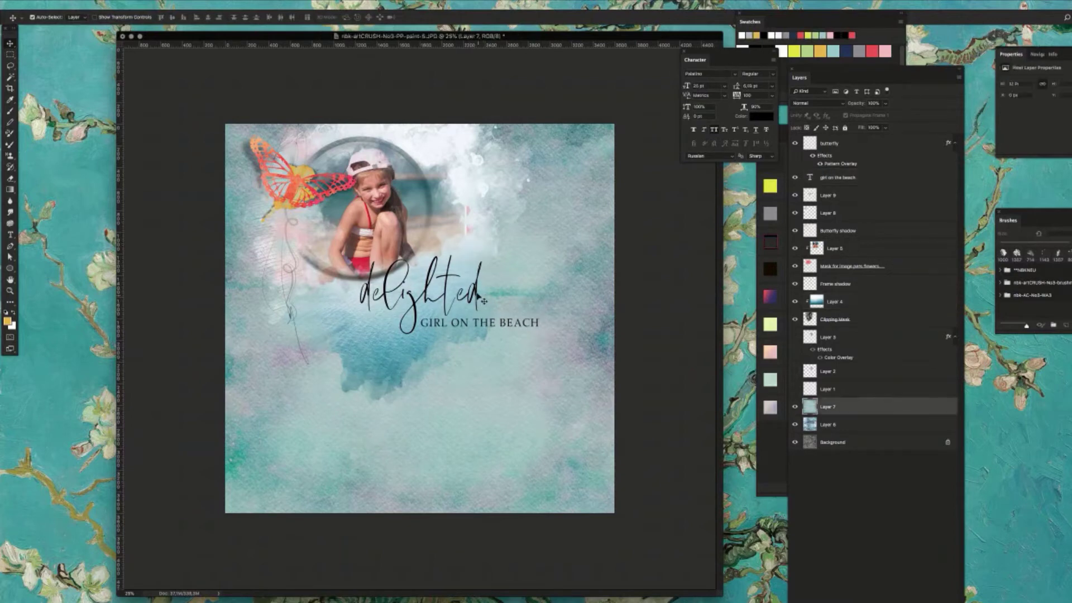
{"action": "left_click_drag", "start_coordinate": [482, 296], "coordinate": [478, 294]}
{"action": "left_click_drag", "start_coordinate": [519, 327], "coordinate": [525, 331]}
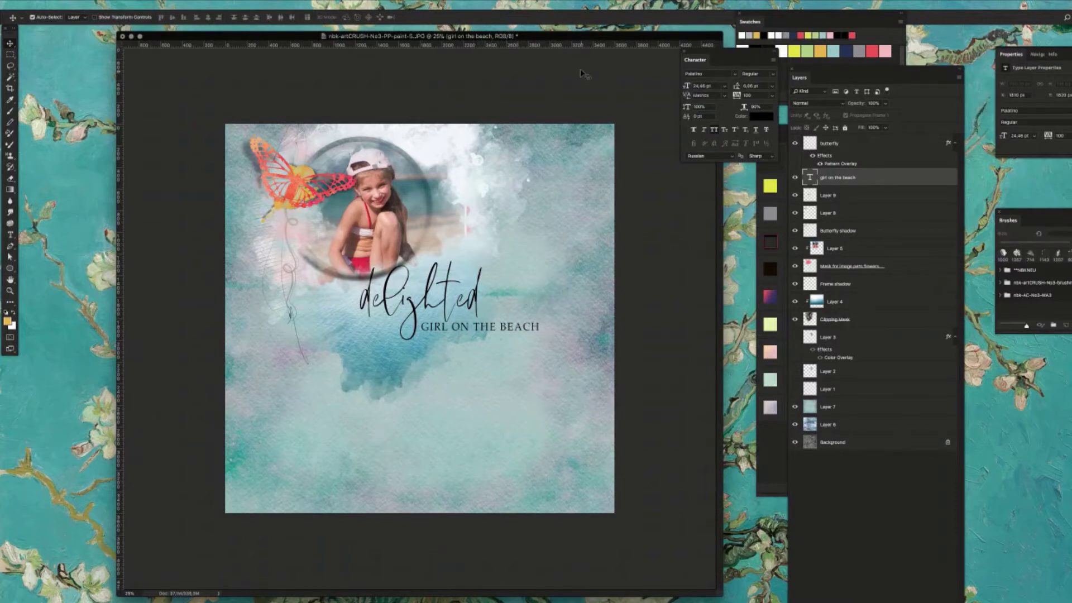
- Shift the layout window slightly aside, switch to Adobe Bridge and show the nbk-artCRUSH-No3-gessopieces folder
{"action": "left_click_drag", "start_coordinate": [579, 36], "coordinate": [587, 33]}
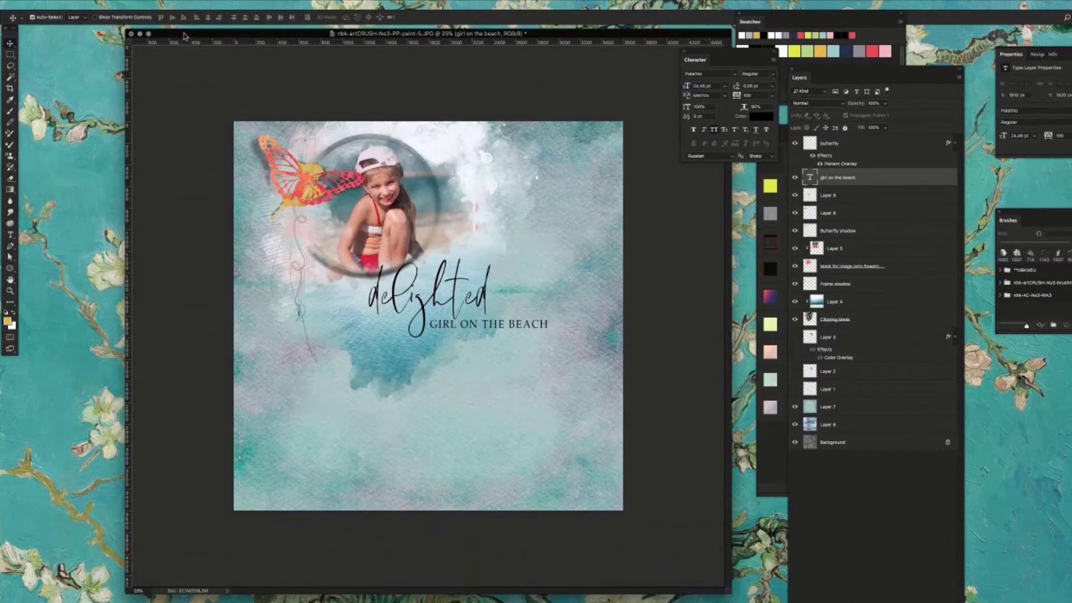
{"action": "mouse_move", "coordinate": [184, 36]}
{"action": "left_mouse_down"}
{"action": "mouse_move", "coordinate": [219, 35]}
{"action": "mouse_move", "coordinate": [205, 35]}
{"action": "left_mouse_up"}
{"action": "key", "text": "super+Tab"}
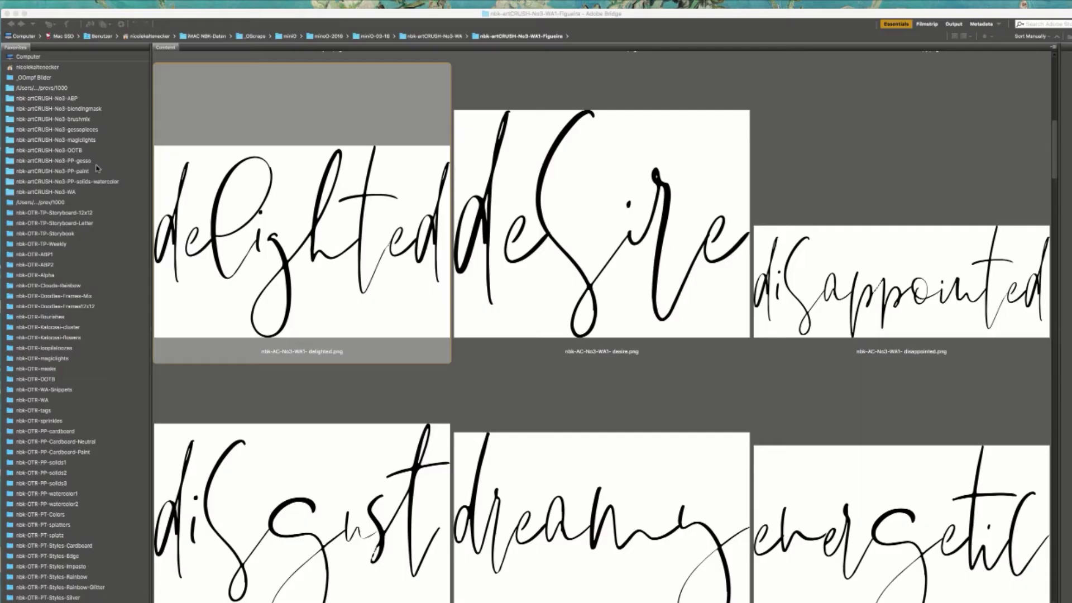
{"action": "left_click", "coordinate": [91, 162]}
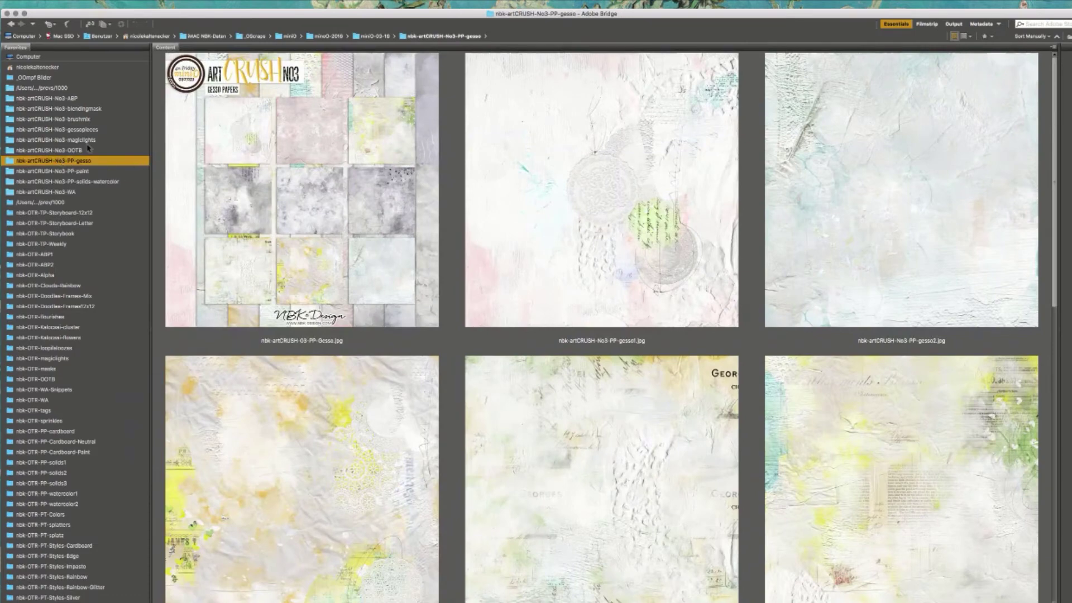
{"action": "left_click", "coordinate": [97, 130]}
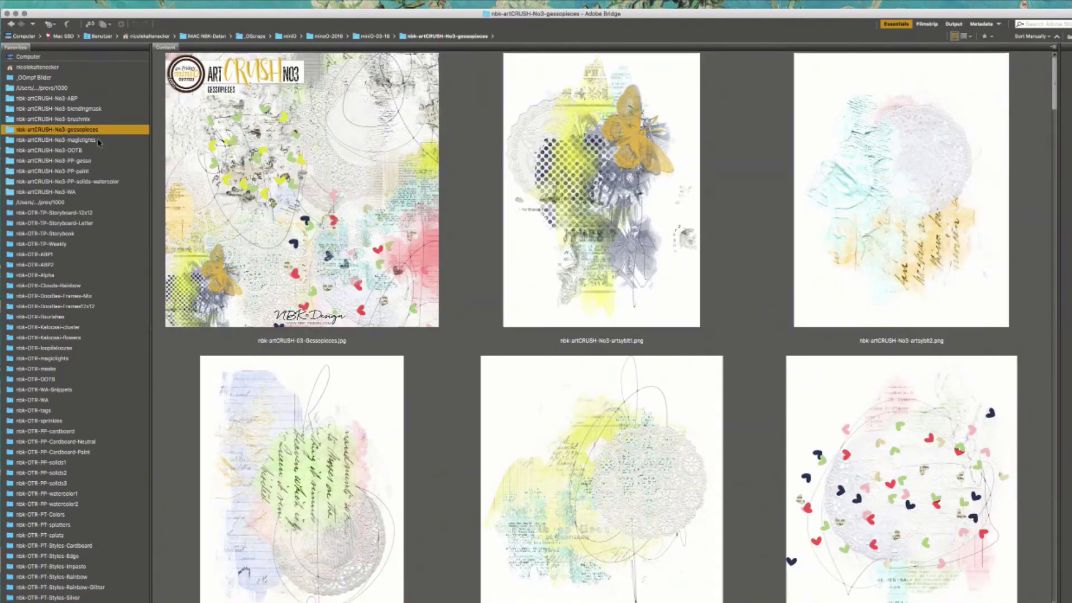
- Find nbk-artCRUSH-No3-gessopieces7.png among the gesso pieces and open it in Photoshop
{"action": "left_click", "coordinate": [1043, 105]}
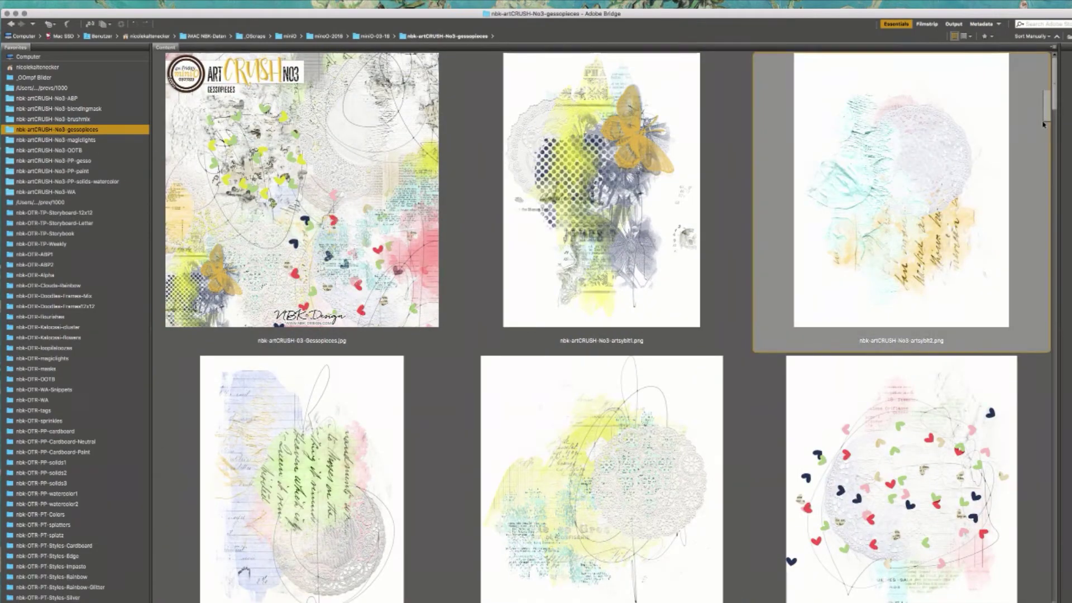
{"action": "scroll", "coordinate": [1054, 113], "scroll_direction": "down", "scroll_amount": 2}
{"action": "left_click_drag", "start_coordinate": [1053, 113], "coordinate": [971, 272]}
{"action": "scroll", "coordinate": [962, 296], "scroll_direction": "down", "scroll_amount": 9}
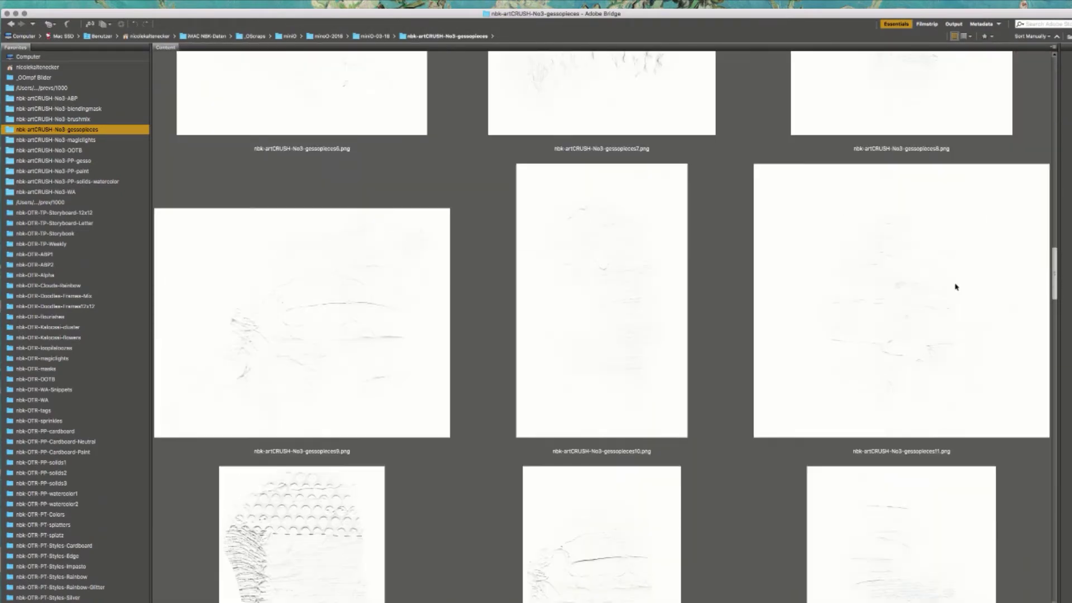
{"action": "scroll", "coordinate": [685, 242], "scroll_direction": "up", "scroll_amount": 8}
{"action": "left_click", "coordinate": [685, 244]}
{"action": "key", "text": "super+Tab"}
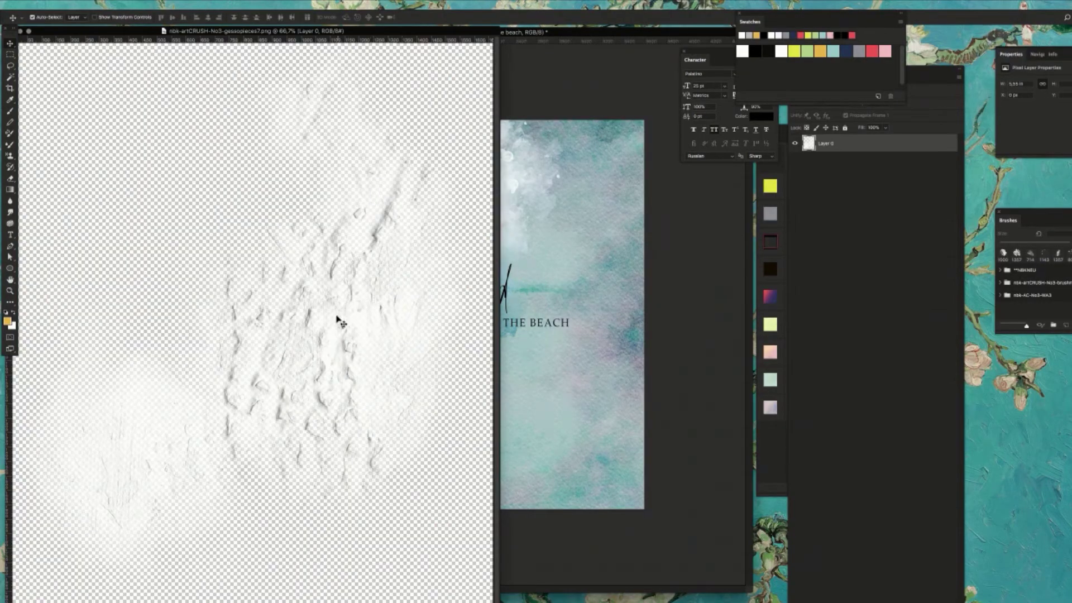
- Bring the gesso piece into the beach layout and put its layer directly below the "girl on the beach" text
{"action": "left_click_drag", "start_coordinate": [342, 322], "coordinate": [494, 338]}
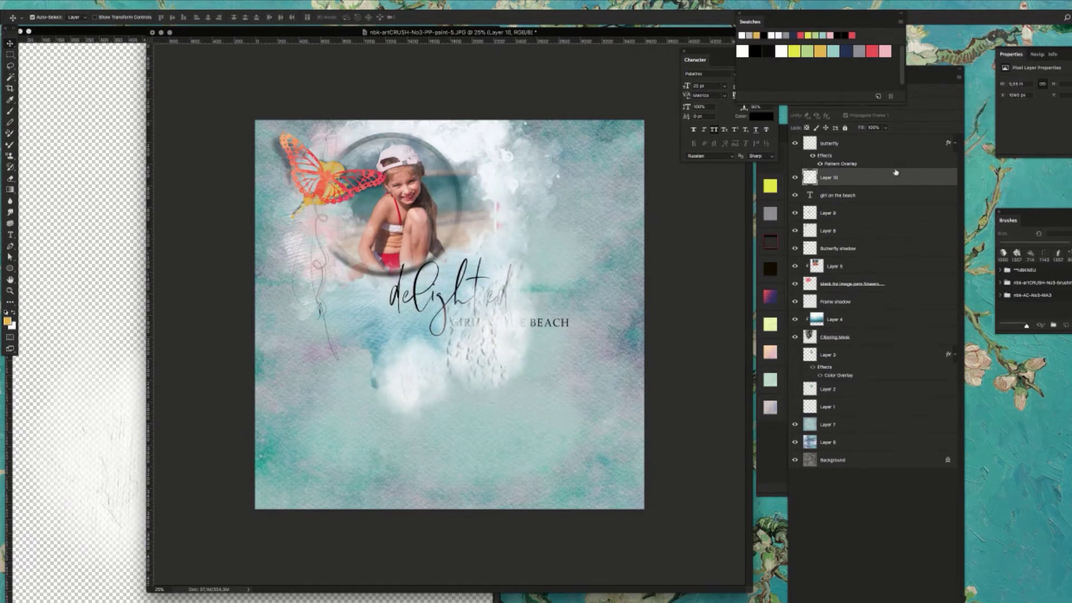
{"action": "left_click_drag", "start_coordinate": [896, 173], "coordinate": [901, 205]}
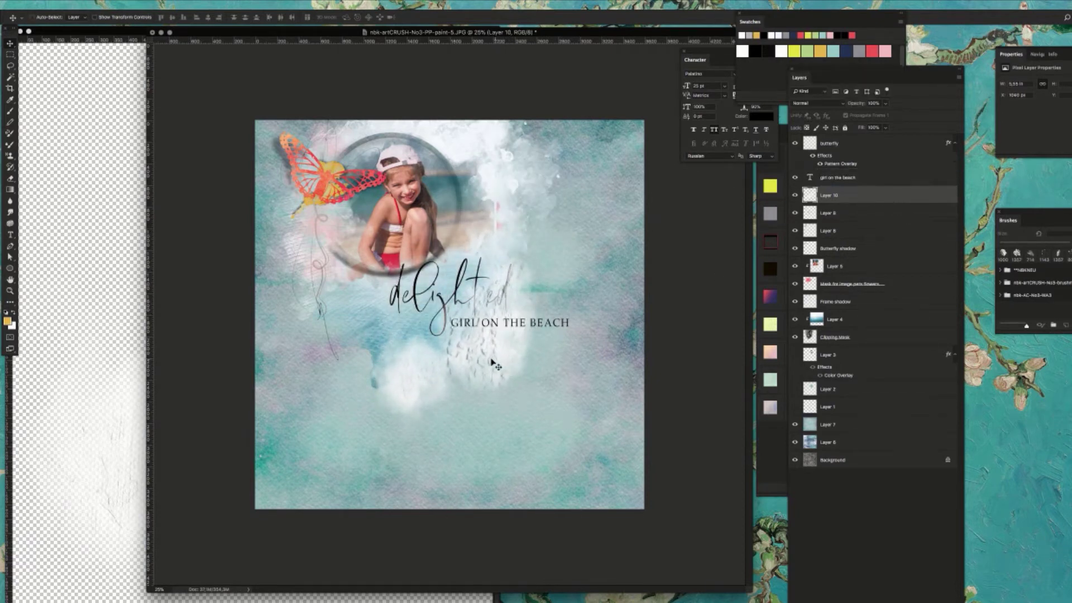
{"action": "left_click_drag", "start_coordinate": [495, 365], "coordinate": [530, 332]}
- Rotate the gesso piece counterclockwise and move it to the layout's upper edge, beside the framed photo
{"action": "key", "text": "ctrl+t"}
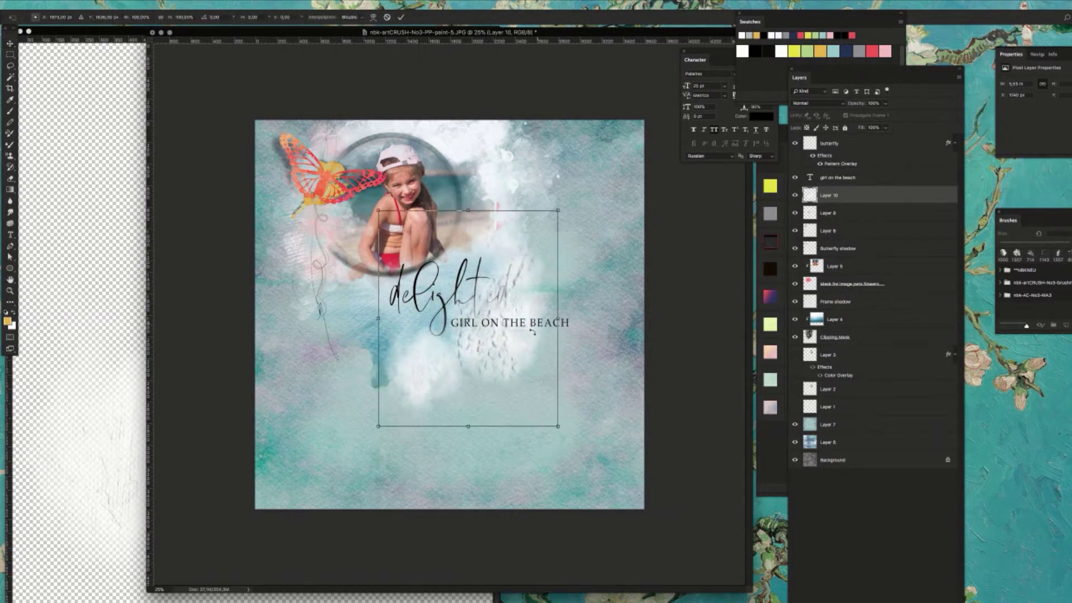
{"action": "left_click_drag", "start_coordinate": [573, 222], "coordinate": [527, 173]}
{"action": "left_click_drag", "start_coordinate": [530, 343], "coordinate": [521, 194]}
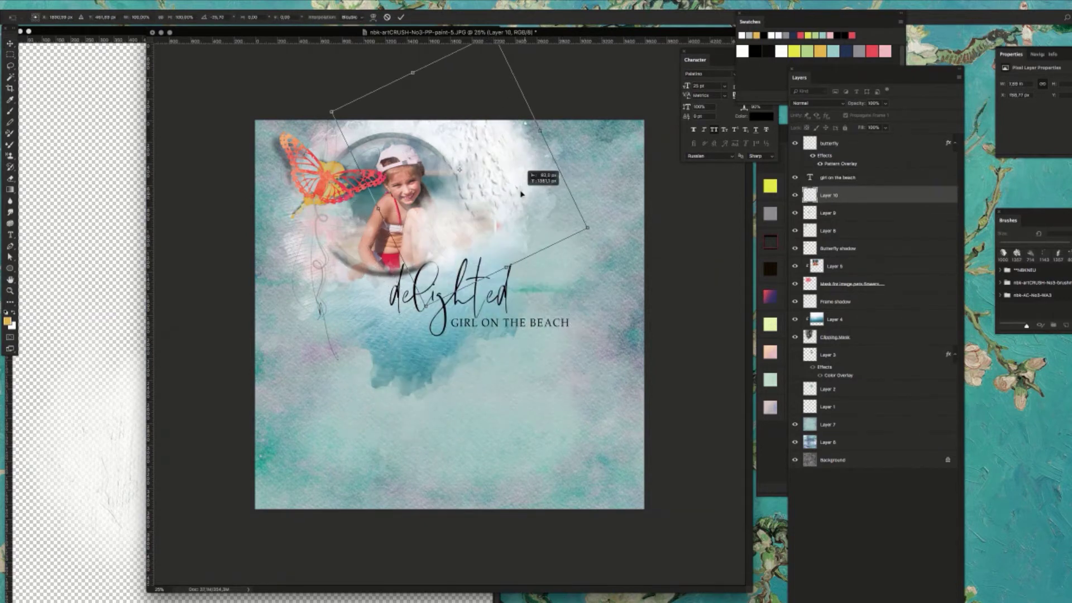
{"action": "left_click_drag", "start_coordinate": [594, 202], "coordinate": [544, 148]}
{"action": "left_click_drag", "start_coordinate": [506, 201], "coordinate": [524, 150]}
{"action": "key", "text": "Return"}
- Try Multiply and Color Burn on the gesso layer, settle on Linear Burn and fine-tune its position near the upper edge
{"action": "left_click", "coordinate": [817, 104]}
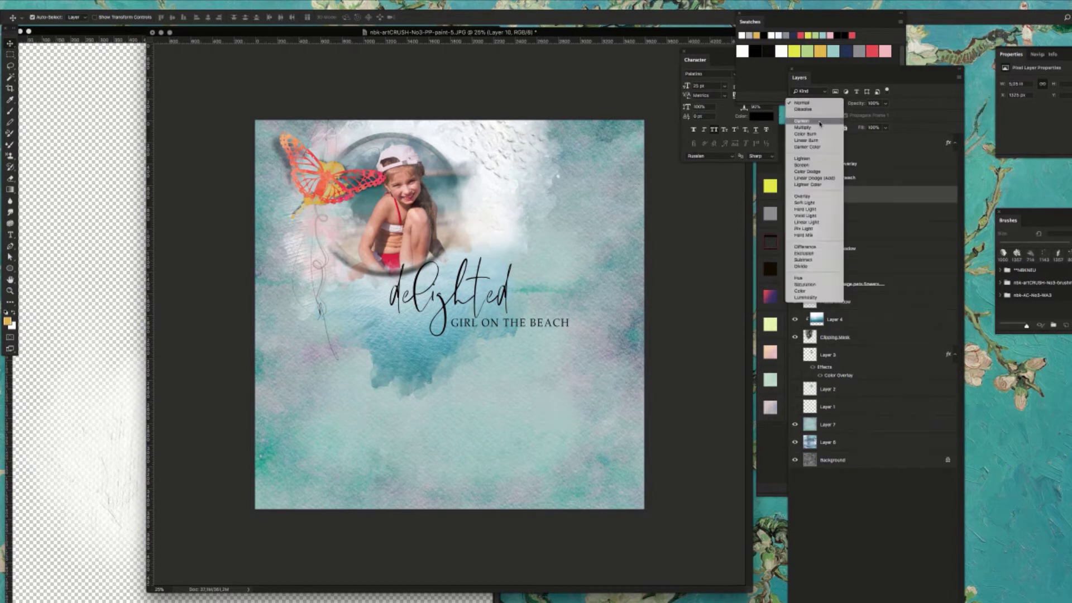
{"action": "left_click", "coordinate": [821, 119]}
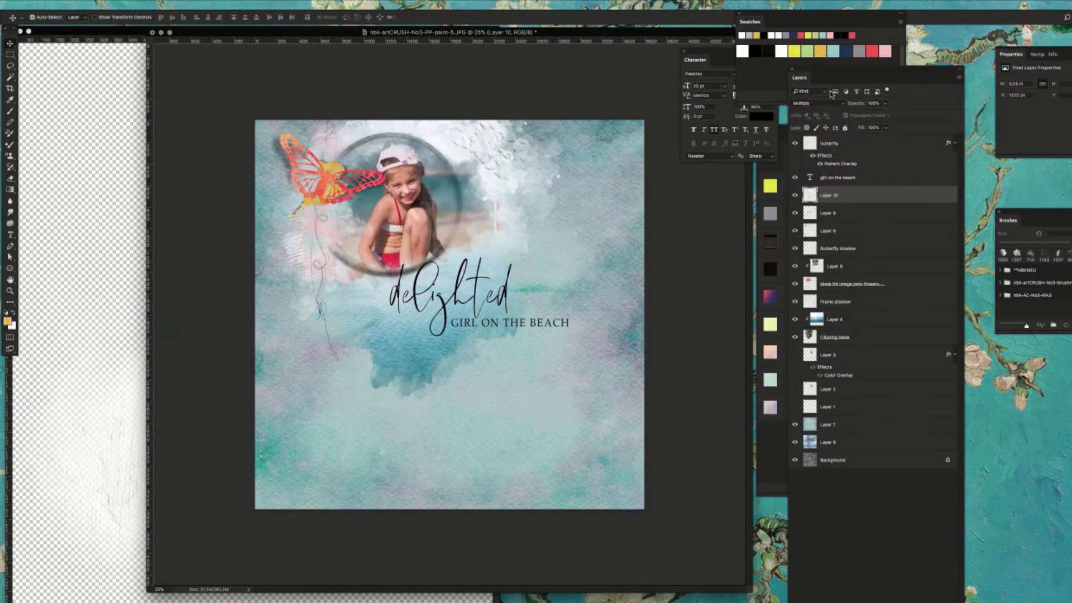
{"action": "left_click", "coordinate": [820, 104]}
{"action": "left_click", "coordinate": [824, 110]}
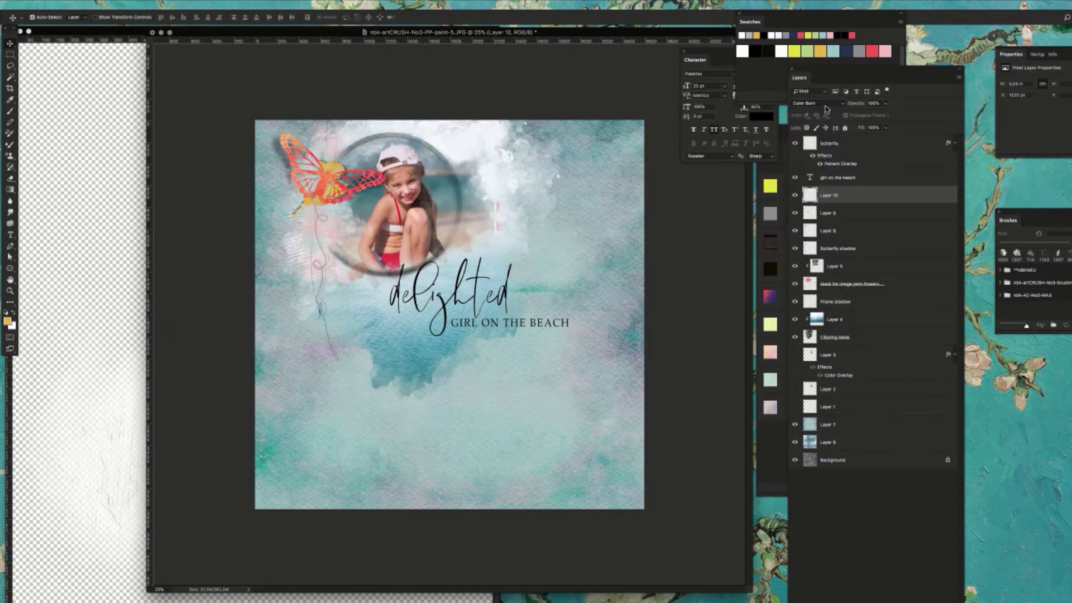
{"action": "left_click", "coordinate": [824, 104]}
{"action": "left_click", "coordinate": [825, 109]}
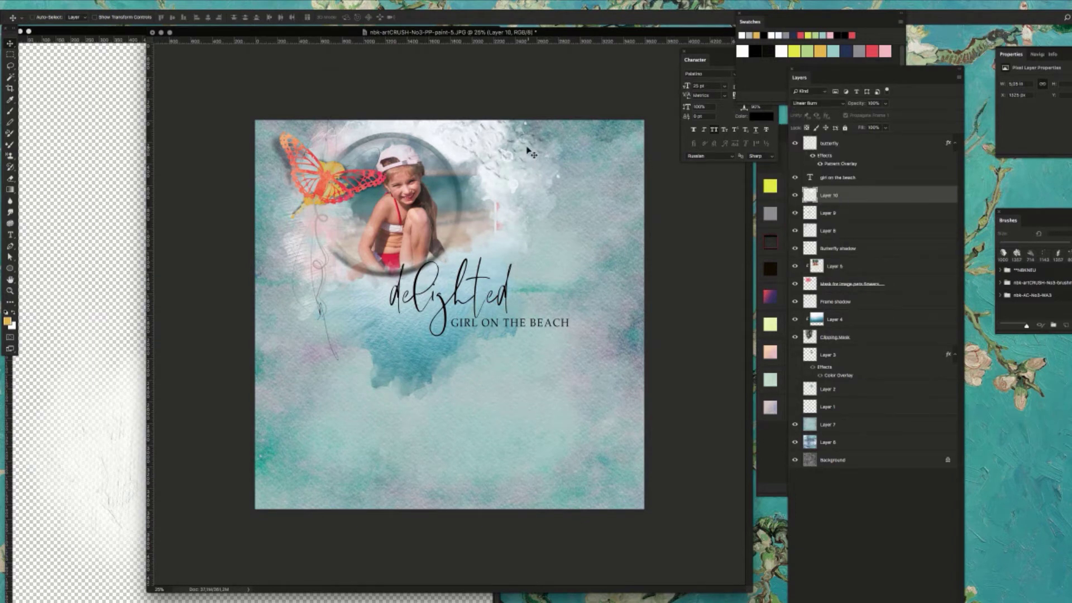
{"action": "mouse_move", "coordinate": [528, 148]}
{"action": "left_mouse_down"}
{"action": "mouse_move", "coordinate": [510, 143]}
{"action": "mouse_move", "coordinate": [535, 155]}
{"action": "left_mouse_up"}
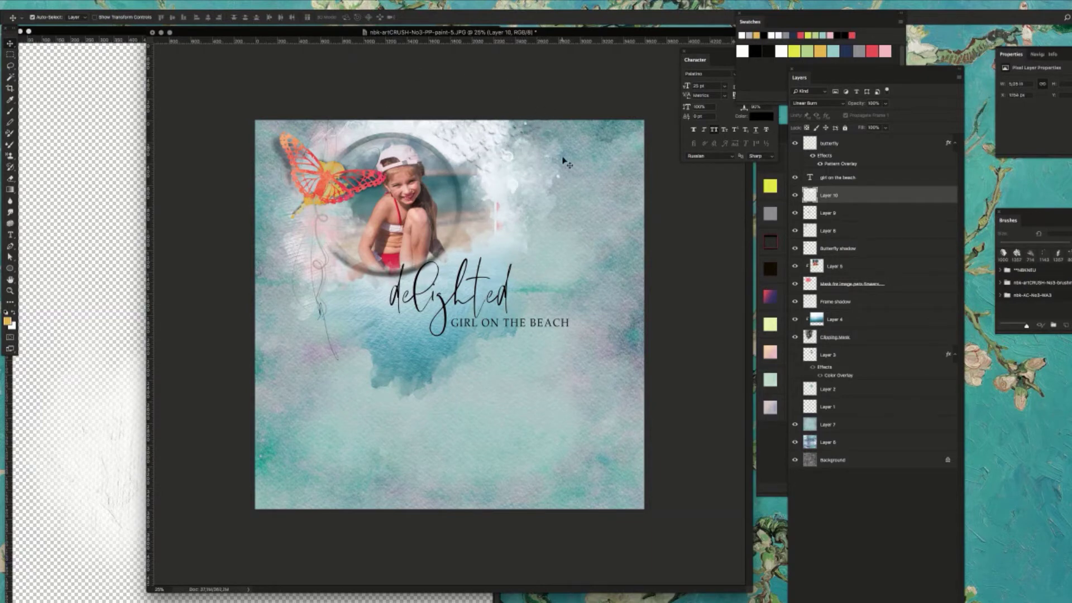
{"action": "left_click_drag", "start_coordinate": [489, 142], "coordinate": [478, 141]}
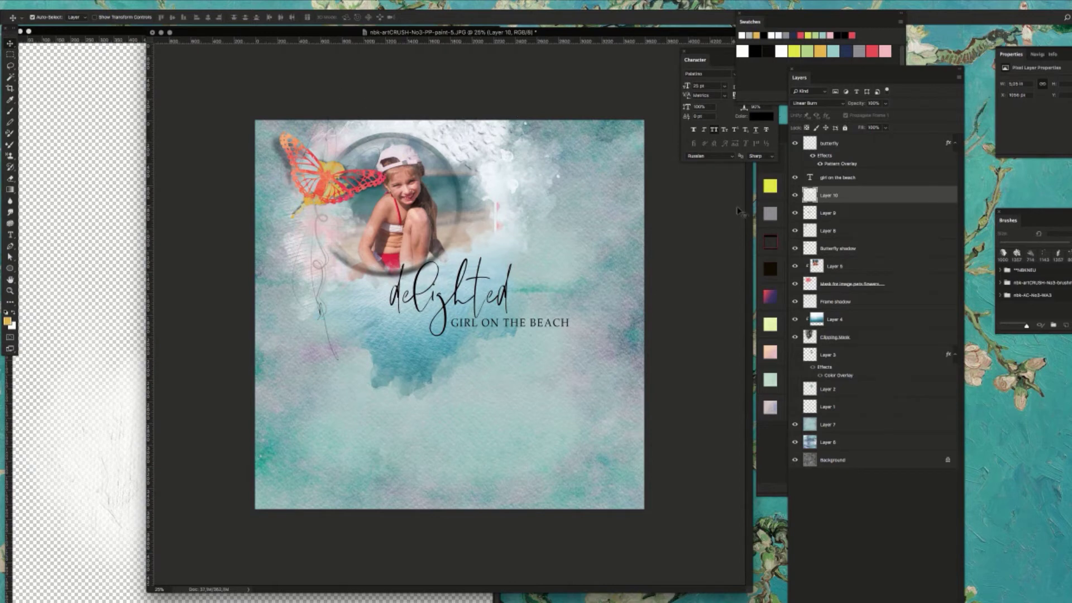
- Make the sea image layer, Layer 4, active in the layout and close the gesso piece document
{"action": "left_click", "coordinate": [818, 318]}
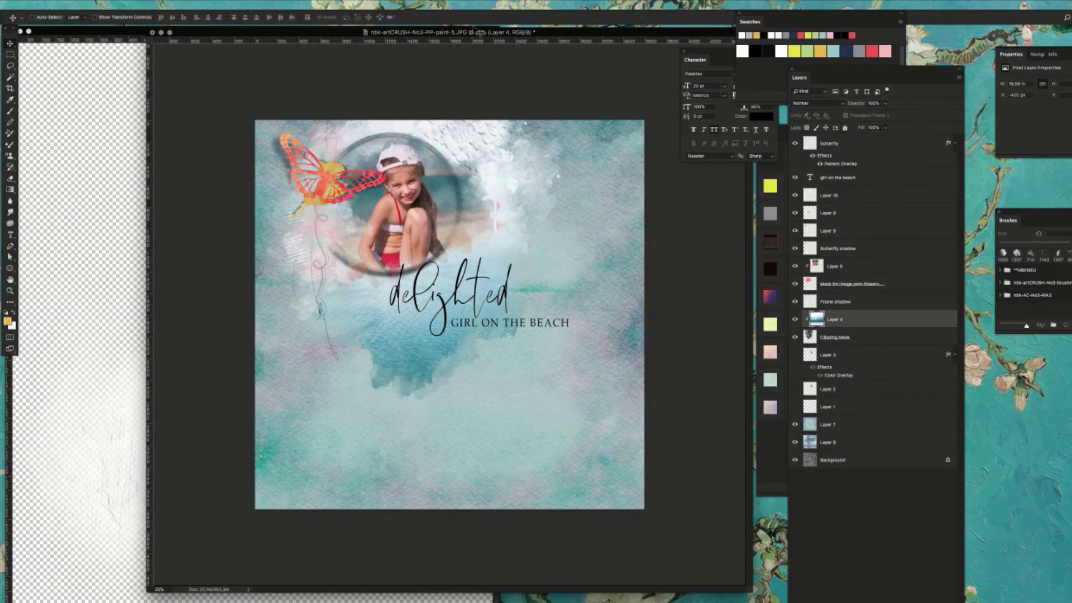
{"action": "key", "text": "ctrl+plus"}
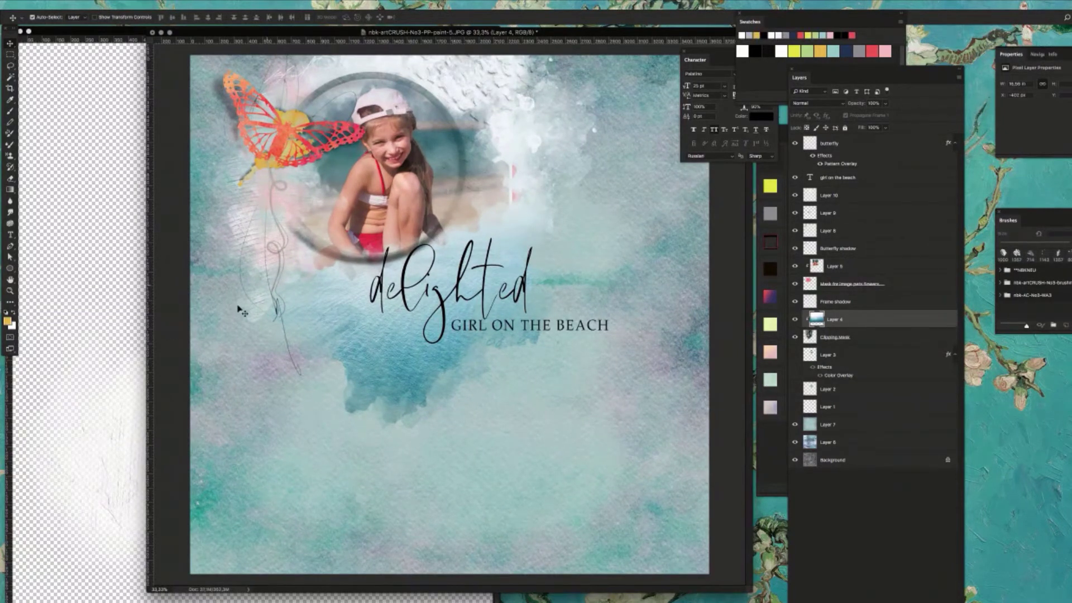
{"action": "left_click", "coordinate": [108, 324]}
{"action": "key", "text": "super+w"}
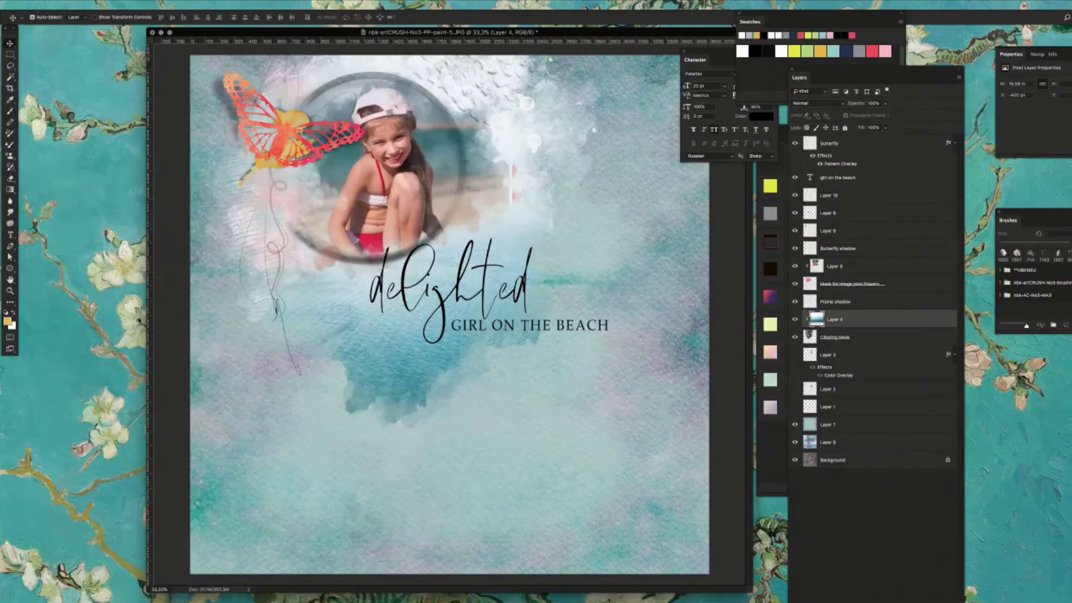
- Open the second inky scribble from the gessopieces folder in Bridge and copy it into the layout above Layer 4
{"action": "key", "text": "super+Tab"}
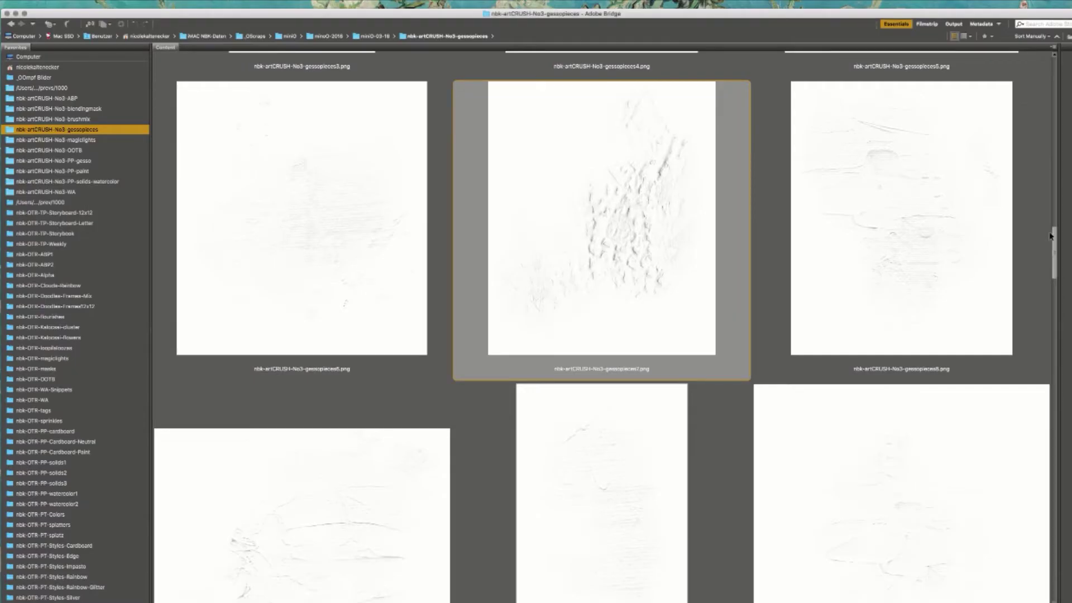
{"action": "left_click_drag", "start_coordinate": [1056, 249], "coordinate": [1033, 364]}
{"action": "double_click", "coordinate": [373, 220]}
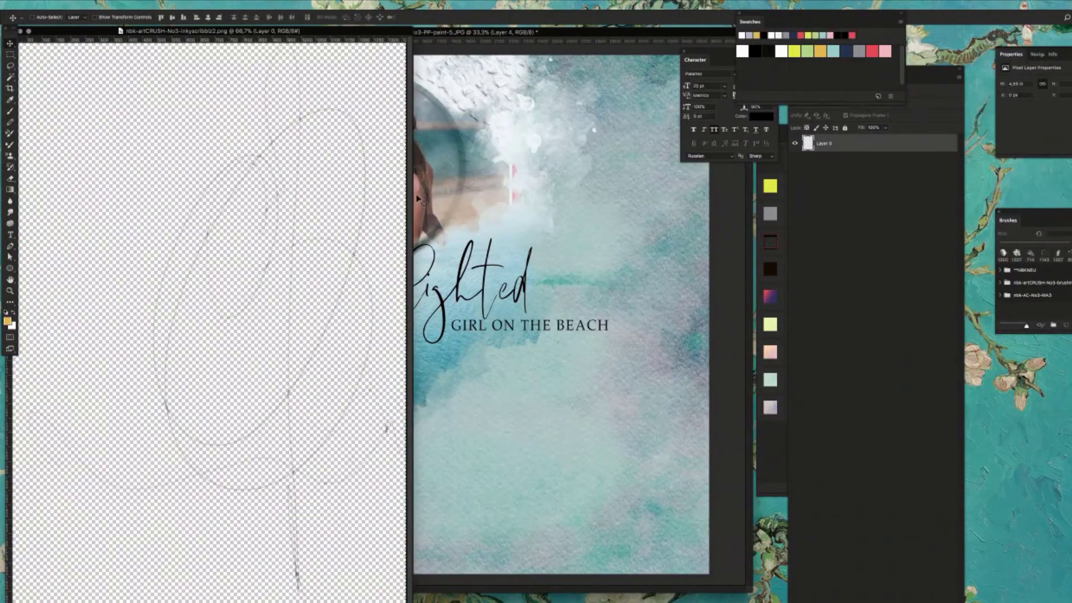
{"action": "key", "text": "super+c"}
{"action": "key", "text": "super+w"}
{"action": "key", "text": "super+v"}
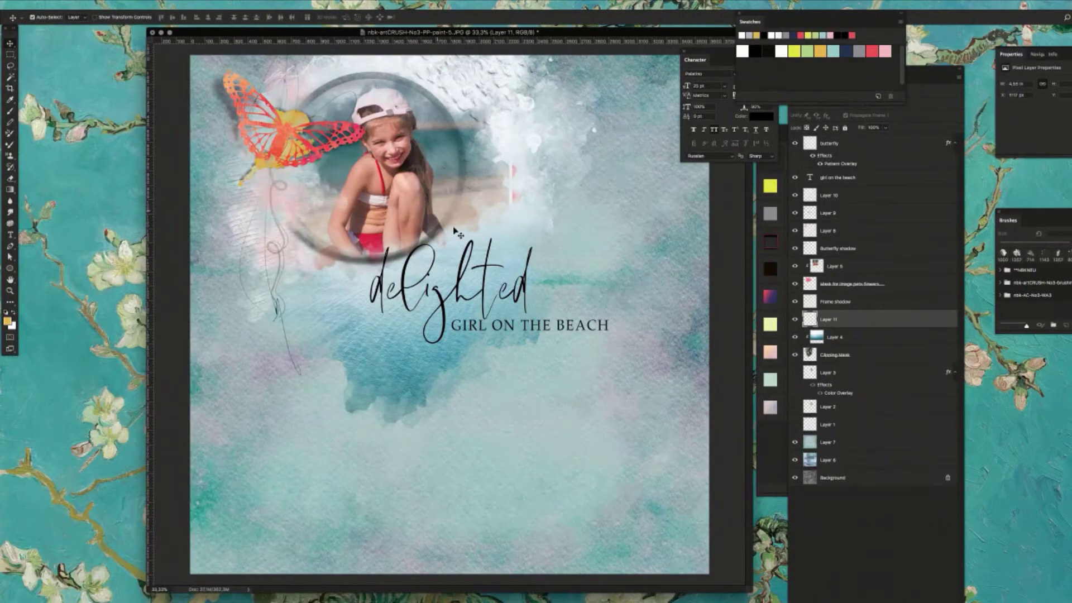
- Move the inky scribble behind the "delighted" title and across the photo's lower edge, and inspect it up close
{"action": "mouse_move", "coordinate": [508, 347]}
{"action": "left_mouse_down"}
{"action": "mouse_move", "coordinate": [521, 194]}
{"action": "mouse_move", "coordinate": [517, 290]}
{"action": "mouse_move", "coordinate": [492, 308]}
{"action": "mouse_move", "coordinate": [355, 250]}
{"action": "mouse_move", "coordinate": [314, 206]}
{"action": "mouse_move", "coordinate": [376, 122]}
{"action": "mouse_move", "coordinate": [469, 78]}
{"action": "mouse_move", "coordinate": [493, 81]}
{"action": "mouse_move", "coordinate": [507, 184]}
{"action": "mouse_move", "coordinate": [495, 288]}
{"action": "mouse_move", "coordinate": [475, 262]}
{"action": "left_mouse_up"}
{"action": "scroll", "coordinate": [484, 231], "scroll_direction": "up", "scroll_amount": 6}
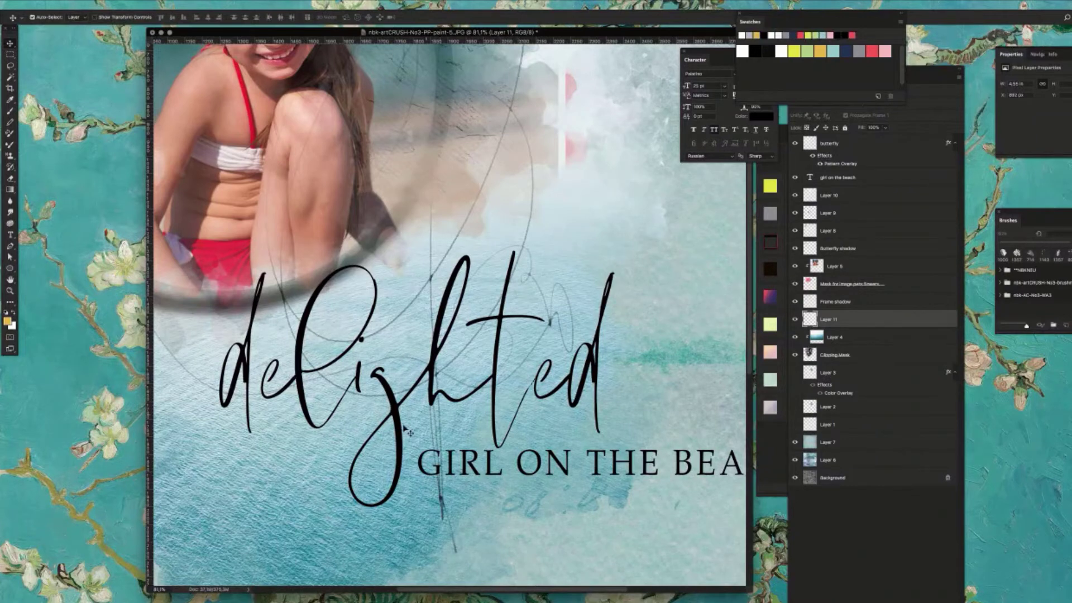
{"action": "scroll", "coordinate": [422, 334], "scroll_direction": "left", "scroll_amount": 2}
{"action": "scroll", "coordinate": [422, 334], "scroll_direction": "up", "scroll_amount": 1}
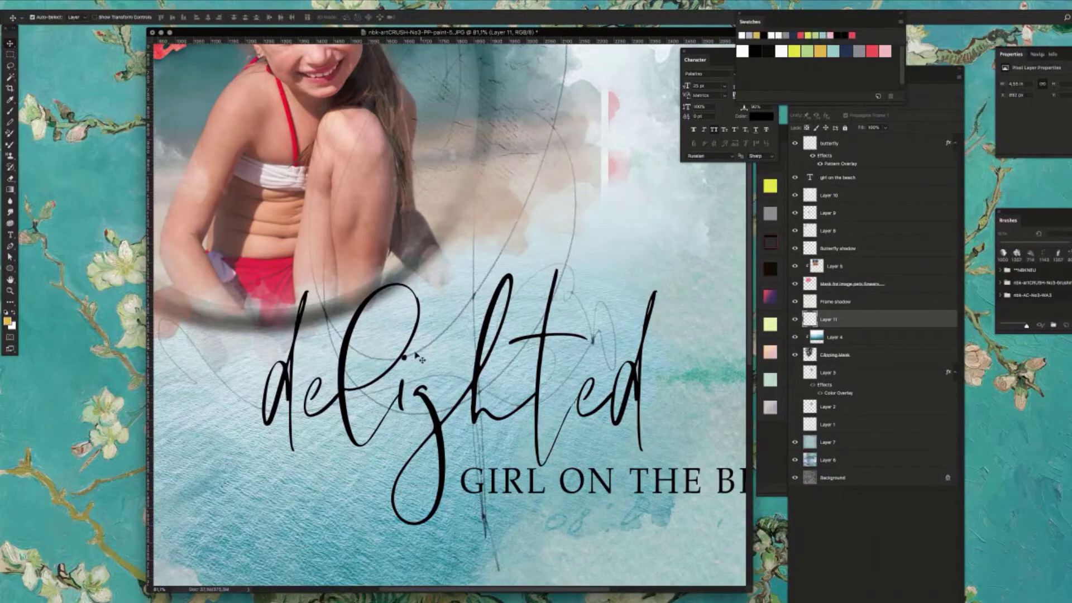
- Select Layer 9, which holds the "delighted" word art
{"action": "left_click", "coordinate": [356, 337]}
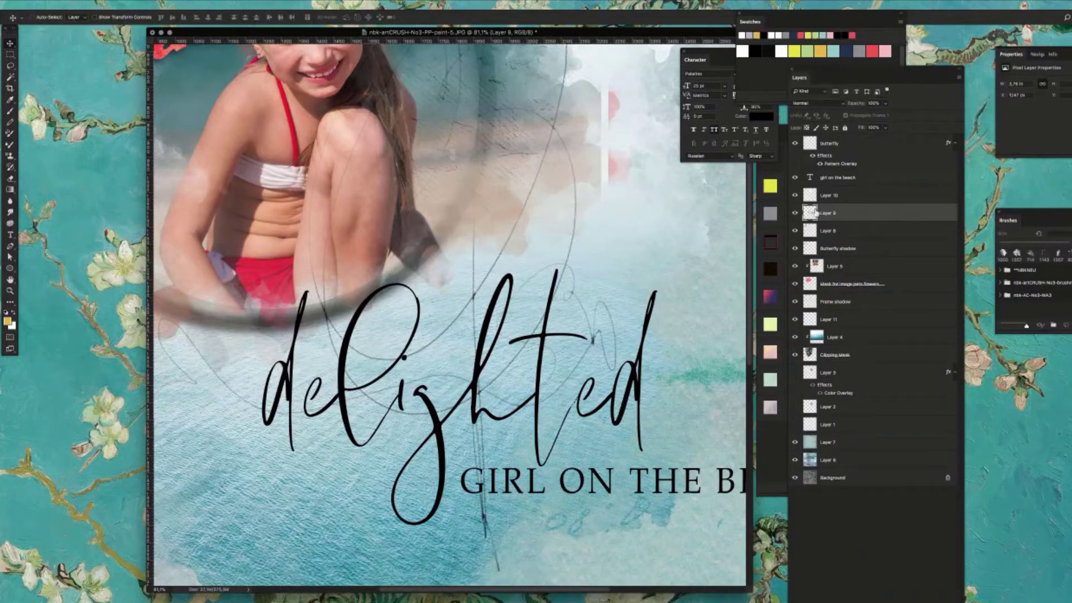
{"action": "key", "text": "ctrl+t"}
{"action": "key", "text": "Return"}
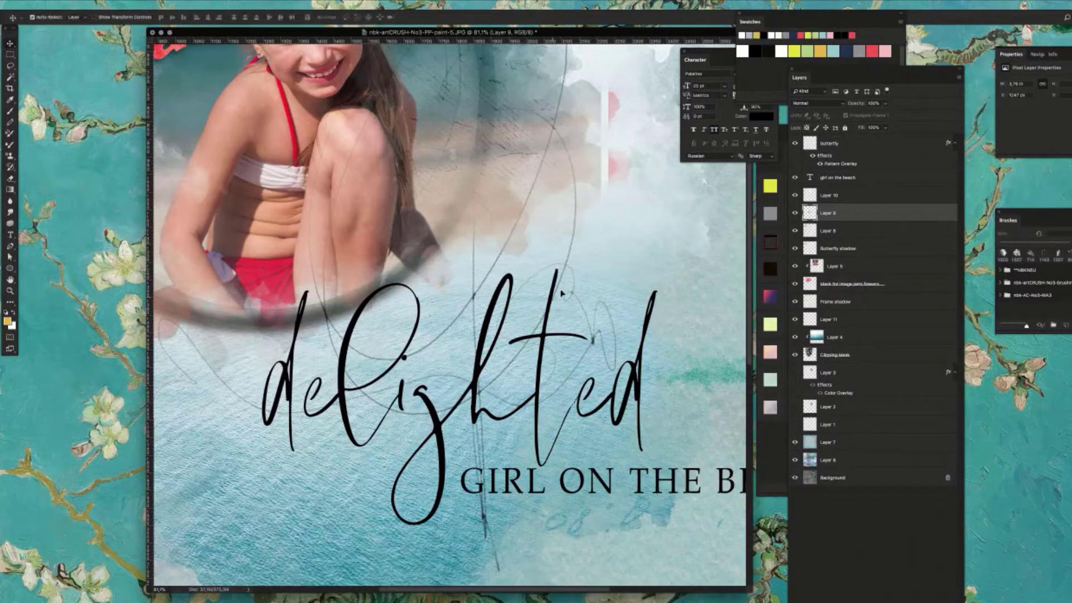
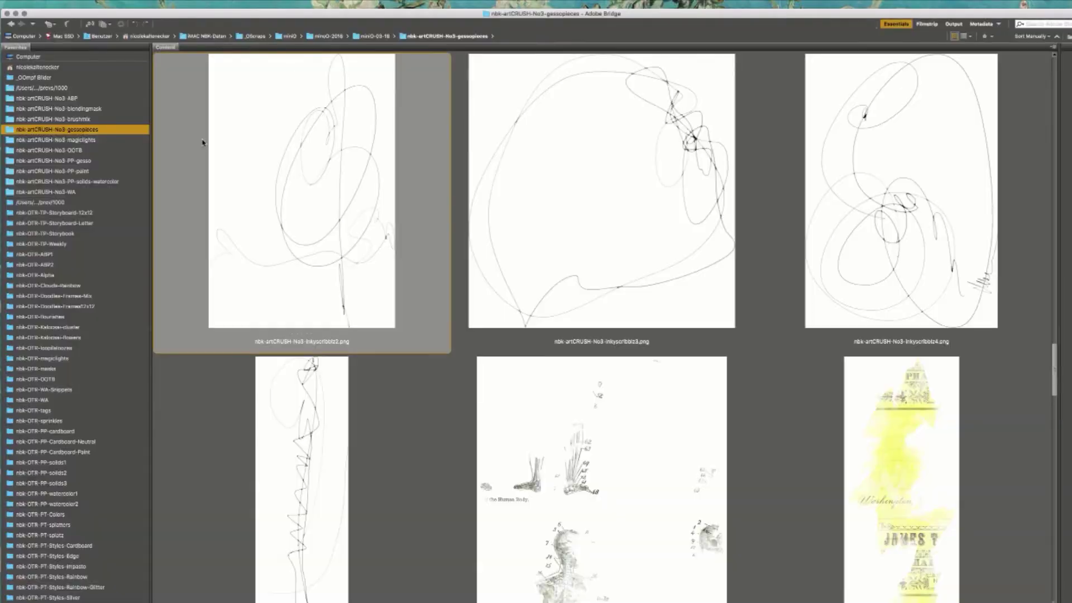
- Look through the gesso pieces in Bridge and open the small ink splatter nbk-artCRUSH-No3-brushmix9.png from the brushmix folder
{"action": "scroll", "coordinate": [1042, 361], "scroll_direction": "down", "scroll_amount": 20}
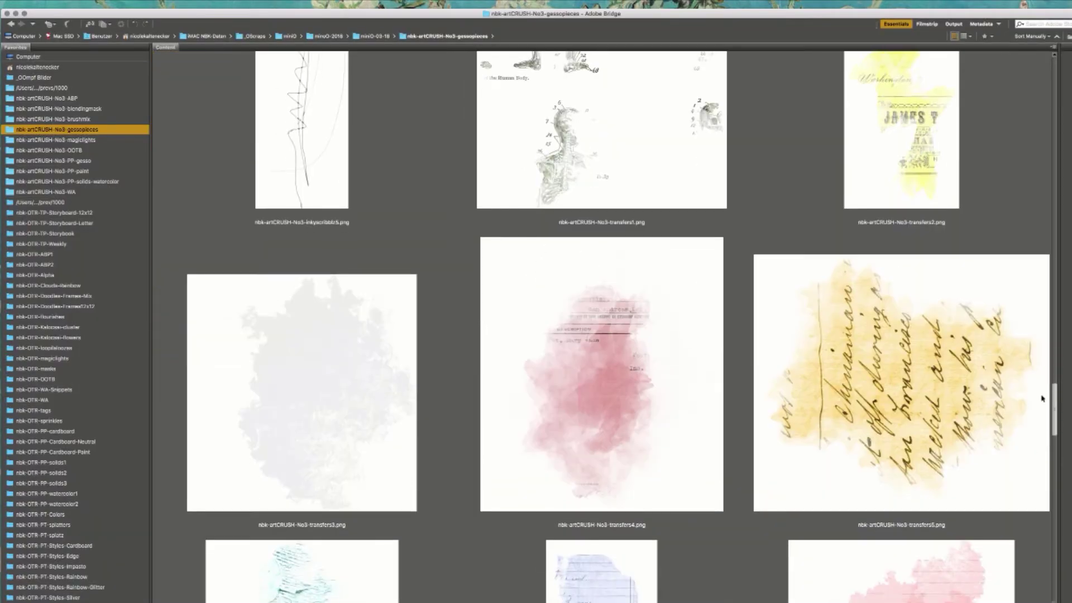
{"action": "scroll", "coordinate": [1015, 491], "scroll_direction": "down", "scroll_amount": 10}
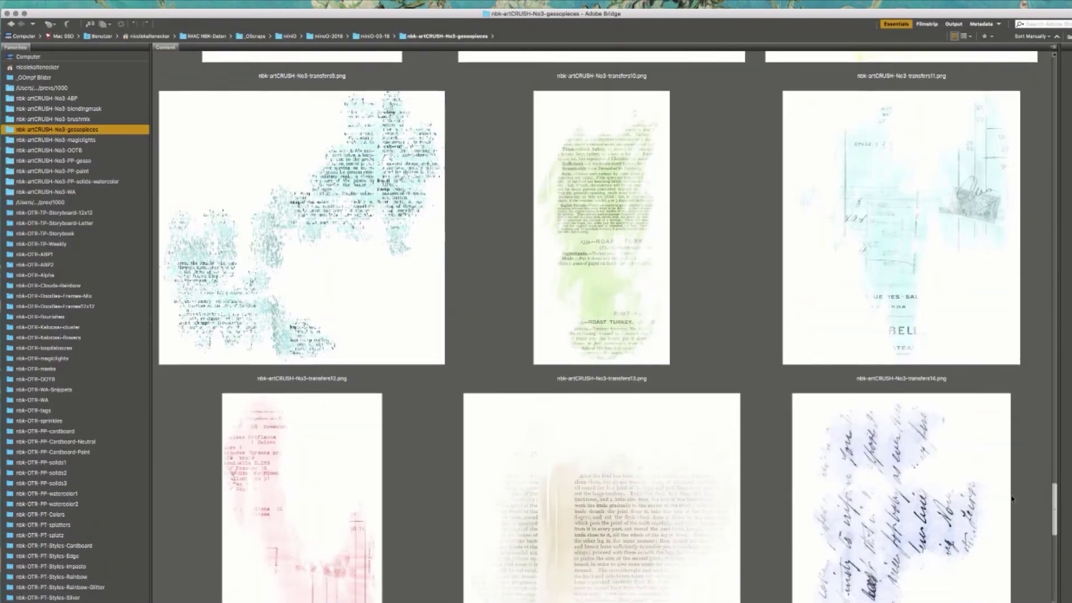
{"action": "scroll", "coordinate": [1008, 535], "scroll_direction": "down", "scroll_amount": 5}
{"action": "scroll", "coordinate": [929, 237], "scroll_direction": "up", "scroll_amount": 20}
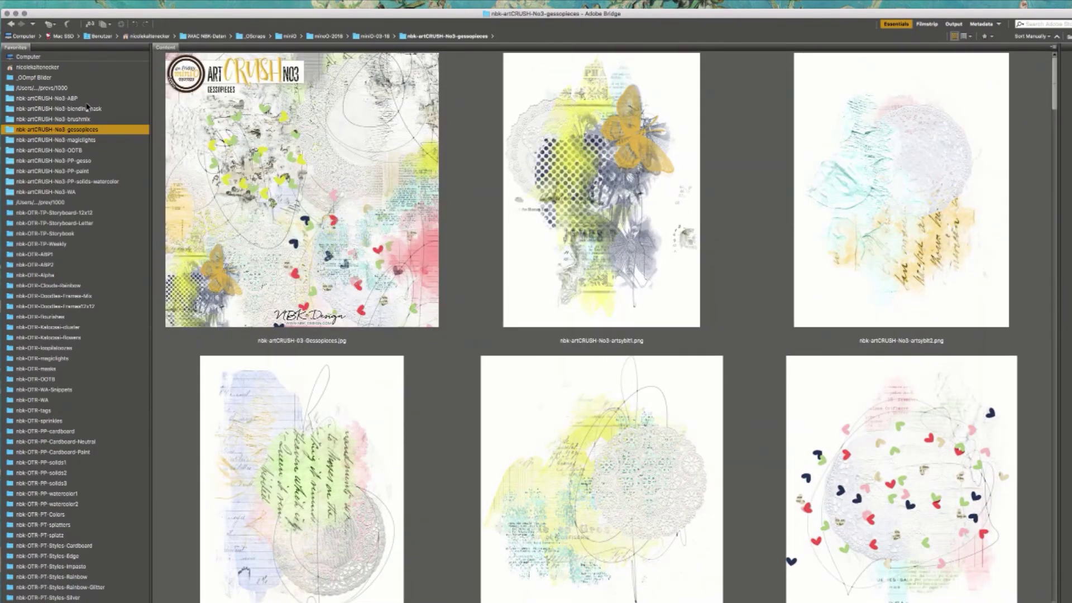
{"action": "left_click", "coordinate": [87, 119]}
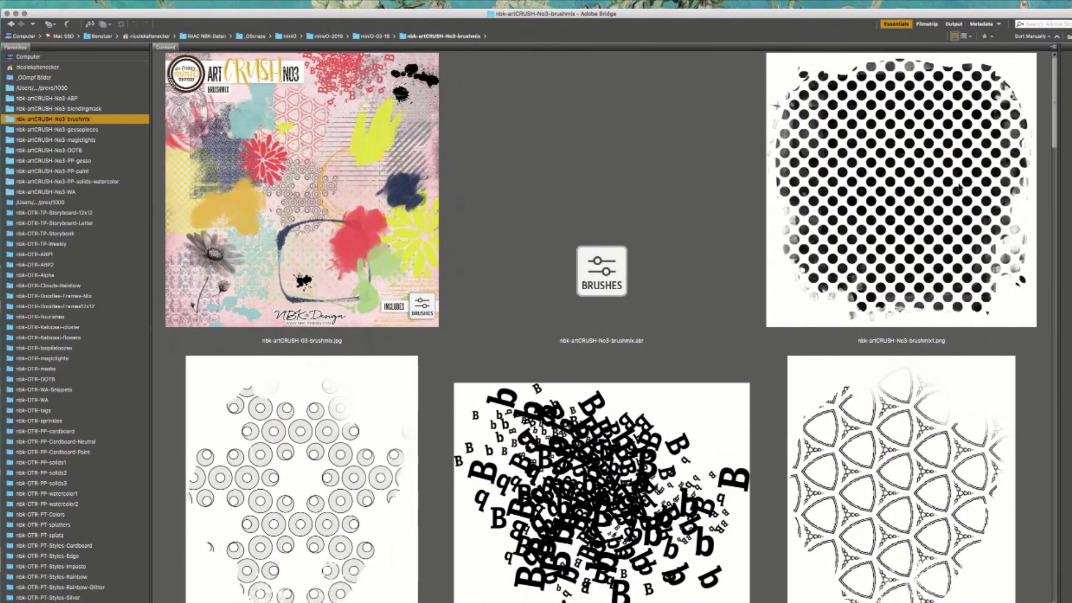
{"action": "scroll", "coordinate": [1008, 234], "scroll_direction": "down", "scroll_amount": 10}
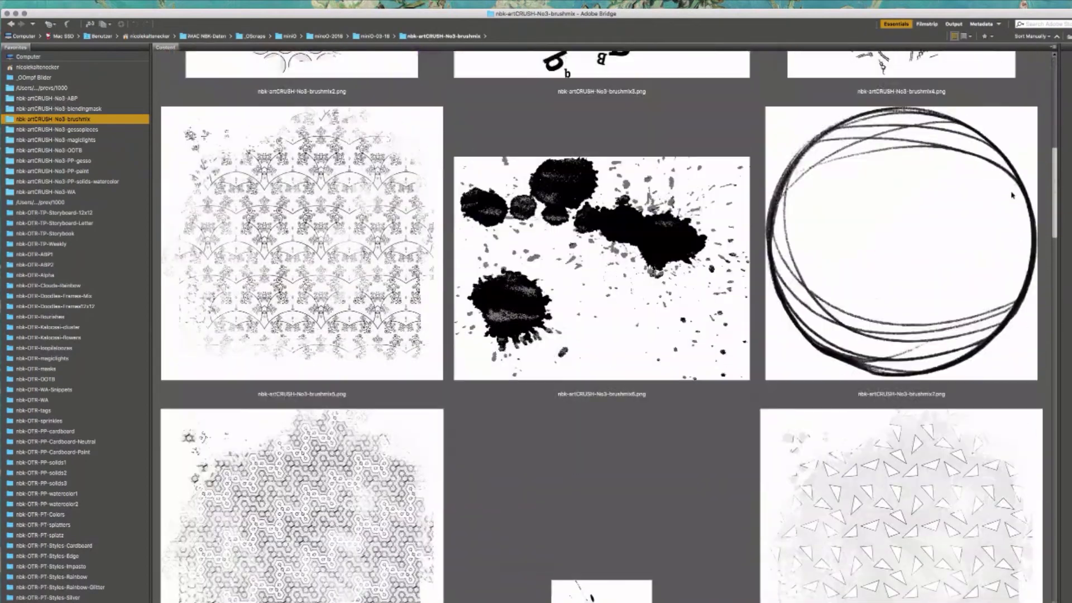
{"action": "scroll", "coordinate": [1008, 235], "scroll_direction": "down", "scroll_amount": 6}
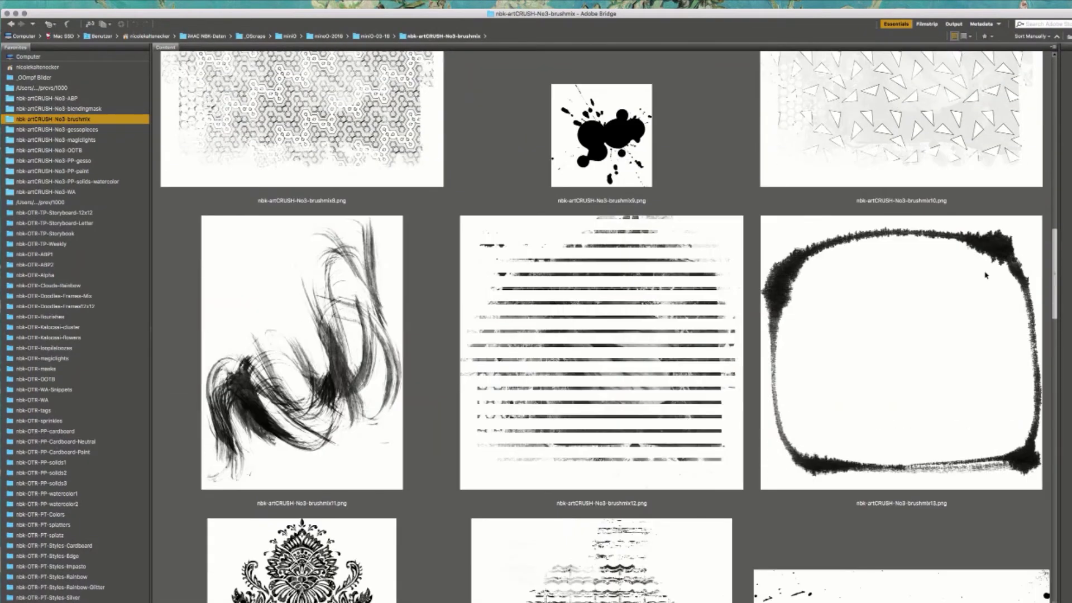
{"action": "scroll", "coordinate": [979, 305], "scroll_direction": "down", "scroll_amount": 5}
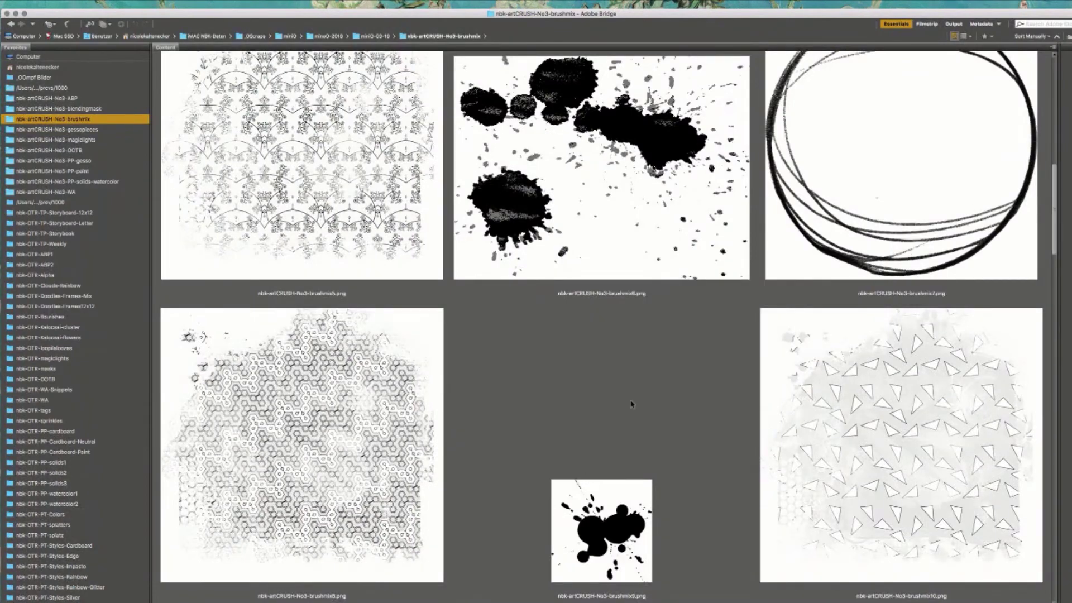
{"action": "left_click", "coordinate": [595, 543]}
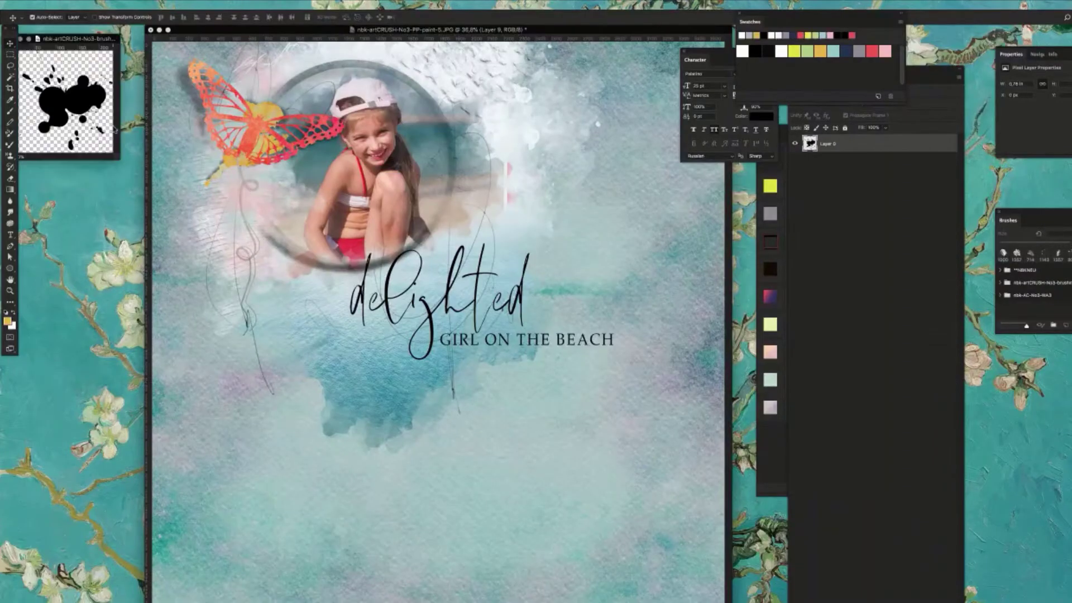
- Copy the small splatter into the layout, shrink and tilt it below the end of "GIRL ON THE BEACH", lower its opacity and close its source document
{"action": "mouse_move", "coordinate": [84, 104]}
{"action": "left_mouse_down"}
{"action": "mouse_move", "coordinate": [581, 220]}
{"action": "mouse_move", "coordinate": [543, 325]}
{"action": "mouse_move", "coordinate": [614, 373]}
{"action": "mouse_move", "coordinate": [626, 325]}
{"action": "mouse_move", "coordinate": [618, 335]}
{"action": "left_mouse_up"}
{"action": "key", "text": "super+t"}
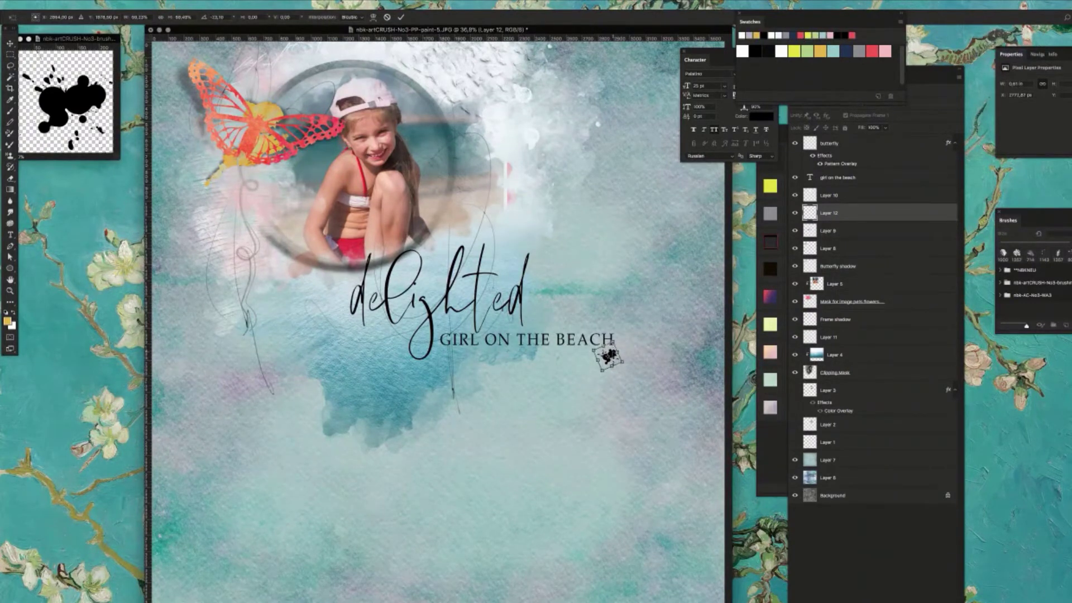
{"action": "key", "text": "Return"}
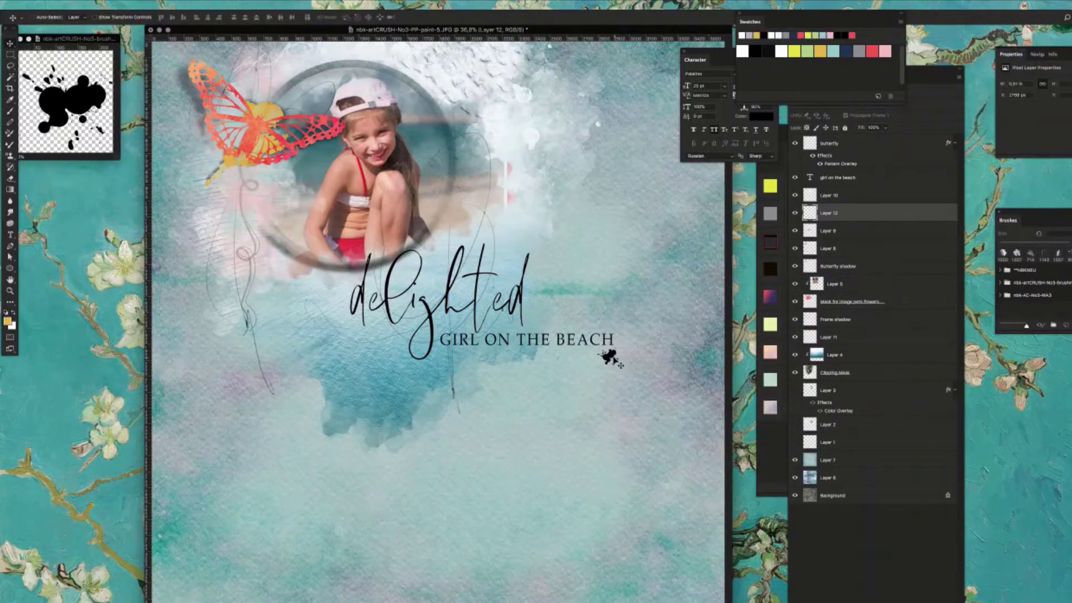
{"action": "left_click_drag", "start_coordinate": [610, 358], "coordinate": [614, 353]}
{"action": "key", "text": "7"}
{"action": "left_click_drag", "start_coordinate": [98, 39], "coordinate": [128, 60]}
{"action": "left_click", "coordinate": [57, 59]}
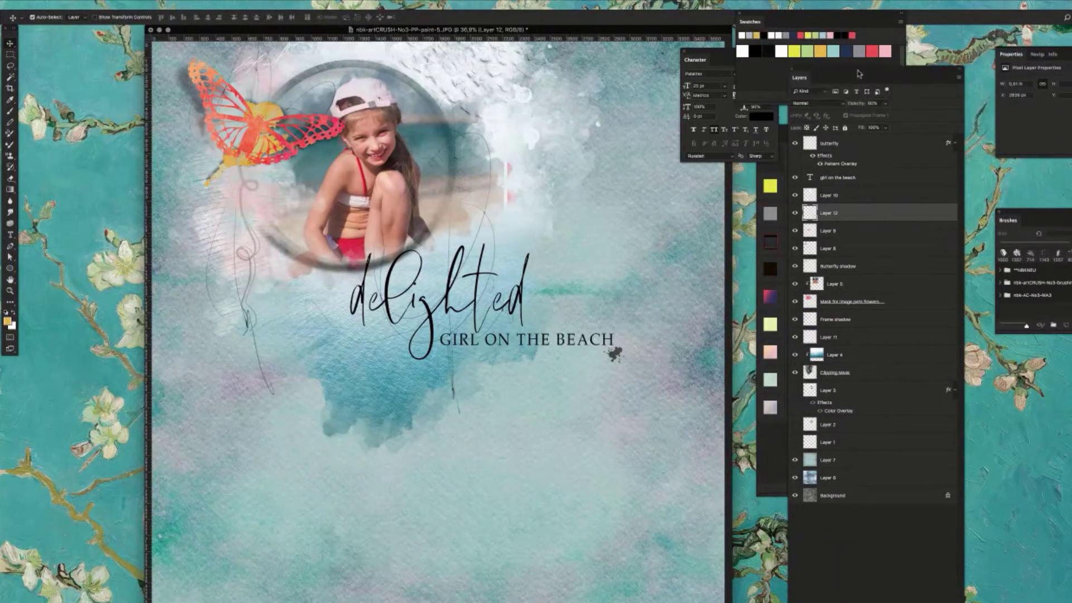
- Try the Multiply and Linear Burn blend modes on the small splatter layer and settle on Color Burn
{"action": "left_click_drag", "start_coordinate": [843, 70], "coordinate": [835, 44]}
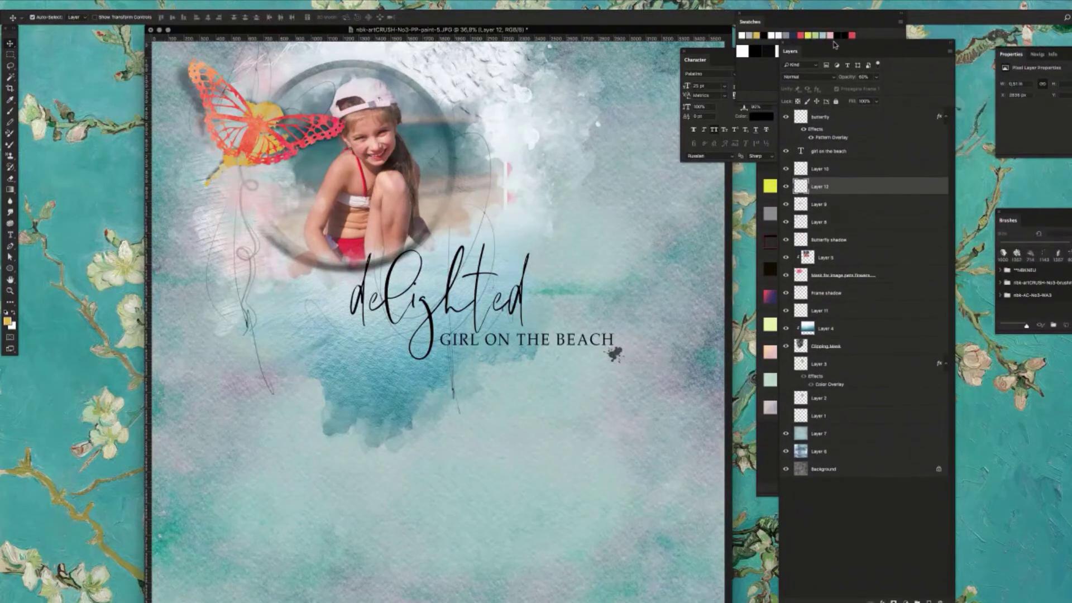
{"action": "left_click", "coordinate": [810, 77]}
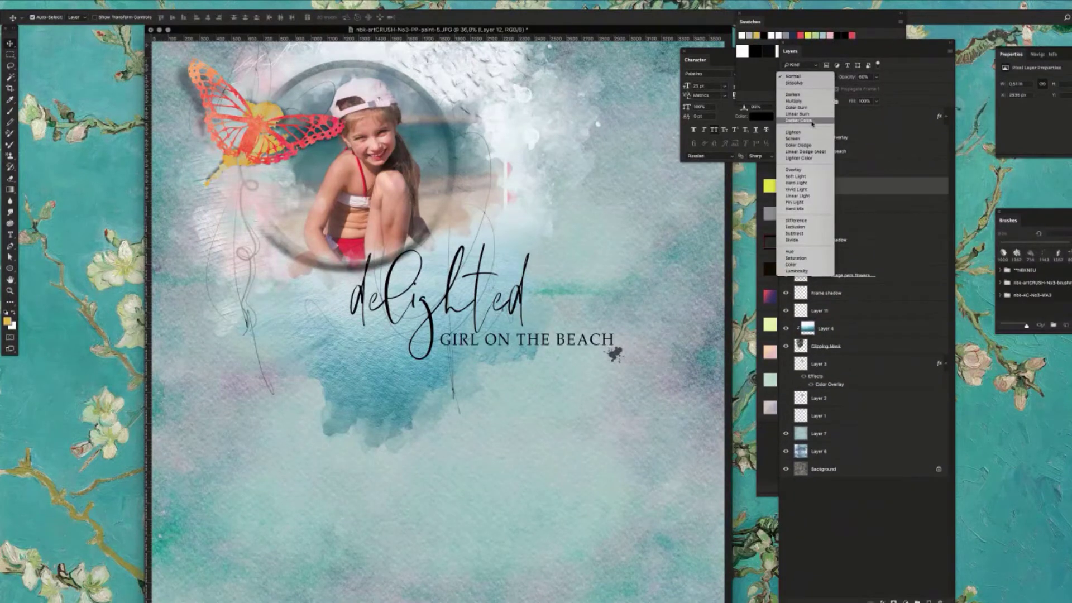
{"action": "left_click", "coordinate": [810, 101]}
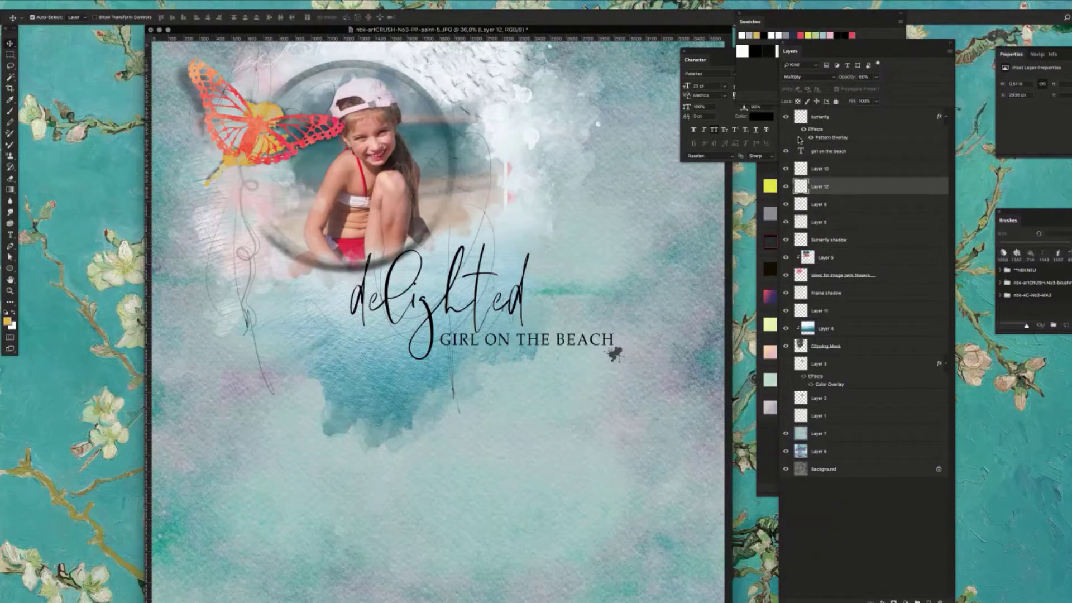
{"action": "left_click", "coordinate": [806, 76]}
{"action": "left_click", "coordinate": [812, 89]}
{"action": "left_click", "coordinate": [809, 77]}
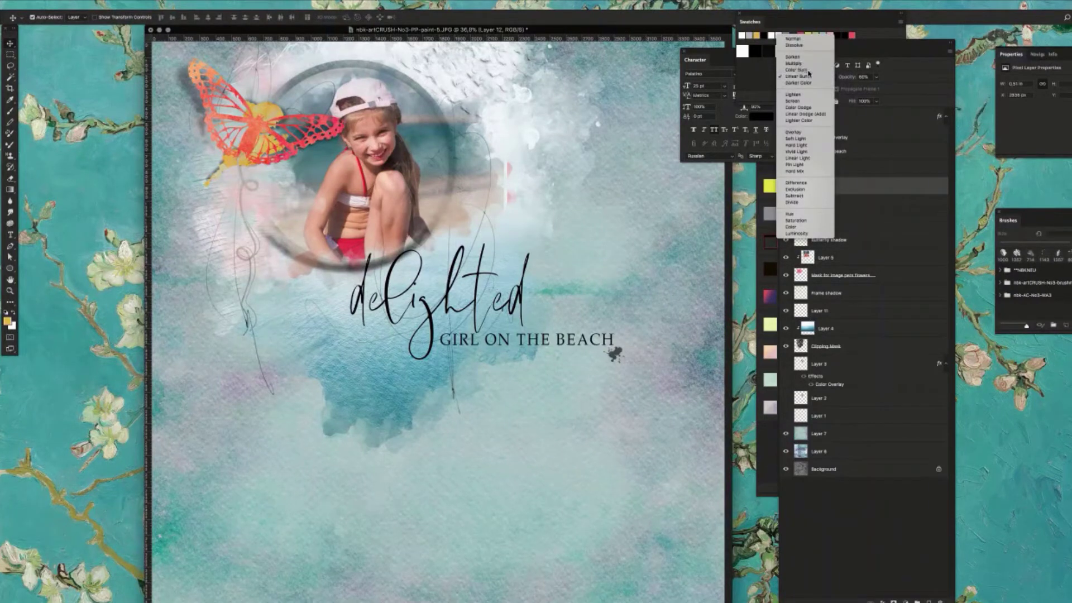
{"action": "left_click", "coordinate": [808, 70]}
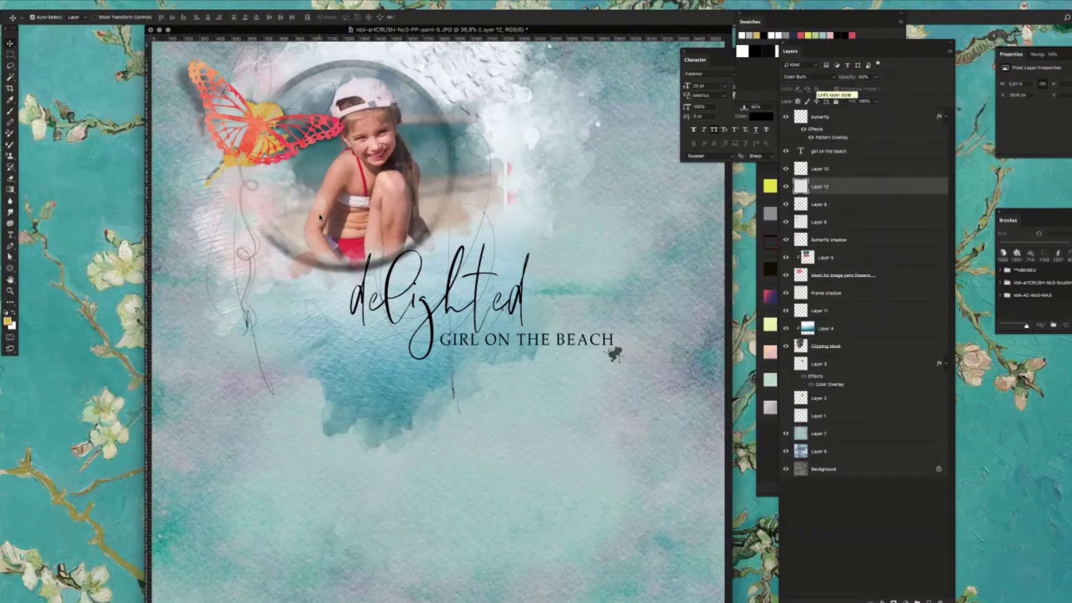
- Open the large ink splatter nbk-artCRUSH-No3-brushmix6.png from Bridge and copy it into the layout below the title
{"action": "key", "text": "super+Tab"}
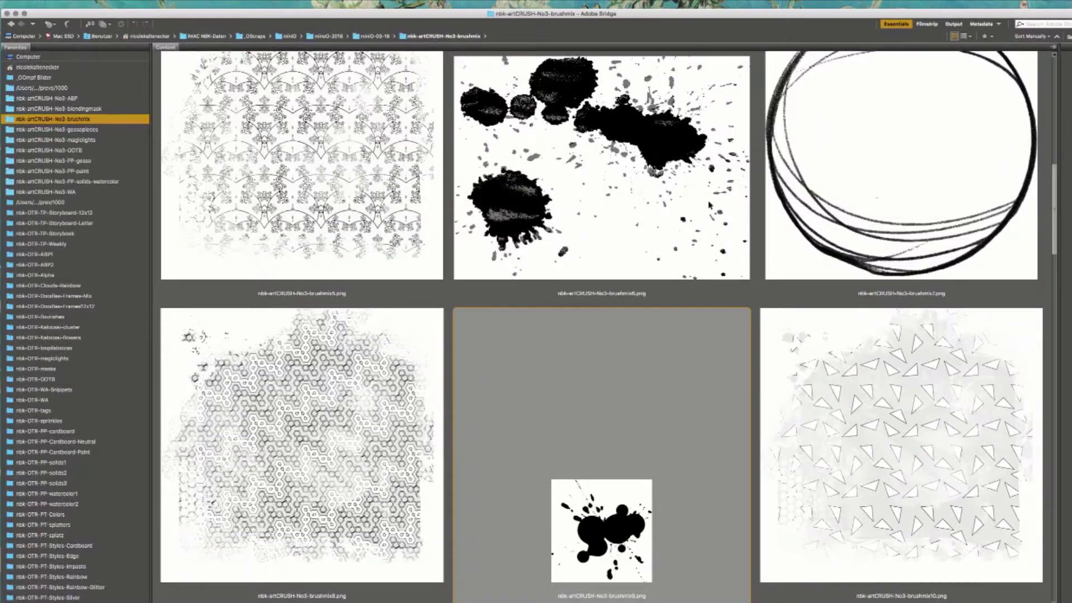
{"action": "left_click", "coordinate": [692, 156]}
{"action": "double_click", "coordinate": [691, 156]}
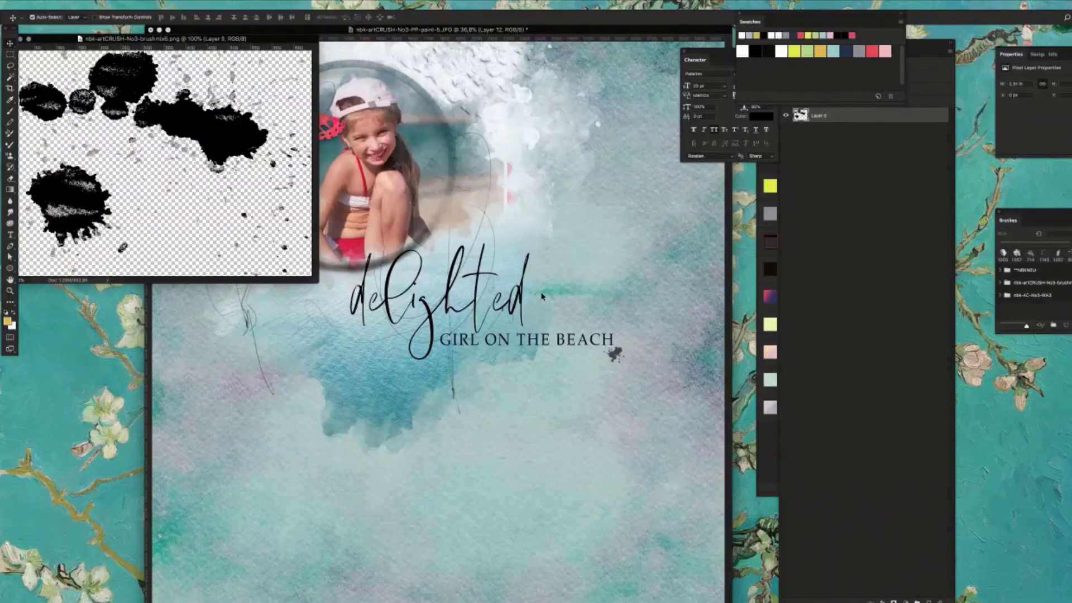
{"action": "left_click_drag", "start_coordinate": [244, 144], "coordinate": [606, 359]}
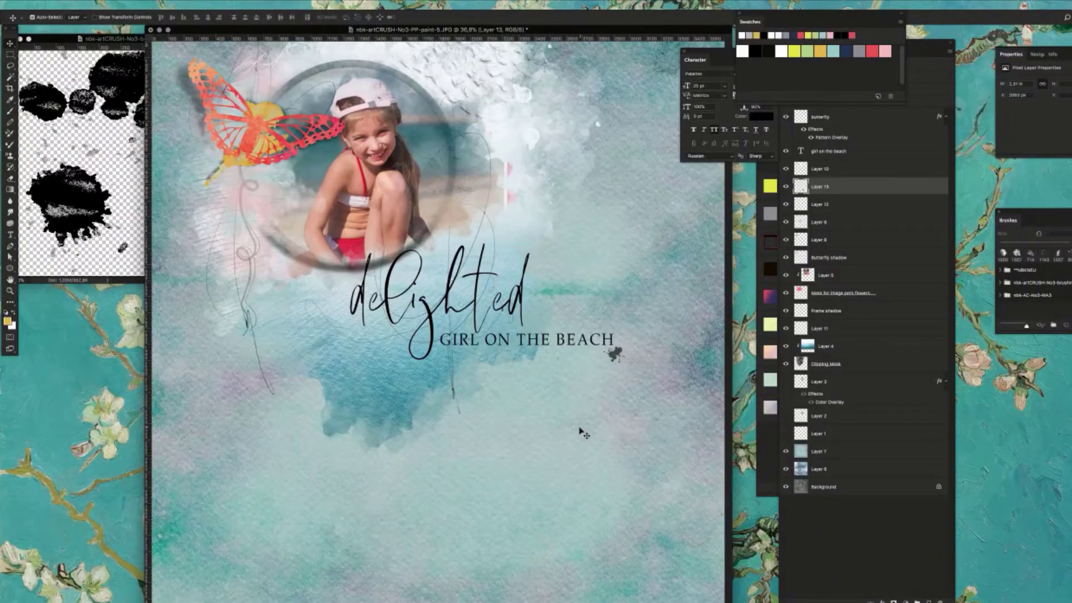
{"action": "left_click_drag", "start_coordinate": [573, 489], "coordinate": [584, 427]}
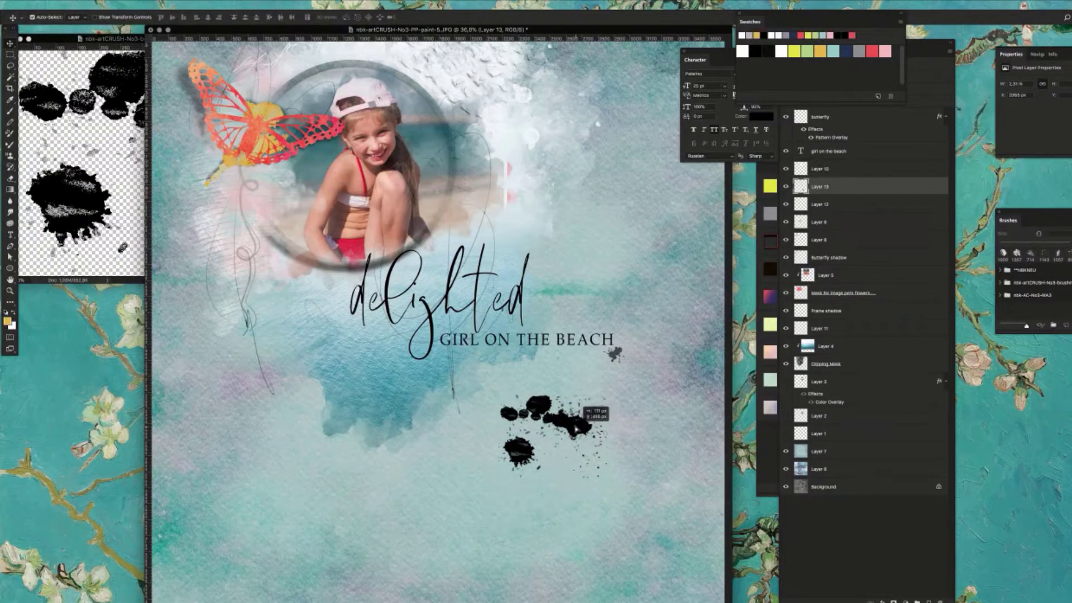
- Shrink the large splatter, turn it upright just below the small one, reduce its opacity and close its source document
{"action": "key", "text": "ctrl+t"}
{"action": "mouse_move", "coordinate": [617, 391]}
{"action": "left_mouse_down"}
{"action": "mouse_move", "coordinate": [632, 425]}
{"action": "mouse_move", "coordinate": [617, 394]}
{"action": "left_mouse_up"}
{"action": "left_click_drag", "start_coordinate": [496, 403], "coordinate": [618, 350]}
{"action": "key", "text": "Return"}
{"action": "key", "text": "ctrl+t"}
{"action": "key", "text": "Return"}
{"action": "key", "text": "7"}
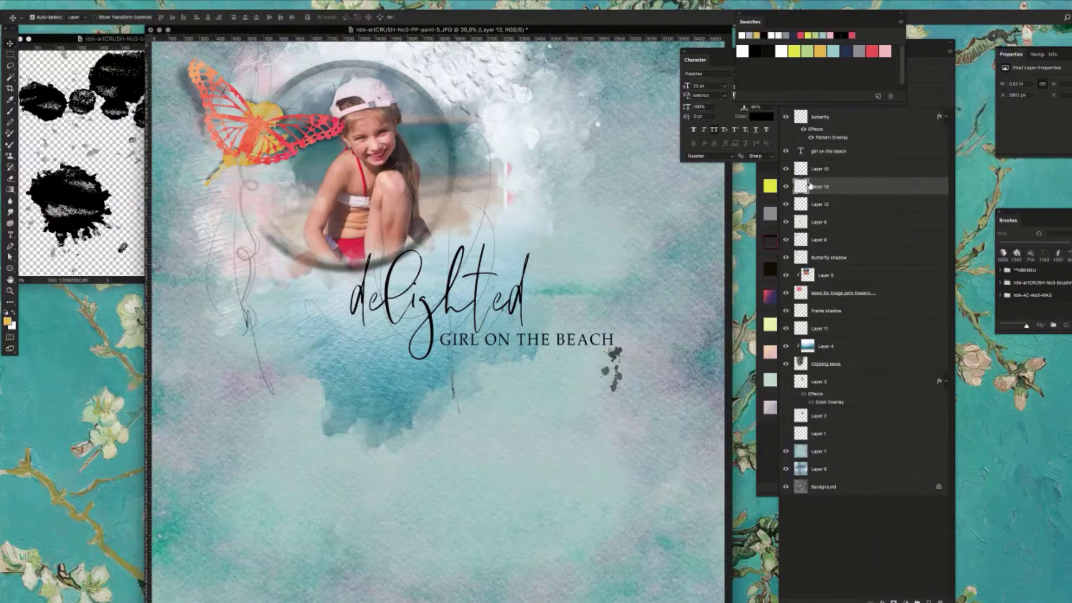
{"action": "left_click", "coordinate": [121, 158]}
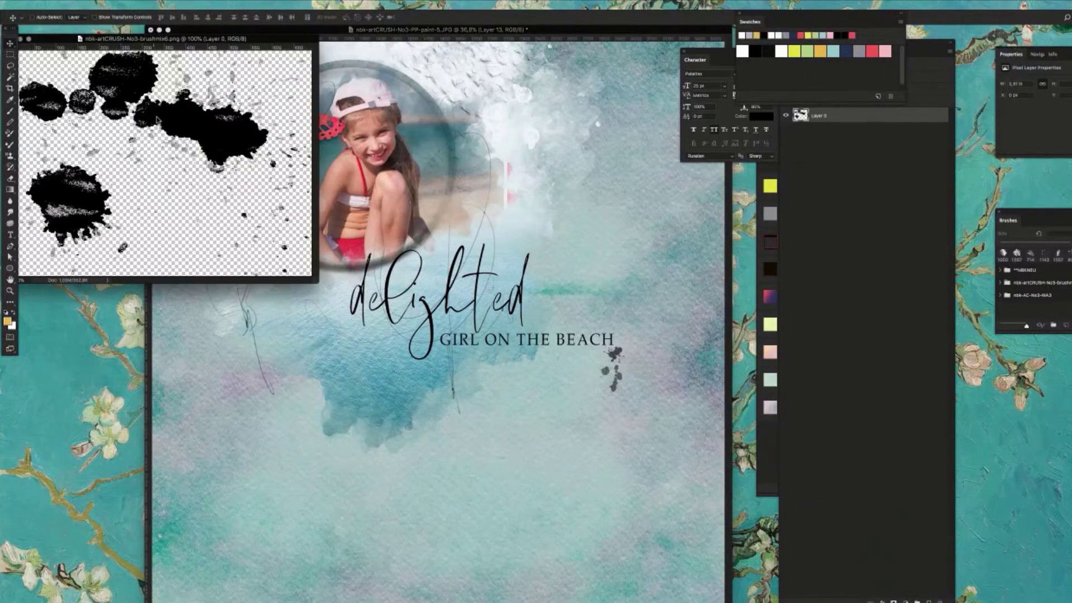
{"action": "key", "text": "super+w"}
- Browse the brushmix and blendingmask folders in Bridge, and open nbk-AC-No3-ABP-flower-blue-shadow.png from the ABP folder
{"action": "key", "text": "super+Tab"}
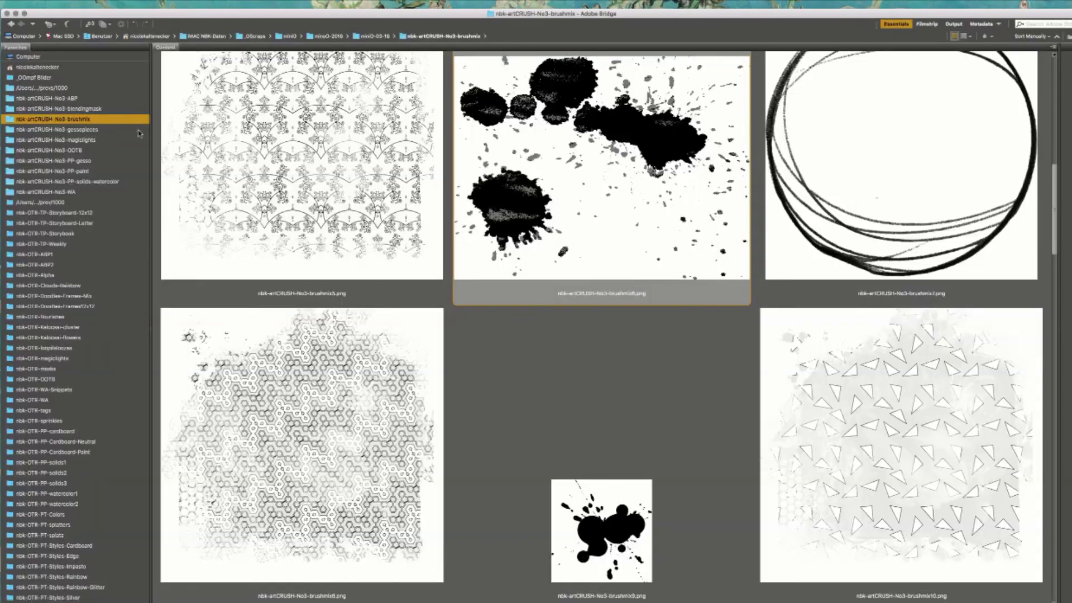
{"action": "scroll", "coordinate": [1028, 296], "scroll_direction": "down", "scroll_amount": 10}
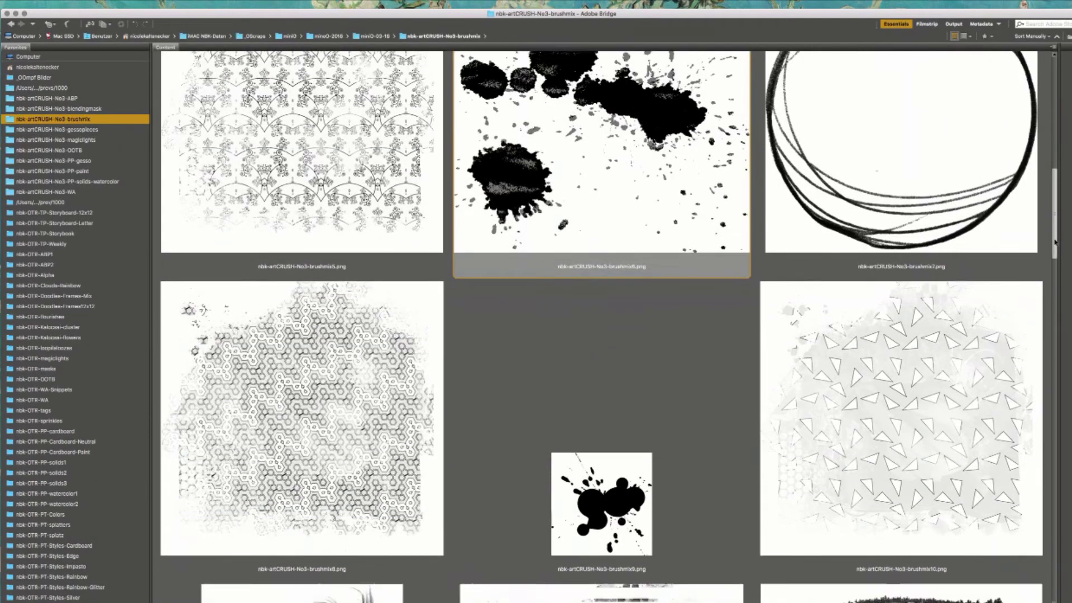
{"action": "scroll", "coordinate": [1033, 328], "scroll_direction": "down", "scroll_amount": 9}
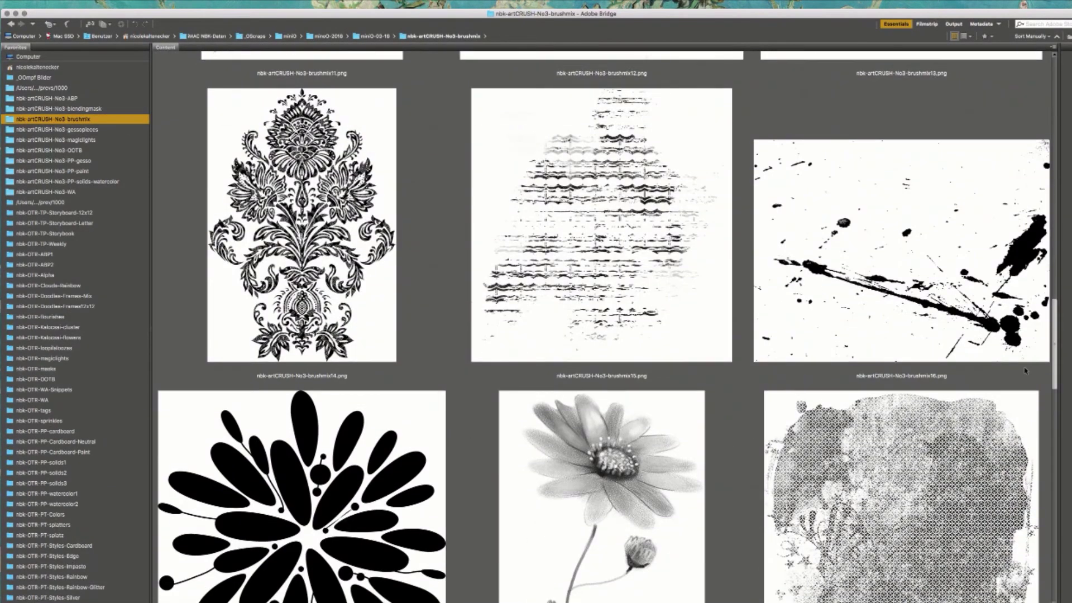
{"action": "scroll", "coordinate": [1021, 412], "scroll_direction": "down", "scroll_amount": 12}
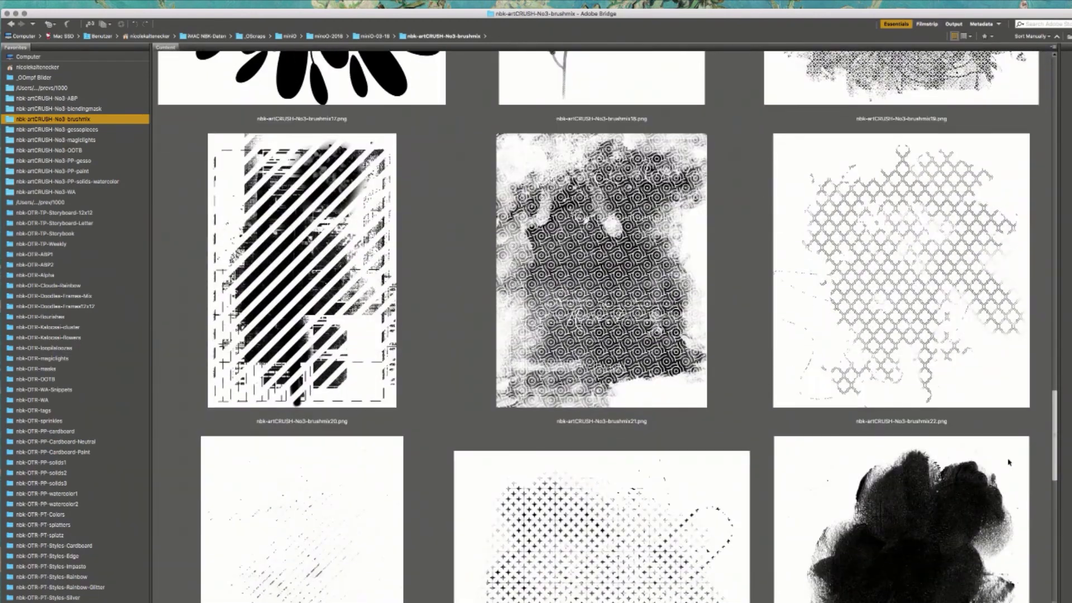
{"action": "scroll", "coordinate": [998, 504], "scroll_direction": "down", "scroll_amount": 10}
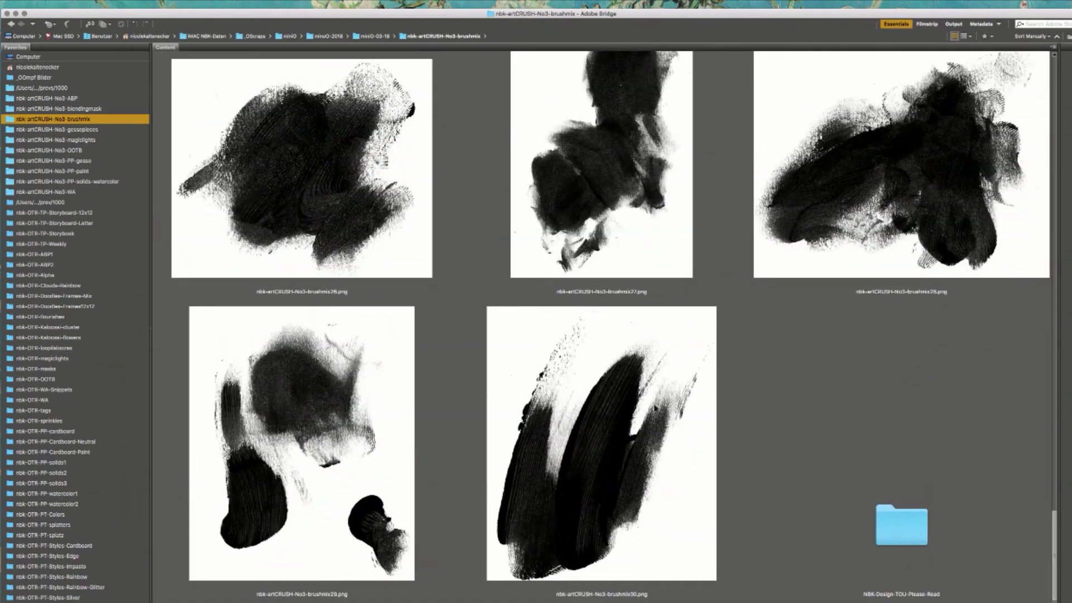
{"action": "left_click", "coordinate": [97, 109]}
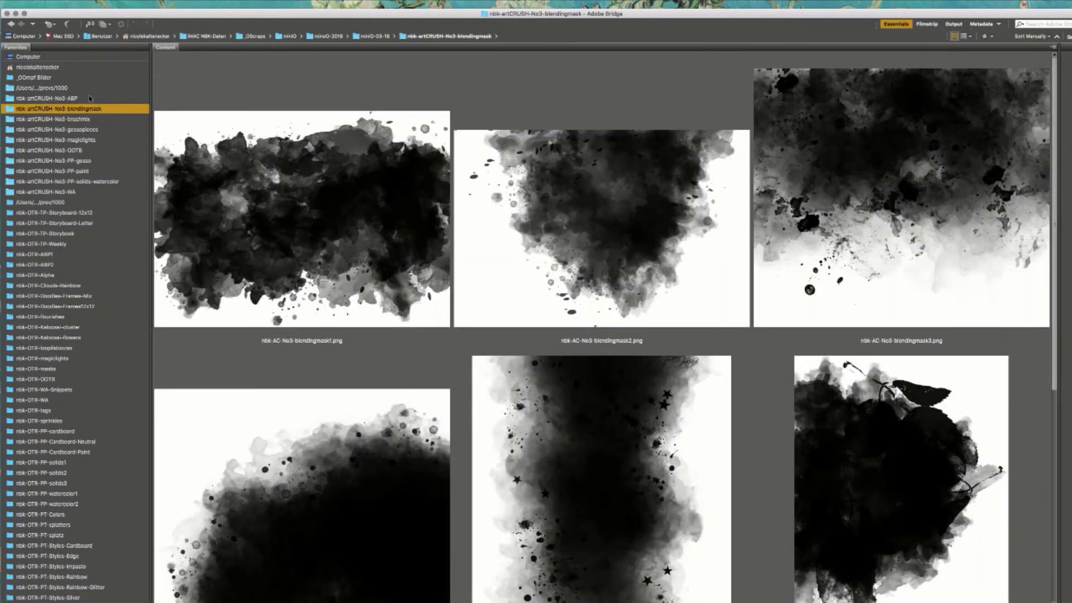
{"action": "left_click", "coordinate": [90, 99]}
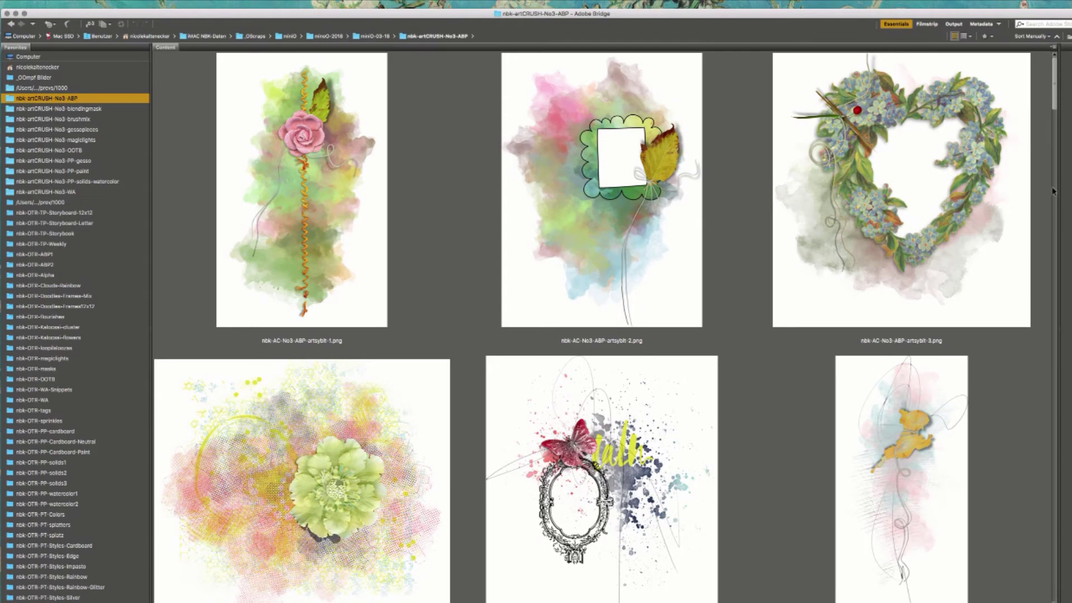
{"action": "left_click_drag", "start_coordinate": [1050, 96], "coordinate": [1025, 236]}
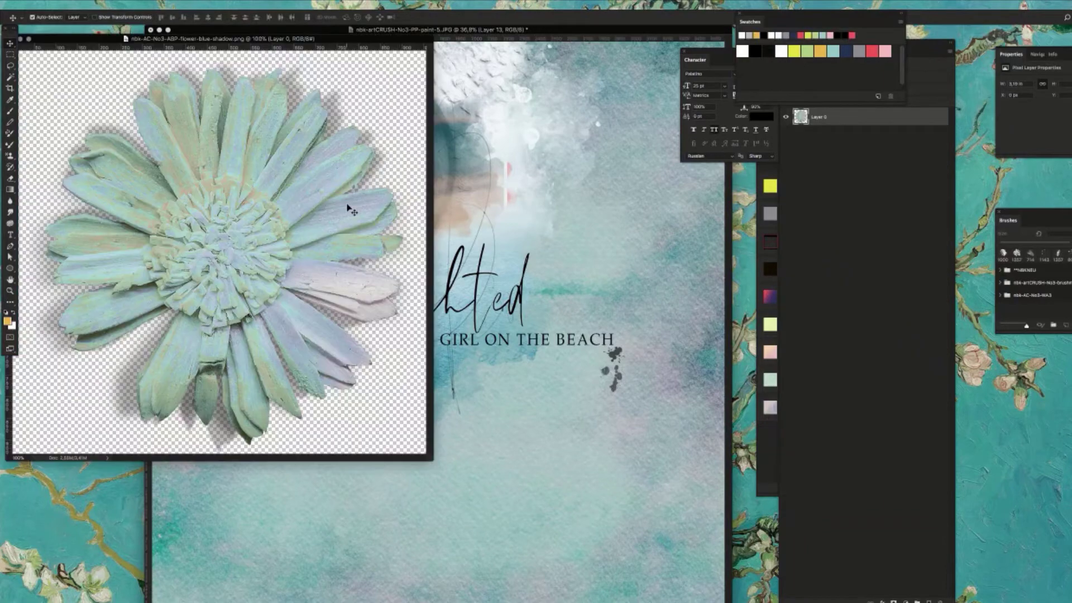
- Copy the blue flower into the layout, scale it to about 60% at the round frame's upper right edge, and bring its layer to the front
{"action": "left_click_drag", "start_coordinate": [277, 234], "coordinate": [570, 175]}
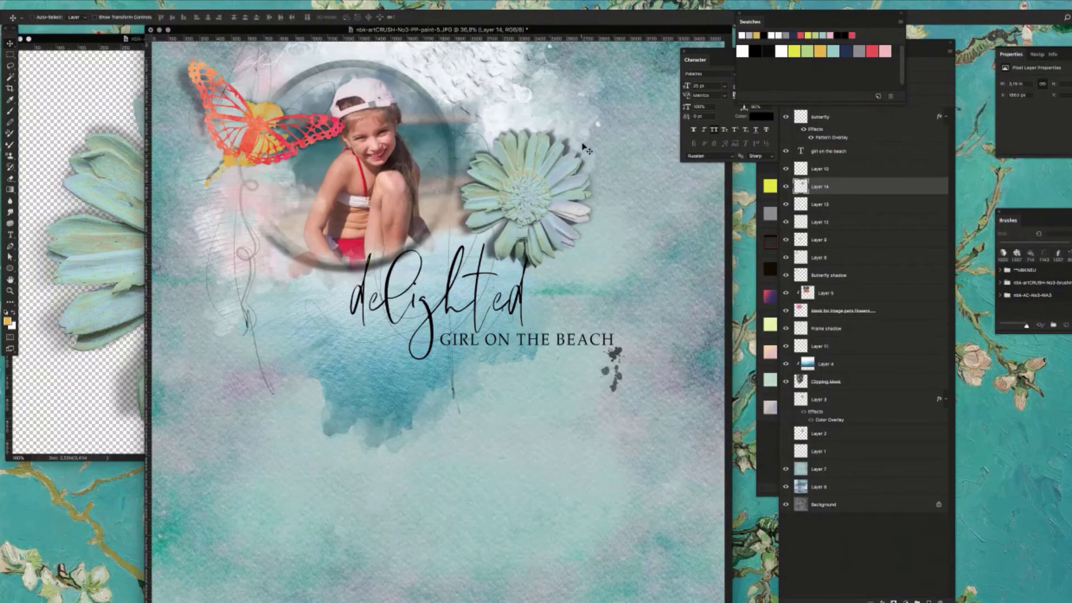
{"action": "key", "text": "ctrl+t"}
{"action": "left_click_drag", "start_coordinate": [593, 134], "coordinate": [540, 179]}
{"action": "left_click_drag", "start_coordinate": [506, 211], "coordinate": [470, 106]}
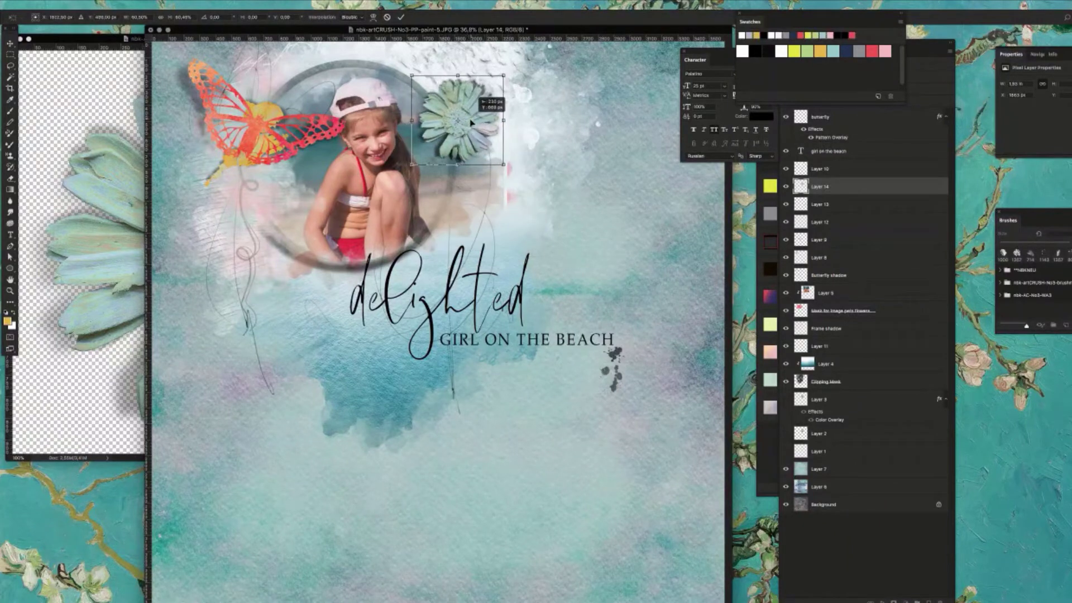
{"action": "key", "text": "Return"}
{"action": "key", "text": "ctrl+shift+bracketright"}
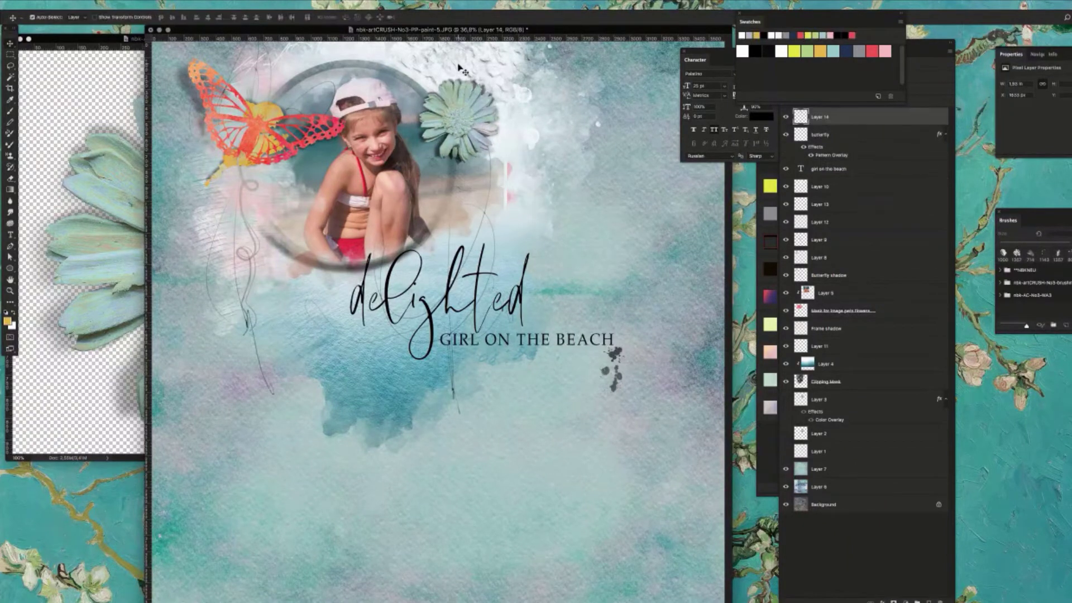
- Move the blue flower onto the lower end of the butterfly, shrink it further and close the flower's source document
{"action": "left_click_drag", "start_coordinate": [473, 115], "coordinate": [262, 140]}
{"action": "key", "text": "ctrl+t"}
{"action": "left_click_drag", "start_coordinate": [298, 100], "coordinate": [246, 165]}
{"action": "key", "text": "Return"}
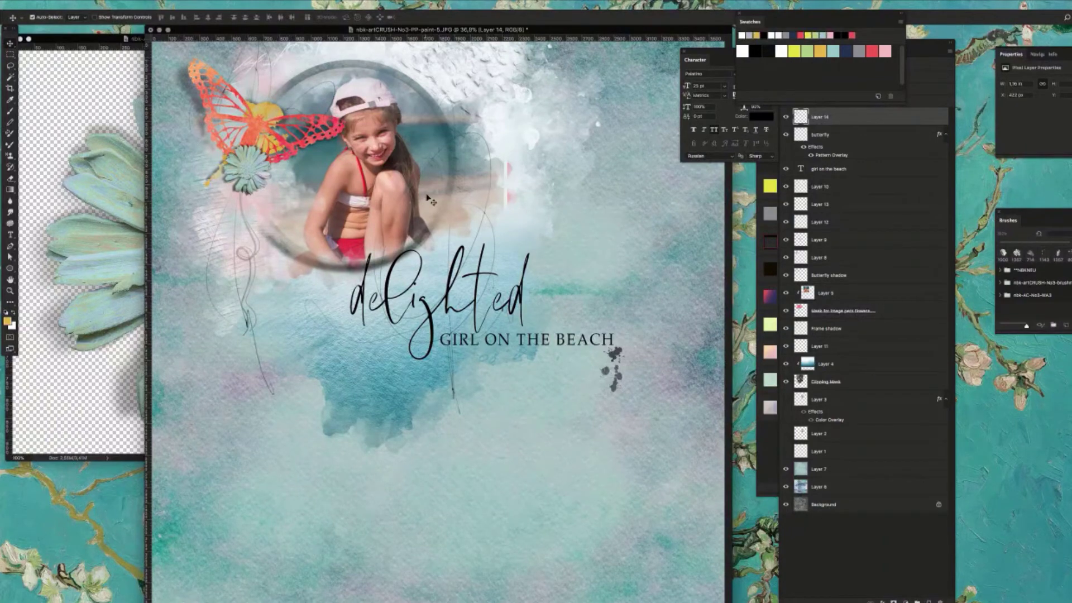
{"action": "left_click", "coordinate": [124, 267]}
{"action": "key", "text": "super+w"}
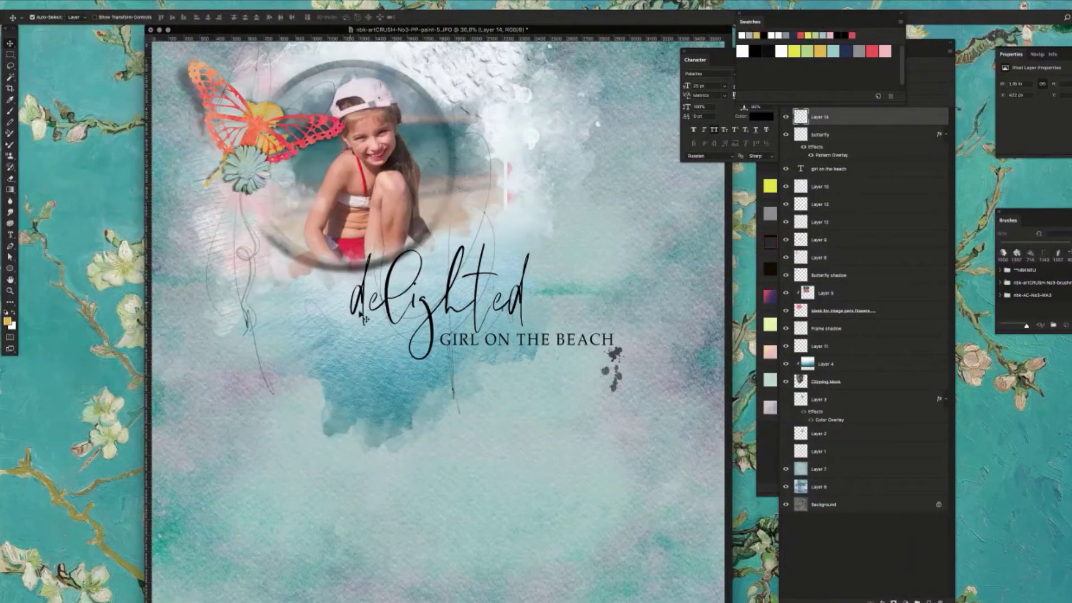
- Open nbk-AC-No3-ABP-flower-blue Stamp.png from Bridge and copy the flower stamp into the layout, placing it over the title's right end
{"action": "key", "text": "super+Tab"}
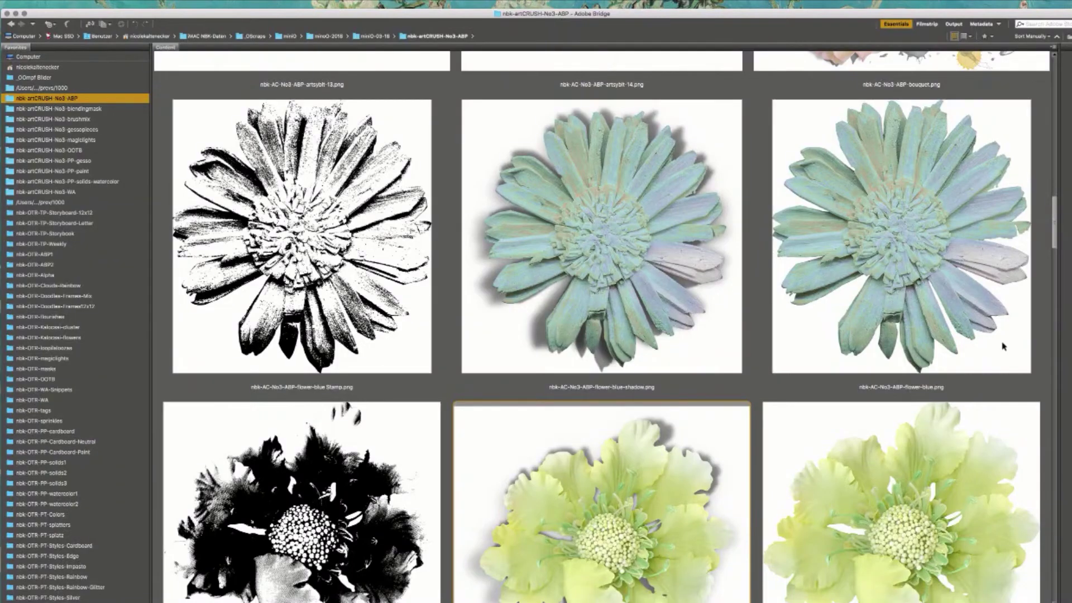
{"action": "left_click", "coordinate": [1049, 227]}
{"action": "double_click", "coordinate": [366, 308]}
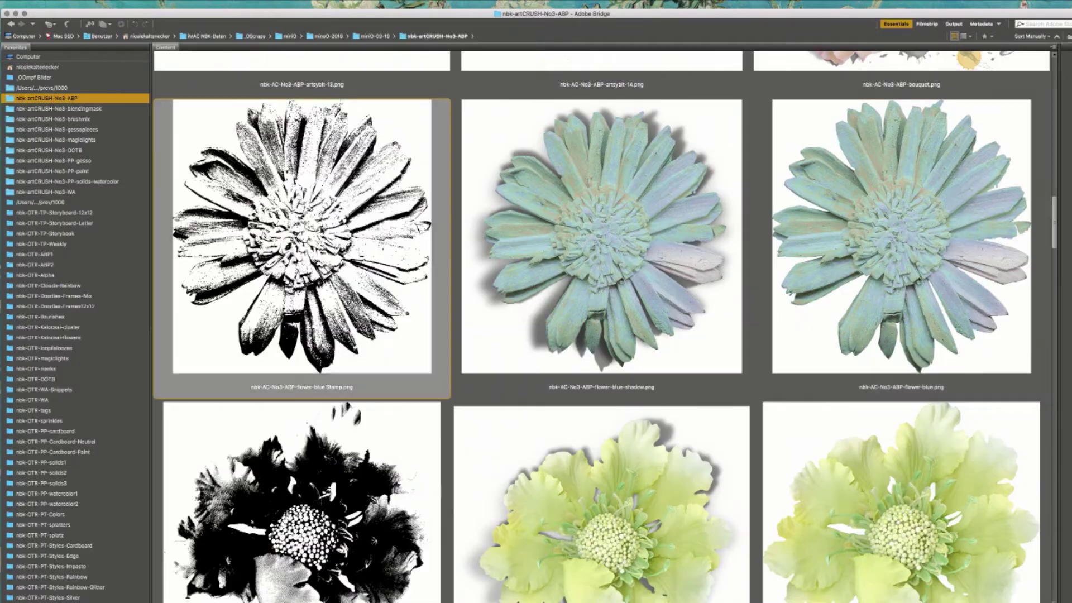
{"action": "left_click_drag", "start_coordinate": [339, 229], "coordinate": [377, 271]}
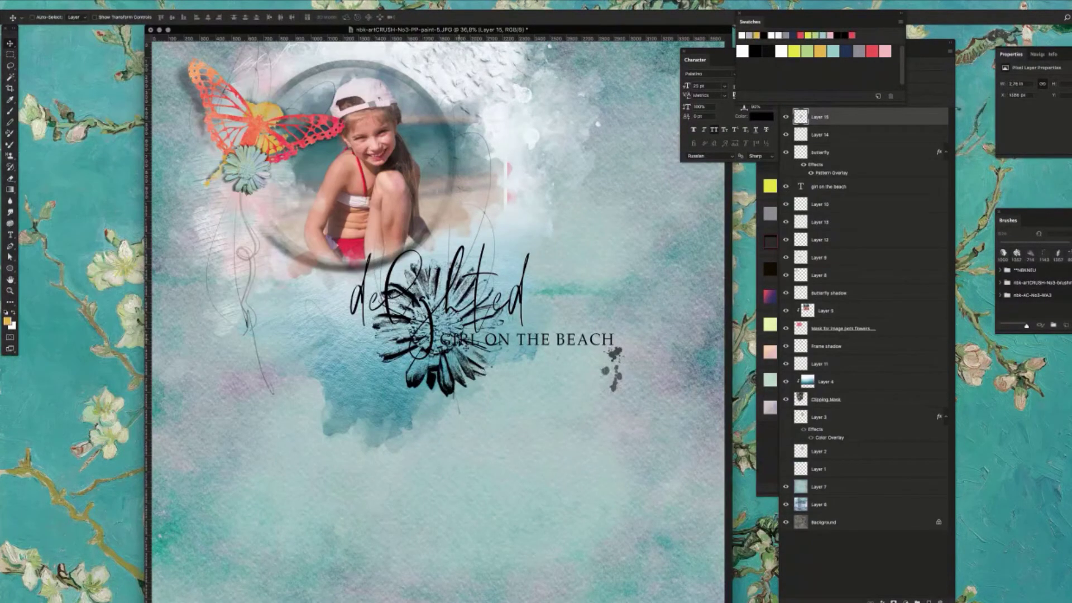
{"action": "left_click_drag", "start_coordinate": [475, 331], "coordinate": [597, 331]}
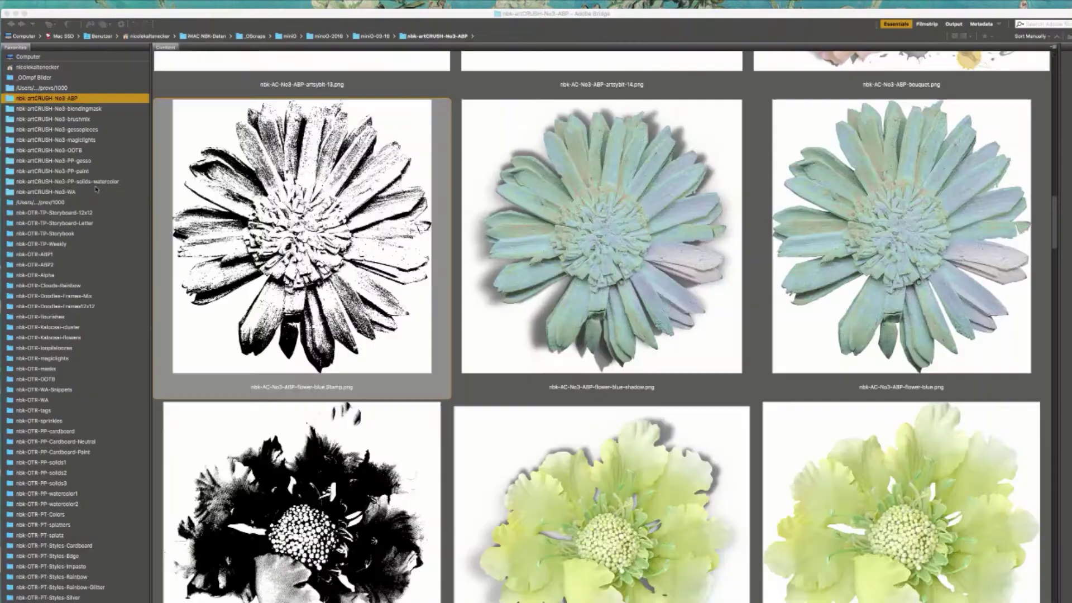
- Browse the WA and PP-gesso folders in Bridge and open the paper nbk-artCRUSH-No3-PP-gesso2.jpg
{"action": "left_click", "coordinate": [103, 192]}
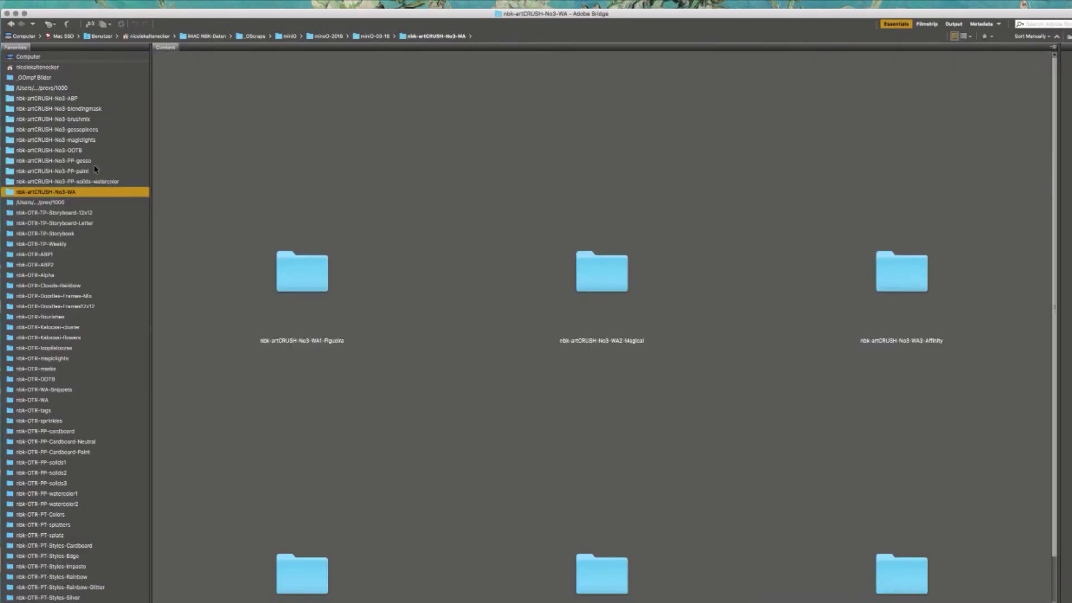
{"action": "left_click", "coordinate": [99, 162]}
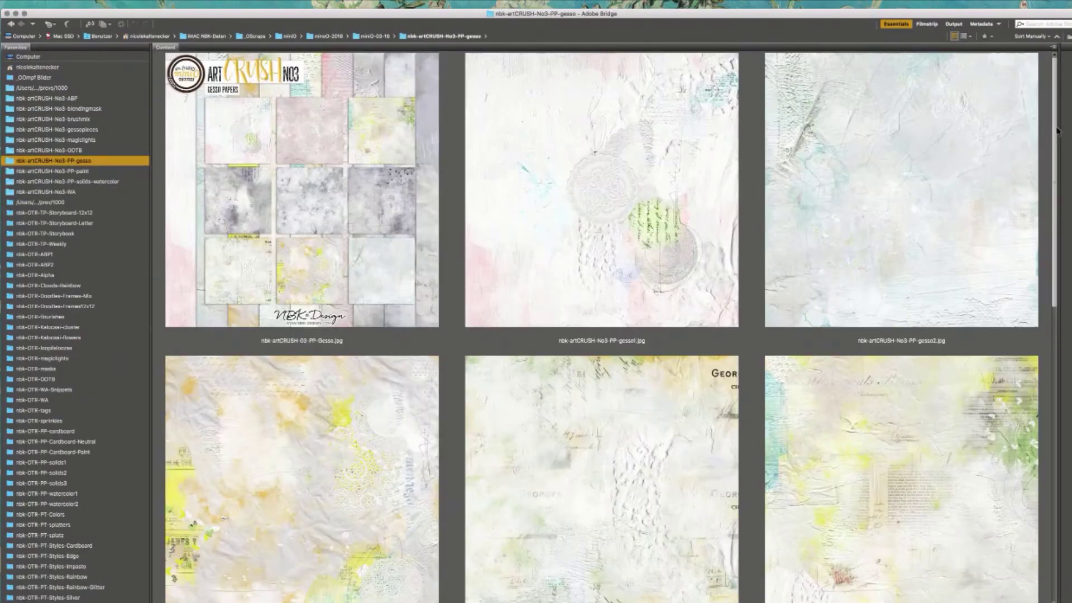
{"action": "scroll", "coordinate": [1005, 240], "scroll_direction": "down", "scroll_amount": 8}
{"action": "scroll", "coordinate": [975, 321], "scroll_direction": "up", "scroll_amount": 8}
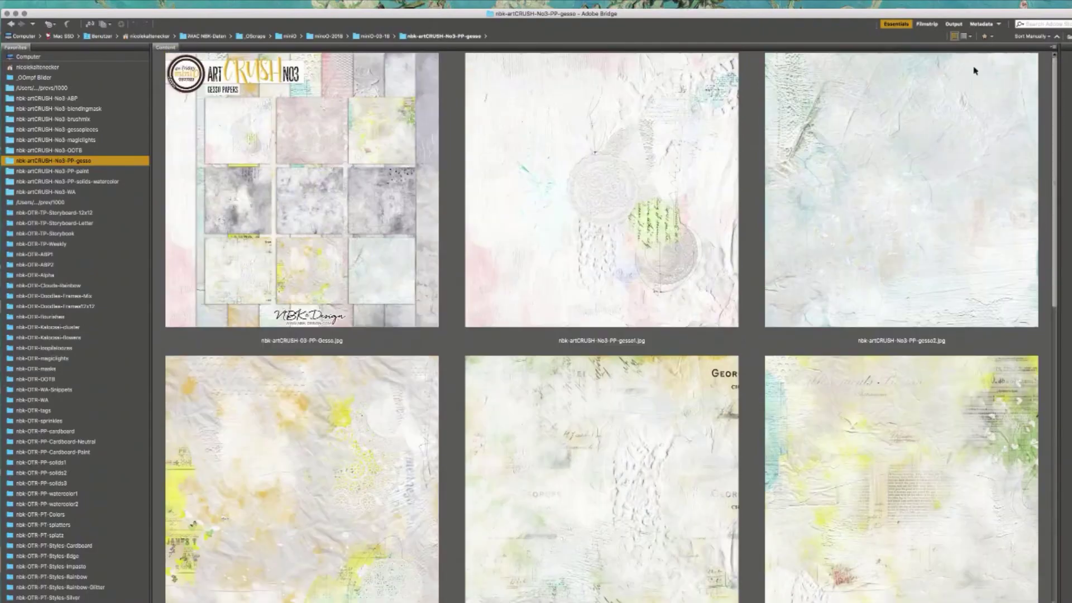
{"action": "left_click", "coordinate": [909, 173]}
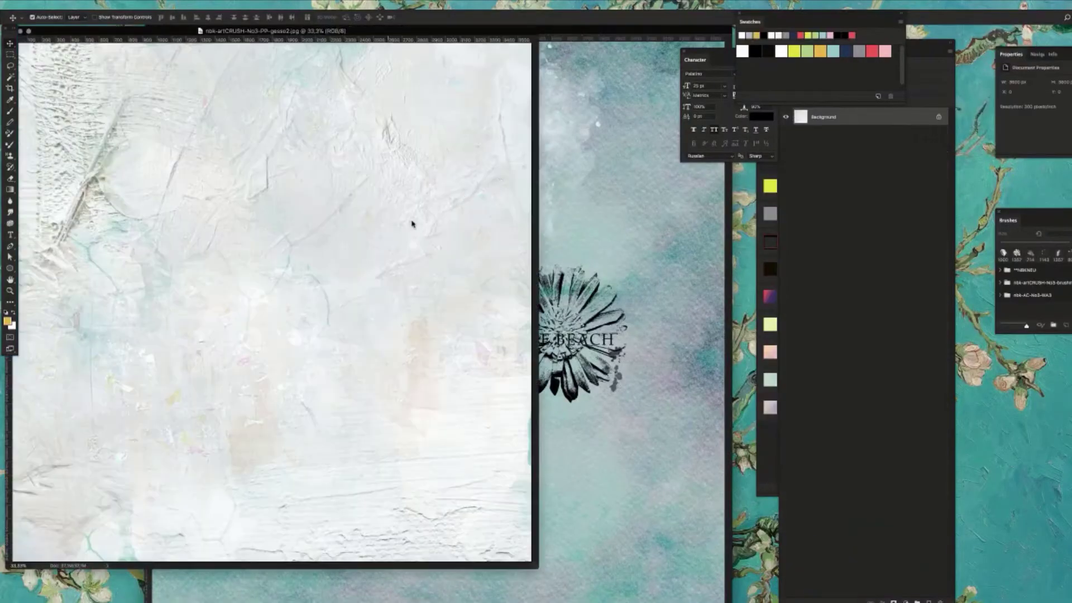
- Copy the whole gesso paper, close its document and paste it into the layout as a clipping mask on the flower stamp
{"action": "key", "text": "super+c"}
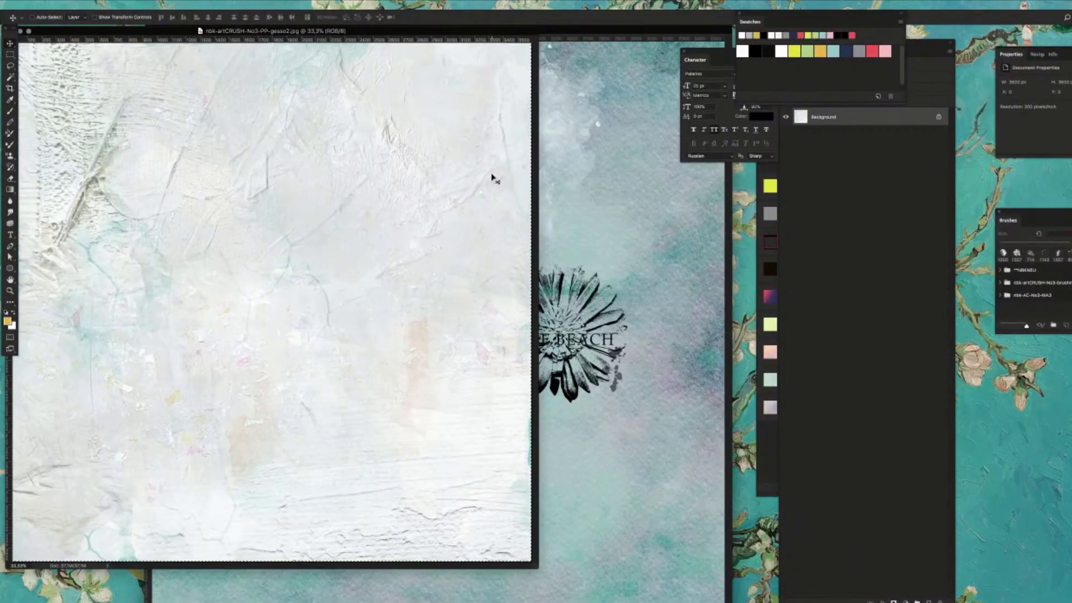
{"action": "key", "text": "super+w"}
{"action": "key", "text": "super+v"}
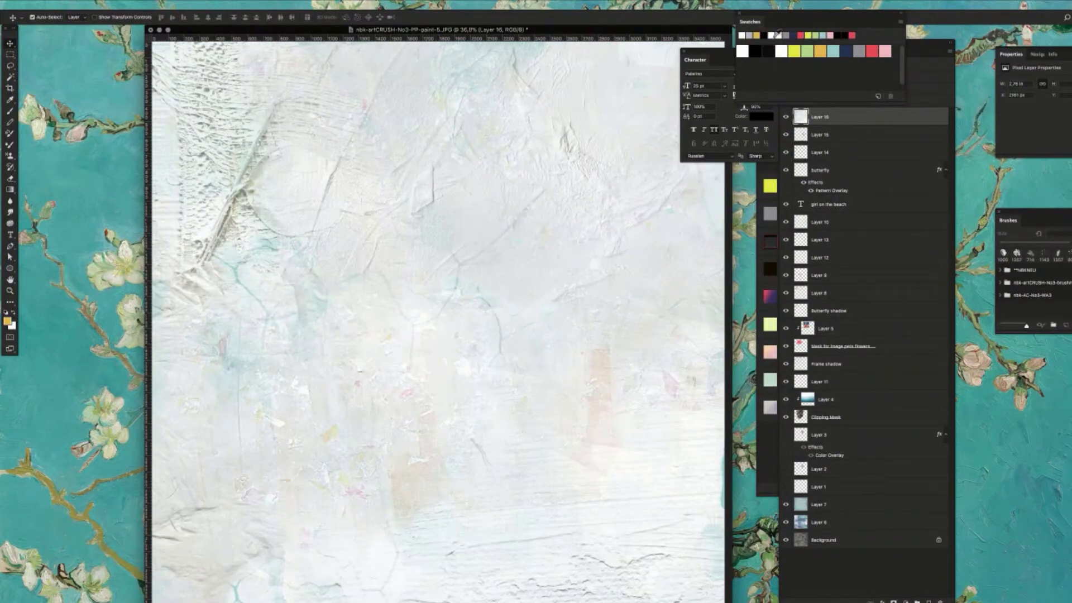
{"action": "key", "text": "super+alt+g"}
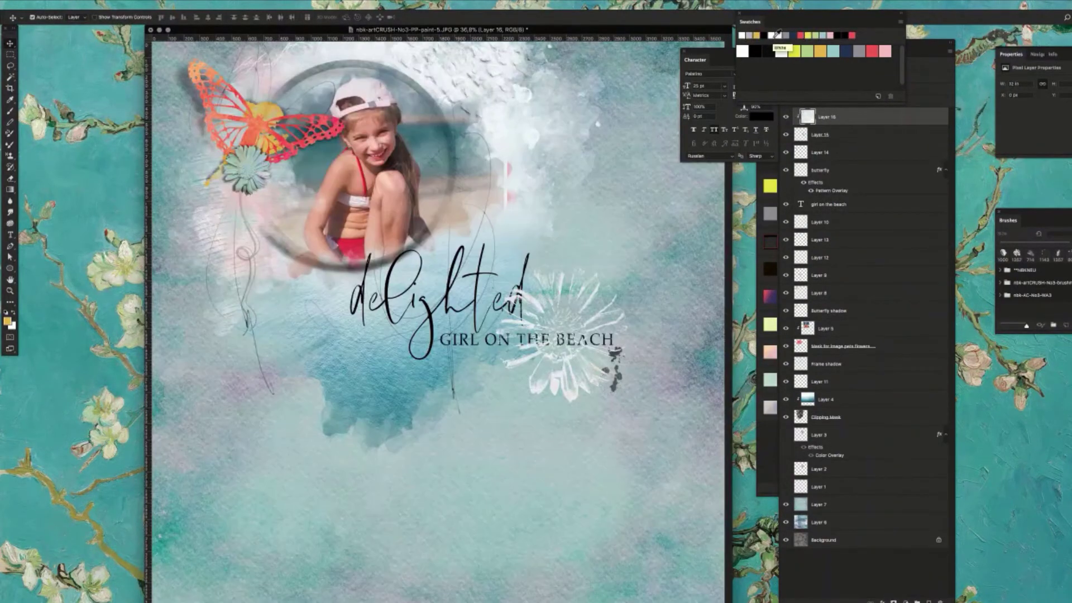
- Scale down the clipped gesso paper and reposition it over the flower stamp
{"action": "key", "text": "super+t"}
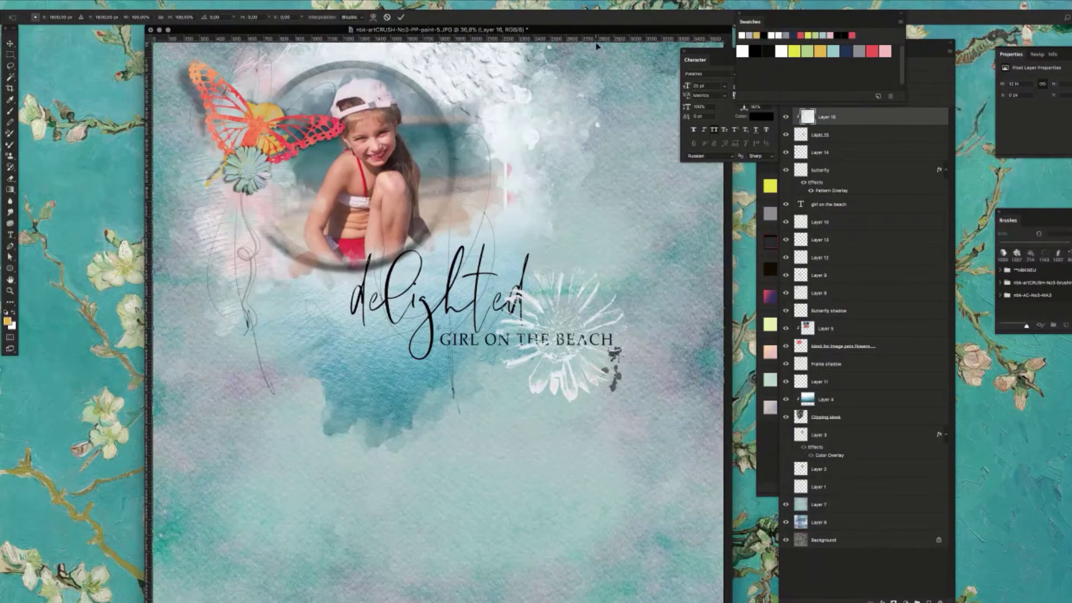
{"action": "key", "text": "super+minus"}
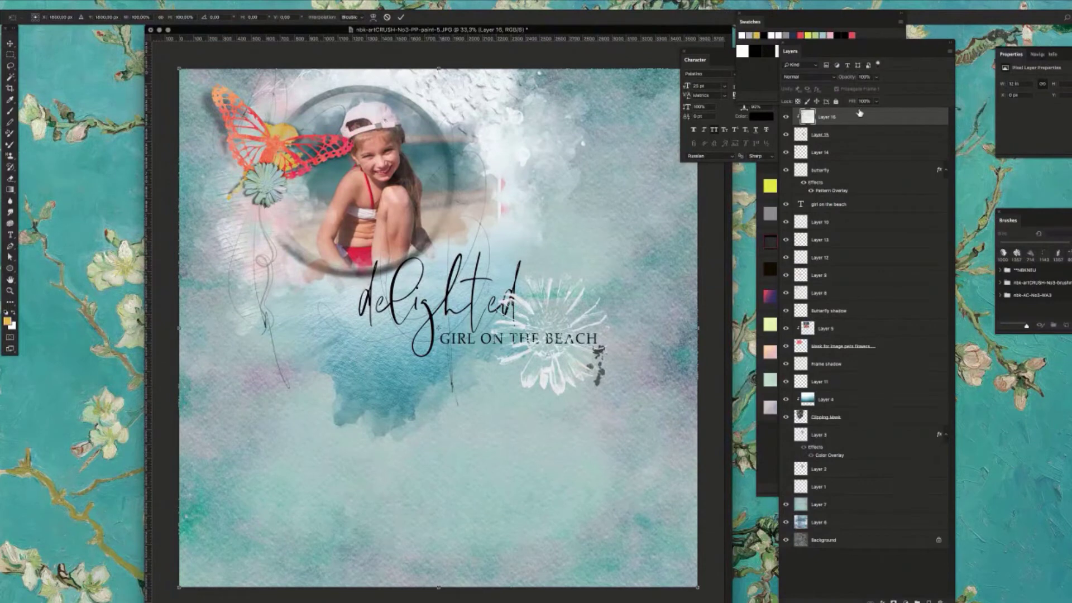
{"action": "left_click_drag", "start_coordinate": [177, 71], "coordinate": [303, 191]}
{"action": "left_click_drag", "start_coordinate": [472, 282], "coordinate": [731, 246]}
{"action": "key", "text": "Return"}
- Link the gesso paper layer with the flower stamp layer, moving the Character panel off the Layers panel, and select the clipped flower
{"action": "left_click", "coordinate": [855, 134], "text": "shift"}
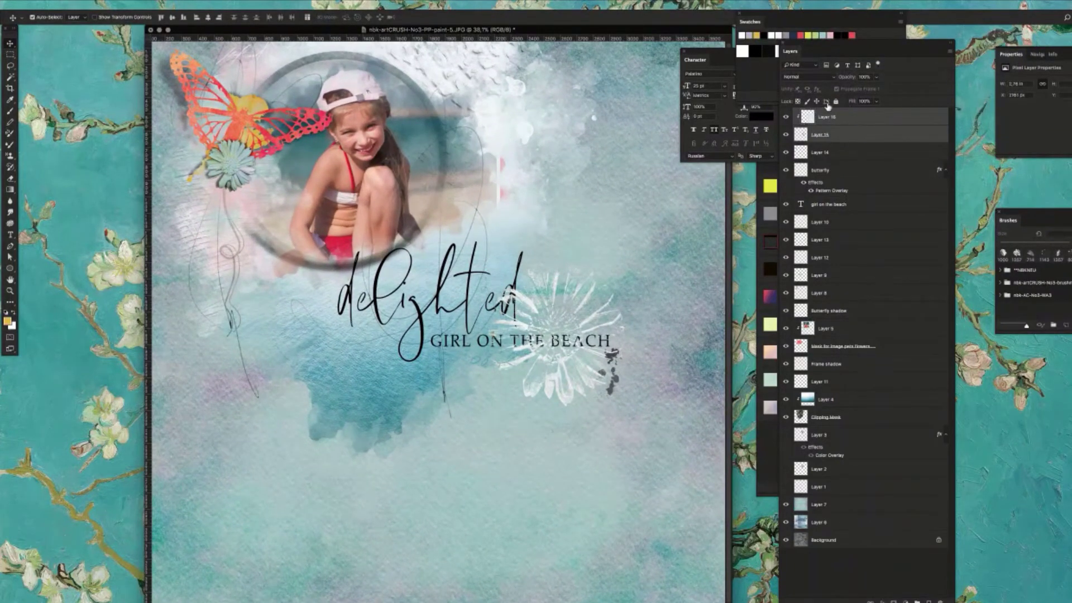
{"action": "mouse_move", "coordinate": [702, 50]}
{"action": "left_mouse_down"}
{"action": "mouse_move", "coordinate": [1044, 184]}
{"action": "mouse_move", "coordinate": [1013, 414]}
{"action": "mouse_move", "coordinate": [1016, 369]}
{"action": "left_mouse_up"}
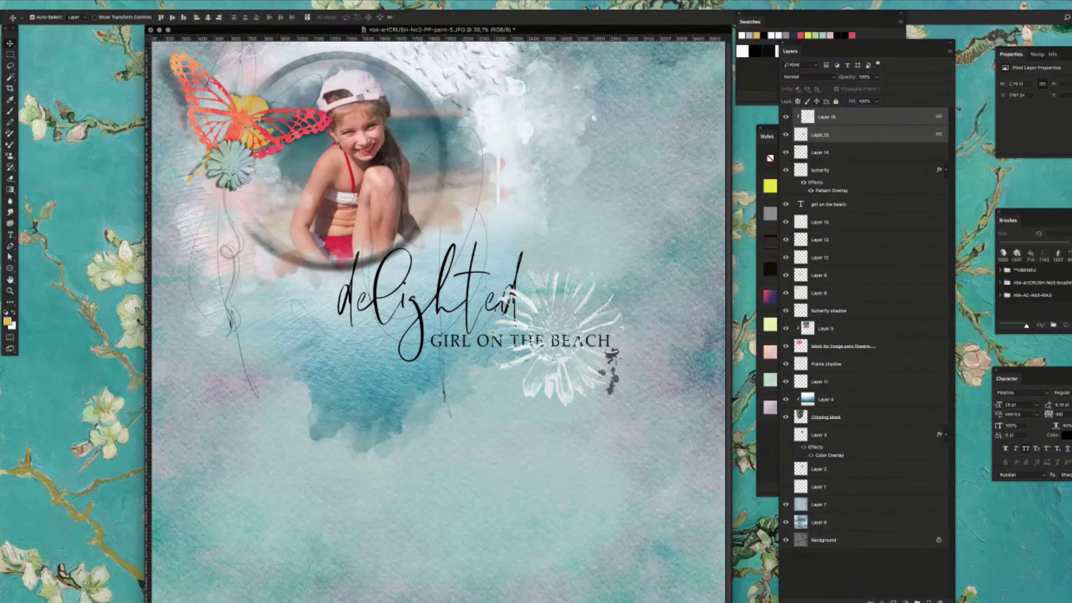
{"action": "left_click_drag", "start_coordinate": [580, 335], "coordinate": [584, 278]}
{"action": "key", "text": "ctrl+z"}
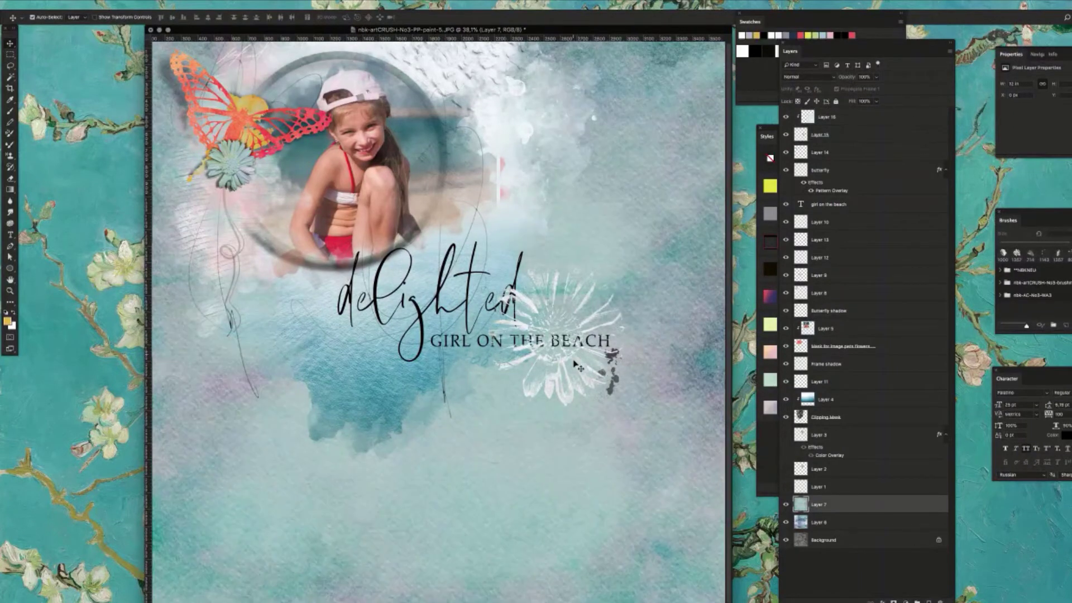
{"action": "left_click", "coordinate": [554, 395]}
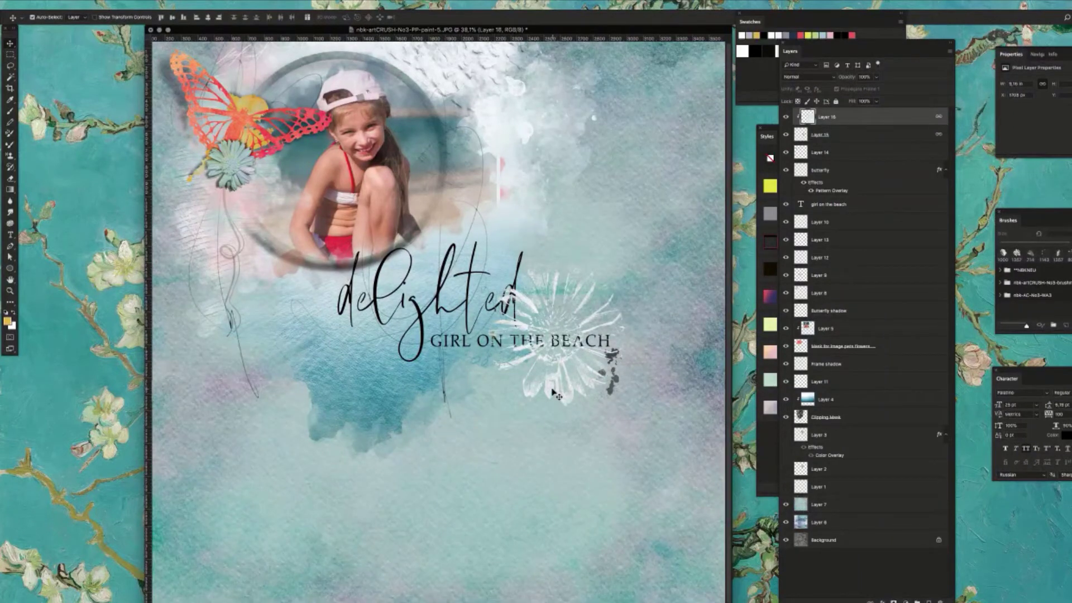
- Scale the linked flower stamp to about 56%, rotate it about 14° and place it under the "g" of "delighted"
{"action": "left_click_drag", "start_coordinate": [555, 382], "coordinate": [609, 410]}
{"action": "key", "text": "ctrl+t"}
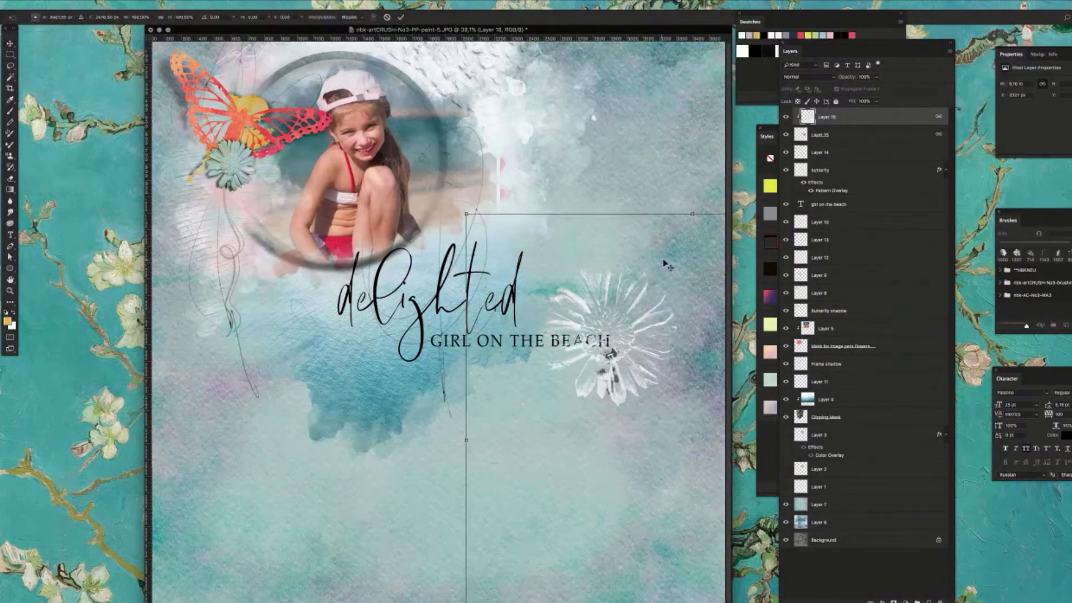
{"action": "left_click_drag", "start_coordinate": [469, 215], "coordinate": [542, 201]}
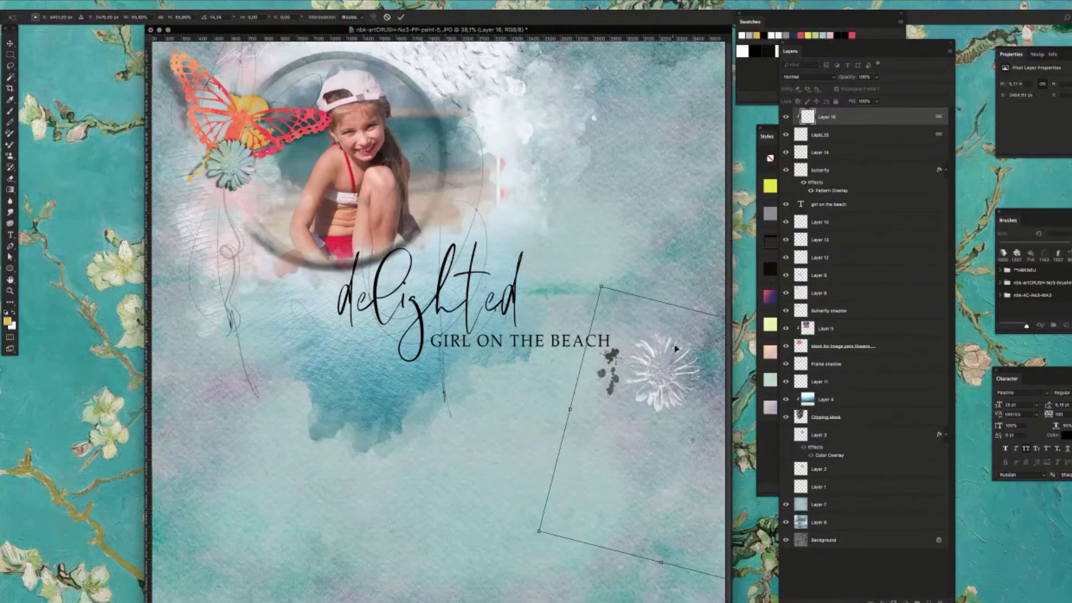
{"action": "key", "text": "Return"}
{"action": "left_click_drag", "start_coordinate": [673, 377], "coordinate": [436, 332]}
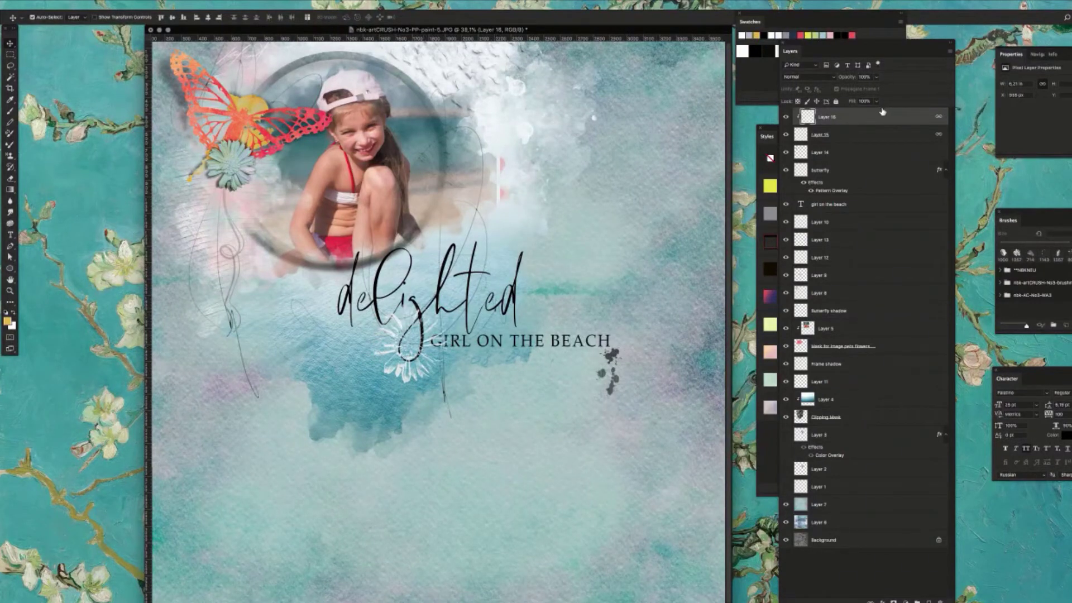
- Move the flower stamp and its gesso paper down the layer stack to just above the butterfly shadow, and nudge the flower slightly
{"action": "left_click", "coordinate": [882, 136], "text": "shift"}
{"action": "left_click_drag", "start_coordinate": [875, 119], "coordinate": [899, 295]}
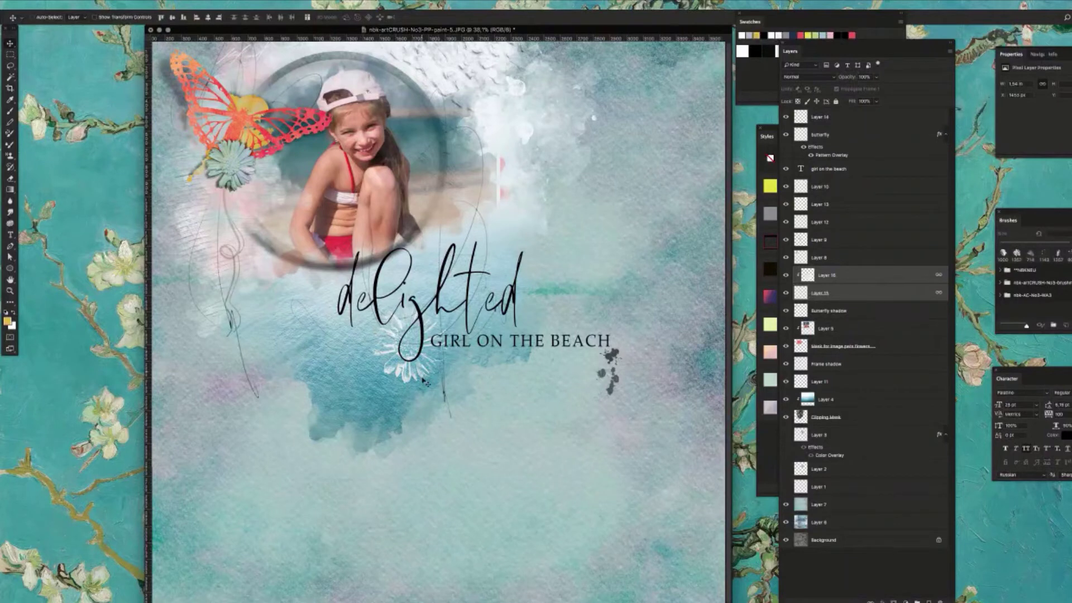
{"action": "mouse_move", "coordinate": [426, 372]}
{"action": "left_mouse_down"}
{"action": "mouse_move", "coordinate": [424, 382]}
{"action": "mouse_move", "coordinate": [423, 368]}
{"action": "left_mouse_up"}
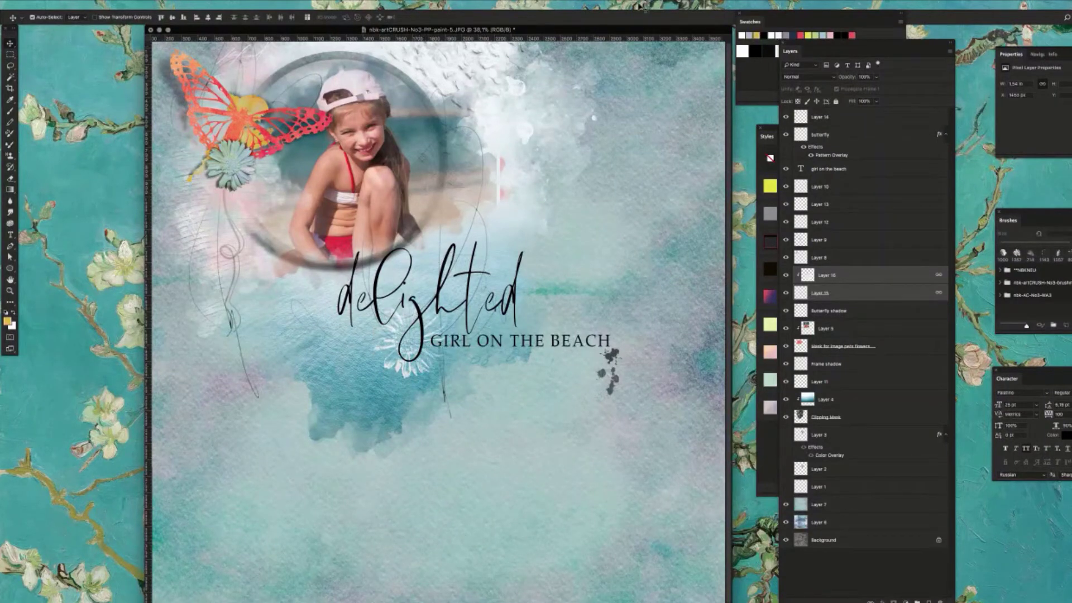
{"action": "key", "text": "super+minus"}
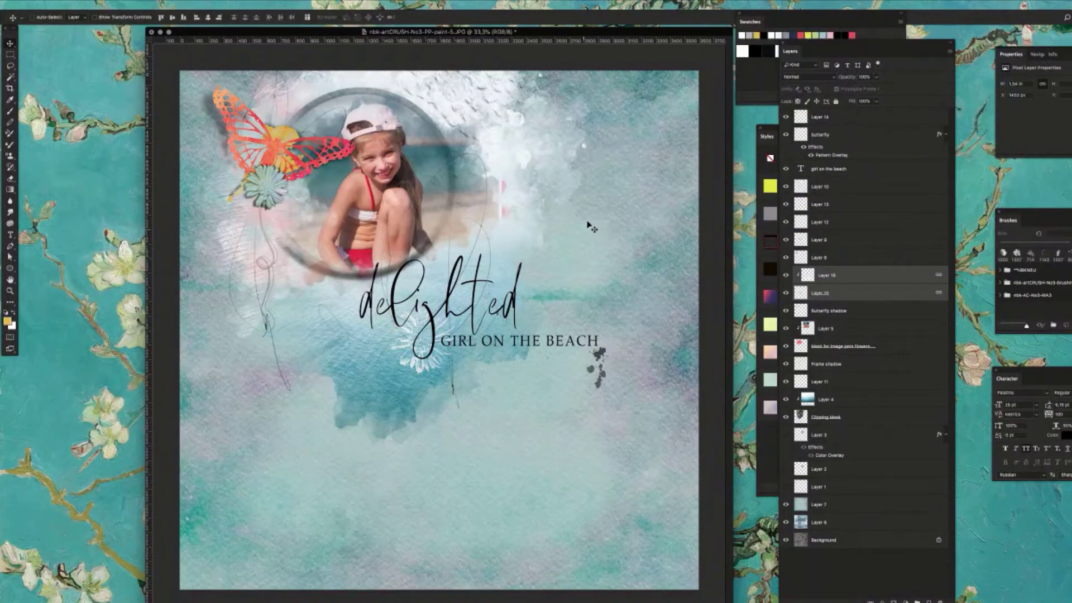
- Save the layered beach layout as nbk-artCRUSH-No3-PP-paint-5.psd in the LO folder within miniO-03-18, and close the document
{"action": "key", "text": "super+shift+s"}
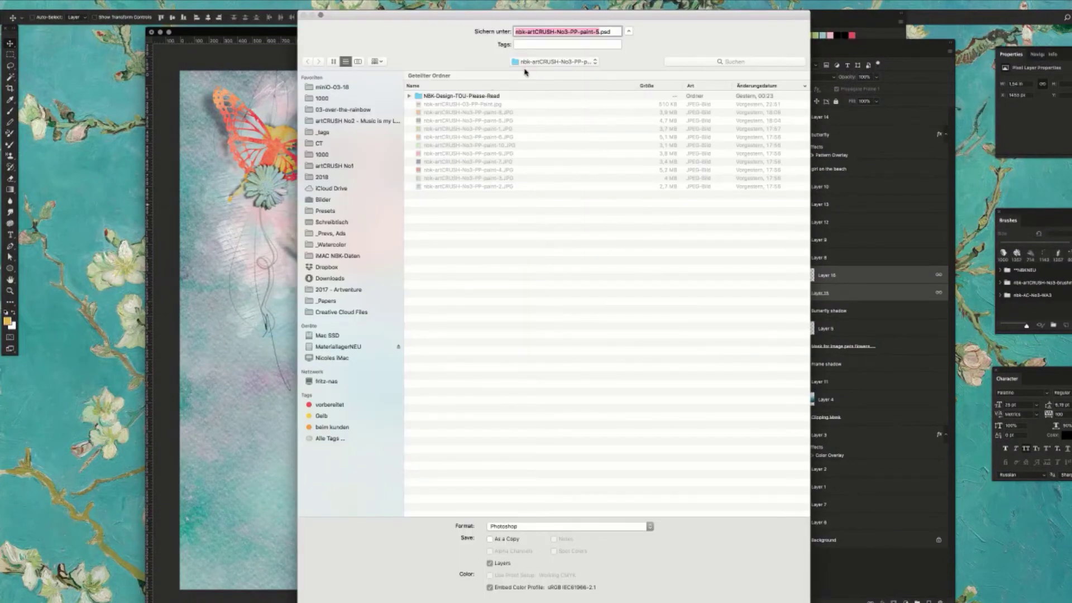
{"action": "left_click", "coordinate": [561, 59]}
{"action": "left_click", "coordinate": [553, 71]}
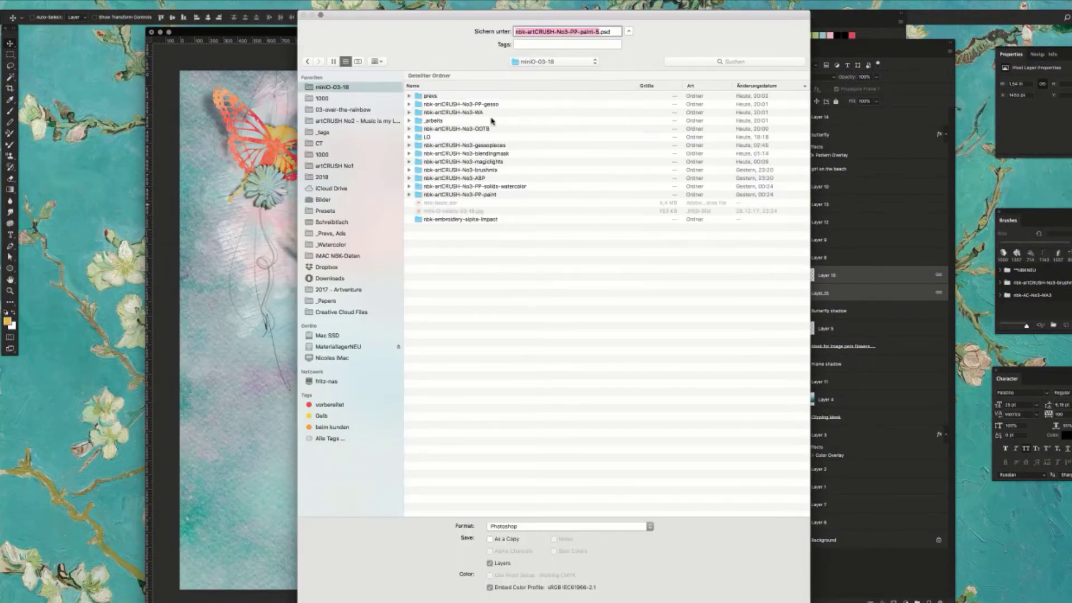
{"action": "left_click", "coordinate": [459, 137]}
{"action": "double_click", "coordinate": [460, 138]}
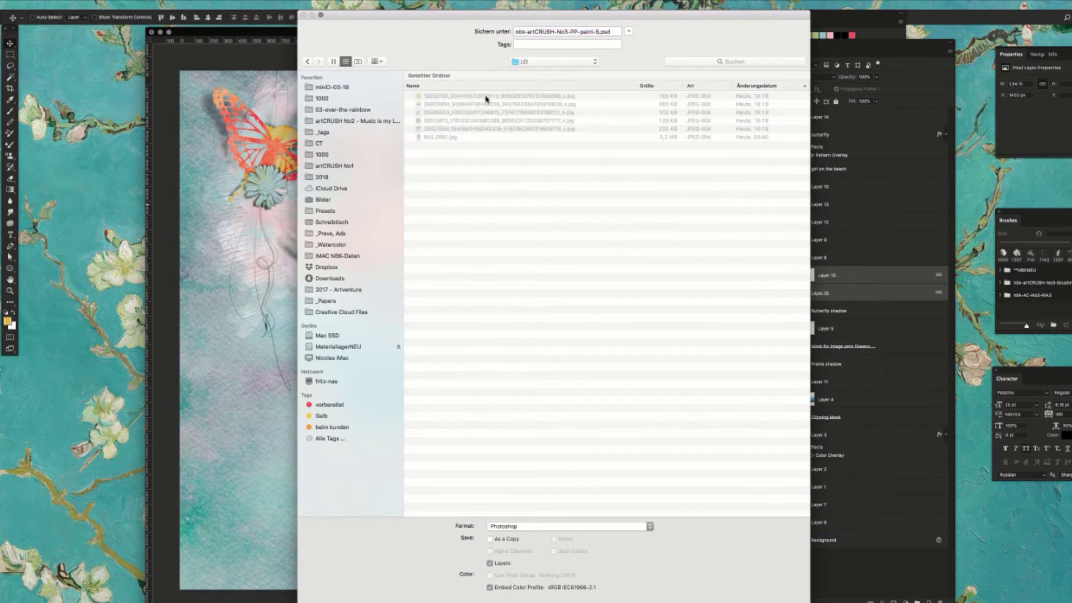
{"action": "key", "text": "Return"}
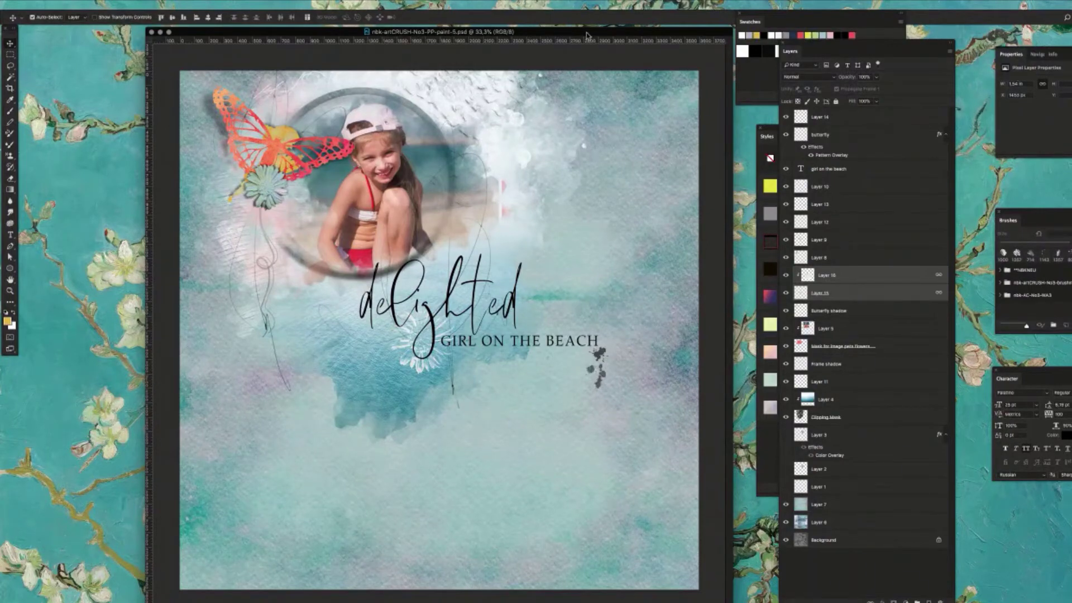
{"action": "left_click_drag", "start_coordinate": [588, 36], "coordinate": [586, 33]}
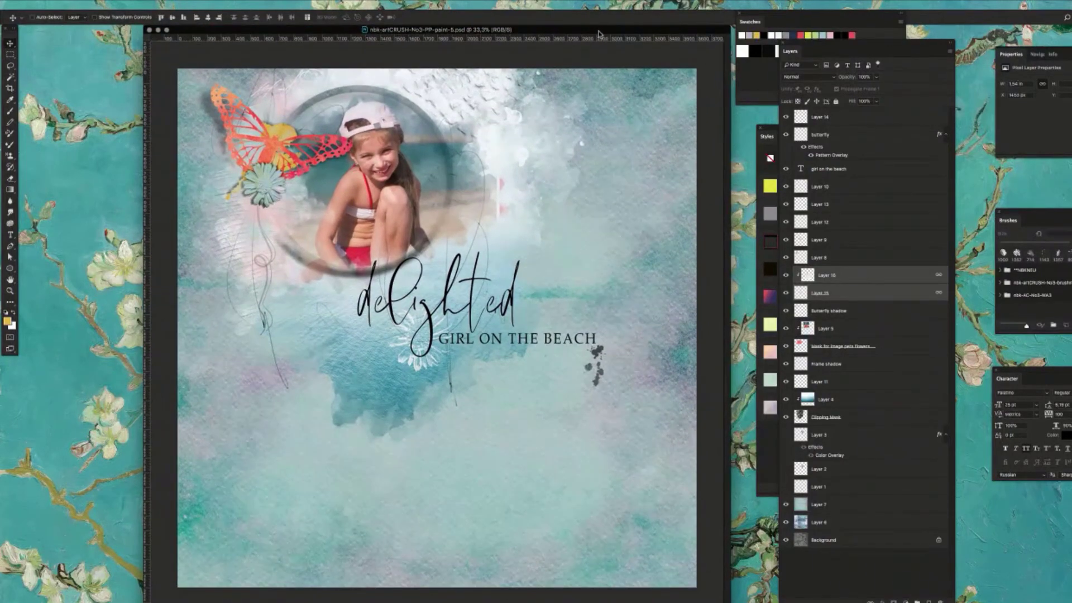
{"action": "key", "text": "super+w"}
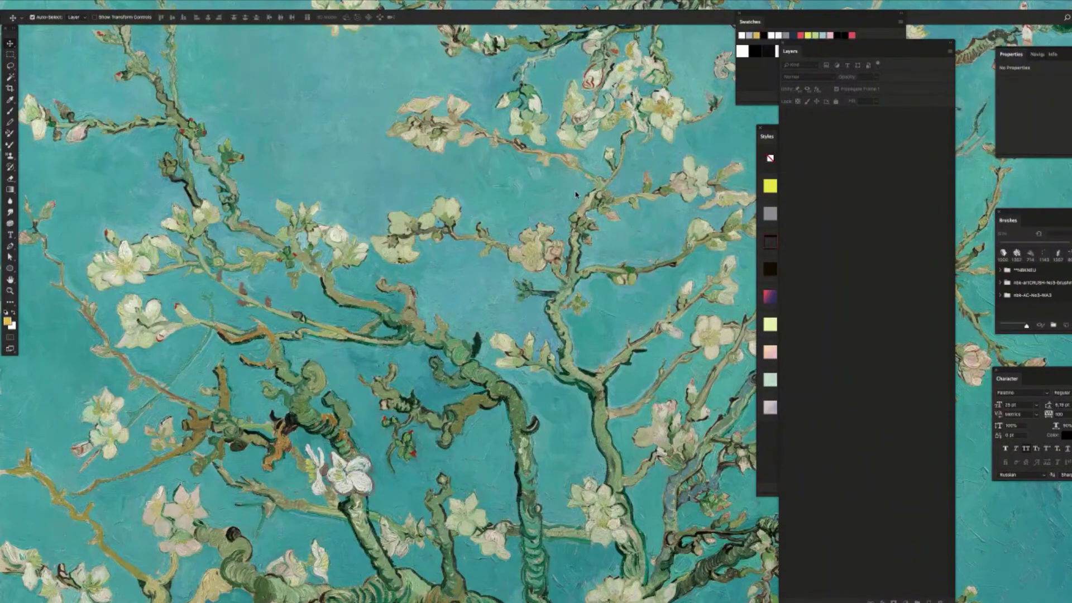
- Switch to Adobe Bridge, open the paper nbk-artCRUSH-No3-PP-gesso9.jpg in Photoshop, and enlarge its window around the canvas
{"action": "key", "text": "super+Tab"}
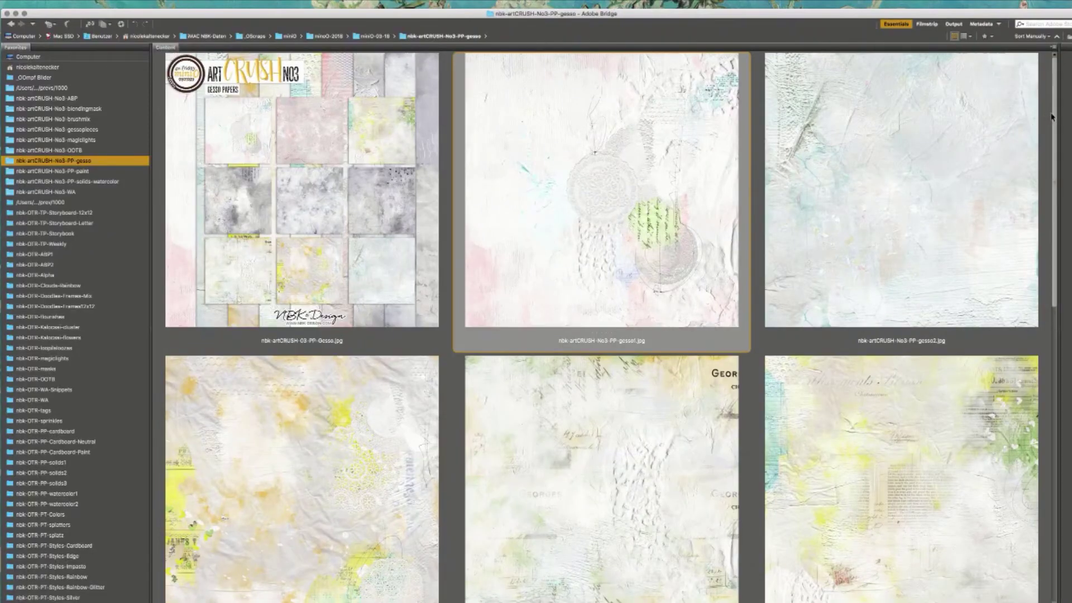
{"action": "left_click", "coordinate": [1049, 130]}
{"action": "scroll", "coordinate": [986, 284], "scroll_direction": "down", "scroll_amount": 5}
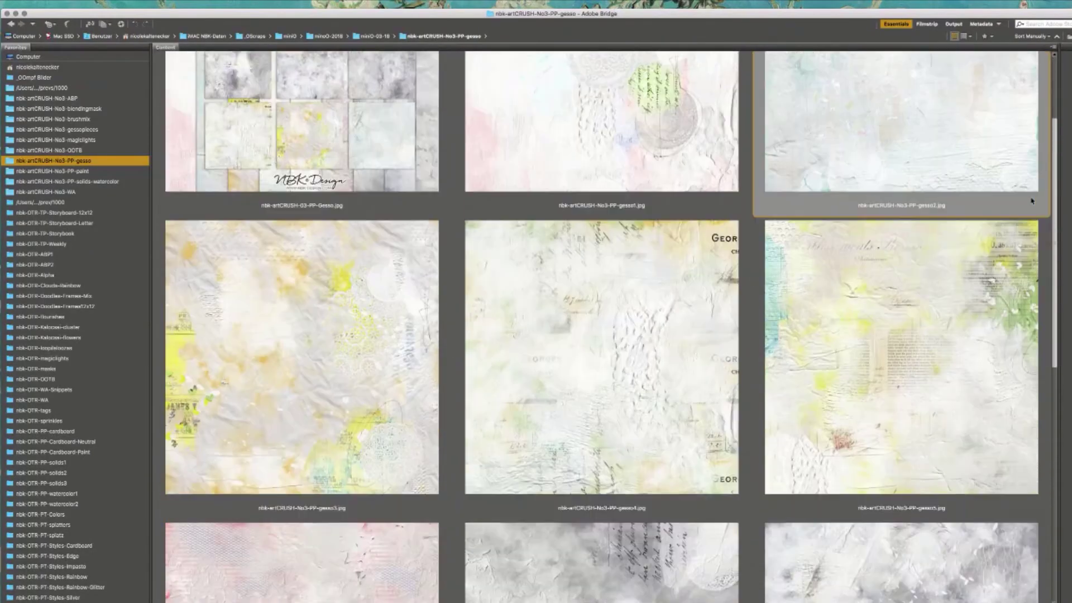
{"action": "scroll", "coordinate": [949, 357], "scroll_direction": "down", "scroll_amount": 5}
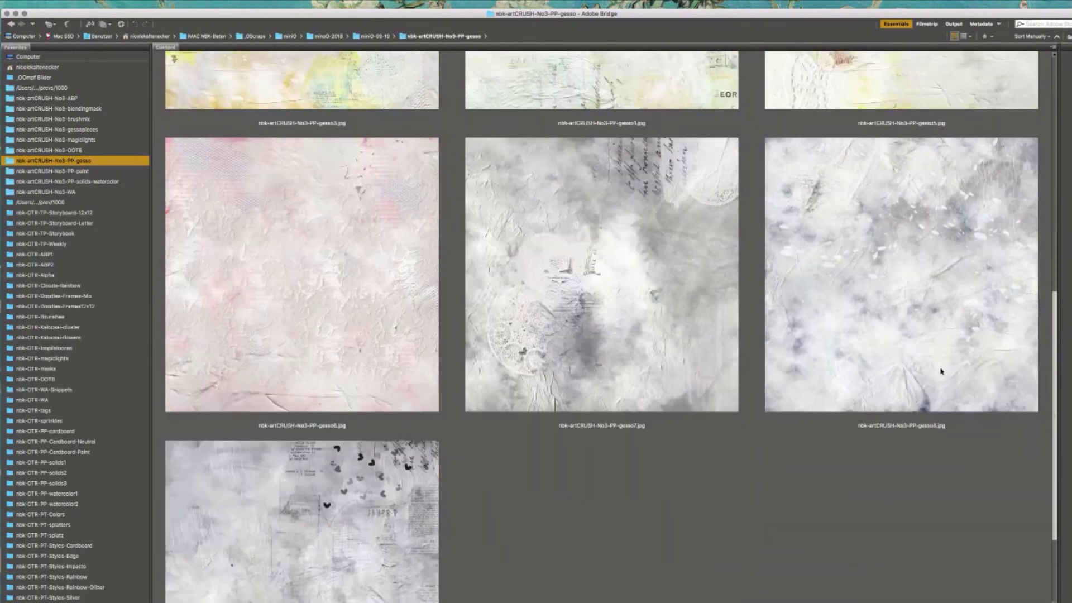
{"action": "double_click", "coordinate": [424, 486]}
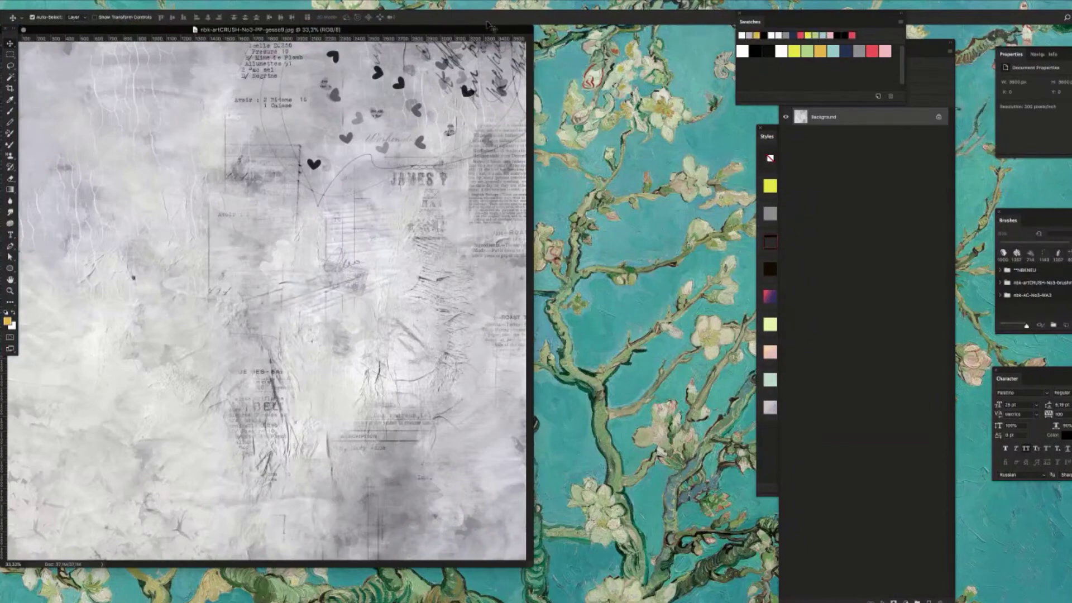
{"action": "left_click_drag", "start_coordinate": [478, 26], "coordinate": [644, 42]}
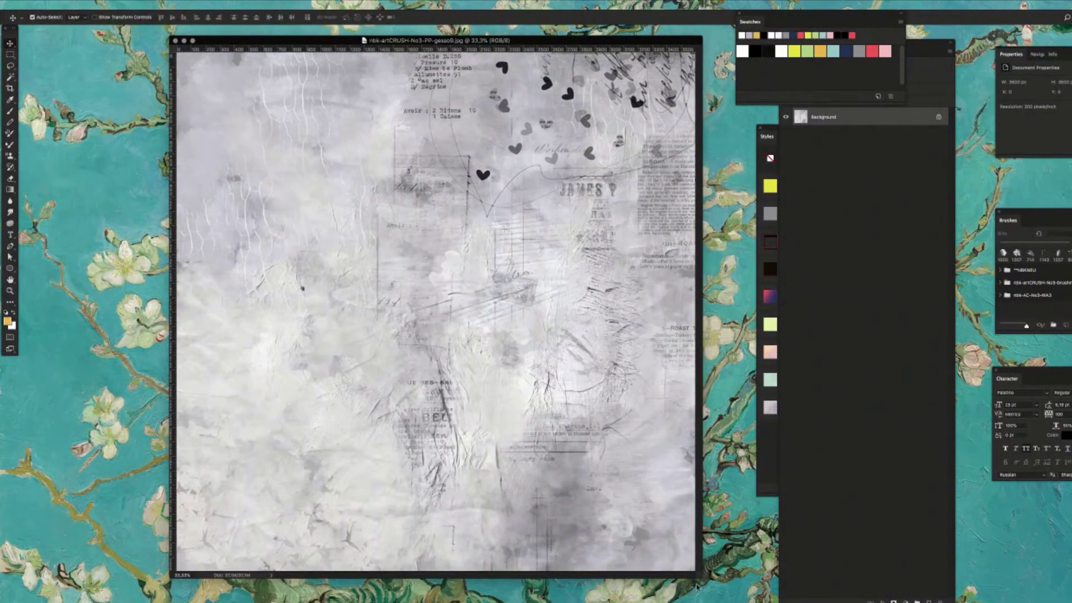
{"action": "left_click_drag", "start_coordinate": [697, 586], "coordinate": [734, 593]}
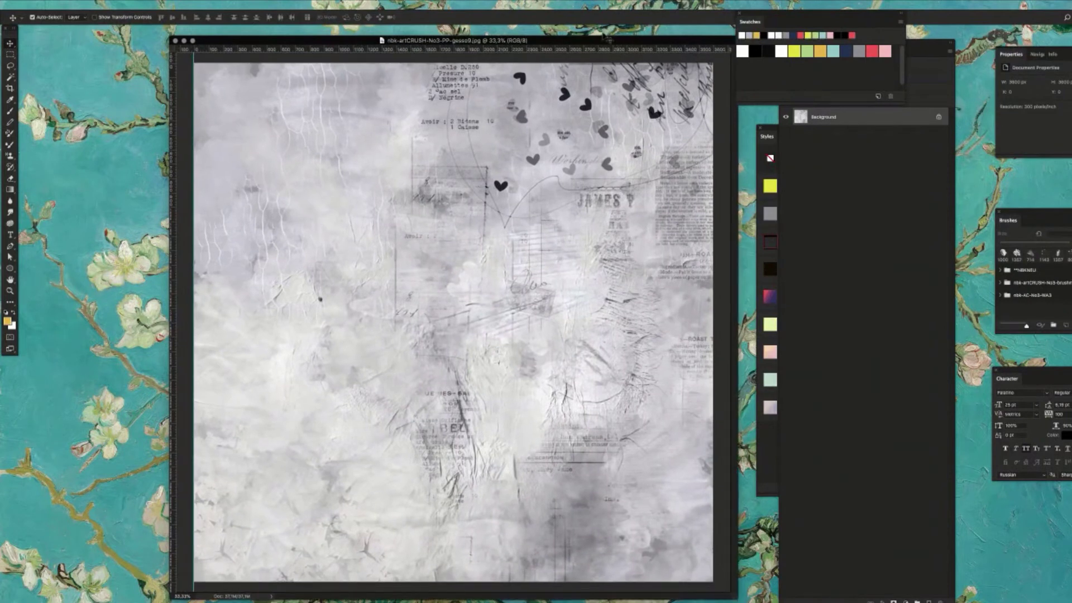
{"action": "left_click_drag", "start_coordinate": [598, 42], "coordinate": [603, 40]}
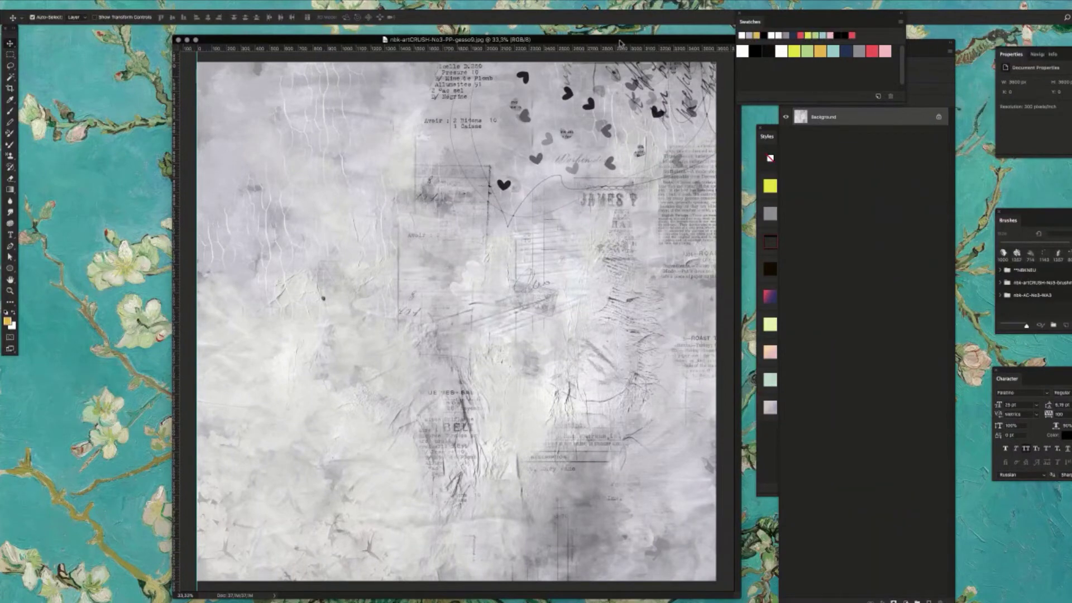
{"action": "left_click_drag", "start_coordinate": [620, 42], "coordinate": [624, 41]}
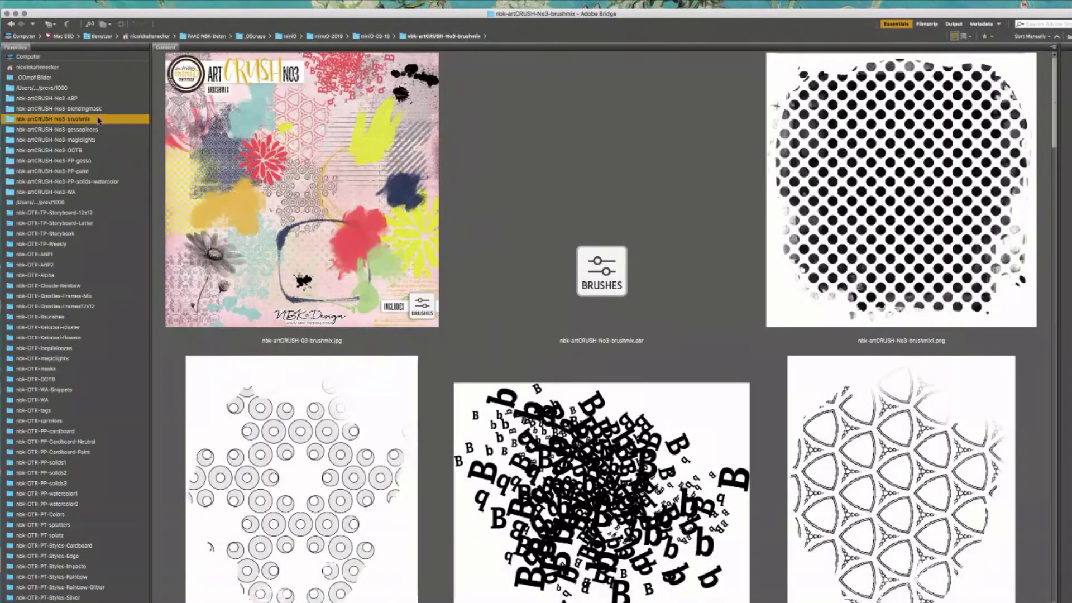
- From Adobe Bridge, open nbk-AC-No3-blendingmask3.png in the nbk-artCRUSH-No3-blendingmask folder
{"action": "left_click", "coordinate": [108, 112]}
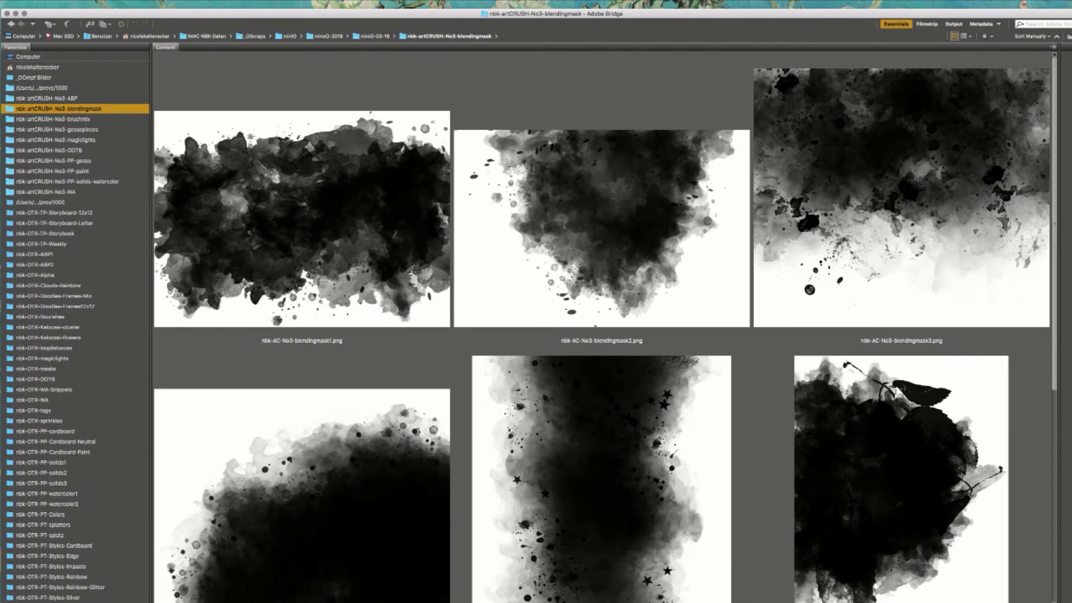
{"action": "scroll", "coordinate": [1061, 95], "scroll_direction": "down", "scroll_amount": 5}
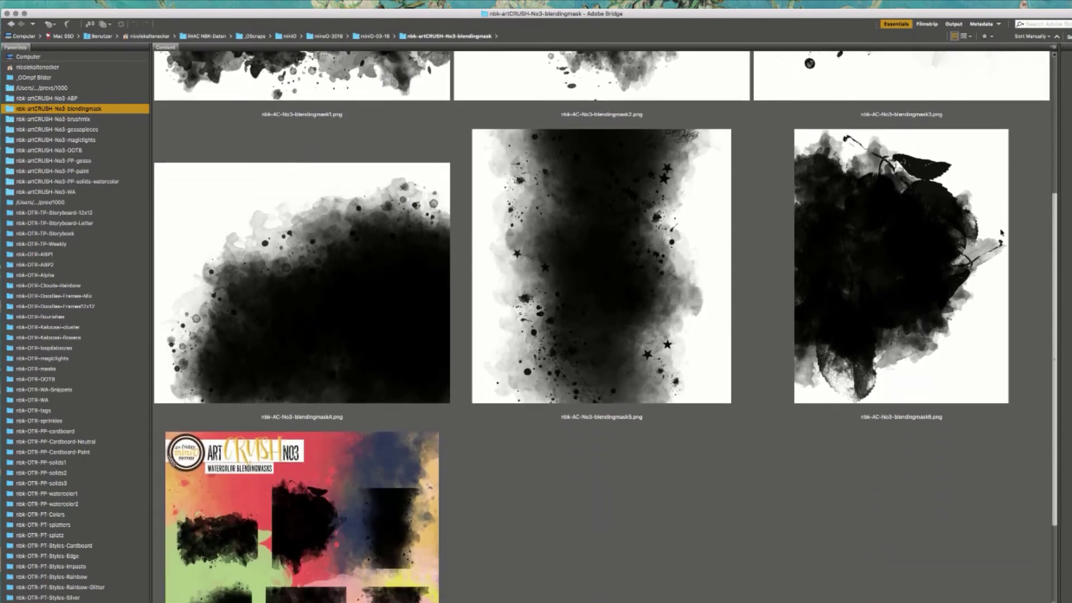
{"action": "scroll", "coordinate": [972, 85], "scroll_direction": "up", "scroll_amount": 5}
{"action": "left_click", "coordinate": [917, 95]}
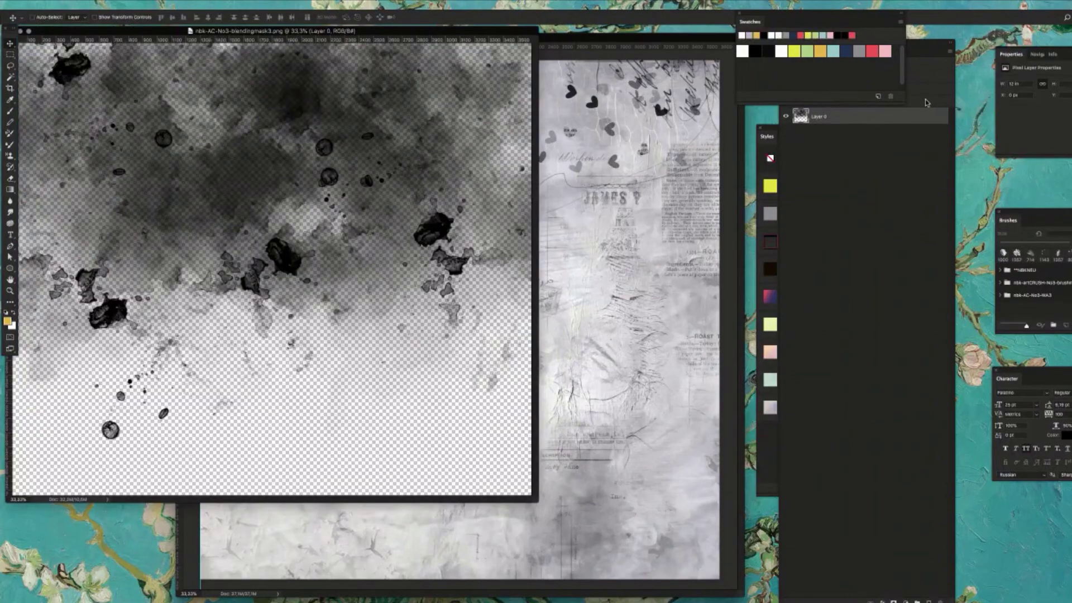
- Copy the entire blending mask, close its file, and paste it as a layer over the gesso paper
{"action": "key", "text": "super+a"}
{"action": "key", "text": "super+c"}
{"action": "key", "text": "super+w"}
{"action": "key", "text": "super+v"}
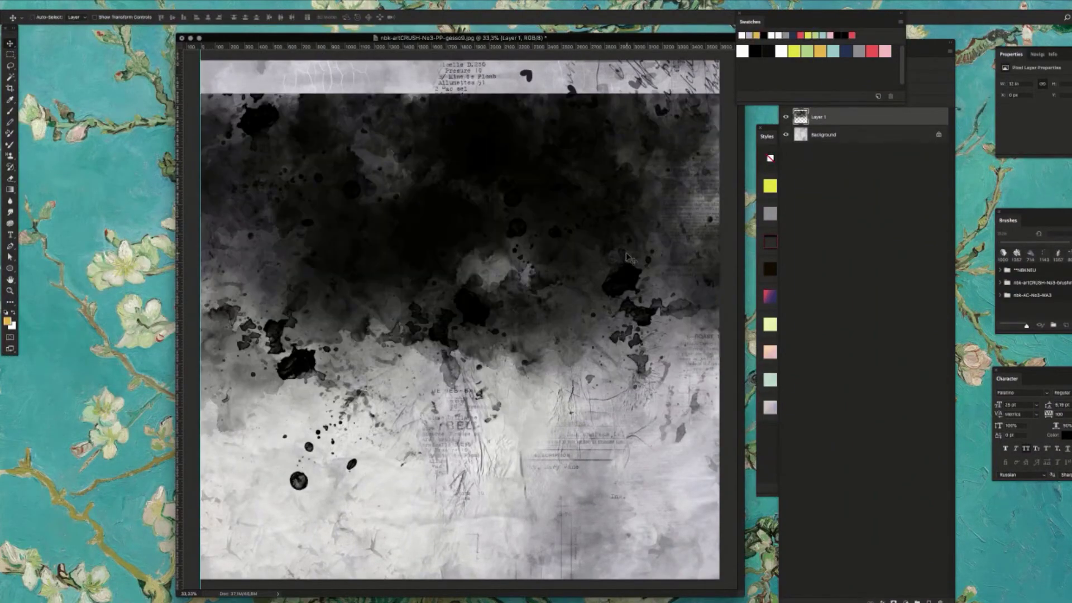
- Move the pasted blending mask up to align with the paper's upper edge
{"action": "key", "text": "super+t"}
{"action": "left_click_drag", "start_coordinate": [613, 229], "coordinate": [612, 195]}
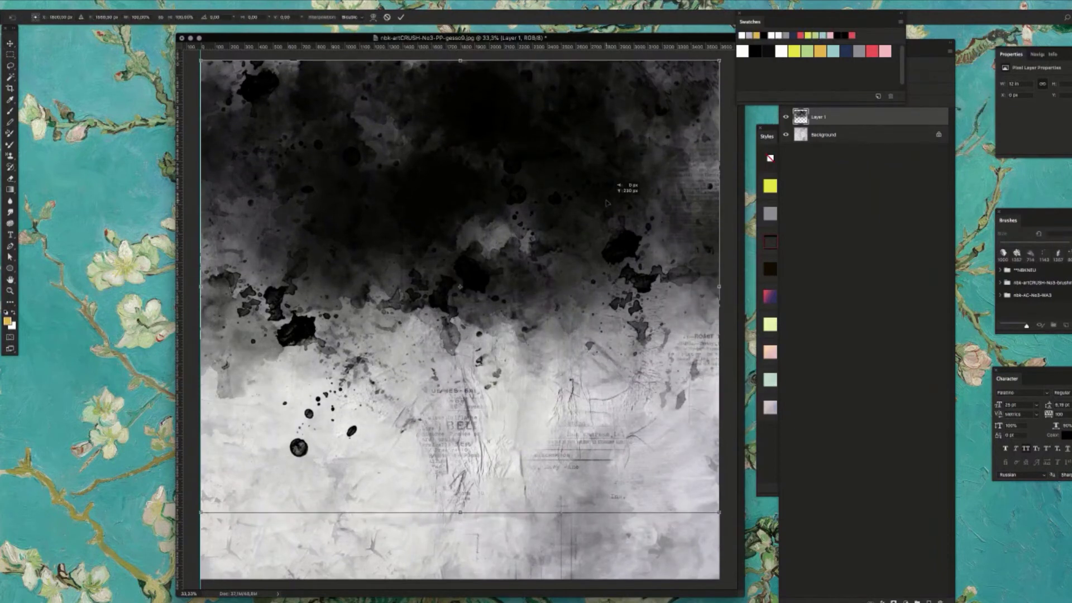
{"action": "key", "text": "Return"}
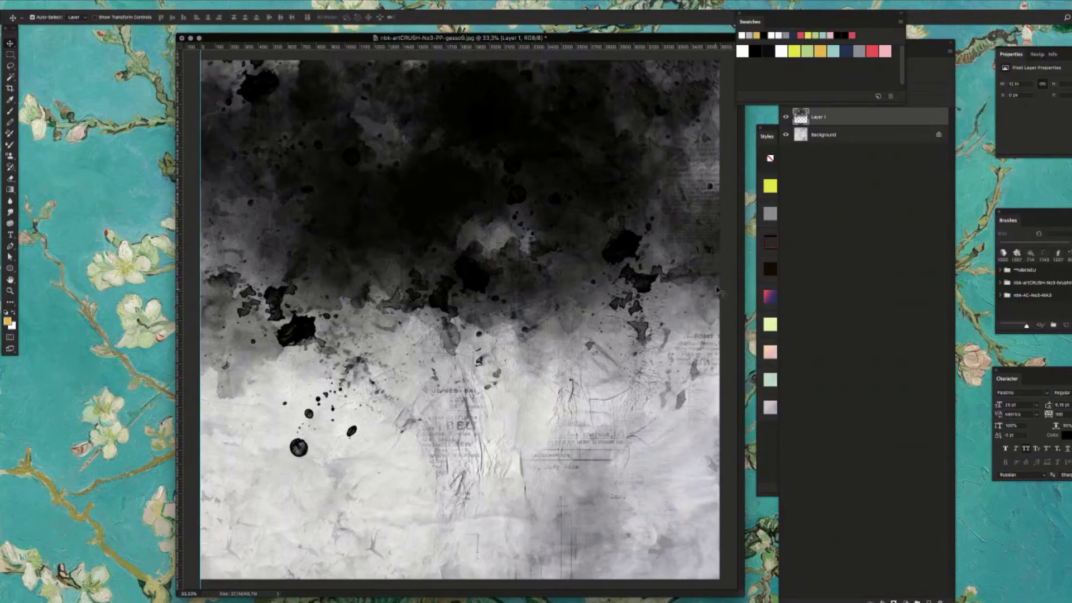
- Flip the blending mask vertically and move it down to align with the paper's lower edge
{"action": "key", "text": "ctrl+t"}
{"action": "right_click", "coordinate": [540, 203]}
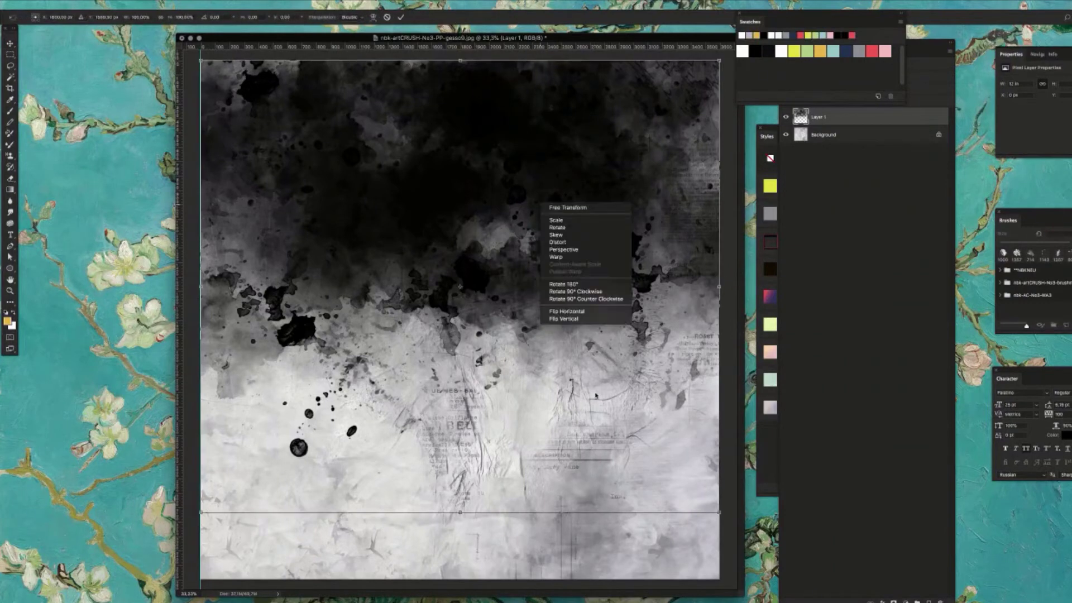
{"action": "left_click", "coordinate": [589, 321]}
{"action": "left_click_drag", "start_coordinate": [597, 310], "coordinate": [605, 377]}
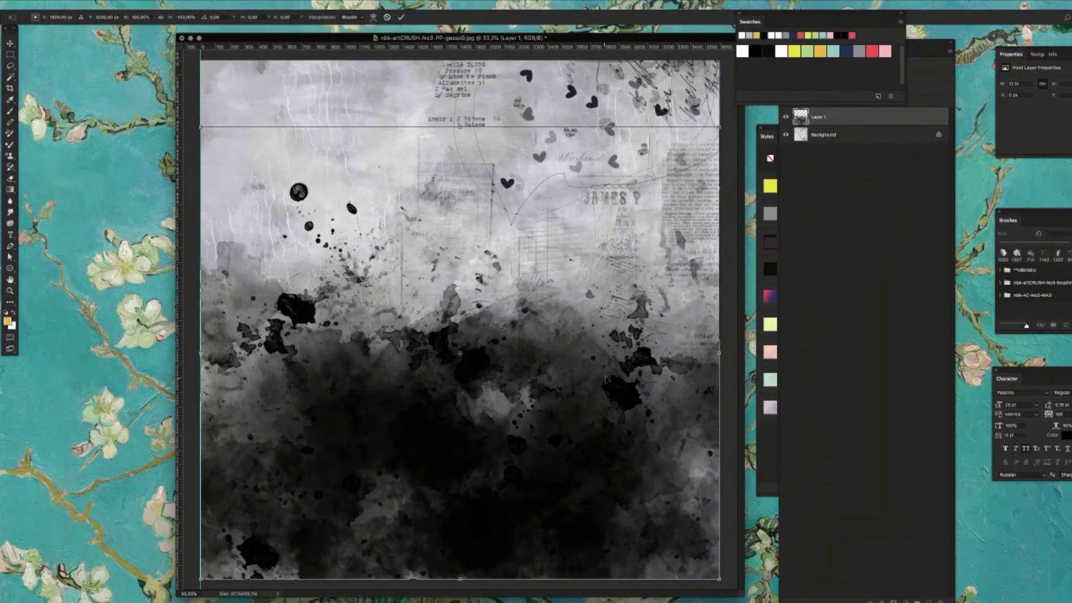
{"action": "key", "text": "Return"}
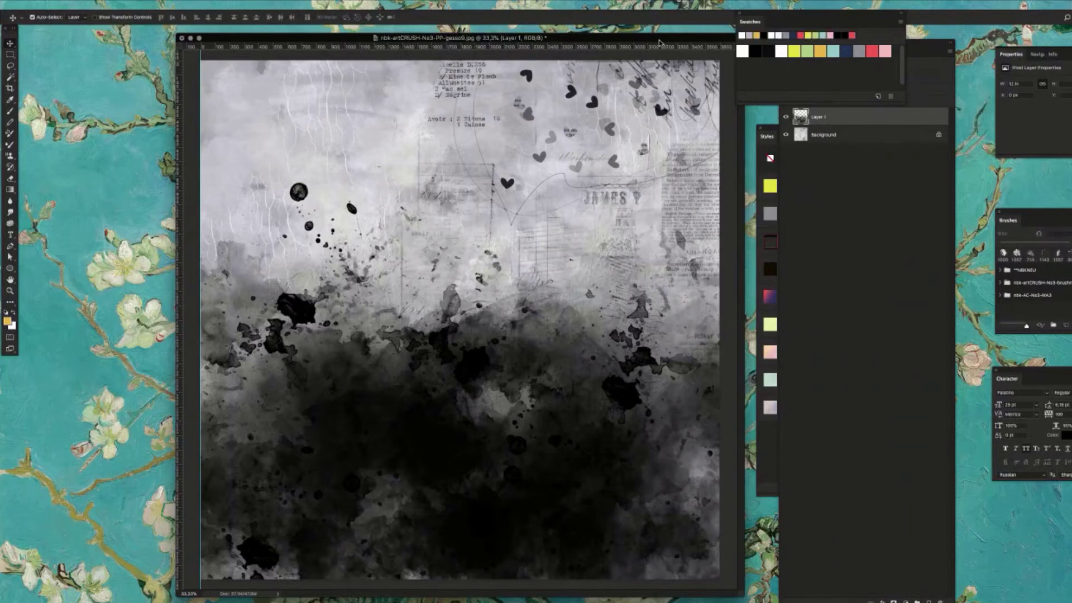
{"action": "left_click_drag", "start_coordinate": [659, 42], "coordinate": [640, 34]}
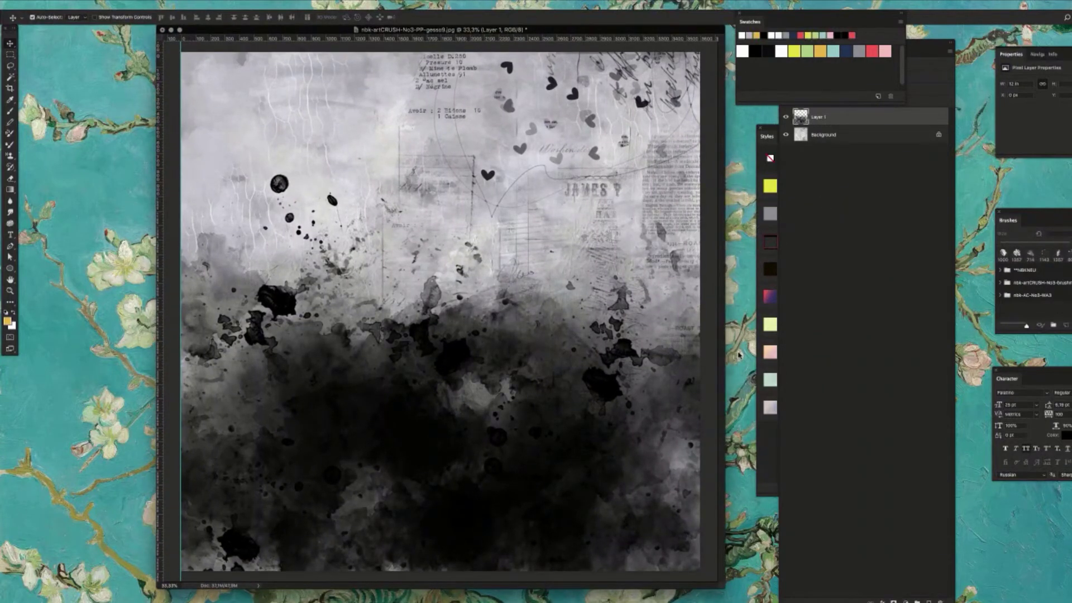
- Switch to Adobe Bridge and open nbk-artCRUSH-No3-PP-watercolor-5.jpg from the nbk-artCRUSH-No3-PP-solids-watercolor folder
{"action": "key", "text": "super+Tab"}
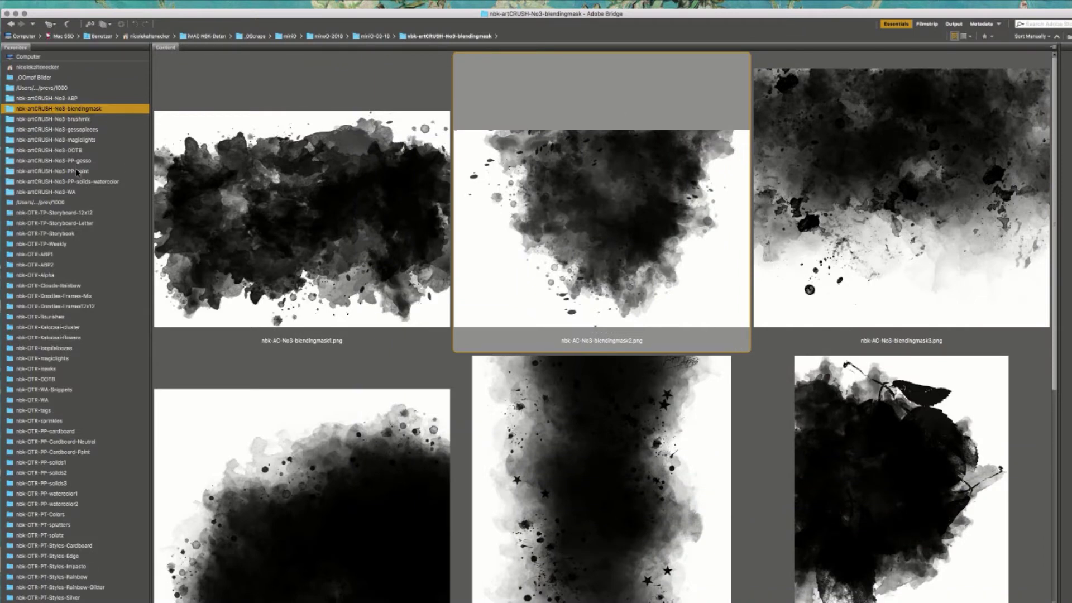
{"action": "left_click", "coordinate": [95, 182]}
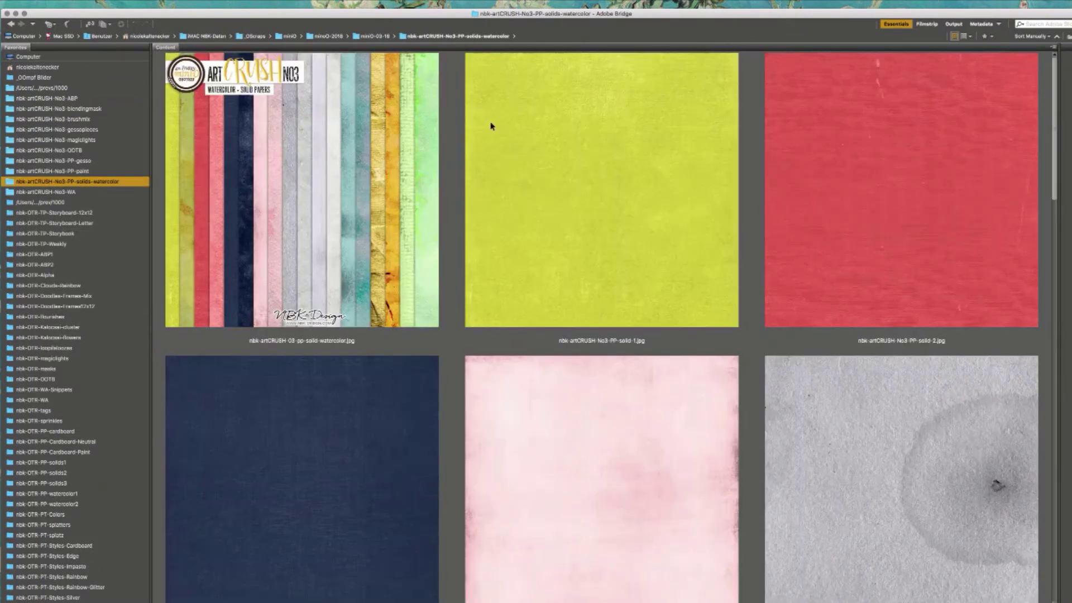
{"action": "scroll", "coordinate": [1015, 146], "scroll_direction": "down", "scroll_amount": 8}
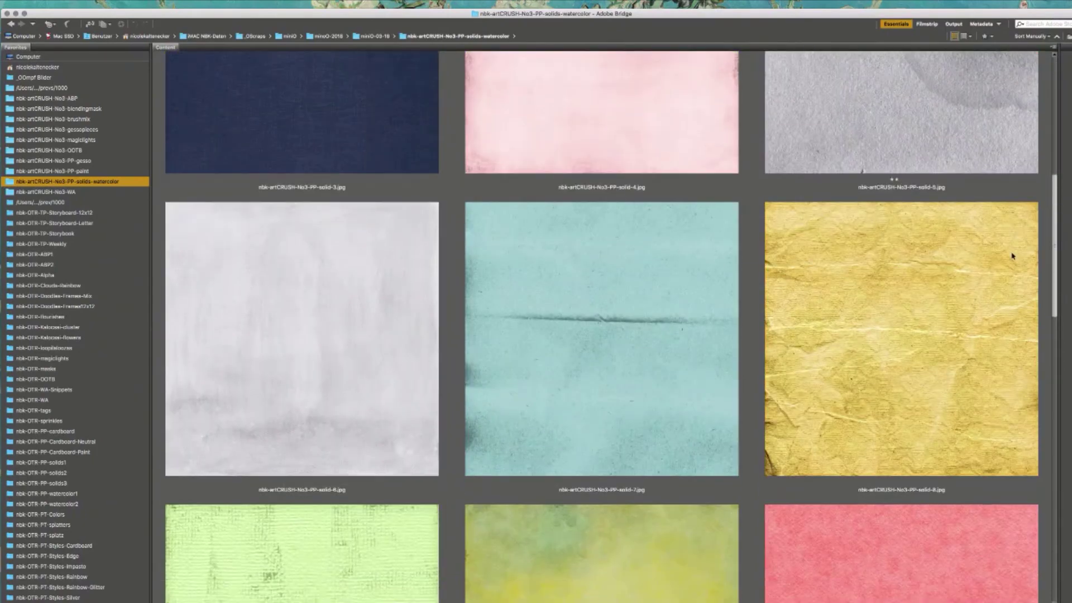
{"action": "scroll", "coordinate": [1017, 174], "scroll_direction": "up", "scroll_amount": 5}
{"action": "scroll", "coordinate": [987, 319], "scroll_direction": "down", "scroll_amount": 10}
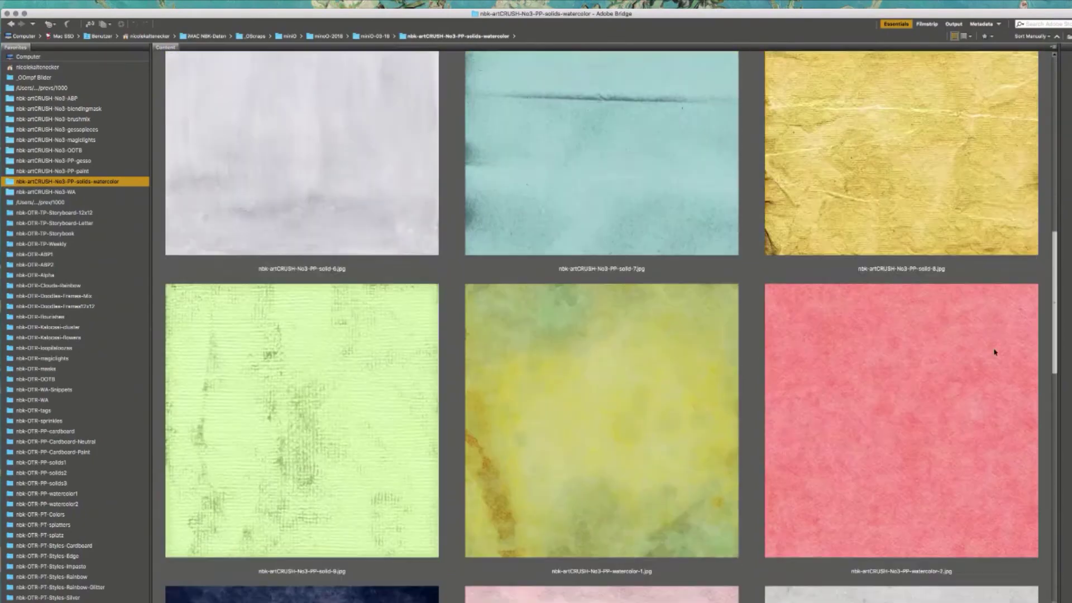
{"action": "scroll", "coordinate": [974, 382], "scroll_direction": "down", "scroll_amount": 5}
{"action": "left_click", "coordinate": [967, 284]}
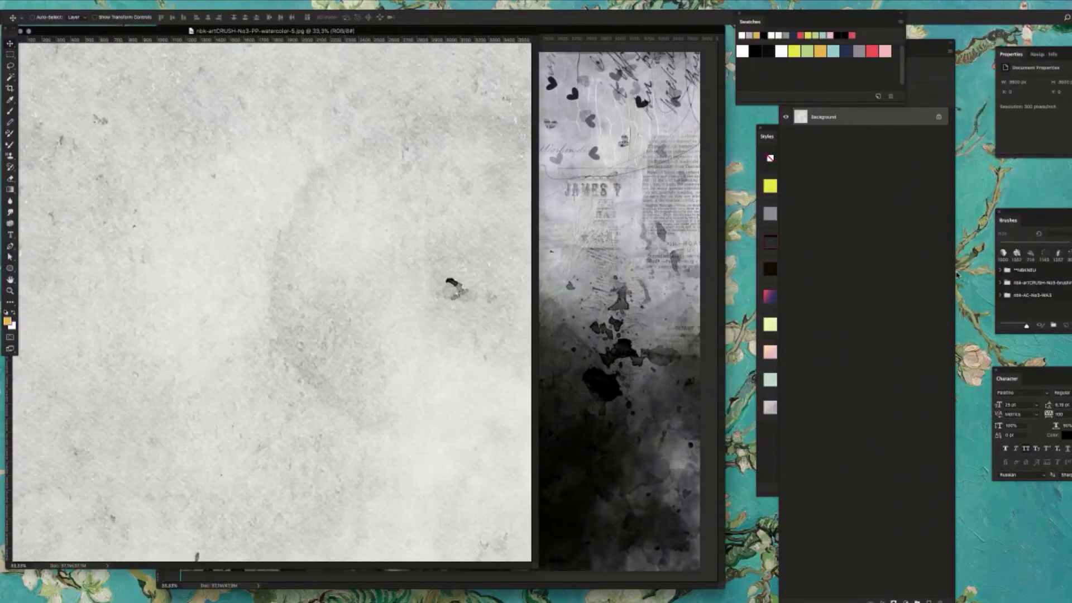
- Copy the whole watercolor paper, close its file, and paste it above the blending mask layer
{"action": "key", "text": "super+a"}
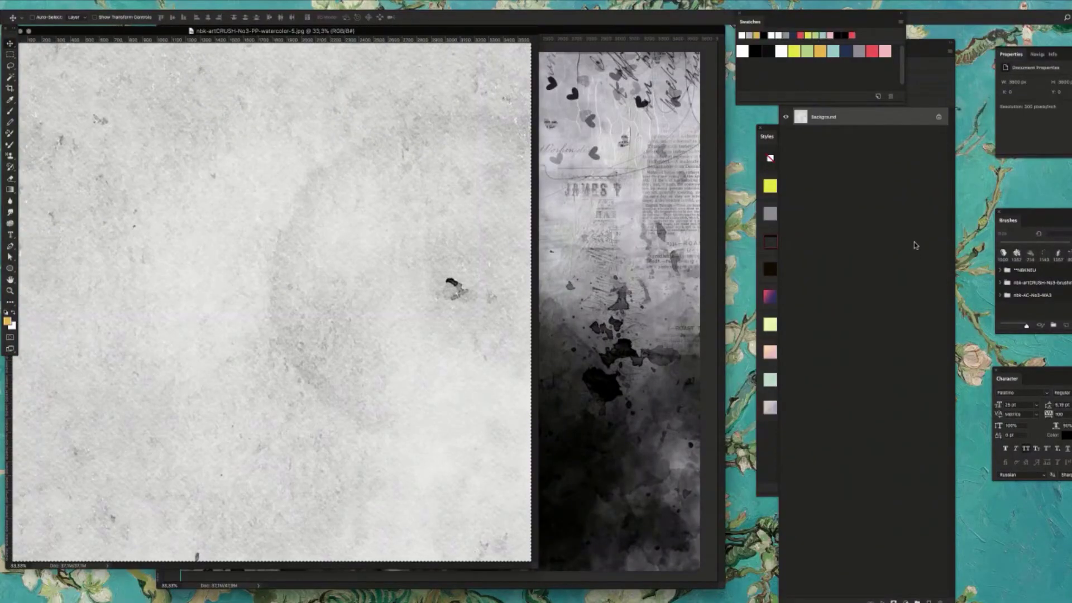
{"action": "key", "text": "super+c"}
{"action": "key", "text": "super+w"}
{"action": "key", "text": "super+v"}
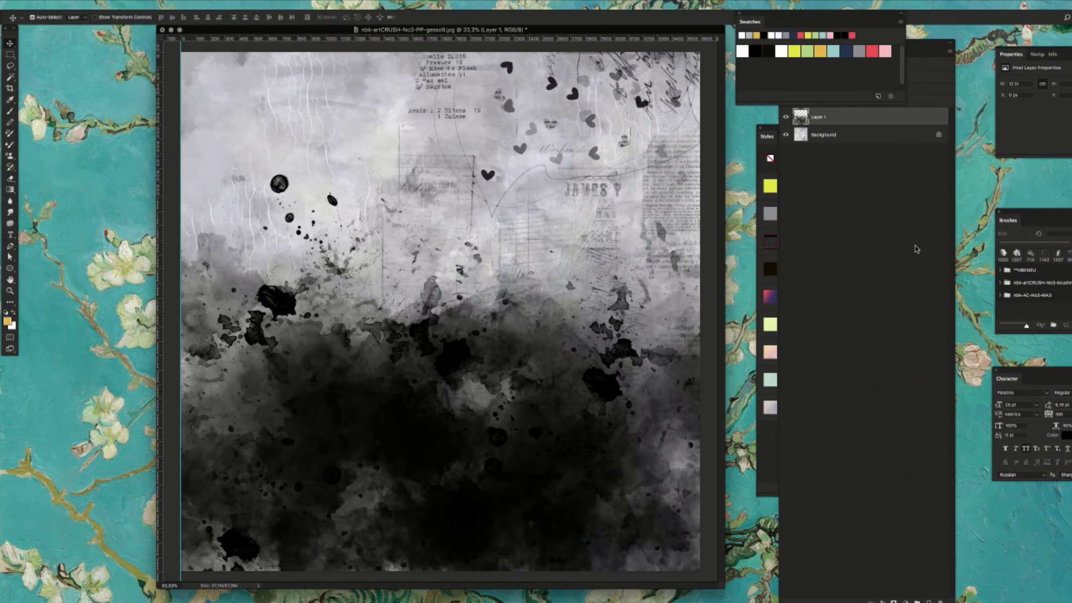
{"action": "key", "text": "super+v"}
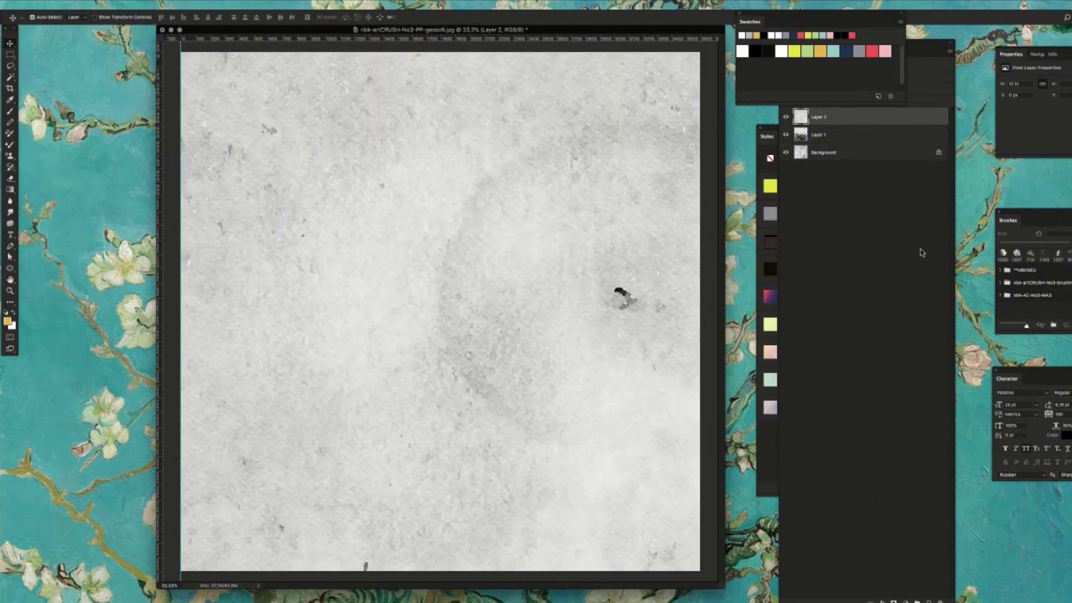
- Clip the watercolor paper layer to the blending mask and enlarge the document window around the canvas
{"action": "key", "text": "alt+super+g"}
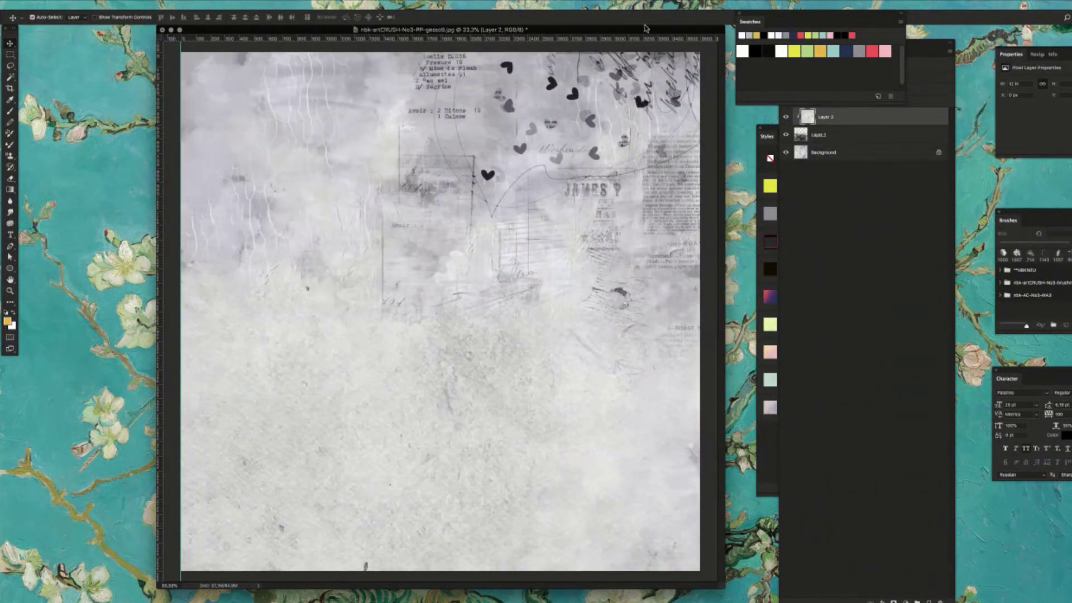
{"action": "mouse_move", "coordinate": [645, 28]}
{"action": "left_mouse_down"}
{"action": "mouse_move", "coordinate": [653, 32]}
{"action": "mouse_move", "coordinate": [642, 32]}
{"action": "left_mouse_up"}
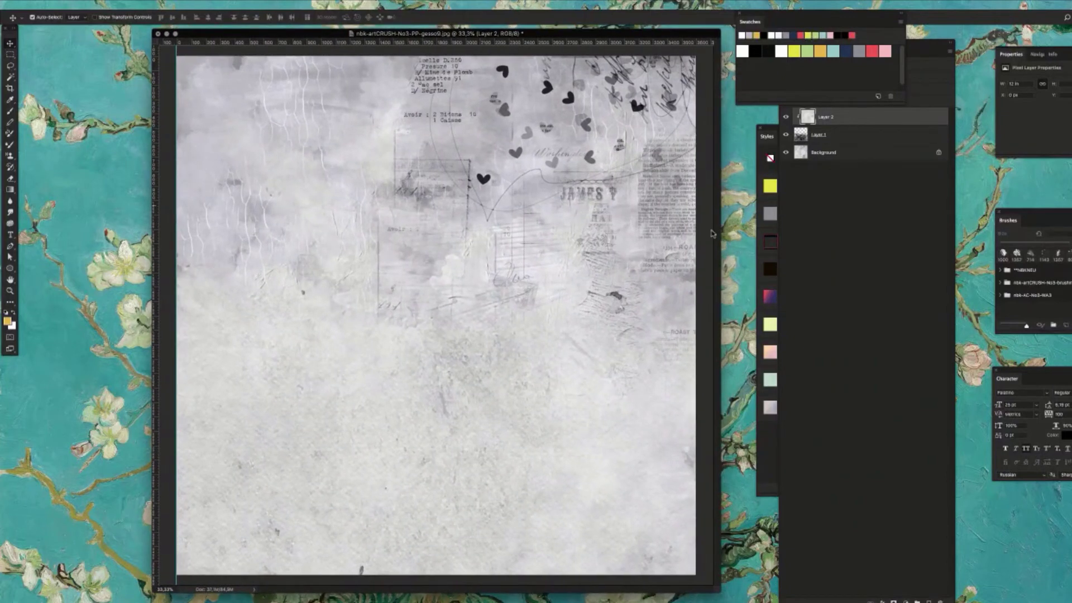
{"action": "left_click_drag", "start_coordinate": [719, 590], "coordinate": [736, 602]}
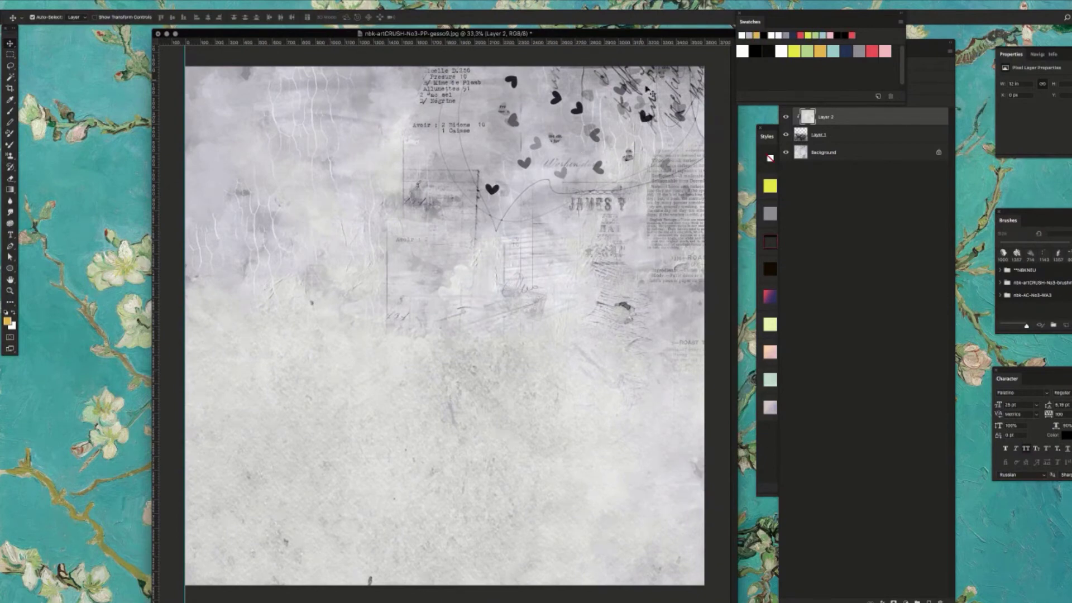
- Switch to Adobe Bridge and open nbk-artCRUSH-No3-PP-watercolor-6.jpg from the solids and watercolor papers folder
{"action": "left_click_drag", "start_coordinate": [657, 36], "coordinate": [644, 34]}
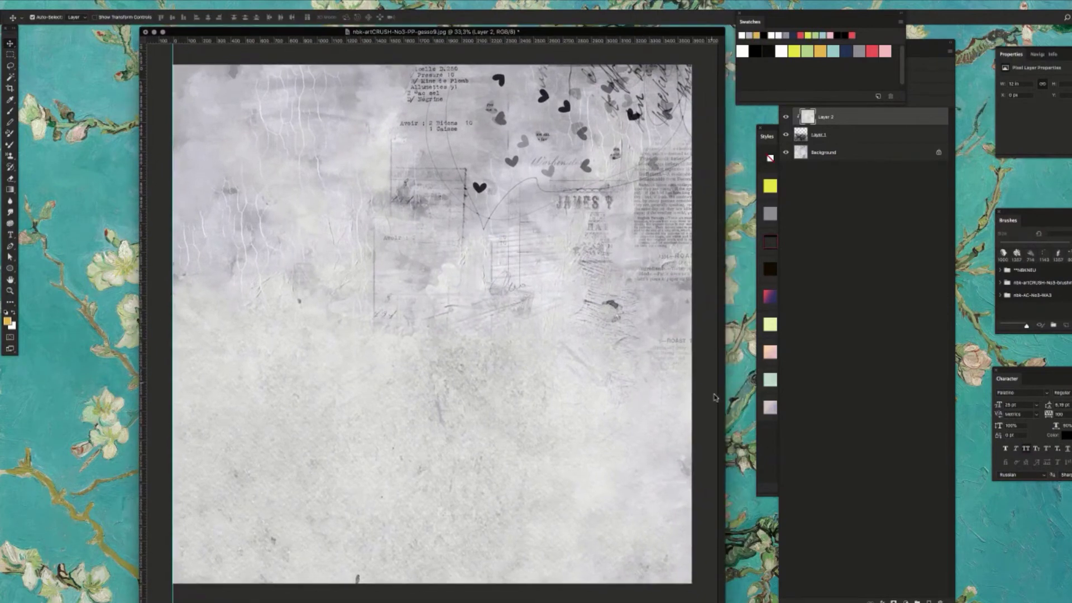
{"action": "key", "text": "super+Tab"}
{"action": "scroll", "coordinate": [1043, 359], "scroll_direction": "down", "scroll_amount": 10}
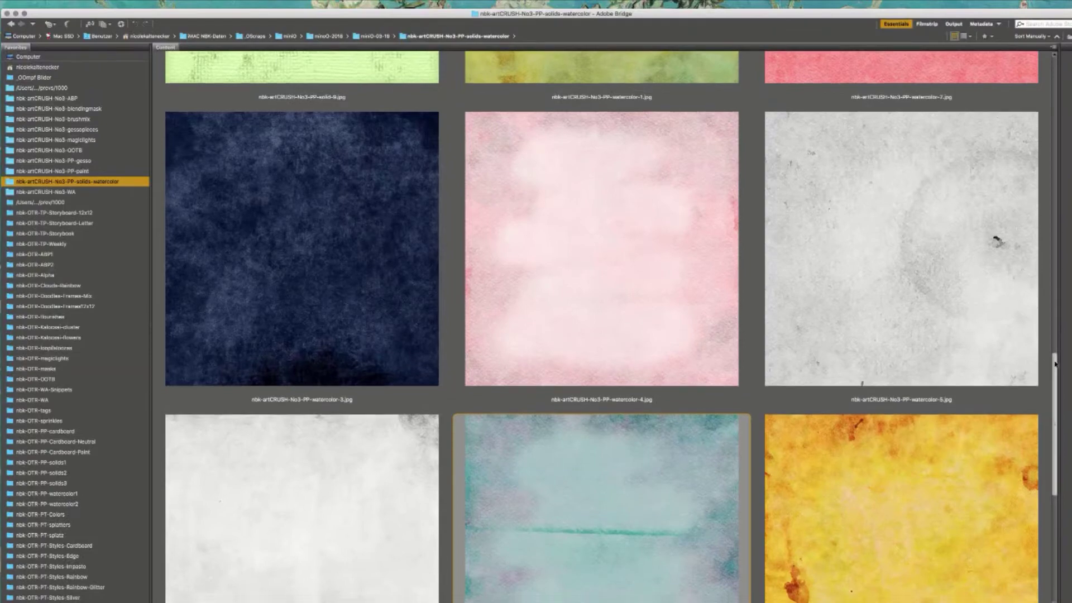
{"action": "scroll", "coordinate": [916, 480], "scroll_direction": "up", "scroll_amount": 4}
{"action": "double_click", "coordinate": [419, 384]}
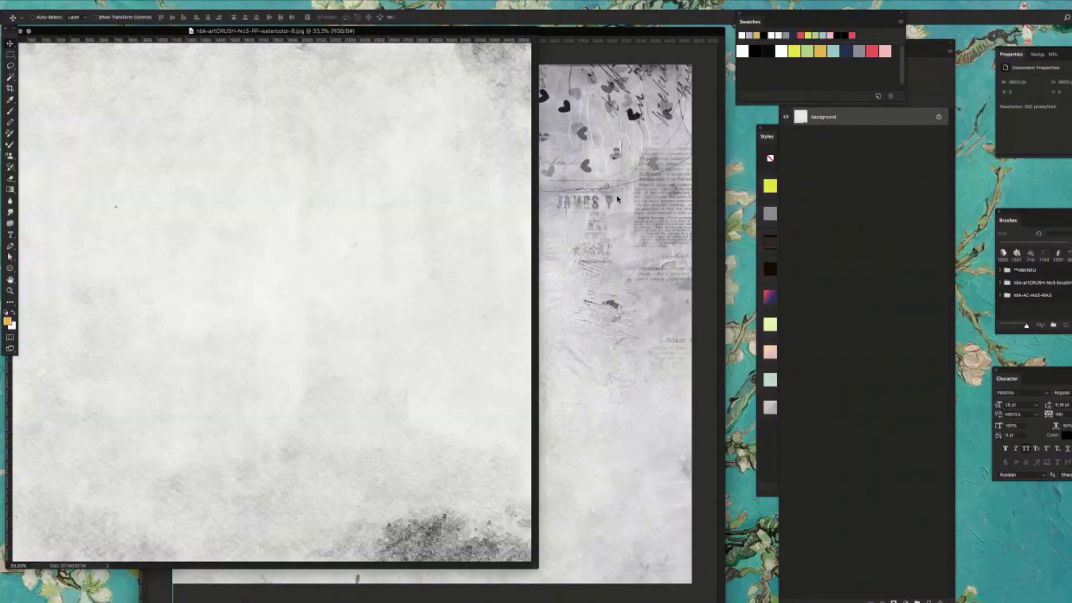
- Replace the clipped watercolor paper with a full copy of the newly opened one, close its file, and clip the copy to the blending mask
{"action": "key", "text": "super+a"}
{"action": "key", "text": "super+c"}
{"action": "key", "text": "super+w"}
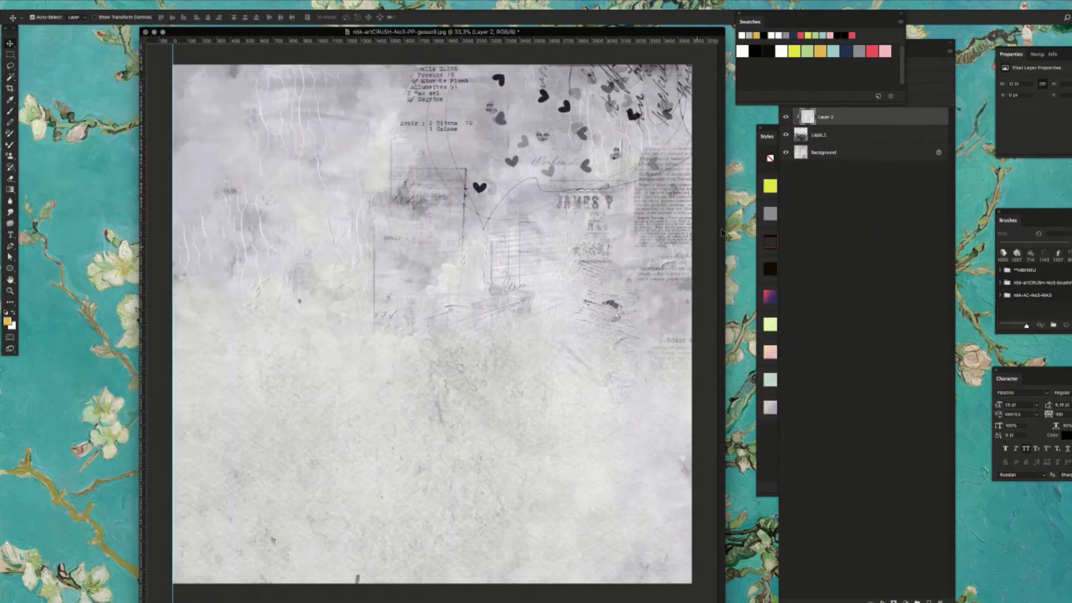
{"action": "left_click", "coordinate": [848, 119]}
{"action": "key", "text": "super+v"}
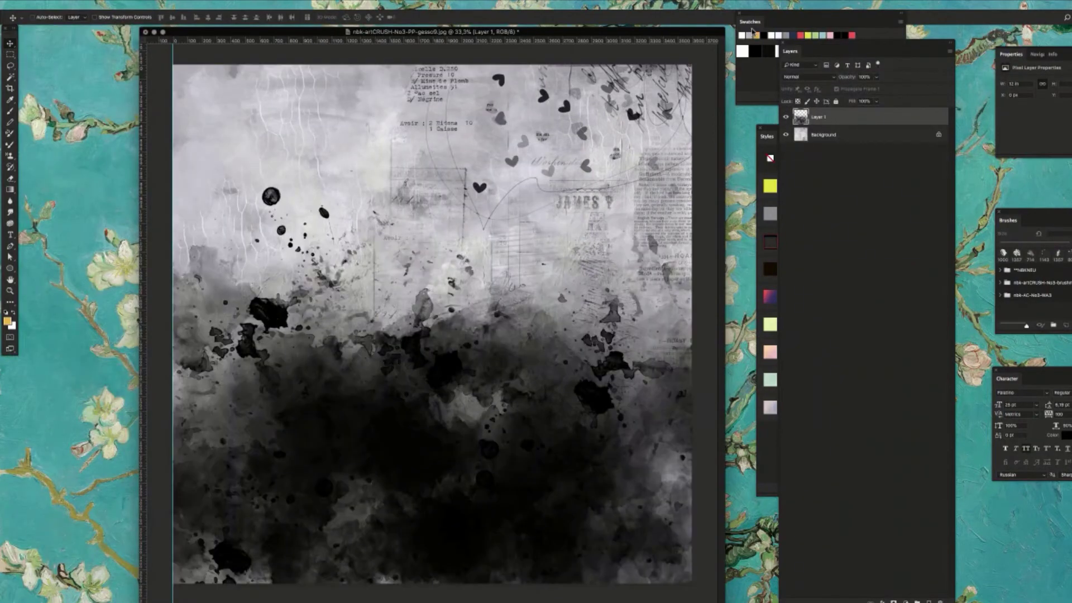
{"action": "key", "text": "ctrl+alt+g"}
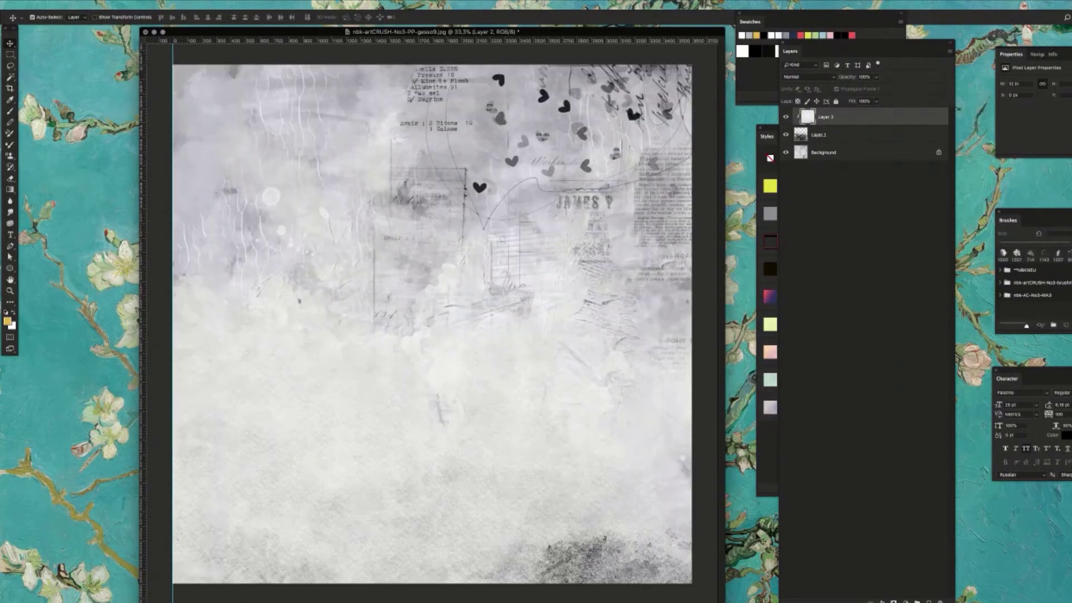
- Open nbk-artCRUSH-No3-PP-solid-5.jpg from Adobe Bridge and substitute a copy of it for the paper clipped to the blending mask
{"action": "key", "text": "super+Tab"}
{"action": "left_click_drag", "start_coordinate": [1055, 447], "coordinate": [1001, 143]}
{"action": "left_click", "coordinate": [957, 234]}
{"action": "key", "text": "super+Tab"}
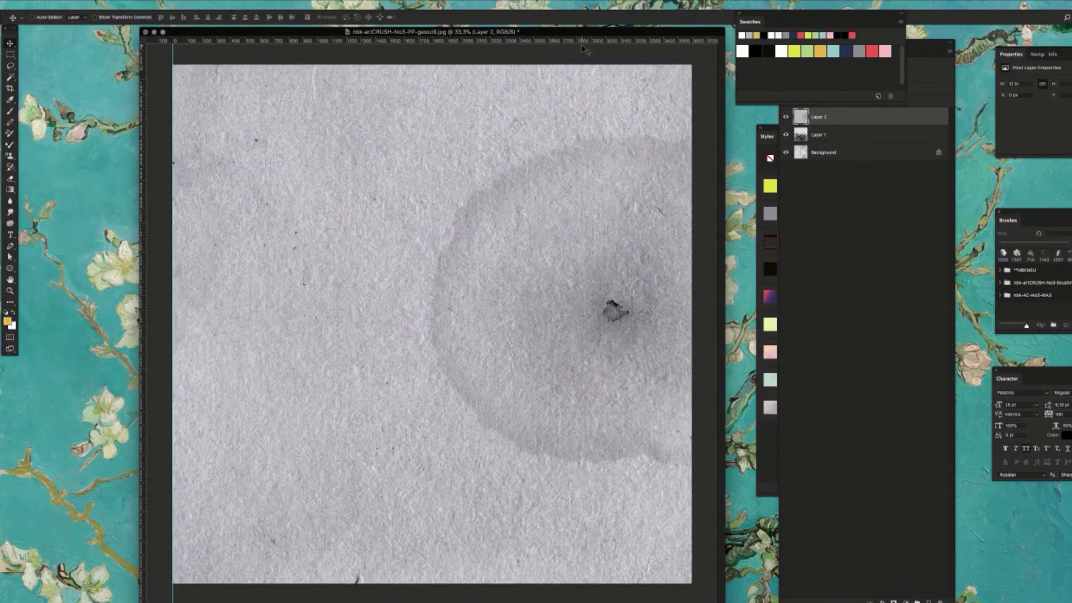
{"action": "key", "text": "super+alt+g"}
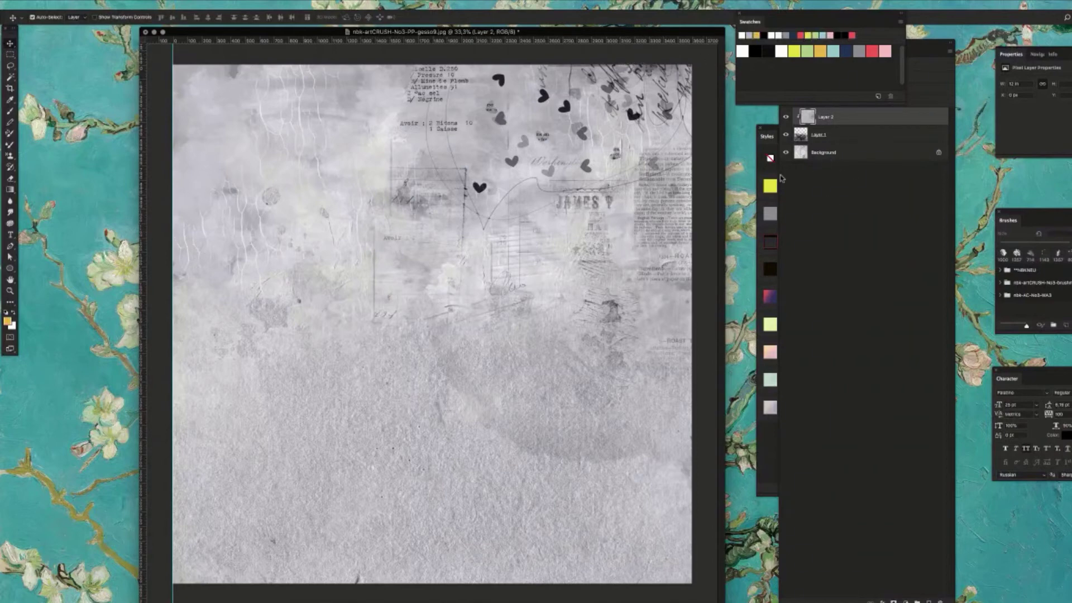
- Compare the page with the blending mask and clipped paper hidden and shown, and delete the clipped paper layer
{"action": "left_click", "coordinate": [842, 134]}
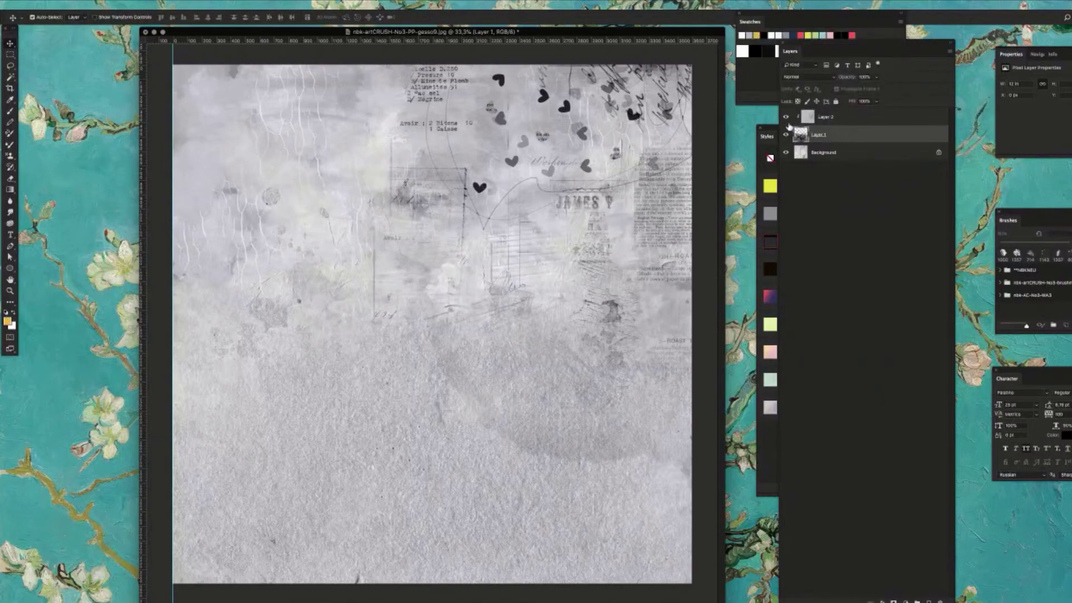
{"action": "left_click", "coordinate": [787, 117]}
{"action": "left_click", "coordinate": [786, 135]}
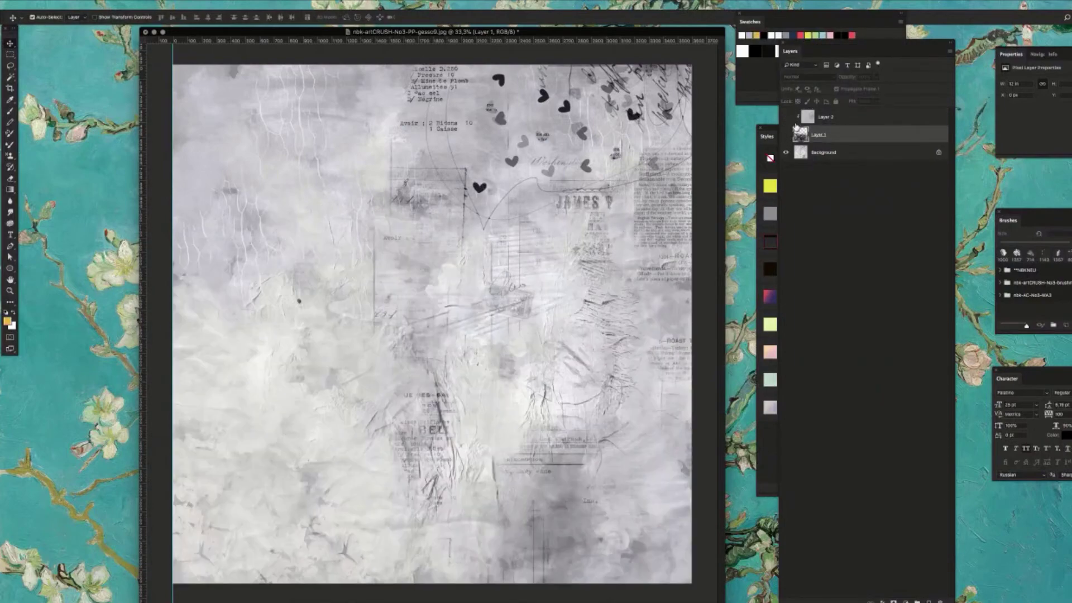
{"action": "left_click", "coordinate": [787, 116]}
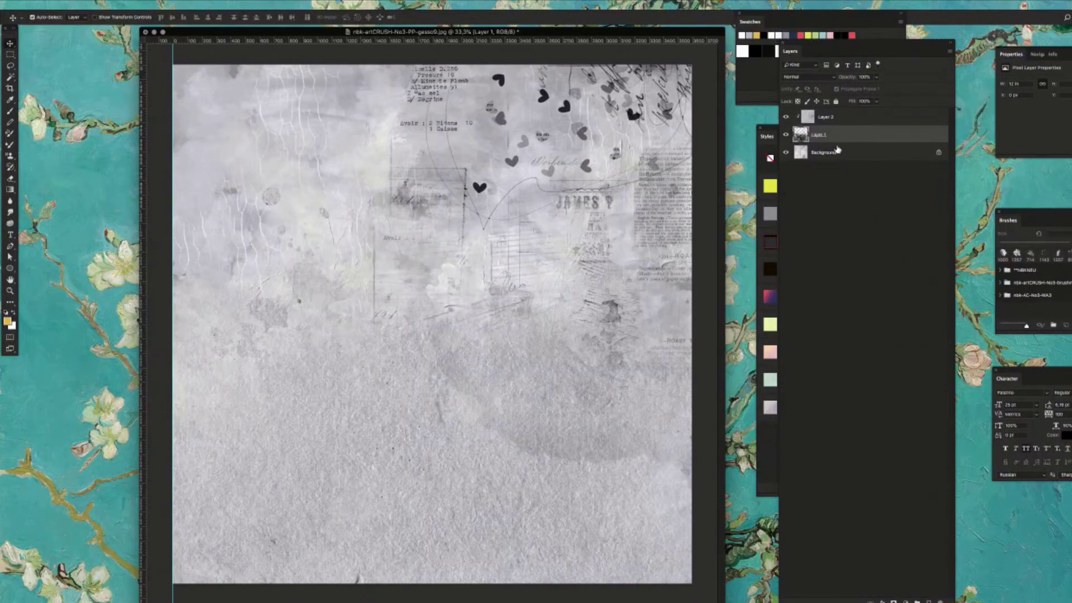
{"action": "left_click", "coordinate": [832, 120]}
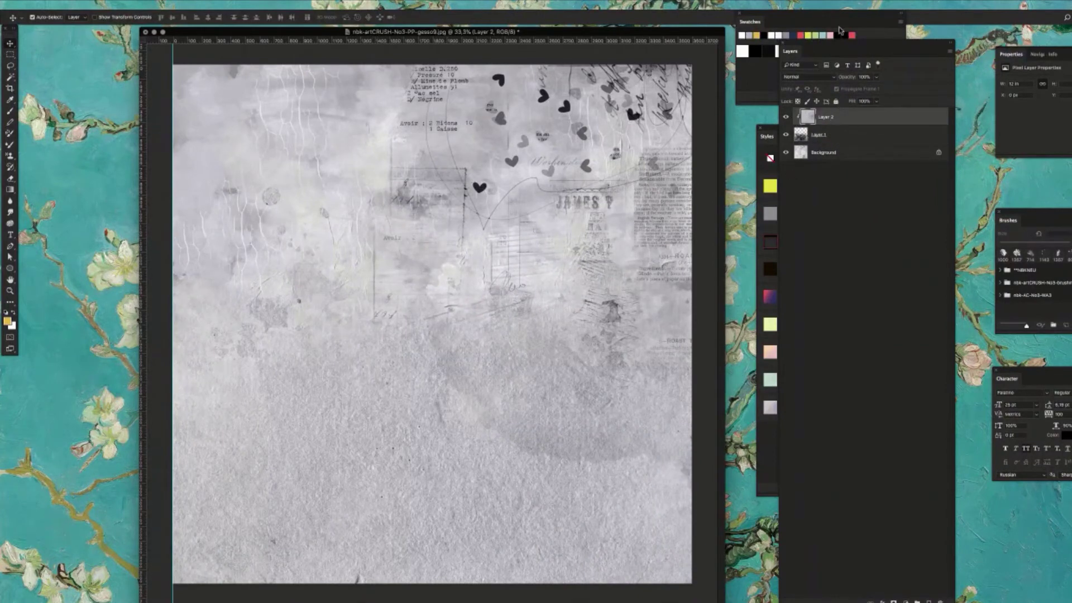
{"action": "key", "text": "Delete"}
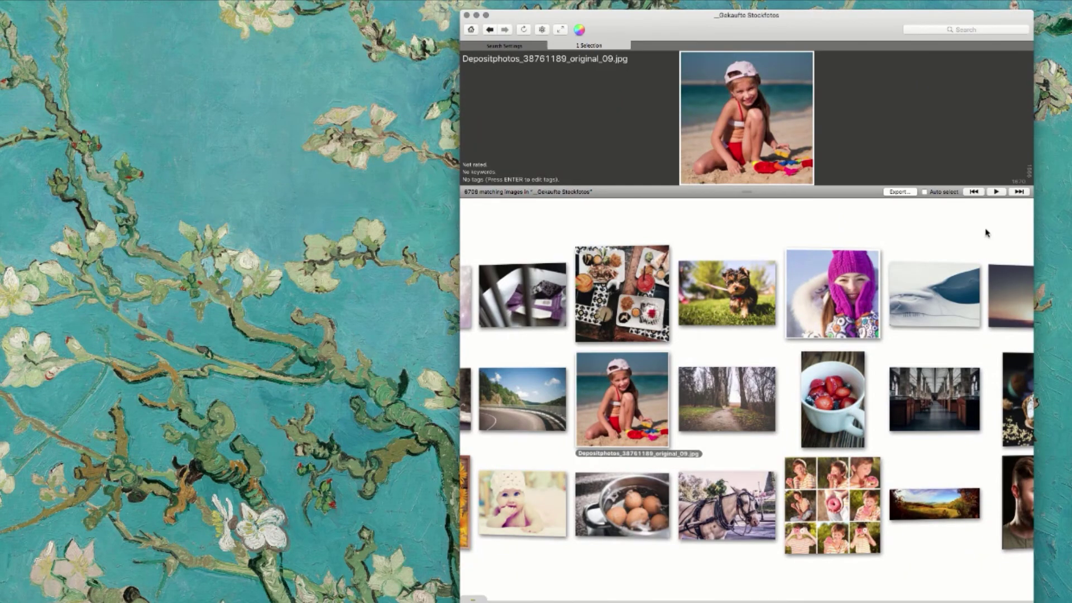
- Open Morning Fog in Dubai.jpg from the stock photo browser and paste a copy of the whole photo above the blending mask layer
{"action": "scroll", "coordinate": [673, 252], "scroll_direction": "right", "scroll_amount": 10}
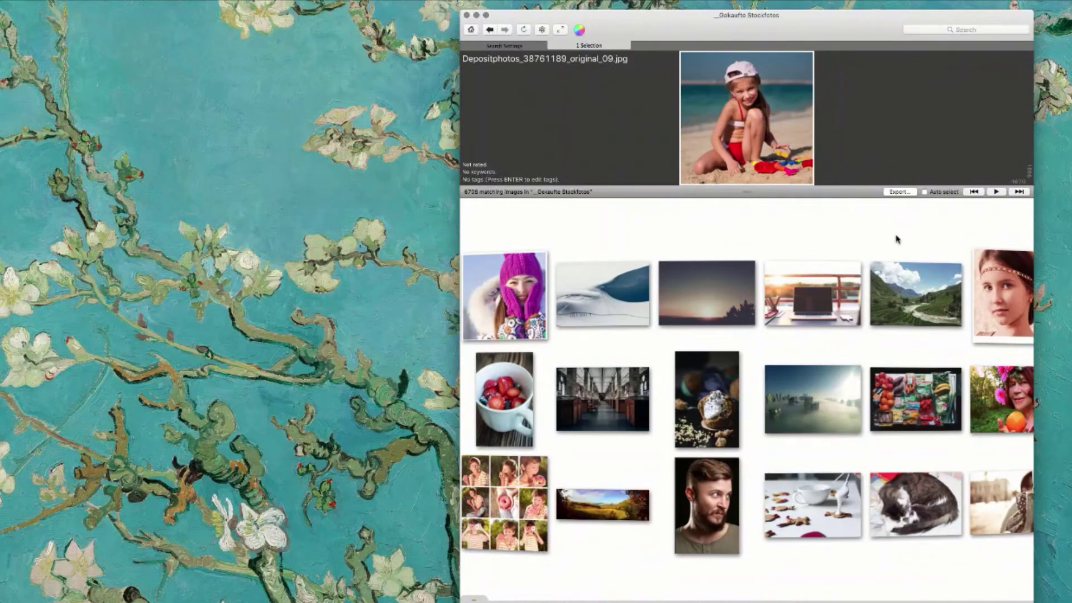
{"action": "left_click", "coordinate": [843, 401]}
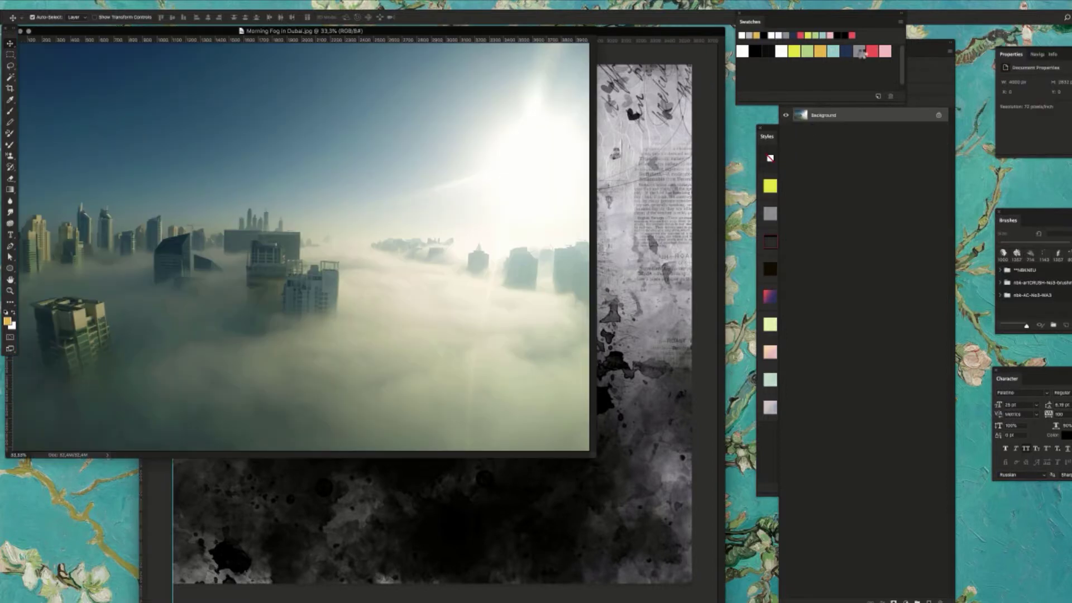
{"action": "key", "text": "ctrl+a"}
{"action": "key", "text": "ctrl+c"}
{"action": "left_click", "coordinate": [715, 199]}
{"action": "key", "text": "ctrl+v"}
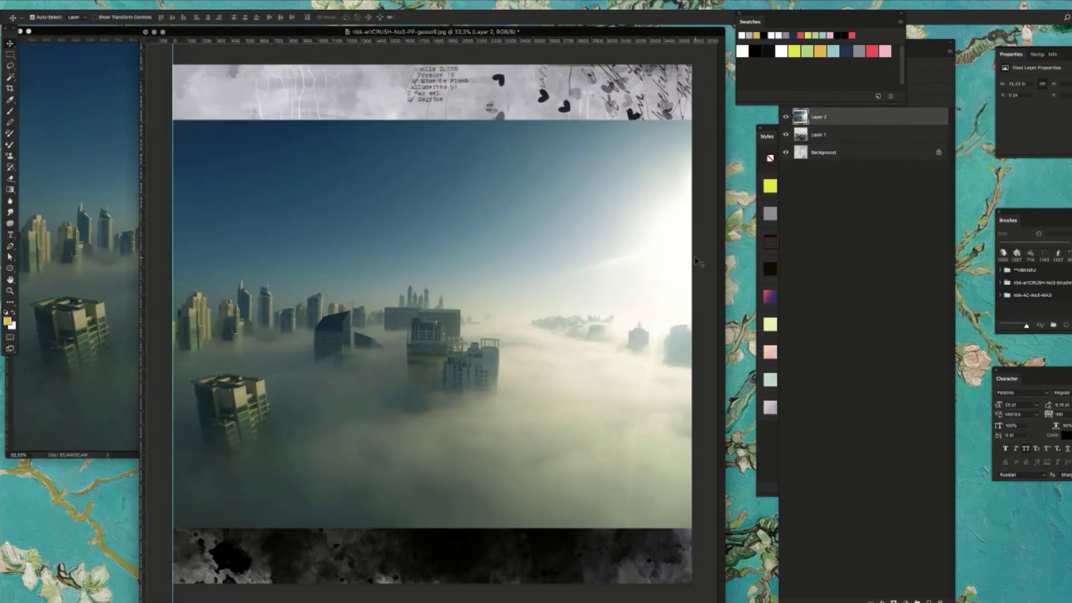
- Move the foggy city photo down and clip it to the blending mask, closing the photo's source file
{"action": "left_click_drag", "start_coordinate": [622, 274], "coordinate": [626, 352]}
{"action": "key", "text": "ctrl+alt+g"}
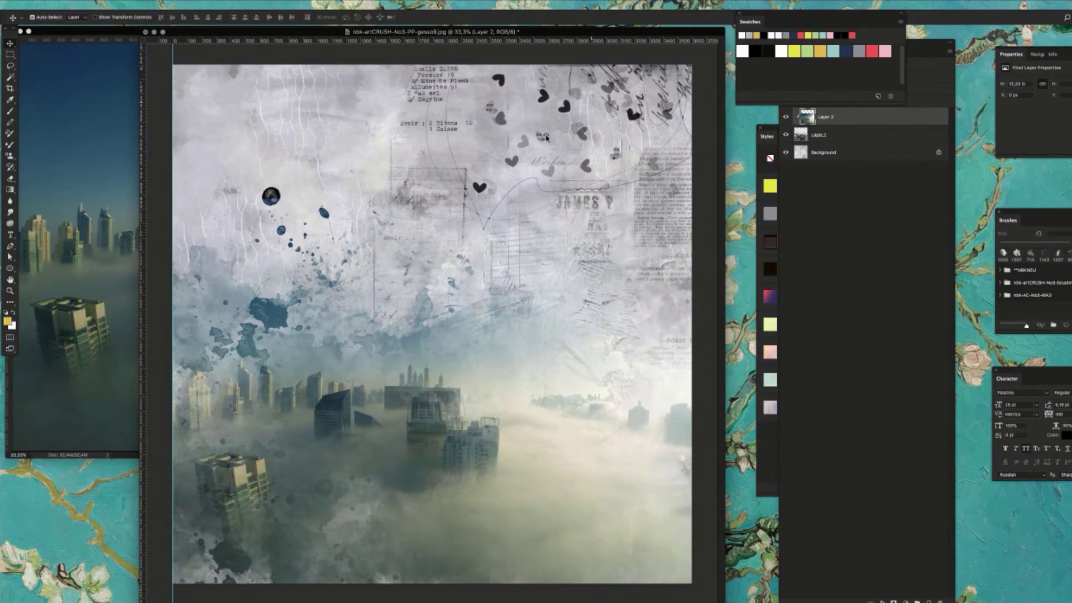
{"action": "left_click", "coordinate": [95, 214]}
{"action": "key", "text": "super+w"}
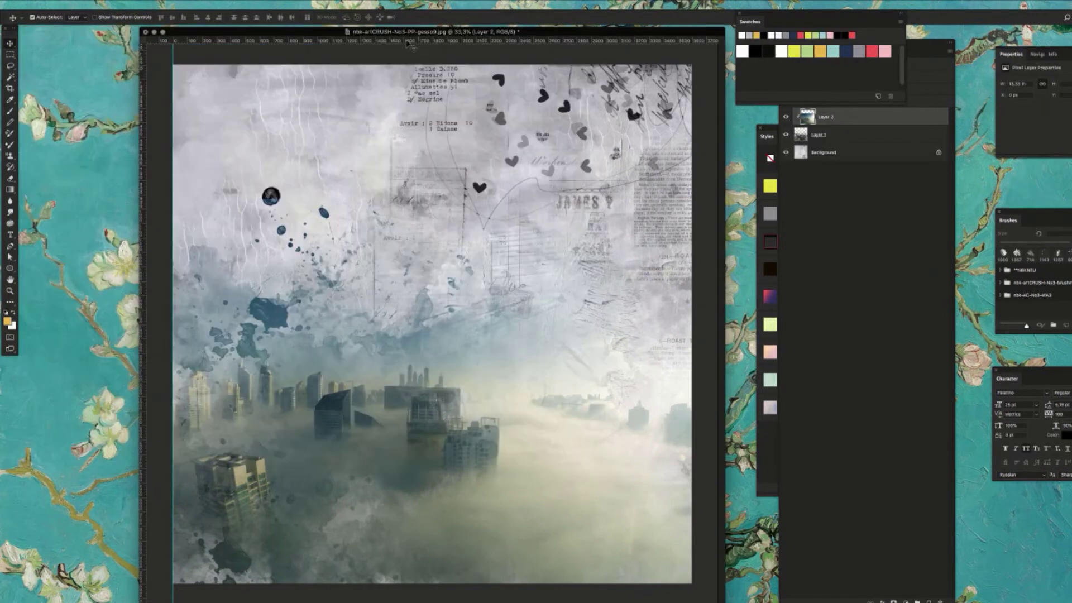
{"action": "left_click_drag", "start_coordinate": [401, 30], "coordinate": [393, 28]}
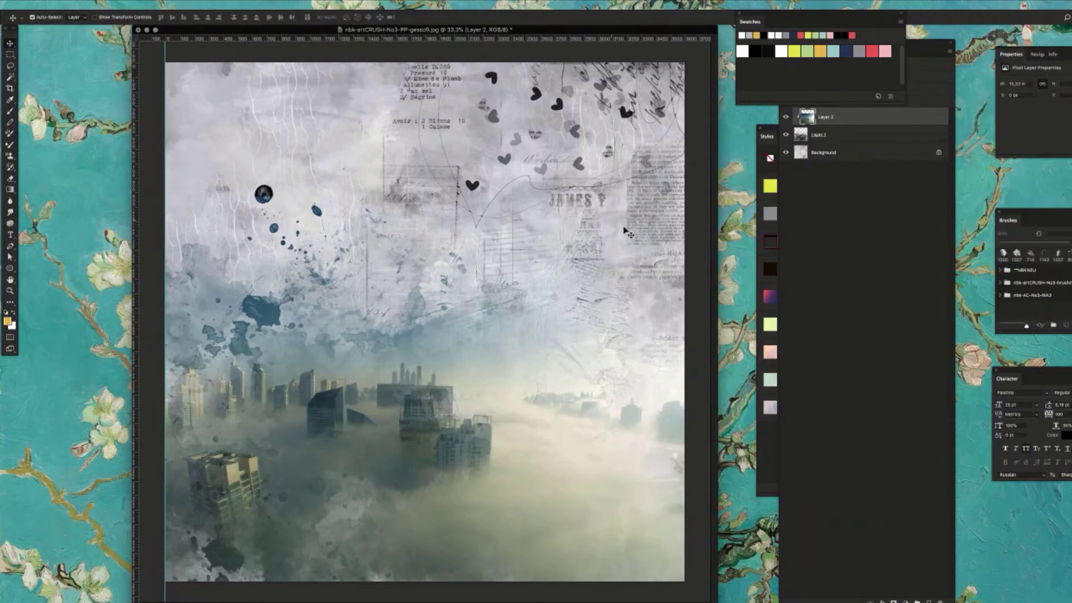
{"action": "left_click_drag", "start_coordinate": [643, 30], "coordinate": [659, 27]}
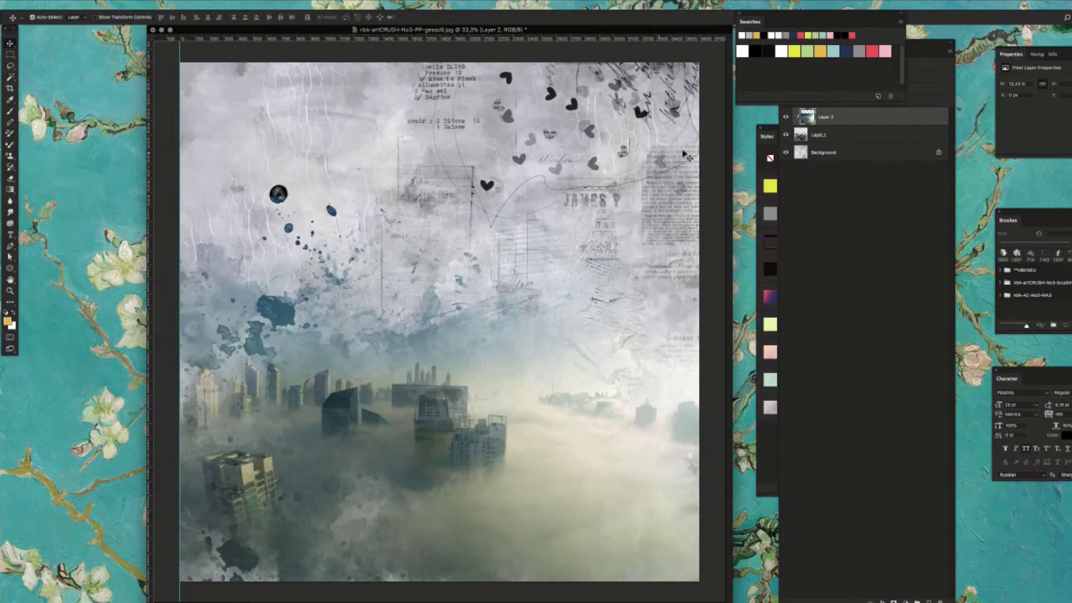
- Select the Background layer, then switch to Adobe Bridge and open nbk-artCRUSH-No3-PP-solid-7.jpg
{"action": "left_click", "coordinate": [827, 152]}
{"action": "key", "text": "super+Tab"}
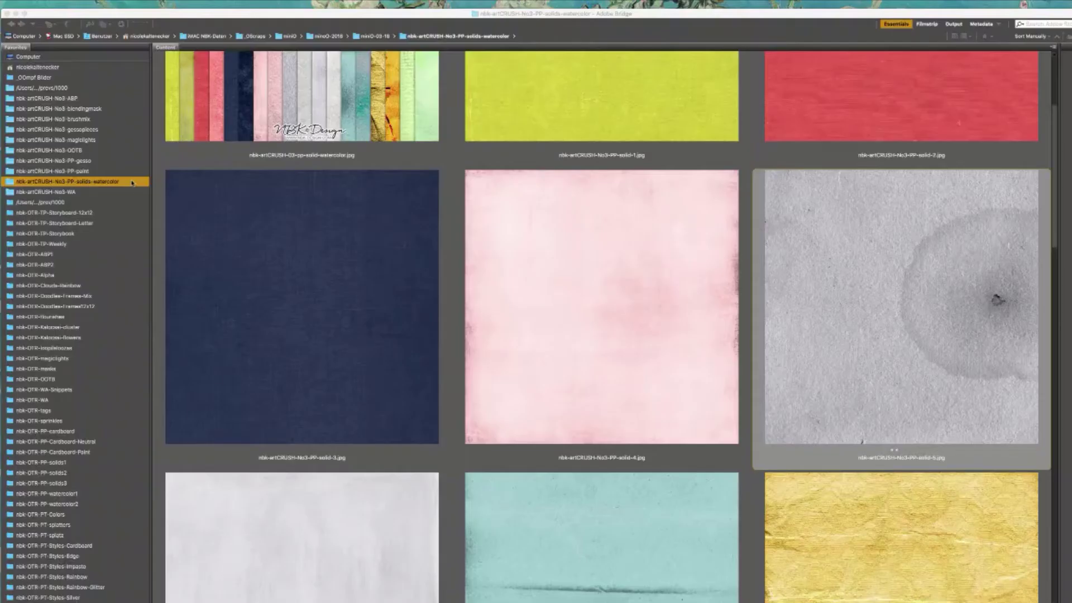
{"action": "double_click", "coordinate": [667, 490]}
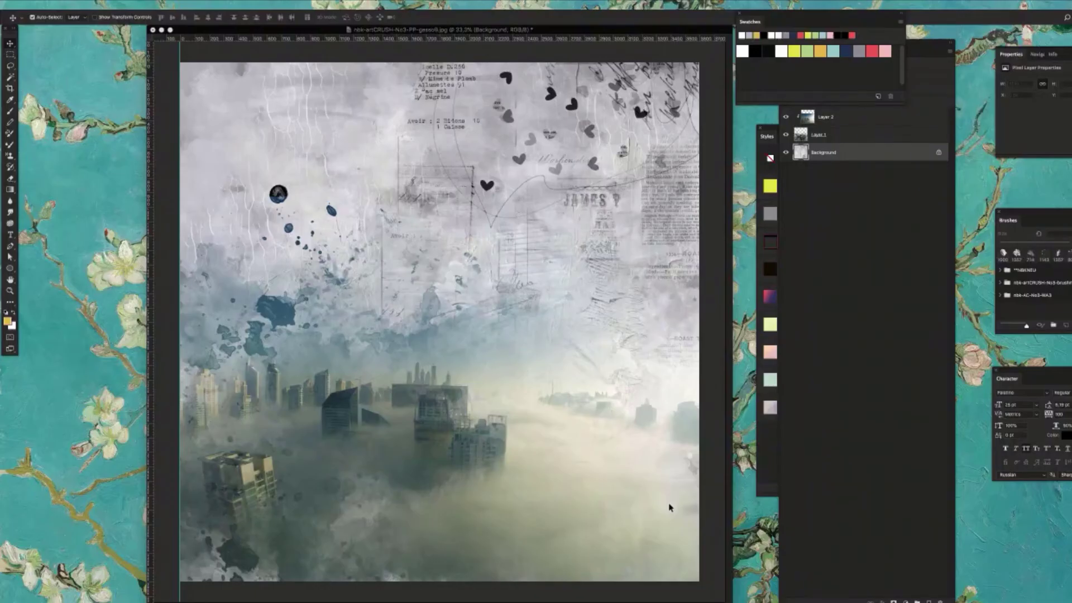
- Copy the whole teal paper, close its file, and paste it directly above the gesso Background layer
{"action": "key", "text": "super+a"}
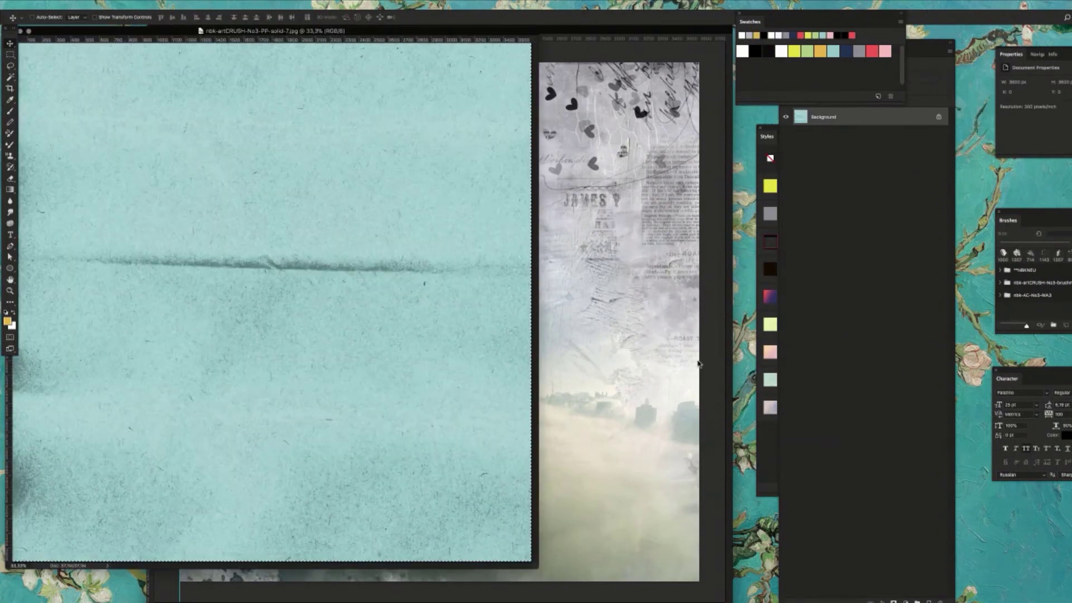
{"action": "key", "text": "super+c"}
{"action": "key", "text": "super+w"}
{"action": "left_click", "coordinate": [837, 153]}
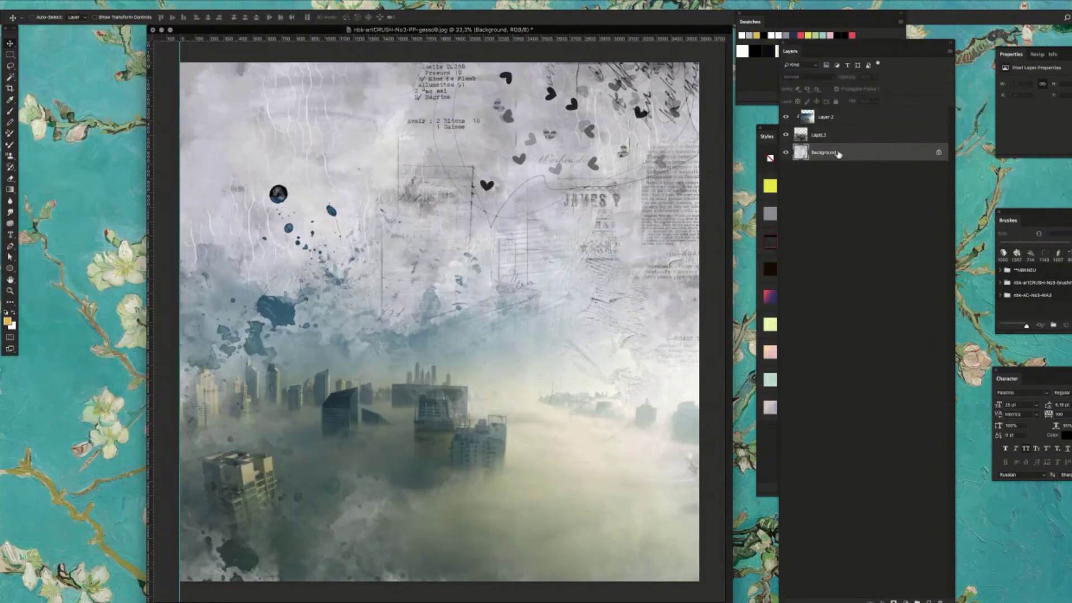
{"action": "key", "text": "super+v"}
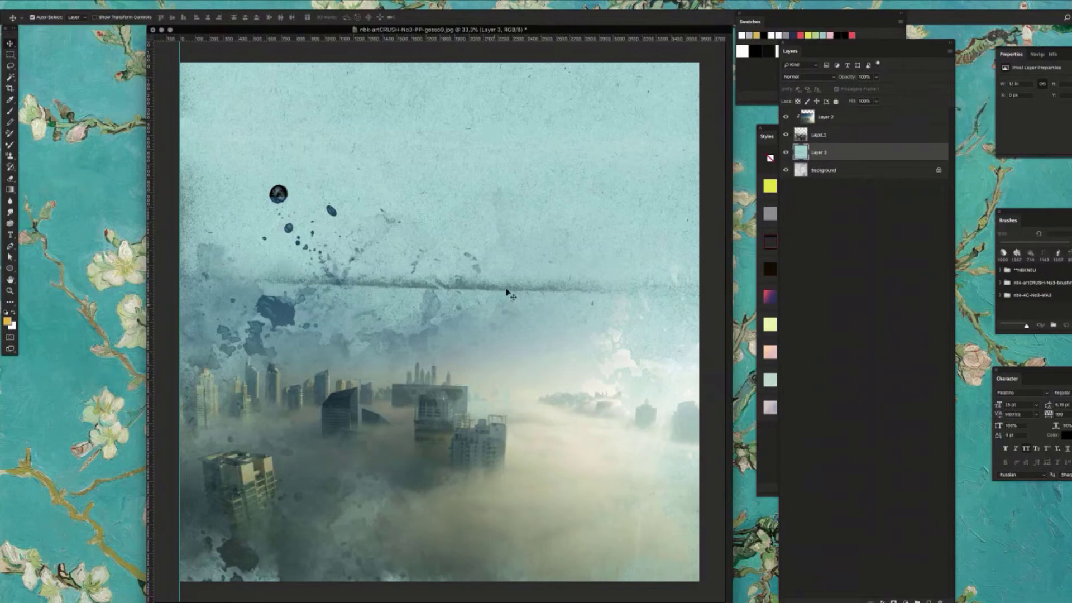
- Rotate the teal paper layer by 90° clockwise three times, applying each rotation
{"action": "key", "text": "super+t"}
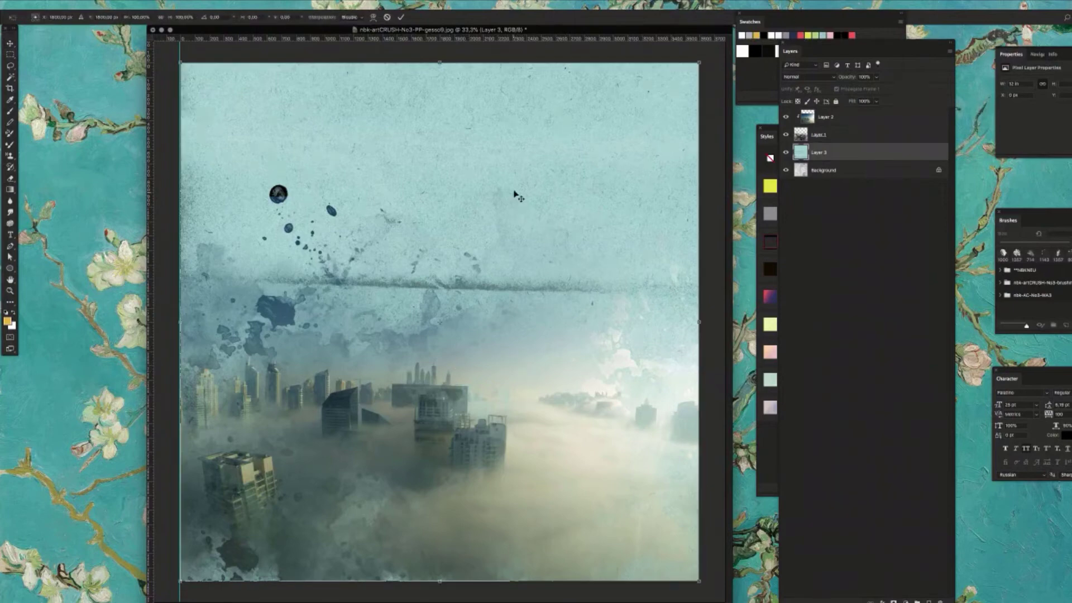
{"action": "mouse_move", "coordinate": [701, 51]}
{"action": "left_mouse_down"}
{"action": "mouse_move", "coordinate": [700, 221]}
{"action": "mouse_move", "coordinate": [636, 399]}
{"action": "mouse_move", "coordinate": [599, 463]}
{"action": "left_mouse_up"}
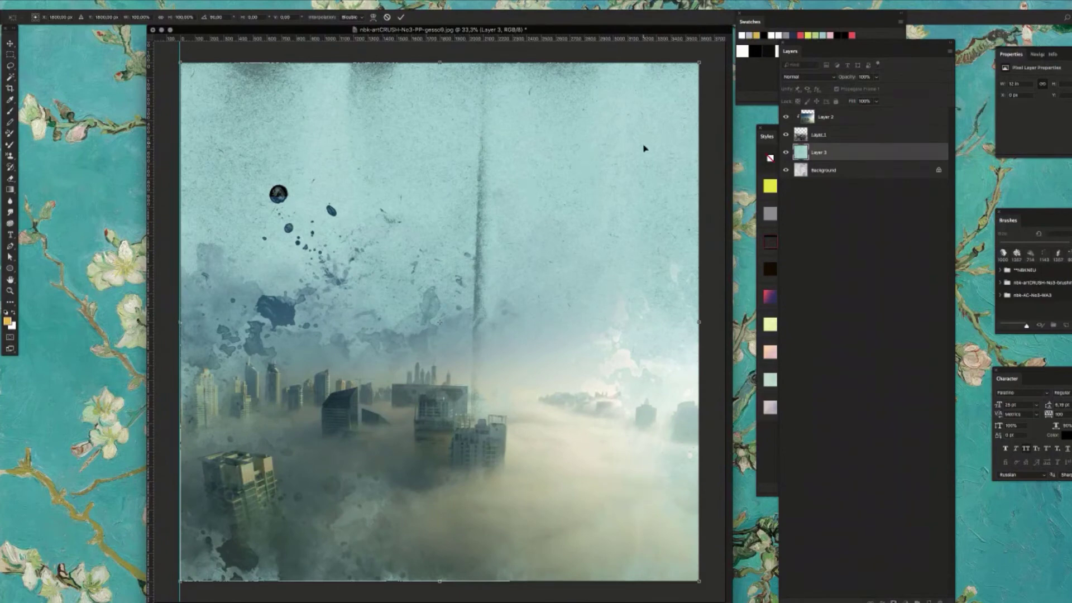
{"action": "key", "text": "Return"}
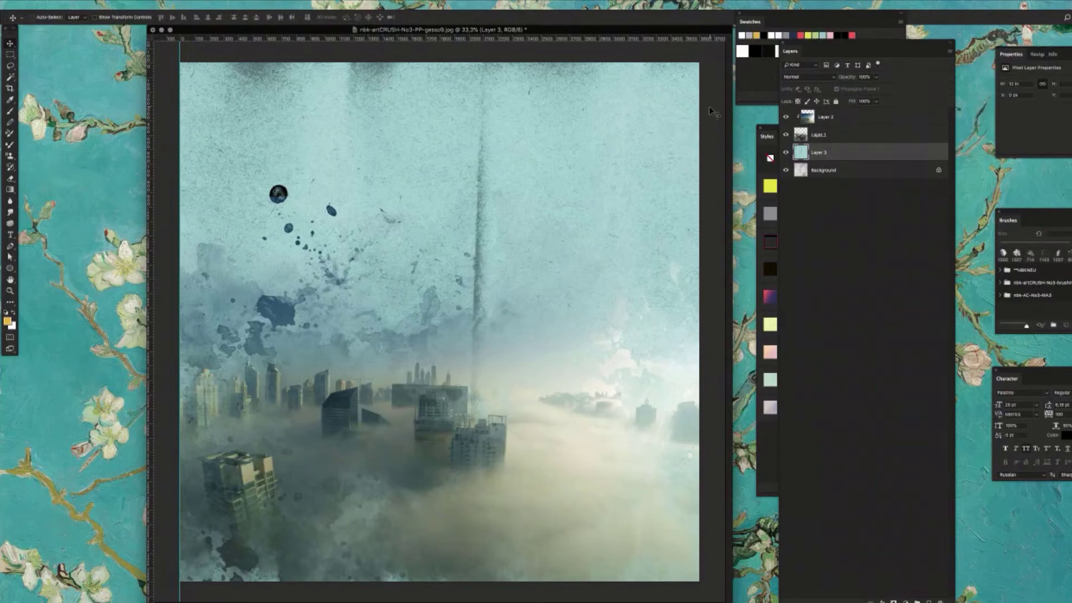
{"action": "key", "text": "ctrl+t"}
{"action": "left_click_drag", "start_coordinate": [723, 78], "coordinate": [611, 516]}
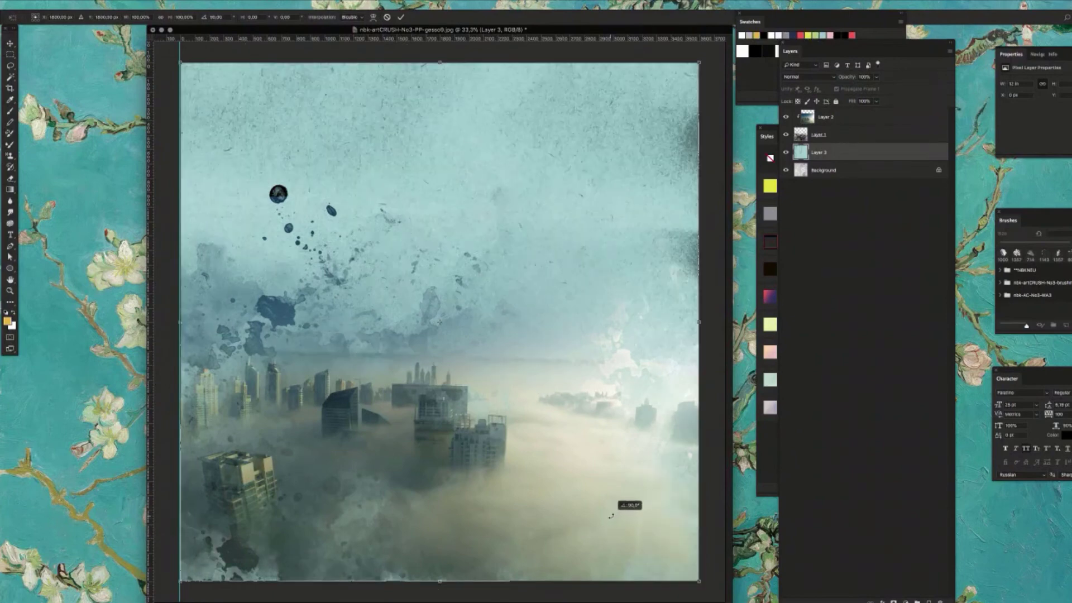
{"action": "key", "text": "Return"}
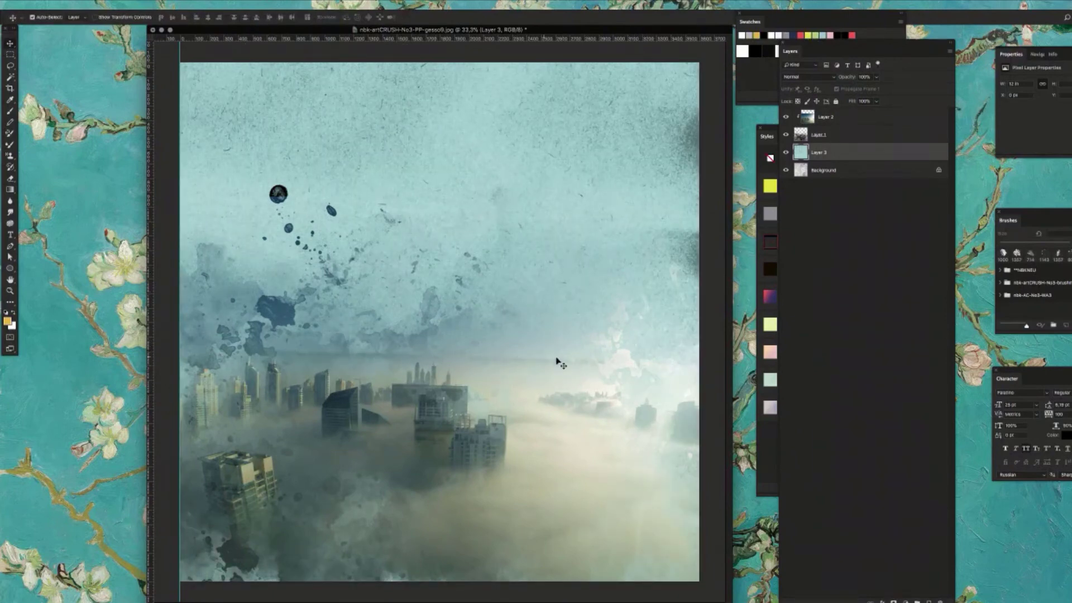
{"action": "key", "text": "ctrl+t"}
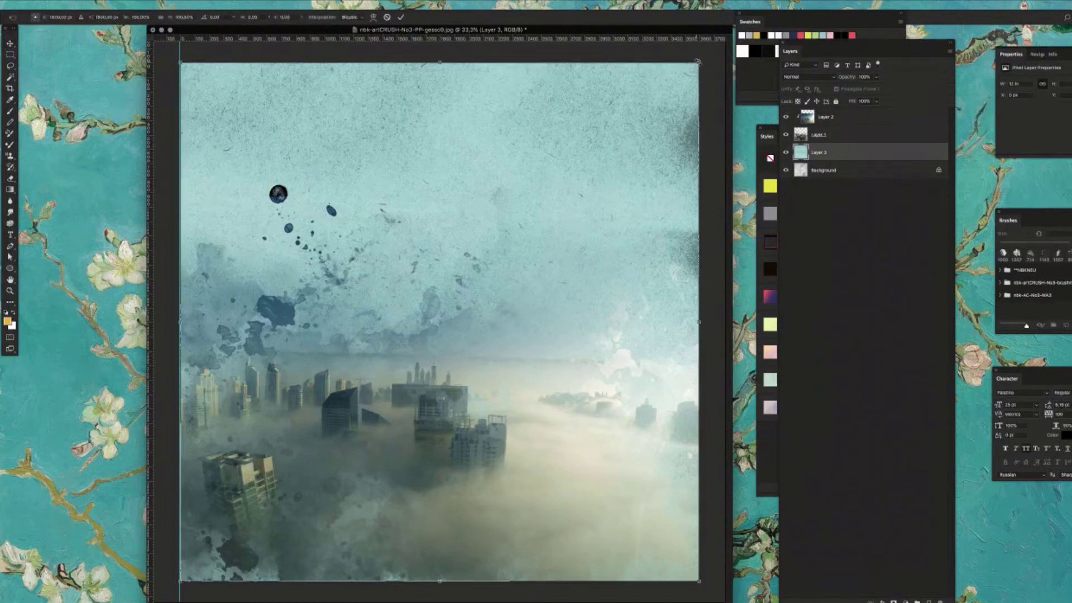
{"action": "left_click_drag", "start_coordinate": [704, 58], "coordinate": [613, 499]}
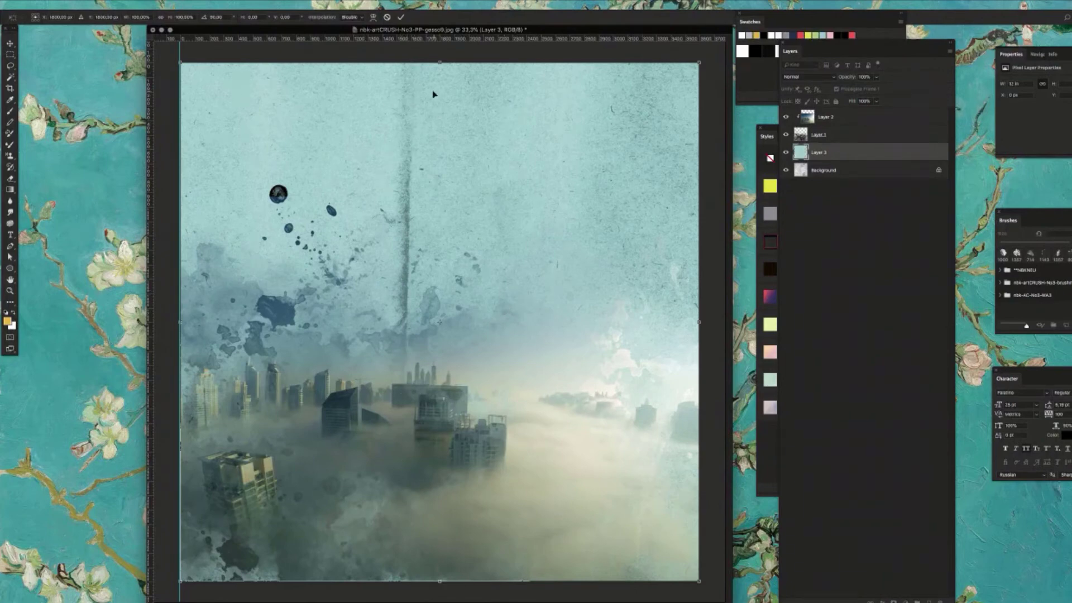
{"action": "key", "text": "Return"}
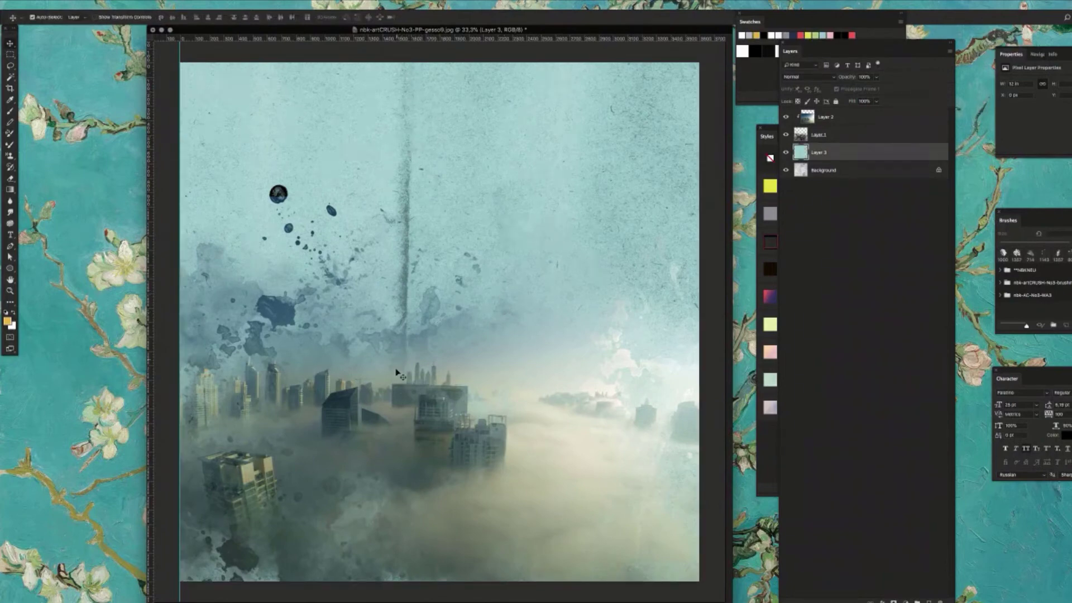
- Flip the teal paper layer horizontally and apply the transformation
{"action": "key", "text": "ctrl+t"}
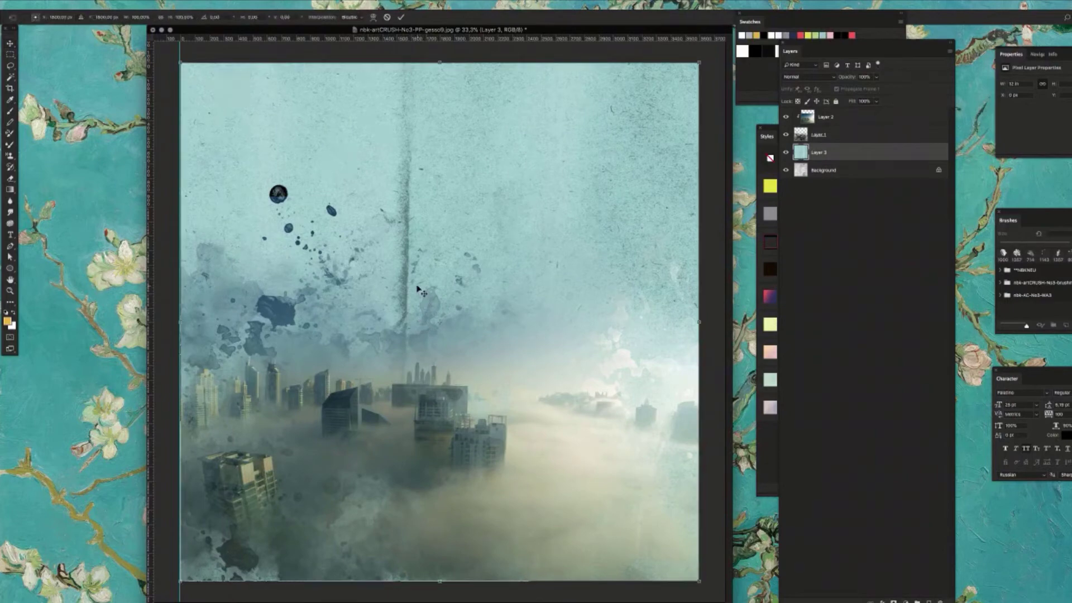
{"action": "right_click", "coordinate": [416, 281]}
{"action": "left_click", "coordinate": [441, 389]}
{"action": "key", "text": "Return"}
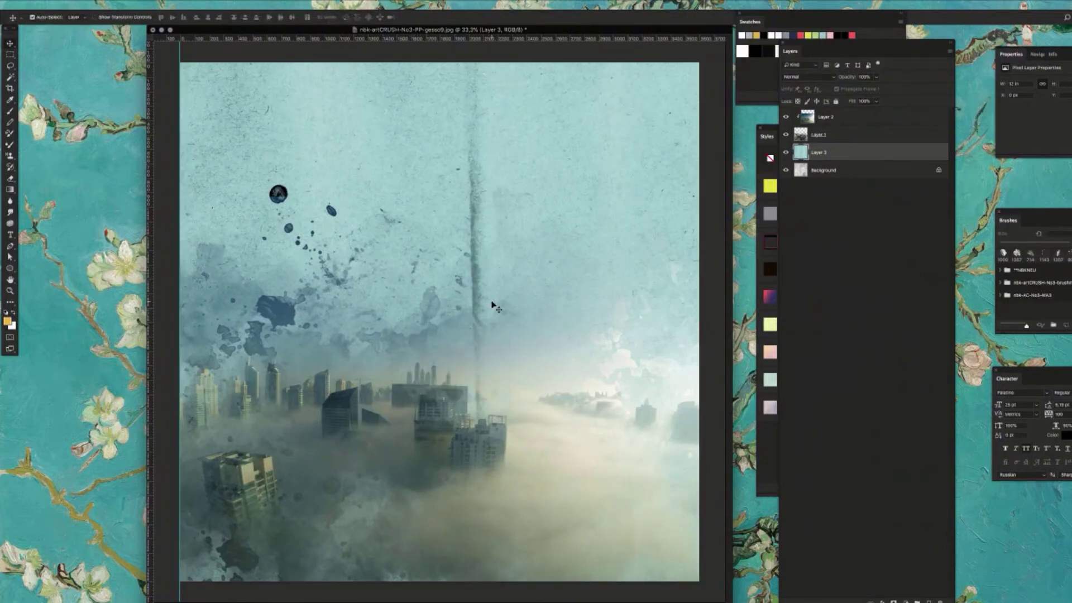
- Undo the horizontal flip of the teal paper layer, and toggle the layer's visibility off and on to compare
{"action": "key", "text": "ctrl+z"}
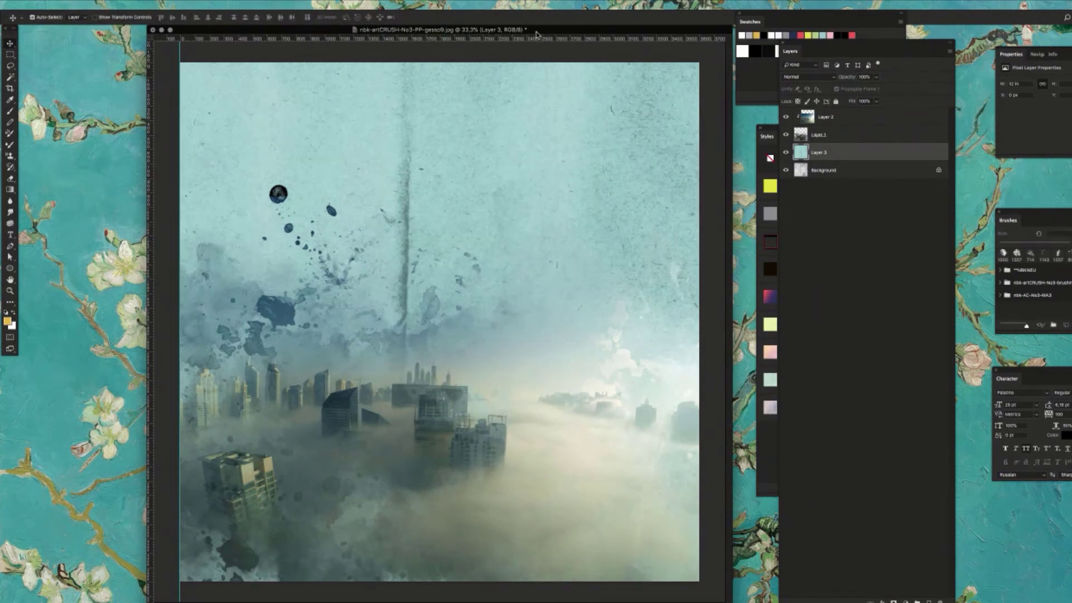
{"action": "left_click_drag", "start_coordinate": [536, 35], "coordinate": [538, 35]}
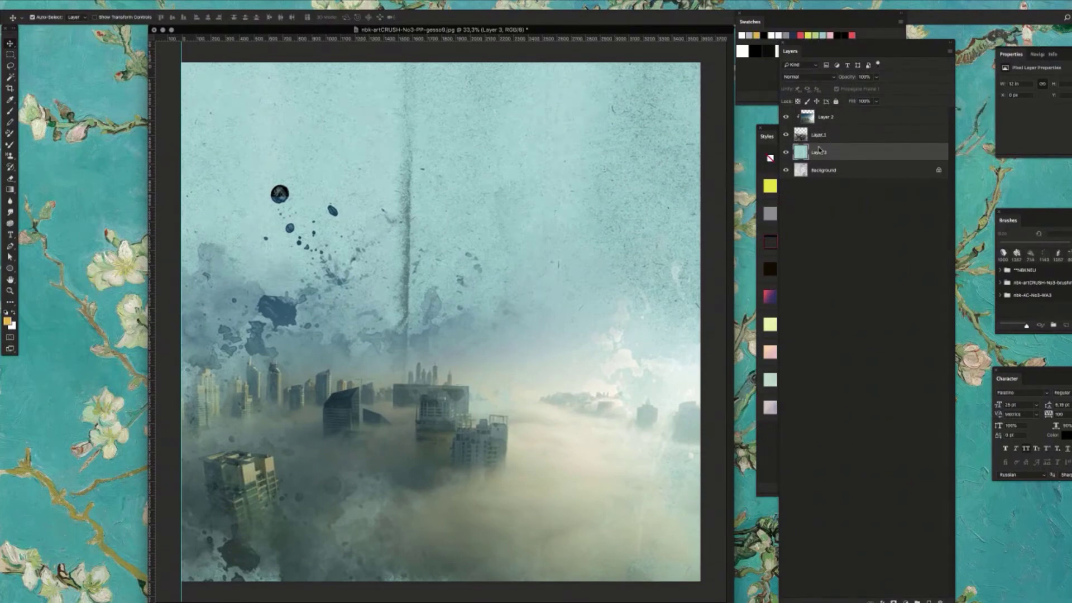
{"action": "left_click", "coordinate": [787, 152]}
{"action": "left_click", "coordinate": [786, 153]}
- Try the Multiply, Color Burn and Linear Burn blend modes in turn on the teal paper layer
{"action": "left_click", "coordinate": [807, 79]}
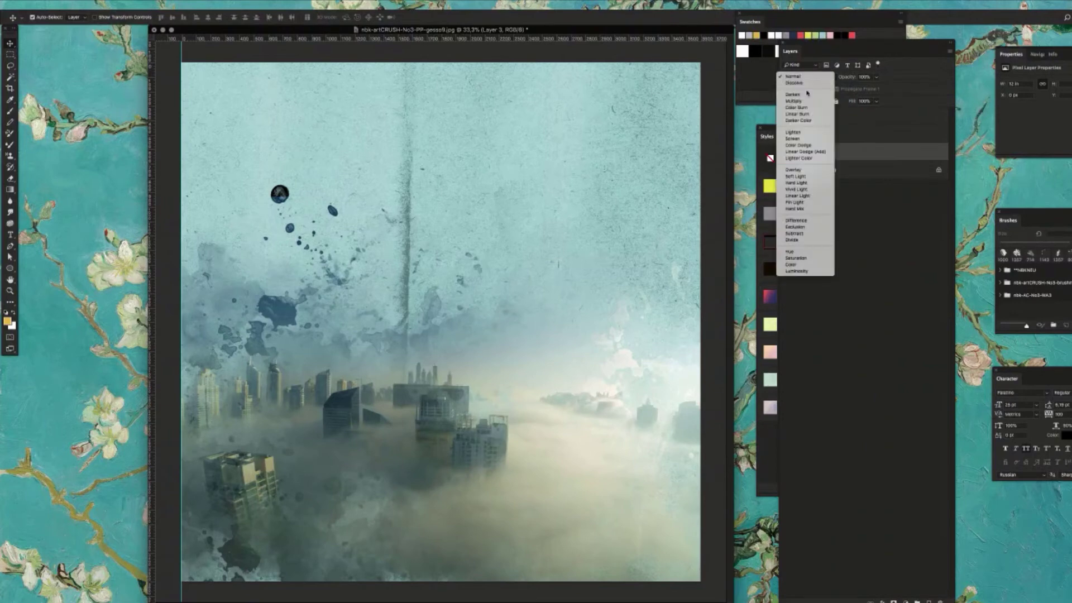
{"action": "left_click", "coordinate": [811, 99]}
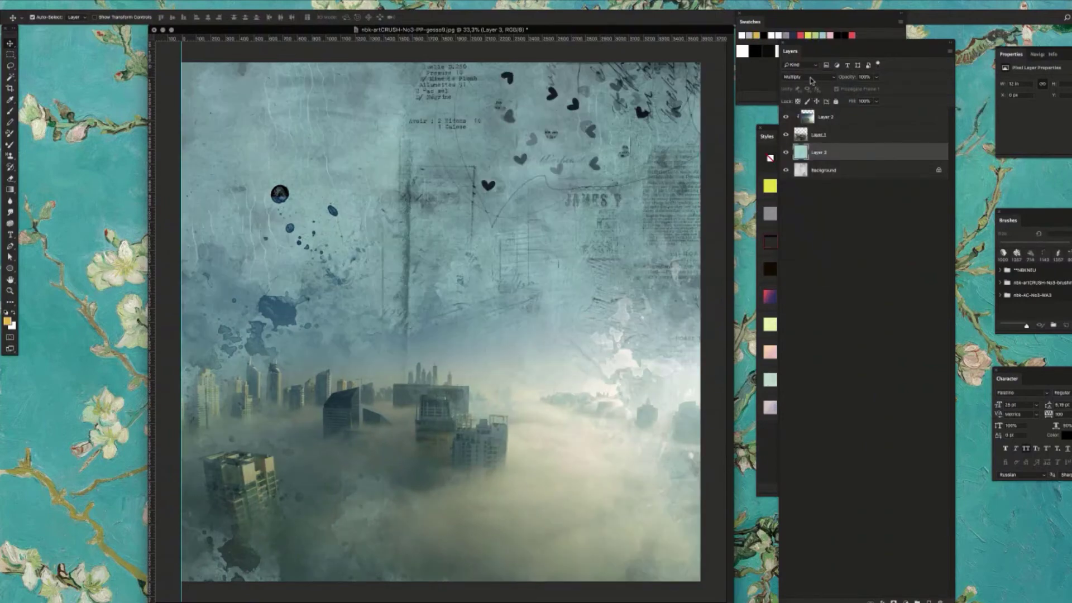
{"action": "left_click", "coordinate": [810, 80]}
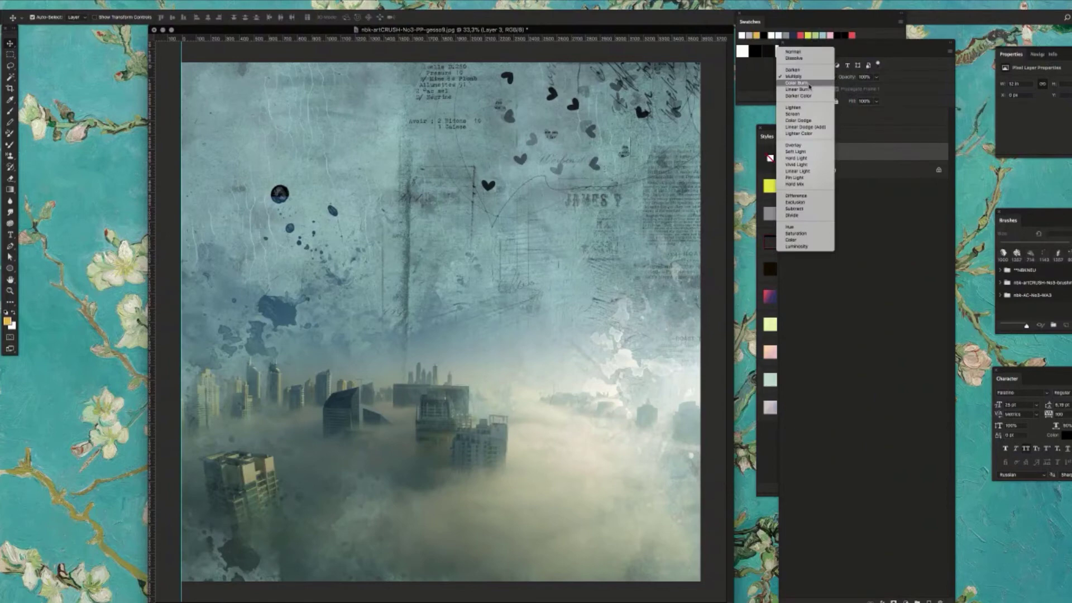
{"action": "left_click", "coordinate": [810, 84]}
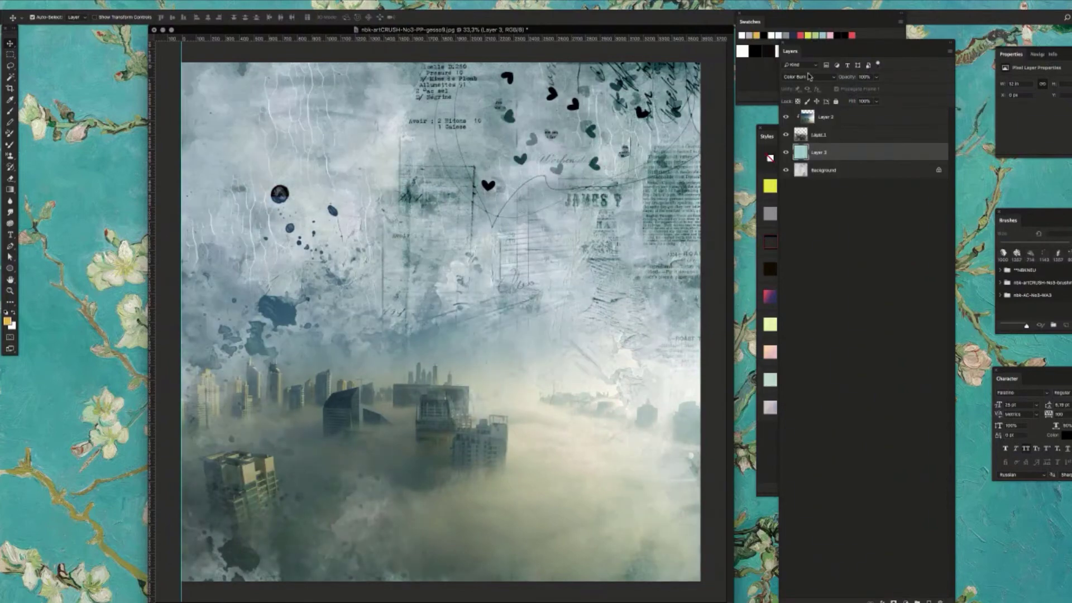
{"action": "left_click", "coordinate": [809, 76]}
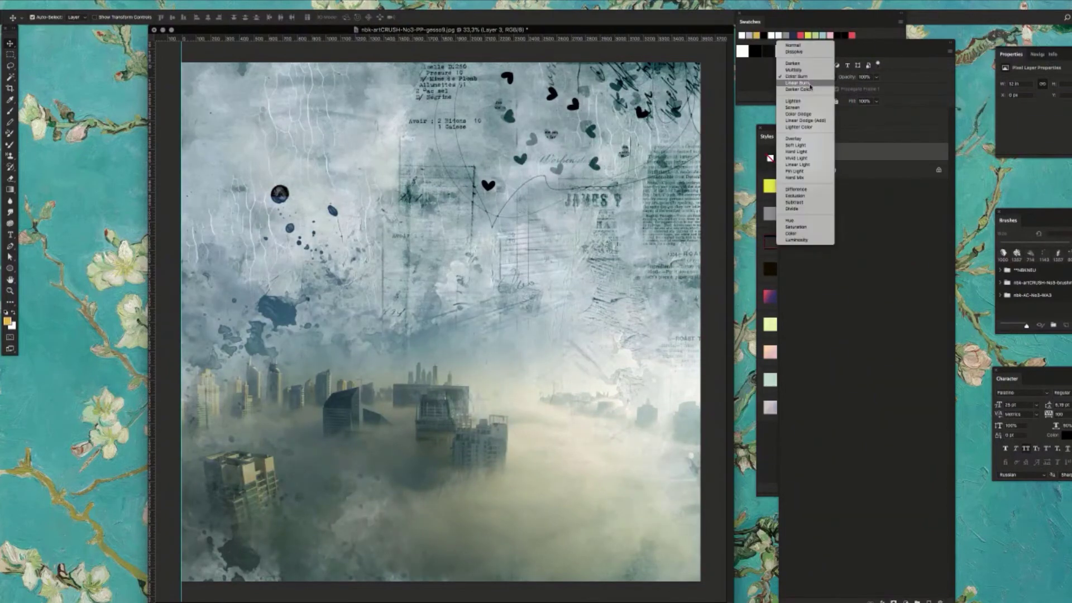
{"action": "left_click", "coordinate": [810, 84]}
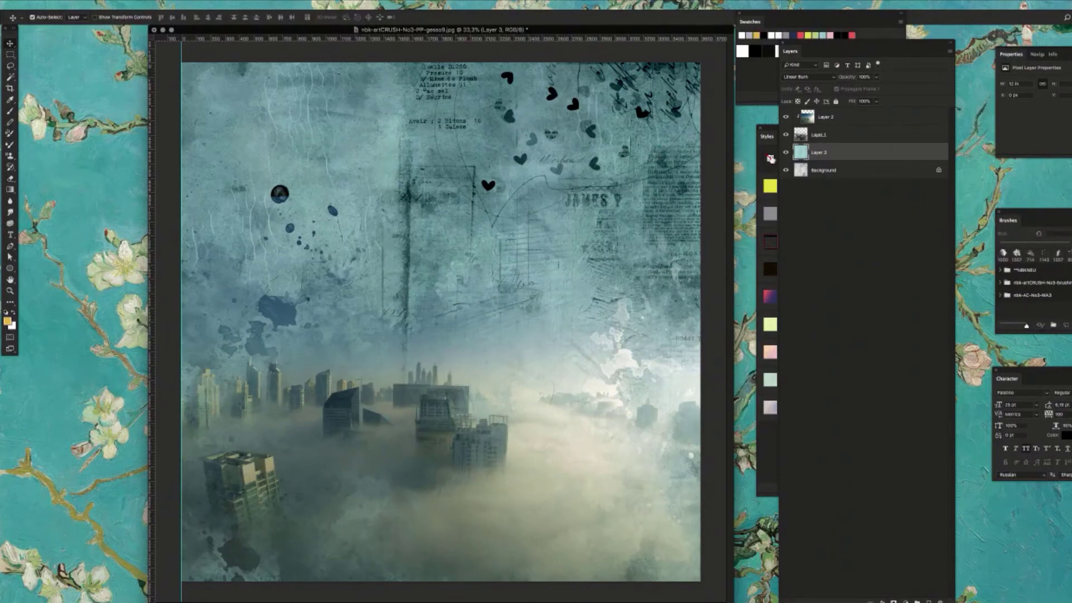
- Try the Lighten and Screen blend modes on the teal paper layer
{"action": "left_click", "coordinate": [815, 79]}
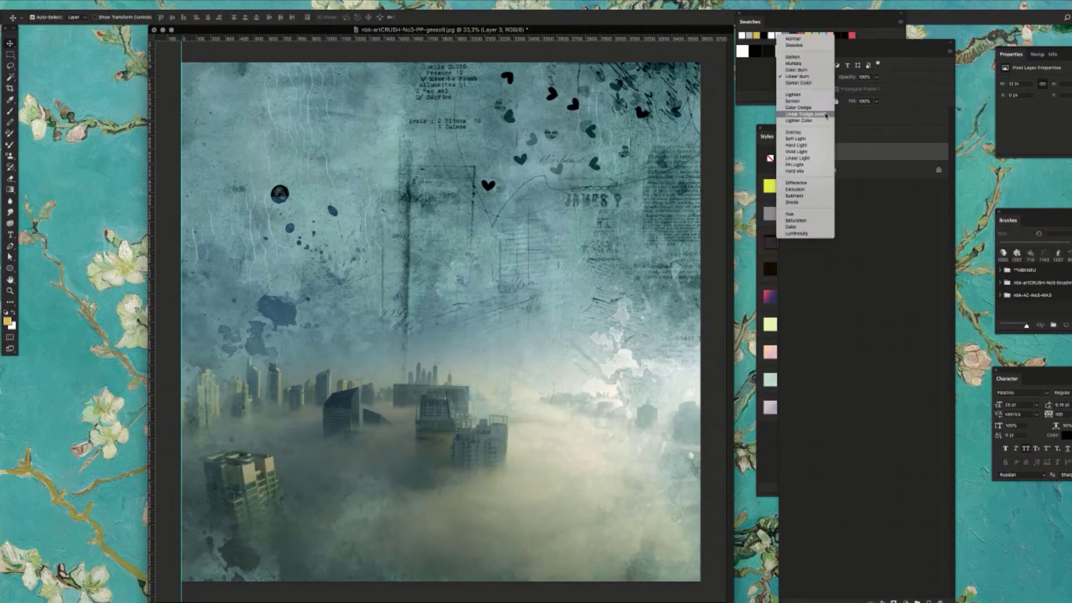
{"action": "left_click", "coordinate": [825, 95]}
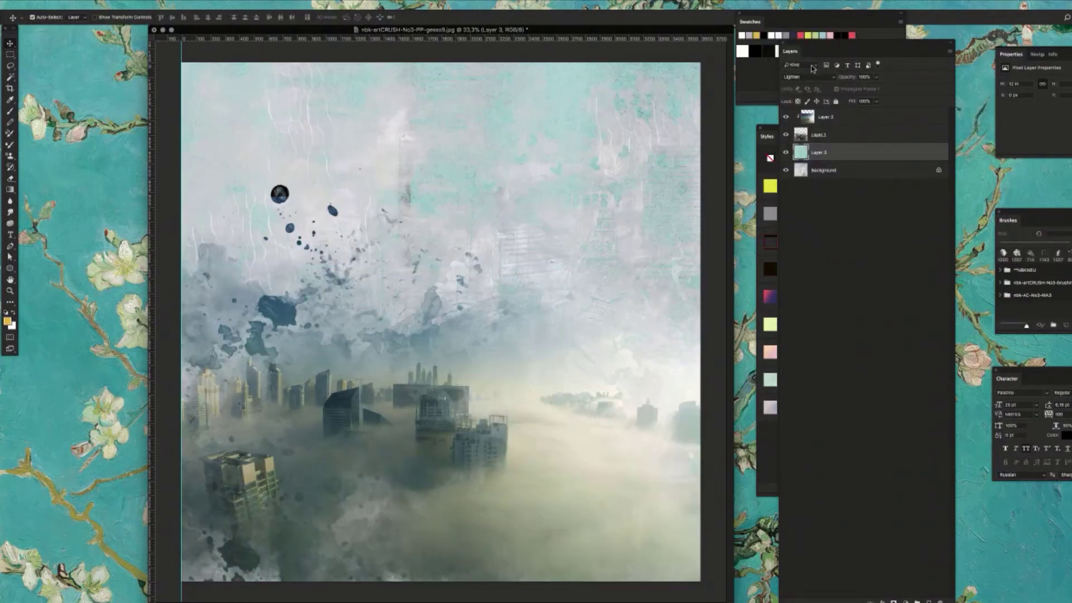
{"action": "left_click", "coordinate": [810, 79]}
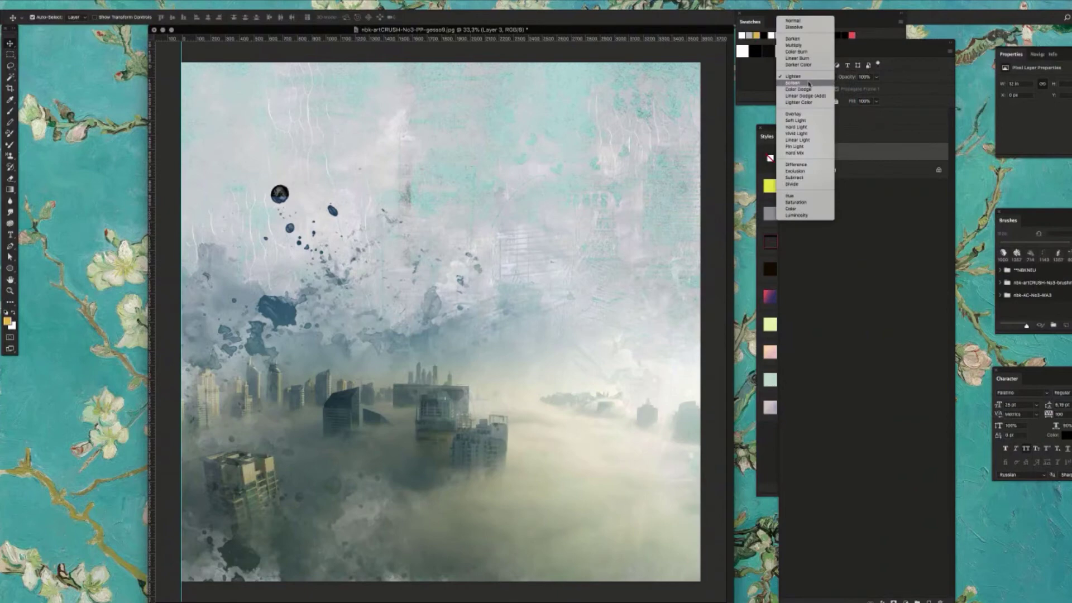
{"action": "left_click", "coordinate": [815, 88]}
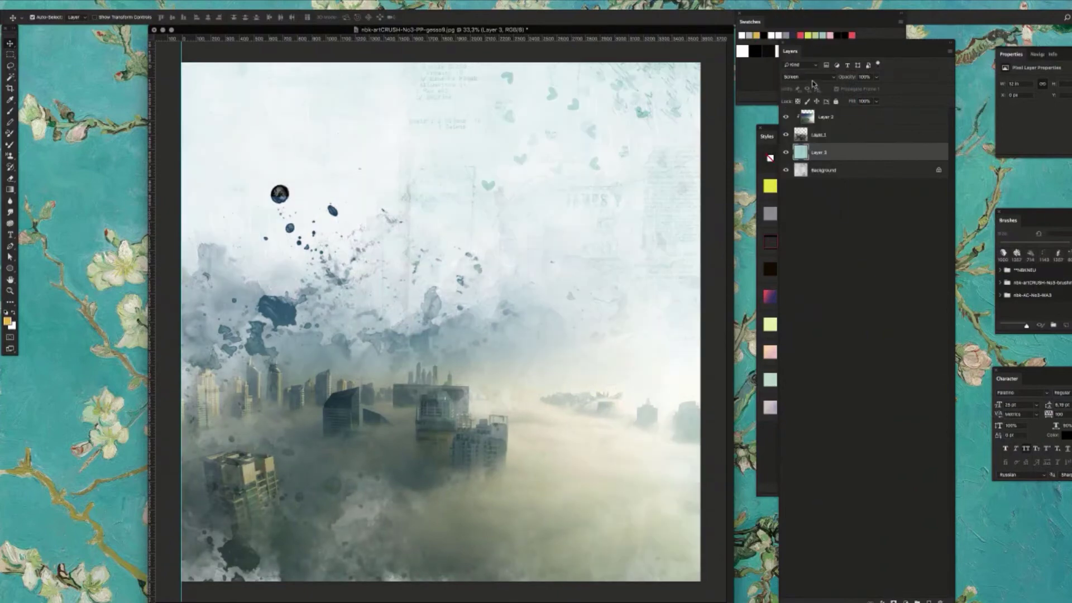
- Try the Overlay, Soft Light and Hard Light blend modes on the teal paper layer
{"action": "left_click", "coordinate": [813, 78]}
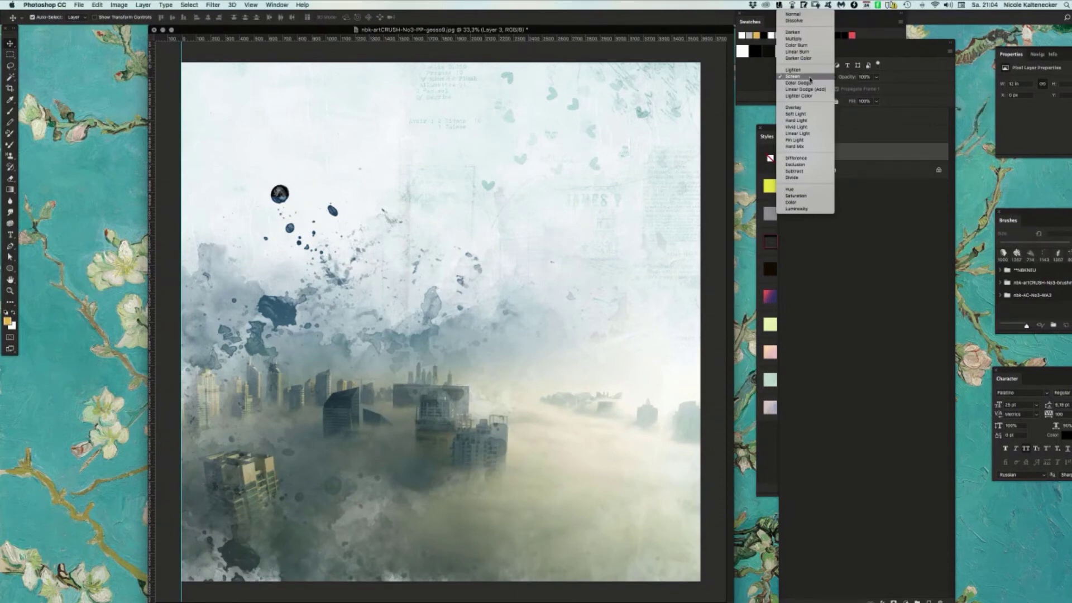
{"action": "left_click", "coordinate": [810, 79]}
{"action": "left_click", "coordinate": [809, 81]}
{"action": "left_click", "coordinate": [794, 108]}
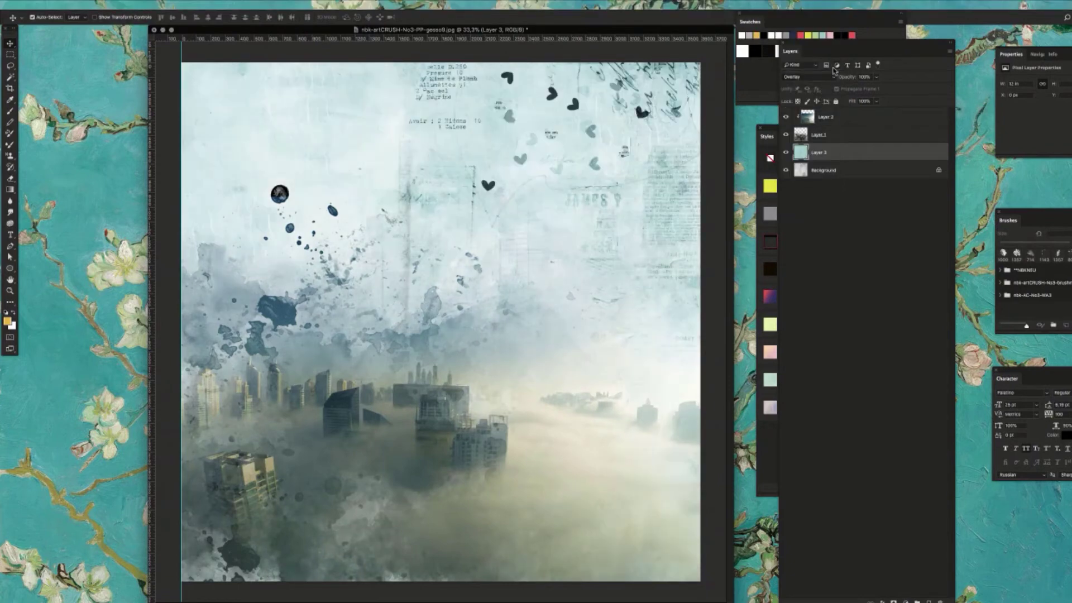
{"action": "left_click", "coordinate": [804, 79]}
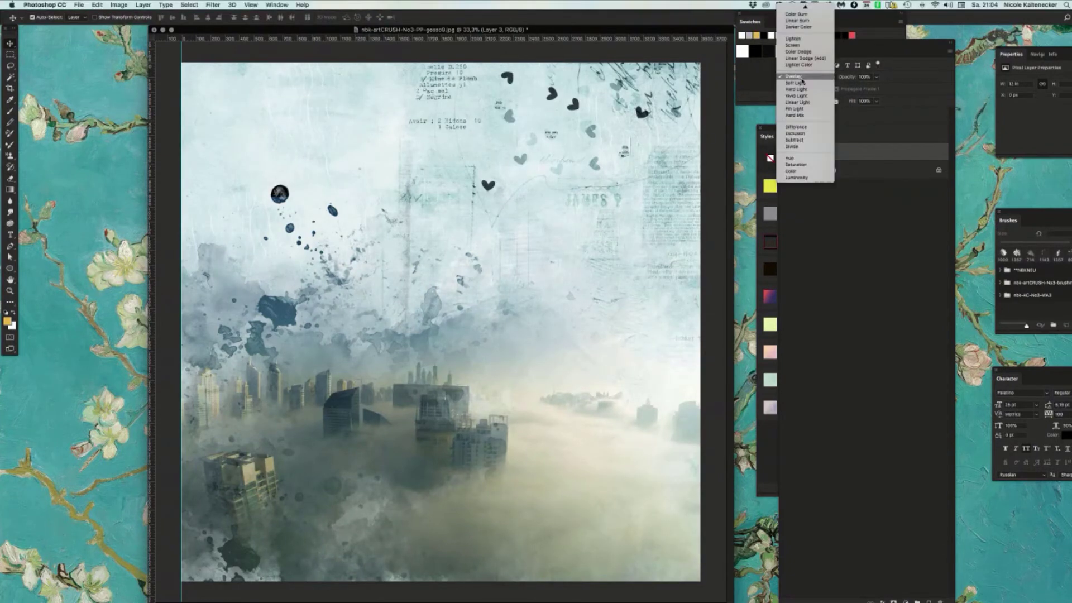
{"action": "left_click", "coordinate": [803, 82]}
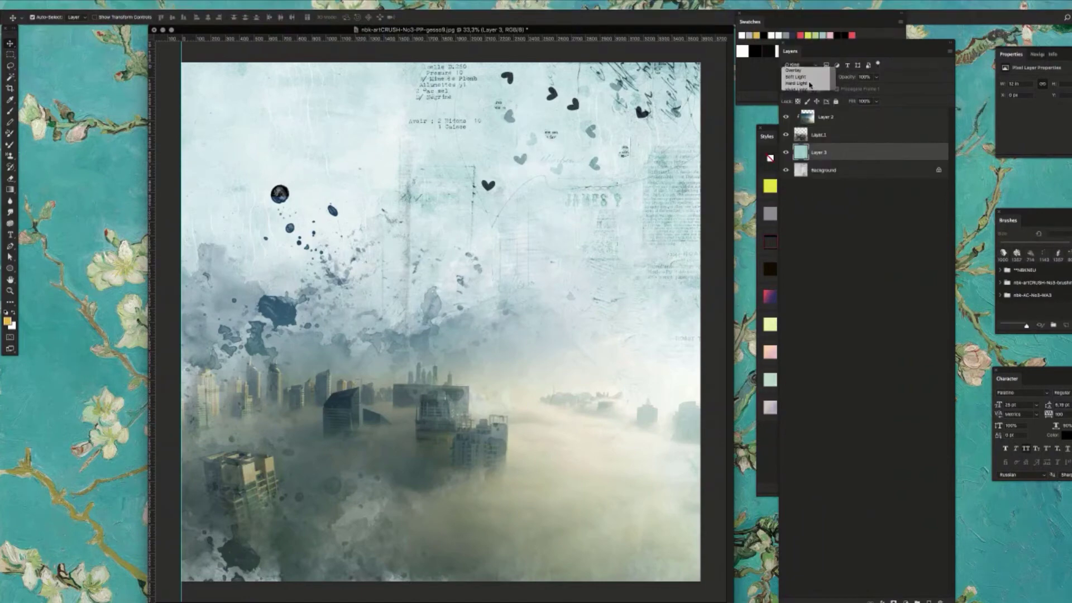
{"action": "left_click", "coordinate": [811, 77]}
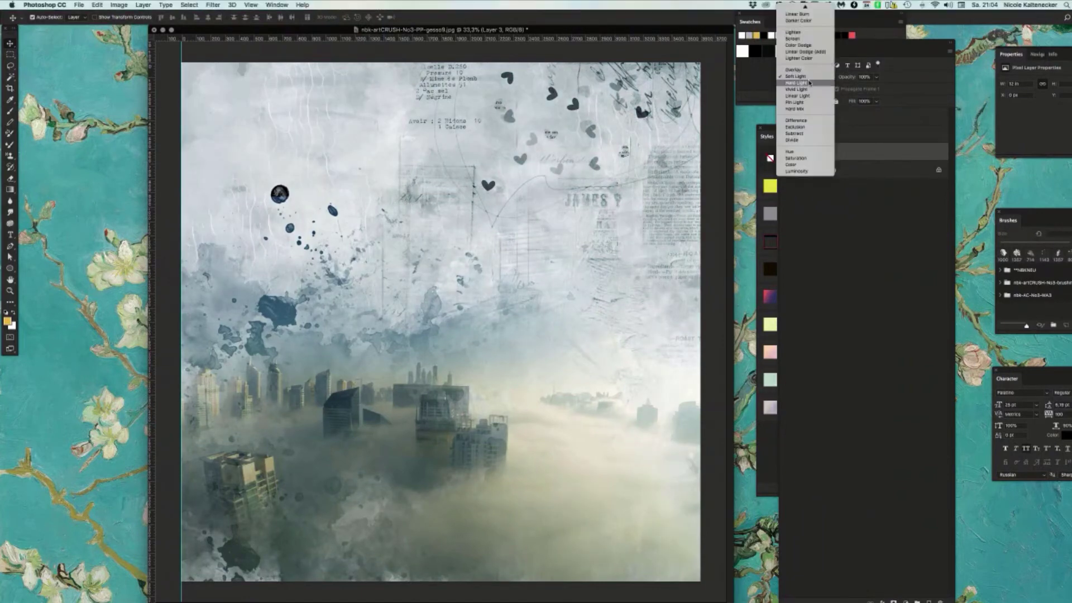
{"action": "left_click", "coordinate": [814, 83]}
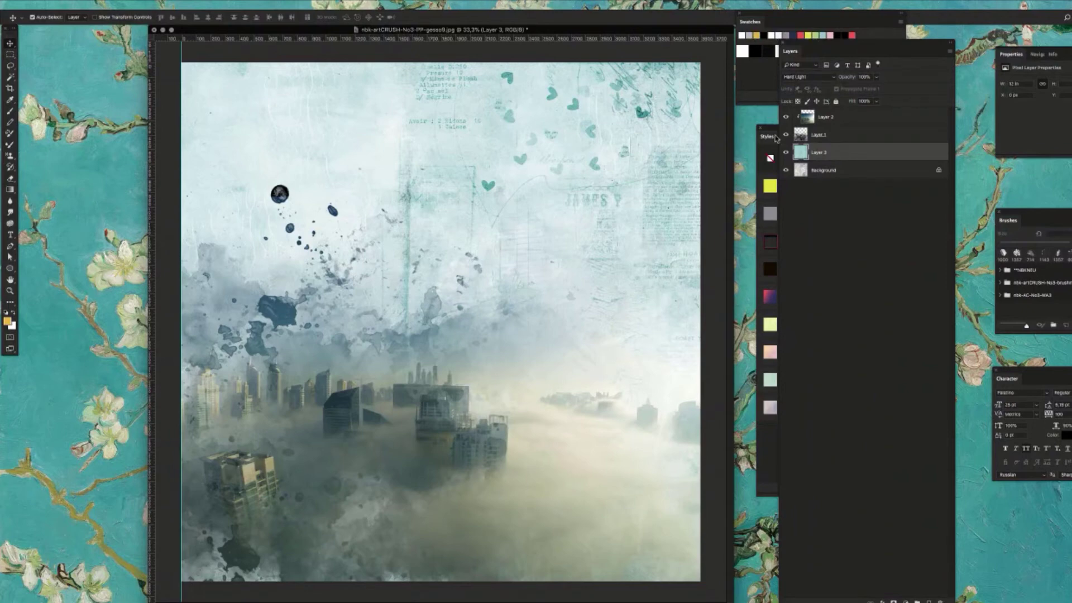
- Try the Vivid Light, Linear Light, Pin Light and Hard Mix blend modes on the teal paper layer
{"action": "left_click", "coordinate": [812, 77]}
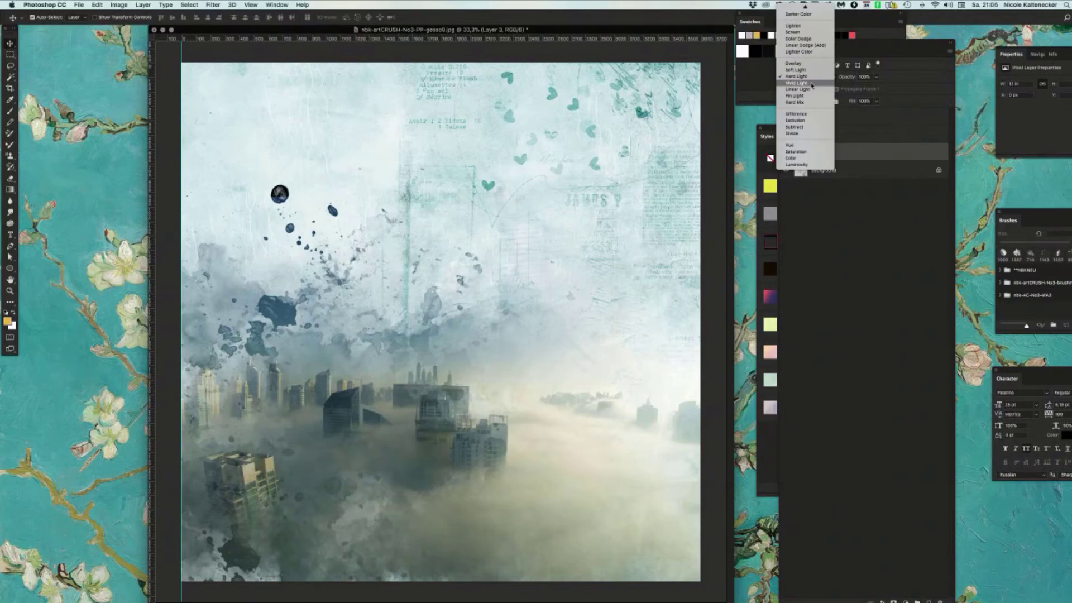
{"action": "left_click", "coordinate": [812, 84]}
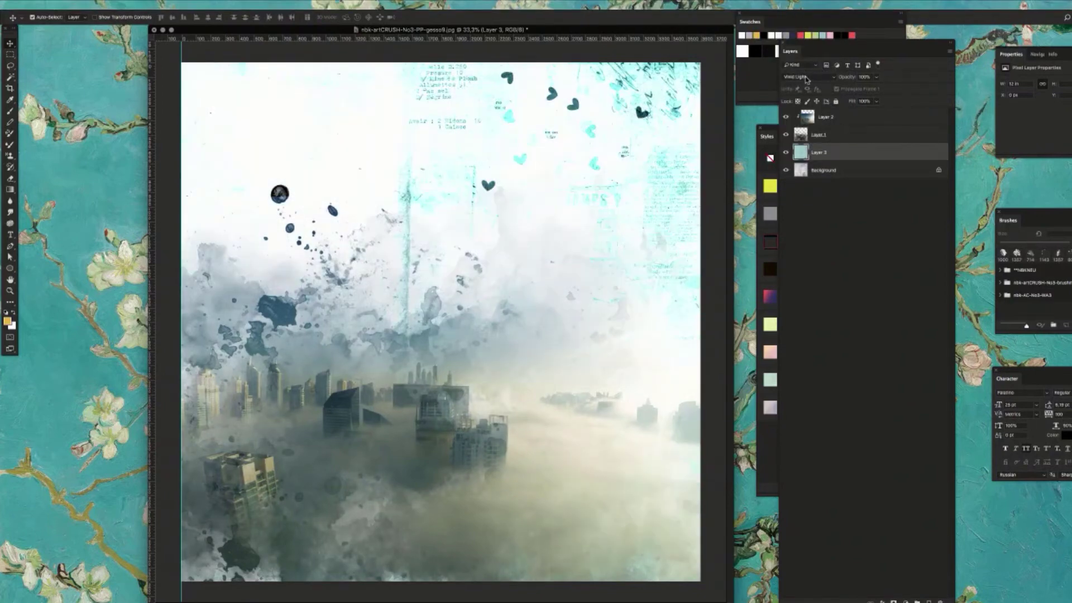
{"action": "left_click", "coordinate": [806, 79]}
{"action": "left_click", "coordinate": [813, 84]}
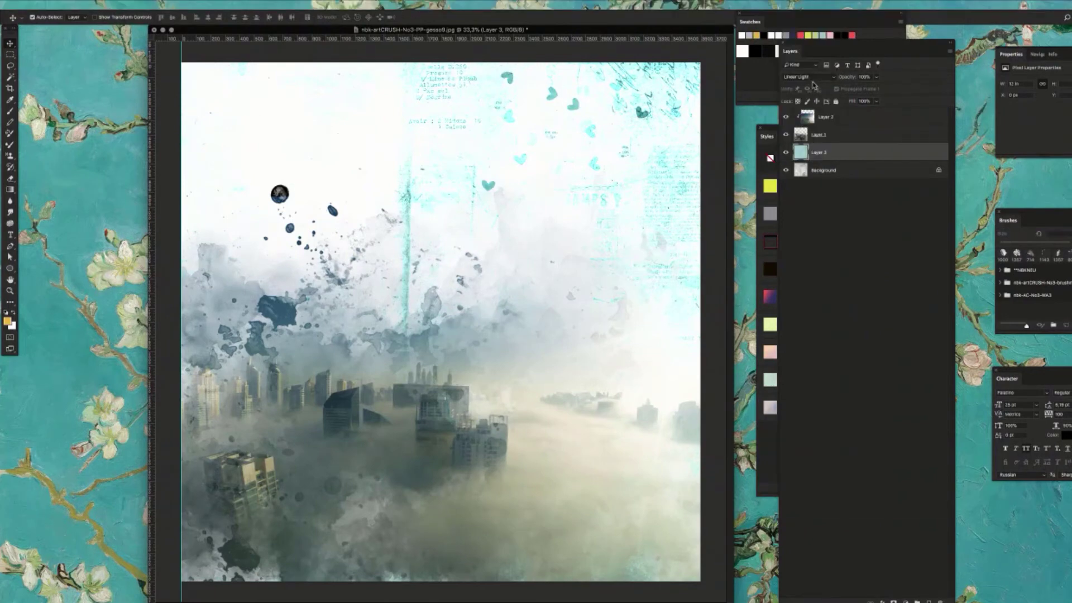
{"action": "left_click", "coordinate": [811, 80]}
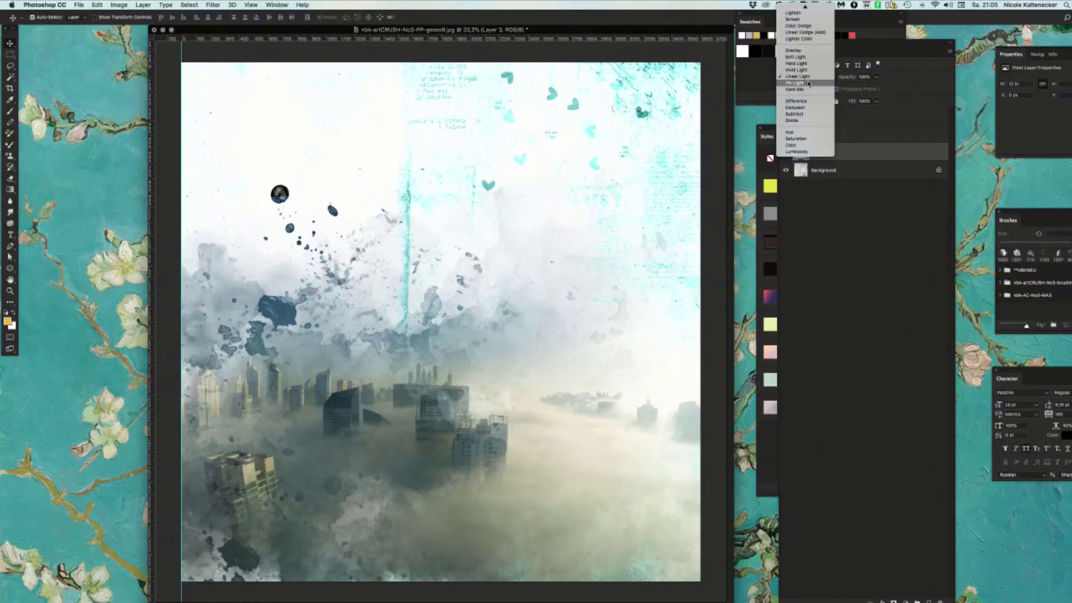
{"action": "left_click", "coordinate": [809, 84]}
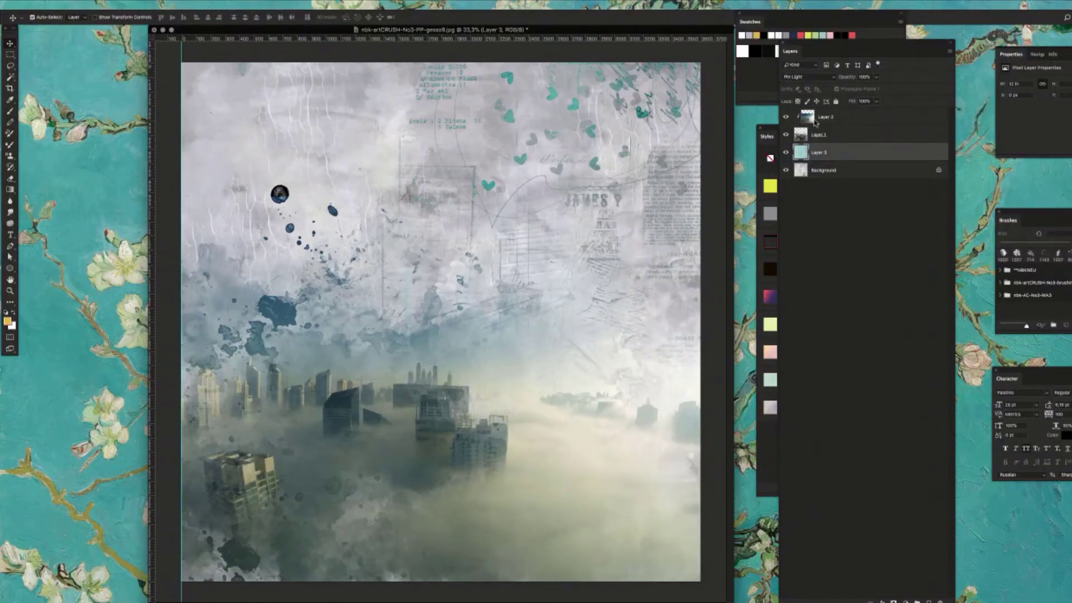
{"action": "left_click", "coordinate": [810, 79]}
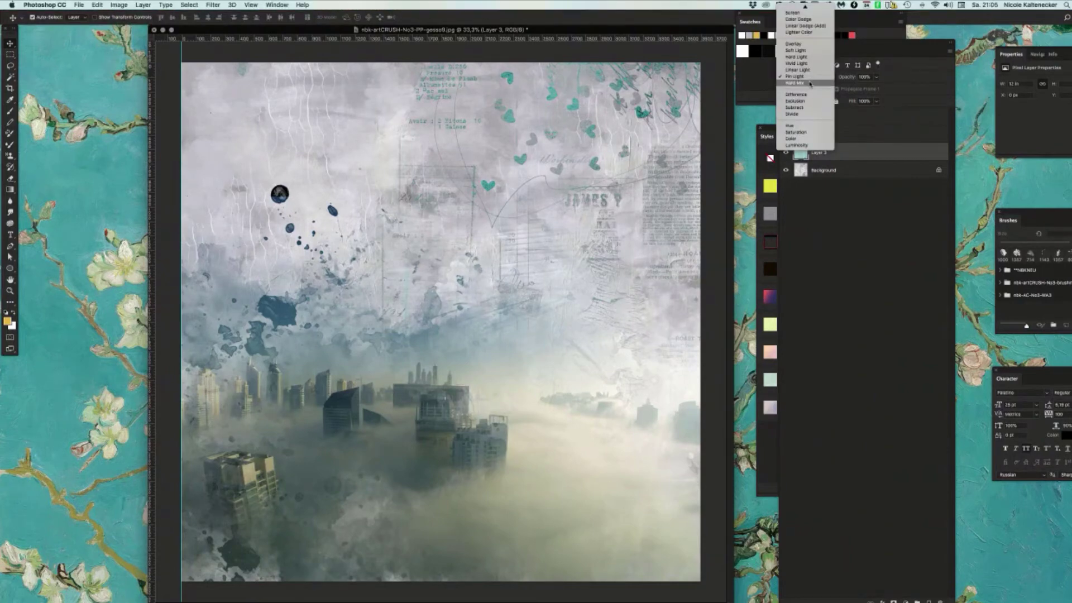
{"action": "left_click", "coordinate": [810, 83]}
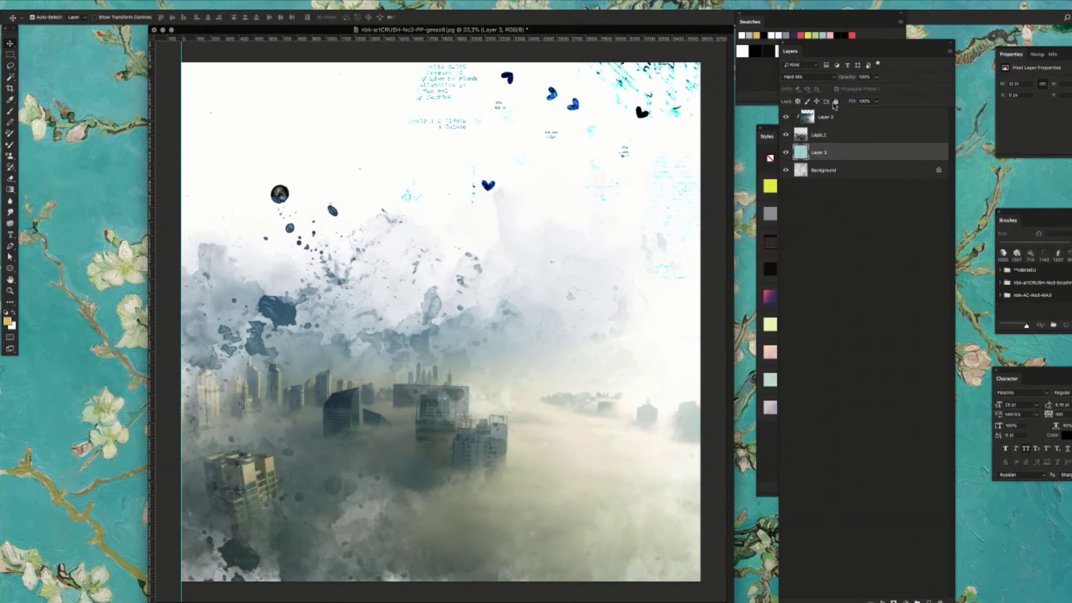
- Try the Difference, Exclusion, Subtract and Divide blend modes on the teal paper layer
{"action": "left_click", "coordinate": [806, 78]}
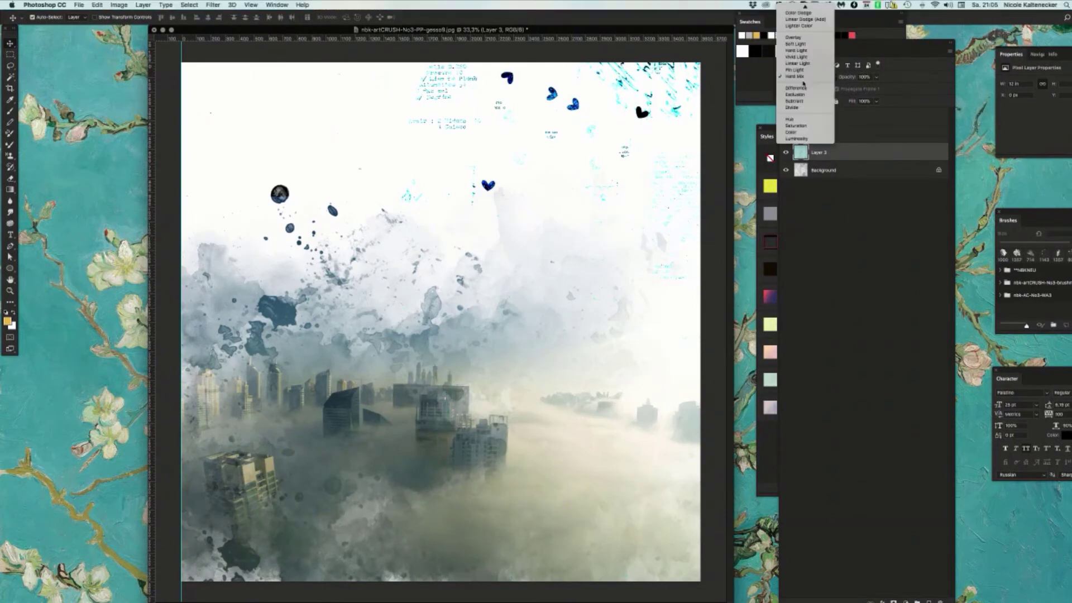
{"action": "left_click", "coordinate": [805, 88]}
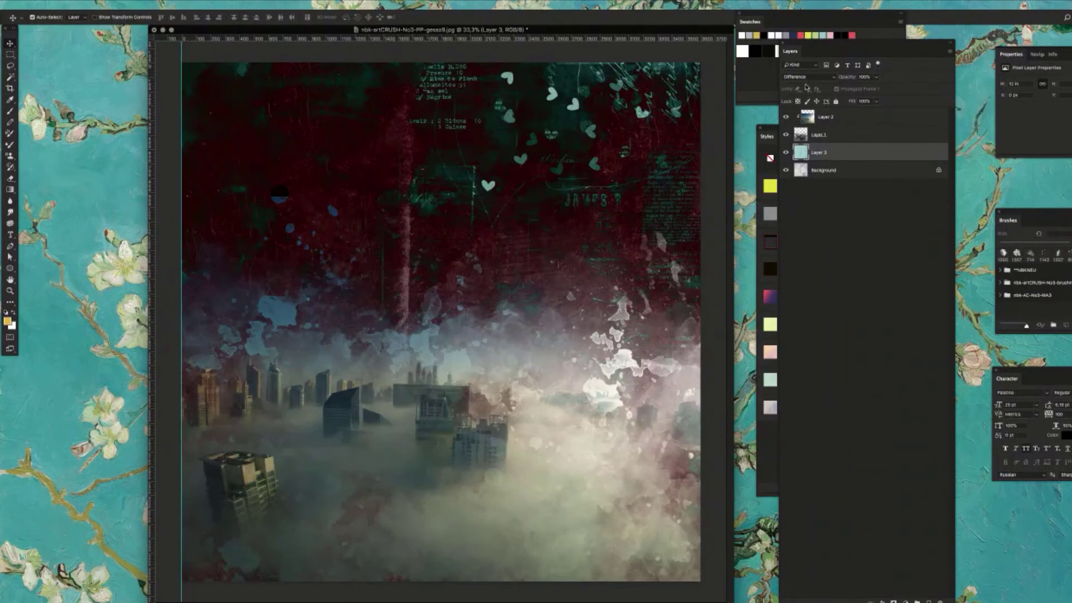
{"action": "left_click", "coordinate": [807, 78]}
{"action": "left_click", "coordinate": [809, 85]}
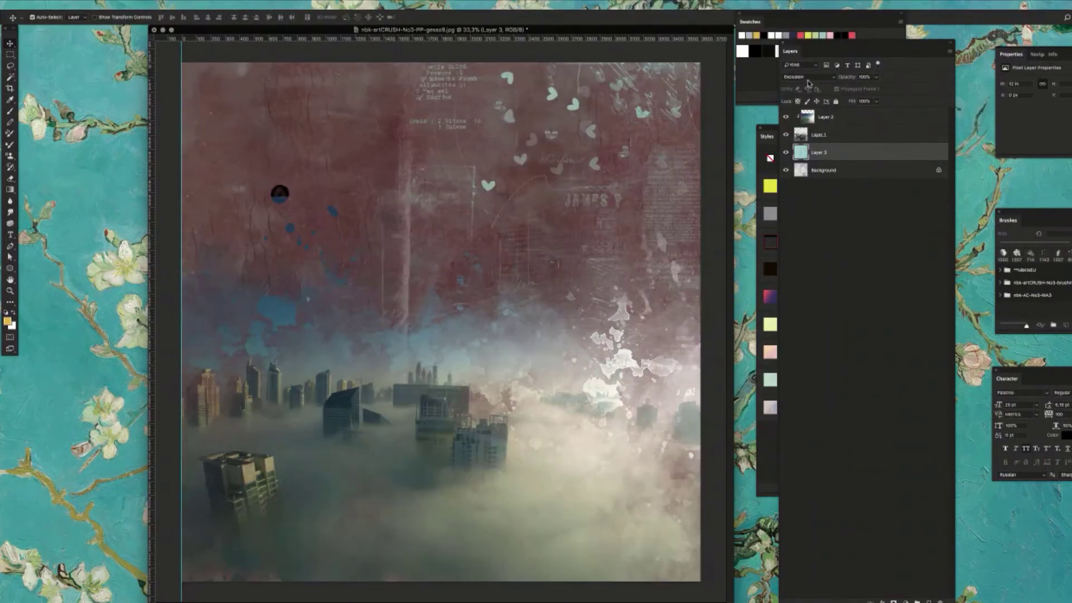
{"action": "left_click", "coordinate": [808, 79]}
{"action": "left_click", "coordinate": [807, 84]}
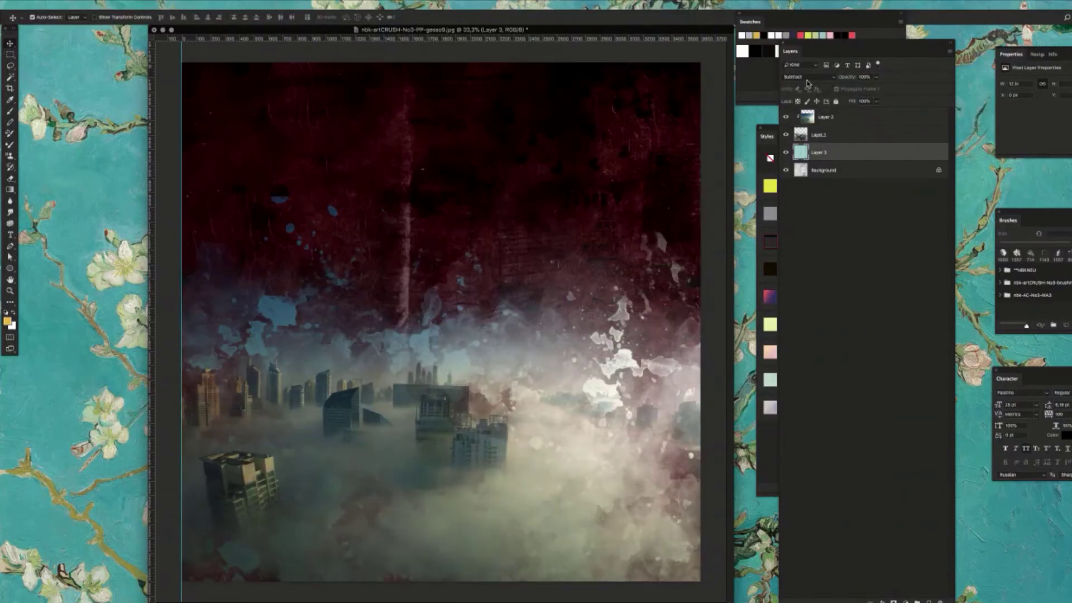
{"action": "left_click", "coordinate": [807, 78]}
{"action": "left_click", "coordinate": [807, 88]}
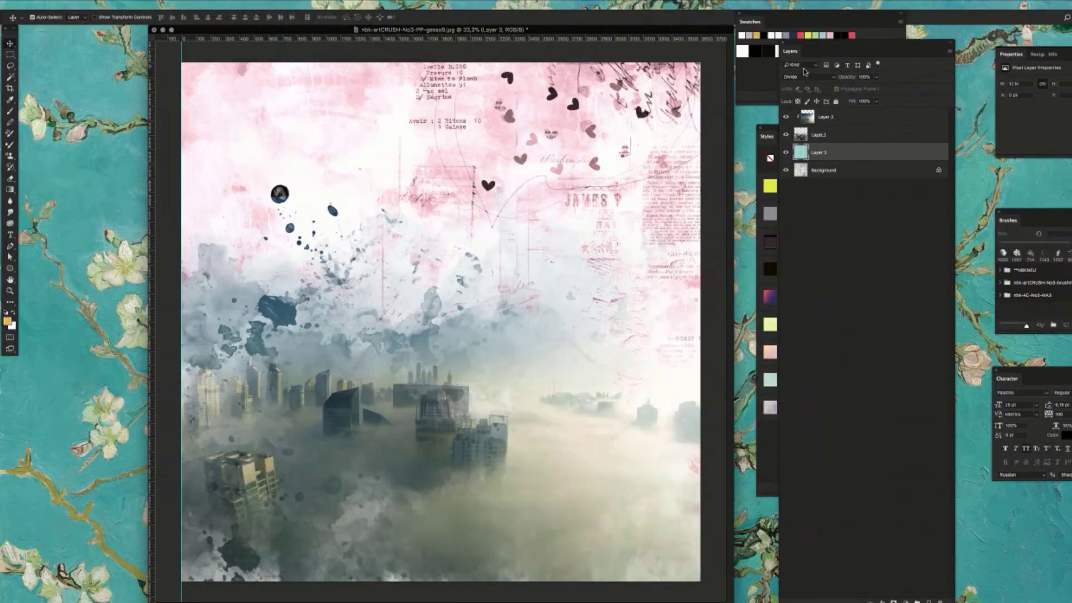
- Cycle the teal paper layer's blend mode through Hue and Saturation, ending on Color
{"action": "left_click", "coordinate": [804, 75]}
{"action": "left_click", "coordinate": [807, 87]}
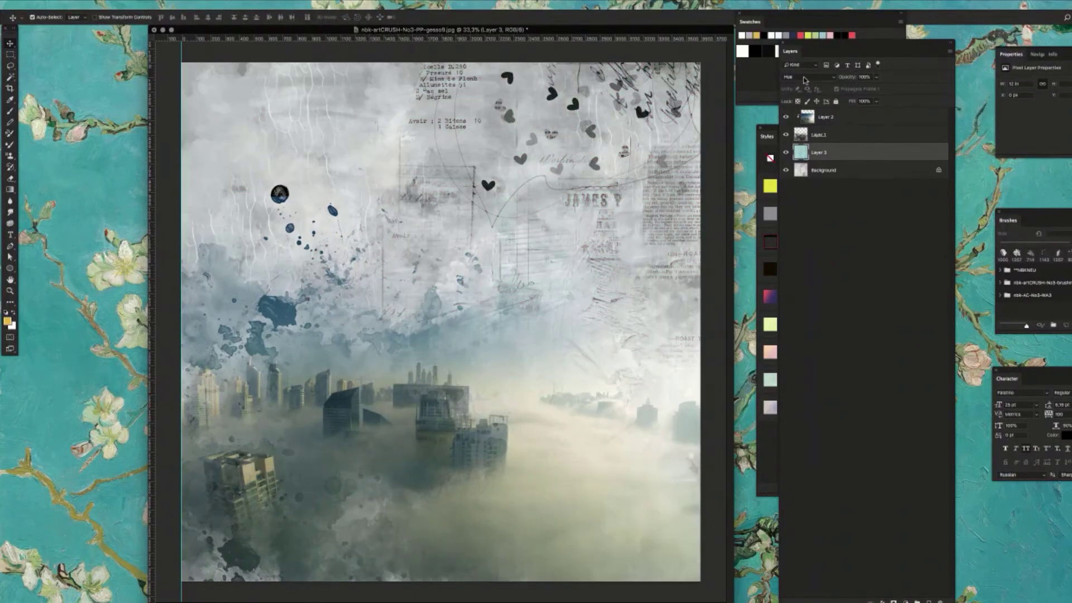
{"action": "left_click", "coordinate": [804, 79]}
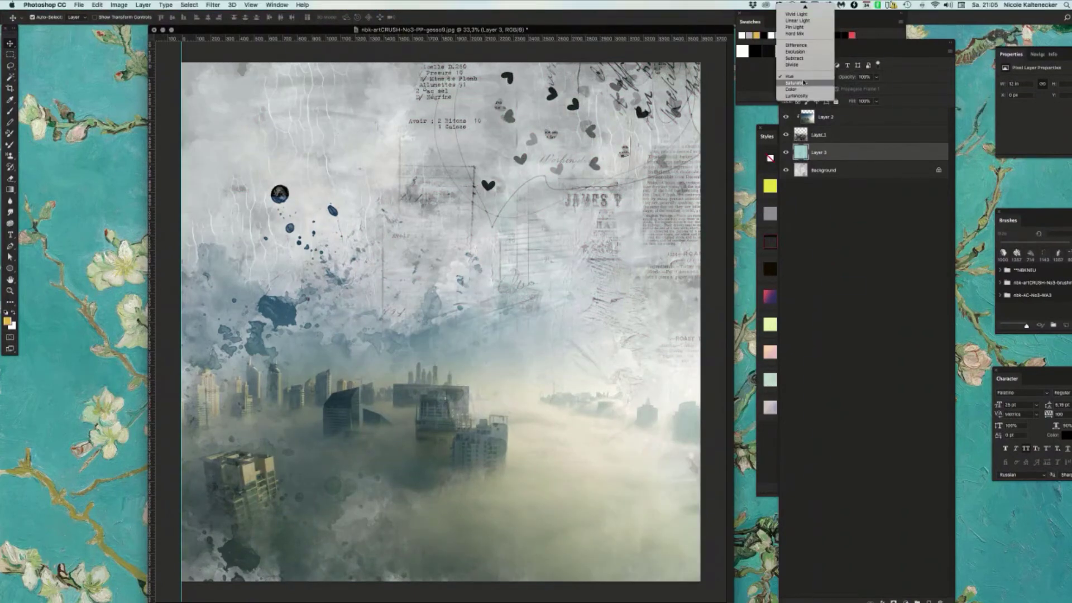
{"action": "left_click", "coordinate": [805, 83]}
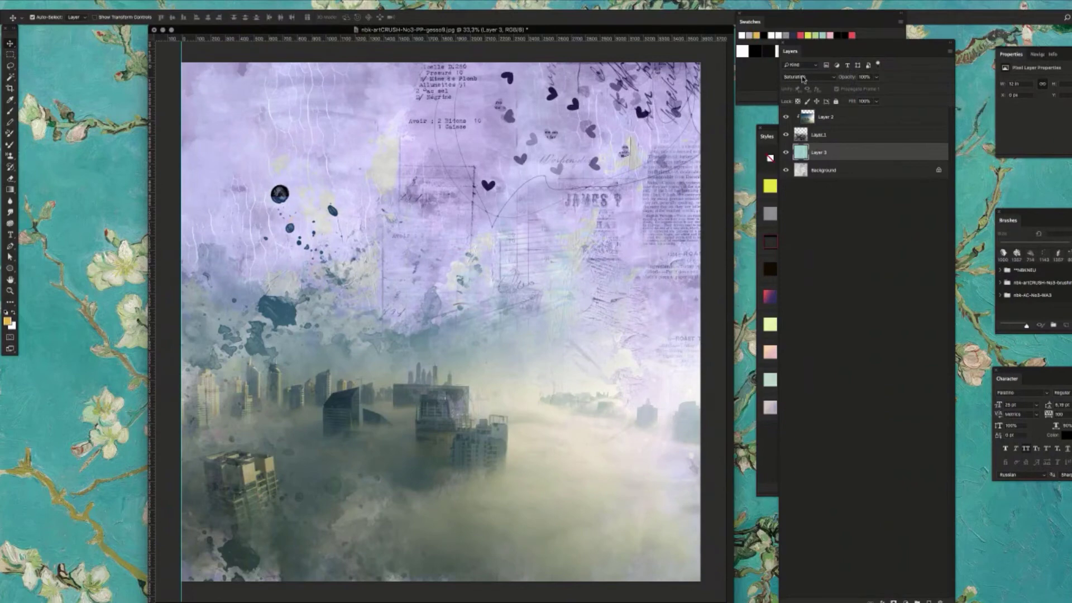
{"action": "left_click", "coordinate": [804, 79]}
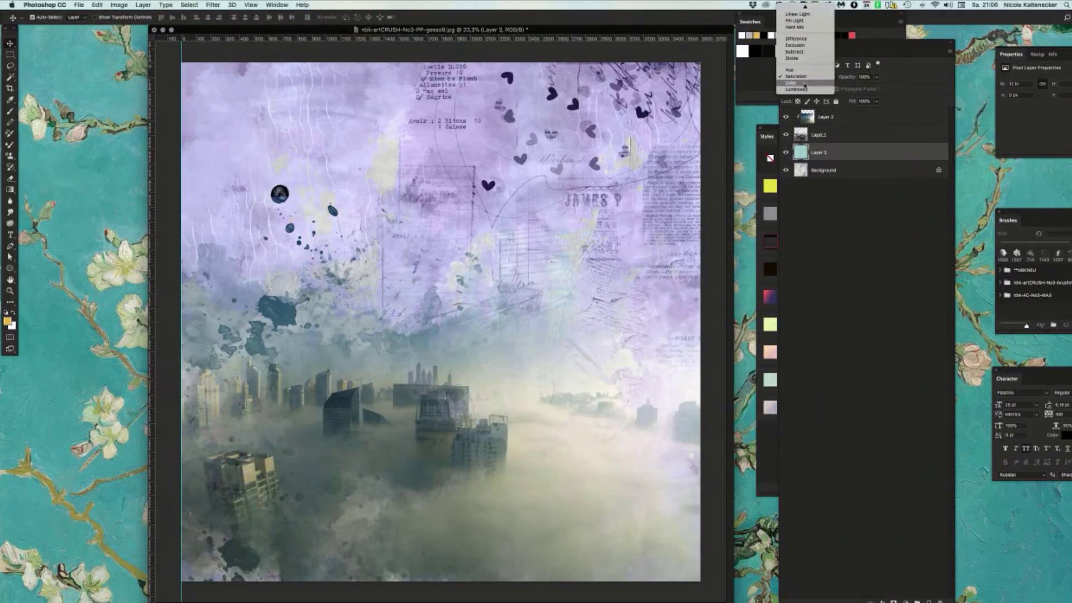
{"action": "left_click", "coordinate": [804, 83]}
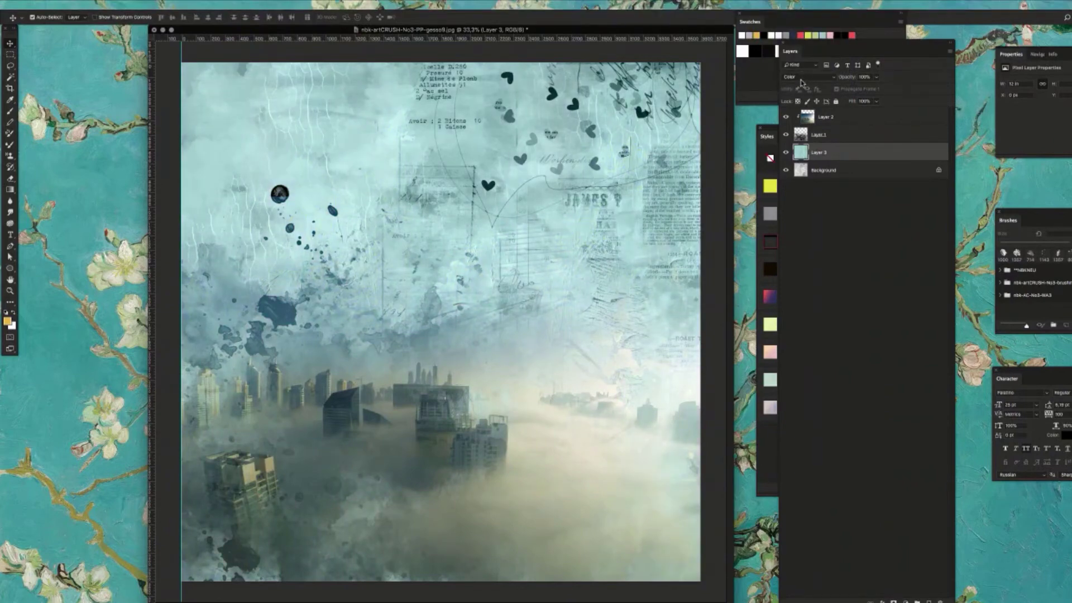
- Try the Luminosity and Color Burn blend modes on the teal paper layer, ending on Linear Burn
{"action": "left_click", "coordinate": [803, 83]}
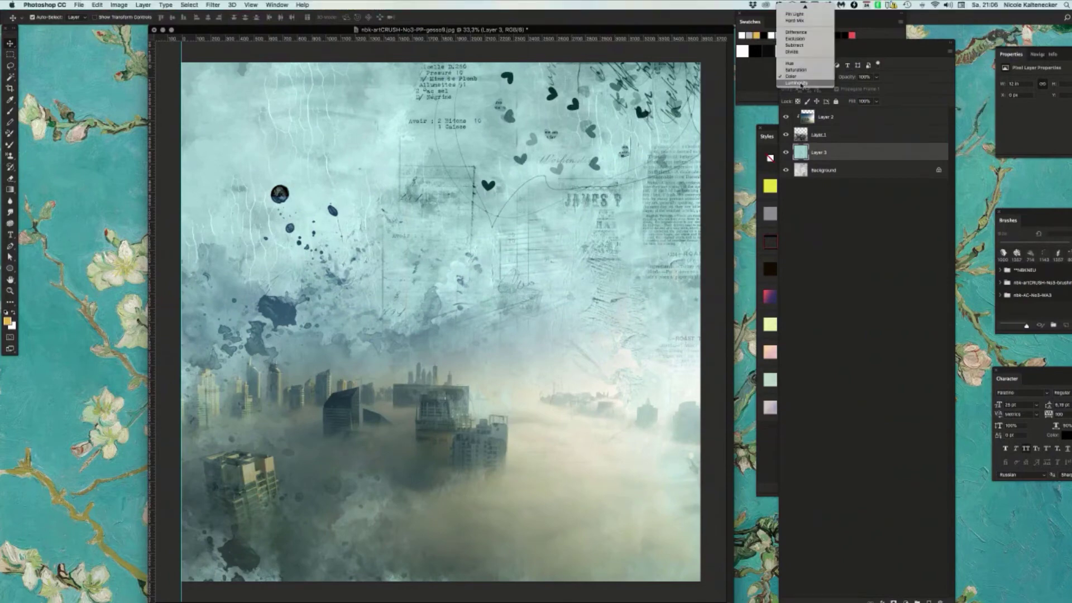
{"action": "left_click", "coordinate": [804, 84]}
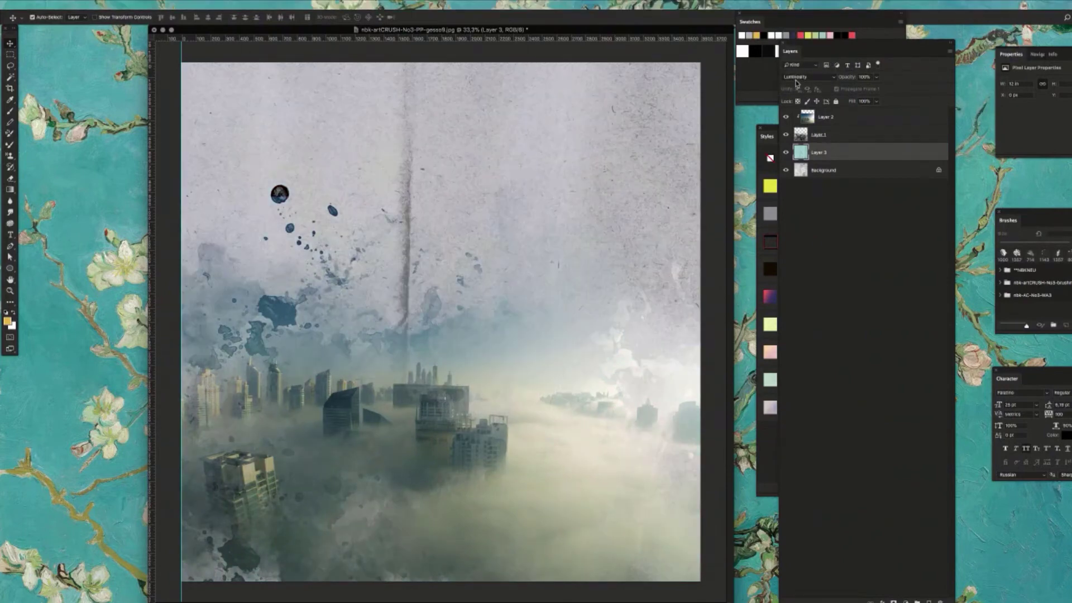
{"action": "left_click", "coordinate": [798, 82]}
{"action": "left_click", "coordinate": [810, 39]}
{"action": "left_click", "coordinate": [802, 78]}
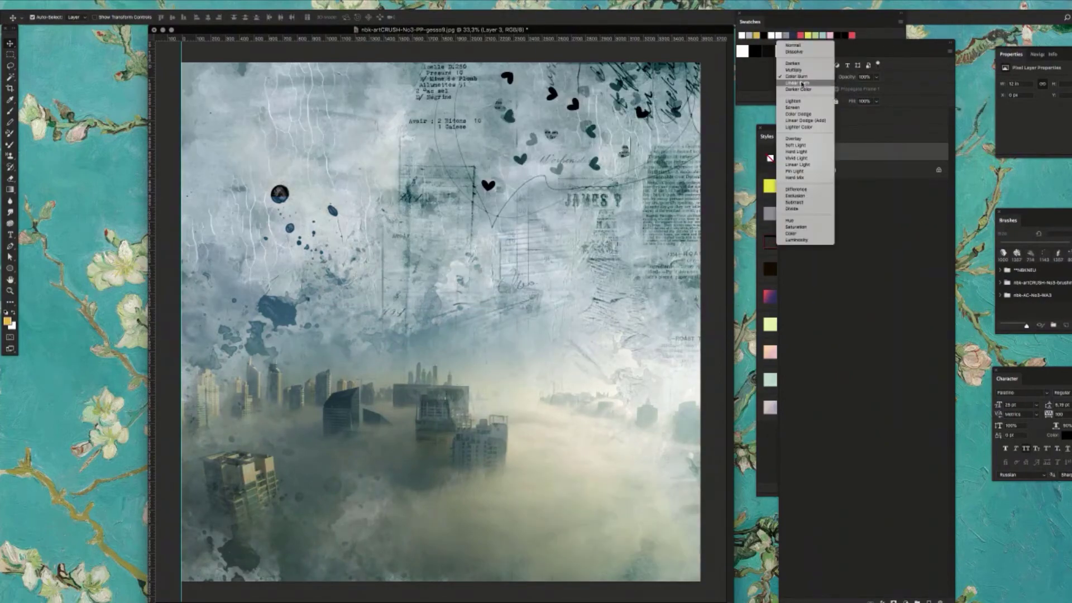
{"action": "left_click", "coordinate": [805, 83]}
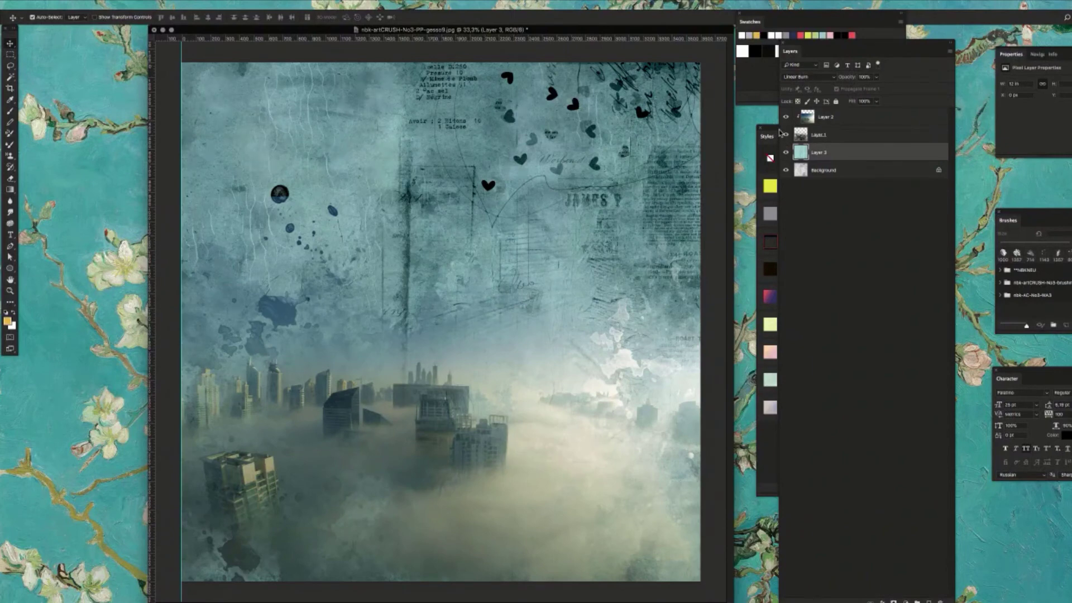
{"action": "left_click_drag", "start_coordinate": [716, 30], "coordinate": [726, 32]}
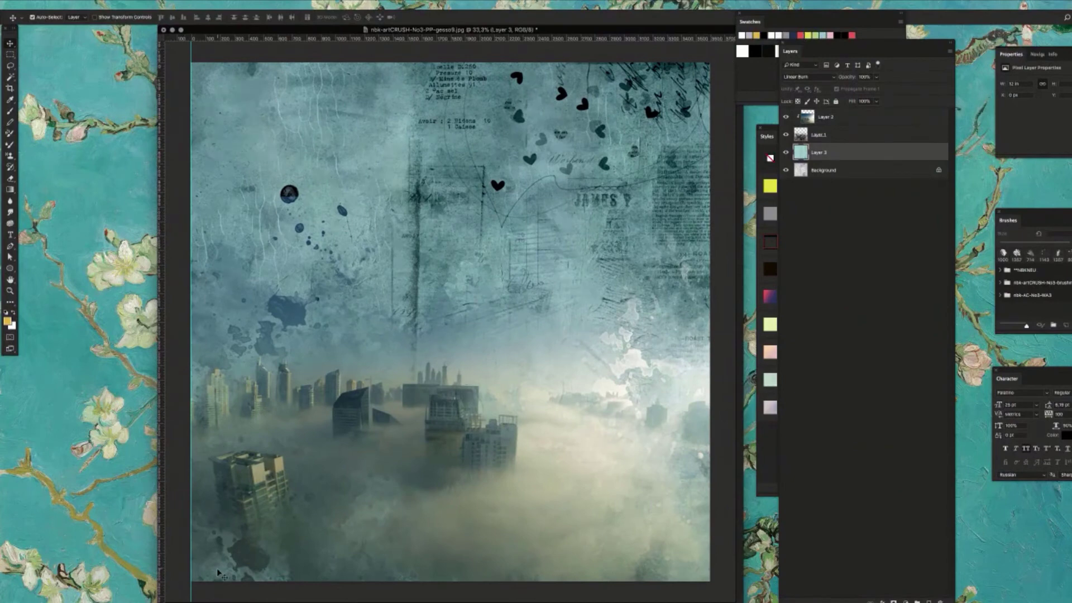
{"action": "left_click_drag", "start_coordinate": [191, 595], "coordinate": [63, 569]}
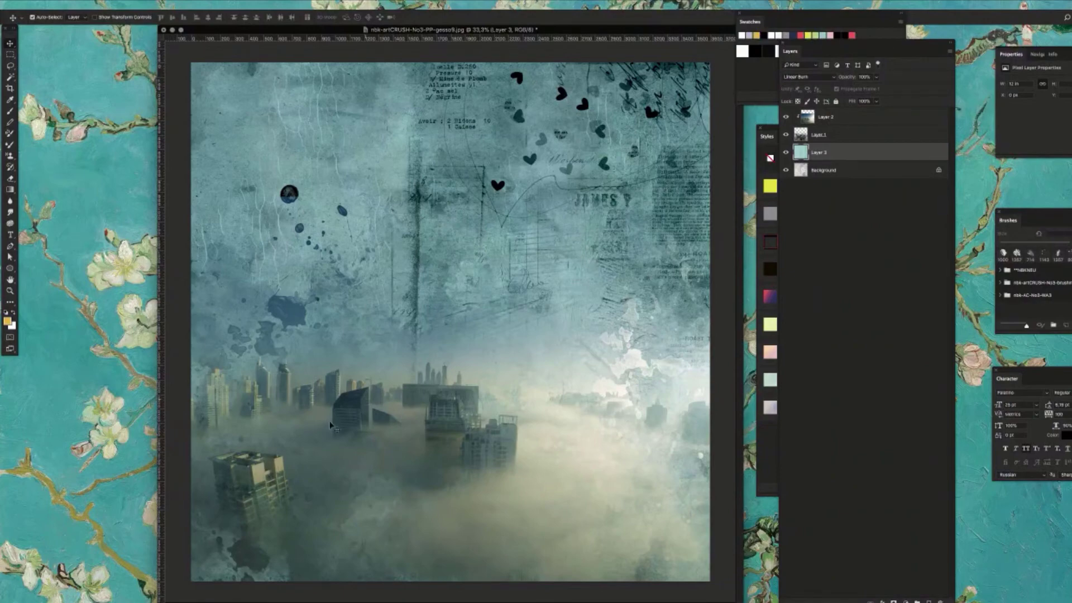
- Switch to Adobe Bridge, browse the nbk-artCRUSH-No3-ABP folder and open nbk-AC-No3-ABP-leaf-shadow2.png in Photoshop
{"action": "key", "text": "super+Tab"}
{"action": "left_click", "coordinate": [143, 340]}
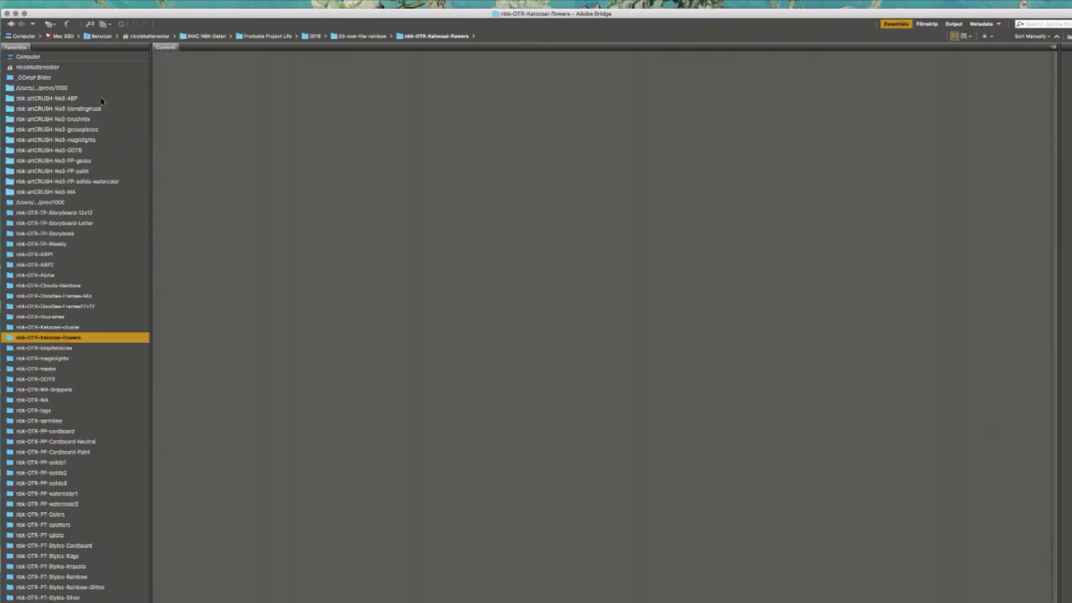
{"action": "left_click", "coordinate": [104, 99]}
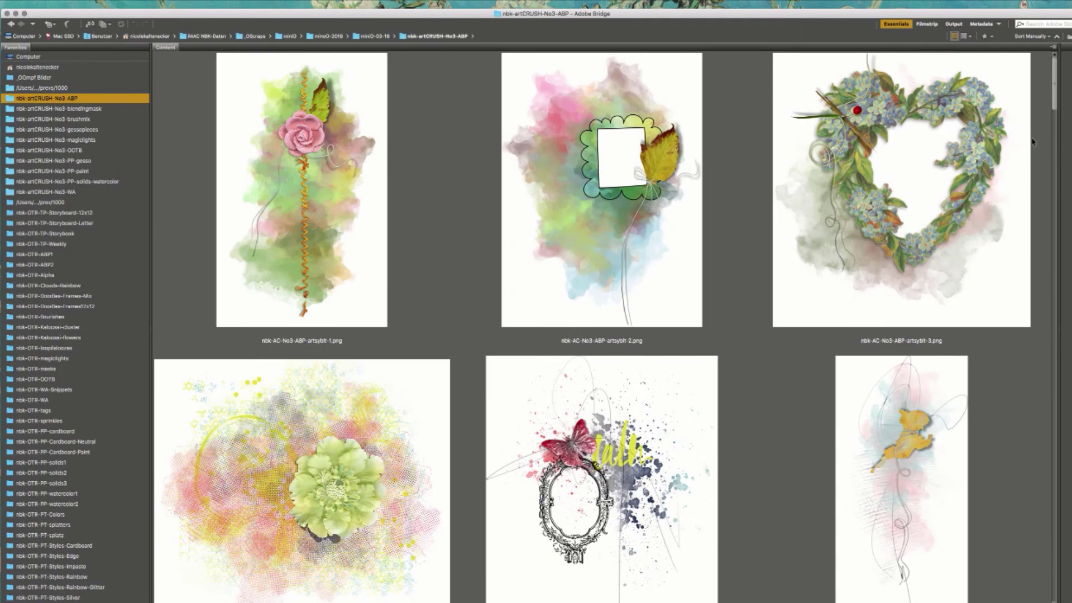
{"action": "scroll", "coordinate": [1044, 156], "scroll_direction": "down", "scroll_amount": 10}
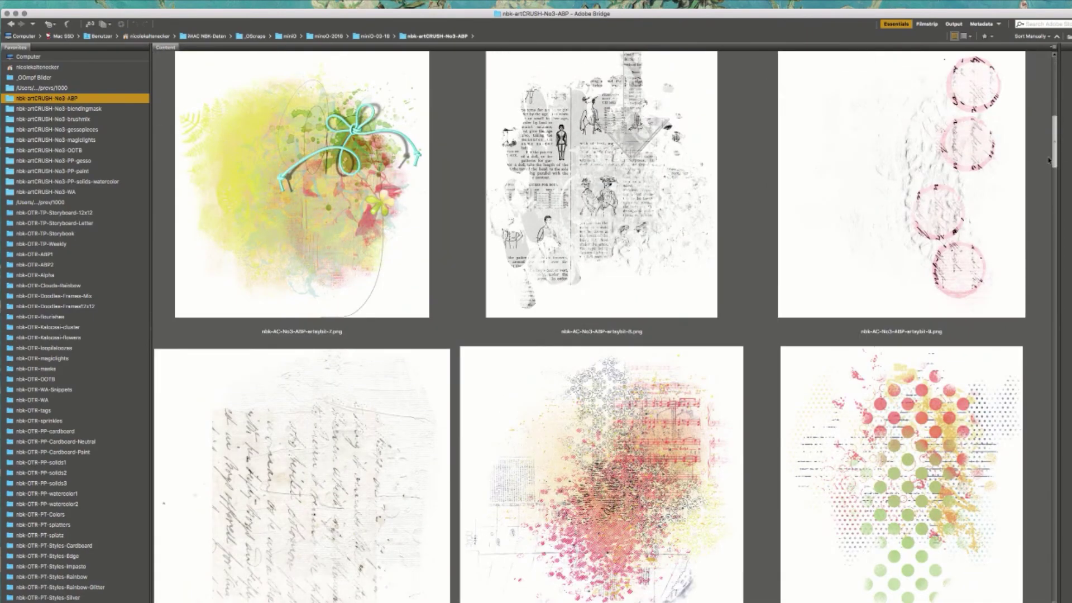
{"action": "left_click_drag", "start_coordinate": [1049, 161], "coordinate": [994, 419]}
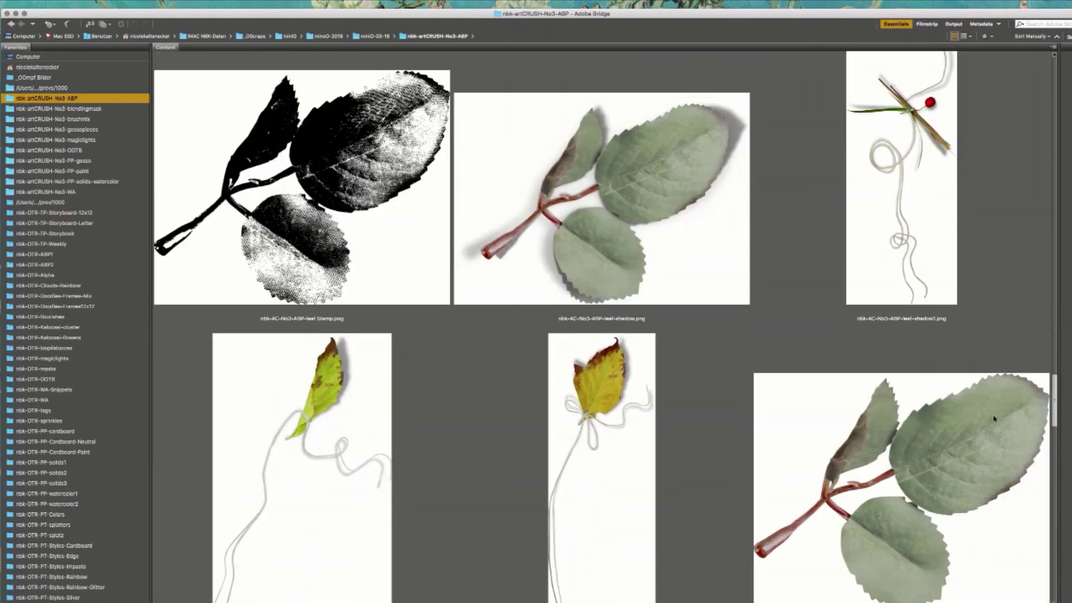
{"action": "scroll", "coordinate": [994, 419], "scroll_direction": "down", "scroll_amount": 15}
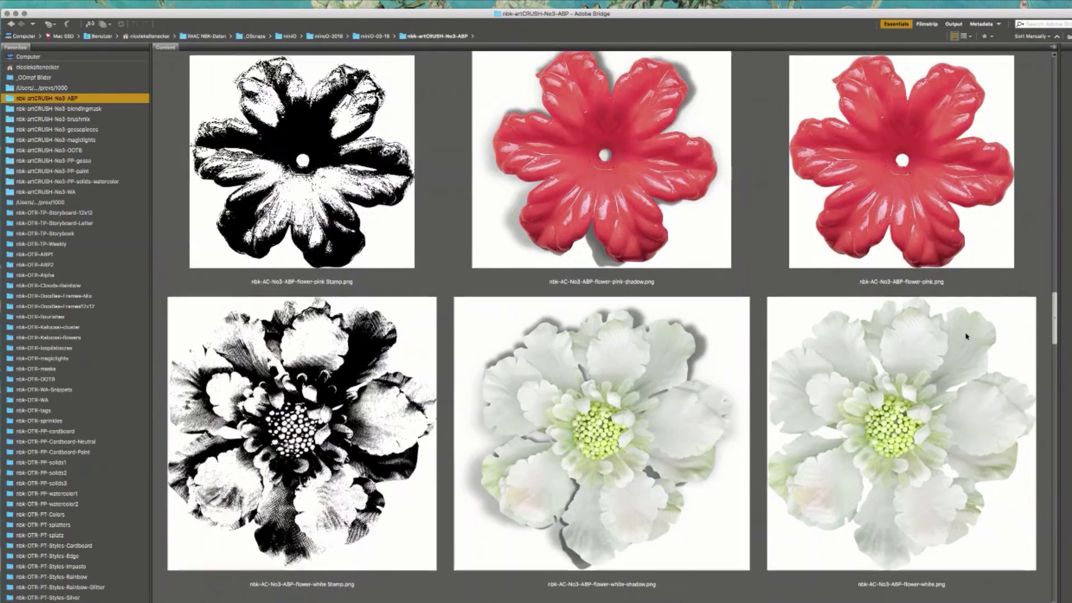
{"action": "scroll", "coordinate": [967, 336], "scroll_direction": "down", "scroll_amount": 10}
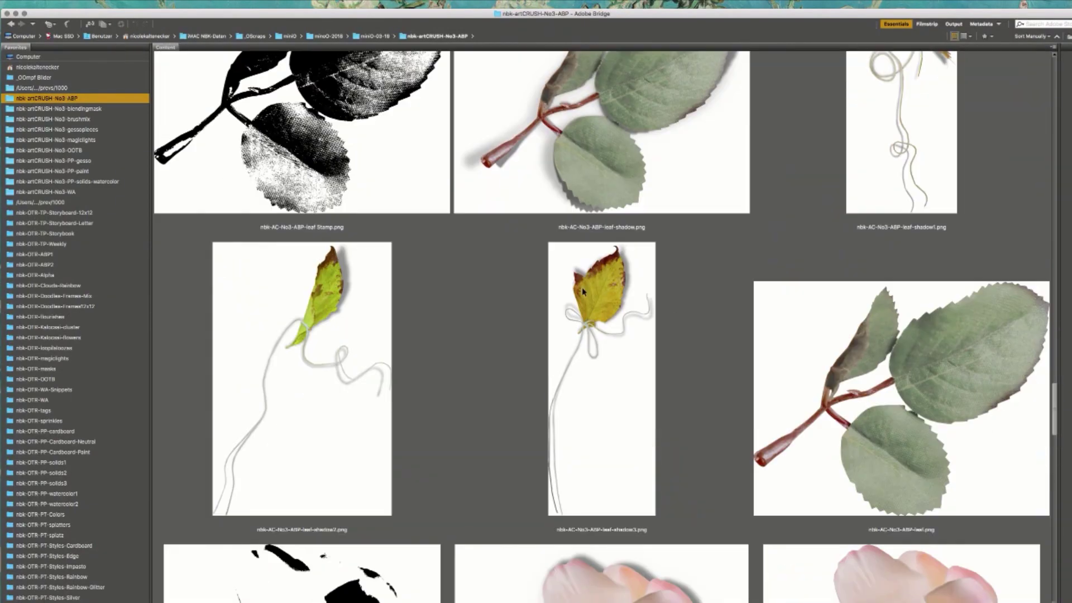
{"action": "double_click", "coordinate": [327, 333]}
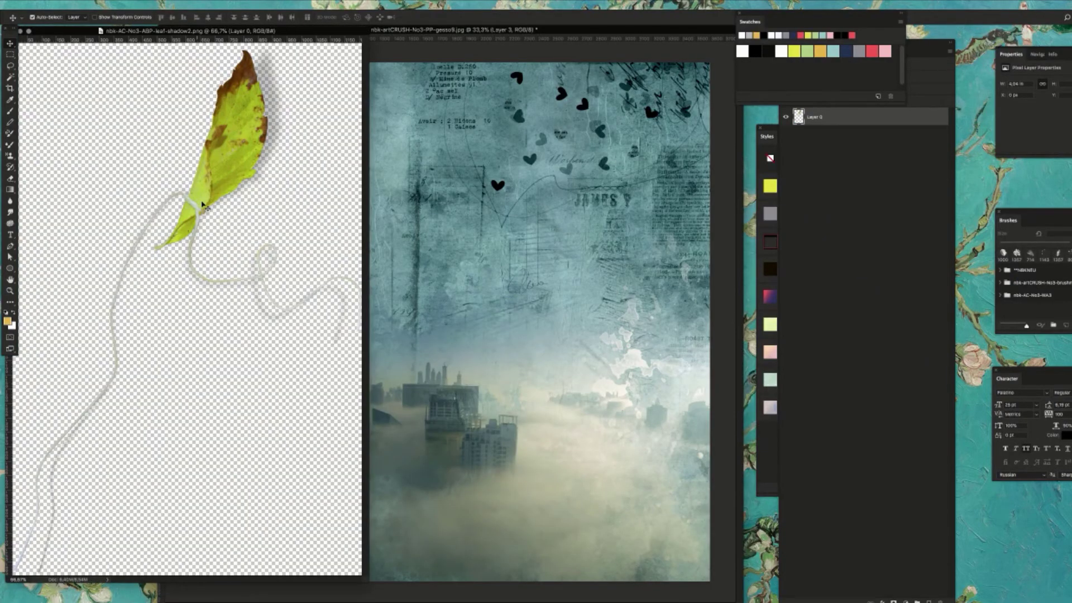
- Add the leaf with string to the scrapbook page and bring its layer to the front, undoing the accidental photo move
{"action": "left_click_drag", "start_coordinate": [207, 201], "coordinate": [577, 288]}
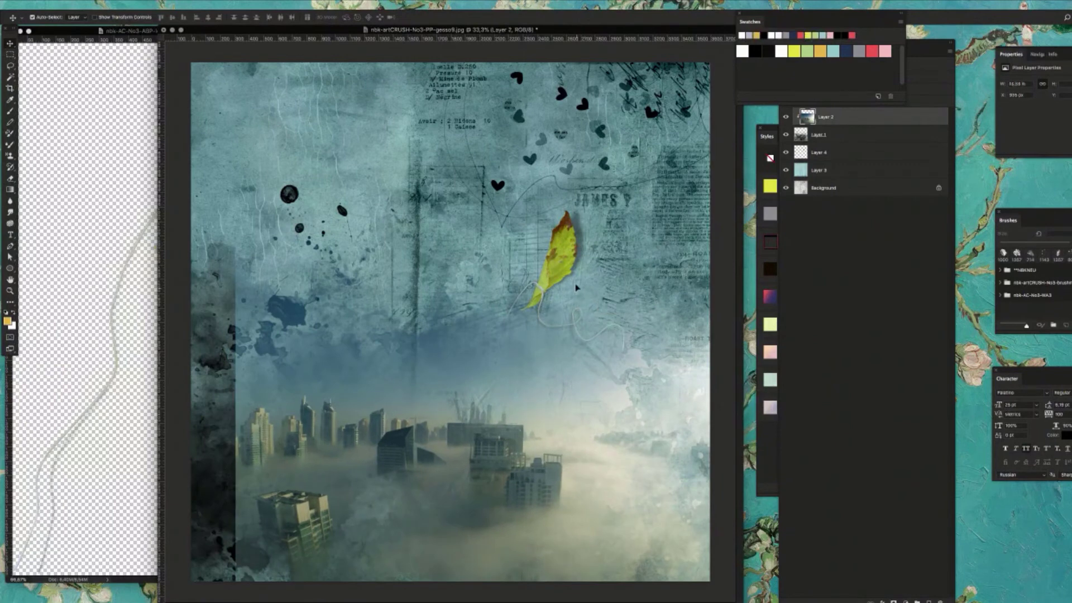
{"action": "key", "text": "super+z"}
{"action": "left_click", "coordinate": [855, 116]}
{"action": "left_click", "coordinate": [861, 153]}
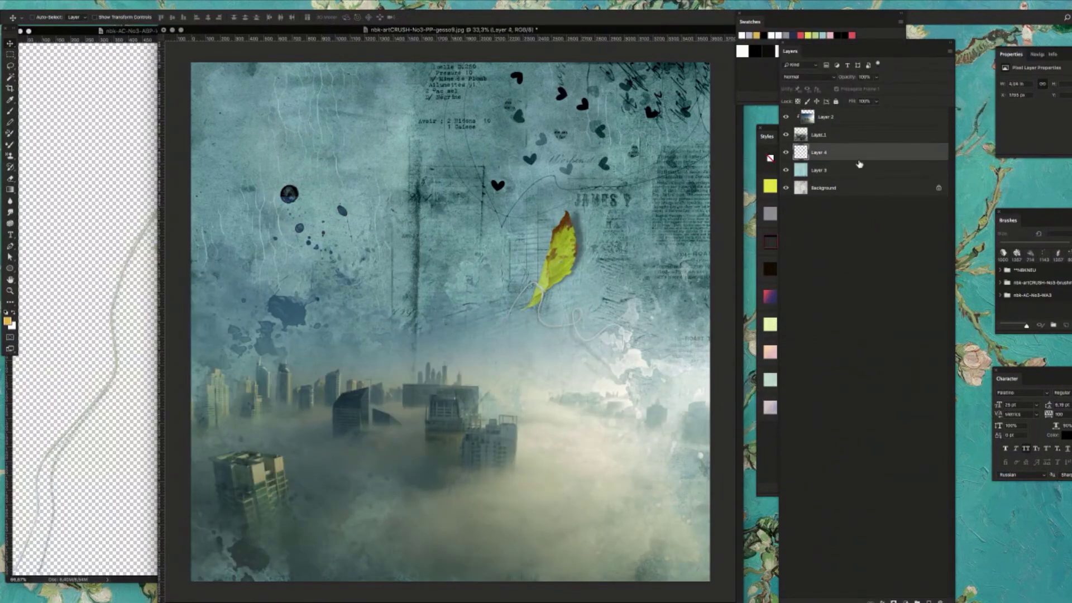
{"action": "key", "text": "super+shift+bracketright"}
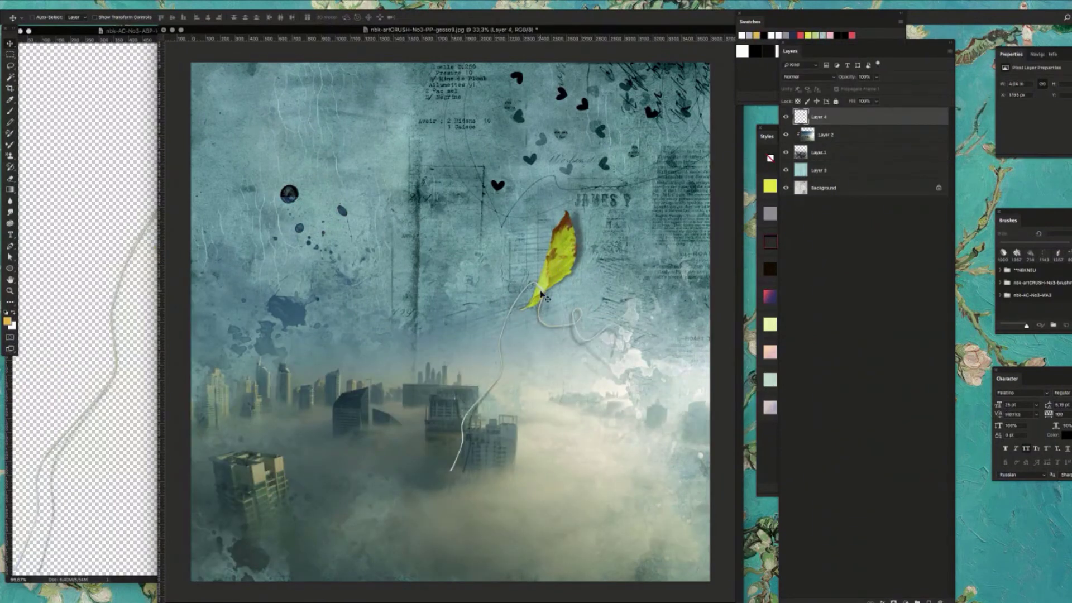
- Move the leaf down over the fog on the page's right side and close the leaf source file
{"action": "left_click_drag", "start_coordinate": [542, 294], "coordinate": [608, 370]}
{"action": "left_click", "coordinate": [104, 434]}
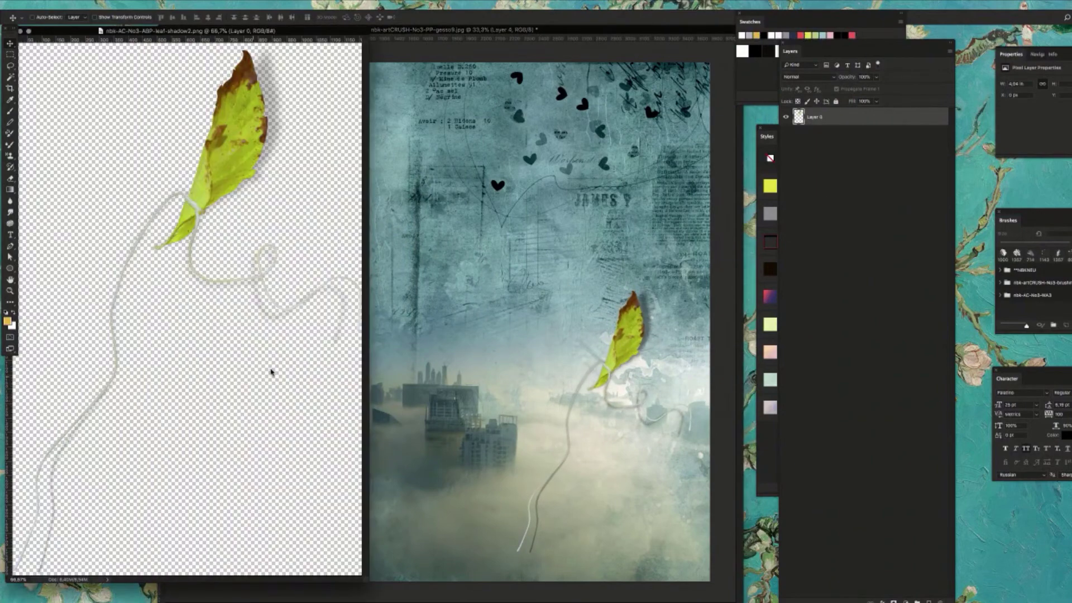
{"action": "key", "text": "super+w"}
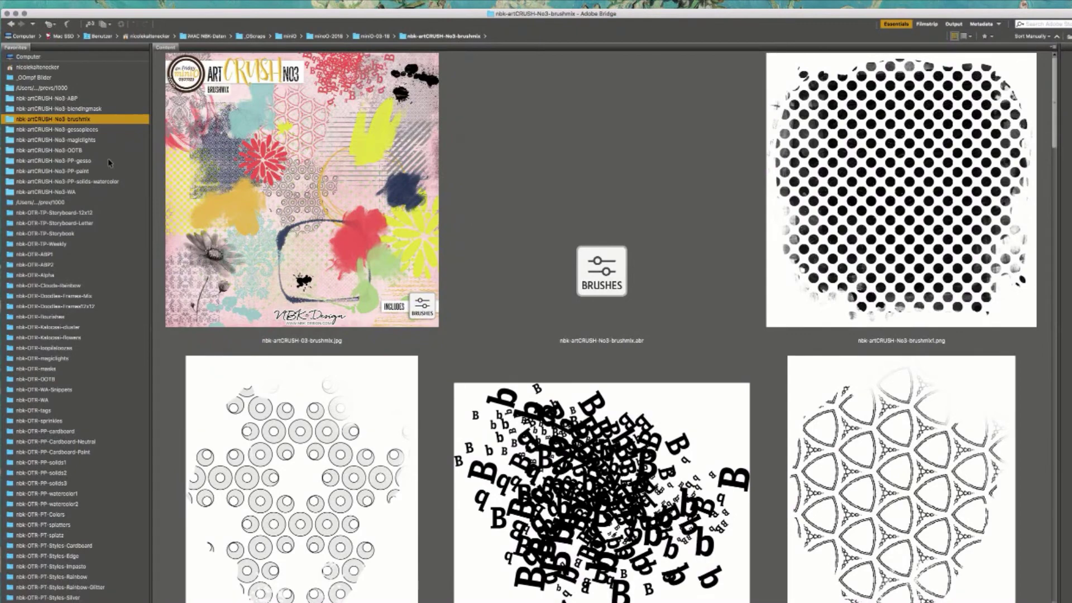
- Open the "dreamy" word art from the nbk-artCRUSH-No3-WA6 Beatrix folder and place it over the fog at the page's lower right
{"action": "left_click", "coordinate": [112, 171]}
{"action": "left_click", "coordinate": [113, 192]}
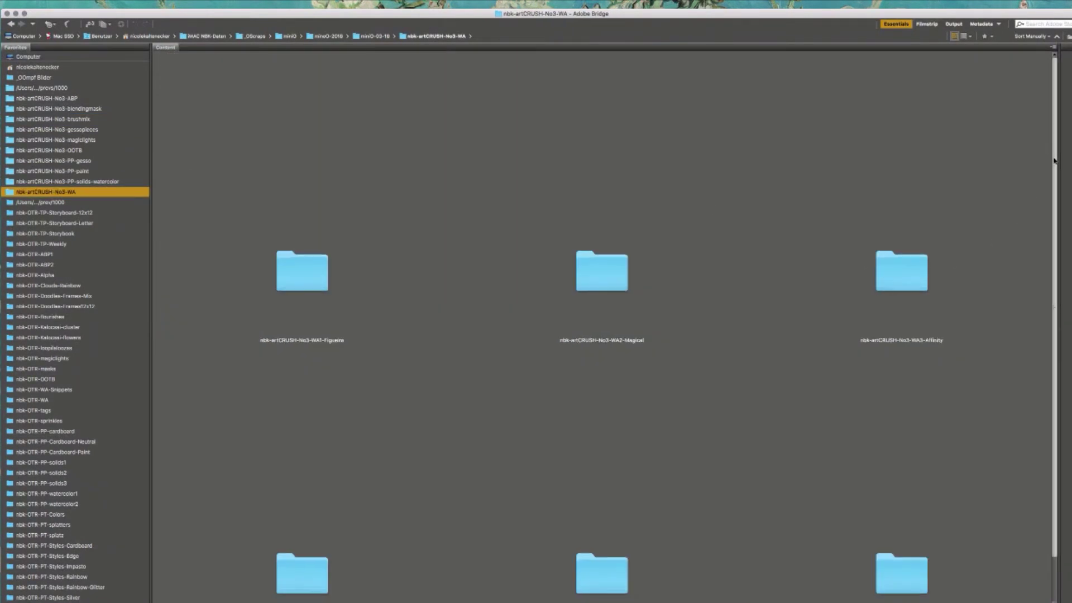
{"action": "scroll", "coordinate": [1007, 277], "scroll_direction": "down", "scroll_amount": 2}
{"action": "double_click", "coordinate": [921, 520]}
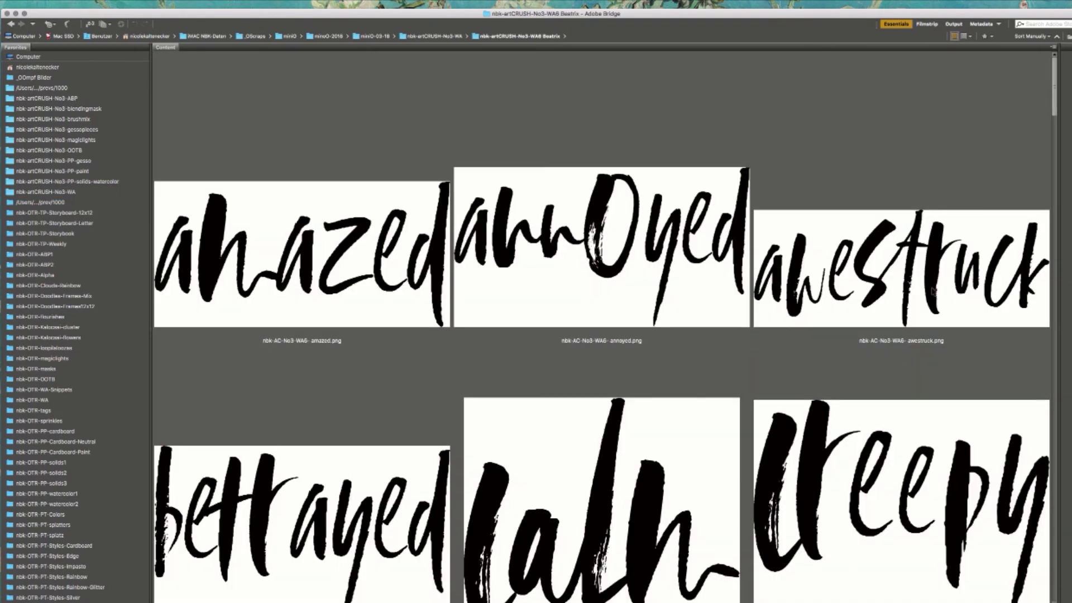
{"action": "scroll", "coordinate": [1062, 121], "scroll_direction": "down", "scroll_amount": 6}
{"action": "scroll", "coordinate": [1037, 182], "scroll_direction": "down", "scroll_amount": 6}
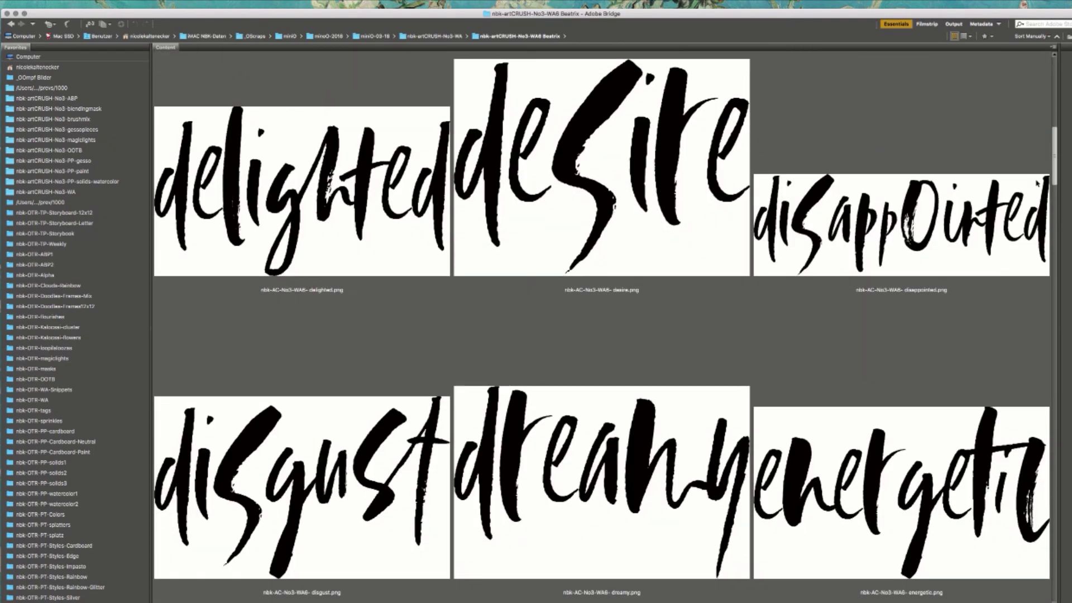
{"action": "scroll", "coordinate": [1037, 182], "scroll_direction": "down", "scroll_amount": 2}
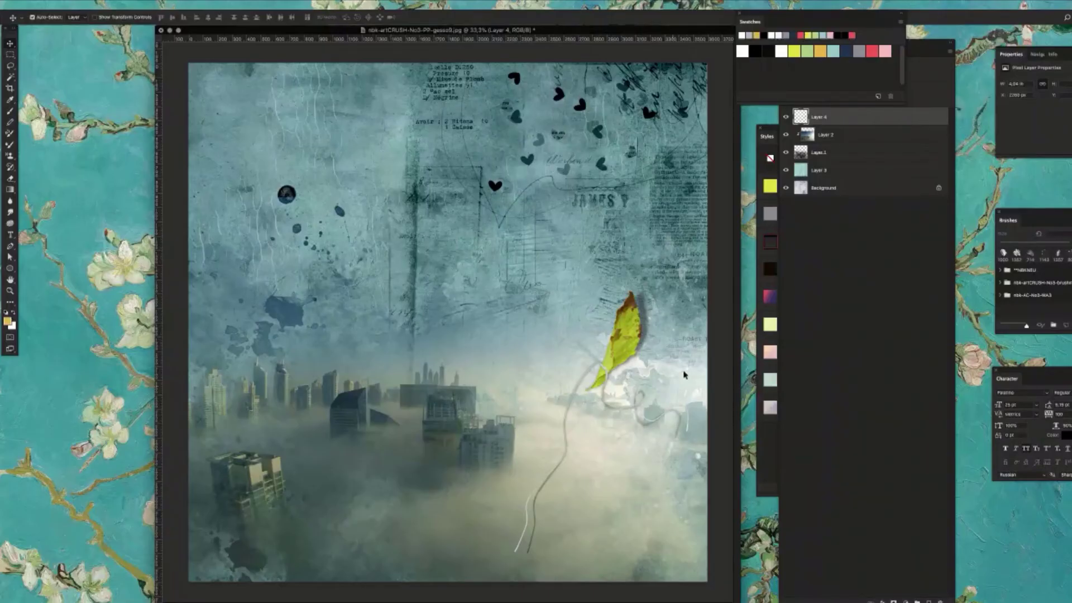
{"action": "left_click_drag", "start_coordinate": [252, 146], "coordinate": [631, 435]}
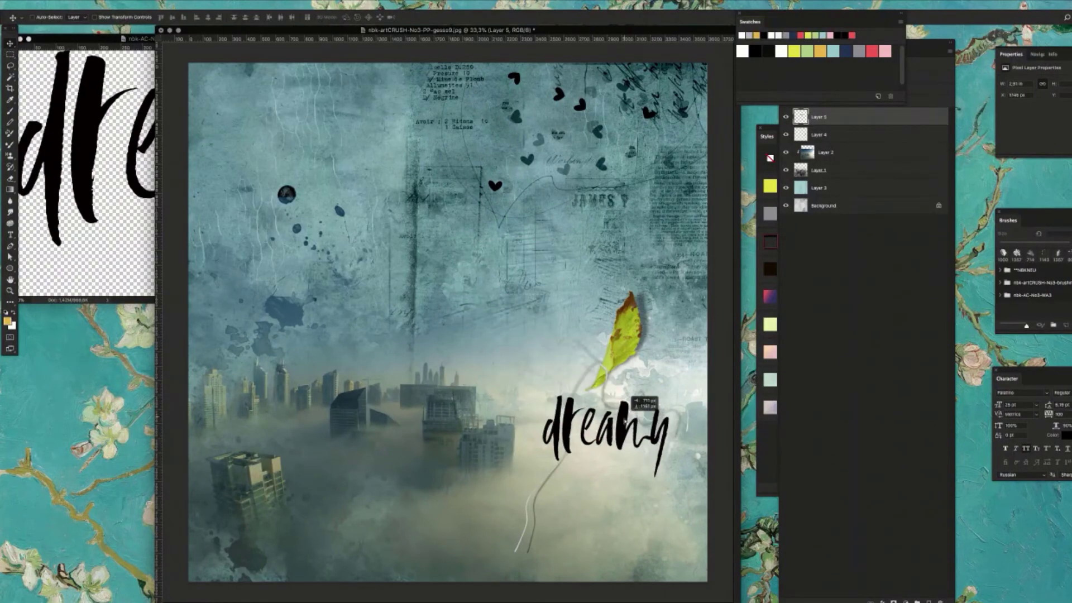
{"action": "left_click_drag", "start_coordinate": [629, 394], "coordinate": [637, 410]}
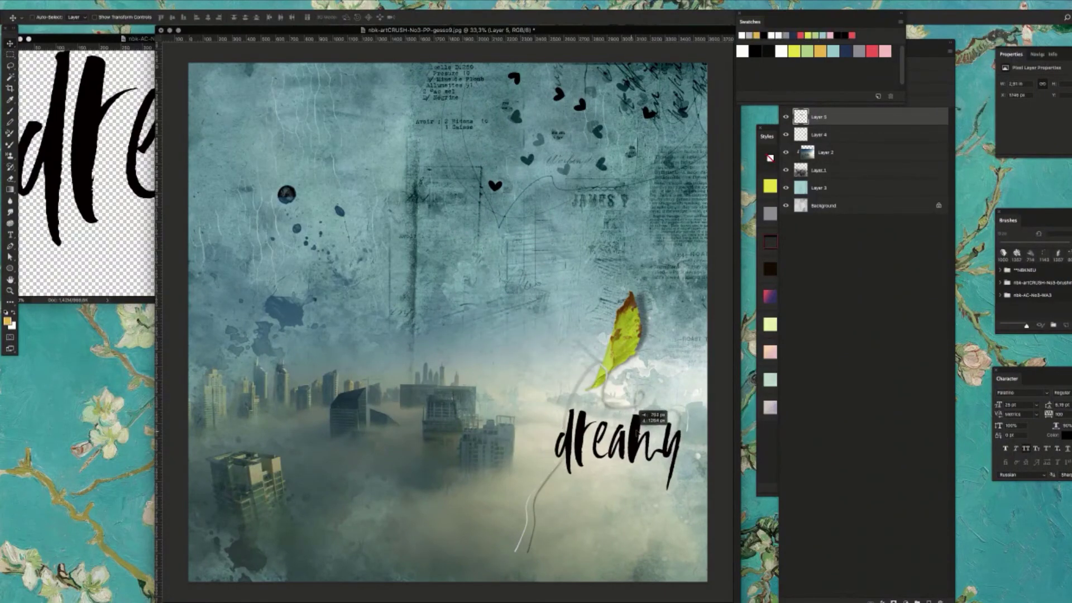
- Delete the leaf layer from the page and close the "dreamy" word art source file
{"action": "left_click", "coordinate": [618, 375], "text": "ctrl"}
{"action": "key", "text": "Delete"}
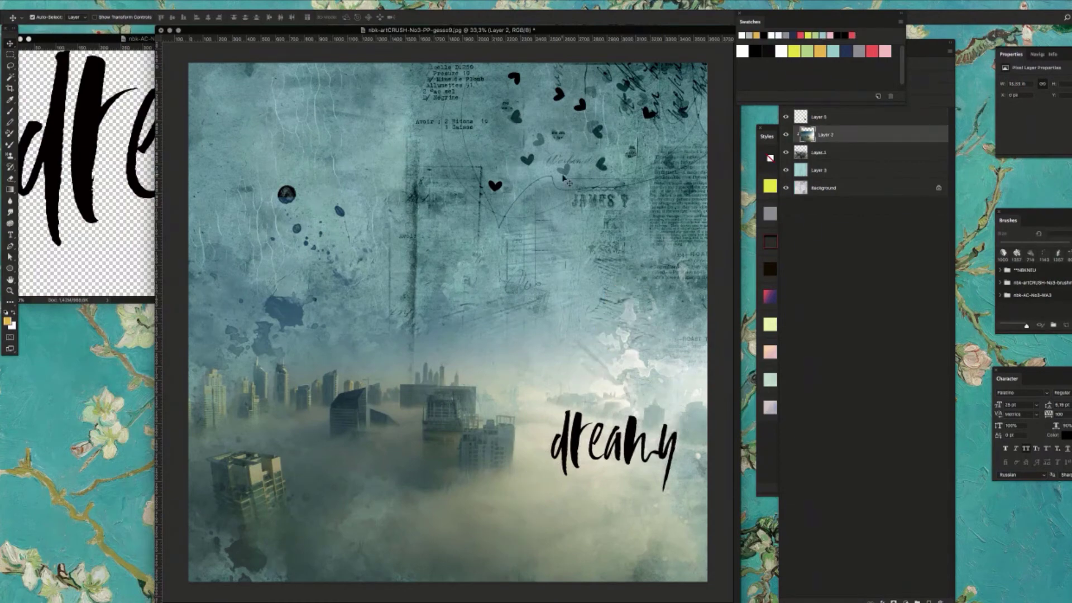
{"action": "left_click", "coordinate": [103, 235]}
{"action": "key", "text": "super+w"}
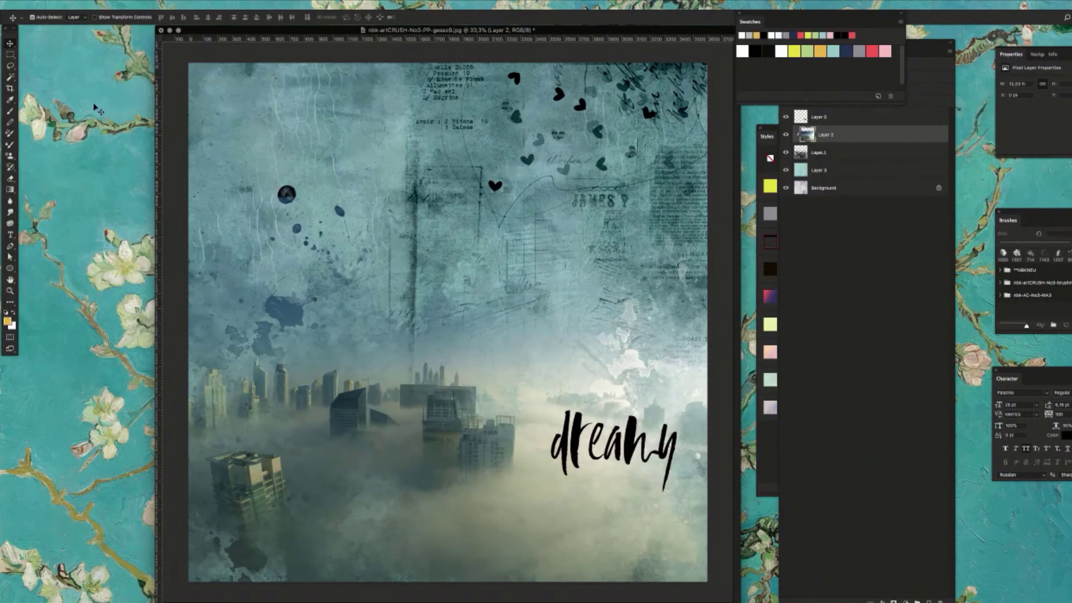
- Open nbk-artCRUSH-No3-artsybit7.png from the gessopieces folder in Adobe Bridge and place it at the page's upper right
{"action": "key", "text": "super+Tab"}
{"action": "left_click", "coordinate": [102, 99]}
{"action": "left_click", "coordinate": [99, 111]}
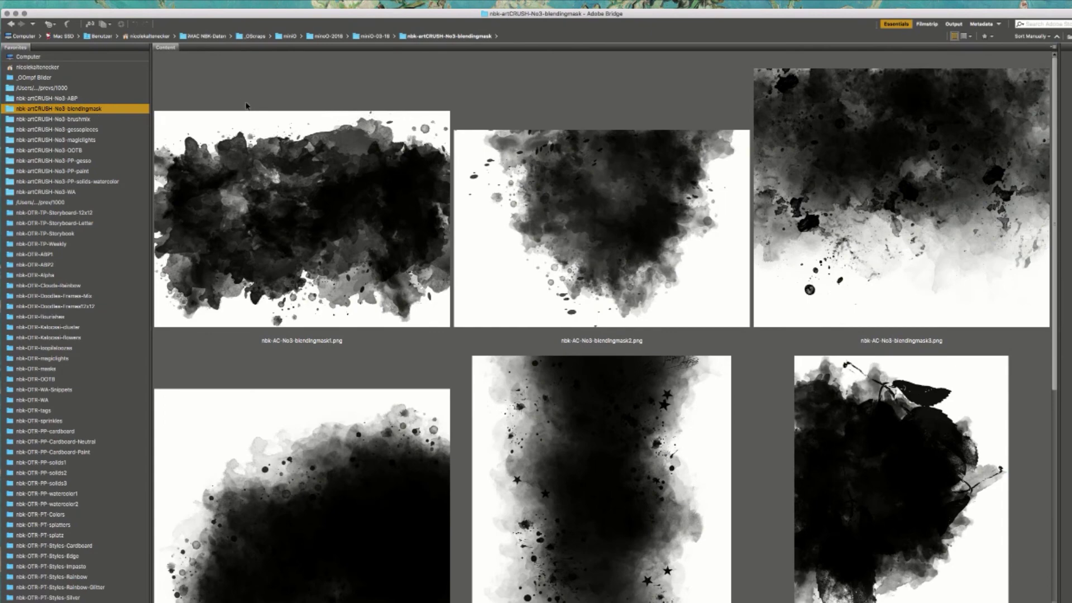
{"action": "left_click", "coordinate": [102, 131]}
{"action": "scroll", "coordinate": [1051, 106], "scroll_direction": "down", "scroll_amount": 3}
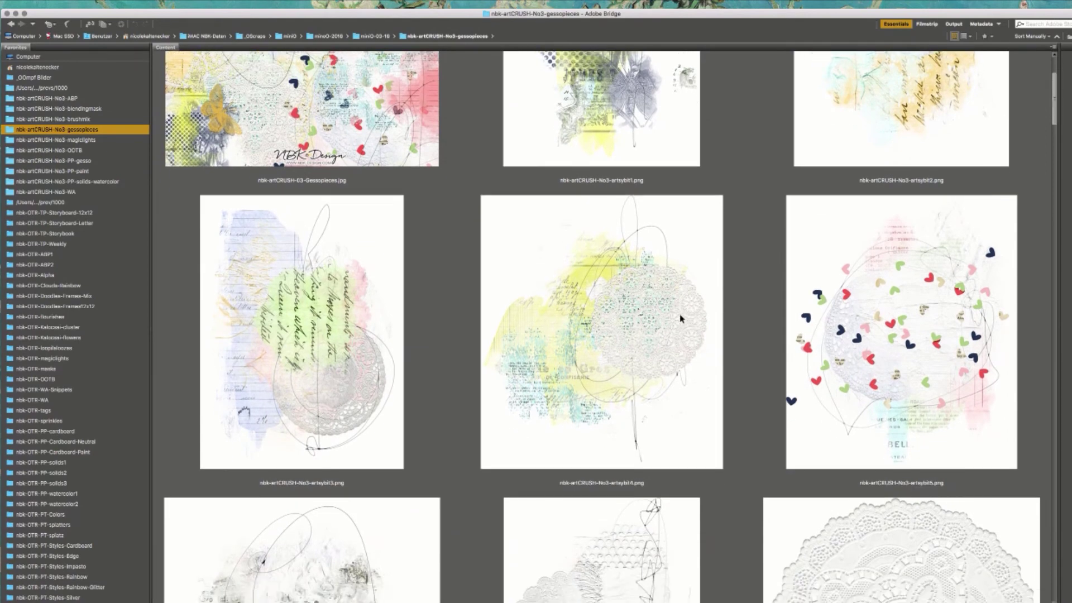
{"action": "scroll", "coordinate": [1066, 159], "scroll_direction": "down", "scroll_amount": 3}
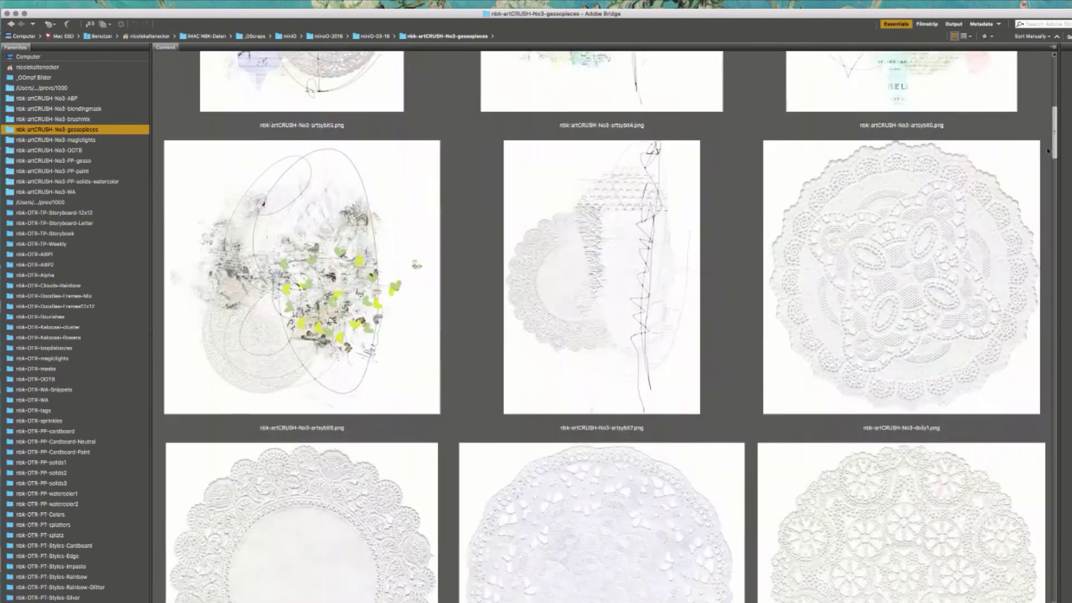
{"action": "left_click", "coordinate": [661, 277]}
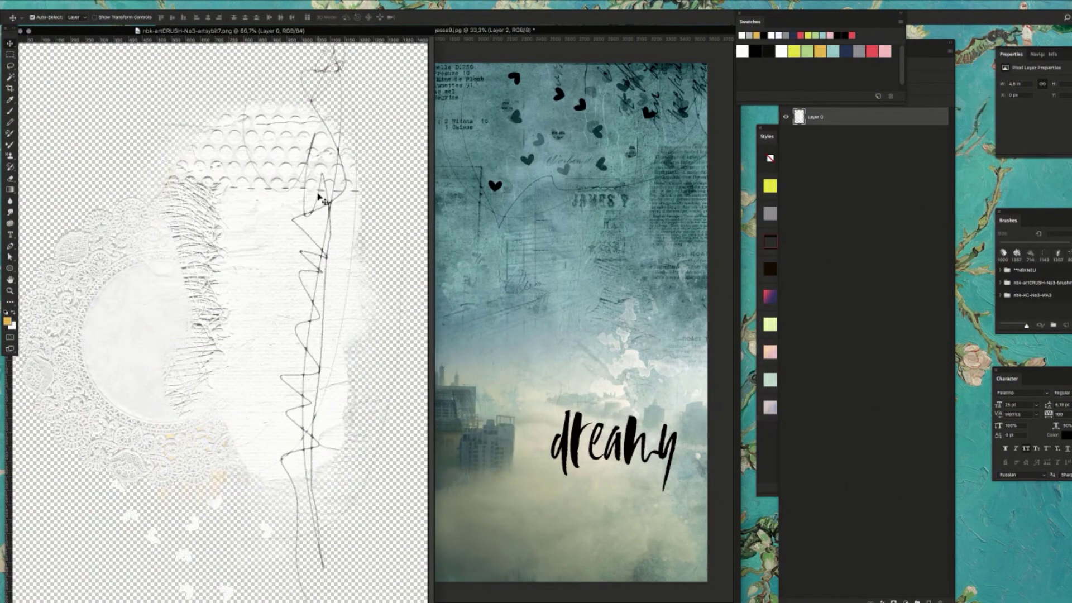
{"action": "left_click_drag", "start_coordinate": [322, 200], "coordinate": [617, 80]}
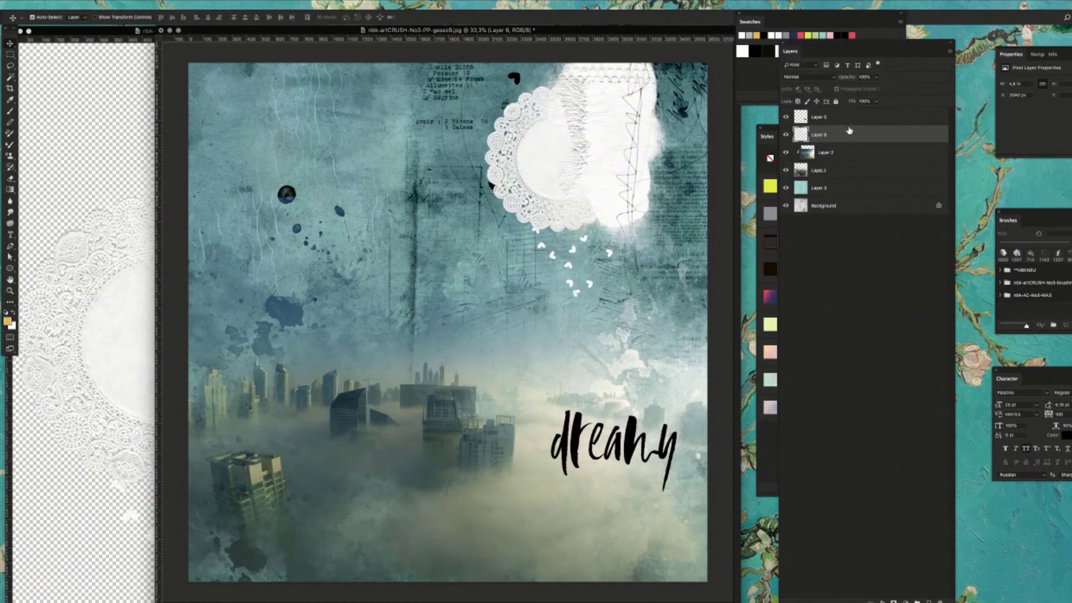
- Try the Multiply and Lighten blend modes on the doily artsy bit layer, ending on Linear Burn
{"action": "left_click", "coordinate": [808, 75]}
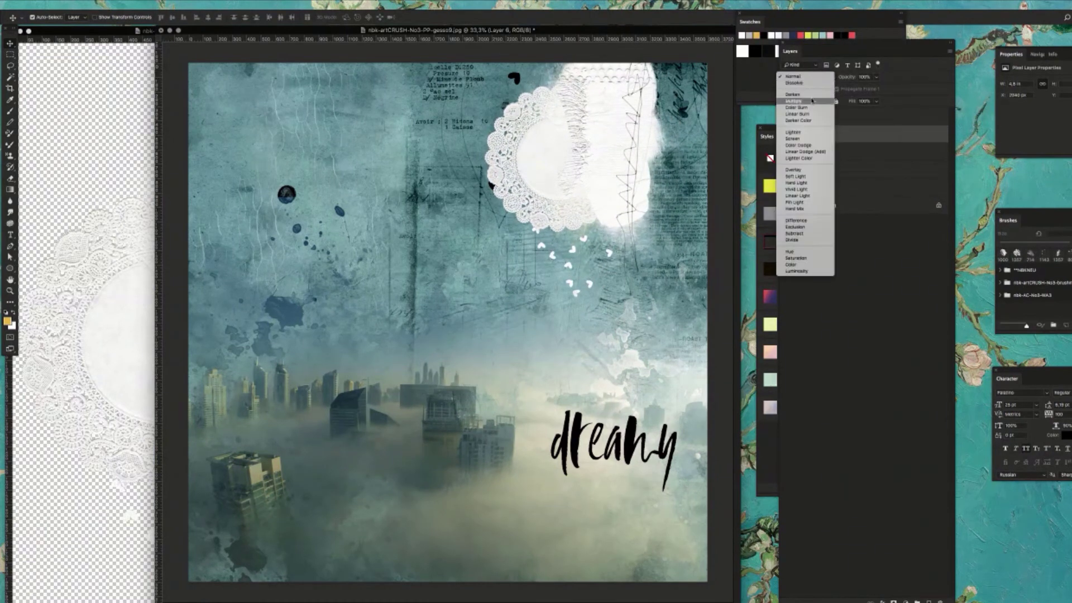
{"action": "left_click", "coordinate": [814, 101]}
{"action": "left_click", "coordinate": [804, 78]}
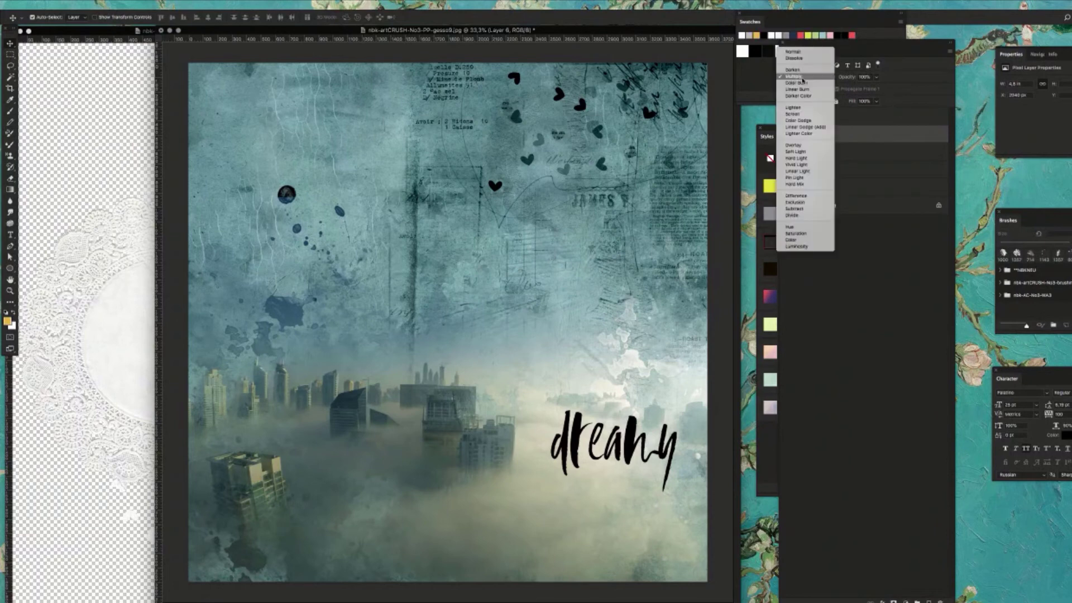
{"action": "left_click", "coordinate": [804, 107]}
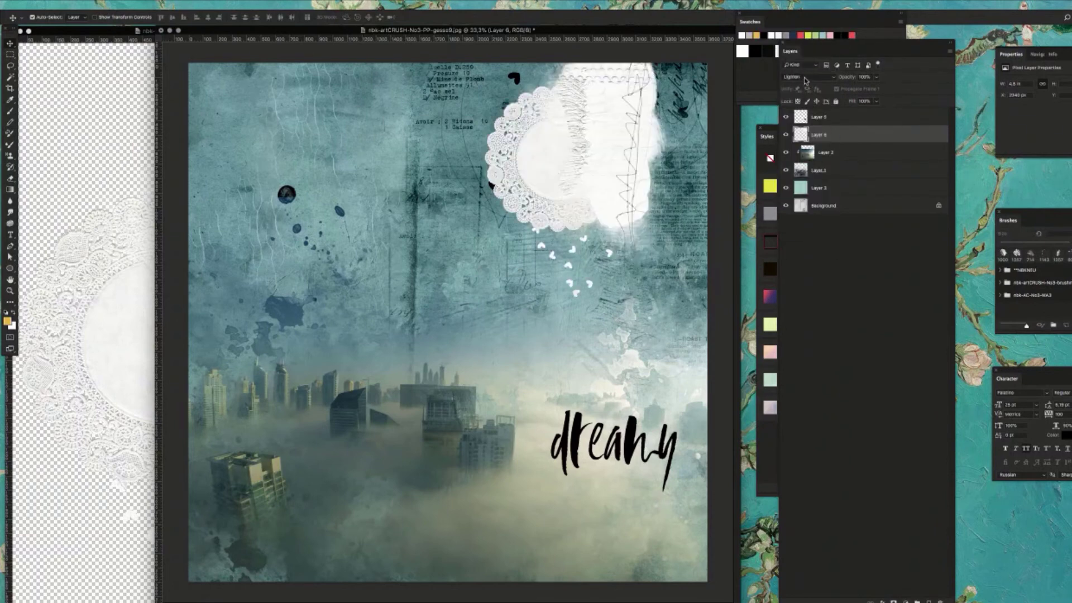
{"action": "left_click", "coordinate": [807, 77]}
{"action": "left_click", "coordinate": [803, 60]}
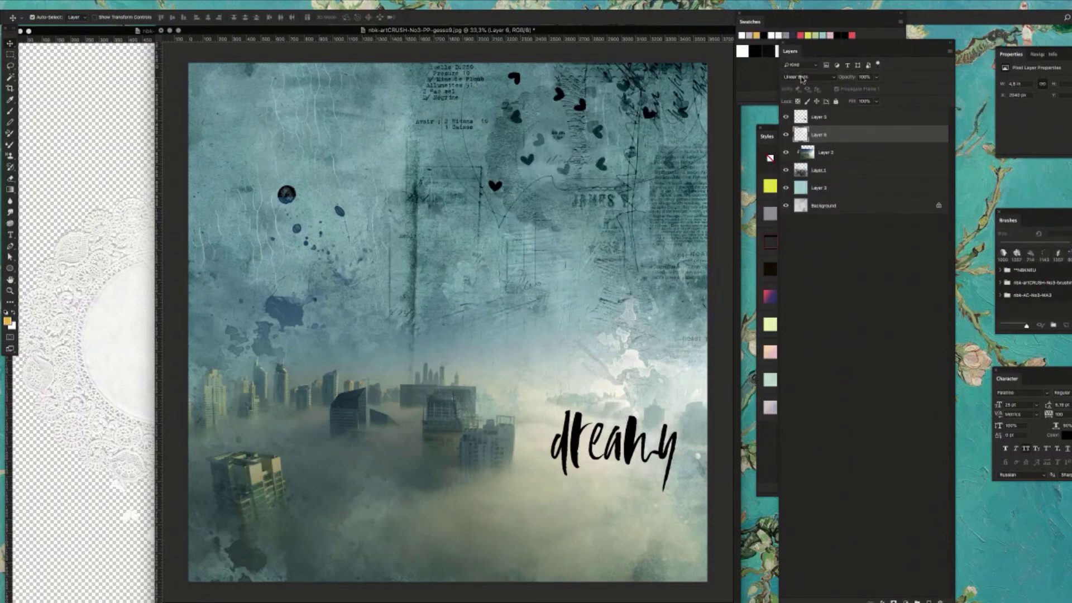
- Set the doily artsy bit layer's blend mode to Overlay and its opacity to 50%
{"action": "left_click", "coordinate": [805, 77]}
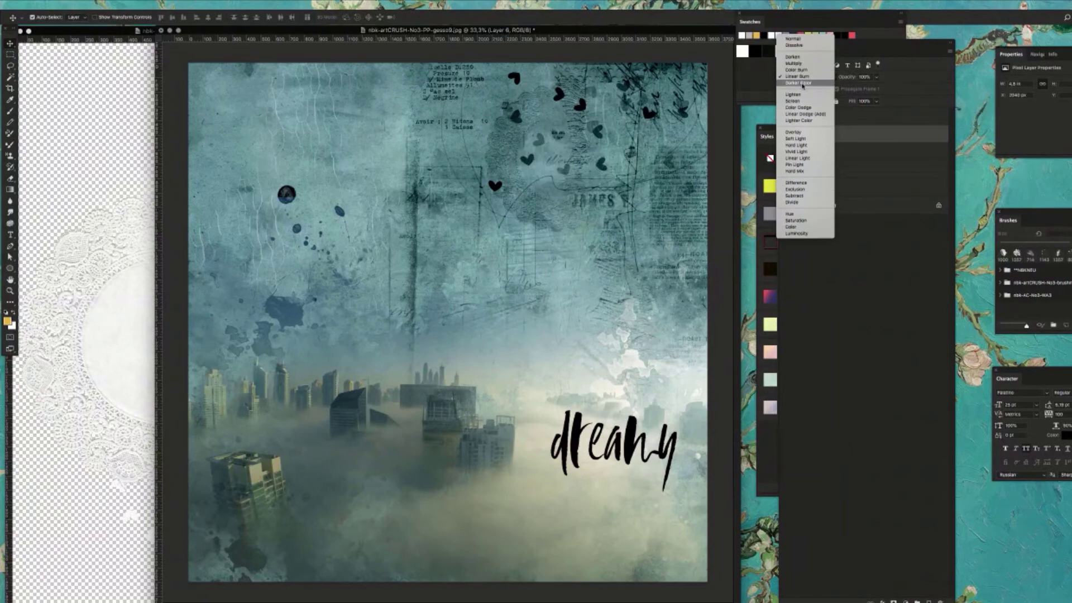
{"action": "left_click", "coordinate": [807, 132]}
{"action": "left_click_drag", "start_coordinate": [597, 182], "coordinate": [614, 430]}
{"action": "left_click_drag", "start_coordinate": [448, 139], "coordinate": [616, 172]}
{"action": "key", "text": "5"}
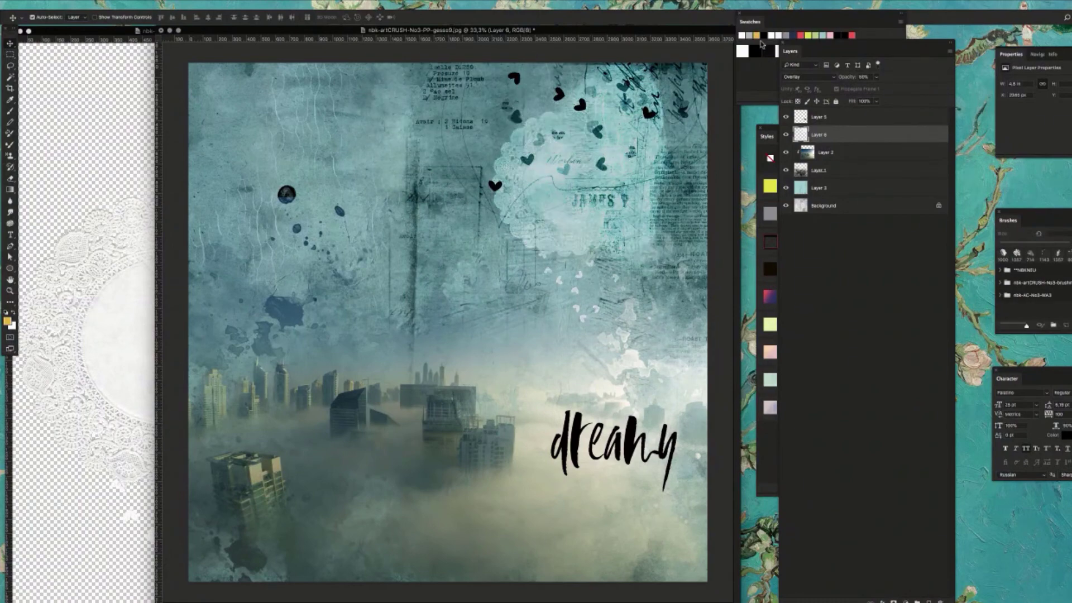
- Move the doily layer down behind the "dreamy" word art and close the artsybit7 source file
{"action": "left_click_drag", "start_coordinate": [602, 175], "coordinate": [647, 377]}
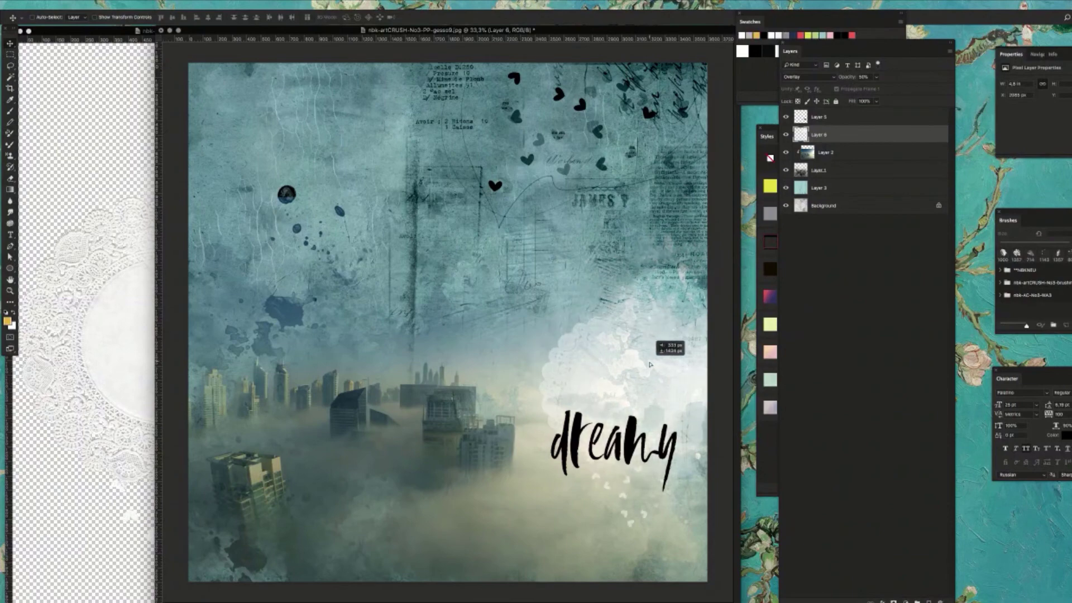
{"action": "left_click", "coordinate": [116, 286]}
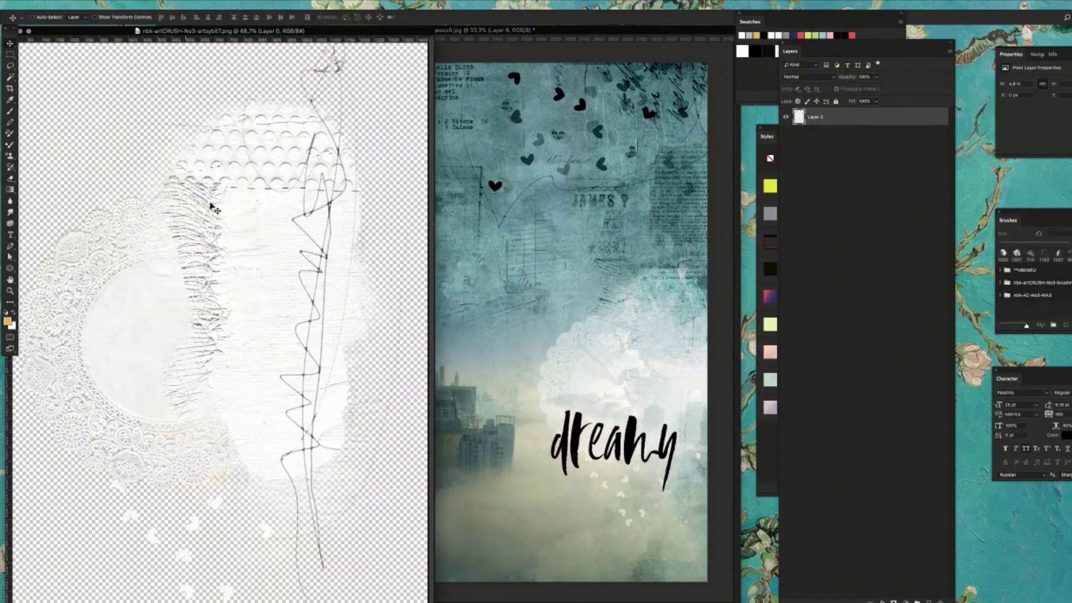
{"action": "key", "text": "super+w"}
- Open nbk-AC-No3-magiclights2.png from the magiclights folder in Adobe Bridge and place its stars over the page's lower-right doily area
{"action": "key", "text": "super+Tab"}
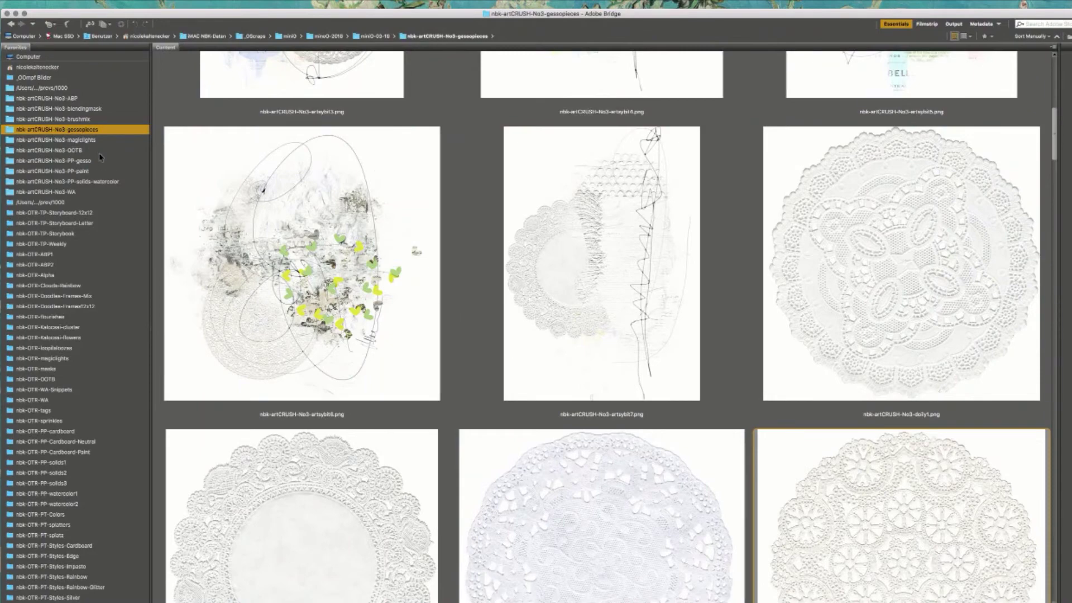
{"action": "key", "text": "Down"}
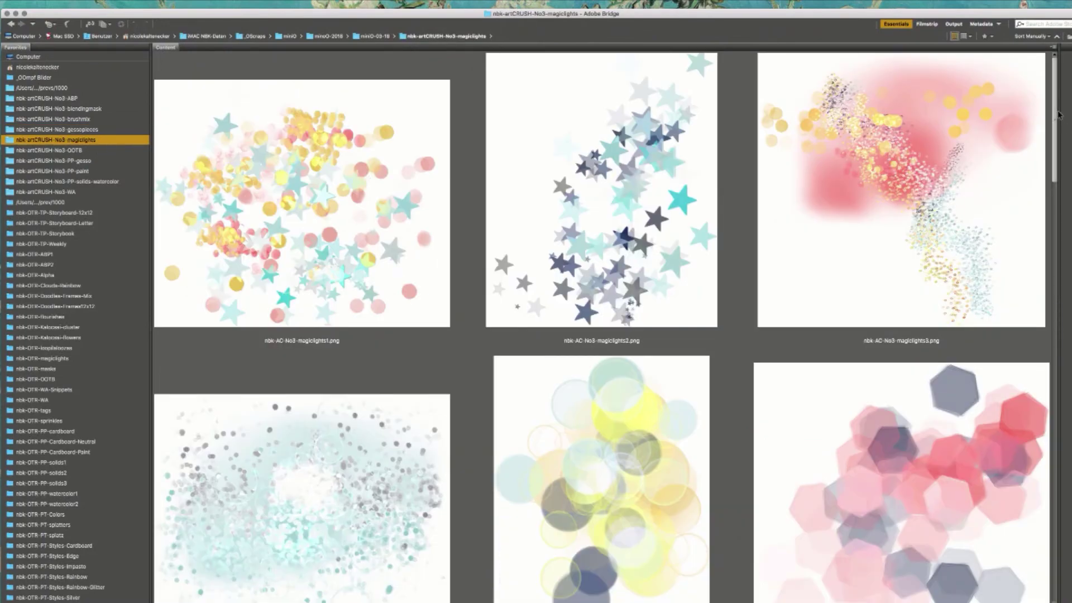
{"action": "left_click", "coordinate": [1039, 187]}
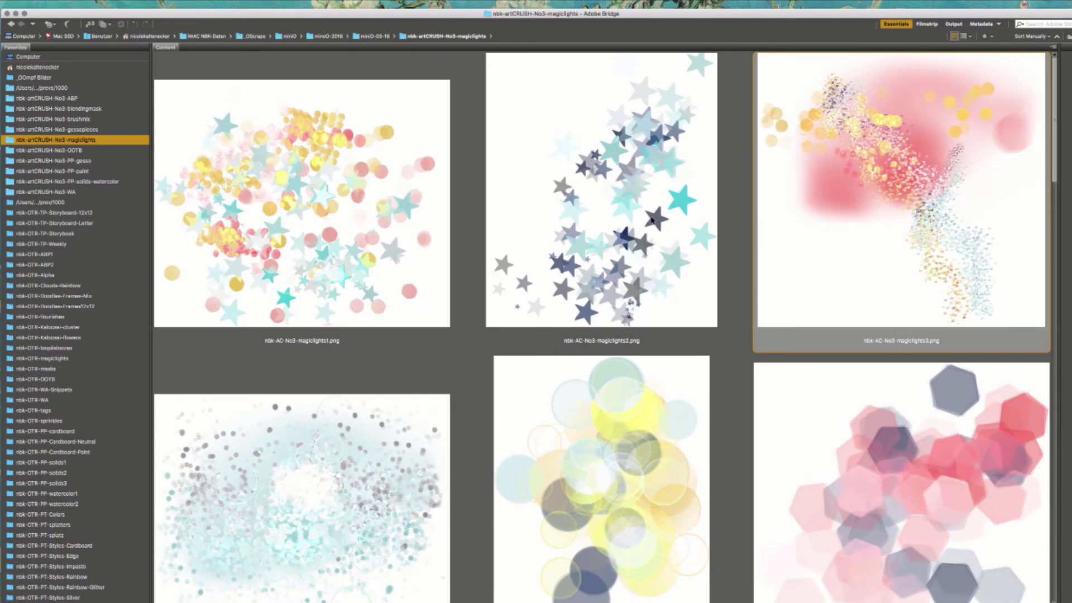
{"action": "left_click", "coordinate": [667, 240]}
{"action": "key", "text": "super+Tab"}
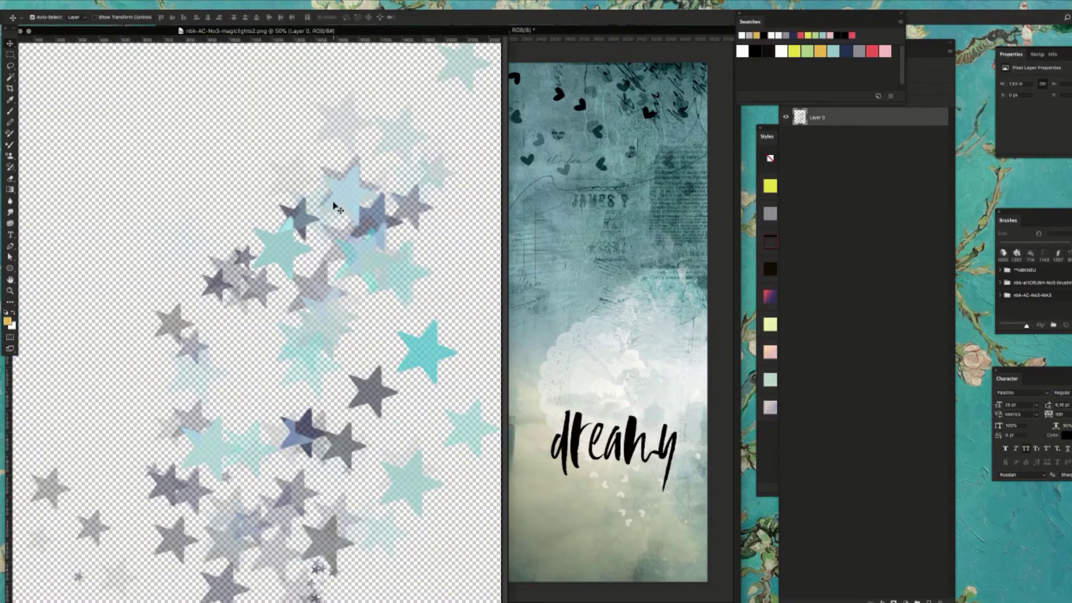
{"action": "left_click_drag", "start_coordinate": [391, 264], "coordinate": [645, 291]}
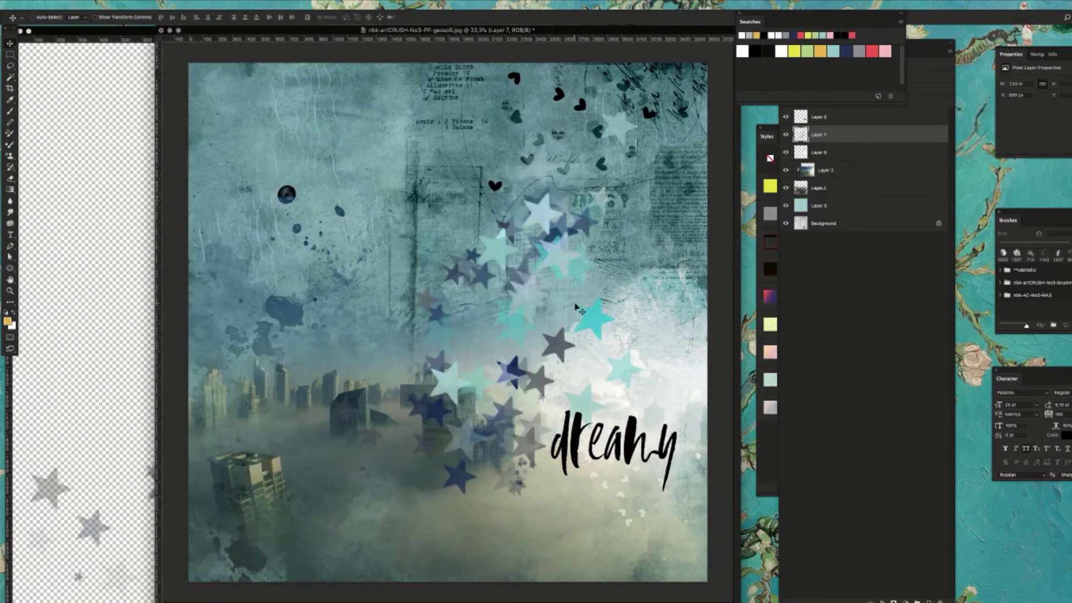
{"action": "left_click_drag", "start_coordinate": [578, 306], "coordinate": [700, 305]}
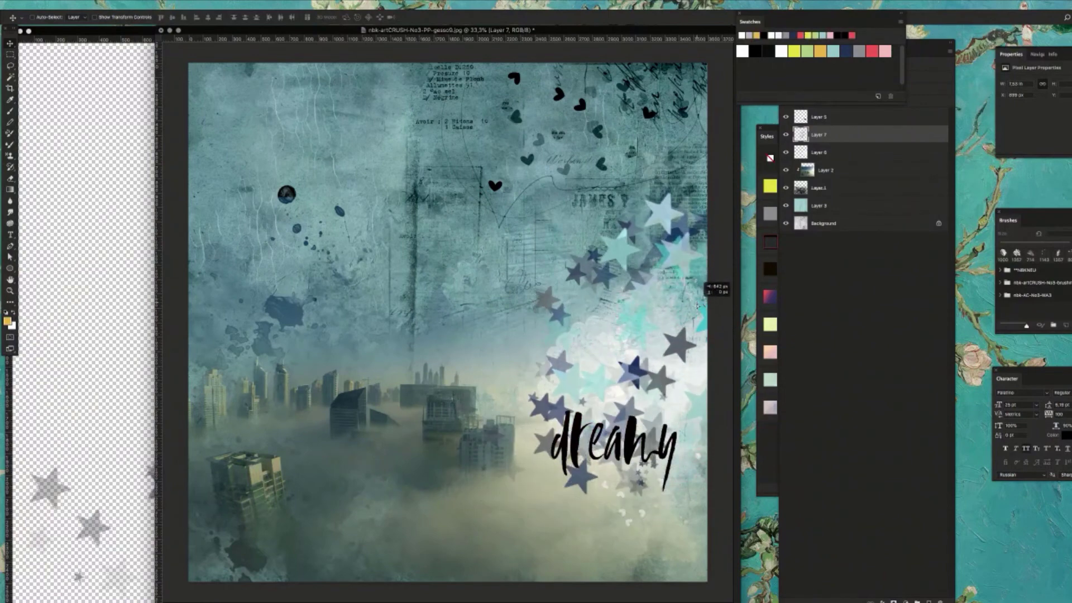
- Try the Color Dodge blend mode on the stars layer
{"action": "left_click", "coordinate": [840, 140]}
{"action": "left_click", "coordinate": [809, 76]}
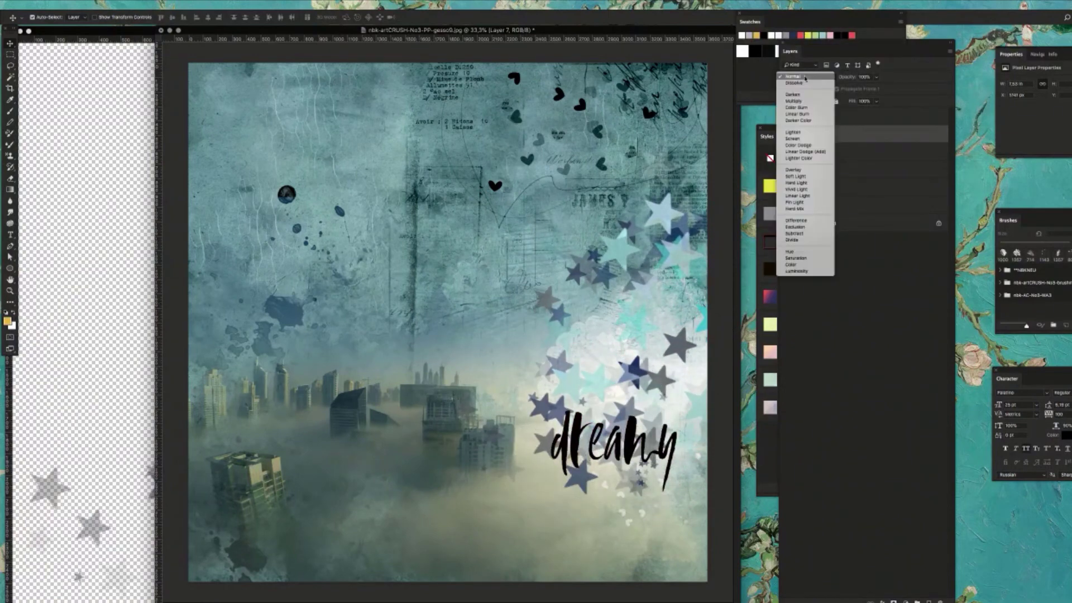
{"action": "left_click", "coordinate": [828, 141]}
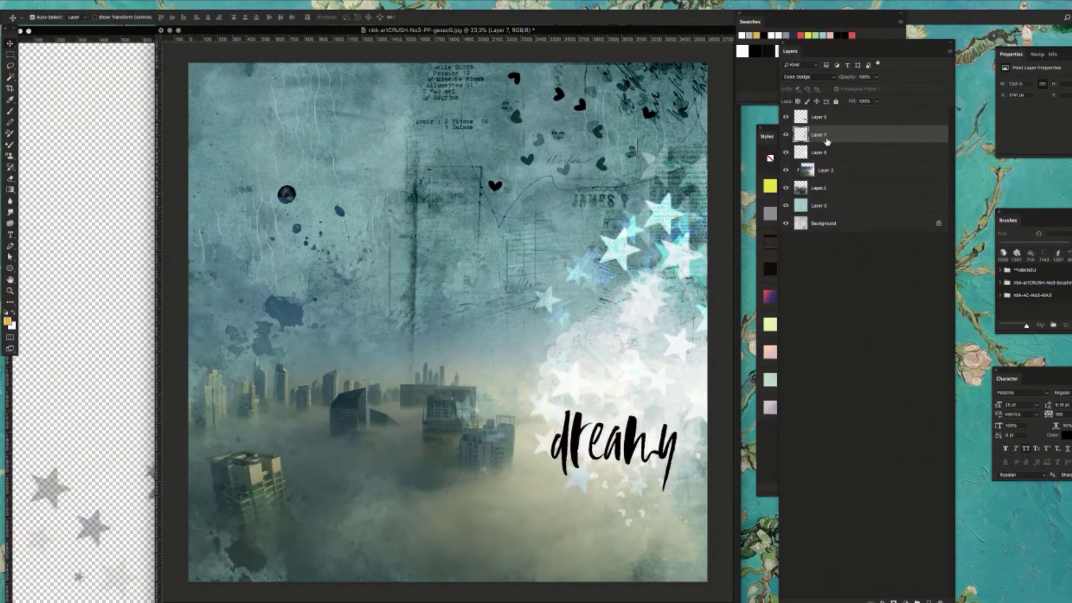
- Group the stars layer, scale it down and rotate it counterclockwise, positioning it over the hearts near the page's top edge
{"action": "mouse_move", "coordinate": [642, 341]}
{"action": "left_mouse_down"}
{"action": "mouse_move", "coordinate": [648, 514]}
{"action": "mouse_move", "coordinate": [655, 175]}
{"action": "mouse_move", "coordinate": [621, 166]}
{"action": "left_mouse_up"}
{"action": "key", "text": "ctrl+g"}
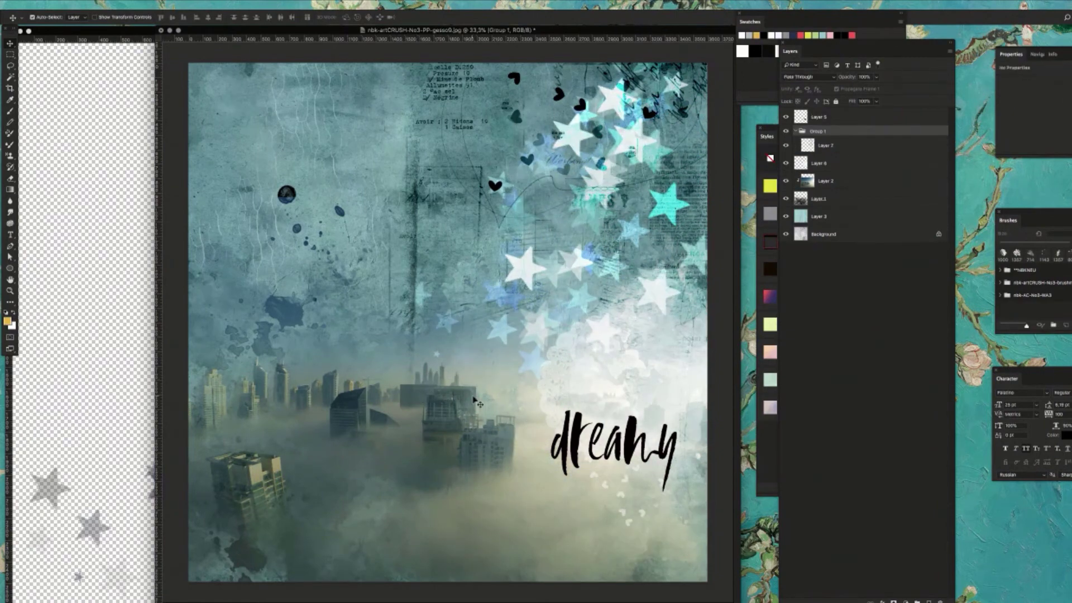
{"action": "key", "text": "ctrl+t"}
{"action": "left_click_drag", "start_coordinate": [401, 383], "coordinate": [488, 315]}
{"action": "mouse_move", "coordinate": [581, 365]}
{"action": "left_mouse_down"}
{"action": "mouse_move", "coordinate": [617, 358]}
{"action": "mouse_move", "coordinate": [575, 360]}
{"action": "left_mouse_up"}
{"action": "key", "text": "Return"}
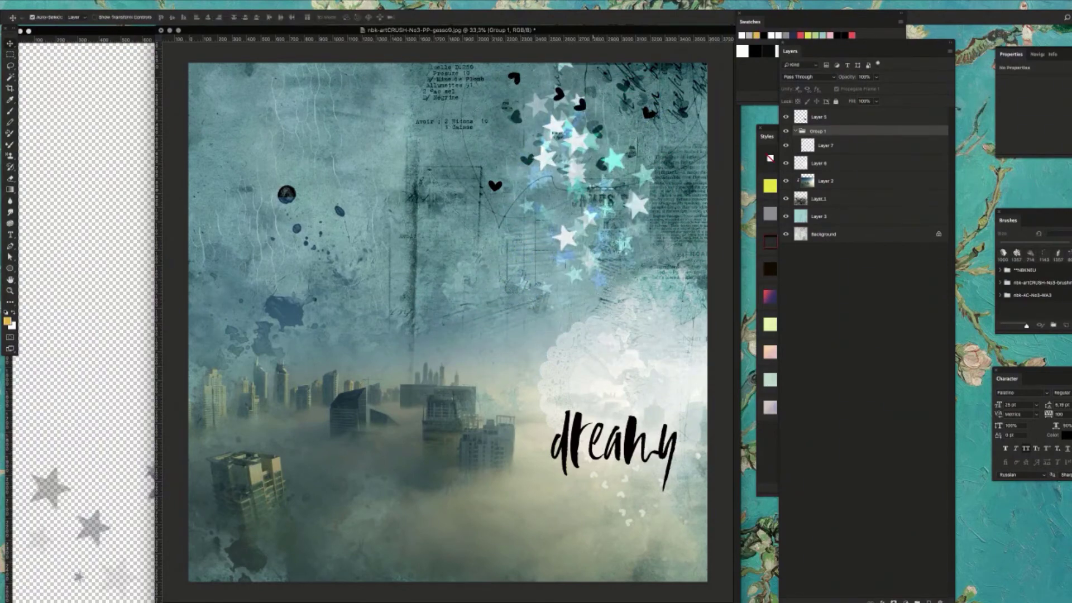
{"action": "left_click_drag", "start_coordinate": [603, 221], "coordinate": [546, 166]}
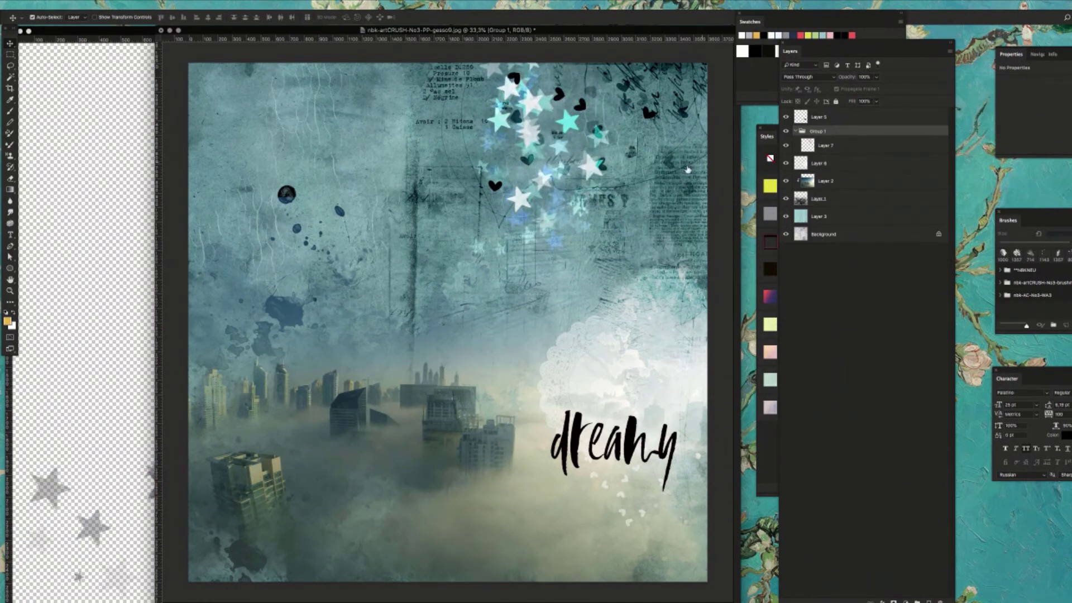
- Try Linear Dodge (Add) on the stars layer, switch to a less bright contrast blend mode, and shift the stars slightly right over the hearts
{"action": "left_click", "coordinate": [581, 161]}
{"action": "left_click", "coordinate": [594, 172]}
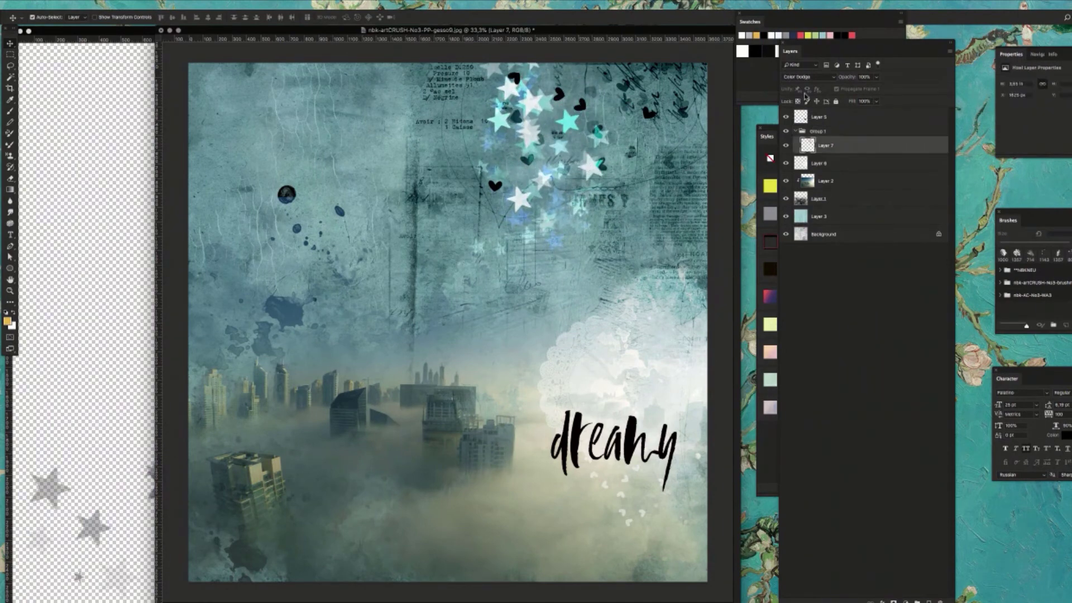
{"action": "left_click", "coordinate": [804, 78]}
{"action": "left_click", "coordinate": [805, 82]}
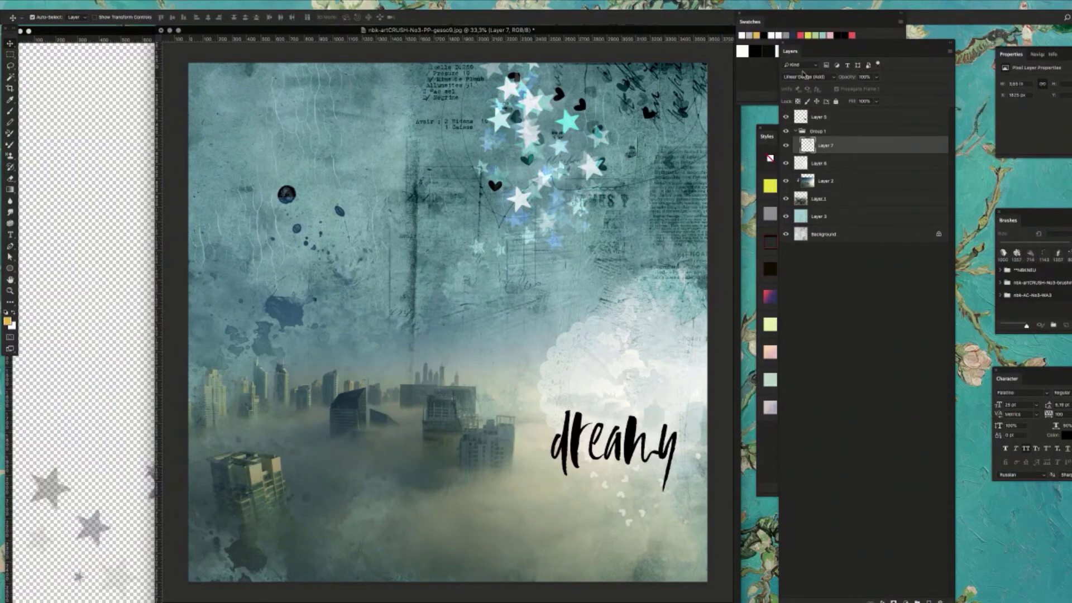
{"action": "left_click", "coordinate": [801, 72]}
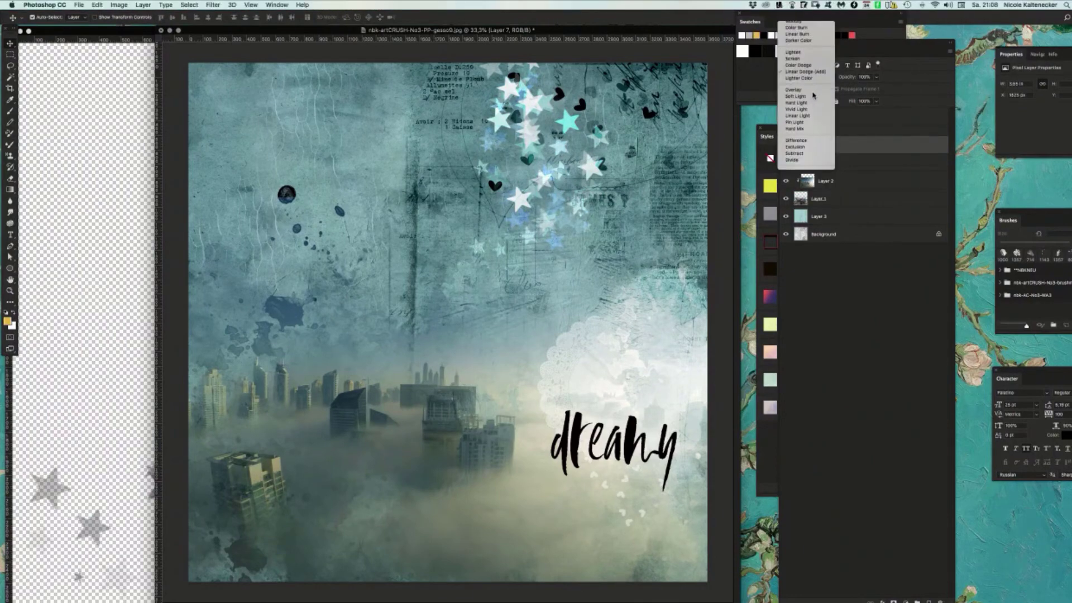
{"action": "left_click", "coordinate": [810, 96]}
{"action": "left_click_drag", "start_coordinate": [601, 143], "coordinate": [624, 135]}
- Nudge the "dreamy" word art up and to the left, and close the magiclights2 source file
{"action": "left_click_drag", "start_coordinate": [634, 433], "coordinate": [612, 424]}
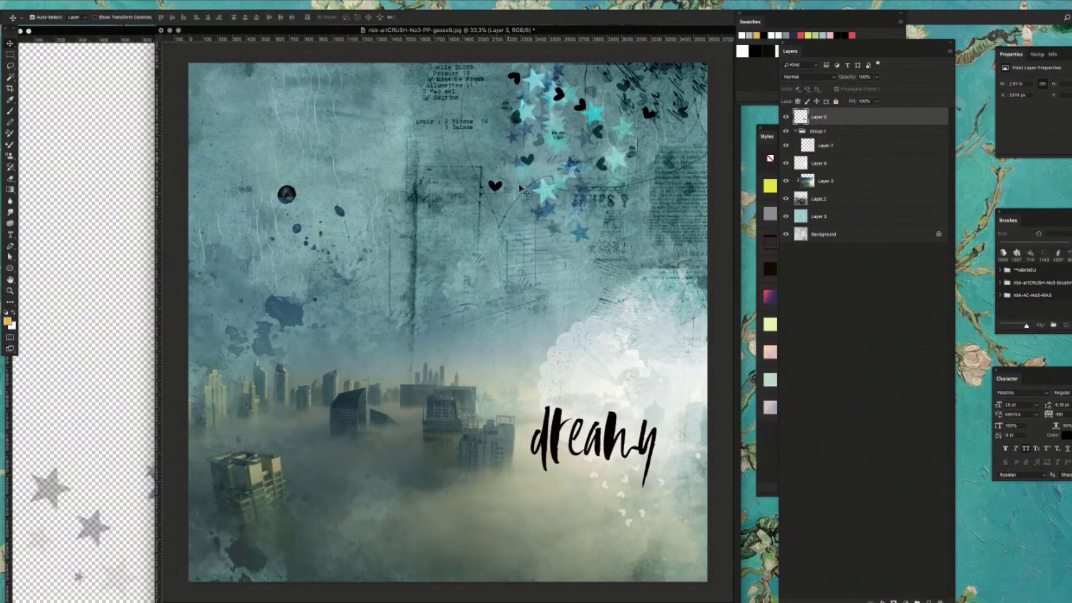
{"action": "left_click", "coordinate": [95, 389]}
{"action": "key", "text": "super+w"}
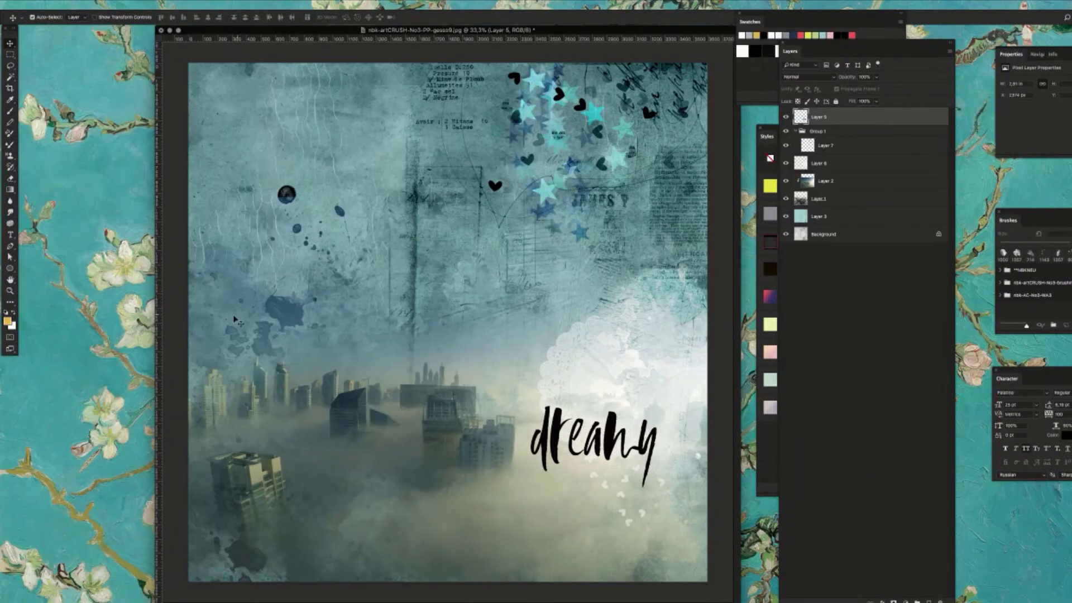
{"action": "left_click_drag", "start_coordinate": [647, 32], "coordinate": [632, 16]}
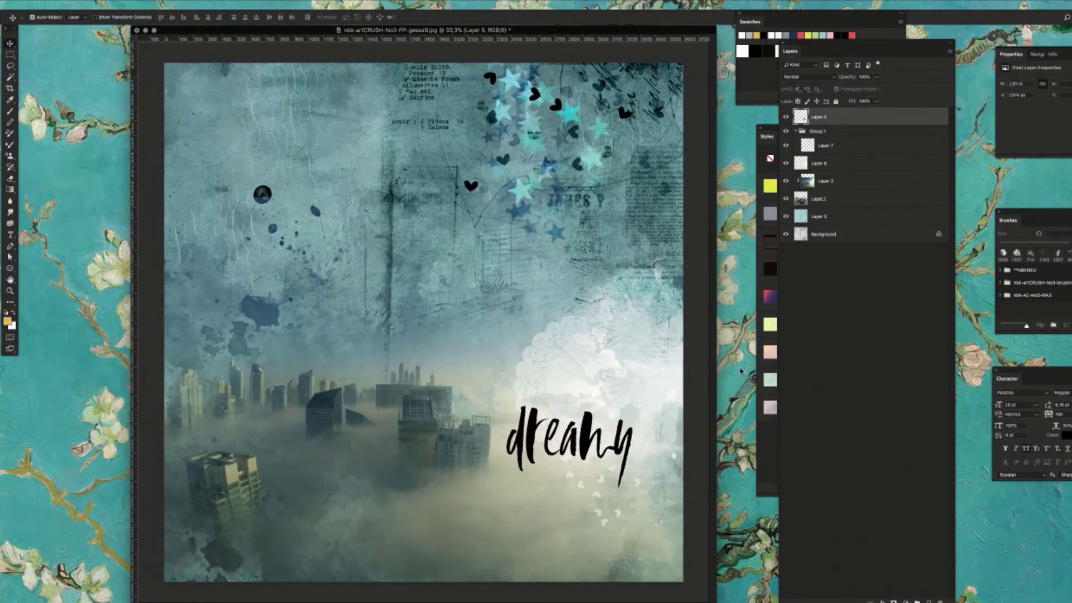
- Open the script "dreamy" word art from the nbk-artCRUSH-No3-WA2-Magical folder in Adobe Bridge and place it below the brush-style "dreamy"
{"action": "key", "text": "super+Tab"}
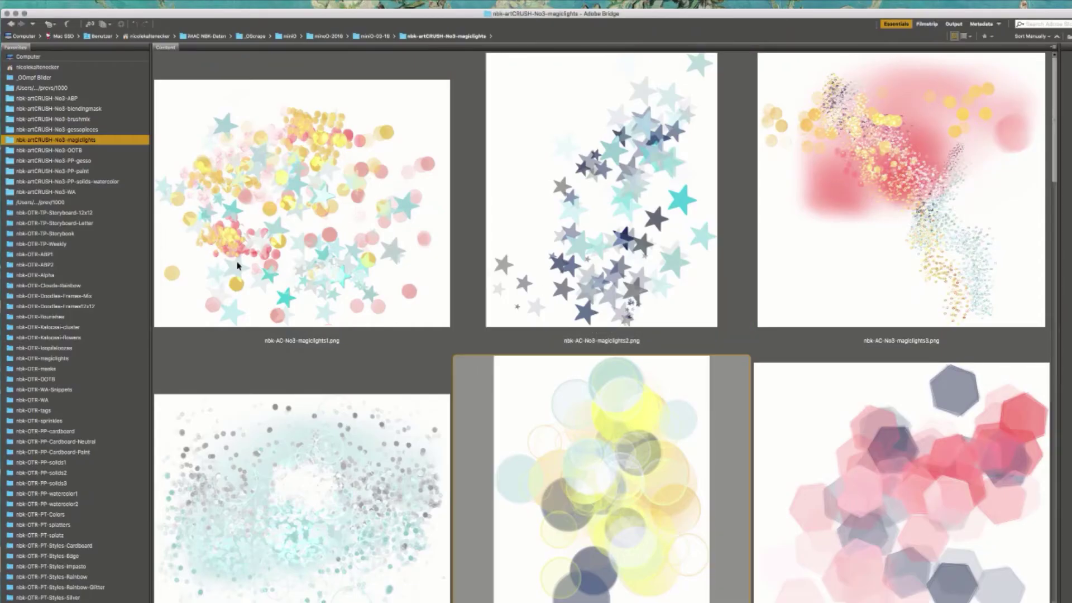
{"action": "left_click", "coordinate": [81, 192]}
{"action": "double_click", "coordinate": [617, 275]}
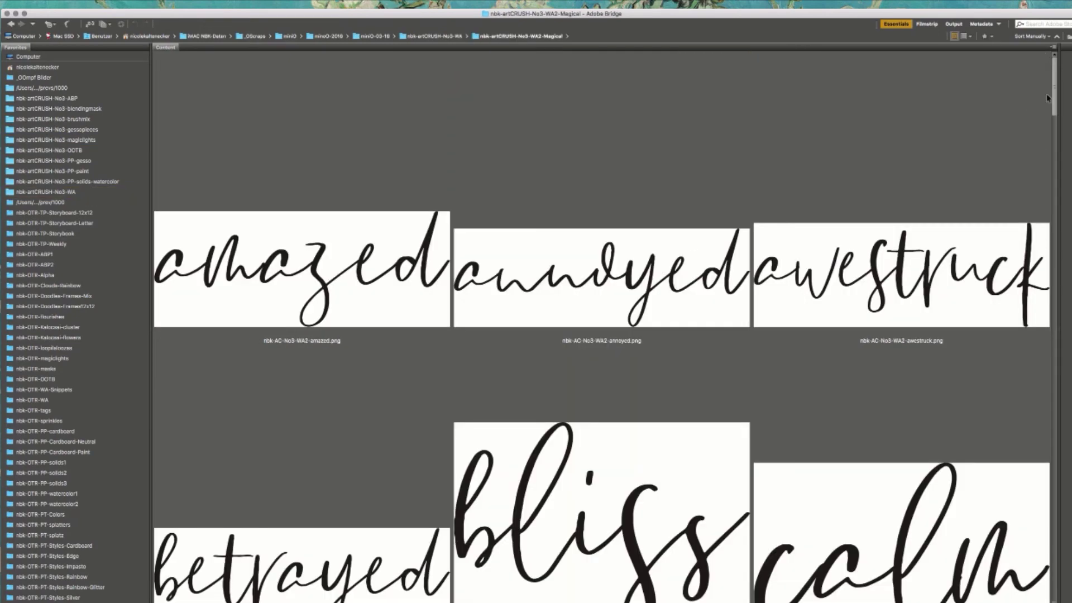
{"action": "left_click_drag", "start_coordinate": [1047, 99], "coordinate": [1048, 182]}
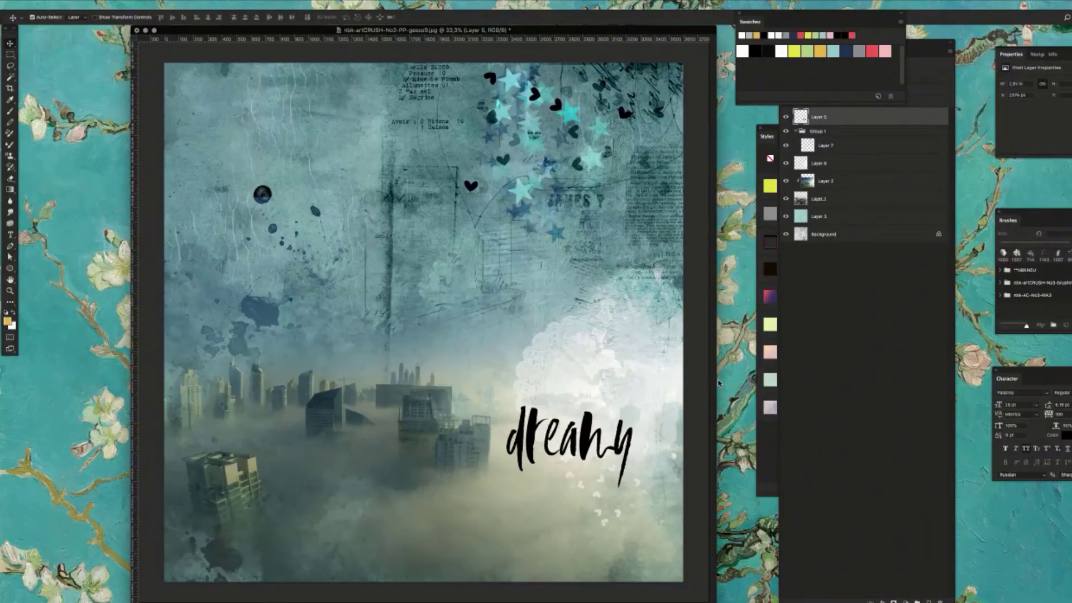
{"action": "mouse_move", "coordinate": [313, 167]}
{"action": "left_mouse_down"}
{"action": "mouse_move", "coordinate": [560, 358]}
{"action": "mouse_move", "coordinate": [570, 418]}
{"action": "mouse_move", "coordinate": [596, 464]}
{"action": "mouse_move", "coordinate": [578, 469]}
{"action": "left_mouse_up"}
- Group the script "dreamy" layer and scale it down slightly
{"action": "key", "text": "ctrl+g"}
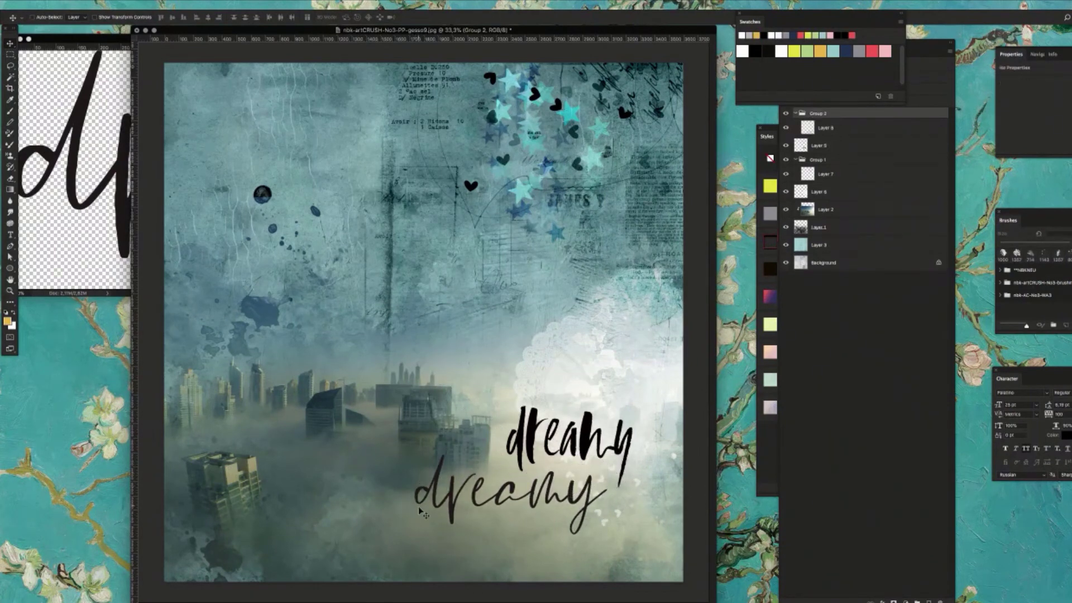
{"action": "key", "text": "ctrl+t"}
{"action": "left_click_drag", "start_coordinate": [421, 535], "coordinate": [444, 522]}
{"action": "key", "text": "Return"}
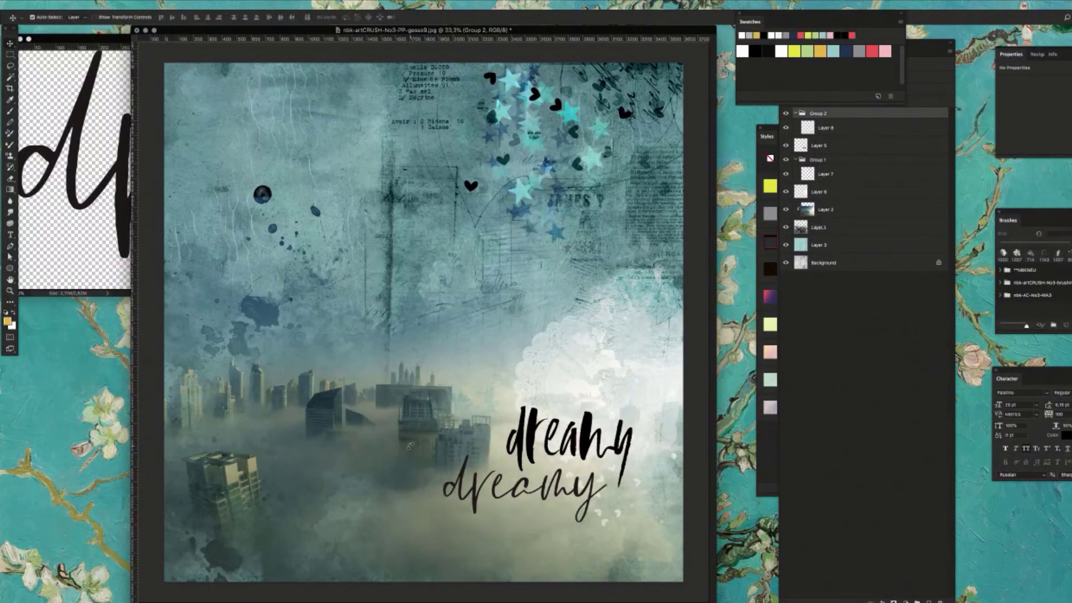
- Set the script "dreamy" group's opacity to 50% and close the word art source file
{"action": "key", "text": "5"}
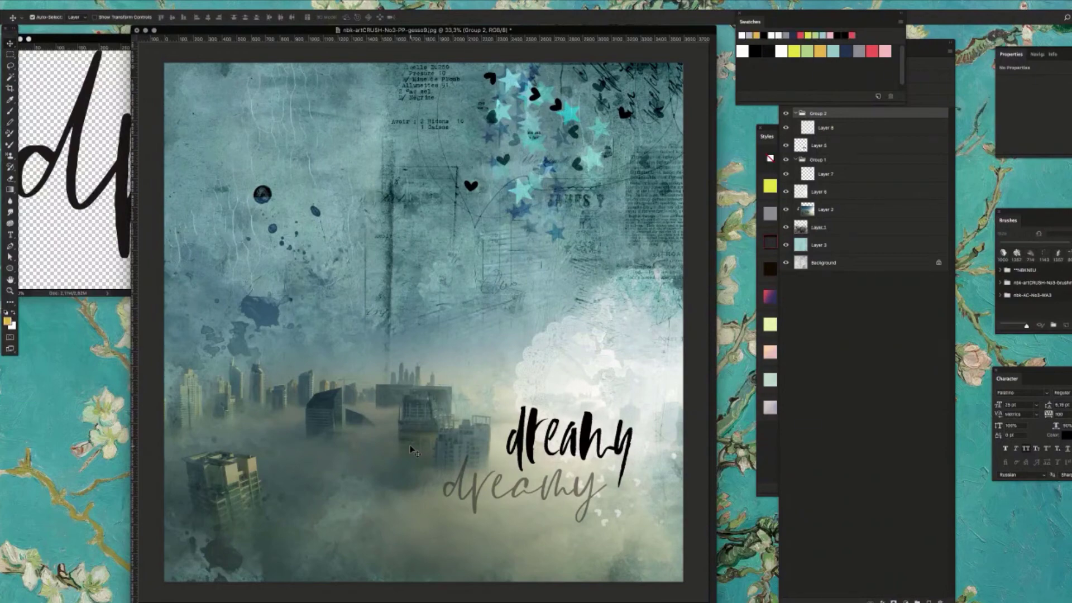
{"action": "left_click", "coordinate": [105, 137]}
{"action": "key", "text": "super+w"}
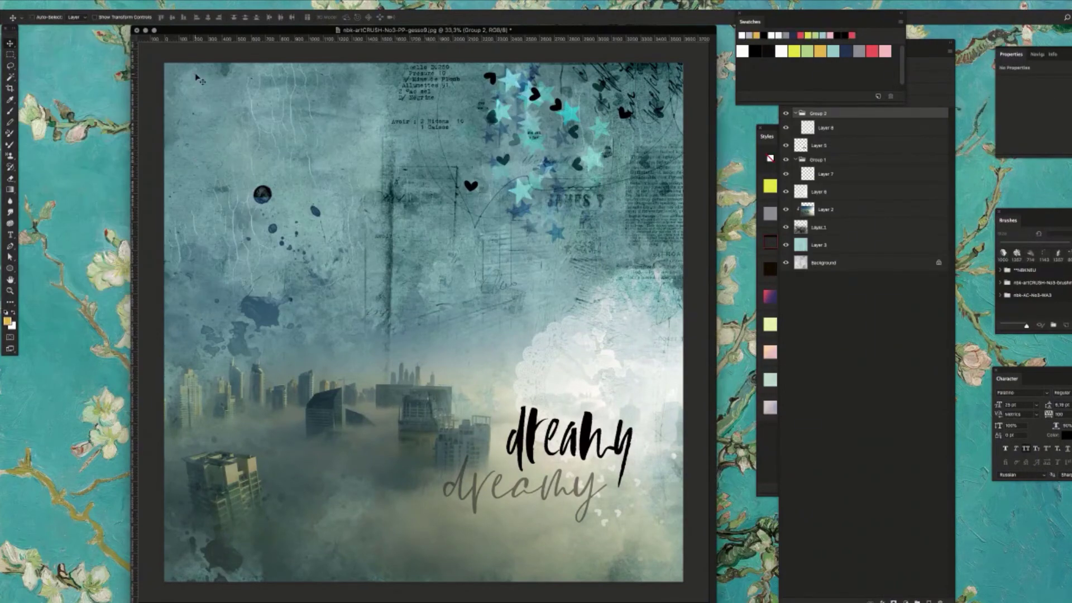
- Open nbk-AC-No3-WA3-desire.png from the nbk-artCRUSH-No3-WA3-Affinity folder in Adobe Bridge
{"action": "key", "text": "super+o"}
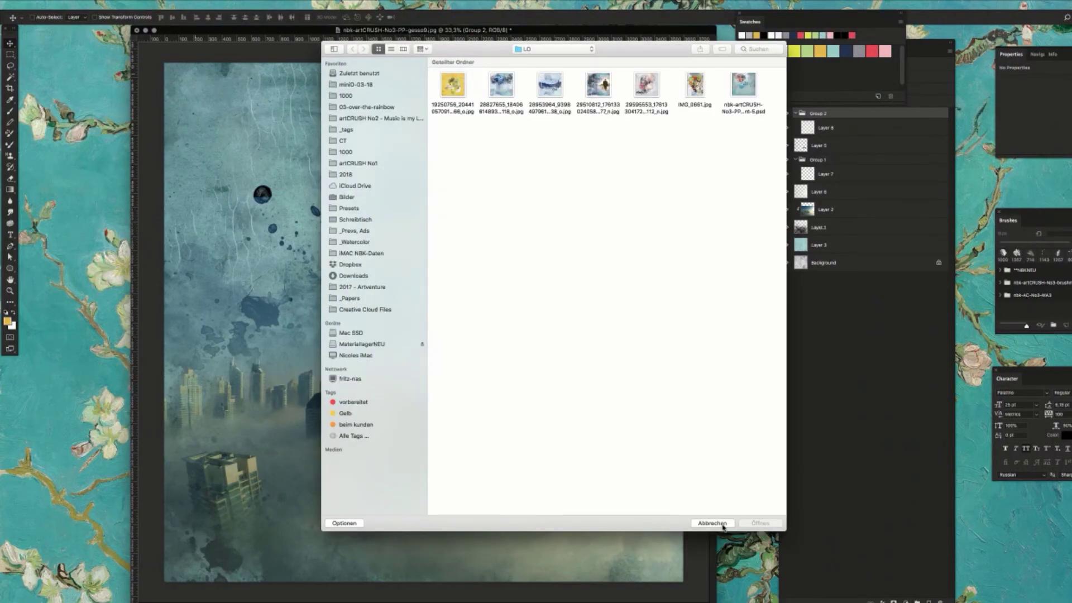
{"action": "left_click", "coordinate": [722, 523]}
{"action": "key", "text": "alt+super+o"}
{"action": "left_click", "coordinate": [754, 541]}
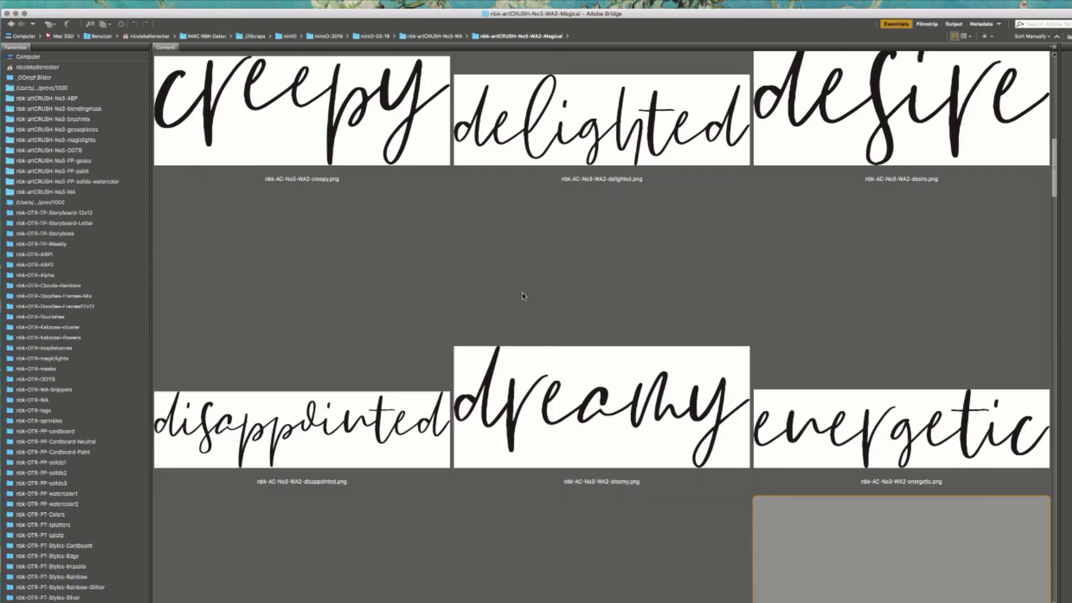
{"action": "left_click", "coordinate": [11, 23]}
{"action": "double_click", "coordinate": [909, 275]}
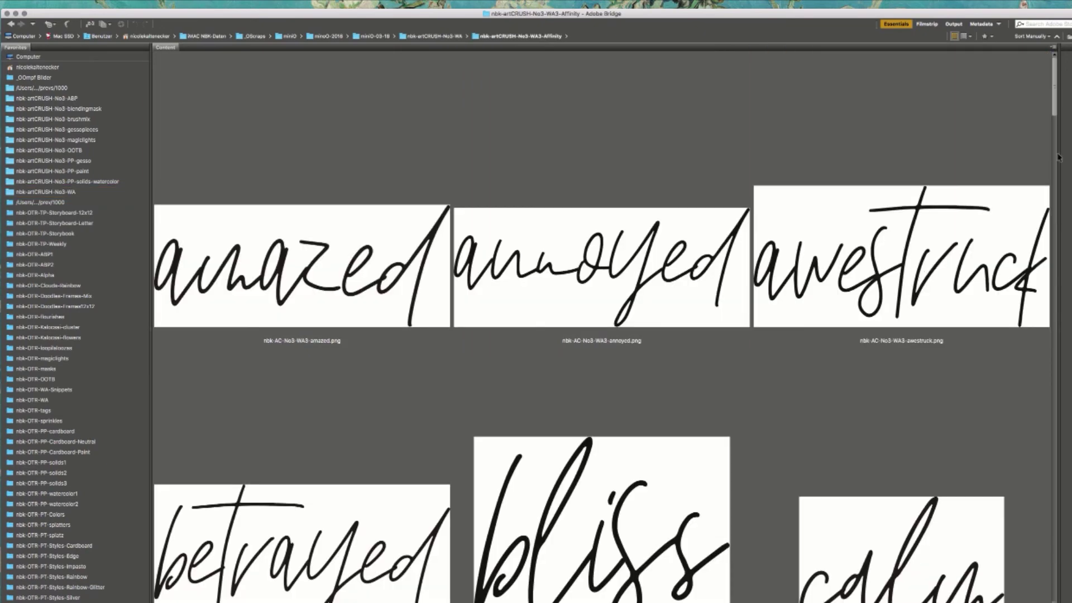
{"action": "left_click_drag", "start_coordinate": [1053, 112], "coordinate": [1051, 178]}
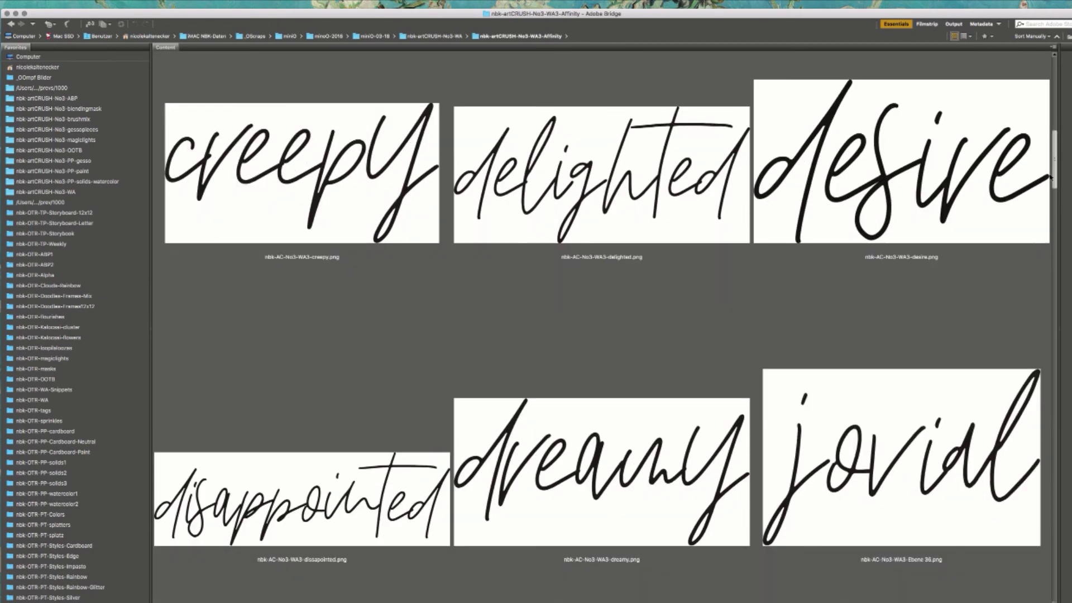
{"action": "left_click", "coordinate": [1007, 142]}
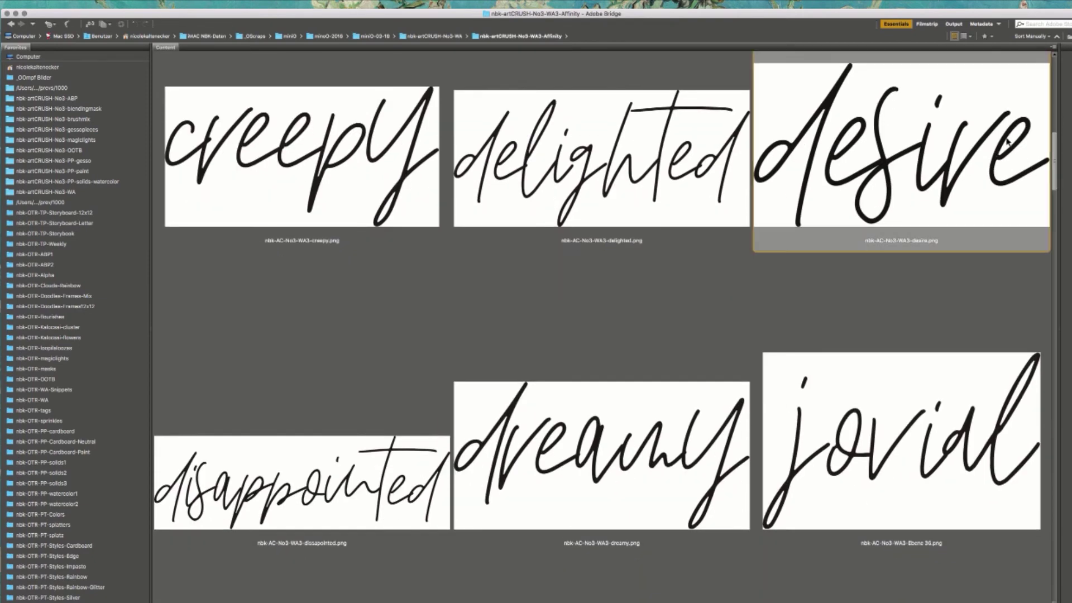
{"action": "key", "text": "super+Tab"}
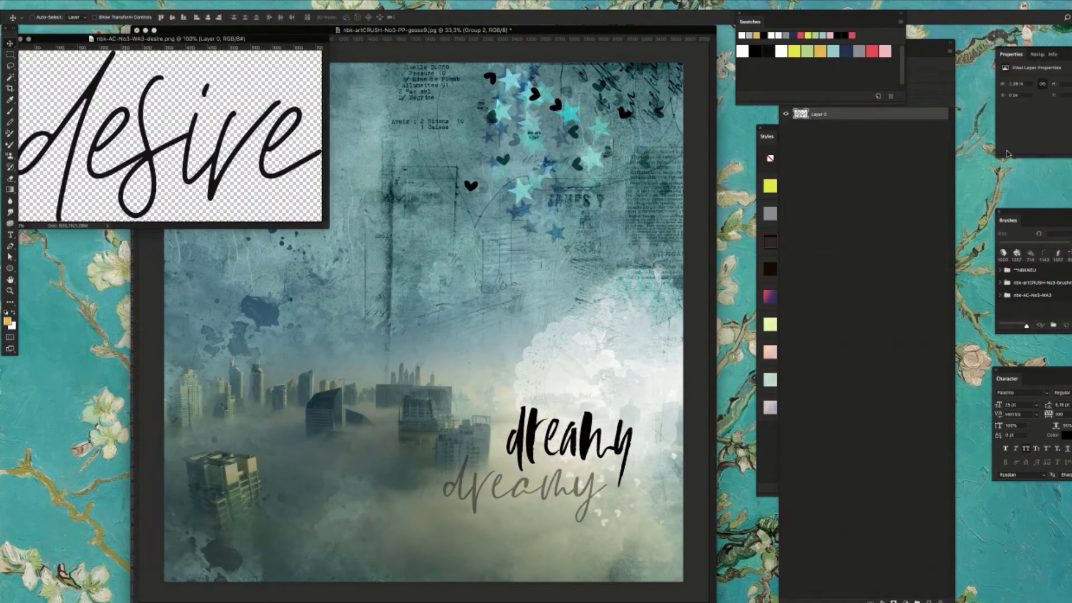
- Copy the "desire" word art and paste it into the script word art group on the scrapbook page
{"action": "key", "text": "super+c"}
{"action": "left_click", "coordinate": [600, 345]}
{"action": "key", "text": "super+v"}
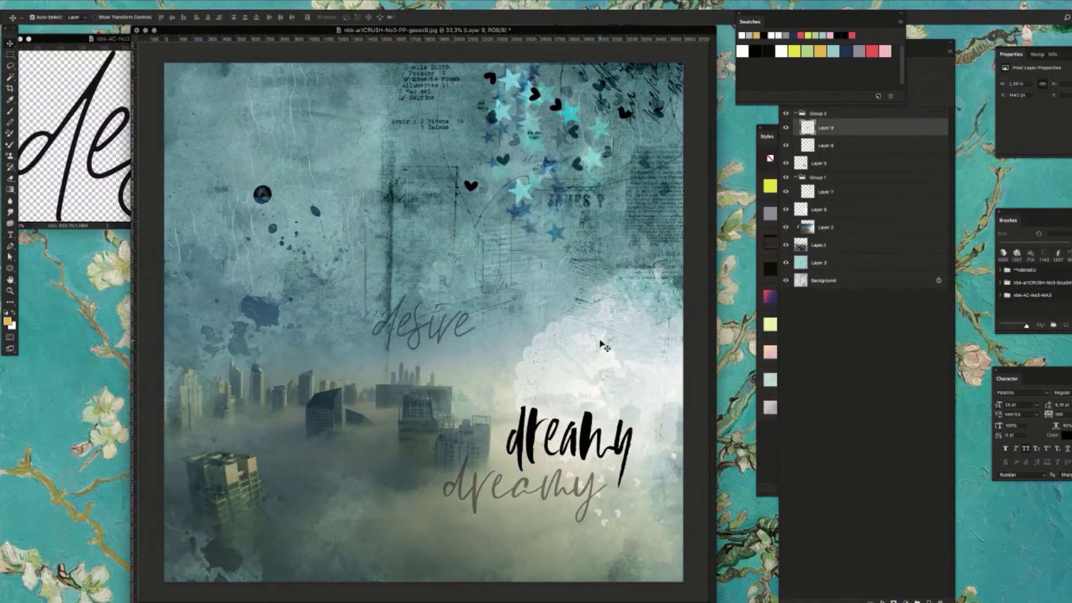
- Scale the "desire" word art down, place it just above the black "dreamy", and close its source file
{"action": "left_click_drag", "start_coordinate": [423, 320], "coordinate": [520, 395]}
{"action": "key", "text": "super+t"}
{"action": "key", "text": "Return"}
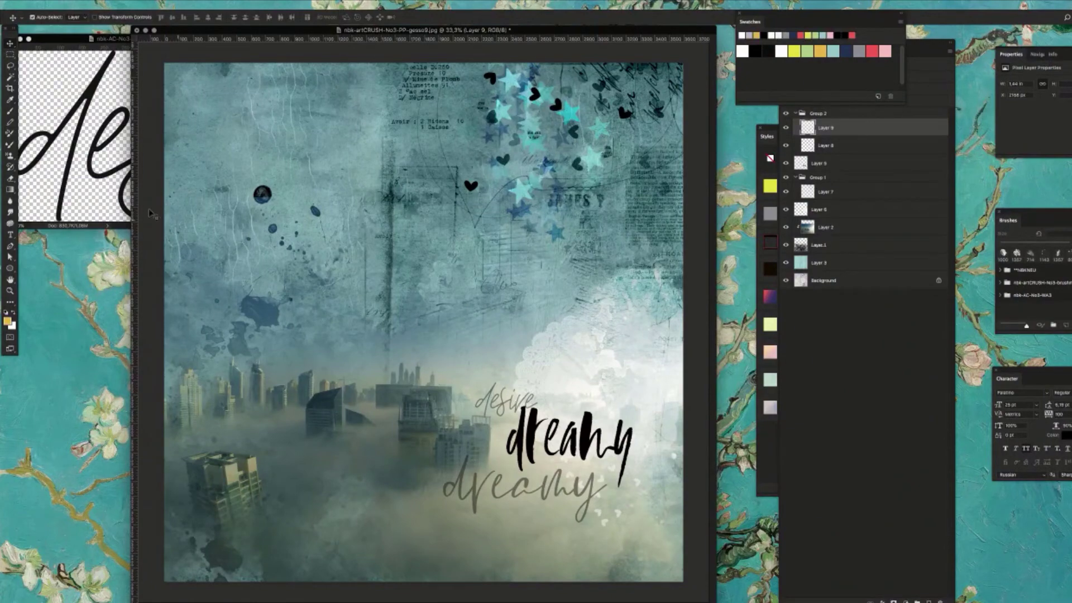
{"action": "left_click", "coordinate": [112, 199]}
{"action": "key", "text": "super+w"}
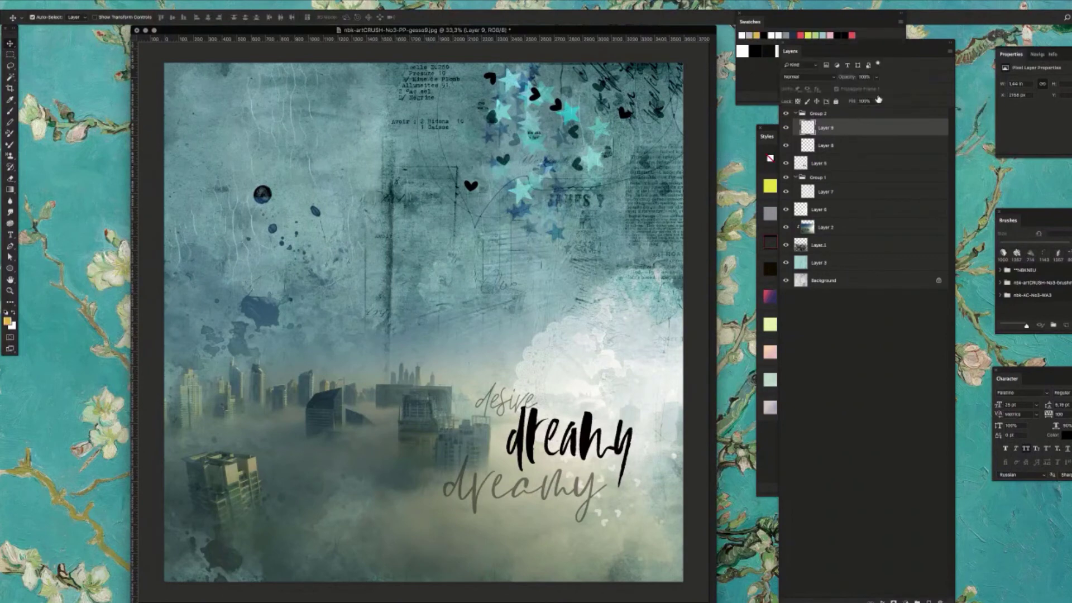
- Try the Overlay blend mode, a larger size and reduced opacity on the "desire" word art, and delete it
{"action": "left_click", "coordinate": [807, 77]}
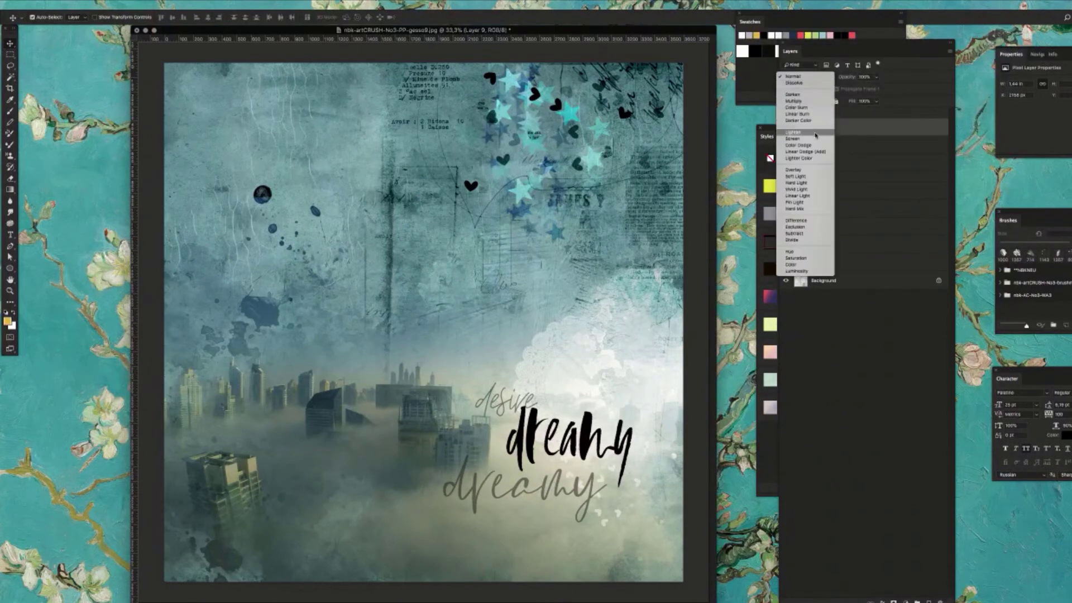
{"action": "left_click", "coordinate": [794, 169]}
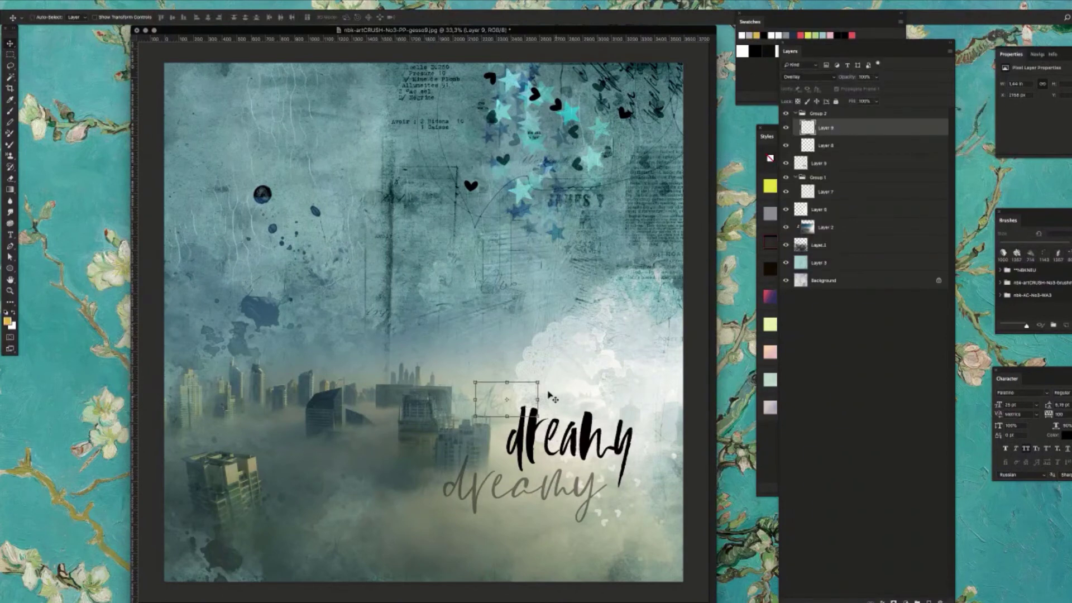
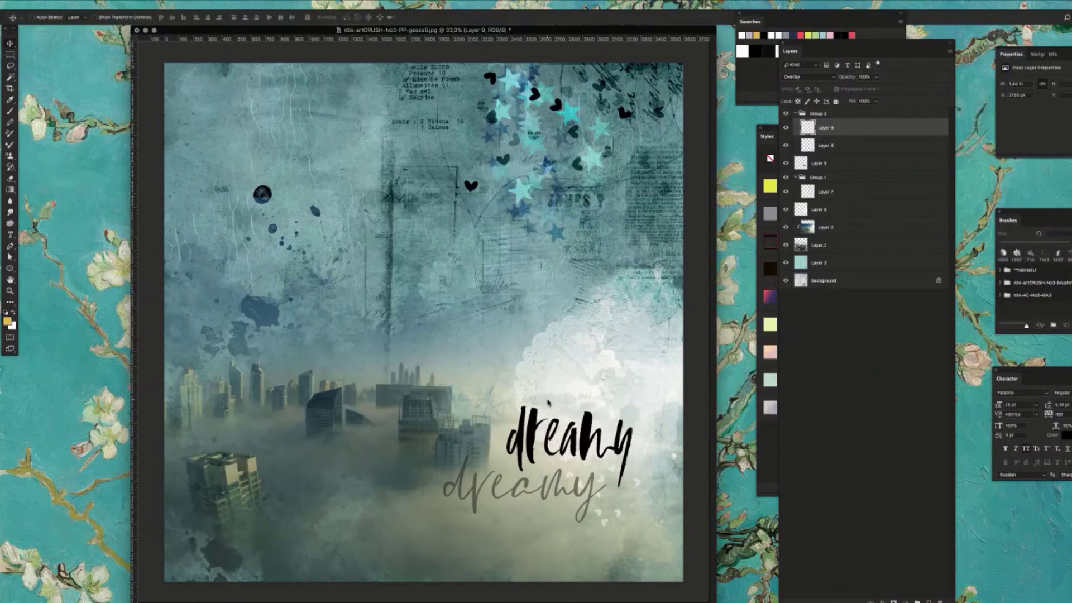
{"action": "key", "text": "ctrl+t"}
{"action": "left_click_drag", "start_coordinate": [554, 380], "coordinate": [492, 416]}
{"action": "key", "text": "Return"}
{"action": "key", "text": "3"}
{"action": "key", "text": "5"}
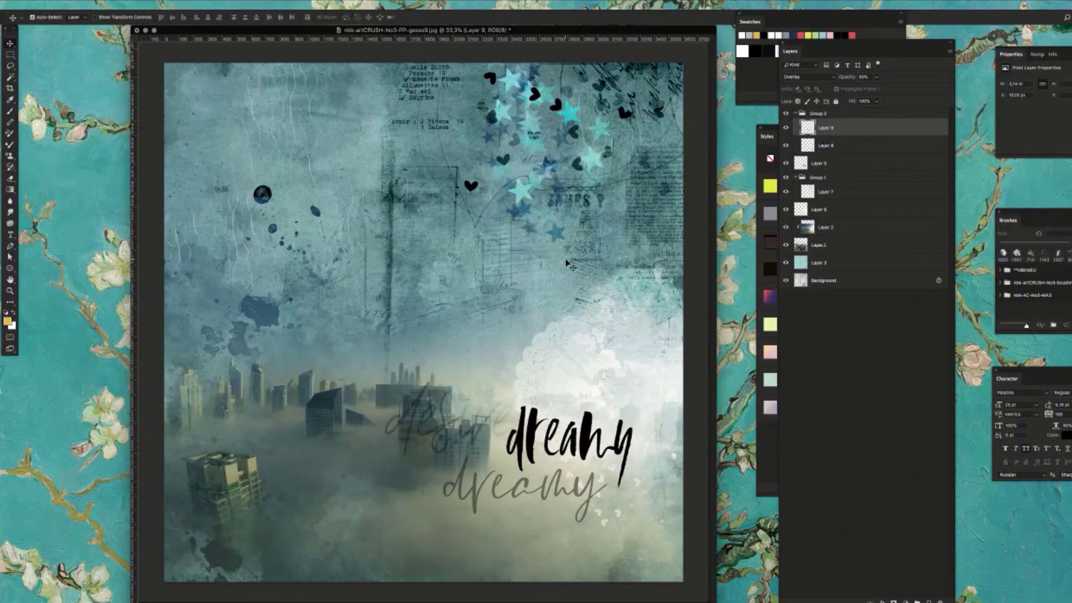
{"action": "key", "text": "Delete"}
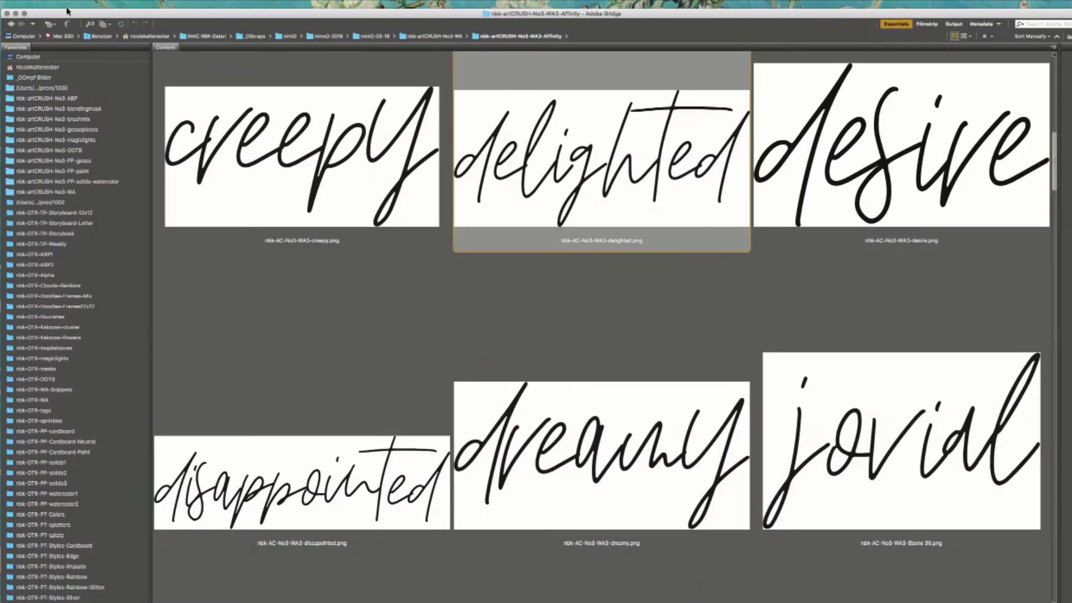
- In Adobe Bridge, open "nbk-AC-No3-WA4- calm.png" from the nbk-artCRUSH-No3-WA4 Alyshia folder
{"action": "left_click", "coordinate": [11, 25]}
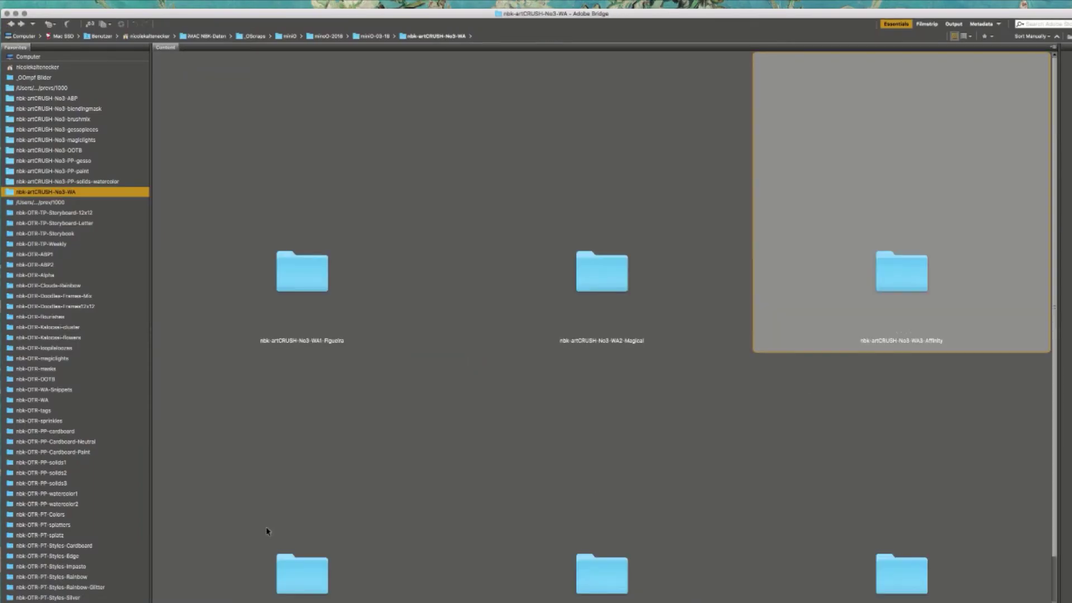
{"action": "left_click", "coordinate": [300, 571]}
{"action": "double_click", "coordinate": [306, 576]}
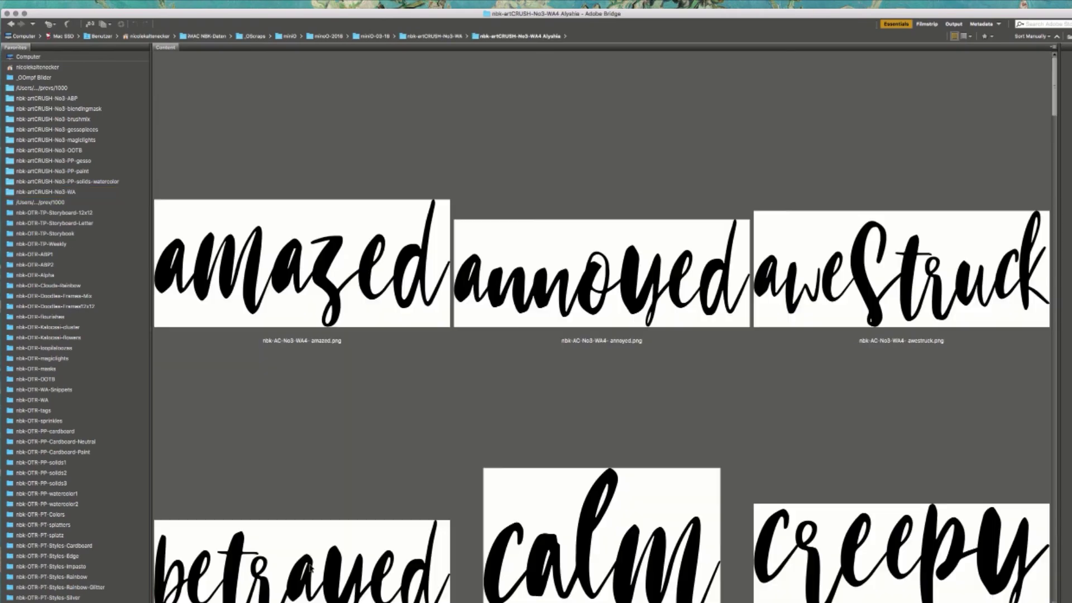
{"action": "scroll", "coordinate": [1055, 132], "scroll_direction": "down", "scroll_amount": 3}
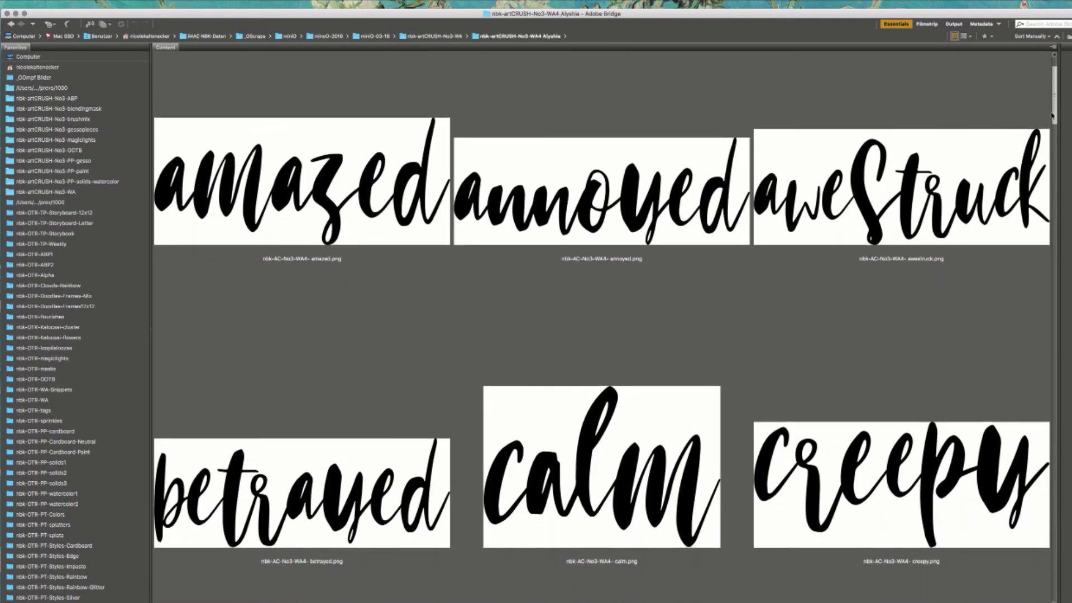
{"action": "scroll", "coordinate": [1049, 126], "scroll_direction": "down", "scroll_amount": 4}
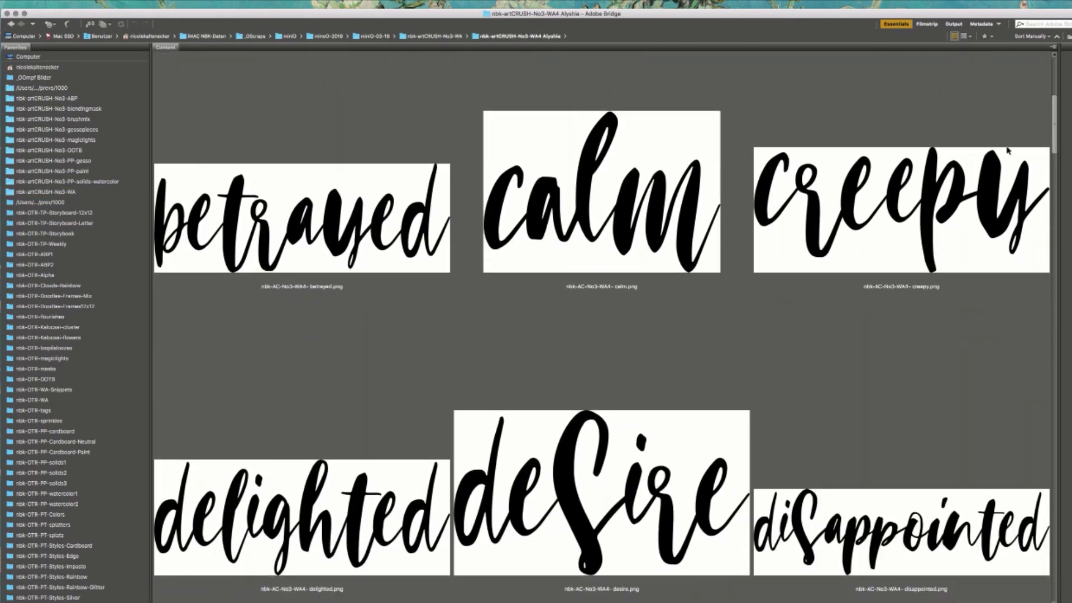
{"action": "left_click", "coordinate": [640, 219]}
{"action": "double_click", "coordinate": [654, 225]}
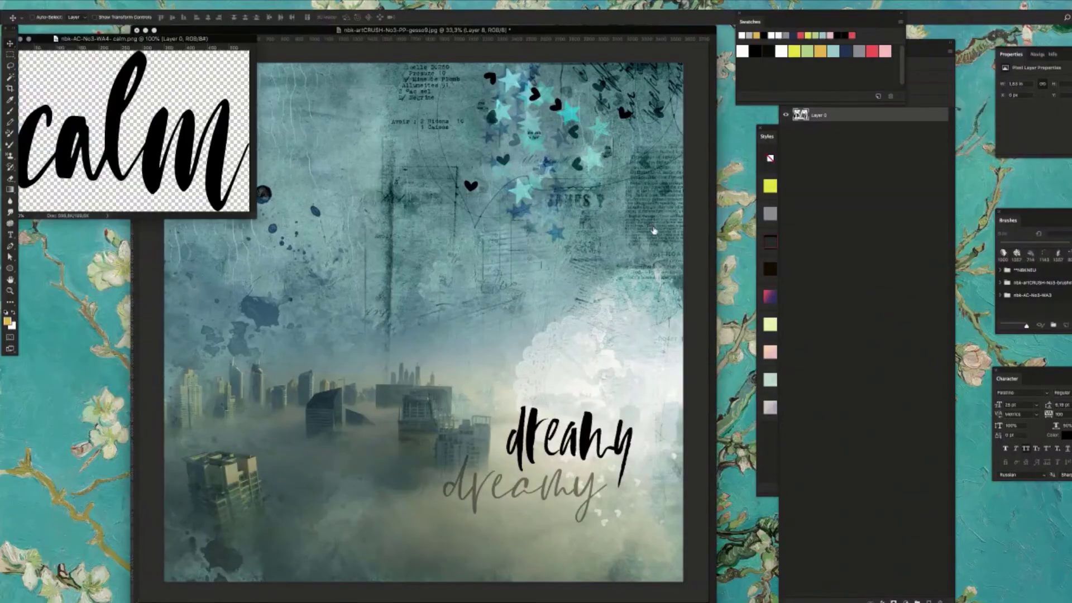
- Copy the "calm" word art onto the scrapbook page, place it at the black "dreamy"'s upper right, and set its opacity to 20%
{"action": "key", "text": "ctrl+a"}
{"action": "key", "text": "ctrl+c"}
{"action": "key", "text": "ctrl+w"}
{"action": "key", "text": "ctrl+v"}
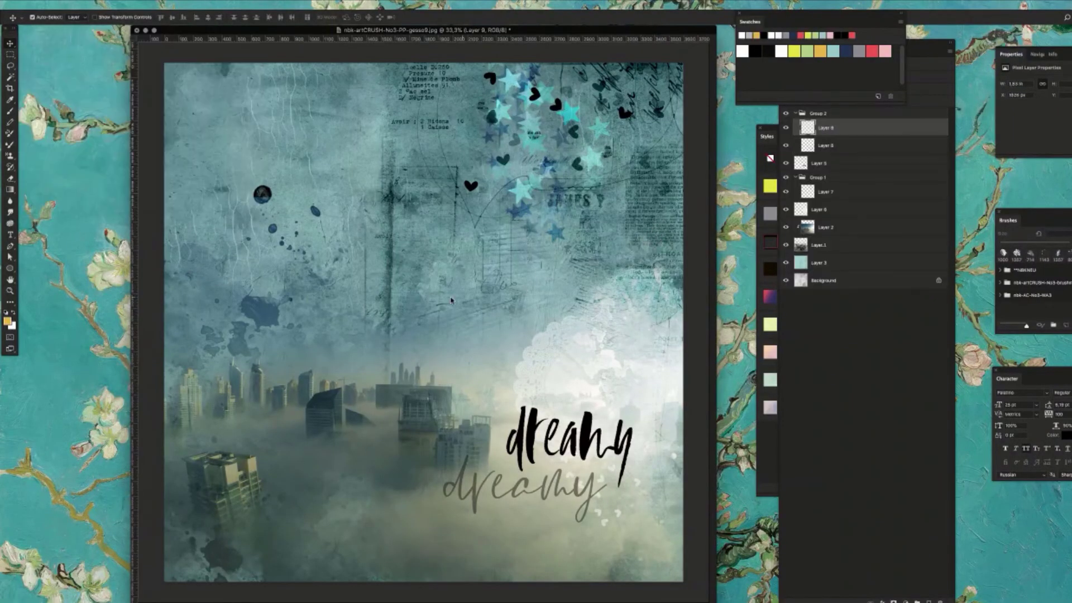
{"action": "left_click_drag", "start_coordinate": [450, 334], "coordinate": [662, 413]}
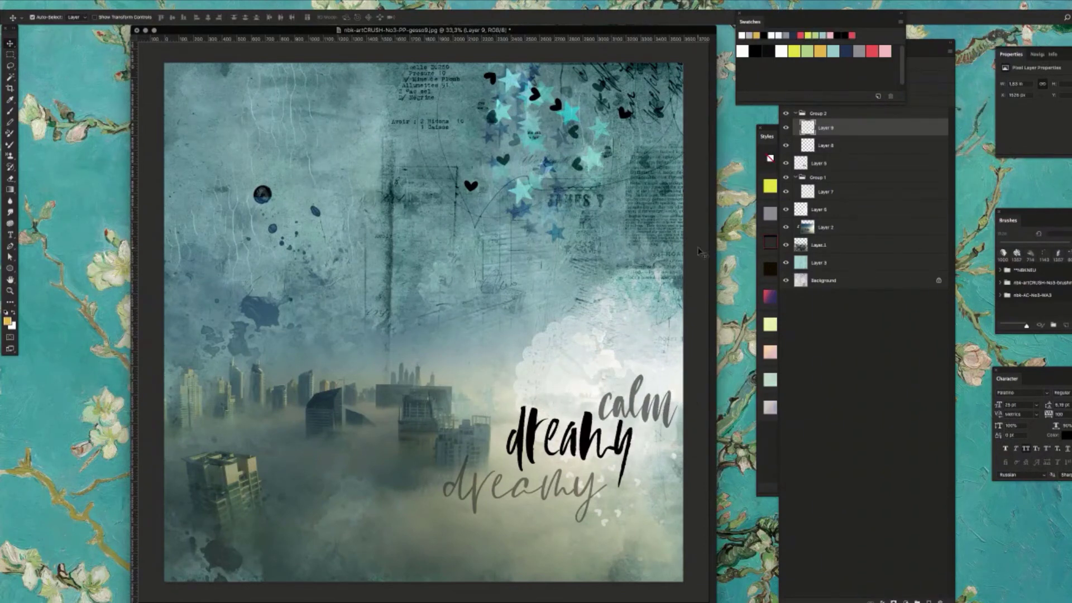
{"action": "key", "text": "2"}
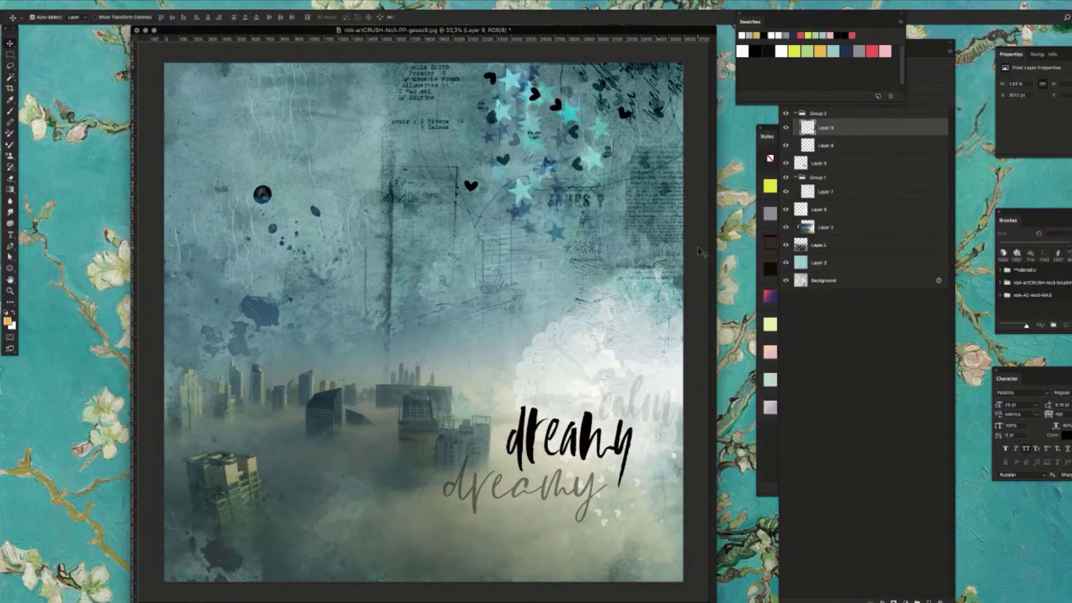
- Switch to Adobe Bridge and open the nbk-artCRUSH-No3-WA6 Beatrix word art folder
{"action": "key", "text": "super+Tab"}
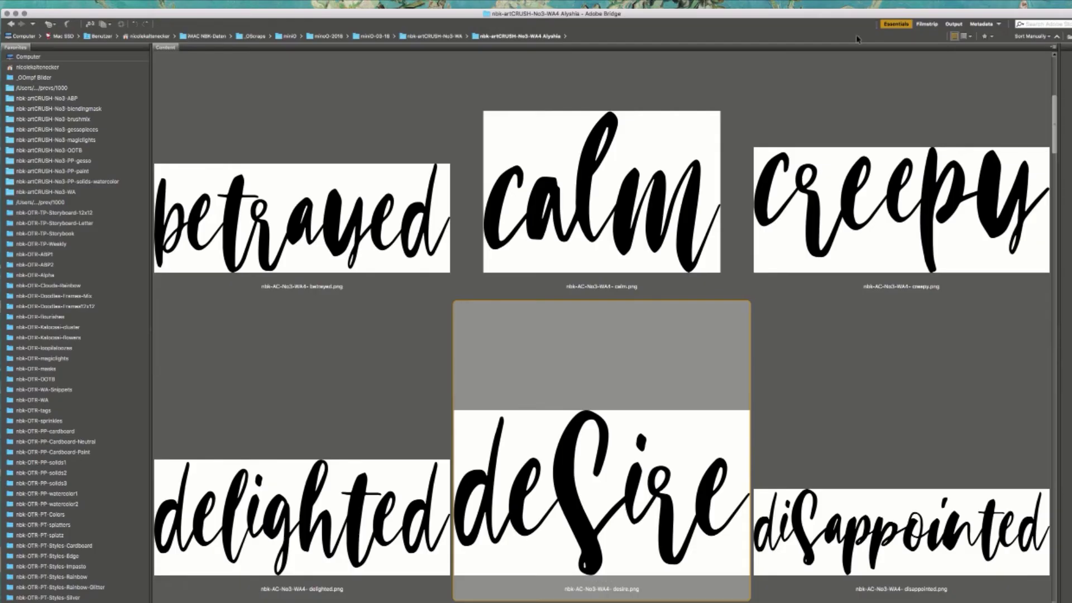
{"action": "key", "text": "super+Up"}
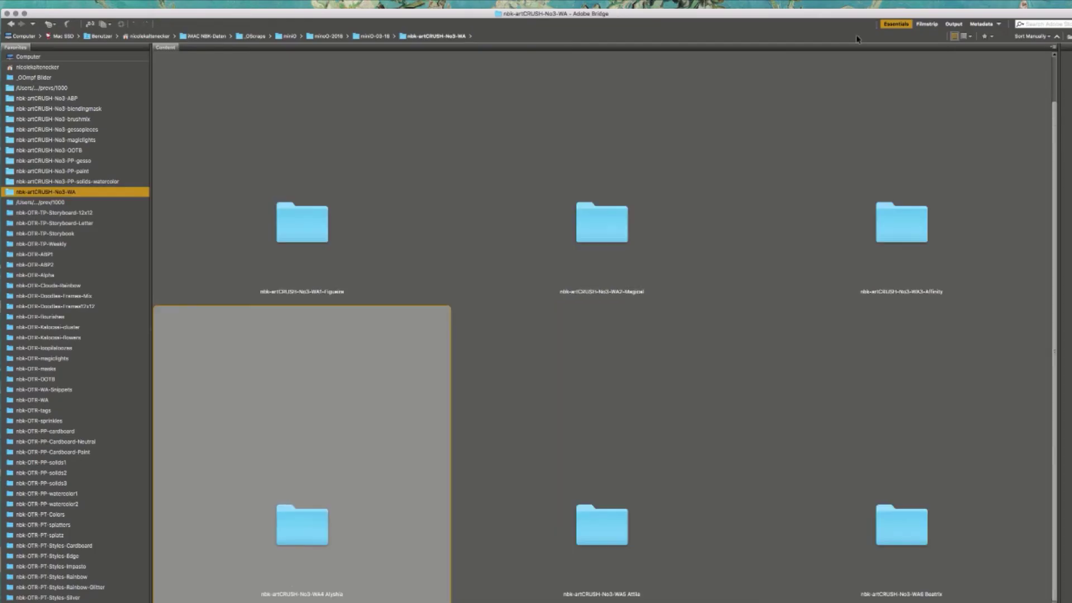
{"action": "left_click", "coordinate": [907, 527]}
{"action": "double_click", "coordinate": [904, 521]}
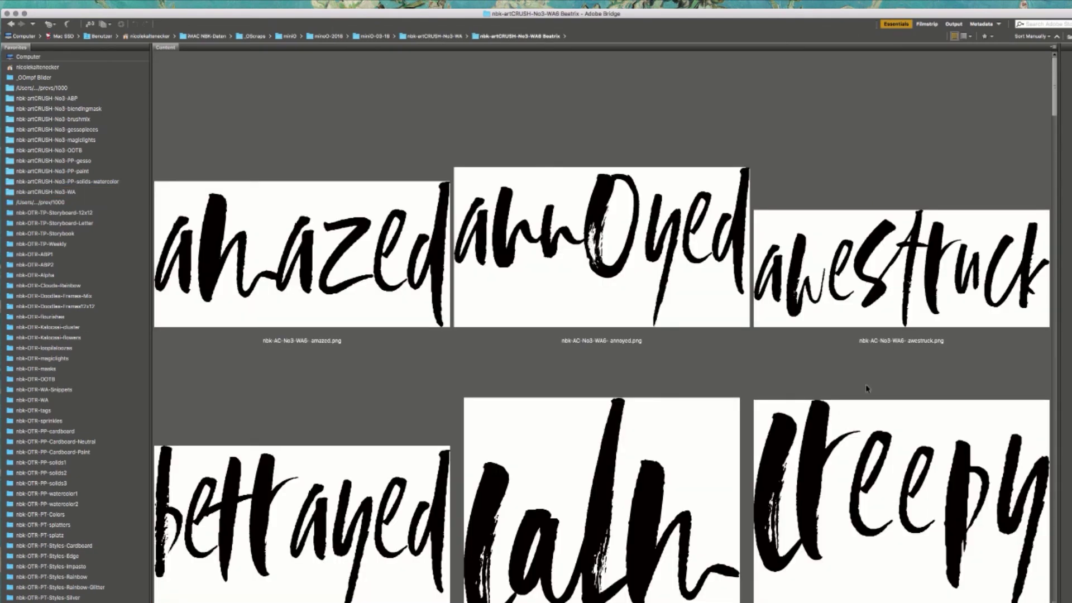
- Find "nbk-AC-No3-WA6- free.png" among the Beatrix word arts and open it in Photoshop
{"action": "left_click", "coordinate": [1049, 148]}
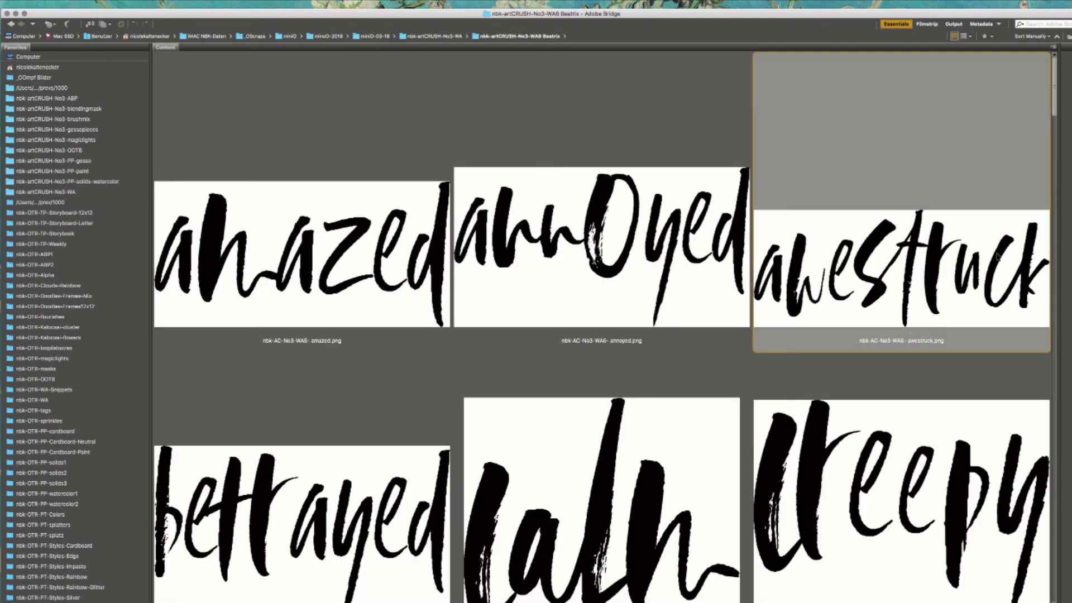
{"action": "left_click", "coordinate": [630, 492]}
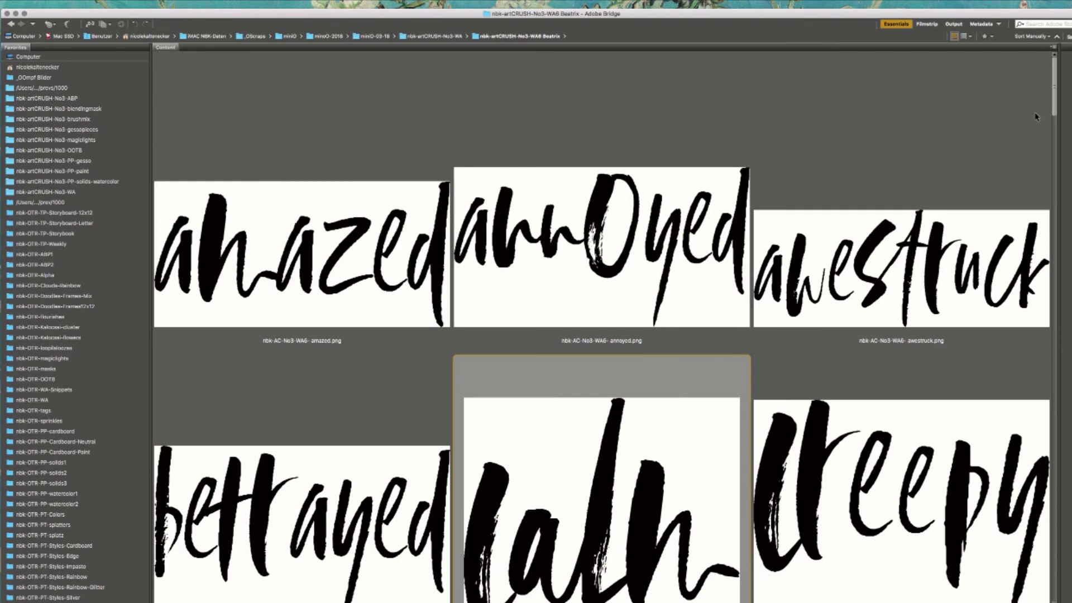
{"action": "scroll", "coordinate": [1028, 190], "scroll_direction": "down", "scroll_amount": 10}
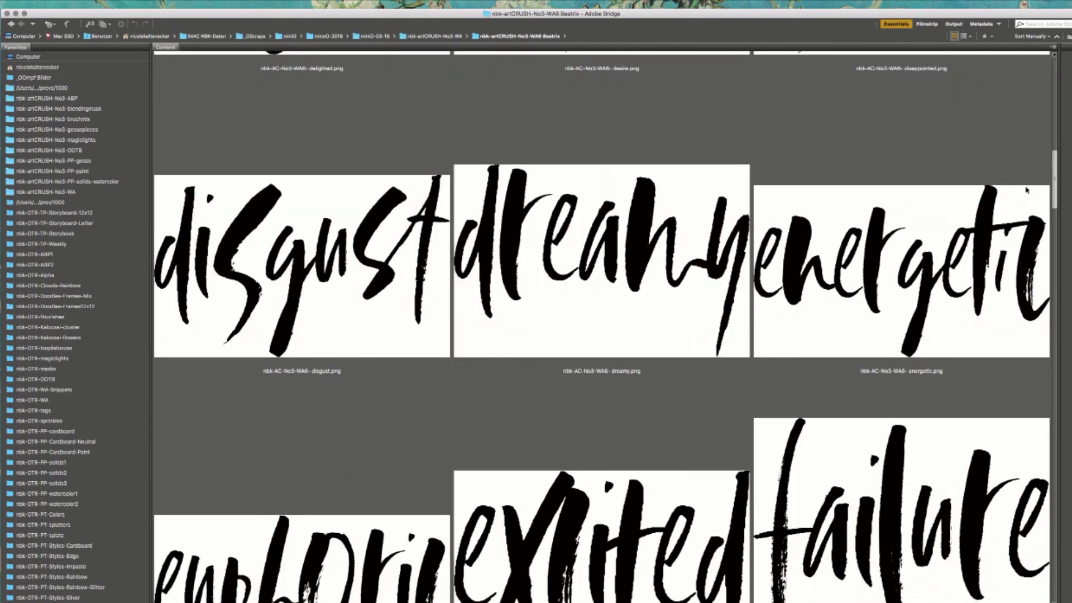
{"action": "scroll", "coordinate": [1027, 190], "scroll_direction": "down", "scroll_amount": 4}
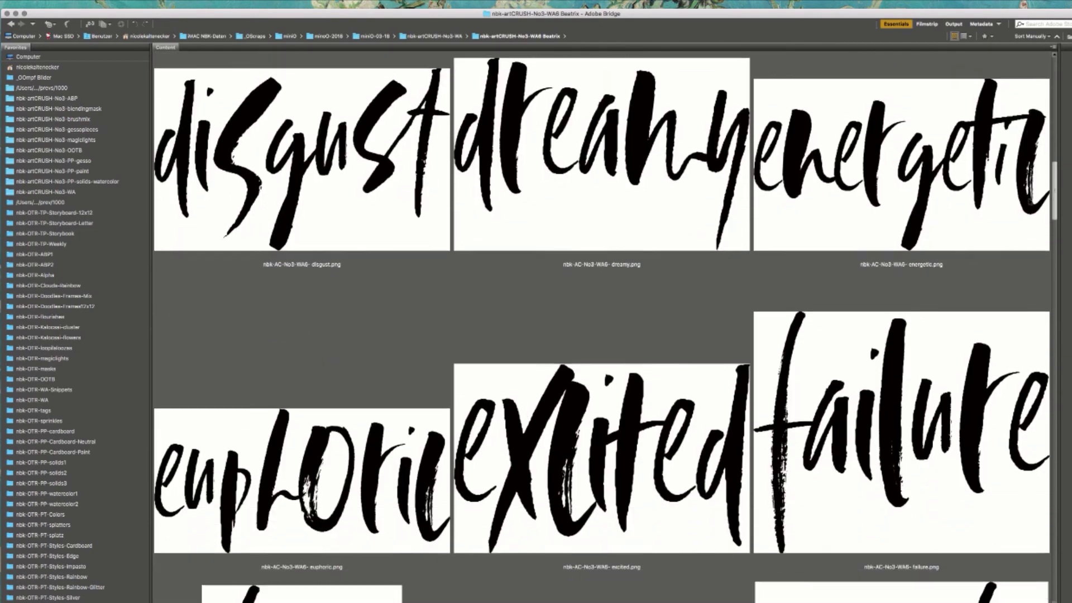
{"action": "scroll", "coordinate": [1031, 202], "scroll_direction": "down", "scroll_amount": 3}
{"action": "scroll", "coordinate": [1028, 212], "scroll_direction": "down", "scroll_amount": 8}
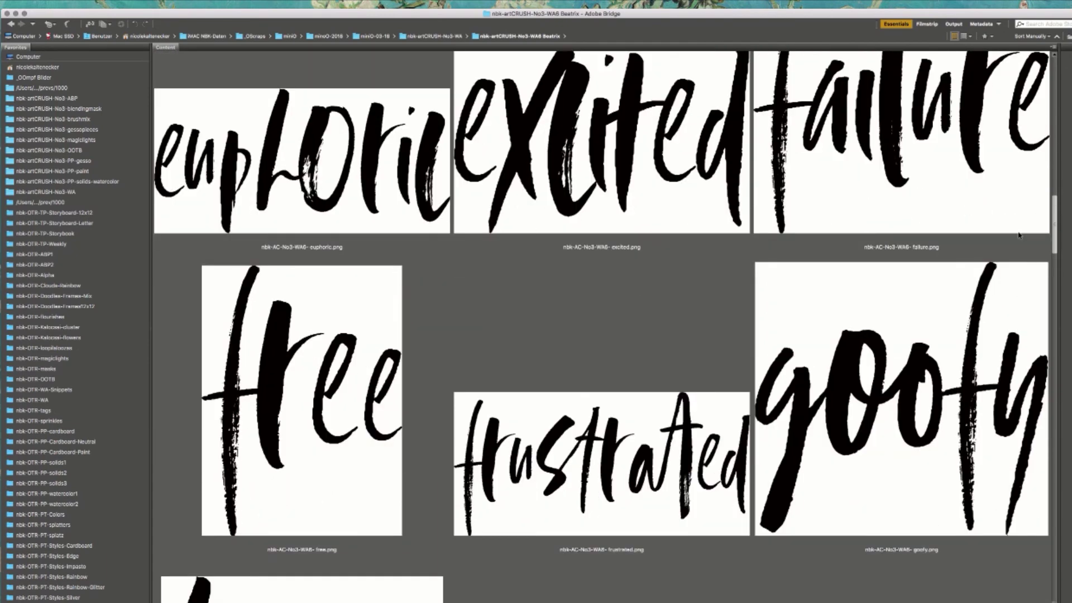
{"action": "double_click", "coordinate": [311, 346]}
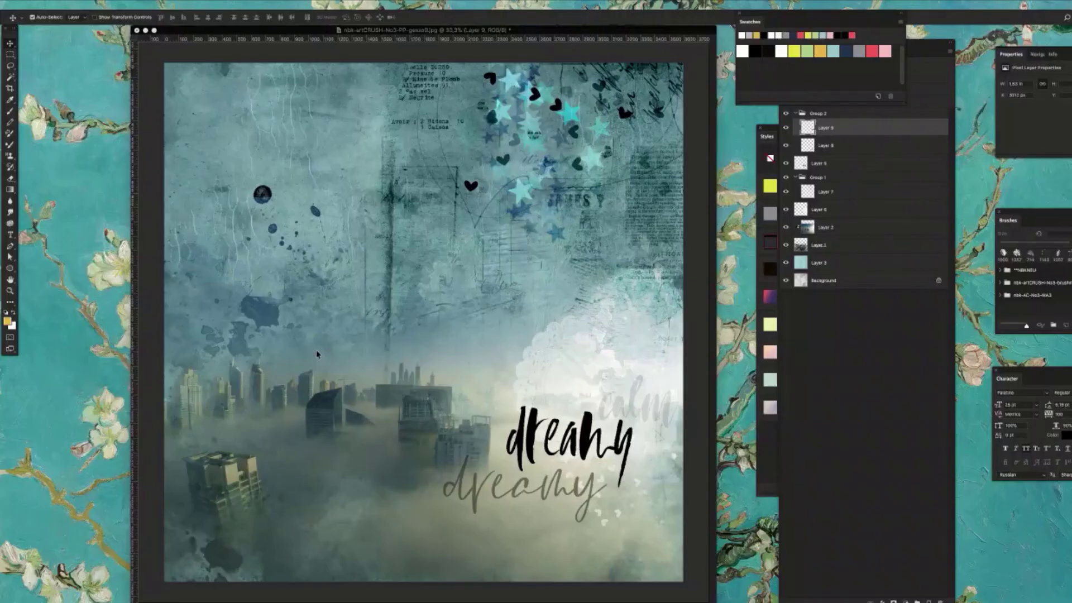
- Bring the "free" word art onto the scrapbook page just above the black "dreamy" and set its opacity to 30%
{"action": "left_click_drag", "start_coordinate": [165, 260], "coordinate": [546, 361]}
{"action": "left_click_drag", "start_coordinate": [533, 410], "coordinate": [515, 390]}
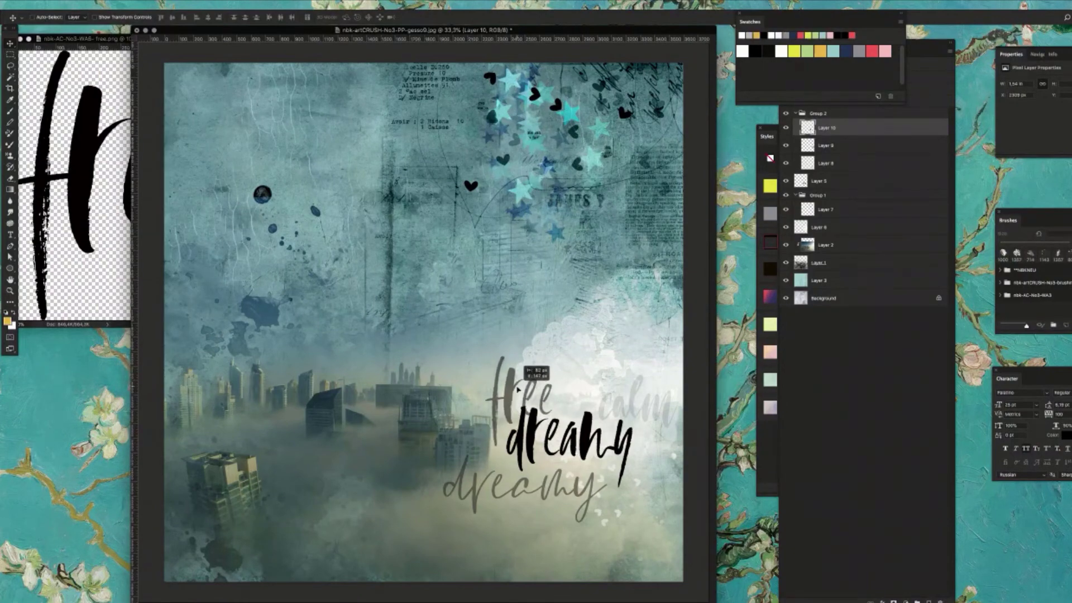
{"action": "key", "text": "3"}
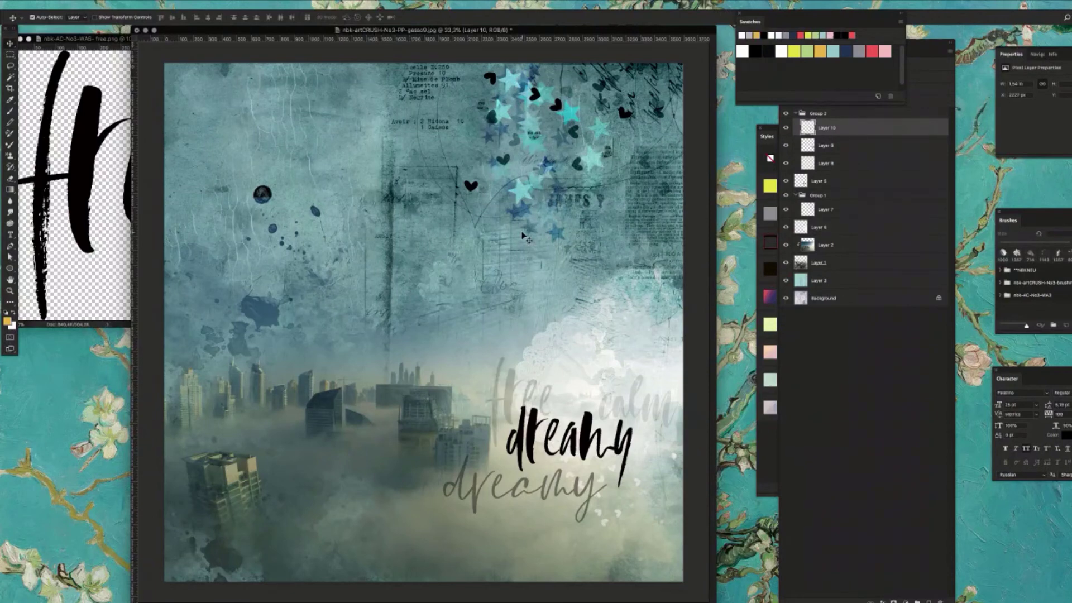
- Enlarge the "free" word art to span behind the other words, adjust its position slightly, and close its source file
{"action": "key", "text": "ctrl+t"}
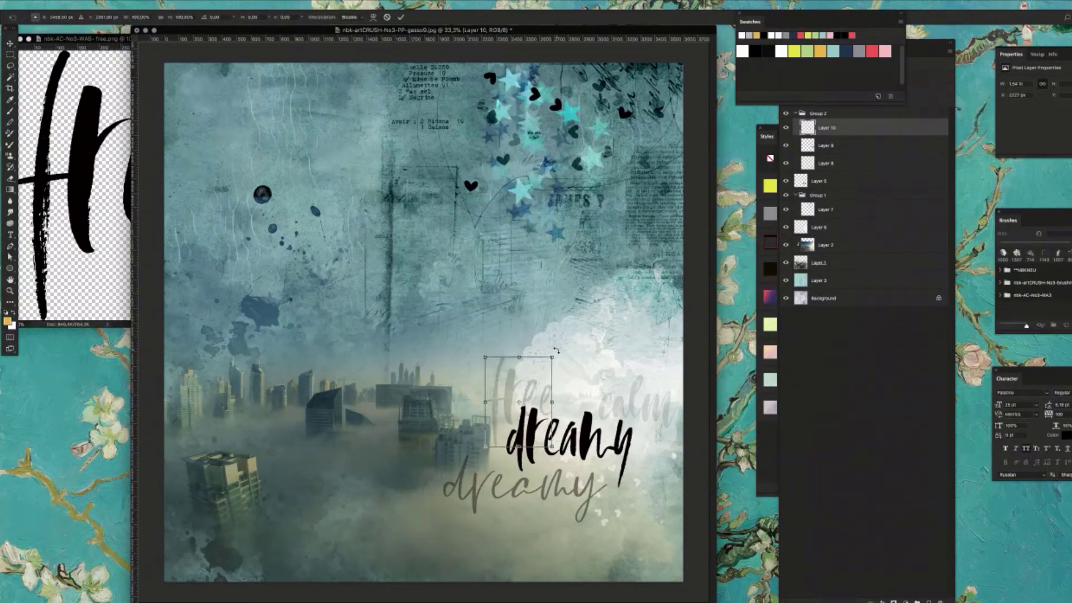
{"action": "left_click_drag", "start_coordinate": [553, 357], "coordinate": [643, 233]}
{"action": "key", "text": "Return"}
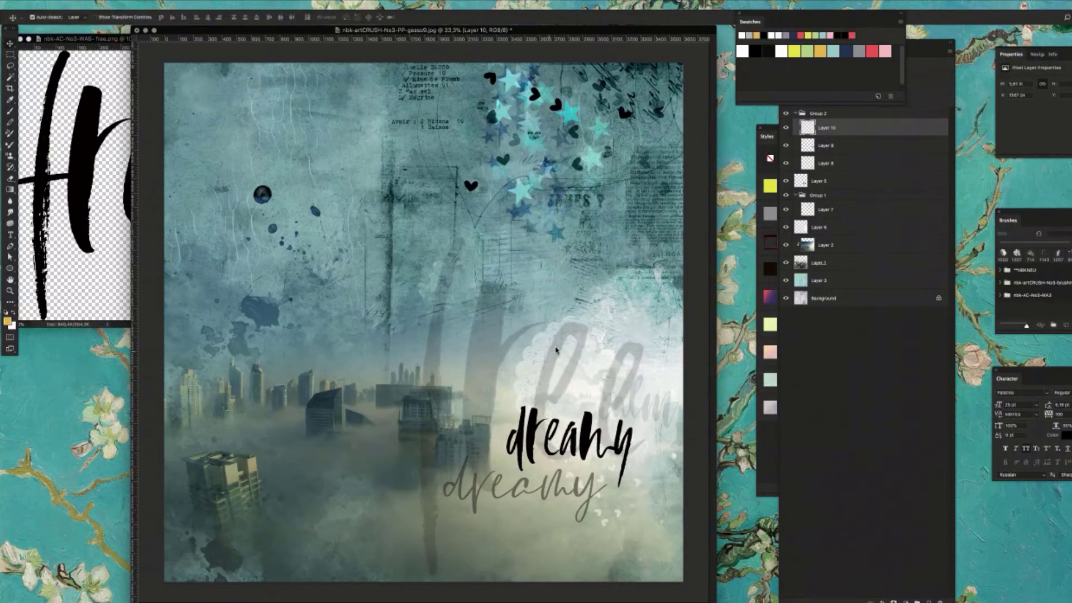
{"action": "mouse_move", "coordinate": [560, 370]}
{"action": "left_mouse_down"}
{"action": "mouse_move", "coordinate": [540, 365]}
{"action": "mouse_move", "coordinate": [575, 362]}
{"action": "left_mouse_up"}
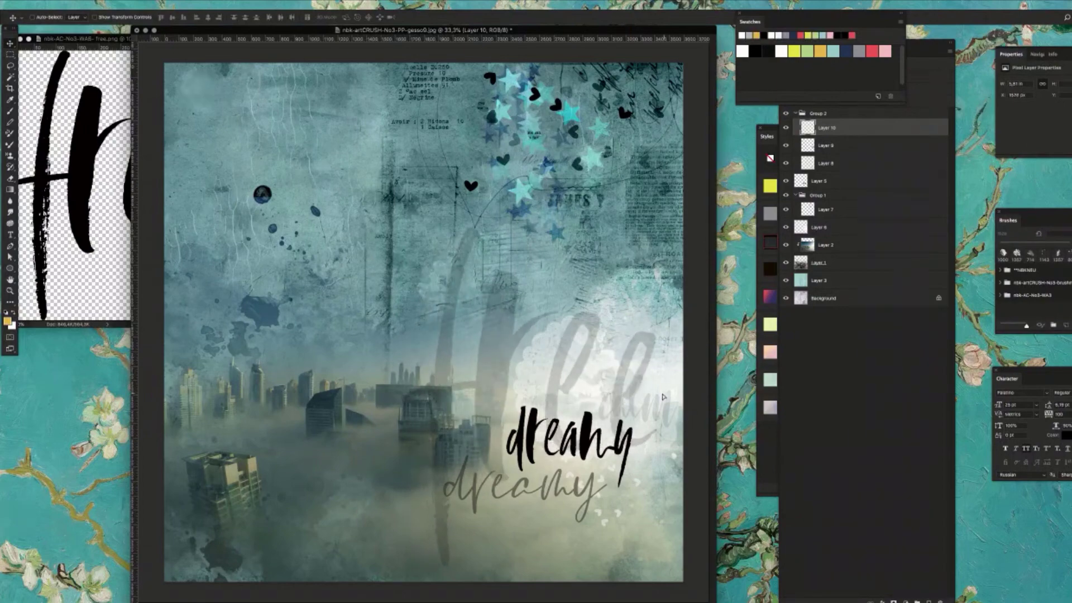
{"action": "left_click", "coordinate": [104, 207]}
{"action": "key", "text": "super+w"}
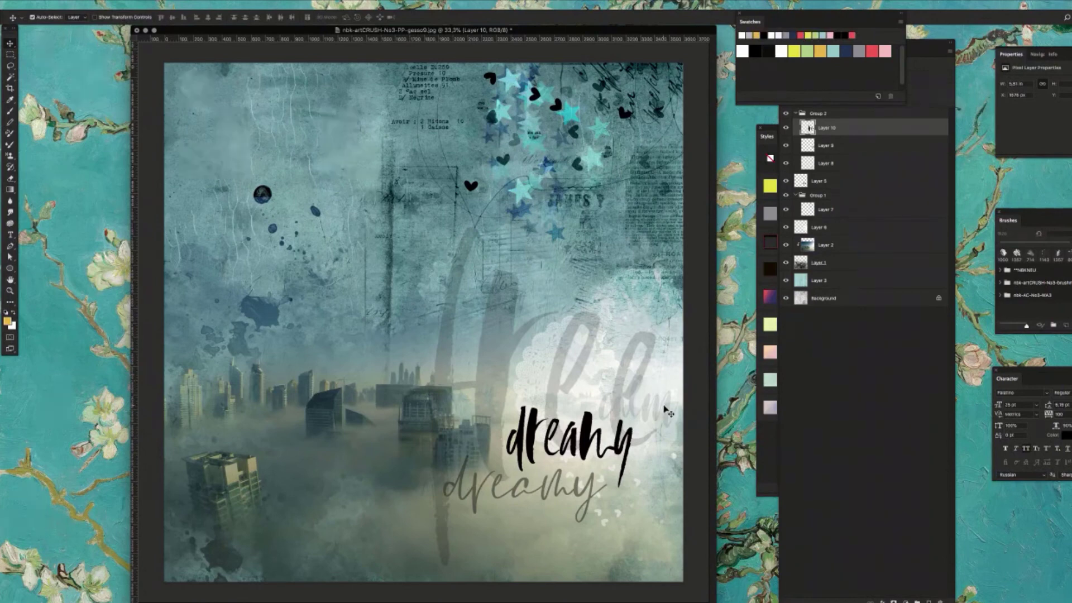
- Select the "calm" word art layer and move it inward so it sits directly above the end of the black "dreamy"
{"action": "left_click", "coordinate": [668, 413]}
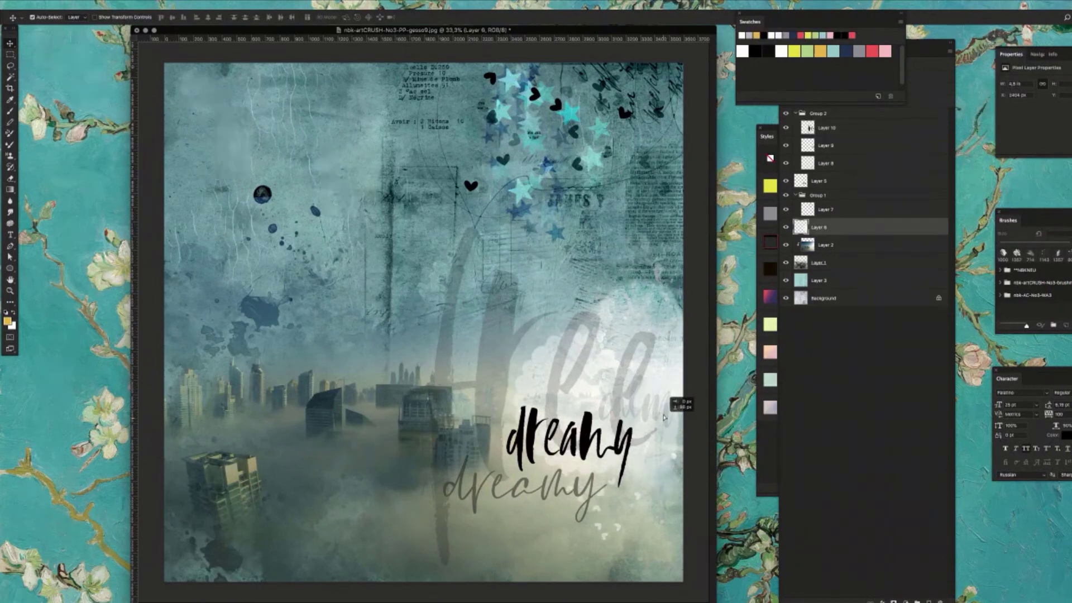
{"action": "right_click", "coordinate": [667, 411]}
{"action": "left_click", "coordinate": [670, 419]}
{"action": "left_click_drag", "start_coordinate": [670, 419], "coordinate": [643, 402]}
{"action": "right_click", "coordinate": [670, 409]}
{"action": "left_click", "coordinate": [675, 412]}
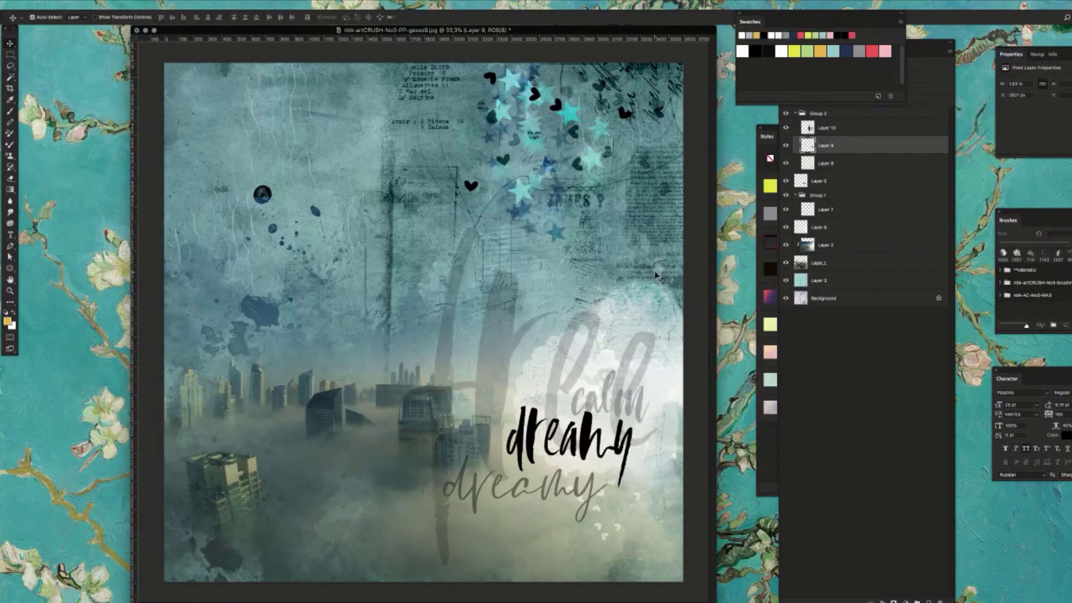
{"action": "left_click_drag", "start_coordinate": [615, 403], "coordinate": [620, 408]}
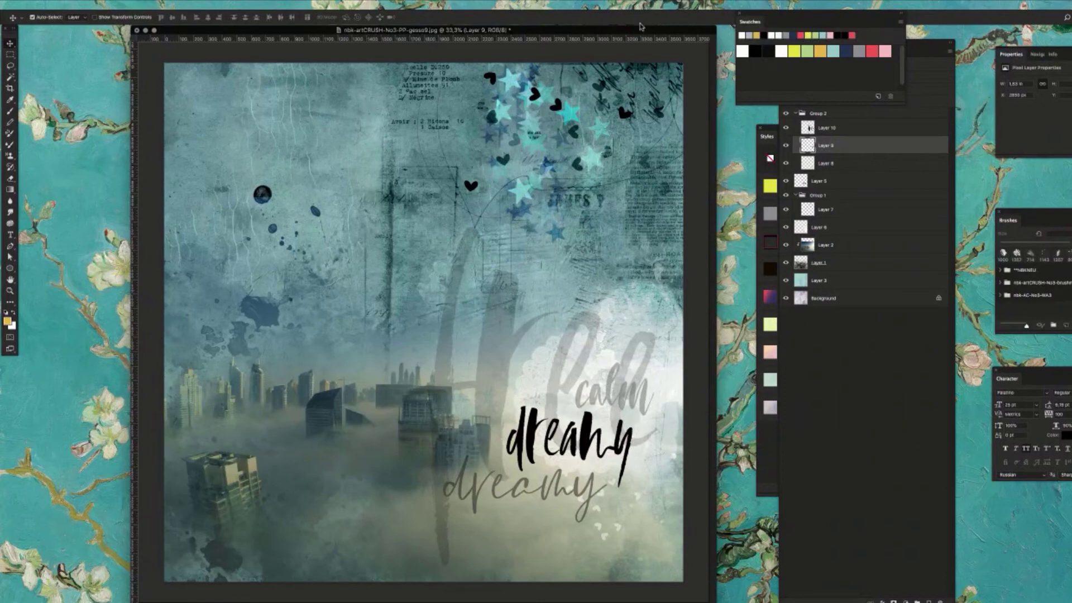
{"action": "left_click_drag", "start_coordinate": [643, 28], "coordinate": [639, 34]}
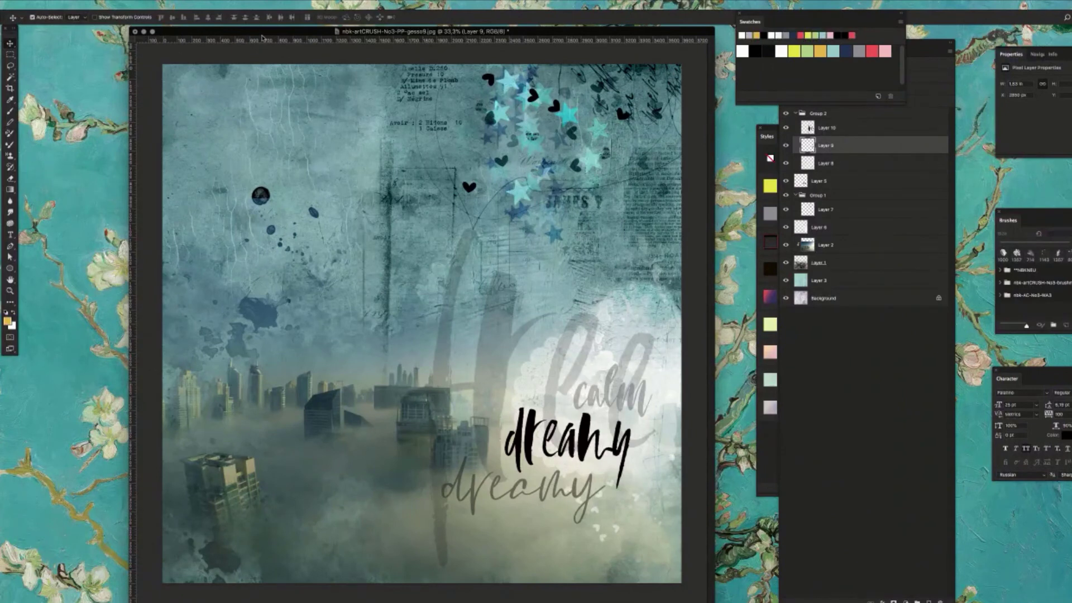
{"action": "mouse_move", "coordinate": [262, 38]}
{"action": "left_mouse_down"}
{"action": "mouse_move", "coordinate": [273, 65]}
{"action": "mouse_move", "coordinate": [266, 39]}
{"action": "left_mouse_up"}
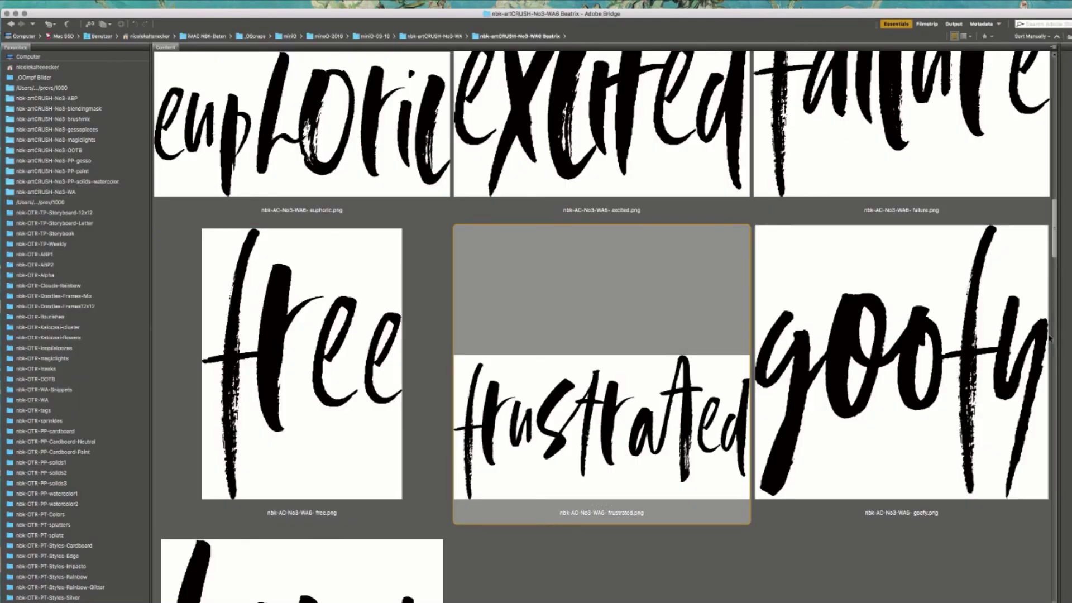
- Leave the Beatrix word arts in Bridge and open the sibling folder "nbk-artCRUSH-No3-WA5 Attila"
{"action": "scroll", "coordinate": [1006, 280], "scroll_direction": "down", "scroll_amount": 6}
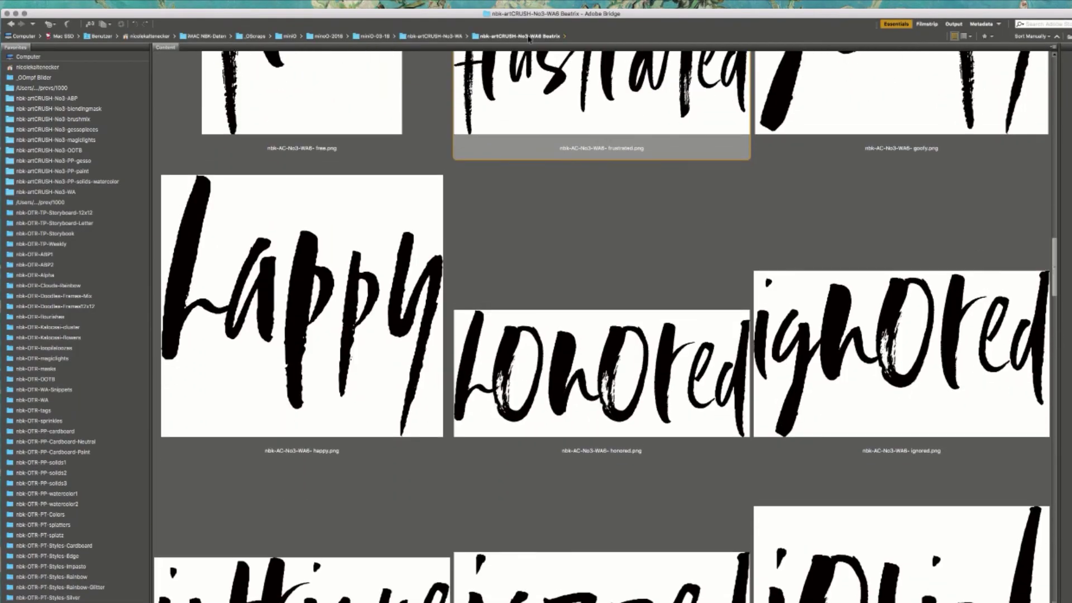
{"action": "key", "text": "super+Up"}
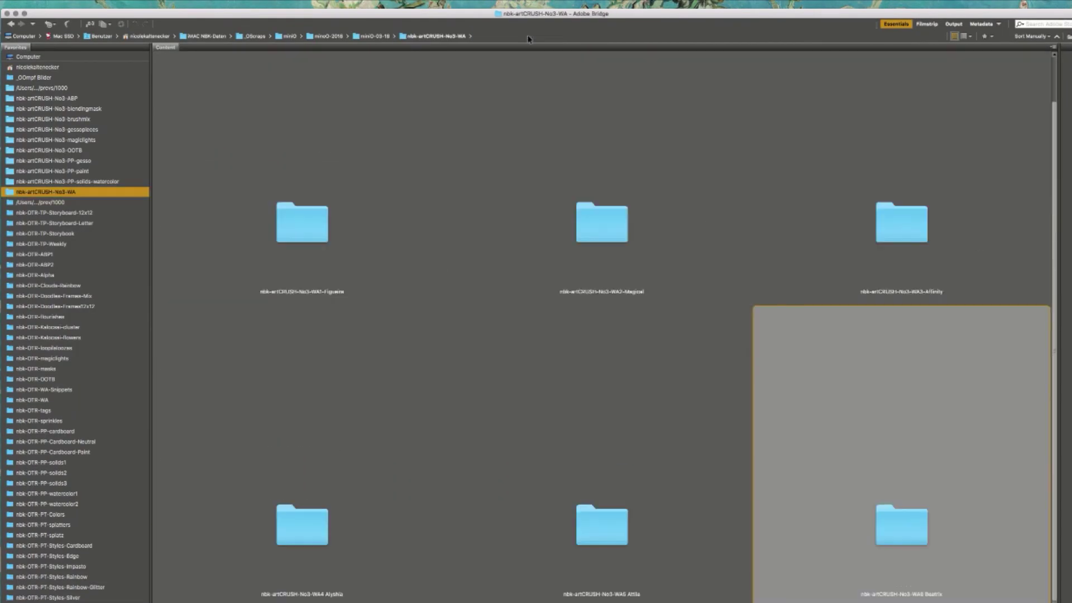
{"action": "double_click", "coordinate": [622, 543]}
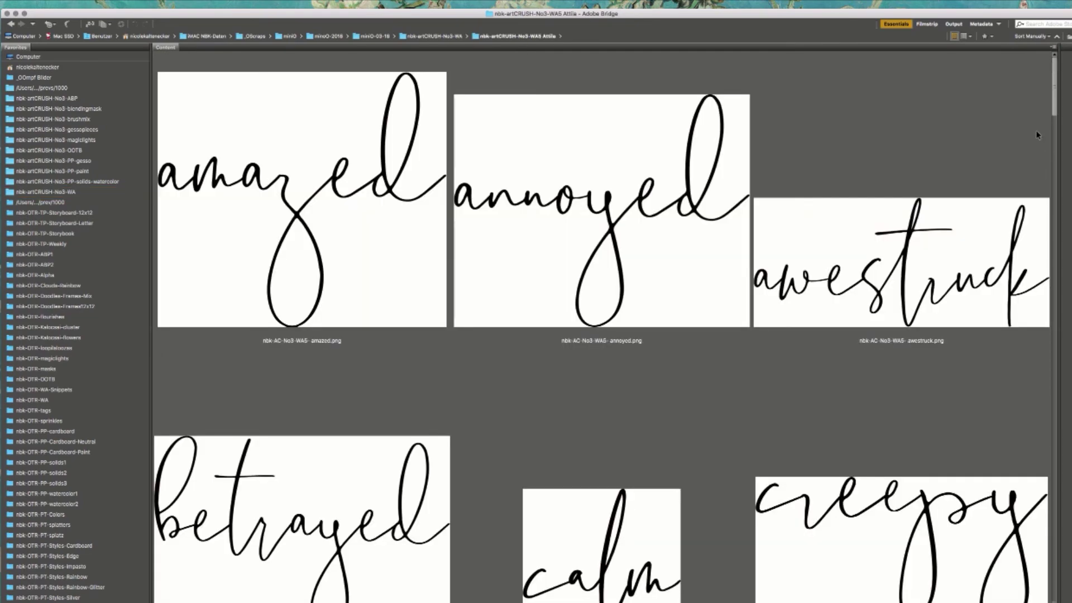
- Find "nbk-AC-No3-WA5- peaceful.png" among the Attila word arts and open it in Photoshop
{"action": "left_click", "coordinate": [998, 194]}
{"action": "scroll", "coordinate": [998, 195], "scroll_direction": "down", "scroll_amount": 5}
{"action": "scroll", "coordinate": [997, 195], "scroll_direction": "up", "scroll_amount": 1}
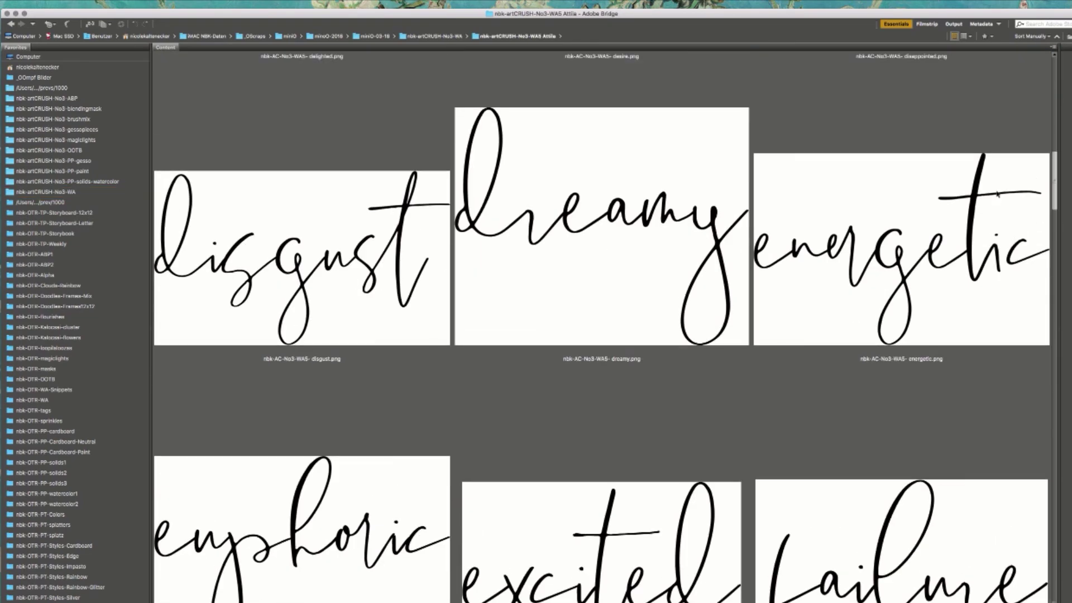
{"action": "scroll", "coordinate": [998, 194], "scroll_direction": "down", "scroll_amount": 5}
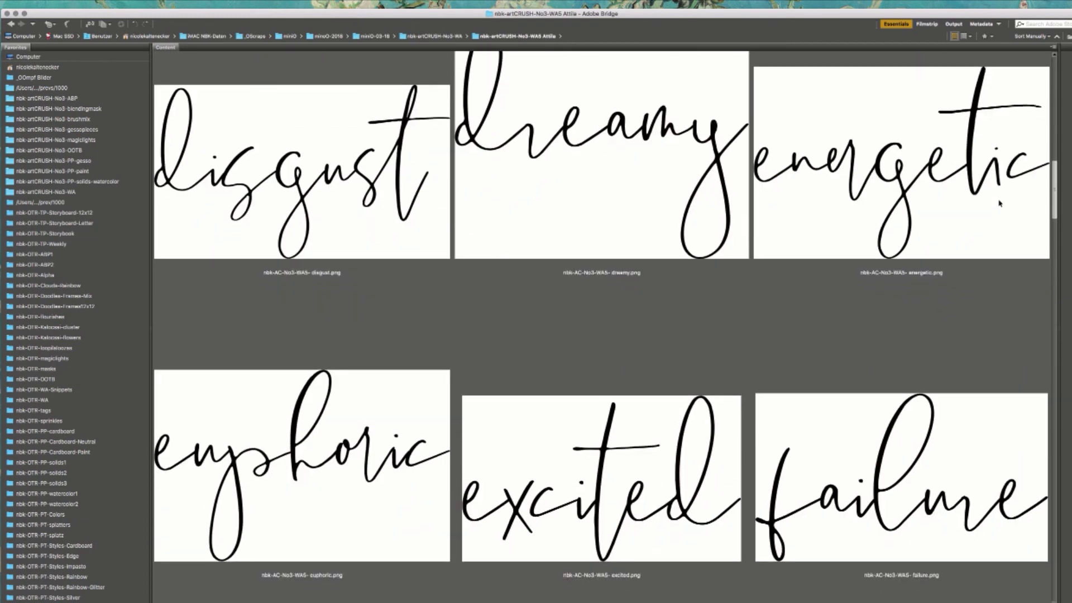
{"action": "scroll", "coordinate": [999, 204], "scroll_direction": "down", "scroll_amount": 20}
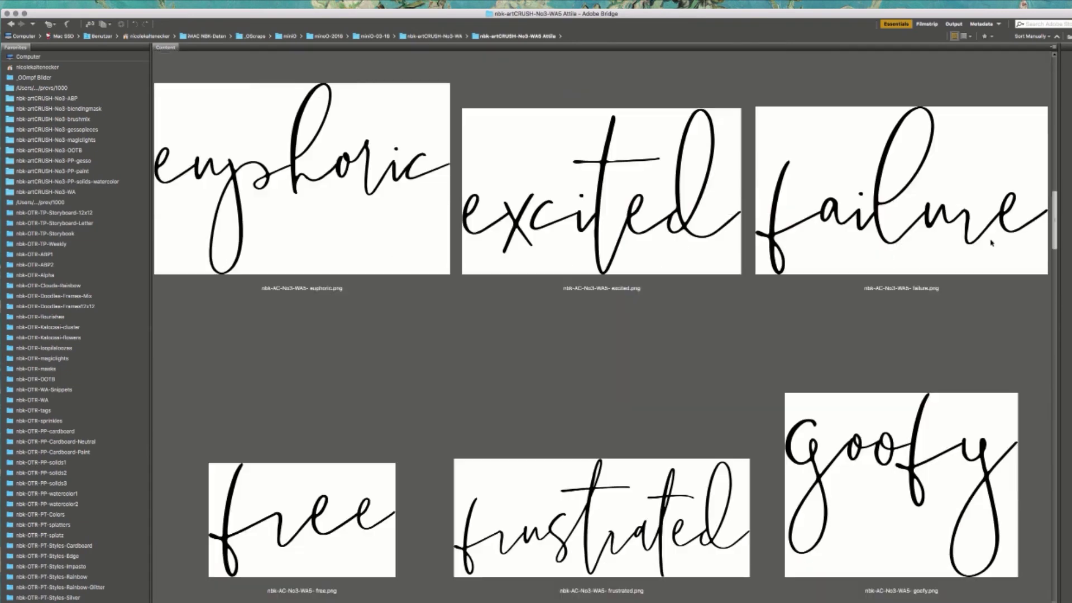
{"action": "scroll", "coordinate": [976, 274], "scroll_direction": "up", "scroll_amount": 1}
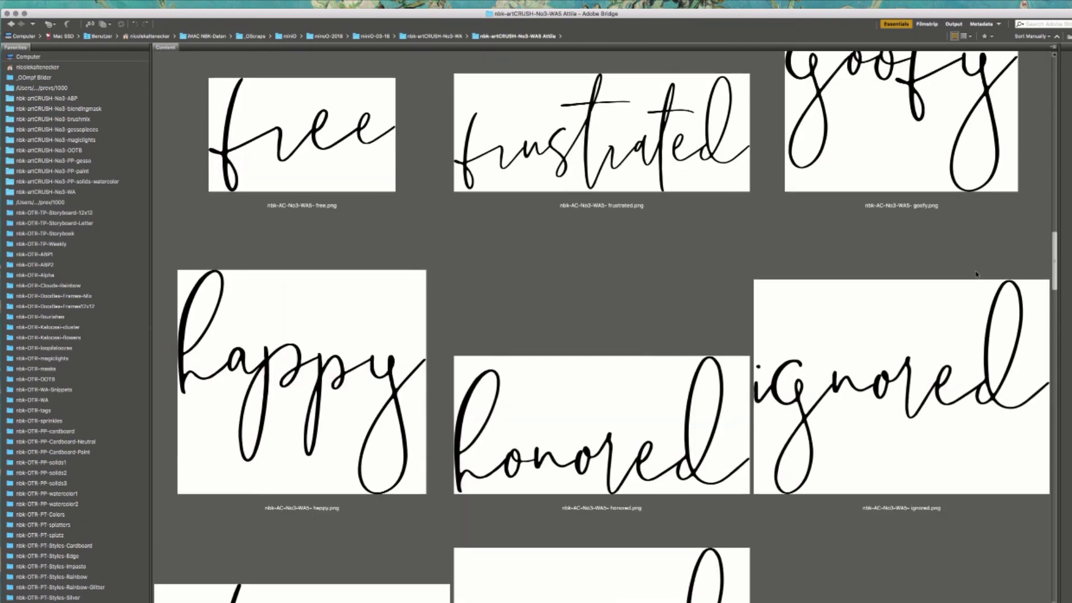
{"action": "scroll", "coordinate": [977, 274], "scroll_direction": "down", "scroll_amount": 15}
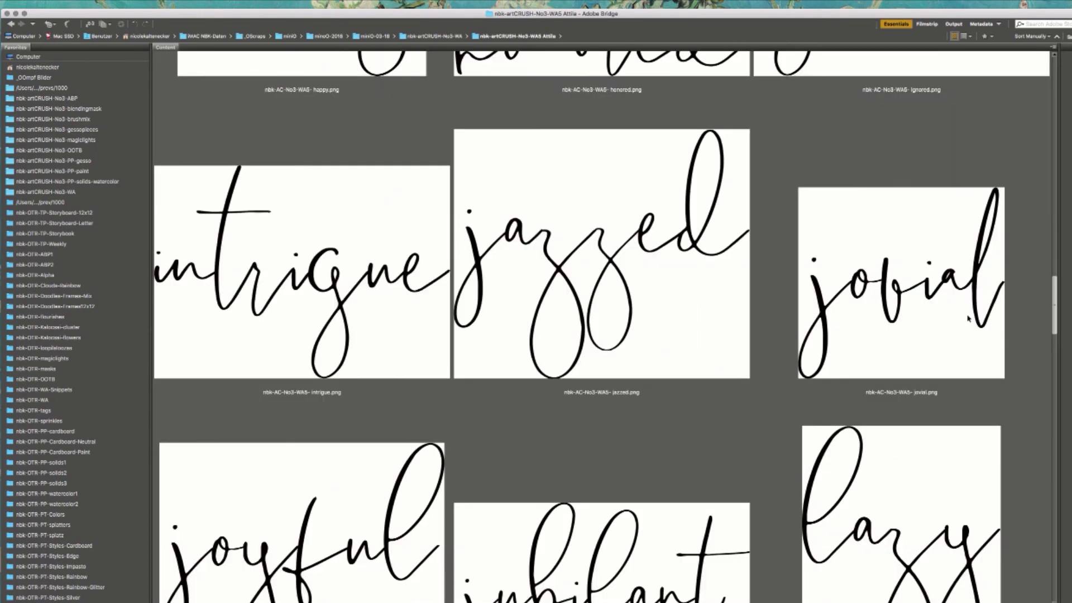
{"action": "scroll", "coordinate": [969, 318], "scroll_direction": "down", "scroll_amount": 8}
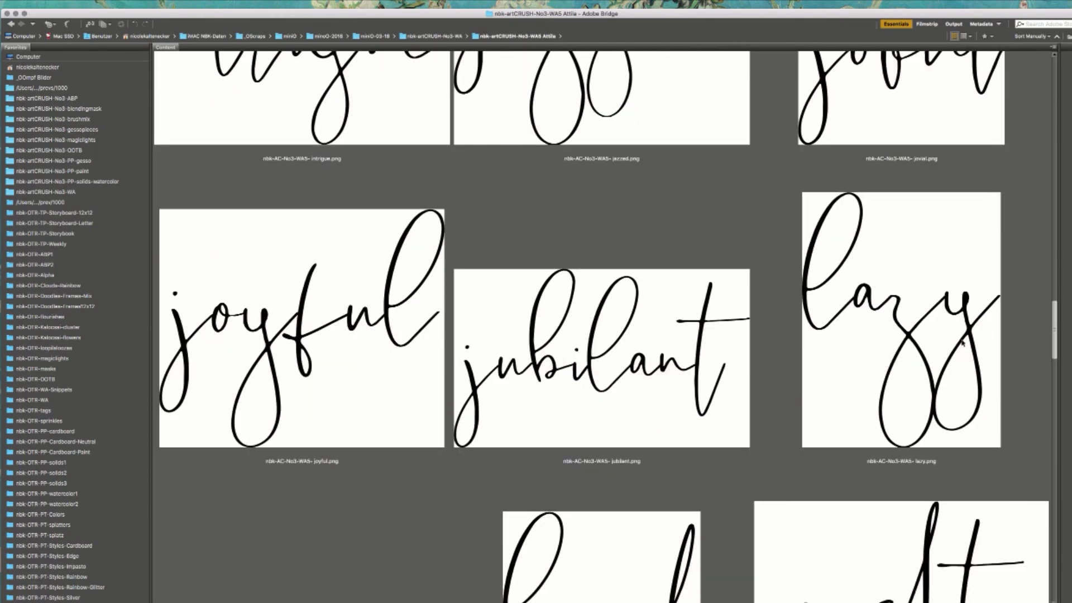
{"action": "scroll", "coordinate": [961, 342], "scroll_direction": "down", "scroll_amount": 13}
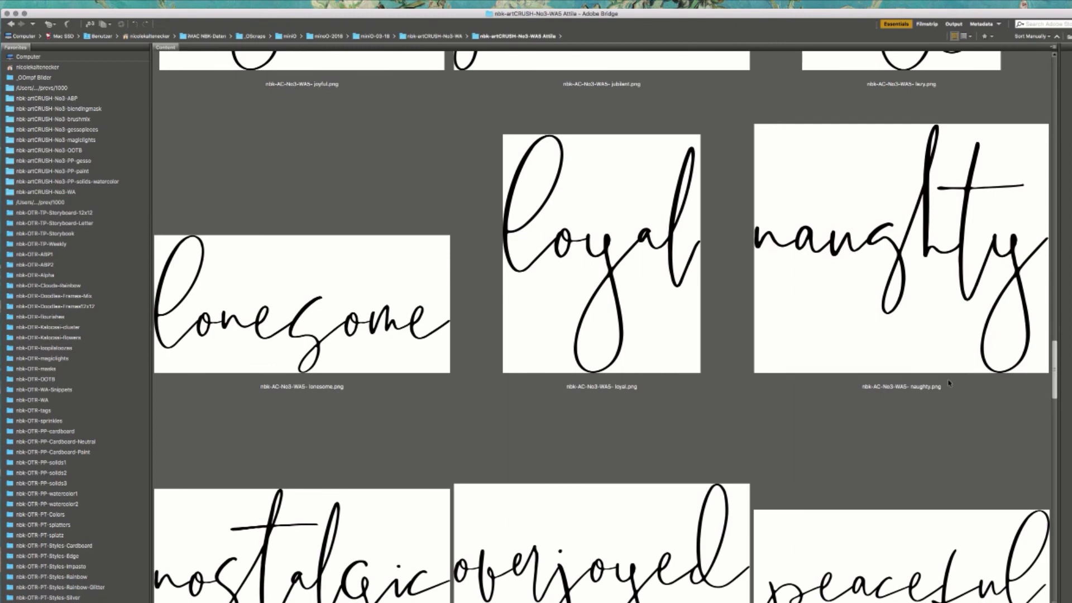
{"action": "scroll", "coordinate": [950, 383], "scroll_direction": "up", "scroll_amount": 12}
{"action": "scroll", "coordinate": [944, 399], "scroll_direction": "down", "scroll_amount": 20}
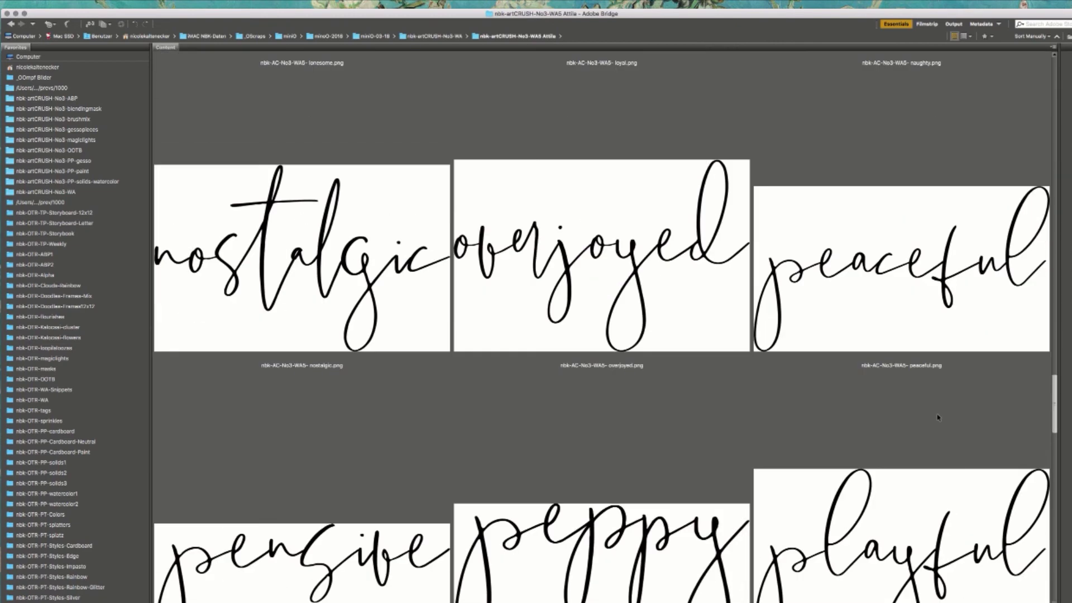
{"action": "scroll", "coordinate": [938, 418], "scroll_direction": "up", "scroll_amount": 1}
{"action": "left_click", "coordinate": [917, 317]}
{"action": "double_click", "coordinate": [904, 291]}
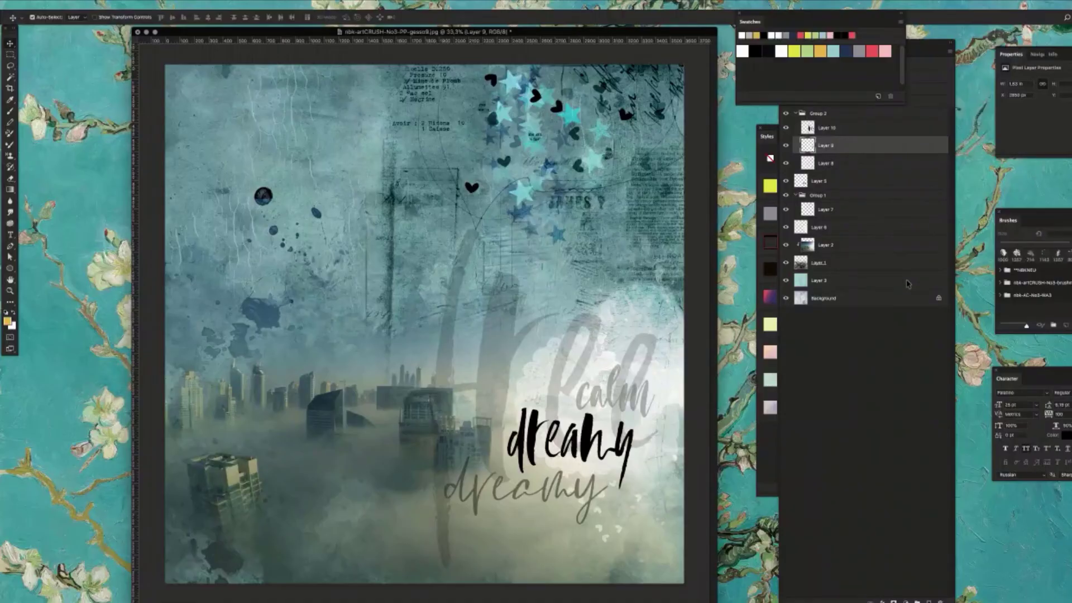
- Copy the "peaceful" word art onto the scrapbook page as the topmost layer and place it just before "calm", above the black "dreamy"
{"action": "key", "text": "super+c"}
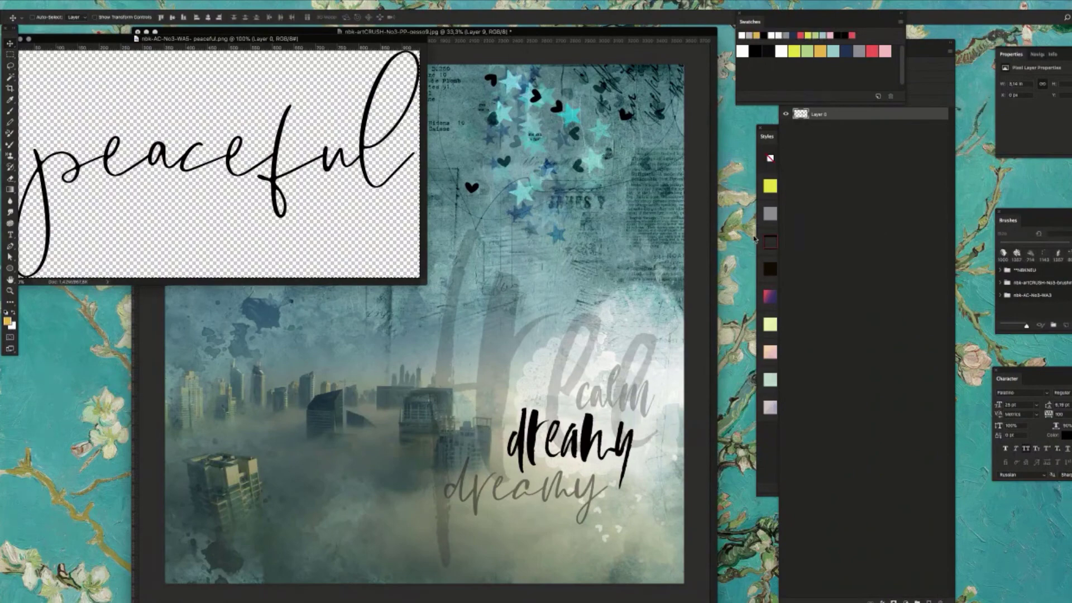
{"action": "key", "text": "super+w"}
{"action": "key", "text": "super+v"}
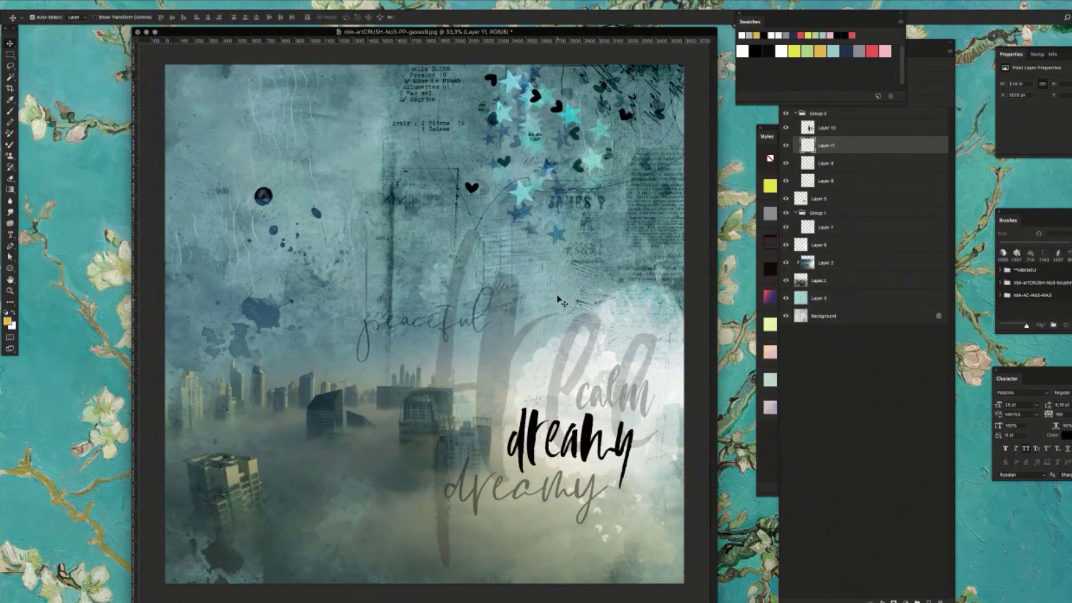
{"action": "key", "text": "super+bracketright"}
{"action": "key", "text": "super+bracketright"}
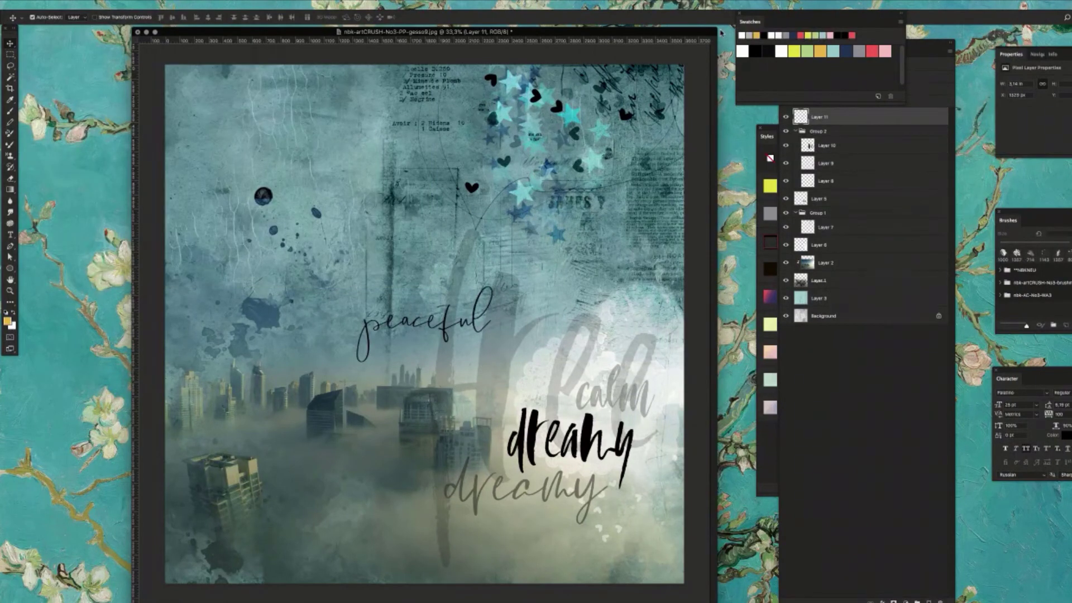
{"action": "left_click_drag", "start_coordinate": [481, 344], "coordinate": [564, 409]}
{"action": "left_click_drag", "start_coordinate": [553, 363], "coordinate": [536, 374]}
- Shrink the black brush-lettered "dreamy" slightly and nudge it into place below "peaceful" and "calm"
{"action": "left_click", "coordinate": [606, 444], "text": "super"}
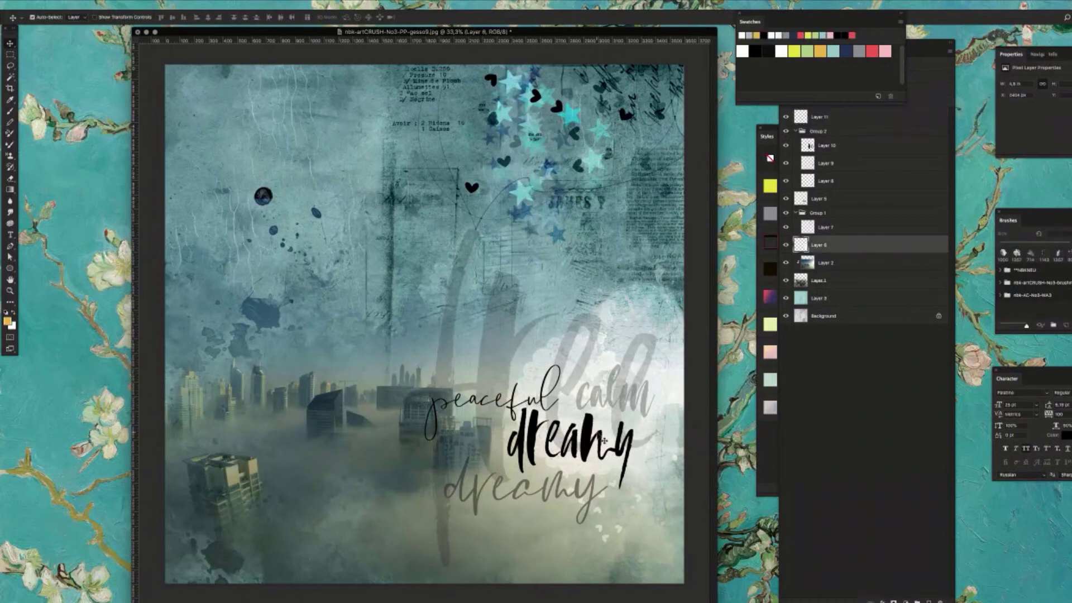
{"action": "left_click", "coordinate": [588, 439], "text": "super"}
{"action": "key", "text": "super+t"}
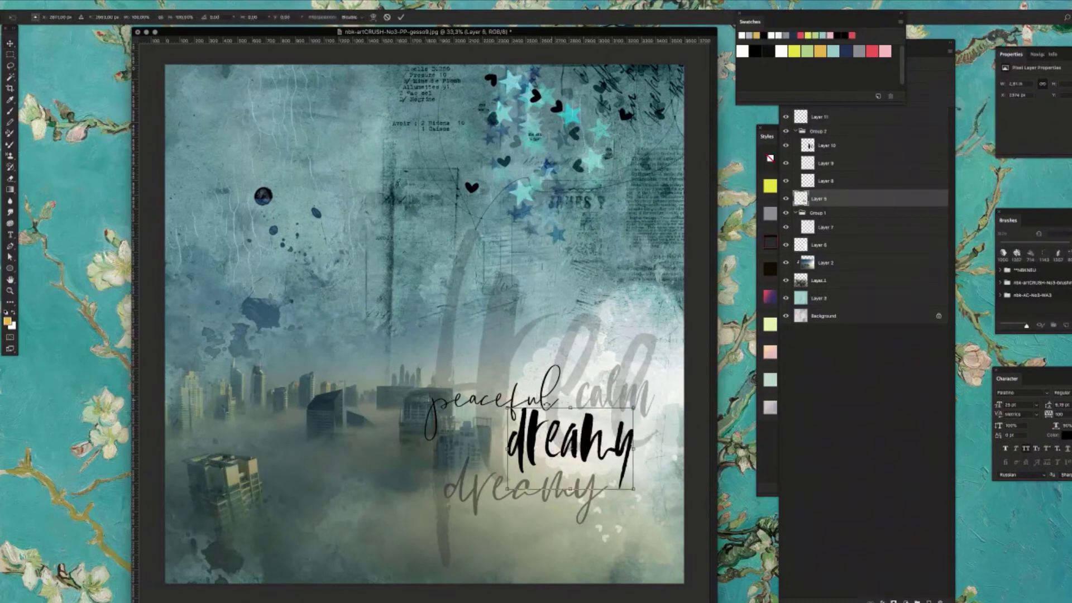
{"action": "left_click_drag", "start_coordinate": [507, 408], "coordinate": [531, 423]}
{"action": "key", "text": "Return"}
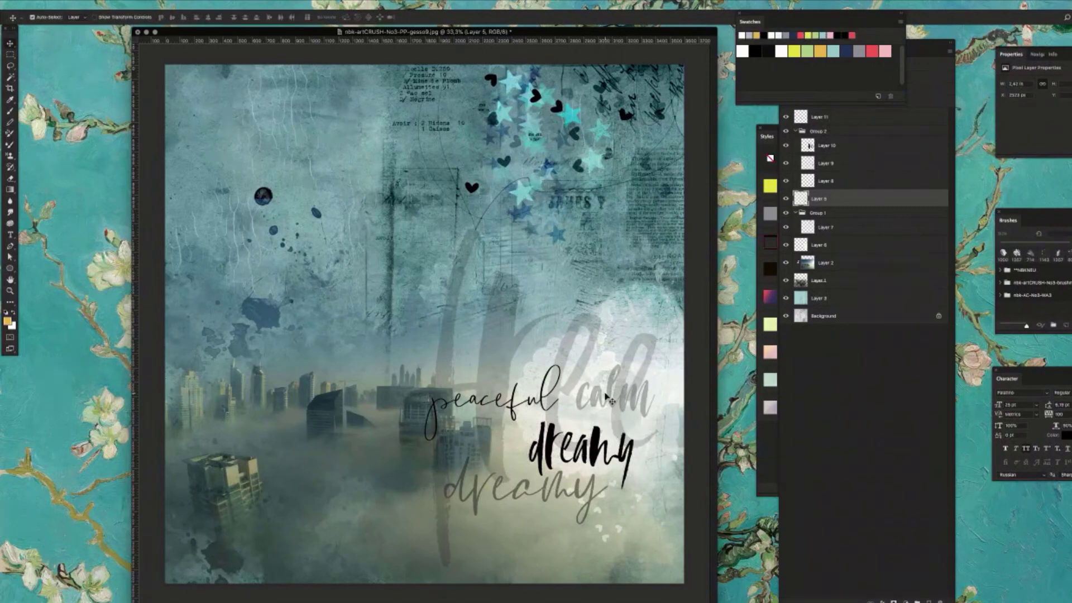
{"action": "left_click", "coordinate": [615, 392]}
{"action": "left_click_drag", "start_coordinate": [604, 441], "coordinate": [596, 435]}
- Uncover the style swatches and recolor the black brush-lettered "dreamy" with the light aqua style
{"action": "left_click_drag", "start_coordinate": [932, 47], "coordinate": [1032, 49]}
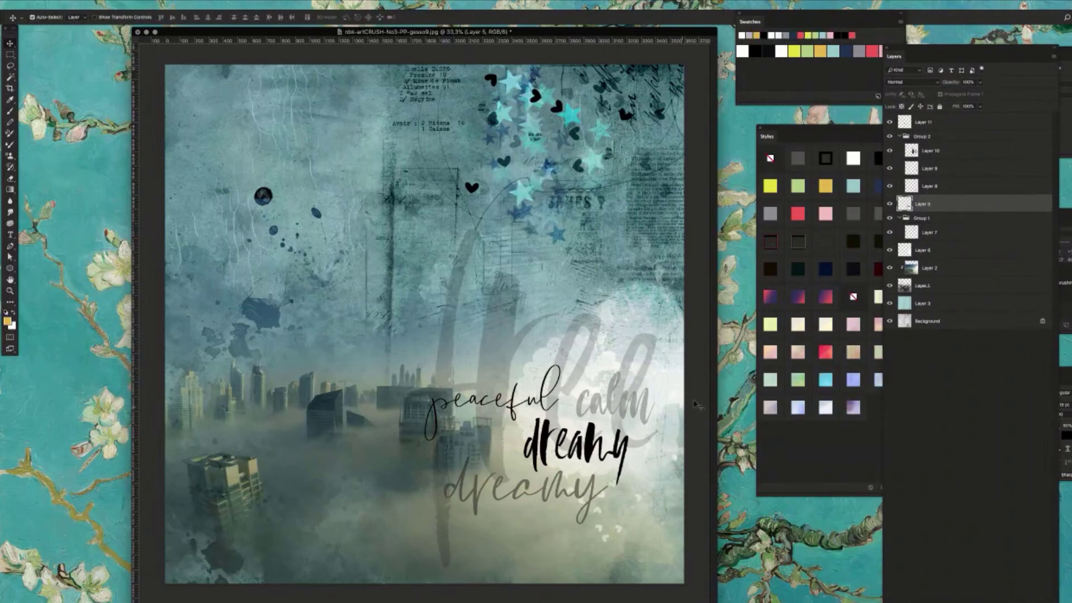
{"action": "left_click", "coordinate": [854, 160]}
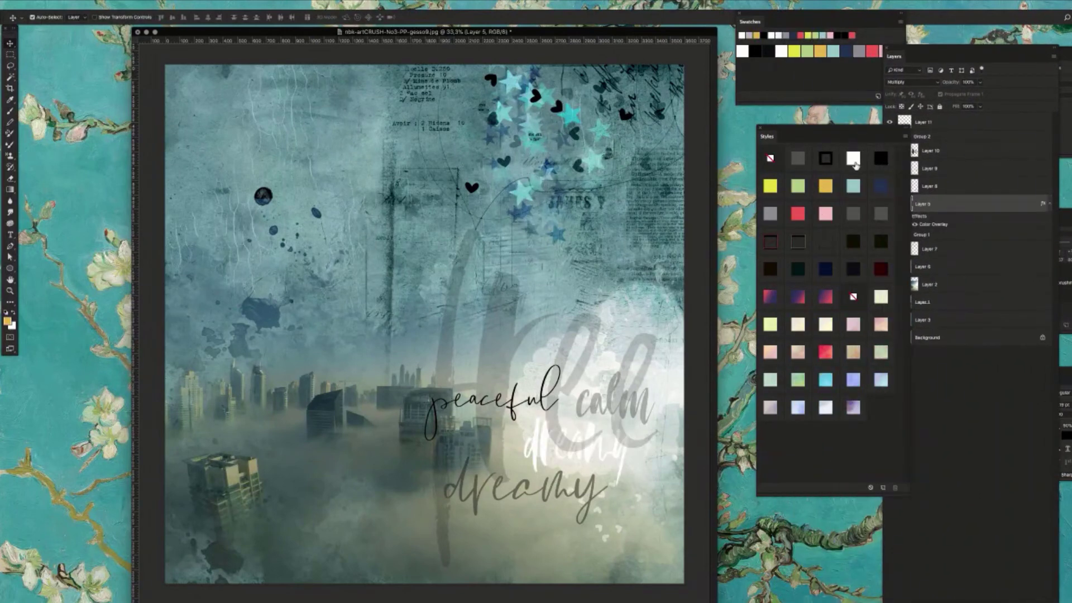
{"action": "left_click", "coordinate": [859, 186]}
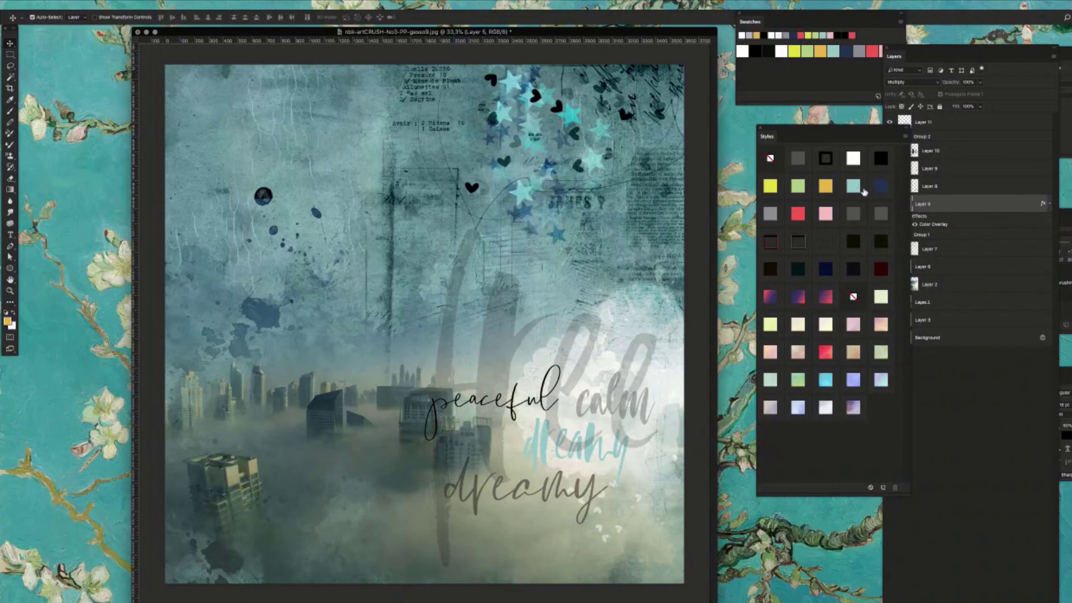
- Apply the dark blue style to "peaceful", shift it slightly toward "calm" and enlarge it a little so the two words meet
{"action": "left_click", "coordinate": [548, 404]}
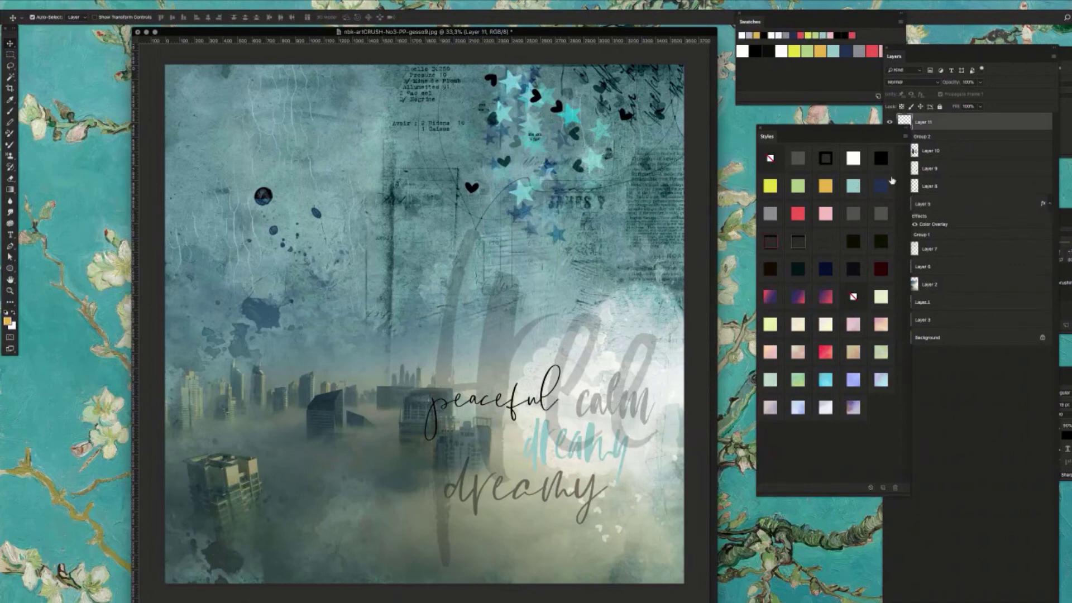
{"action": "left_click", "coordinate": [881, 188]}
{"action": "left_click_drag", "start_coordinate": [531, 403], "coordinate": [541, 409]}
{"action": "key", "text": "ctrl+t"}
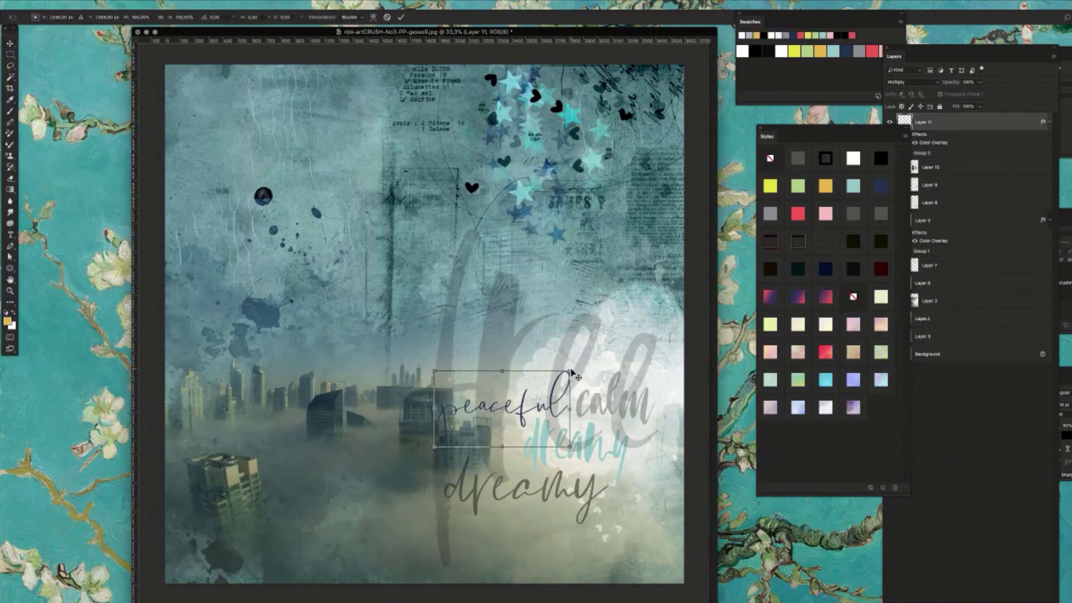
{"action": "left_click_drag", "start_coordinate": [580, 366], "coordinate": [559, 380]}
{"action": "key", "text": "Return"}
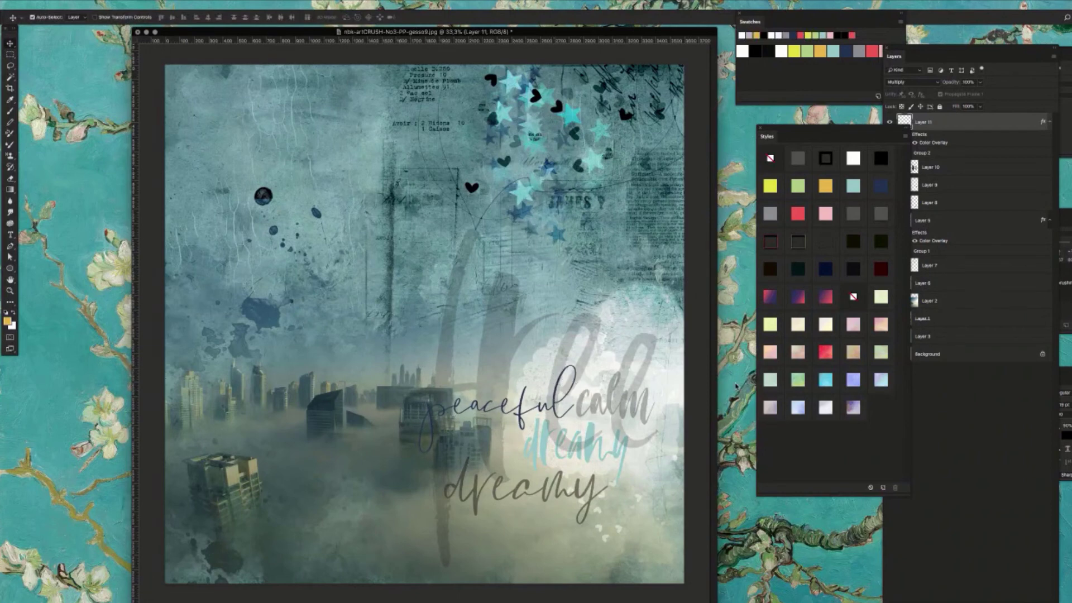
- Try the red, pink, gold and aqua styles on "peaceful", then return it to dark blue
{"action": "left_click", "coordinate": [798, 212]}
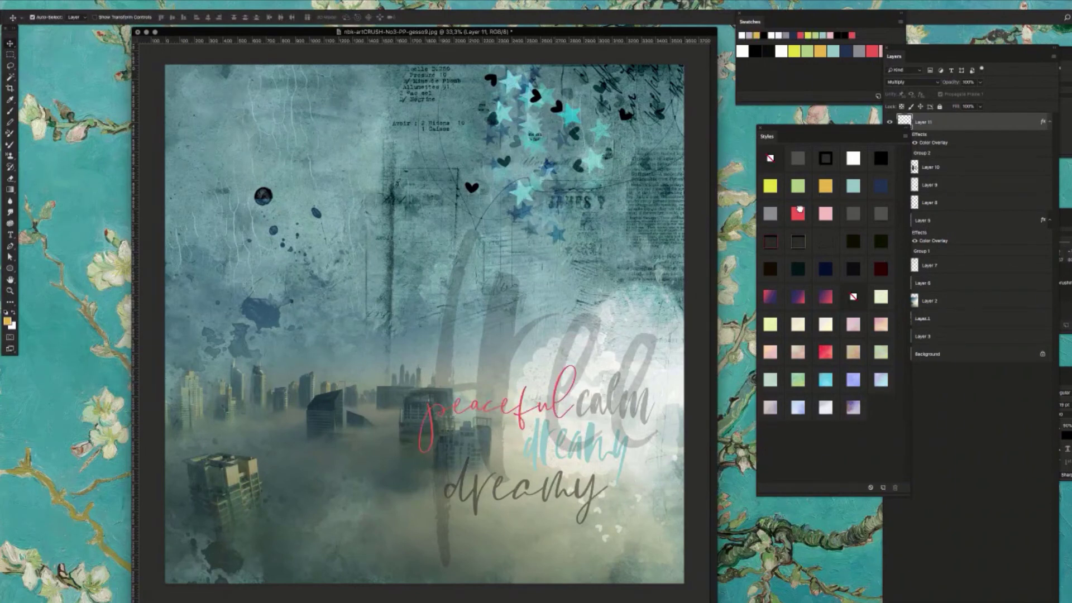
{"action": "left_click", "coordinate": [831, 211]}
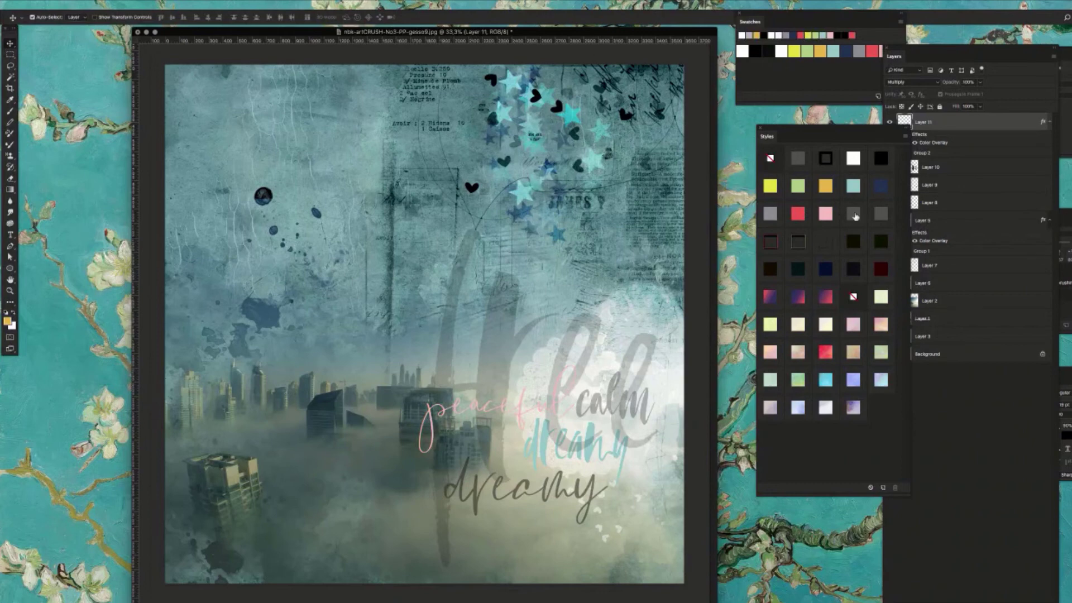
{"action": "left_click", "coordinate": [826, 184]}
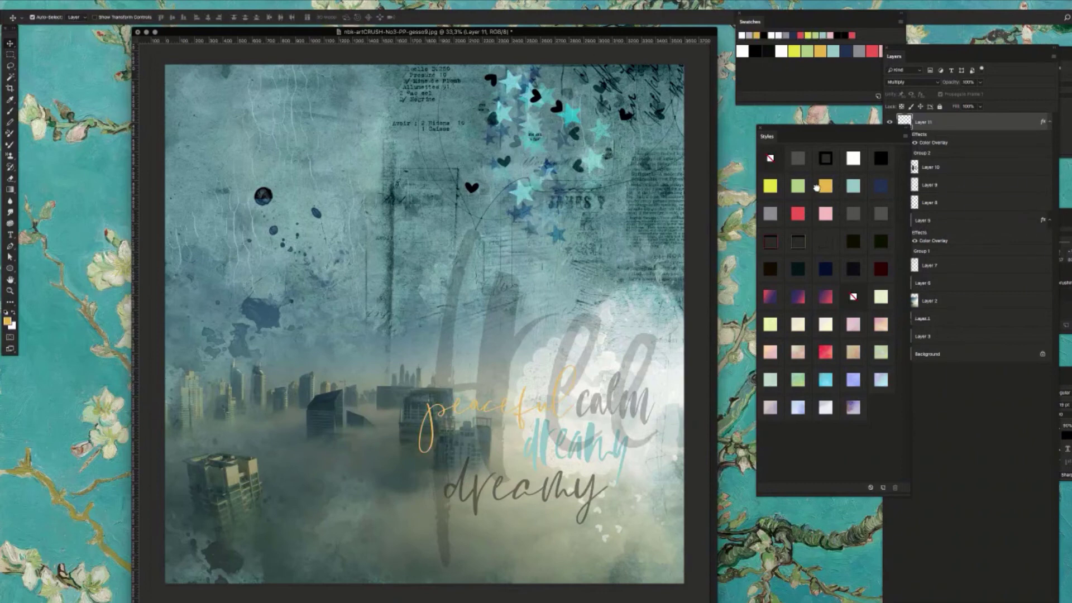
{"action": "left_click", "coordinate": [856, 186]}
{"action": "left_click", "coordinate": [878, 187]}
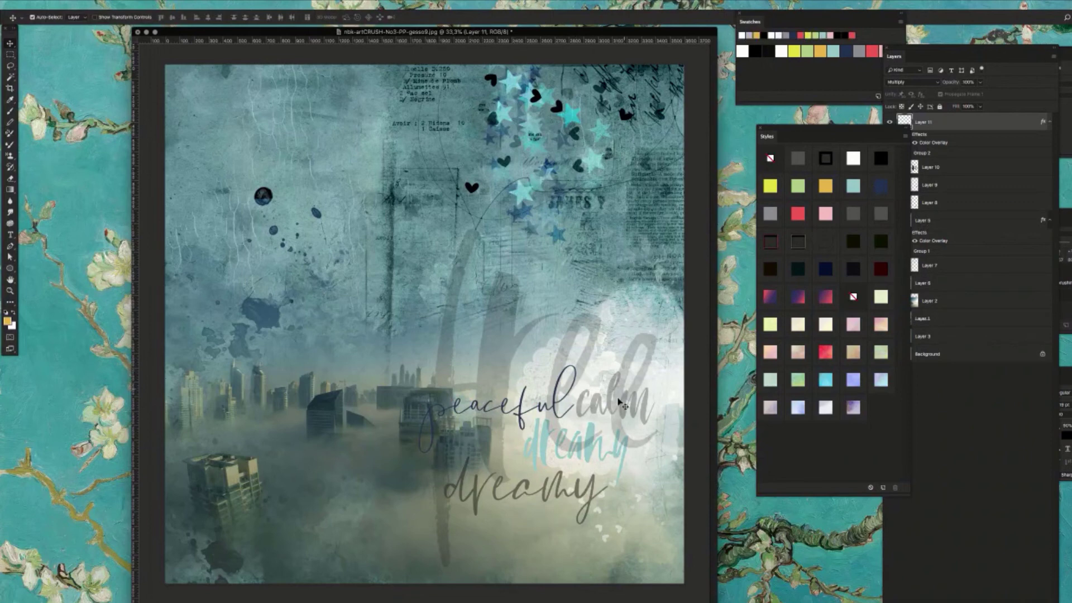
- Select the thin script "dreamy" at the bottom of the word cluster and give it the pale blue watercolor pattern style
{"action": "left_click", "coordinate": [32, 18]}
{"action": "left_click", "coordinate": [581, 491]}
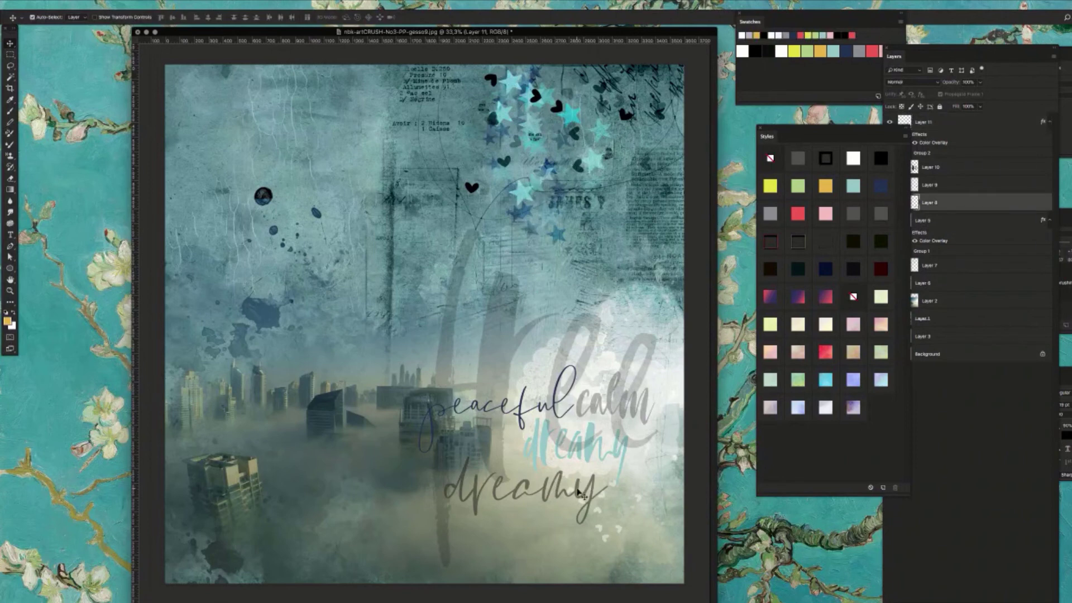
{"action": "left_click", "coordinate": [878, 381]}
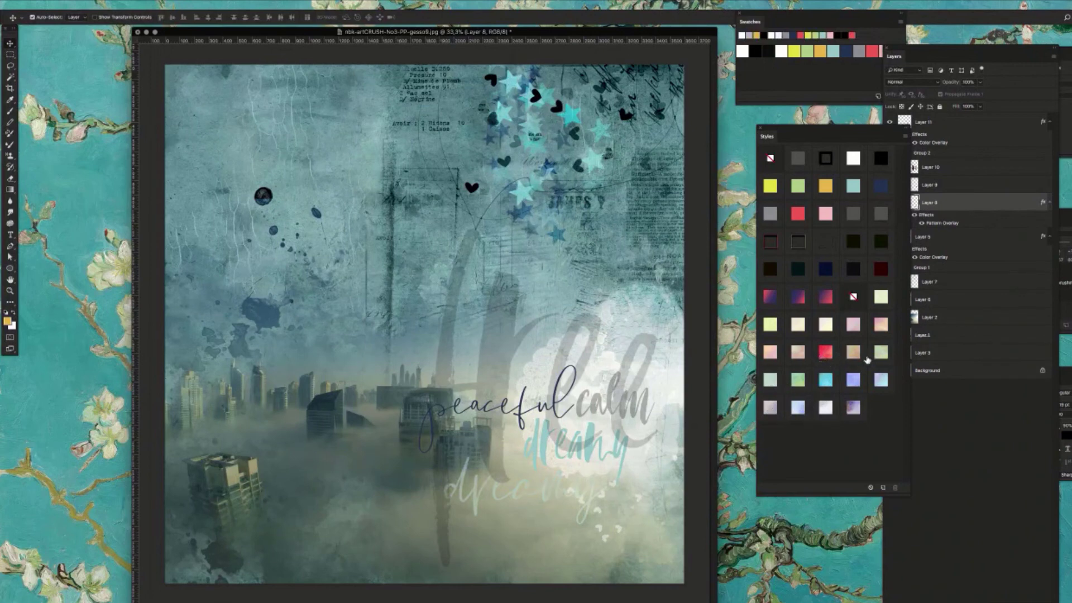
{"action": "left_click", "coordinate": [855, 377]}
{"action": "left_click", "coordinate": [826, 377]}
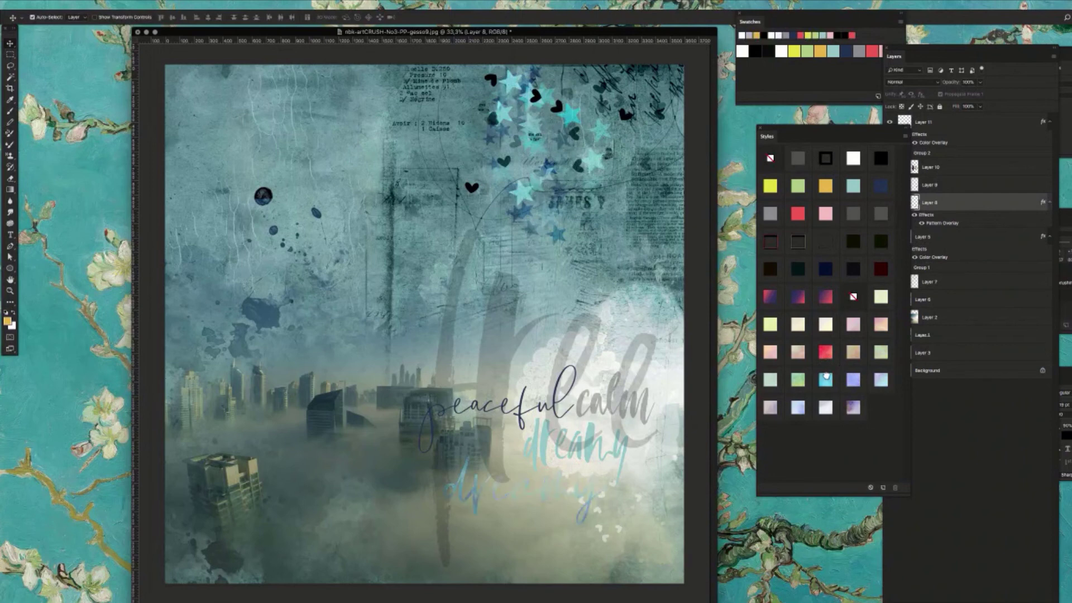
{"action": "left_click", "coordinate": [875, 380]}
{"action": "left_click", "coordinate": [769, 406]}
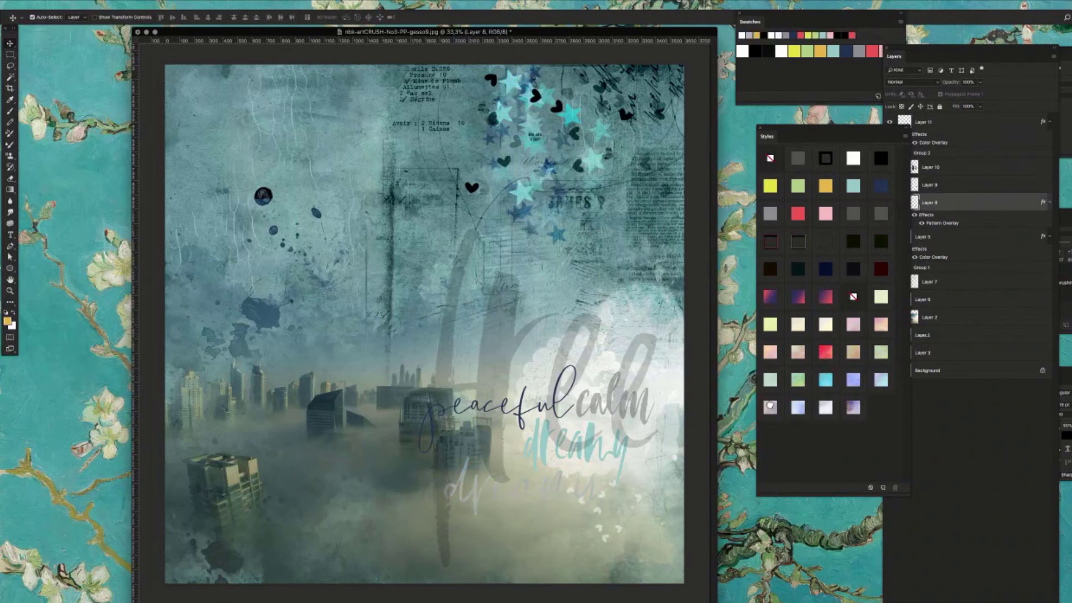
{"action": "left_click", "coordinate": [799, 406]}
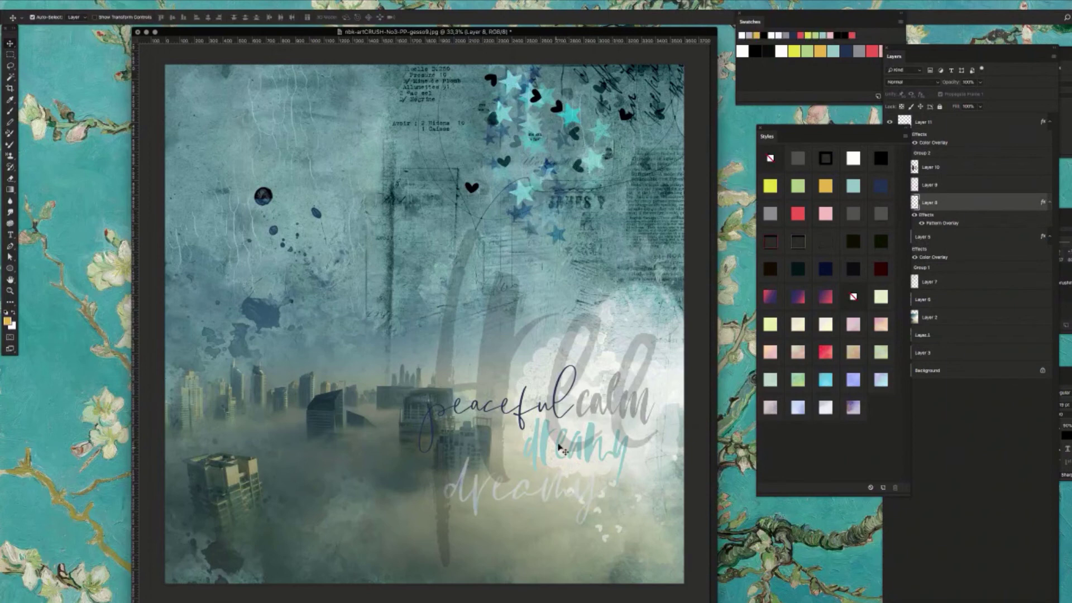
- Try a pale watercolor pattern style on the large "free" word at higher opacity, then clear the style
{"action": "left_click", "coordinate": [505, 353]}
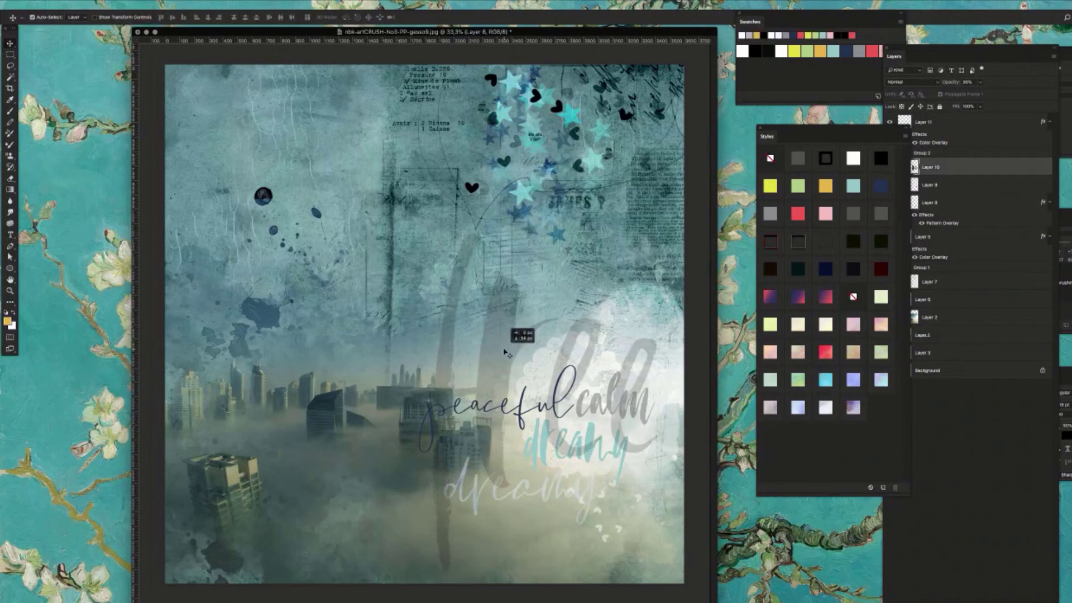
{"action": "left_click", "coordinate": [774, 408]}
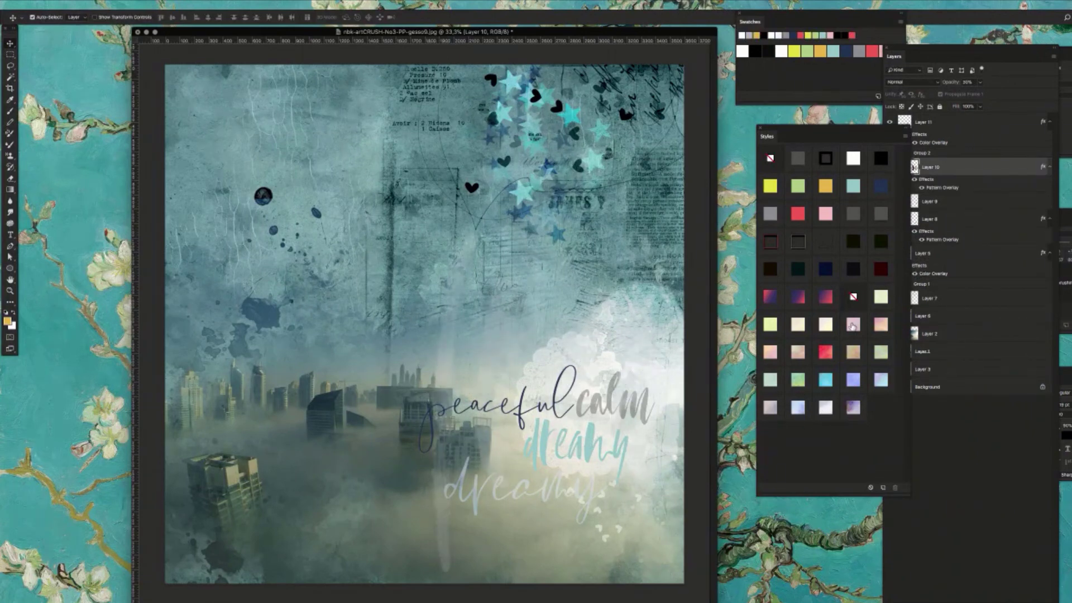
{"action": "left_click", "coordinate": [980, 82]}
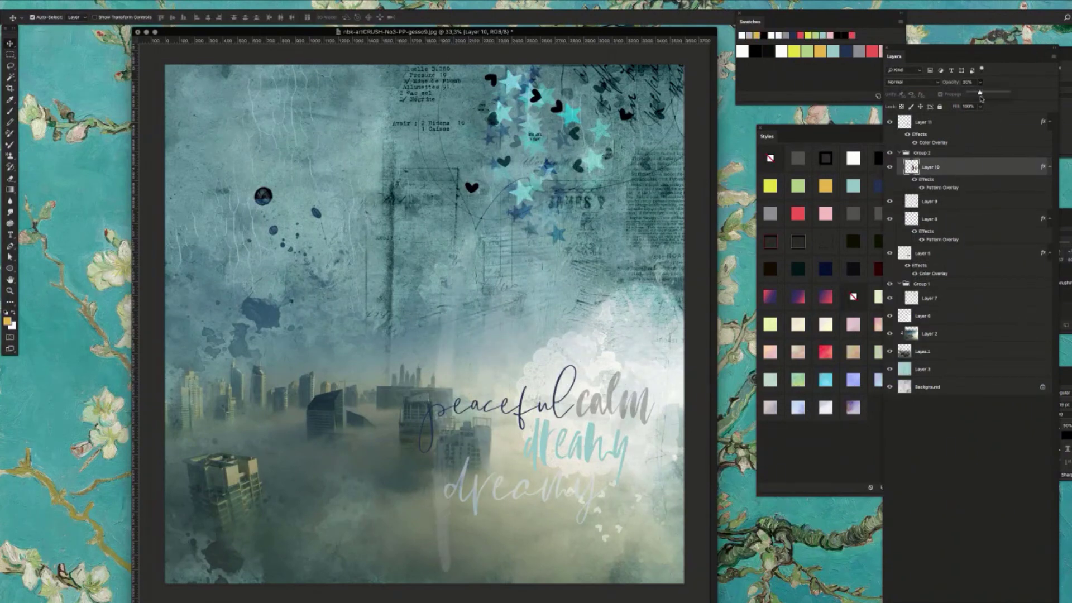
{"action": "left_click_drag", "start_coordinate": [993, 94], "coordinate": [1002, 94]}
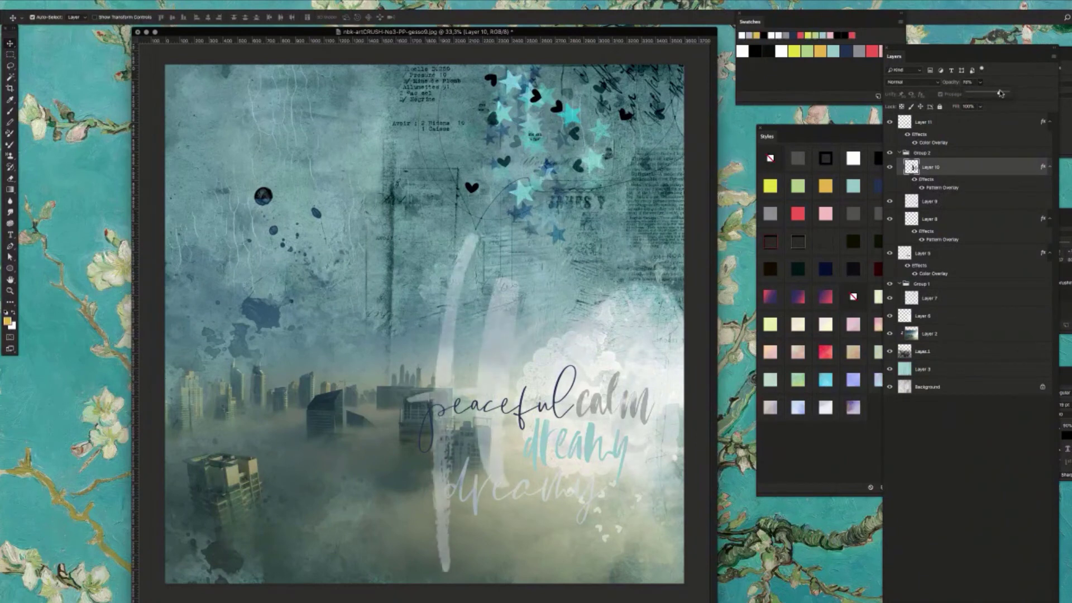
{"action": "left_click", "coordinate": [770, 161]}
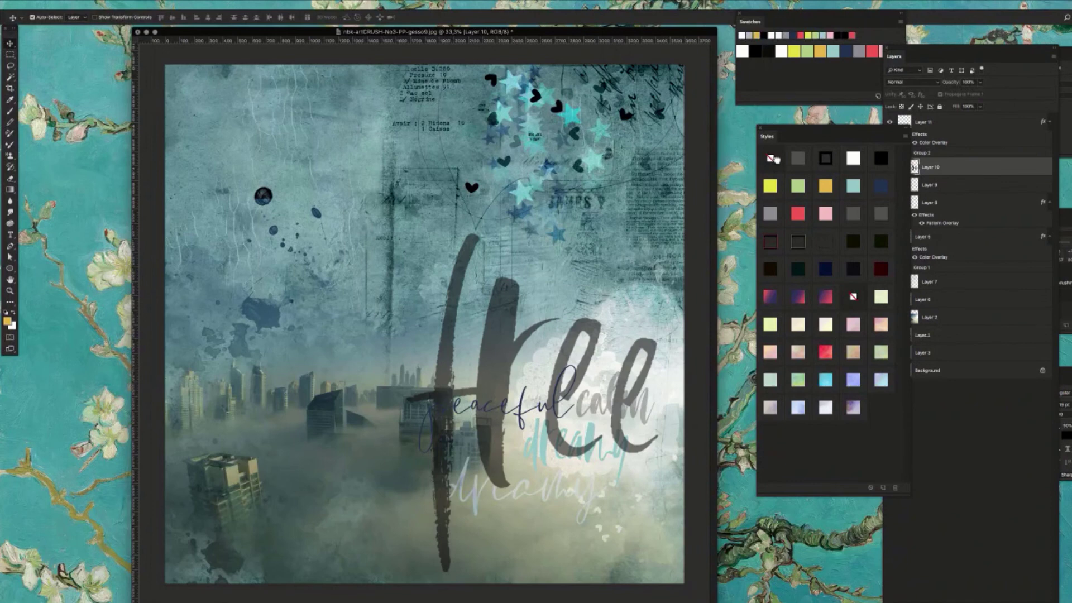
- Lower the opacity of the large "free" word to about 34% so it fades behind the smaller words
{"action": "left_click", "coordinate": [983, 83]}
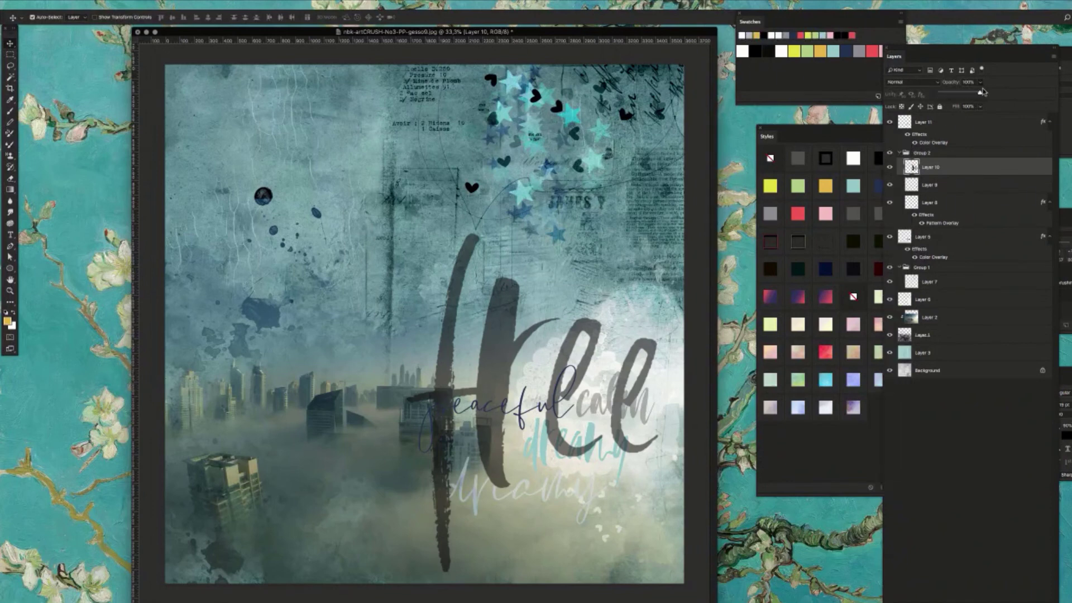
{"action": "mouse_move", "coordinate": [982, 94]}
{"action": "left_mouse_down"}
{"action": "mouse_move", "coordinate": [948, 94]}
{"action": "mouse_move", "coordinate": [957, 94]}
{"action": "left_mouse_up"}
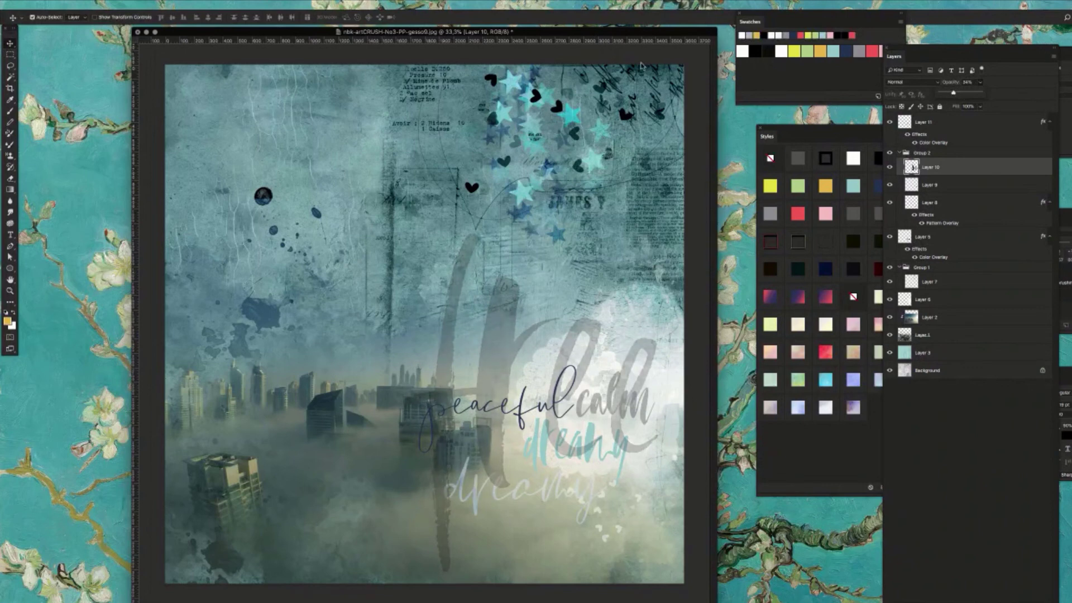
{"action": "left_click_drag", "start_coordinate": [624, 36], "coordinate": [647, 30]}
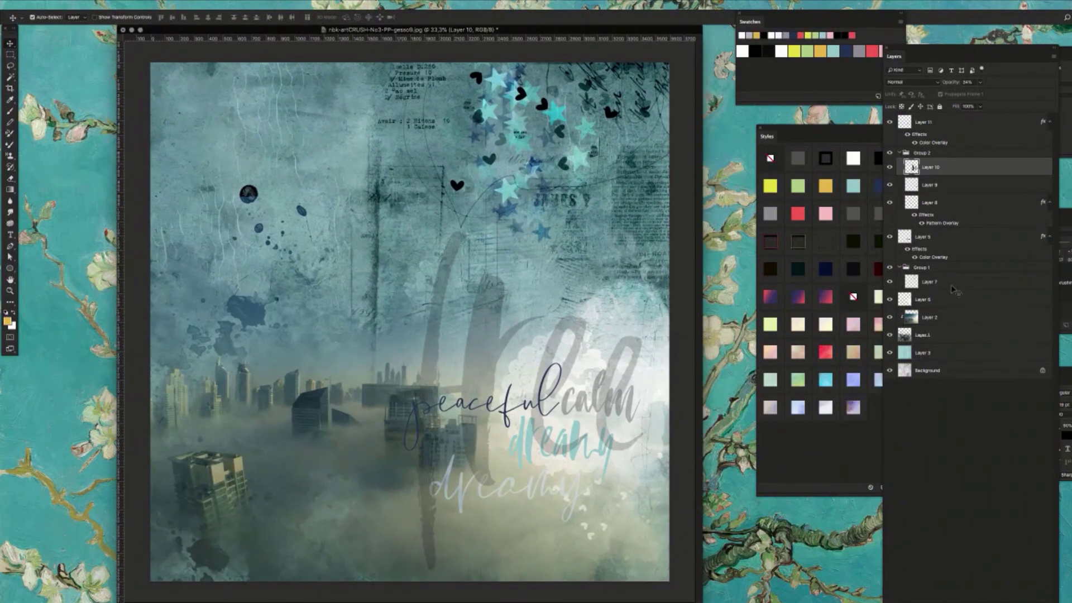
- Reposition the Overlay-blended white patch behind the word cluster and reduce its opacity
{"action": "left_click", "coordinate": [670, 378]}
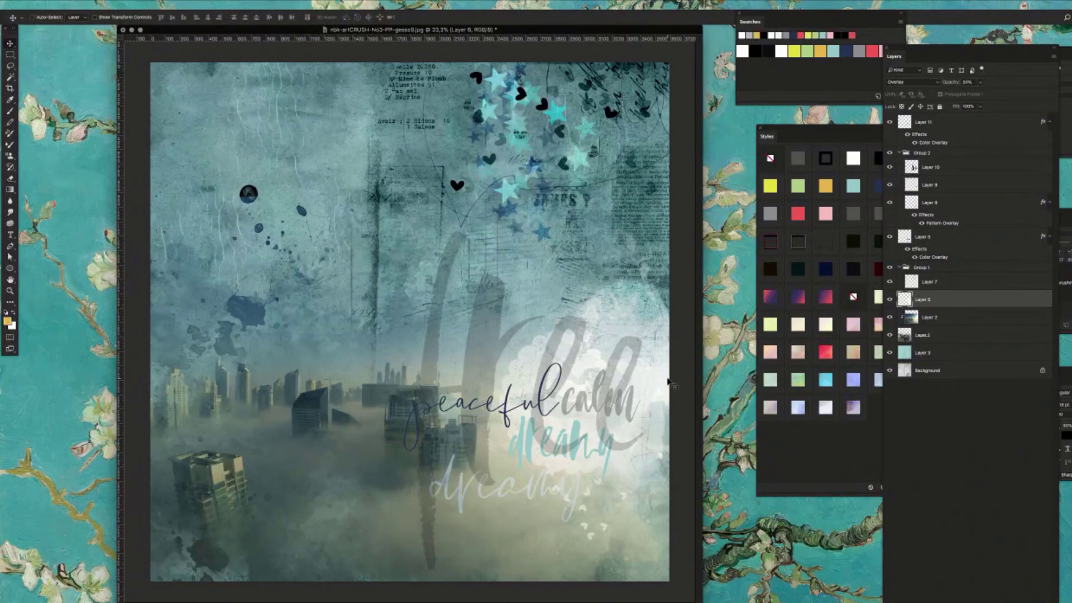
{"action": "key", "text": "ctrl+t"}
{"action": "left_click_drag", "start_coordinate": [669, 380], "coordinate": [628, 370]}
{"action": "key", "text": "Return"}
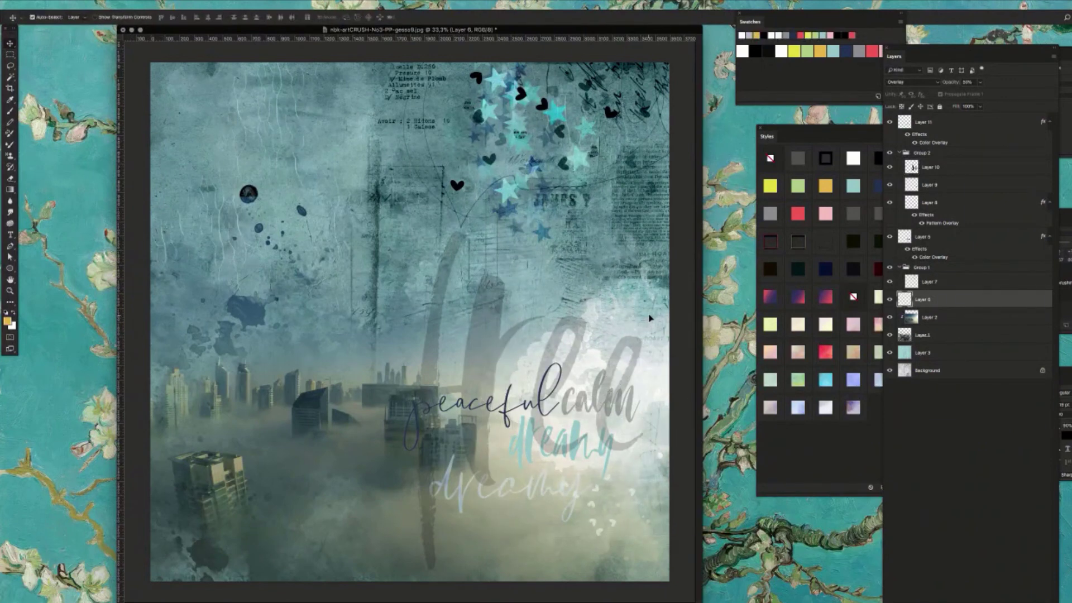
{"action": "key", "text": "3"}
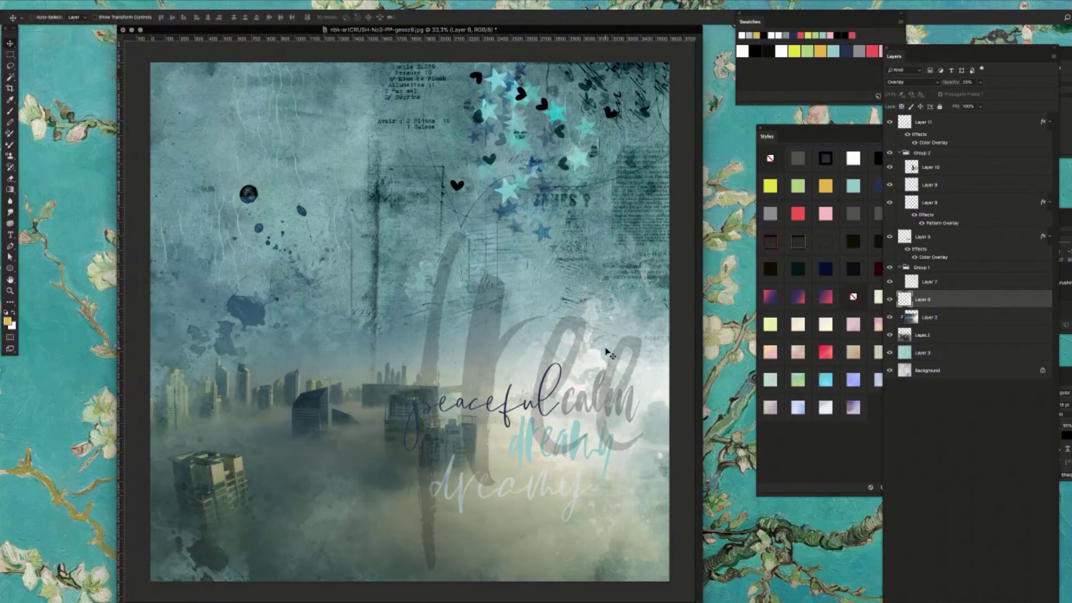
{"action": "left_click_drag", "start_coordinate": [611, 355], "coordinate": [594, 336]}
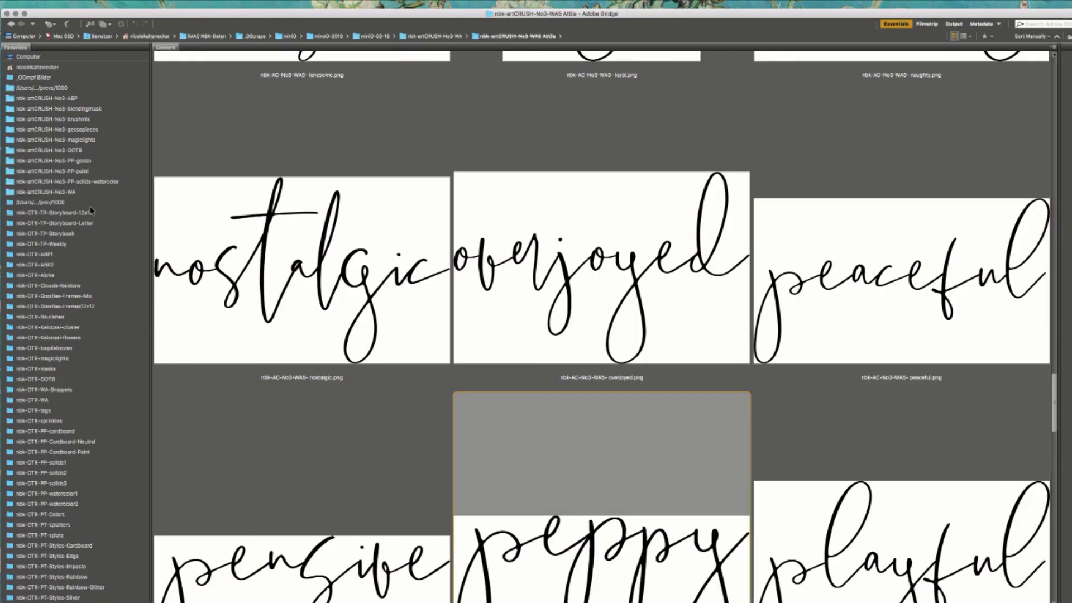
- Switch to Bridge, browse the nbk-artCRUSH-No3-gessopieces folder and open nbk-artCRUSH-No3-gessopieces14.png
{"action": "left_click", "coordinate": [83, 129]}
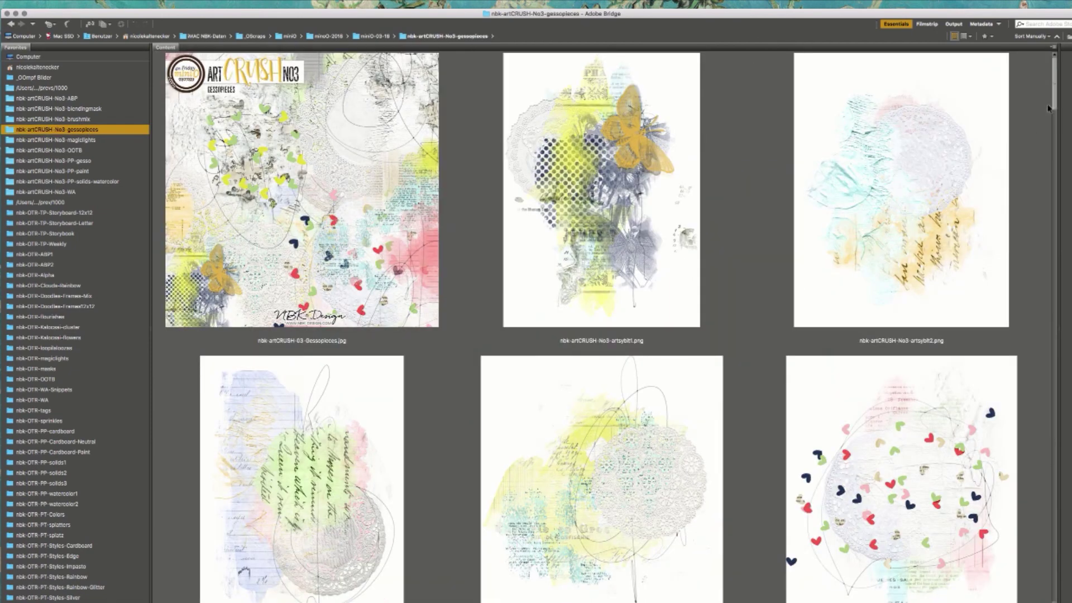
{"action": "left_click_drag", "start_coordinate": [1054, 93], "coordinate": [989, 283]}
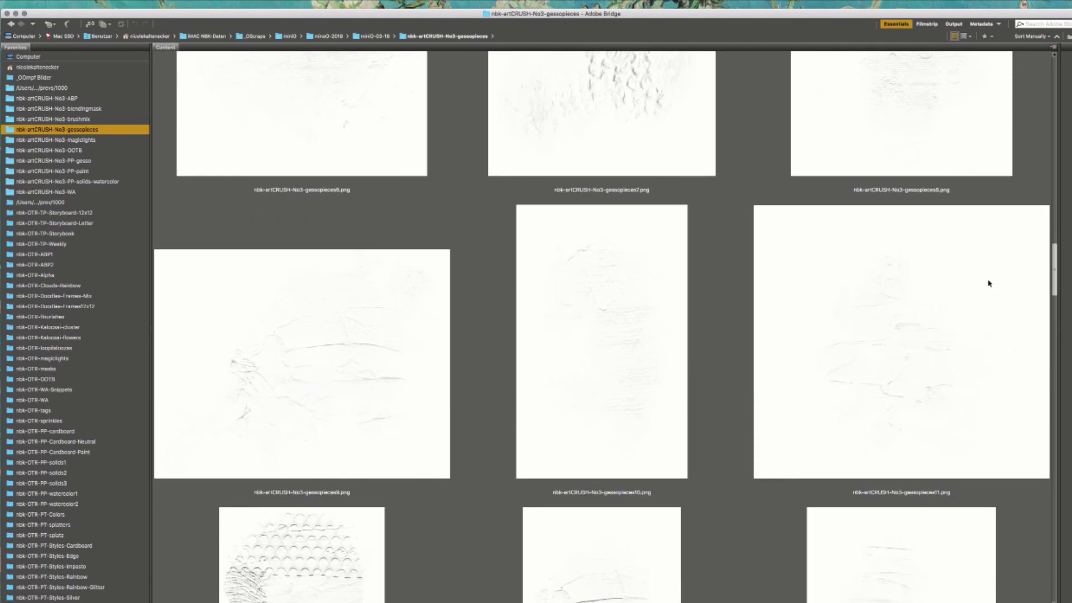
{"action": "scroll", "coordinate": [989, 283], "scroll_direction": "down", "scroll_amount": 5}
{"action": "scroll", "coordinate": [991, 307], "scroll_direction": "down", "scroll_amount": 7}
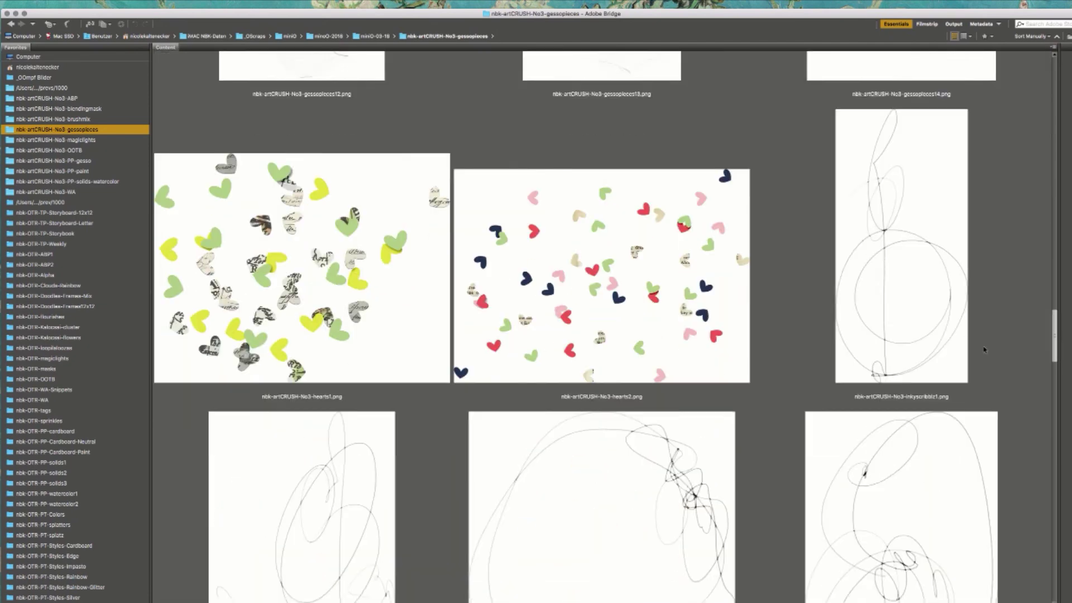
{"action": "double_click", "coordinate": [932, 72]}
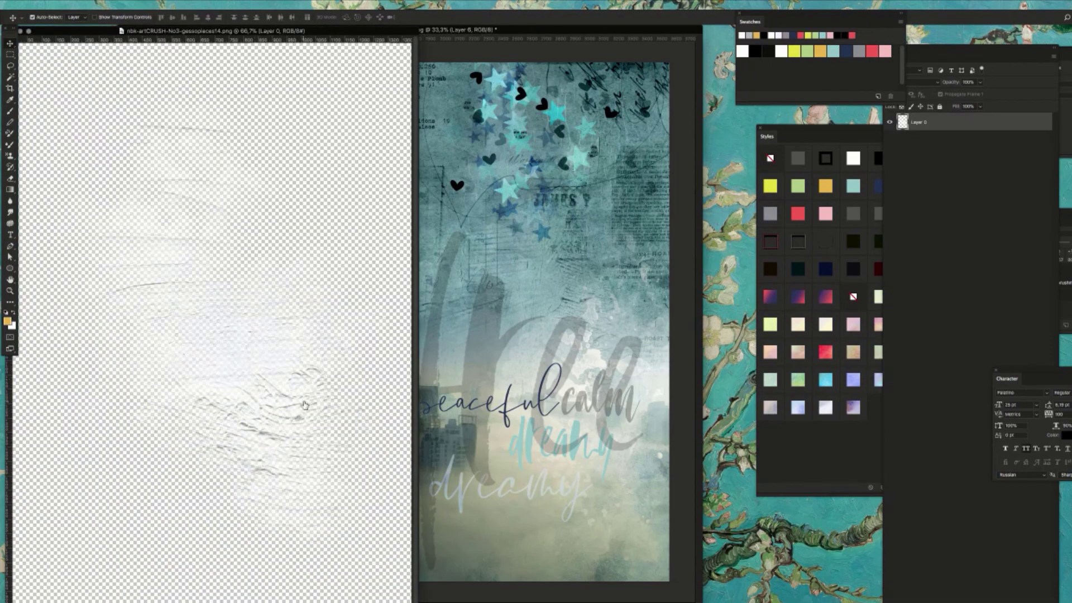
- Add the white gesso piece to the page near the right edge behind the words, and close its source file
{"action": "left_click_drag", "start_coordinate": [304, 405], "coordinate": [662, 338]}
{"action": "key", "text": "super"}
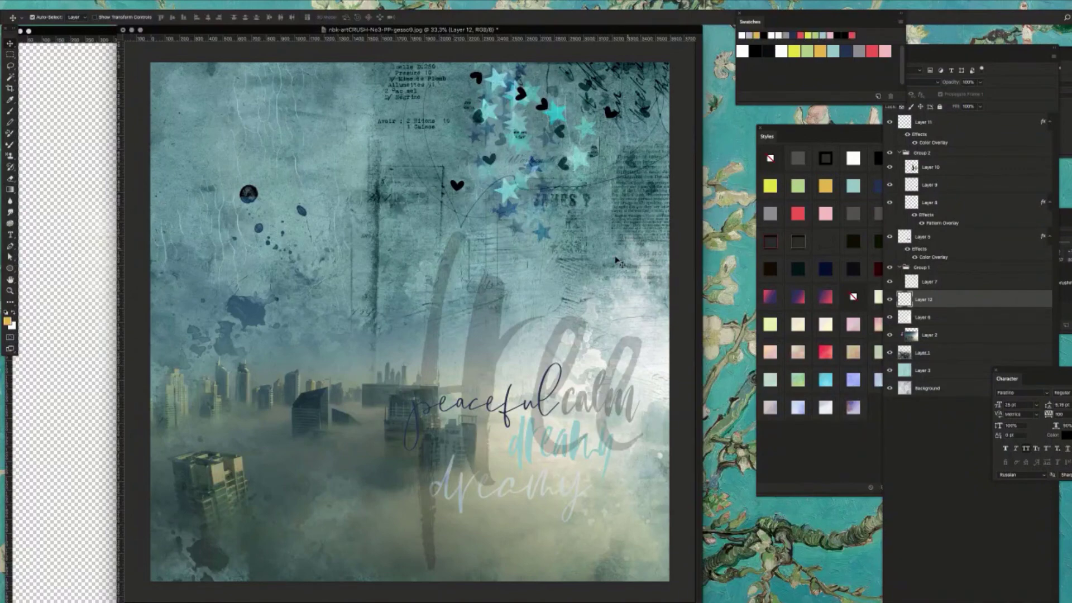
{"action": "left_click", "coordinate": [71, 287]}
{"action": "key", "text": "super+w"}
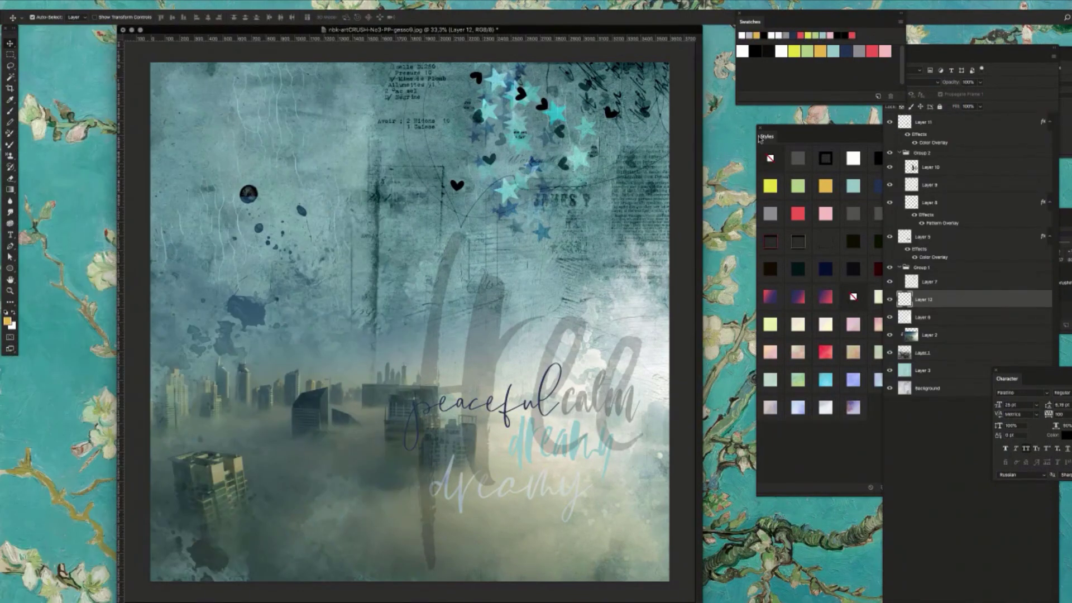
- Switch to Bridge, open nbk-artCRUSH-No3-inkyscribble5.png and copy the scribble onto the scrapbook page
{"action": "key", "text": "super+Tab"}
{"action": "left_click_drag", "start_coordinate": [1060, 308], "coordinate": [1037, 353]}
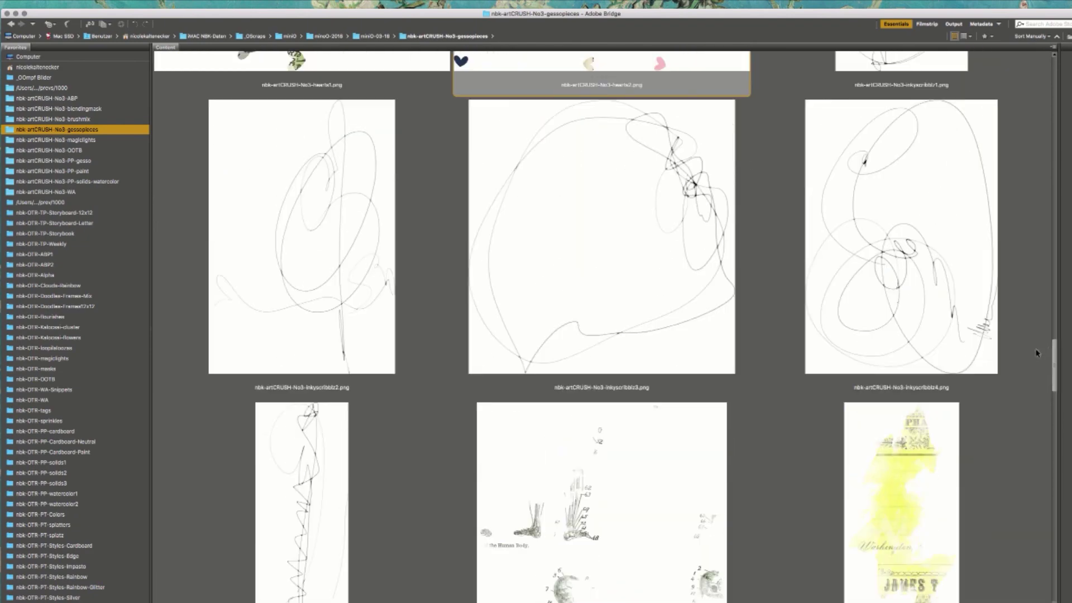
{"action": "double_click", "coordinate": [306, 463]}
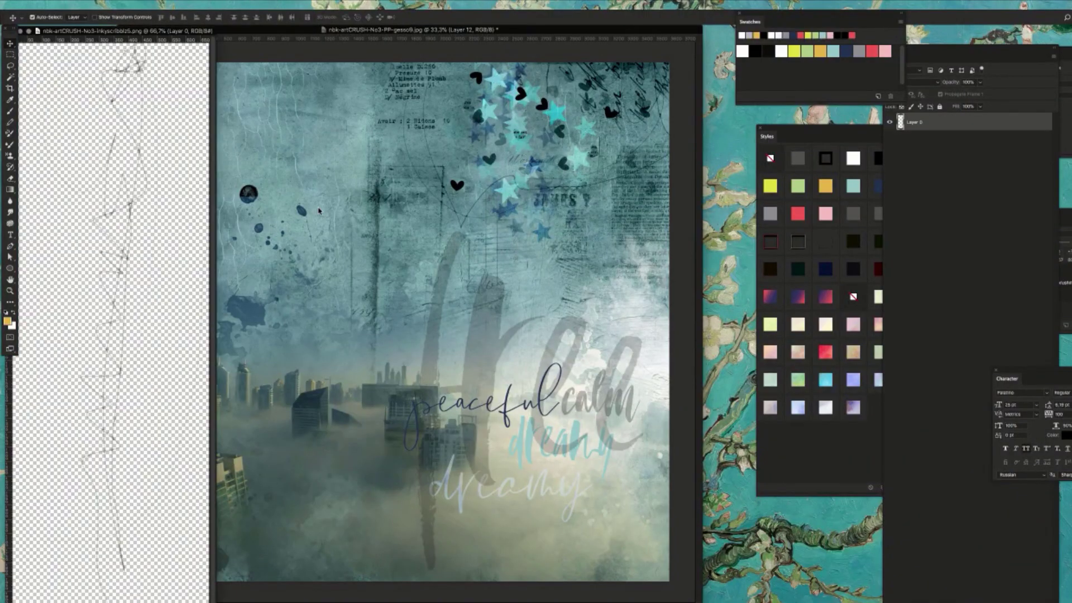
{"action": "left_click_drag", "start_coordinate": [124, 212], "coordinate": [470, 210]}
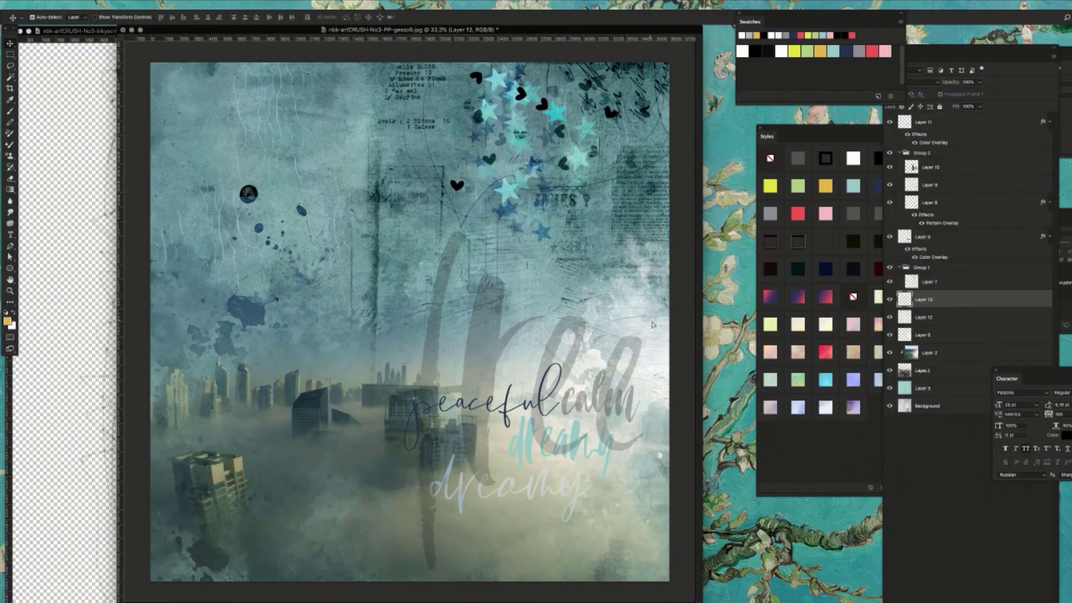
- Place the inky scribble along the page's upper left edge, recolor it with the white style and close its source file
{"action": "mouse_move", "coordinate": [488, 293]}
{"action": "left_mouse_down"}
{"action": "mouse_move", "coordinate": [511, 368]}
{"action": "mouse_move", "coordinate": [692, 376]}
{"action": "mouse_move", "coordinate": [170, 134]}
{"action": "mouse_move", "coordinate": [160, 146]}
{"action": "mouse_move", "coordinate": [168, 153]}
{"action": "left_mouse_up"}
{"action": "left_click", "coordinate": [858, 160]}
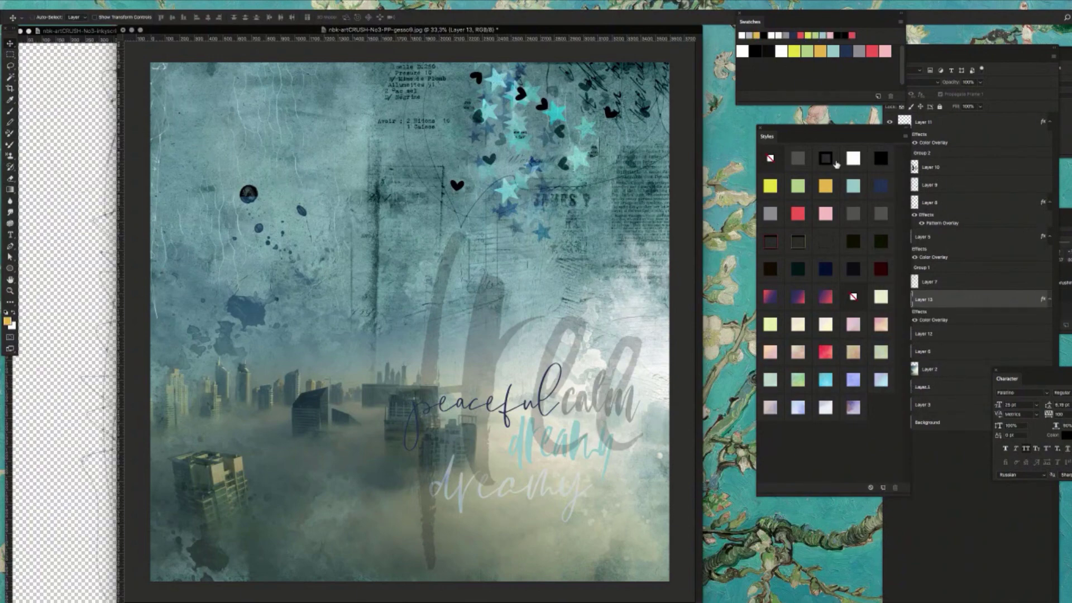
{"action": "left_click", "coordinate": [46, 317]}
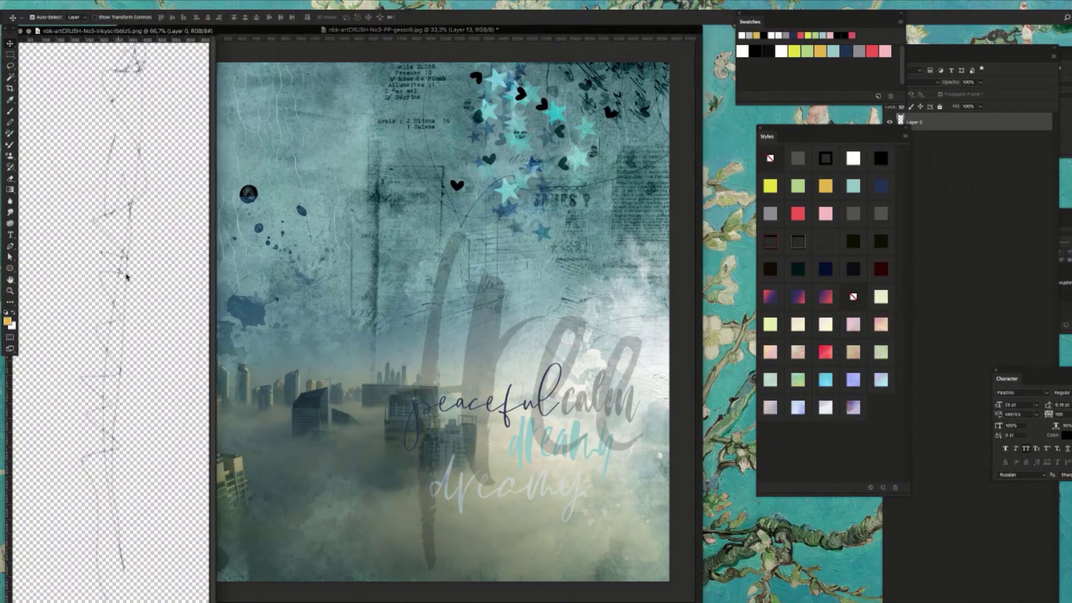
{"action": "key", "text": "super+w"}
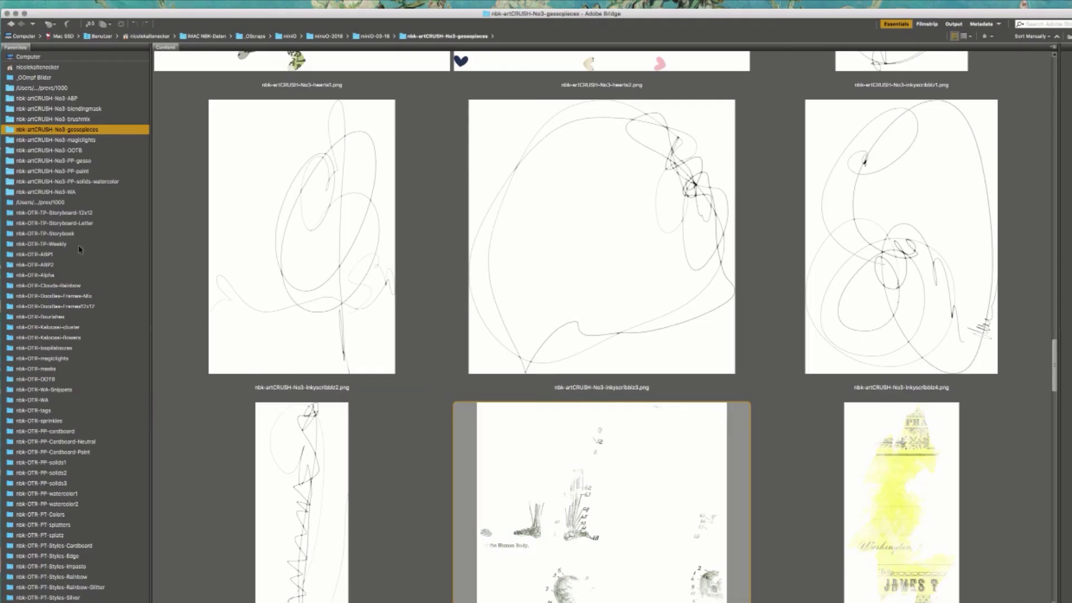
- Open the soft white and aqua glow from the nbk-artCRUSH-No3-magiclights folder and add it to the page
{"action": "left_click", "coordinate": [85, 140]}
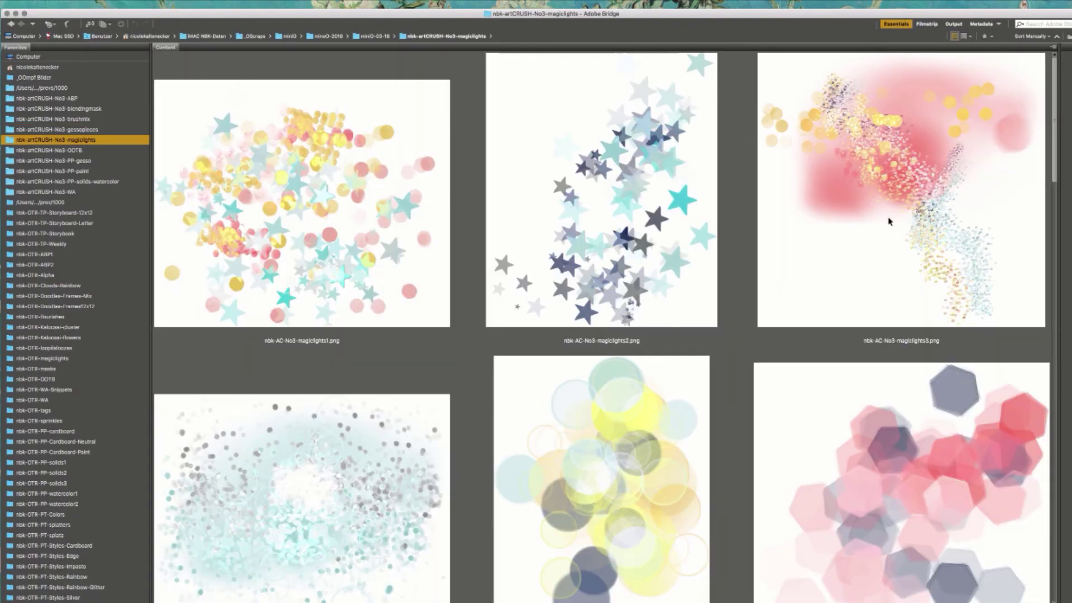
{"action": "left_click", "coordinate": [1049, 133]}
{"action": "left_click_drag", "start_coordinate": [1050, 133], "coordinate": [997, 287]}
{"action": "scroll", "coordinate": [983, 313], "scroll_direction": "down", "scroll_amount": 6}
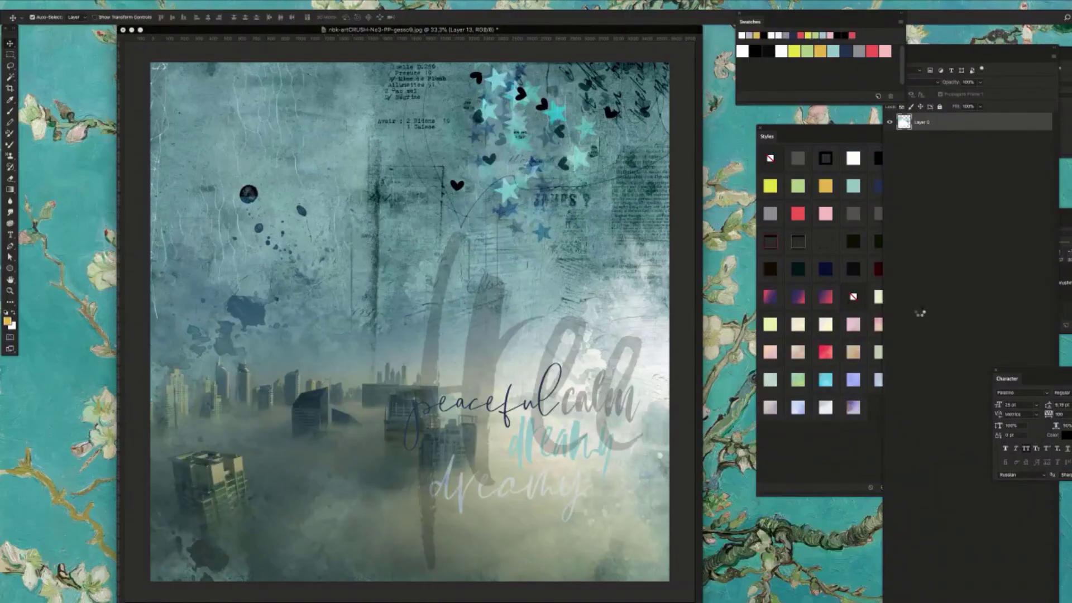
{"action": "left_click_drag", "start_coordinate": [474, 233], "coordinate": [490, 204]}
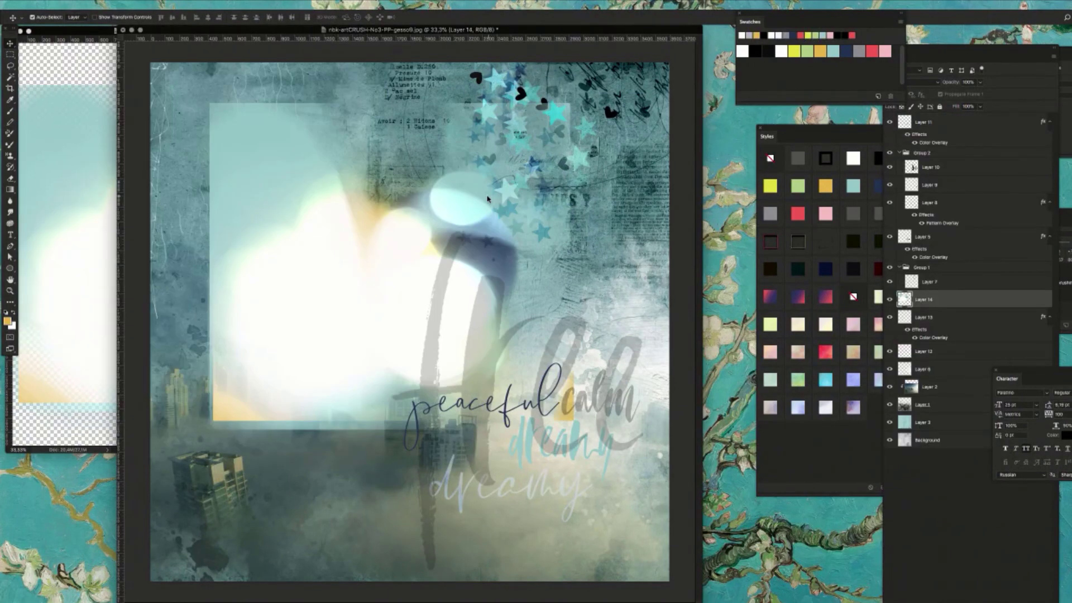
- Shift the glow layer toward the page's upper left and enlarge it to cover most of the page
{"action": "left_click_drag", "start_coordinate": [386, 242], "coordinate": [325, 217]}
{"action": "key", "text": "ctrl+t"}
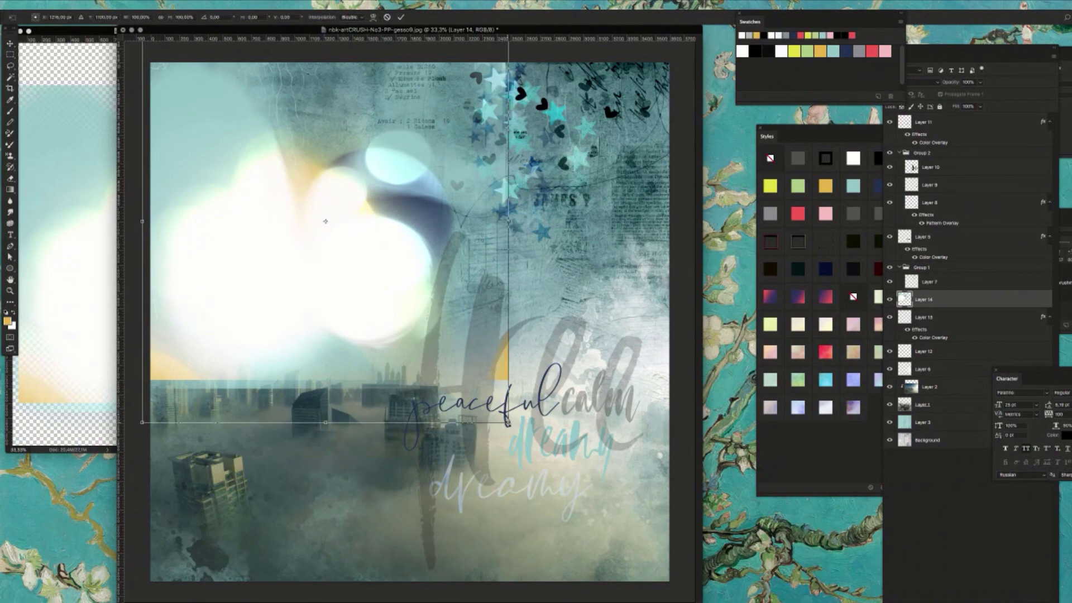
{"action": "left_click_drag", "start_coordinate": [507, 422], "coordinate": [716, 602]}
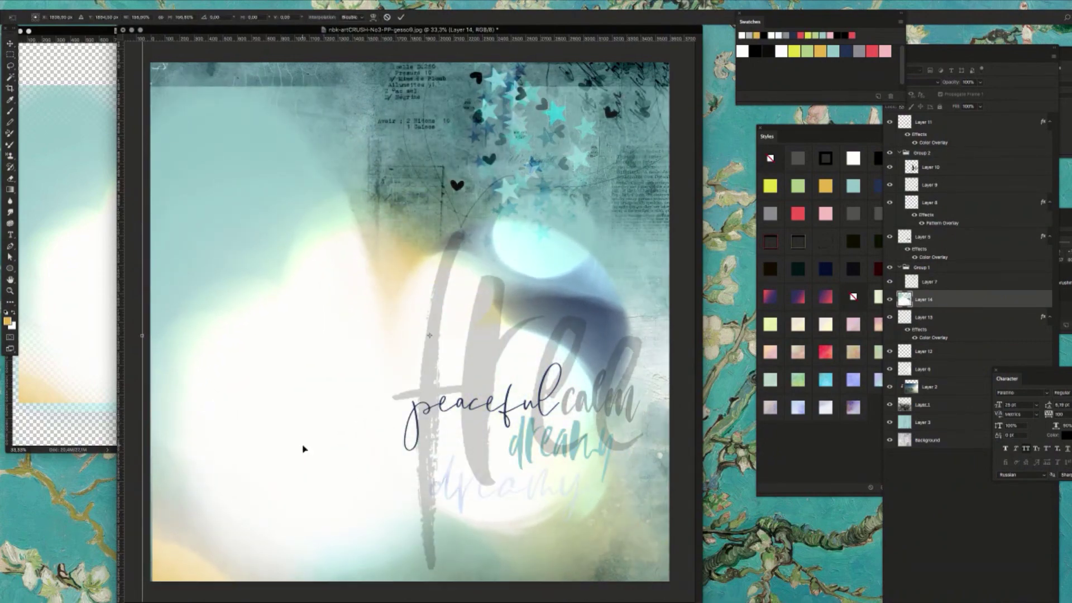
{"action": "key", "text": "Return"}
{"action": "mouse_move", "coordinate": [323, 423]}
{"action": "left_mouse_down"}
{"action": "mouse_move", "coordinate": [316, 397]}
{"action": "mouse_move", "coordinate": [316, 417]}
{"action": "left_mouse_up"}
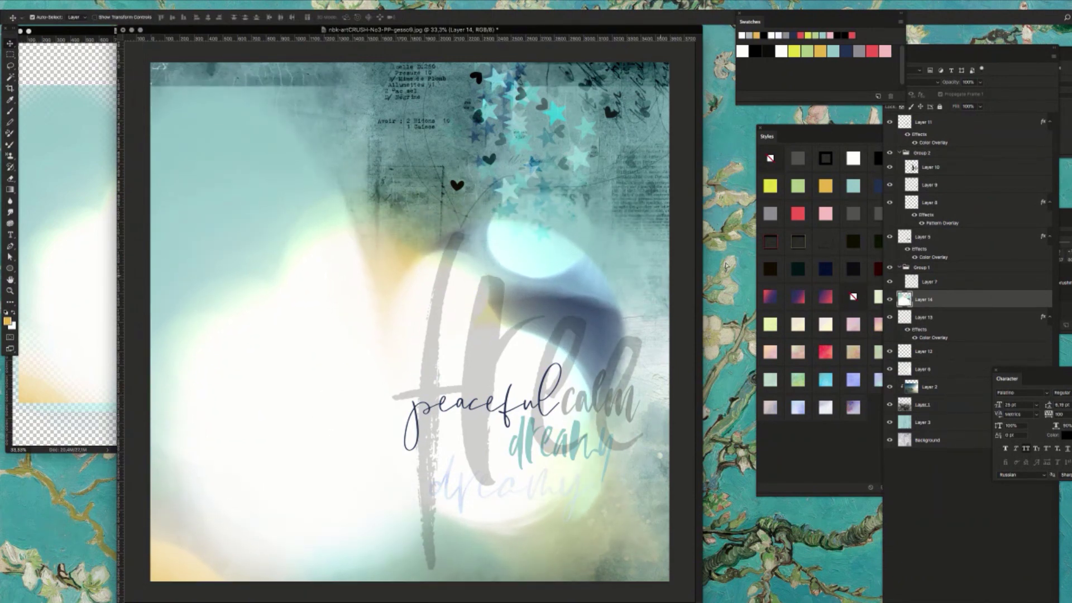
- Bring the glow layer to the top of the layer stack and set its blend mode to Multiply
{"action": "left_click", "coordinate": [963, 304]}
{"action": "key", "text": "ctrl+shift+bracketright"}
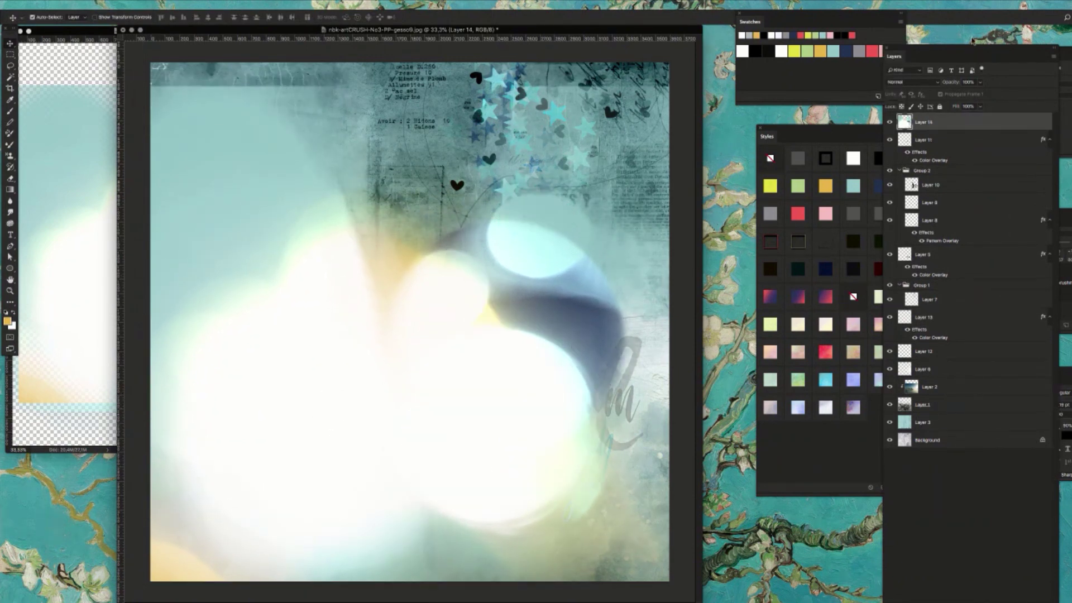
{"action": "left_click", "coordinate": [907, 82]}
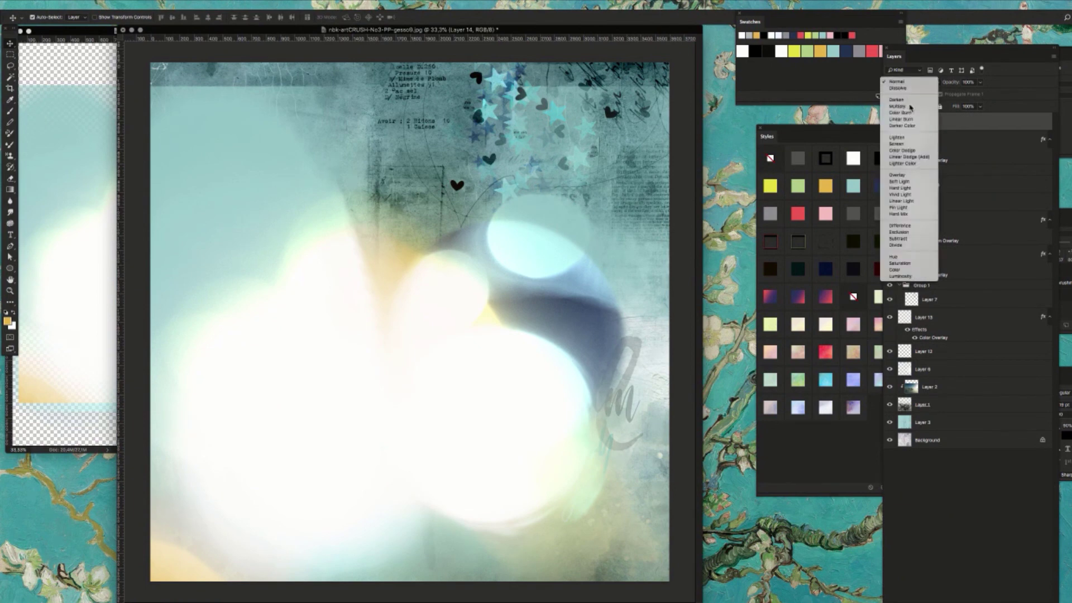
{"action": "left_click", "coordinate": [910, 105]}
- Enlarge the glow layer to about 105% so it extends farther beyond the page edges
{"action": "key", "text": "ctrl+t"}
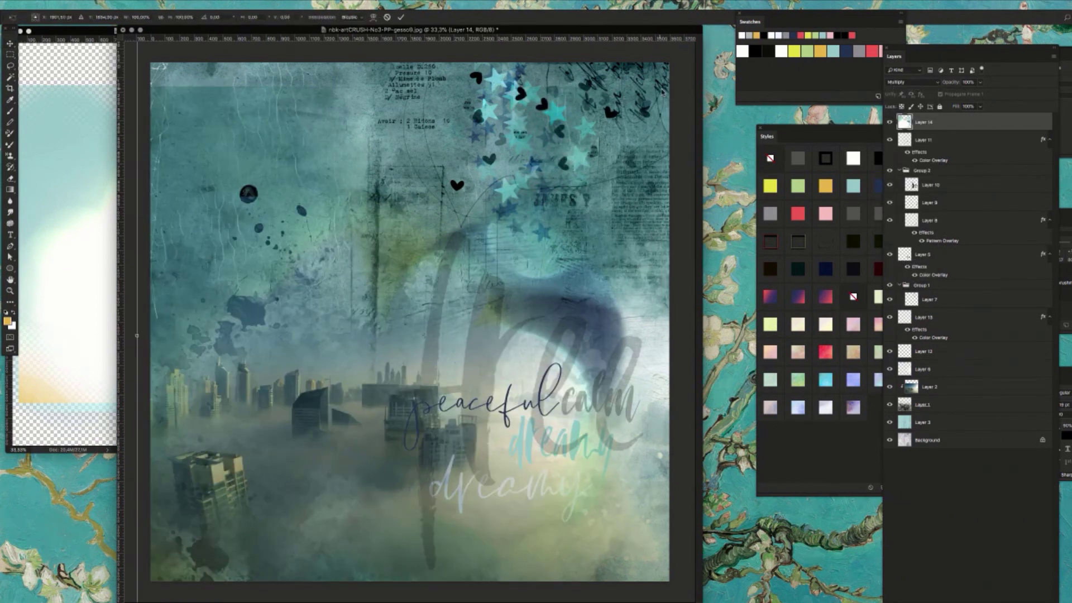
{"action": "key", "text": "ctrl+minus"}
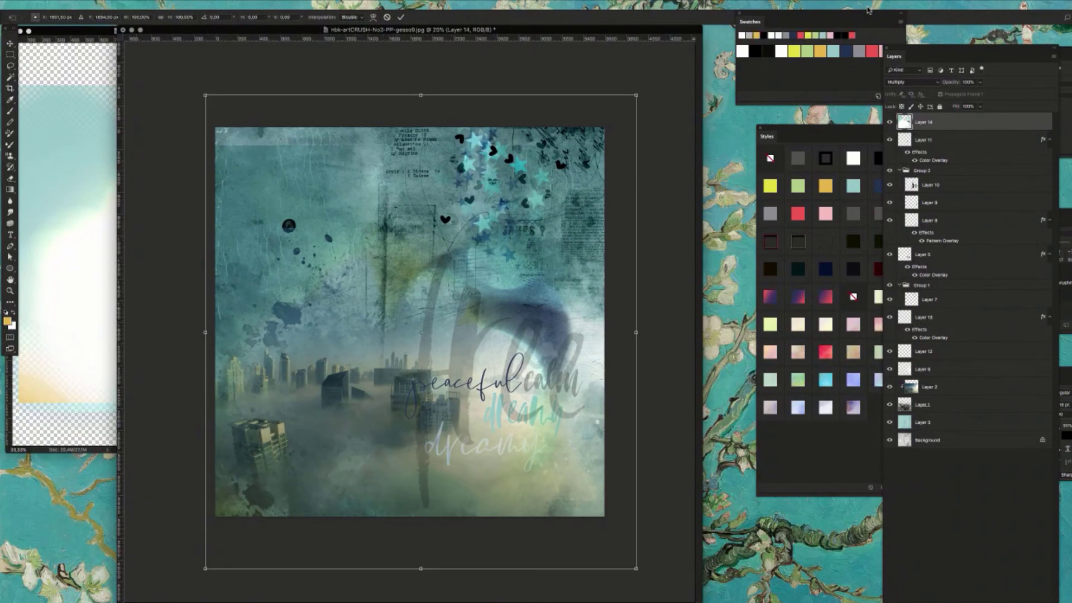
{"action": "left_click_drag", "start_coordinate": [638, 96], "coordinate": [656, 73]}
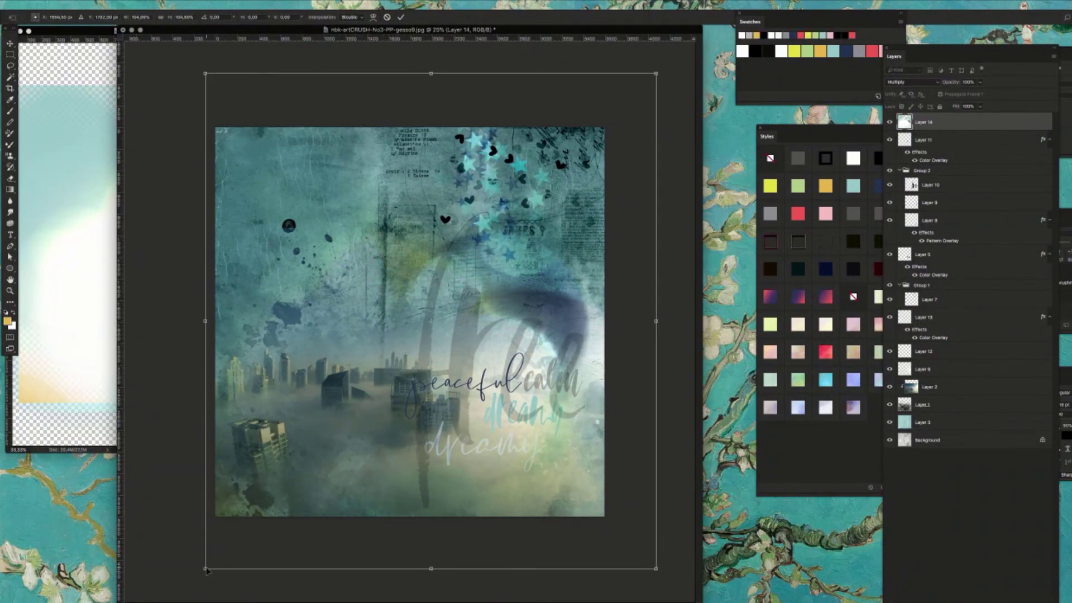
{"action": "left_click_drag", "start_coordinate": [206, 568], "coordinate": [203, 571]}
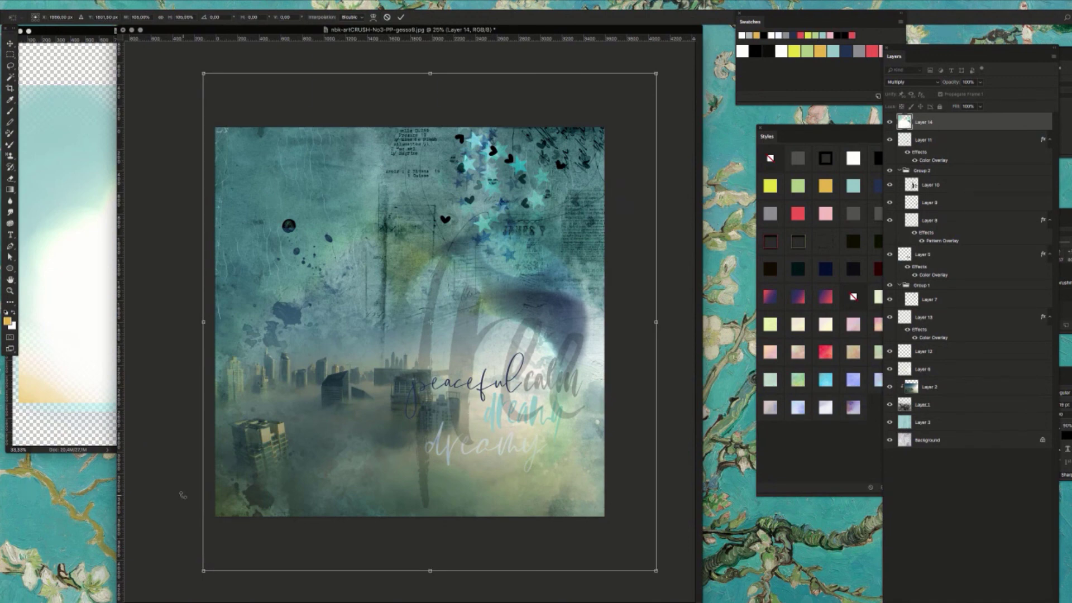
{"action": "key", "text": "Return"}
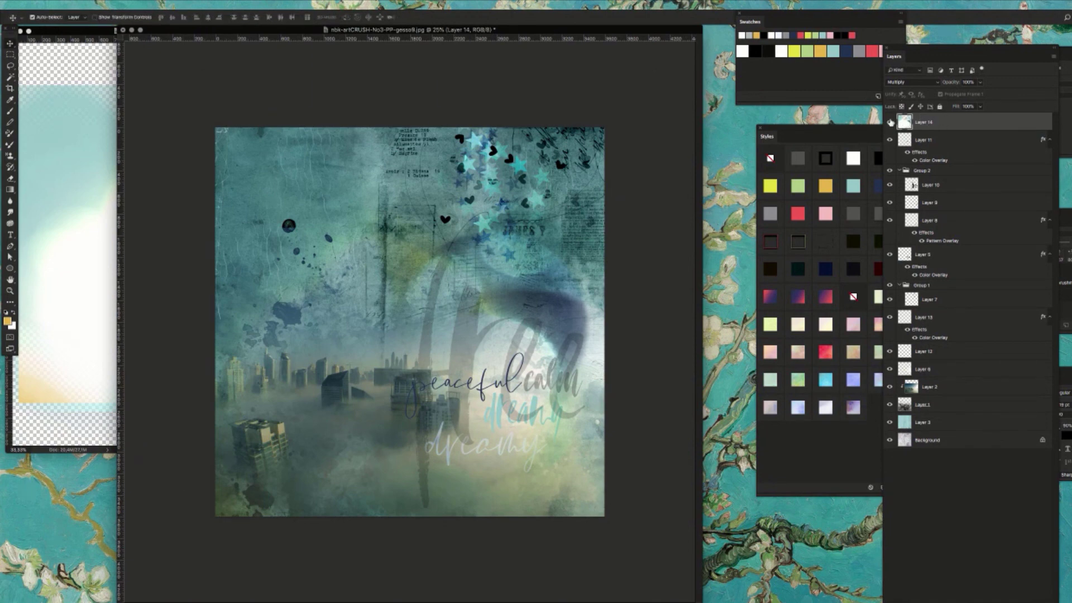
- Compare the page with and without the glow layer by toggling its visibility
{"action": "left_click", "coordinate": [890, 122]}
{"action": "left_click", "coordinate": [891, 122]}
{"action": "left_click", "coordinate": [892, 123]}
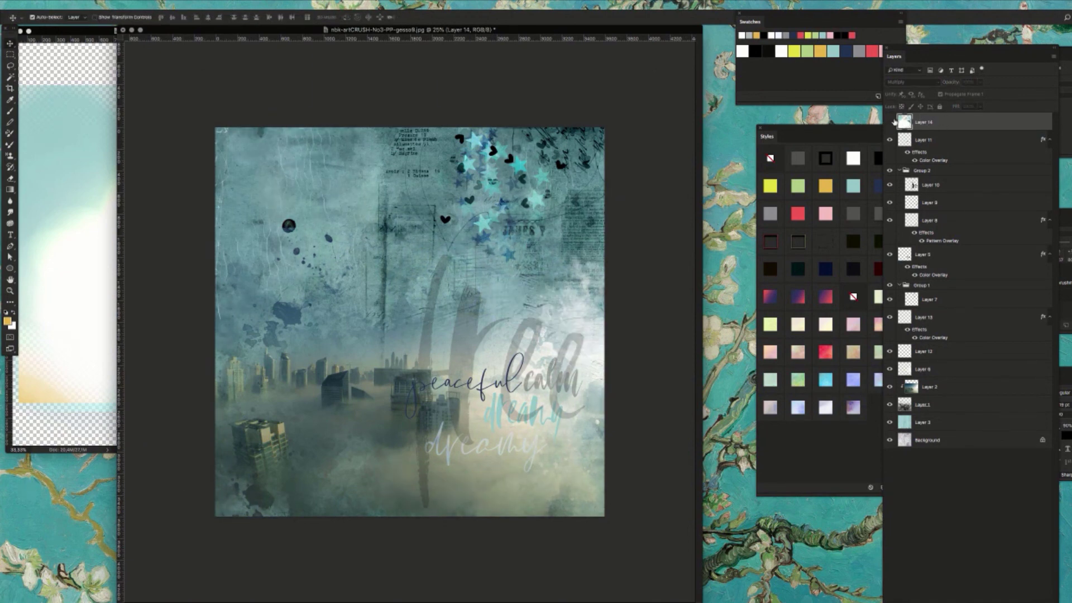
{"action": "left_click", "coordinate": [892, 122]}
{"action": "left_click", "coordinate": [892, 122]}
{"action": "left_click", "coordinate": [892, 122]}
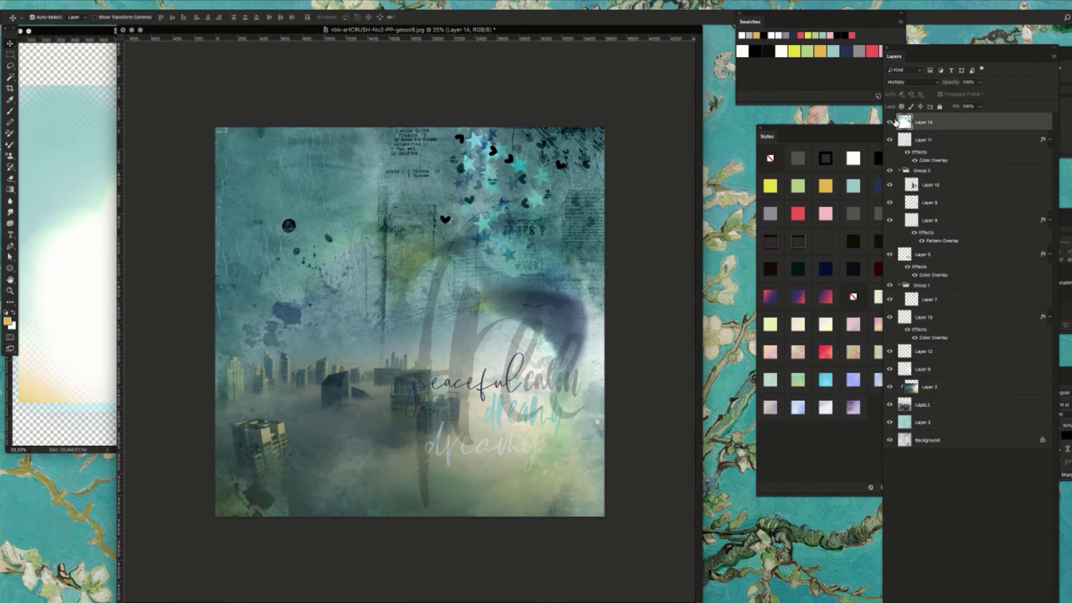
- Try the Color Burn, Linear Burn and Overlay blend modes on the glow layer
{"action": "left_click", "coordinate": [916, 82]}
{"action": "left_click", "coordinate": [924, 91]}
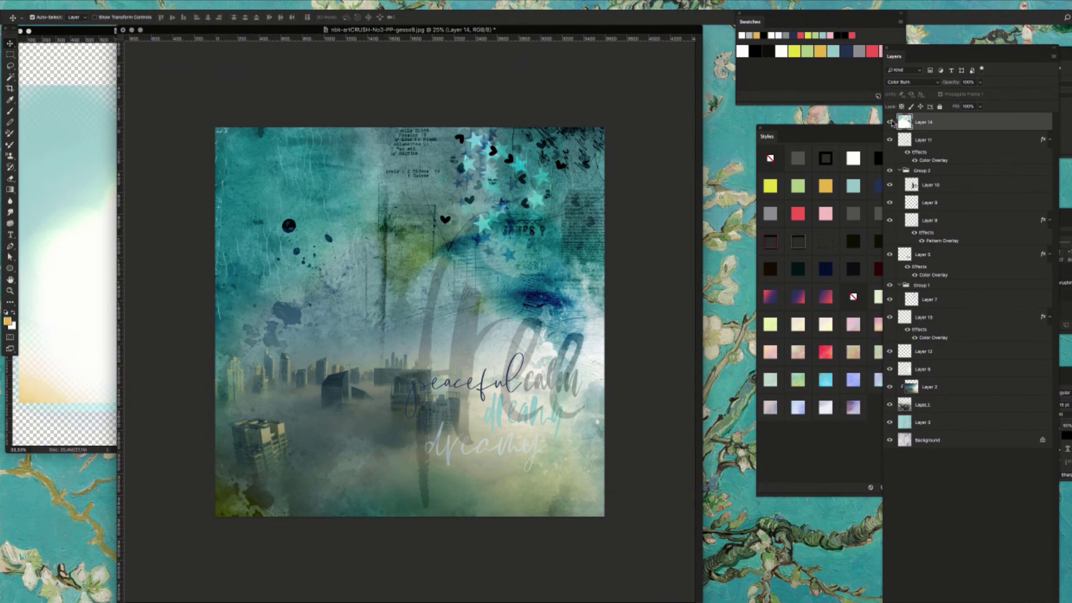
{"action": "left_click", "coordinate": [904, 84]}
{"action": "left_click", "coordinate": [909, 92]}
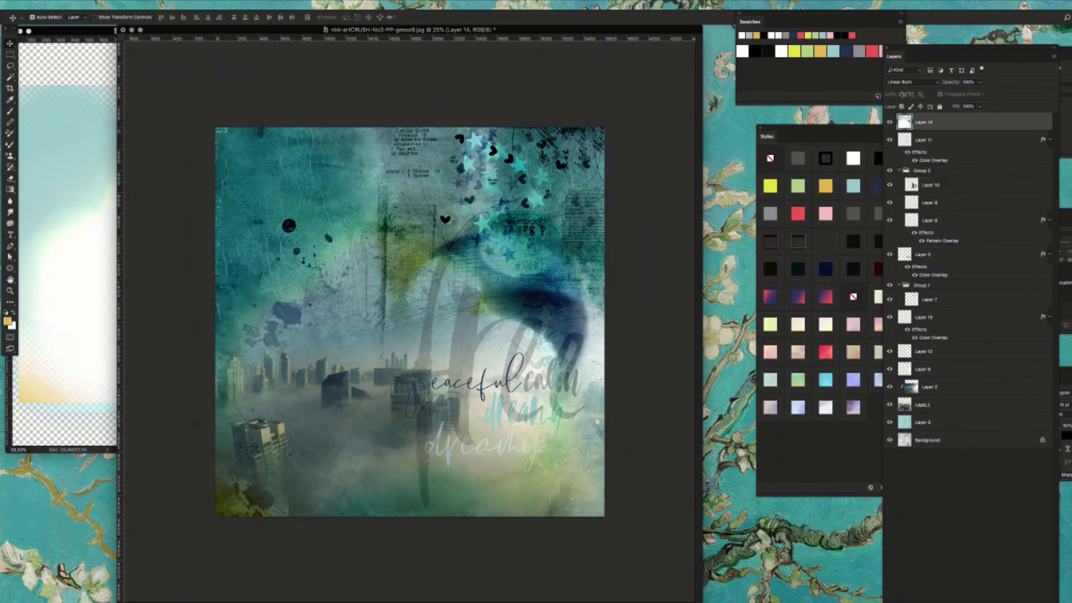
{"action": "left_click", "coordinate": [906, 82]}
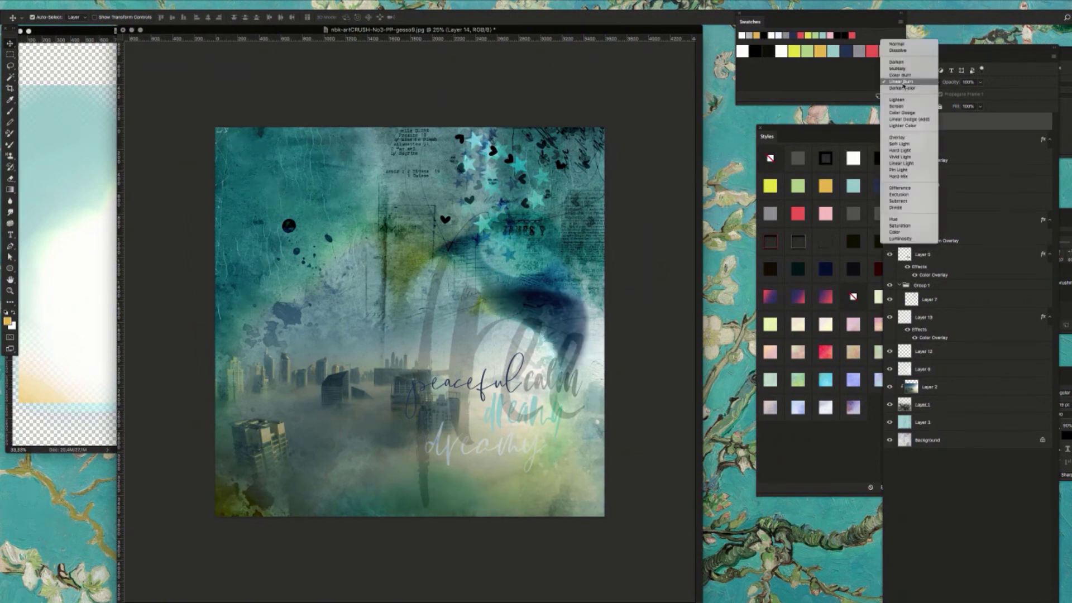
{"action": "left_click", "coordinate": [913, 137]}
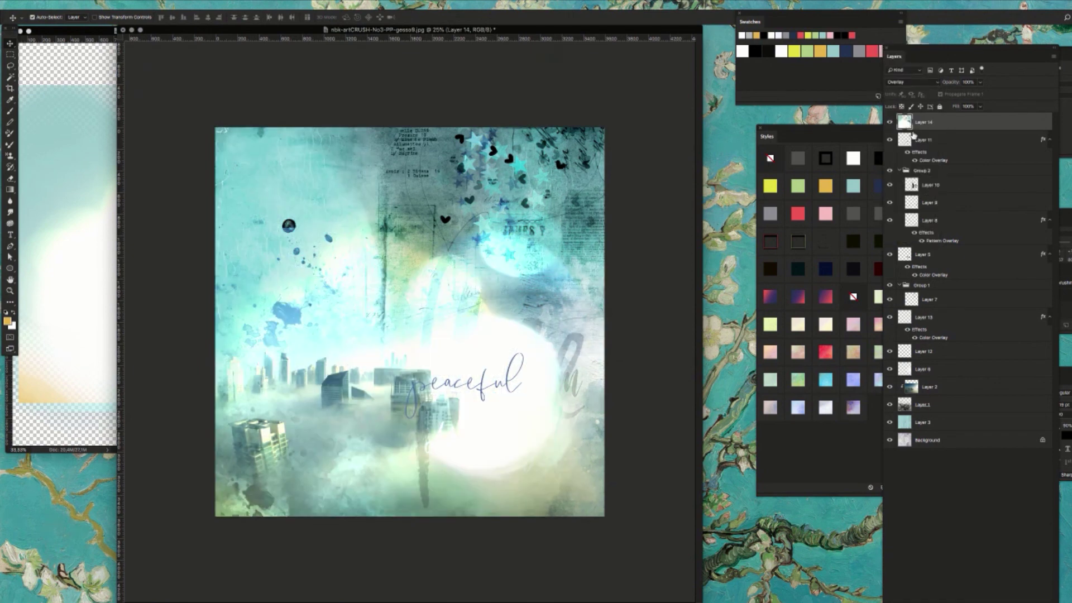
- Set the glow layer's blend mode to Color Burn and move it directly above the clipped city photo layer
{"action": "left_click", "coordinate": [906, 82]}
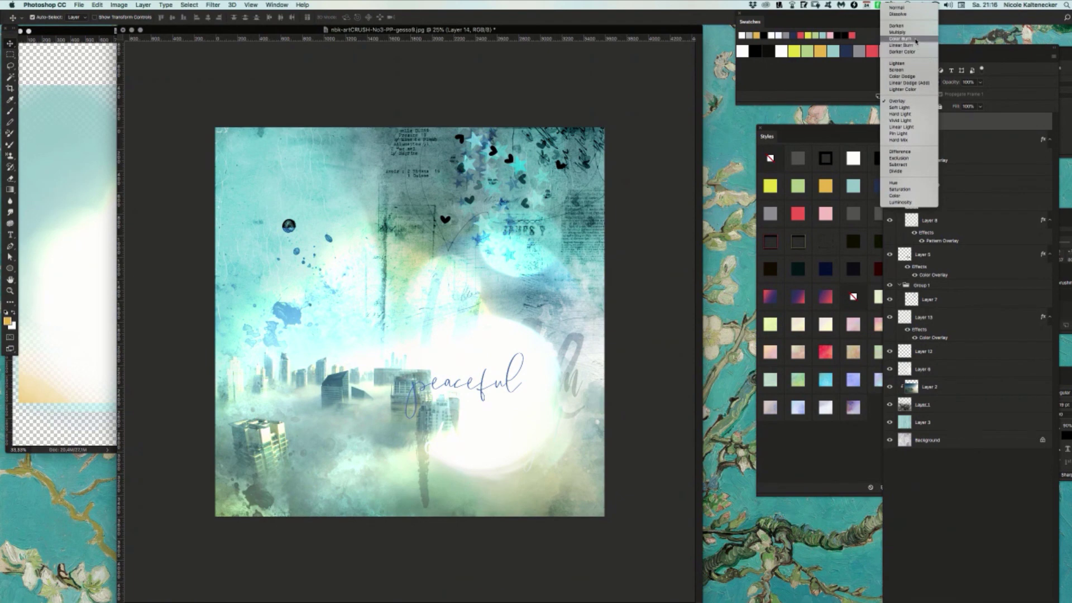
{"action": "left_click", "coordinate": [917, 48]}
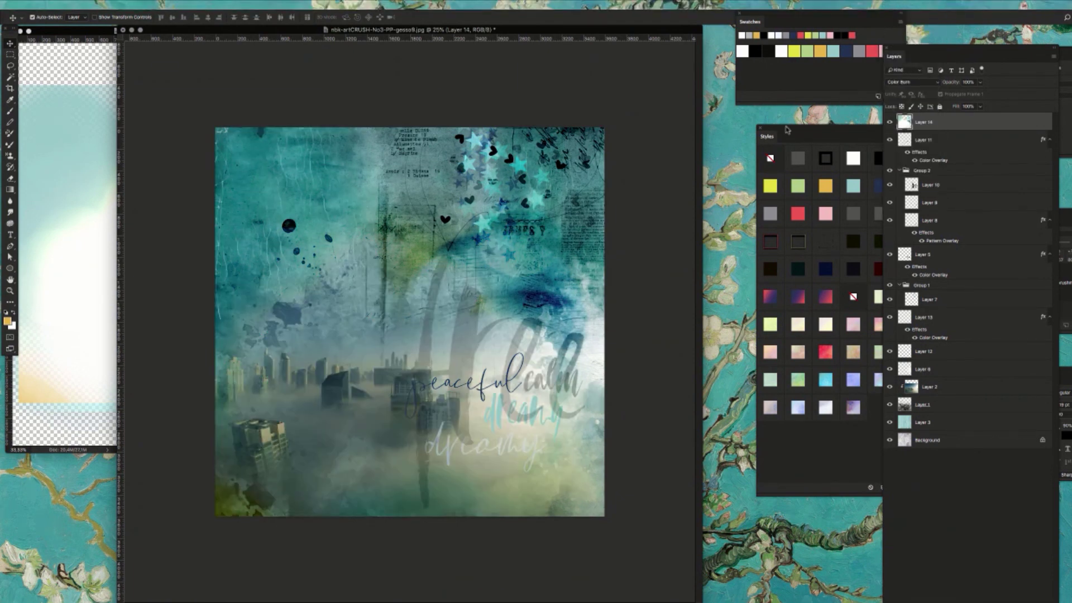
{"action": "key", "text": "super+plus"}
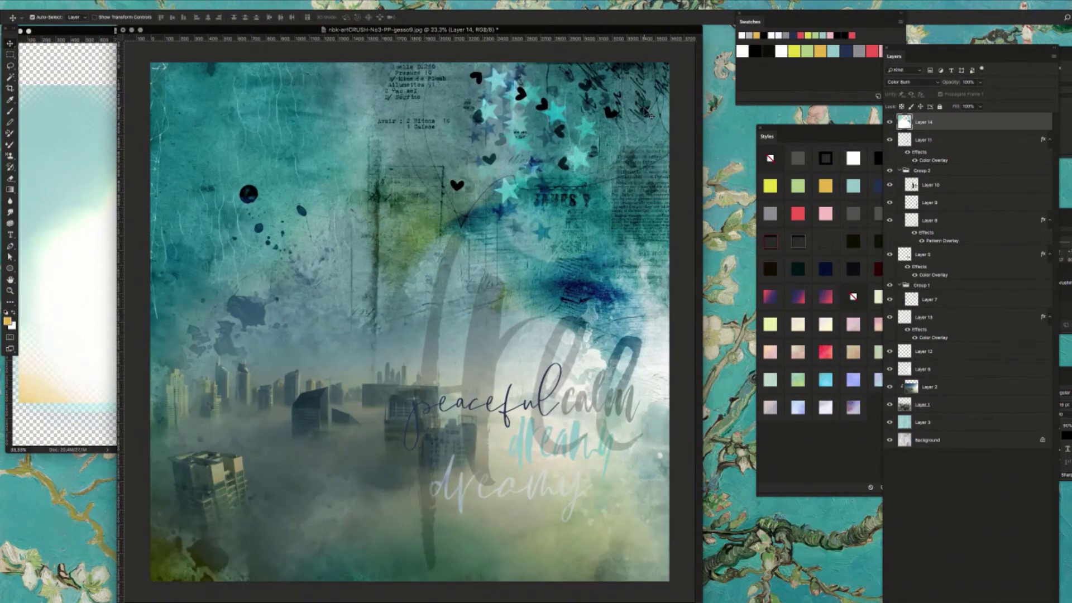
{"action": "mouse_move", "coordinate": [656, 29]}
{"action": "left_mouse_down"}
{"action": "mouse_move", "coordinate": [671, 24]}
{"action": "mouse_move", "coordinate": [663, 17]}
{"action": "left_mouse_up"}
{"action": "left_click_drag", "start_coordinate": [942, 128], "coordinate": [951, 378]}
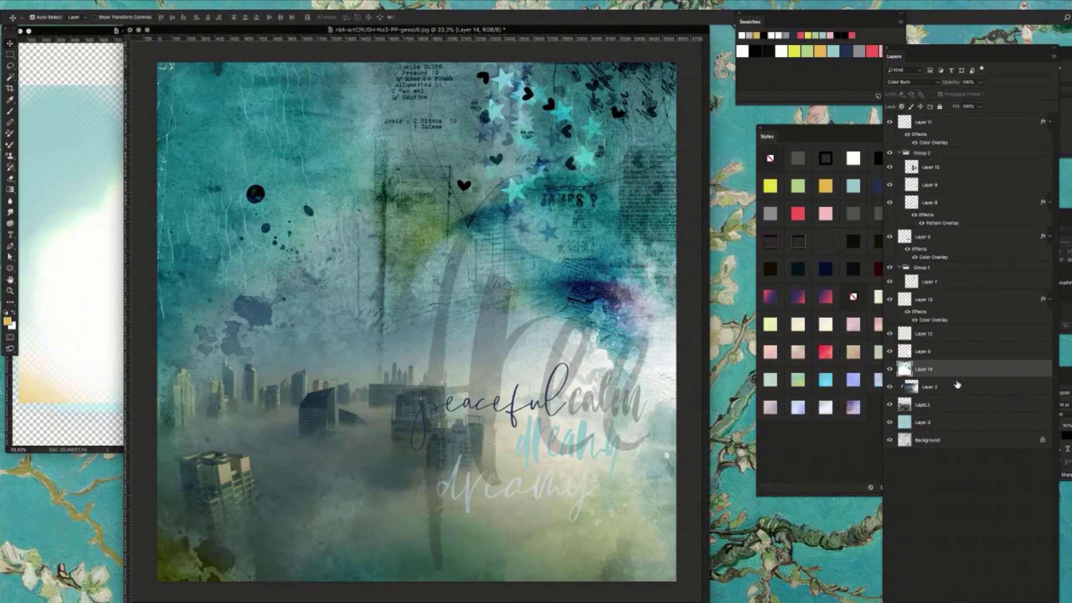
{"action": "key", "text": "ctrl+minus"}
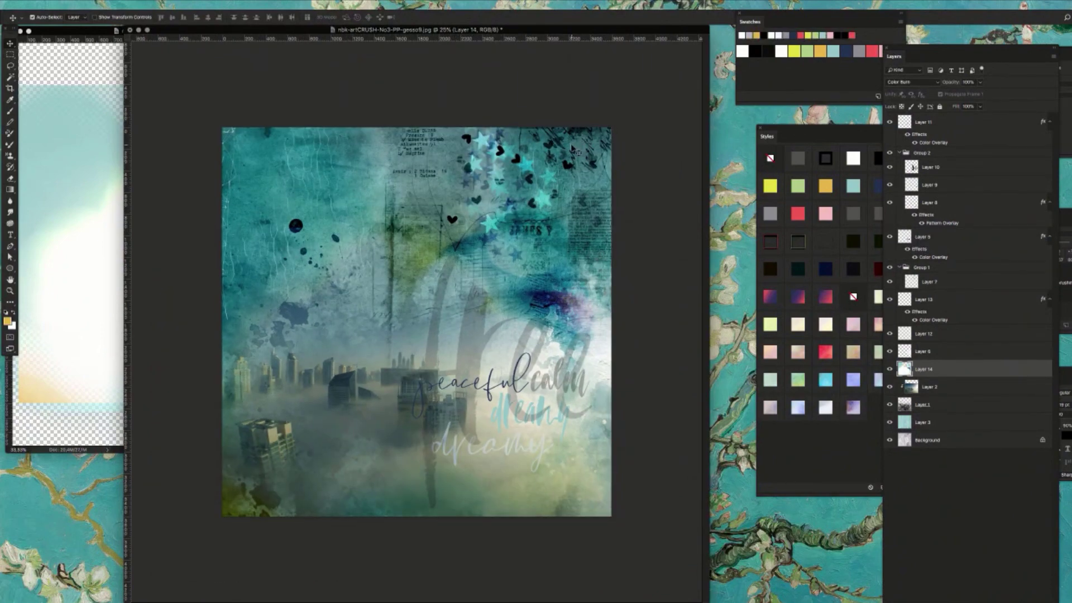
{"action": "left_click_drag", "start_coordinate": [603, 32], "coordinate": [611, 38]}
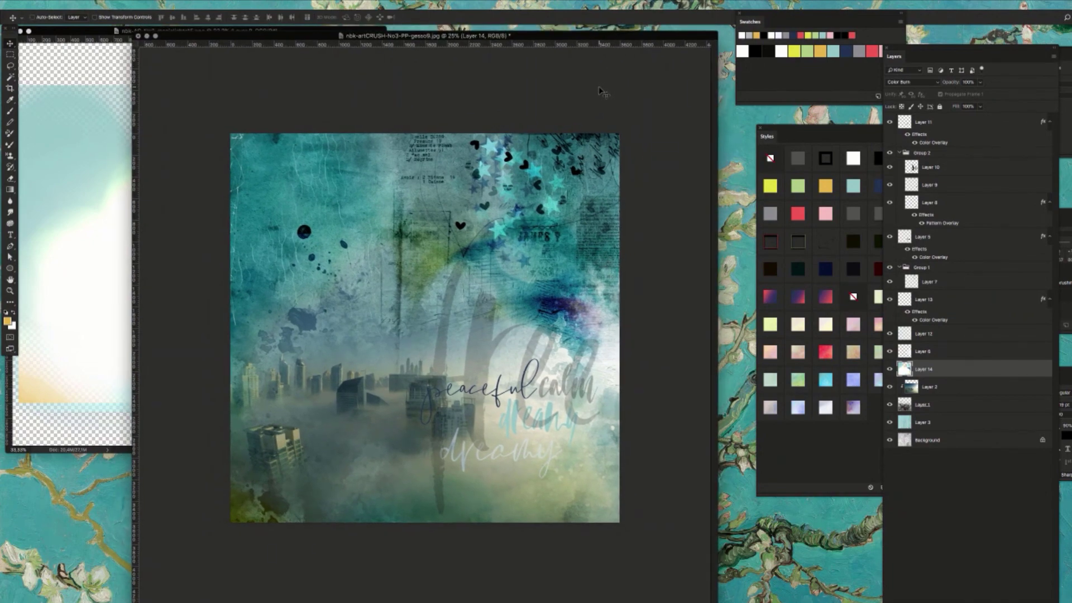
- Switch to Adobe Bridge and browse the nbk-artCRUSH-No3-magiclights folder for further light embellishments
{"action": "key", "text": "super+Tab"}
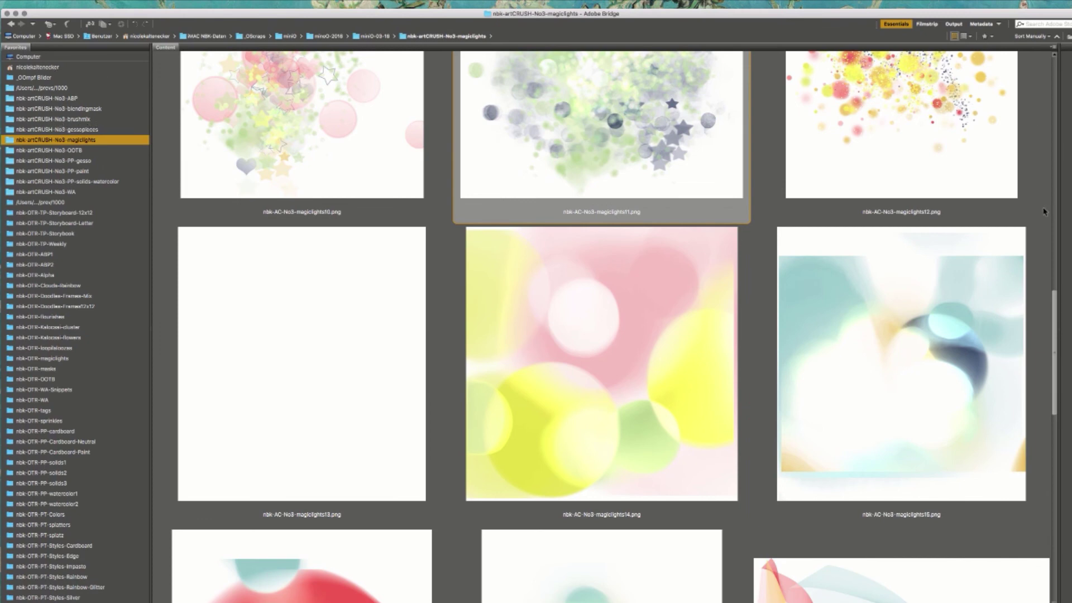
{"action": "left_click_drag", "start_coordinate": [1056, 300], "coordinate": [972, 34]}
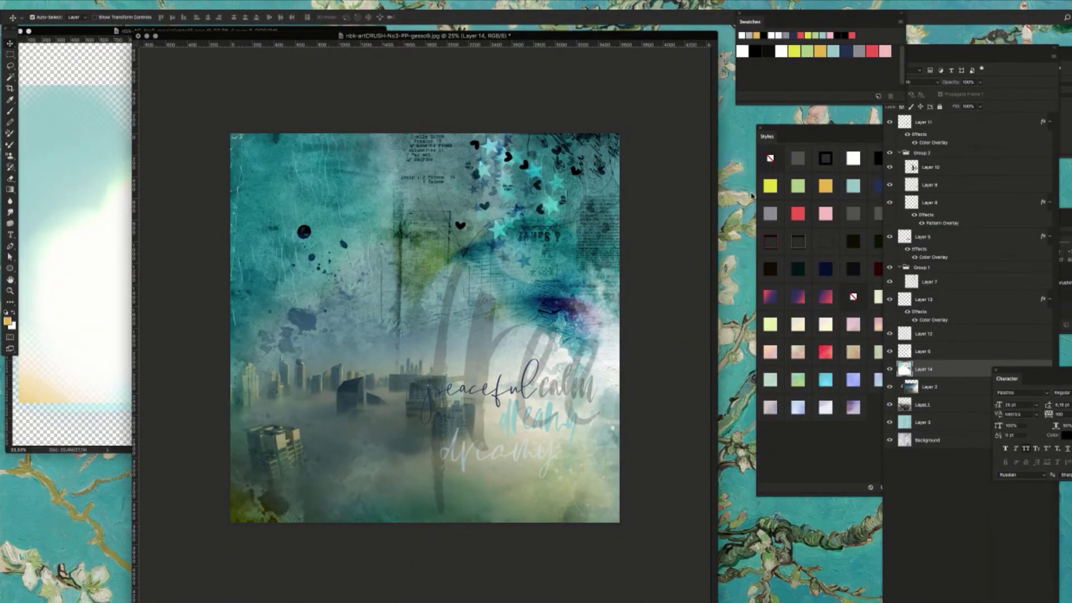
- Return to Photoshop, close the glow's source file and hide all panels to view the scrapbook page
{"action": "left_click", "coordinate": [85, 129]}
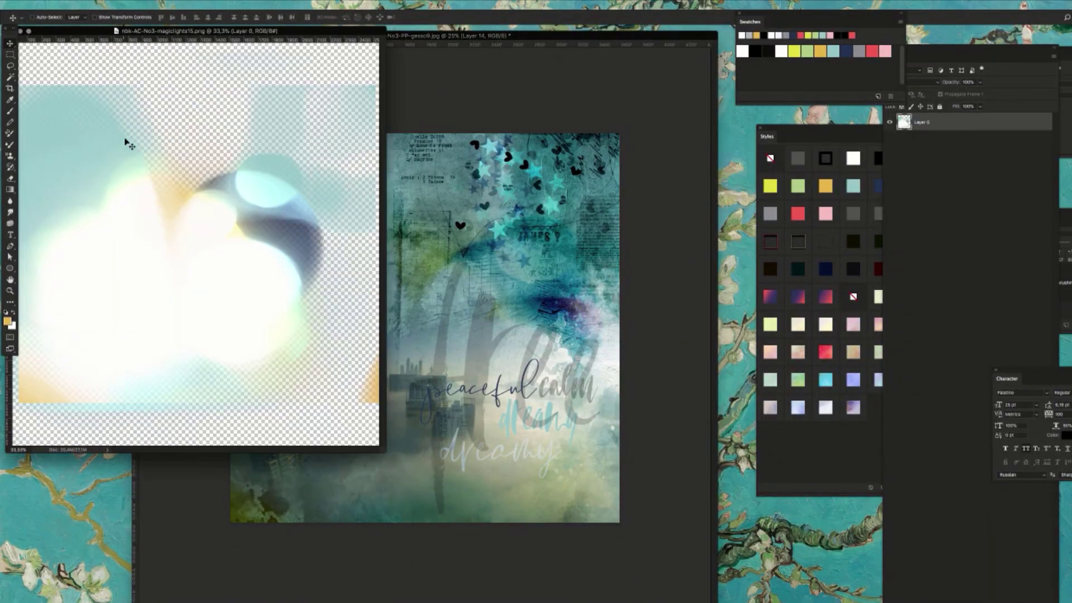
{"action": "key", "text": "super+w"}
{"action": "left_click_drag", "start_coordinate": [302, 35], "coordinate": [314, 33]}
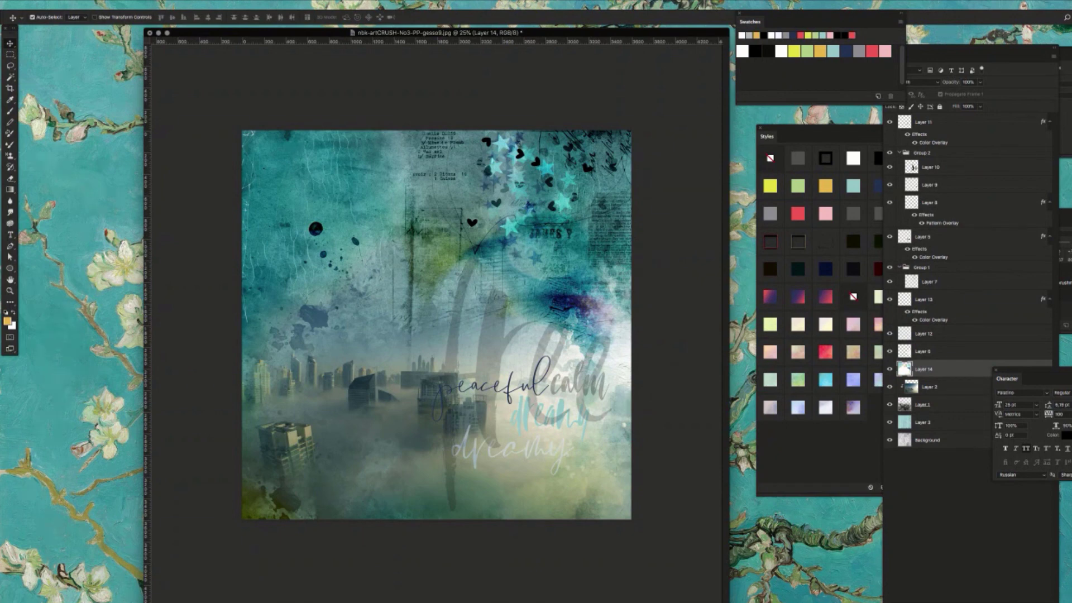
{"action": "key", "text": "Tab"}
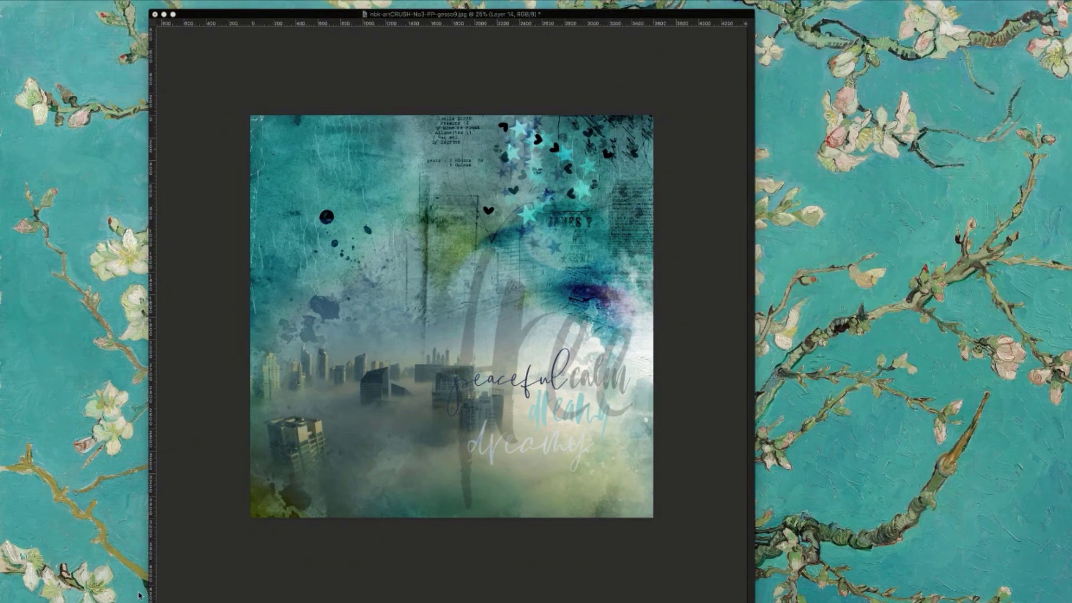